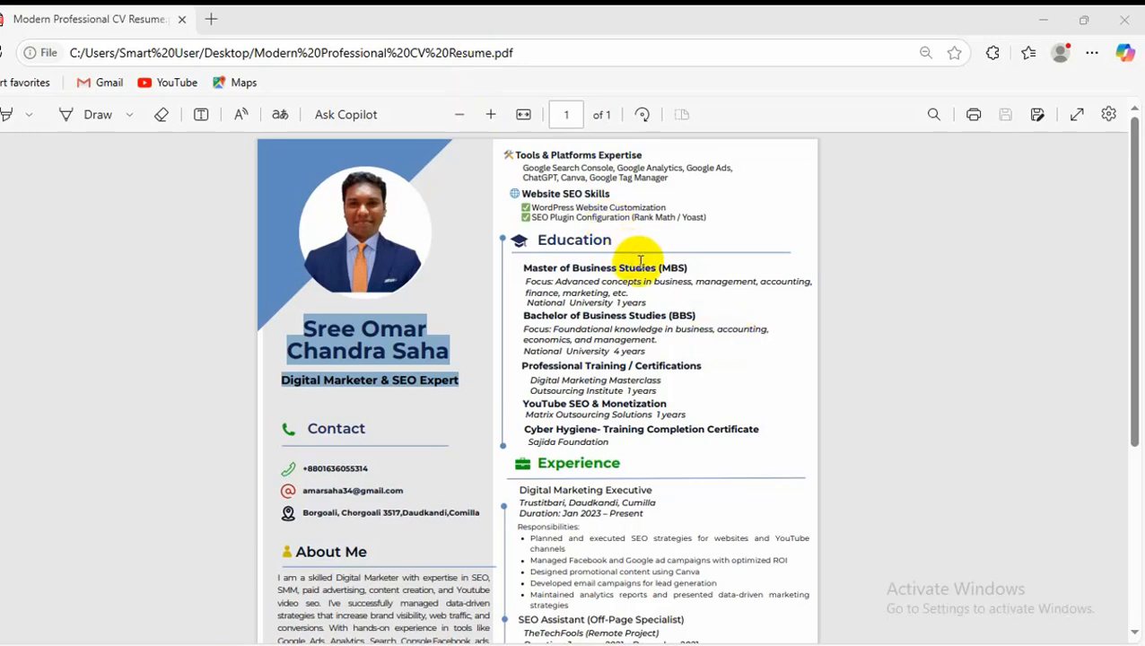
Review the whole Modern Professional CV Resume PDF, from the education section down to the skills and references
{"action": "scroll", "coordinate": [768, 262], "scroll_direction": "down", "scroll_amount": 4}
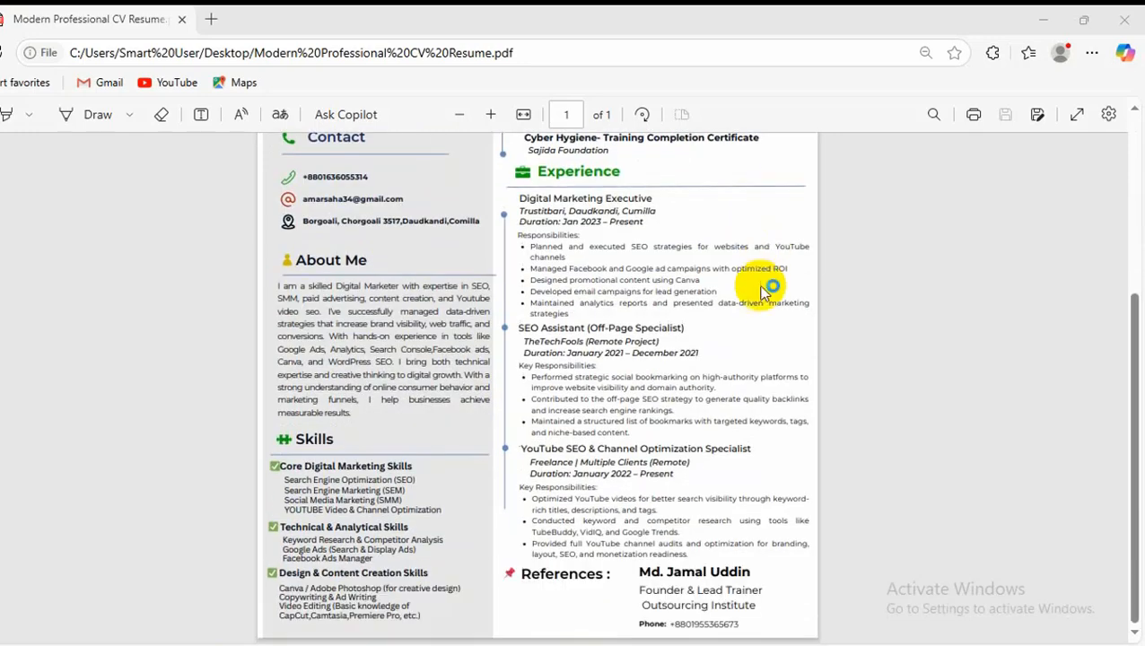
{"action": "scroll", "coordinate": [767, 289], "scroll_direction": "up", "scroll_amount": 3}
{"action": "scroll", "coordinate": [754, 291], "scroll_direction": "up", "scroll_amount": 1}
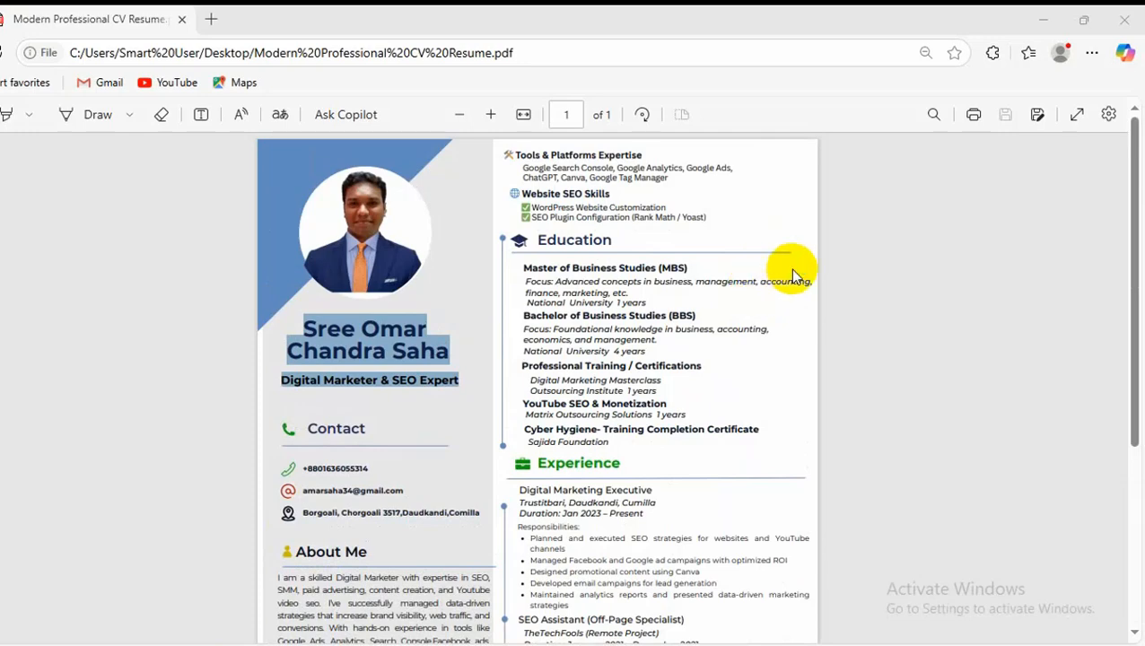
{"action": "scroll", "coordinate": [785, 287], "scroll_direction": "down", "scroll_amount": 3}
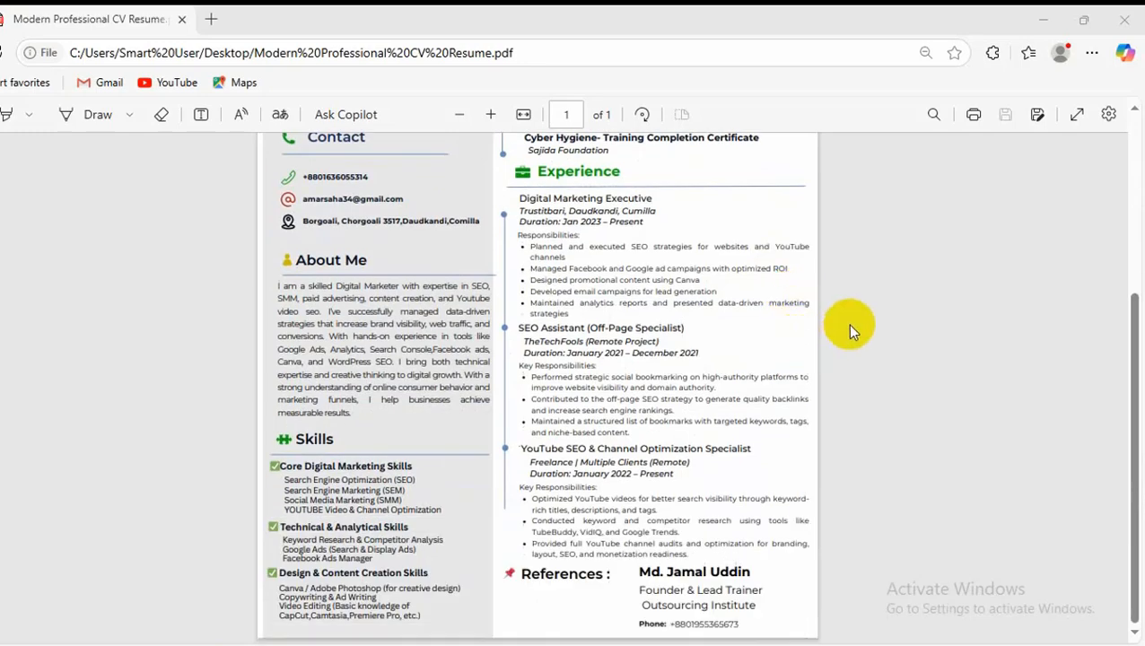
{"action": "scroll", "coordinate": [704, 395], "scroll_direction": "up", "scroll_amount": 3}
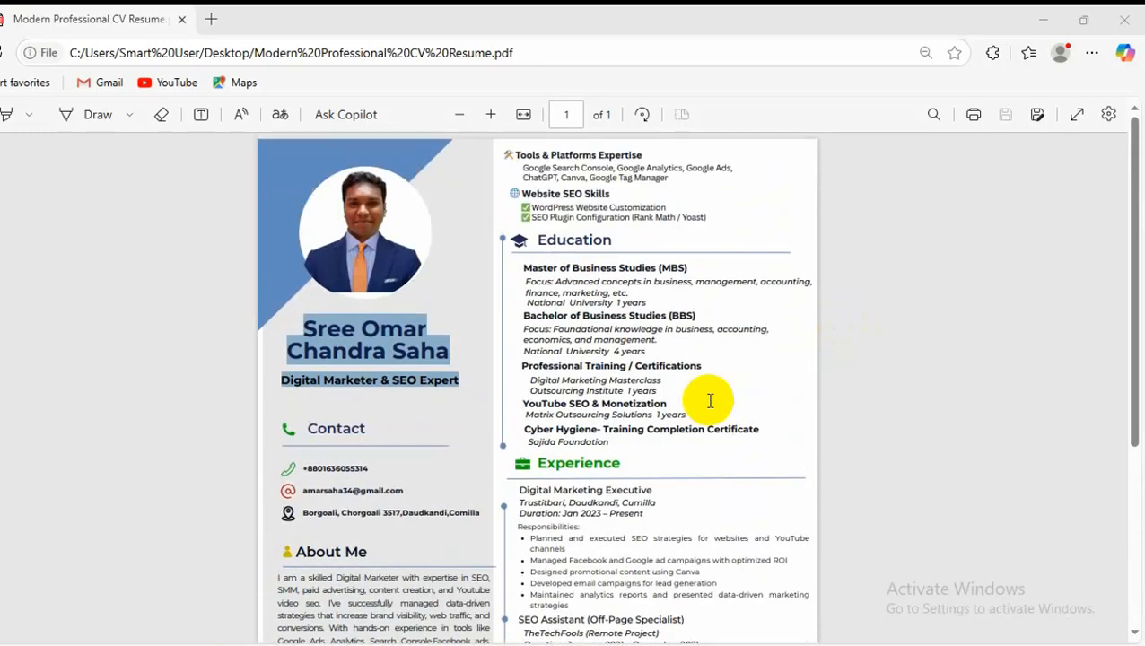
Switch to Chrome, repeat the recent Fiverr search "professsionan cv" and browse the resulting resume-writing gigs
{"action": "left_click", "coordinate": [318, 643]}
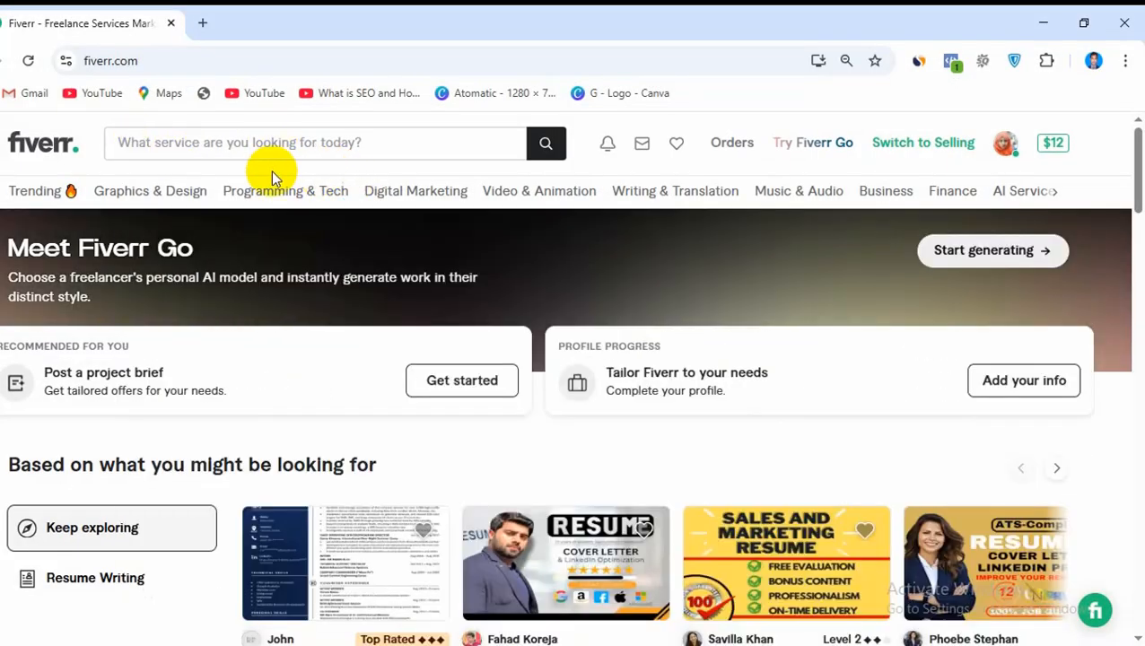
{"action": "left_click", "coordinate": [287, 143]}
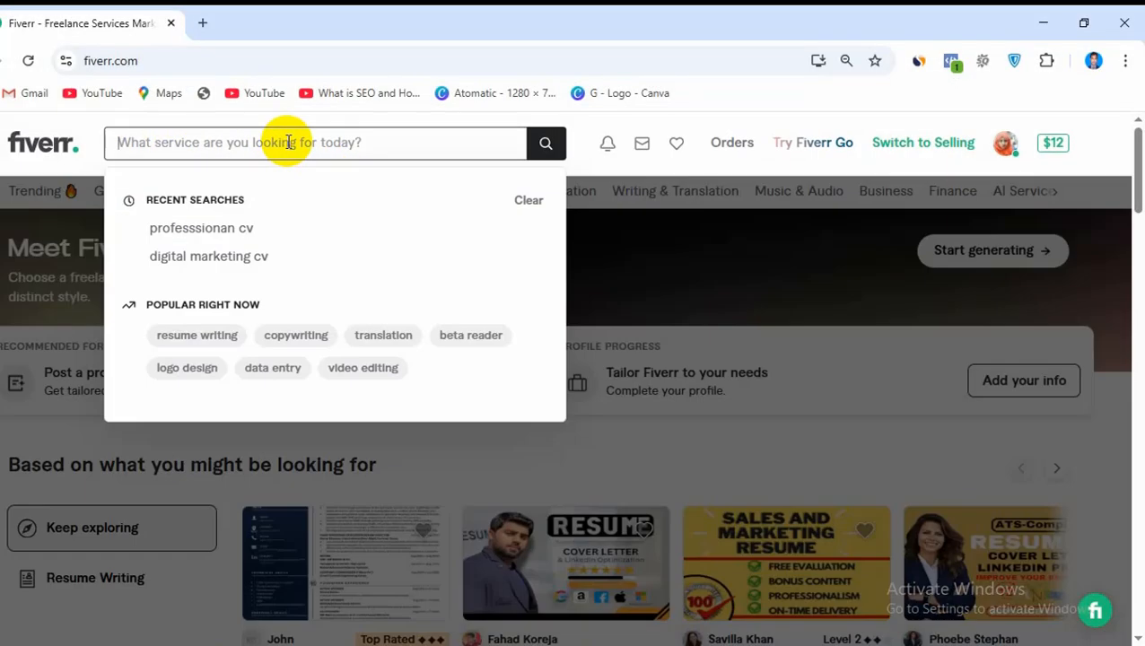
{"action": "left_click", "coordinate": [235, 231]}
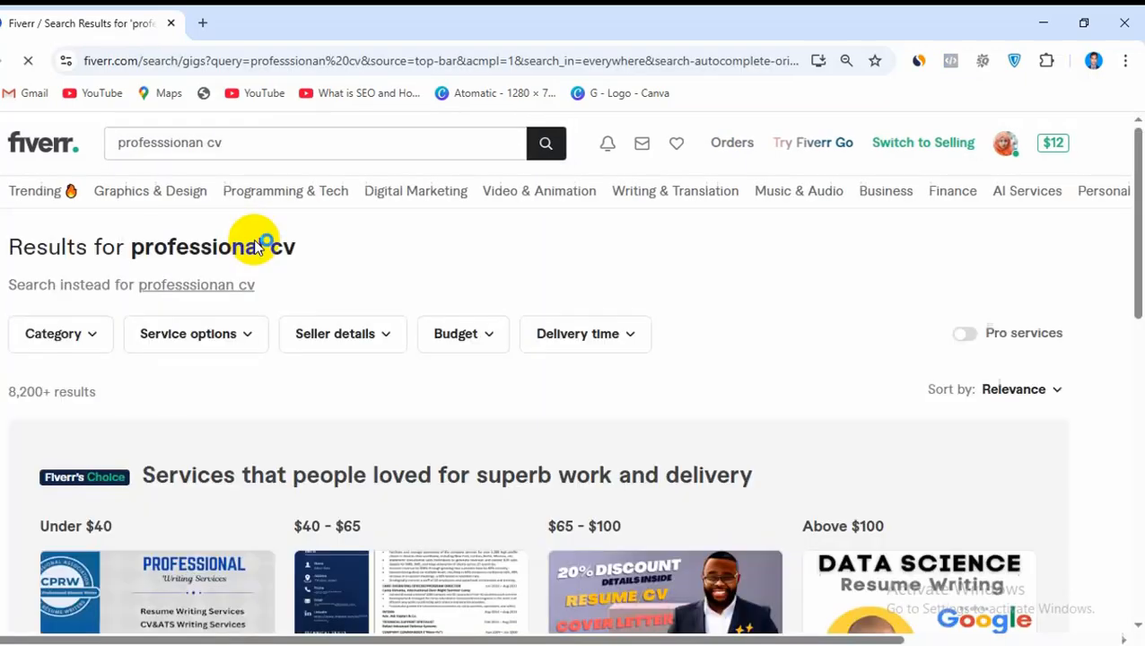
{"action": "scroll", "coordinate": [626, 339], "scroll_direction": "down", "scroll_amount": 2}
{"action": "scroll", "coordinate": [625, 336], "scroll_direction": "down", "scroll_amount": 1}
{"action": "scroll", "coordinate": [619, 332], "scroll_direction": "up", "scroll_amount": 2}
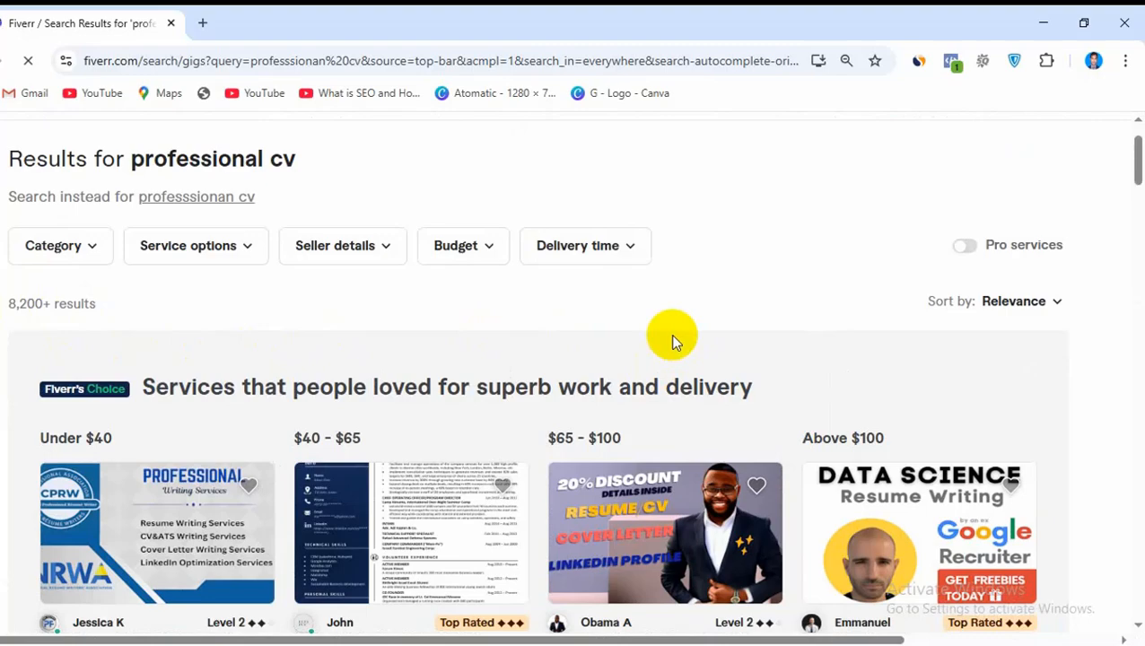
{"action": "scroll", "coordinate": [673, 336], "scroll_direction": "down", "scroll_amount": 4}
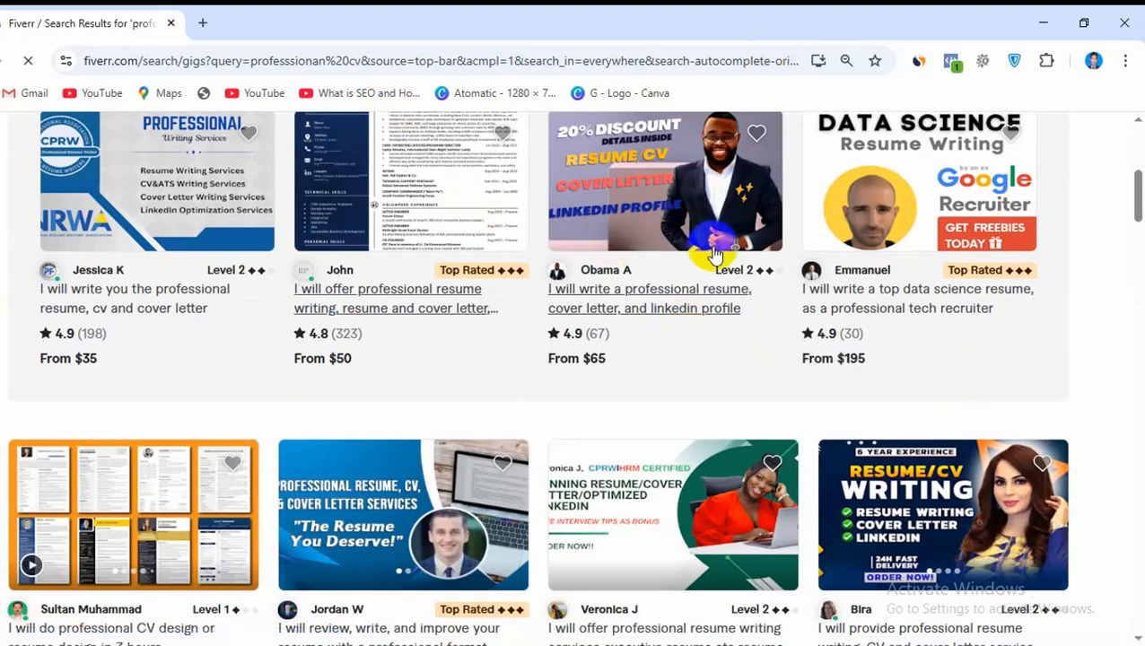
{"action": "scroll", "coordinate": [709, 354], "scroll_direction": "up", "scroll_amount": 1}
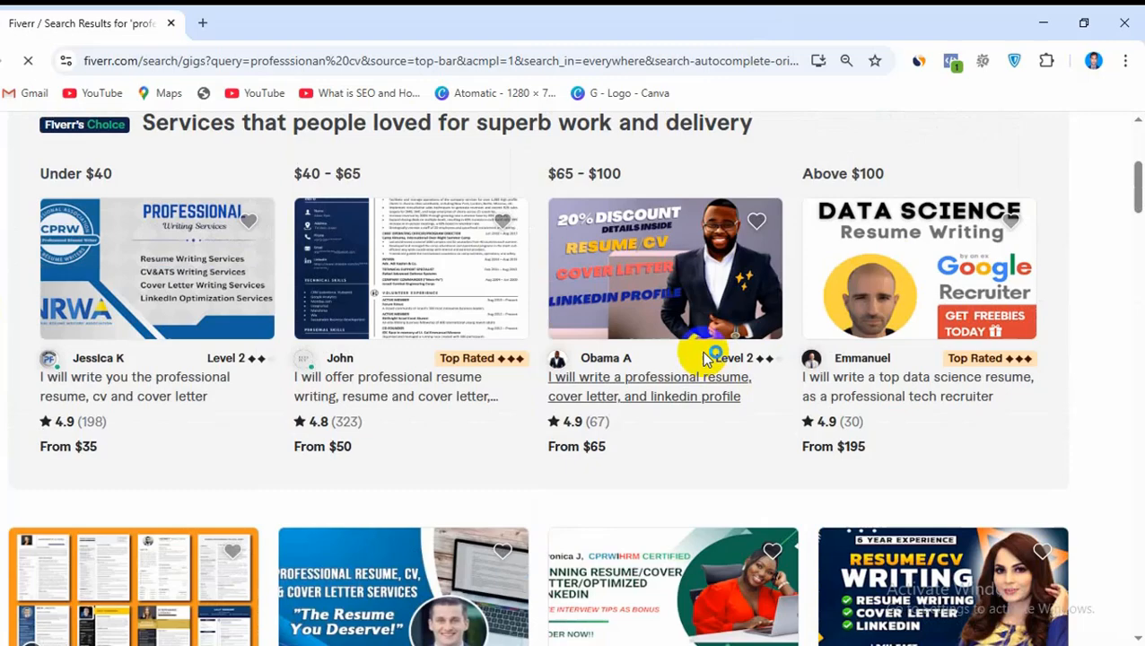
Open the Fiverr's Choice resume-writing gig in the $40 - $65 range and read through to its About this Gig section
{"action": "left_click", "coordinate": [365, 377]}
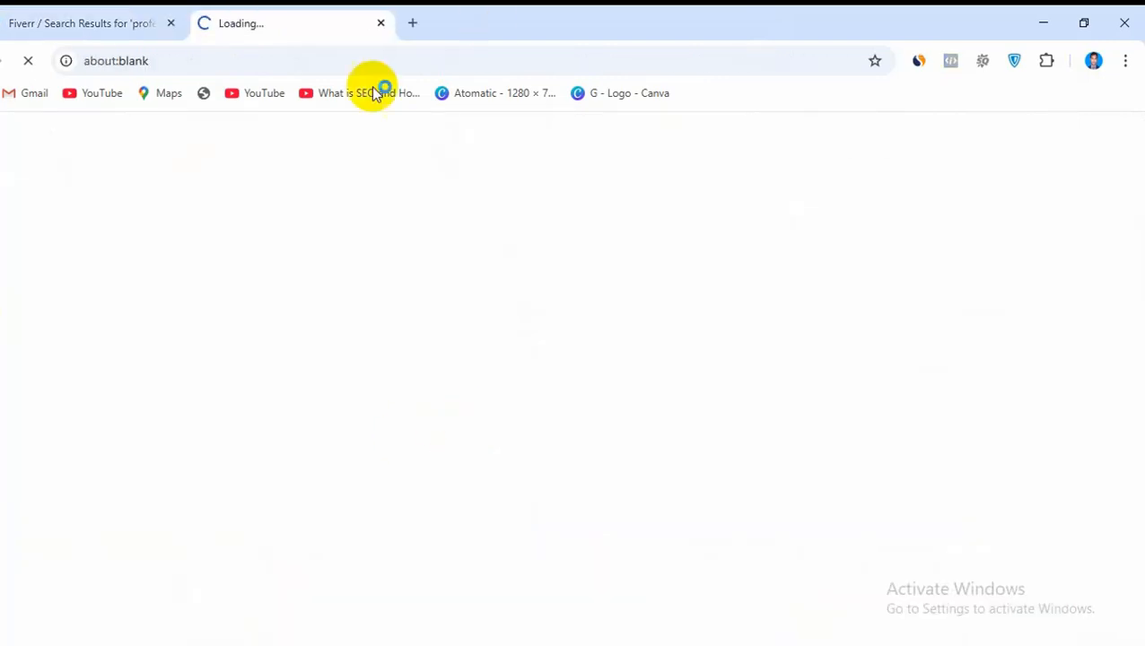
{"action": "scroll", "coordinate": [419, 257], "scroll_direction": "down", "scroll_amount": 2}
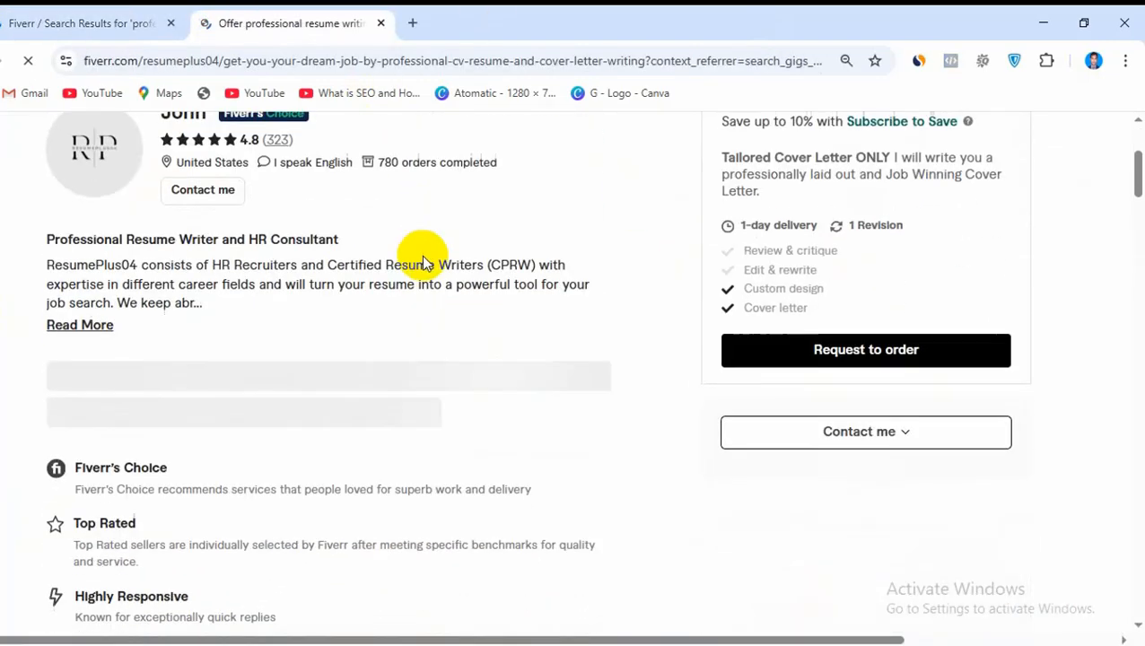
{"action": "scroll", "coordinate": [593, 246], "scroll_direction": "up", "scroll_amount": 1}
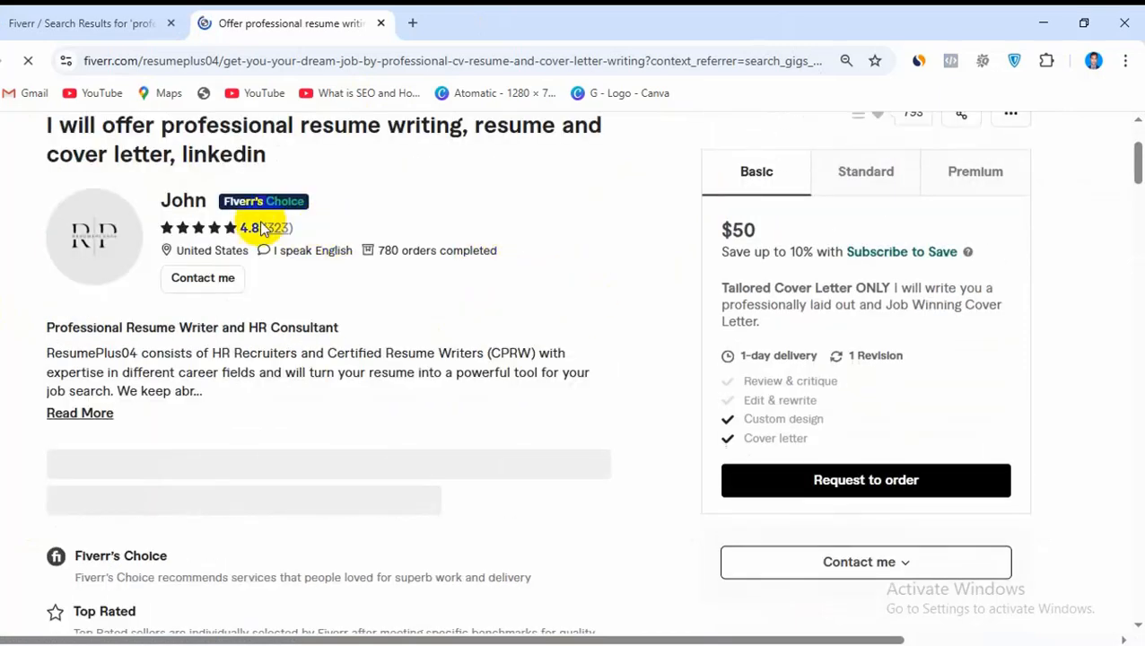
{"action": "scroll", "coordinate": [421, 243], "scroll_direction": "down", "scroll_amount": 5}
{"action": "scroll", "coordinate": [421, 242], "scroll_direction": "down", "scroll_amount": 4}
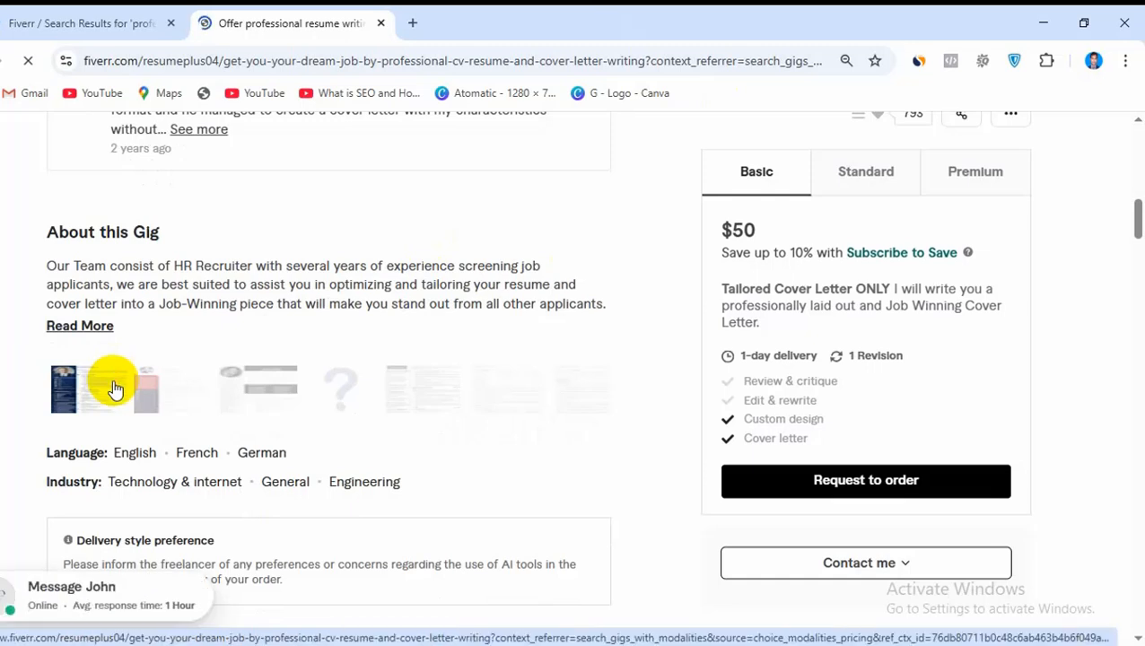
Enlarge the gig's first sample resume and browse through to the Brand Marketer sample
{"action": "left_click", "coordinate": [113, 379]}
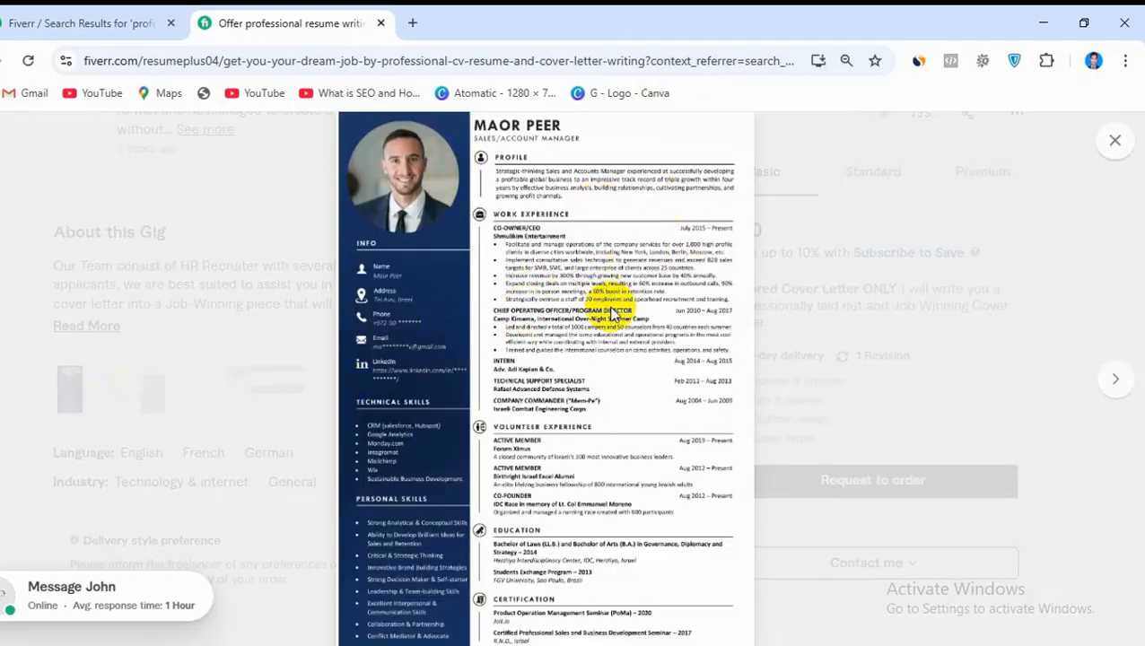
{"action": "left_click", "coordinate": [1117, 386]}
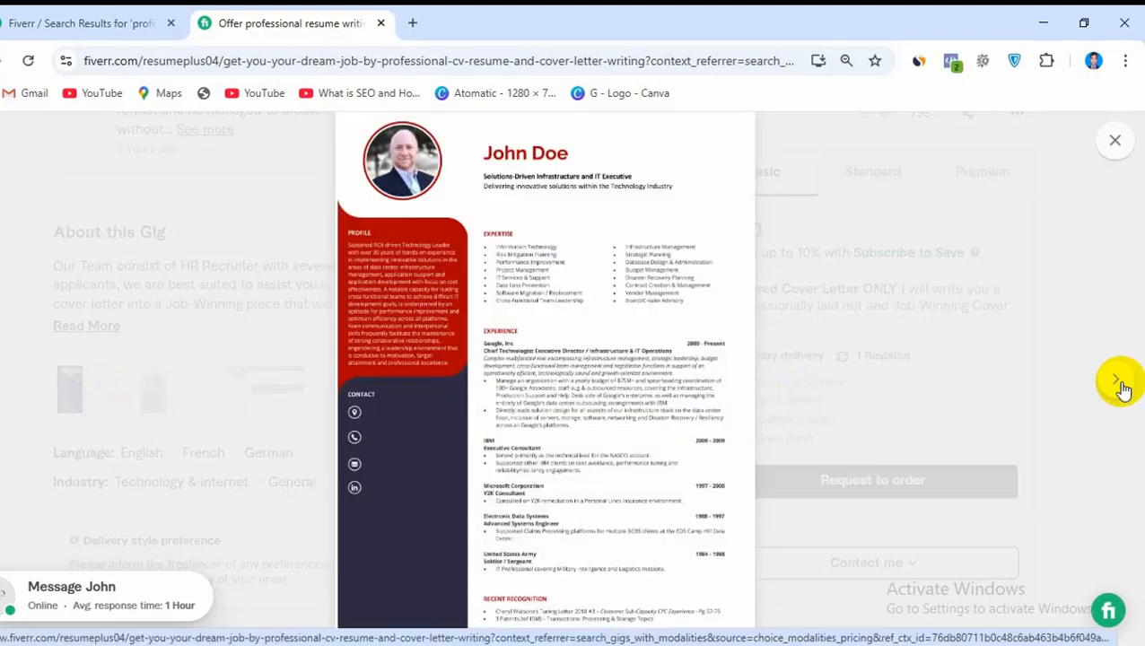
{"action": "left_click", "coordinate": [1122, 388]}
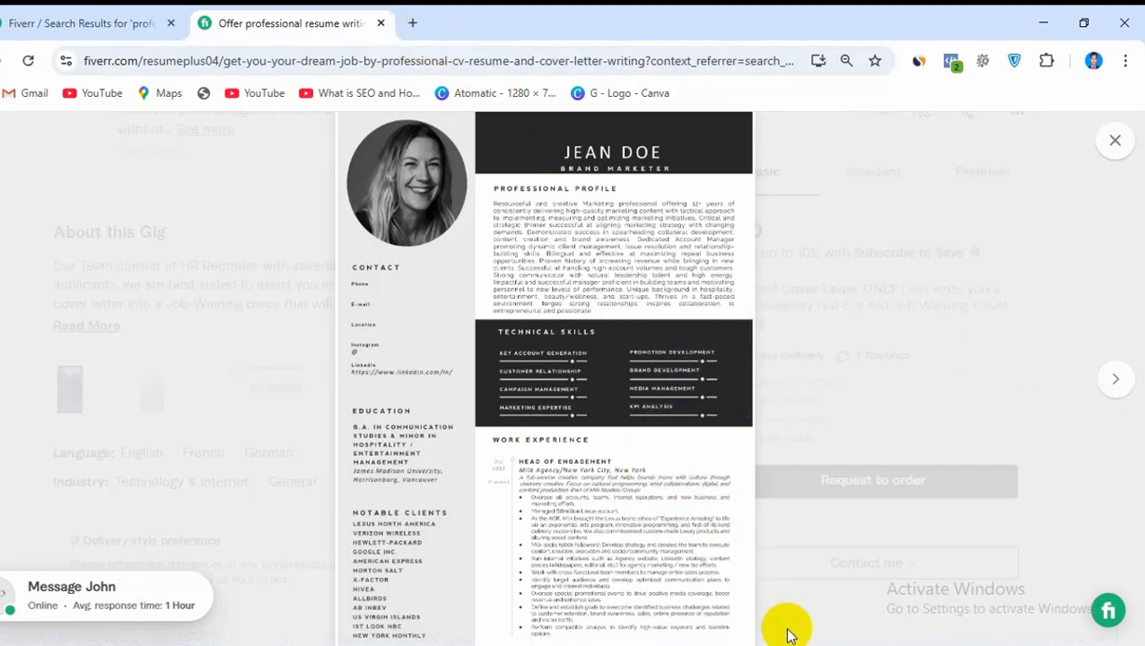
Switch back to the Modern Professional CV Resume PDF in Edge and look over its layout again
{"action": "left_click", "coordinate": [741, 593]}
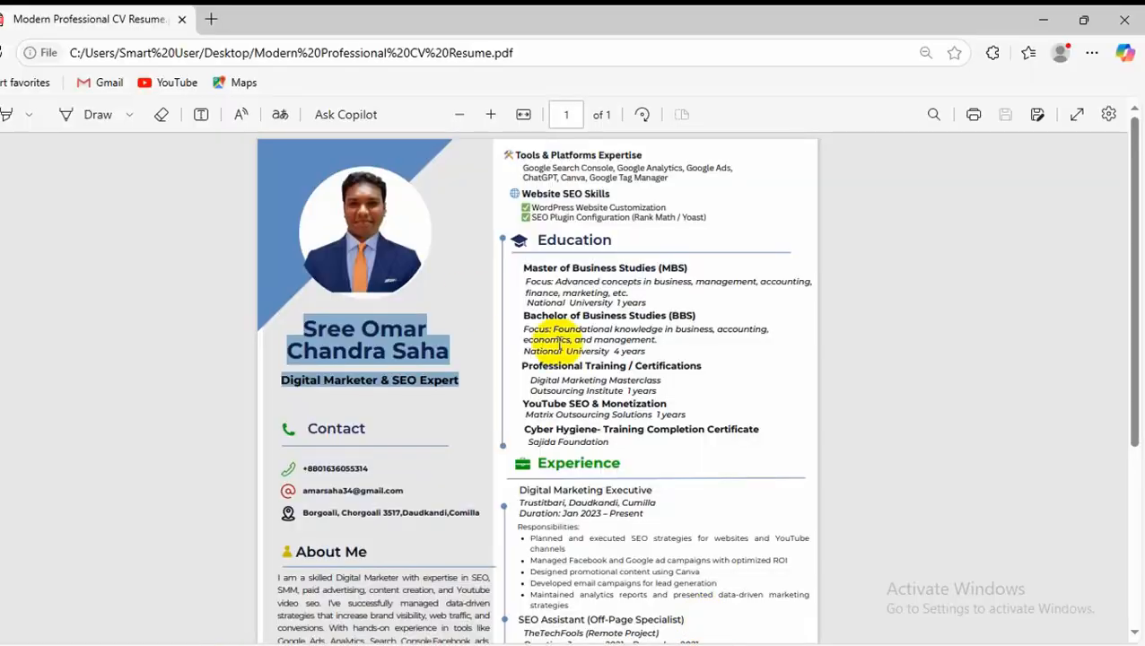
{"action": "scroll", "coordinate": [480, 309], "scroll_direction": "down", "scroll_amount": 3}
{"action": "scroll", "coordinate": [516, 376], "scroll_direction": "up", "scroll_amount": 3}
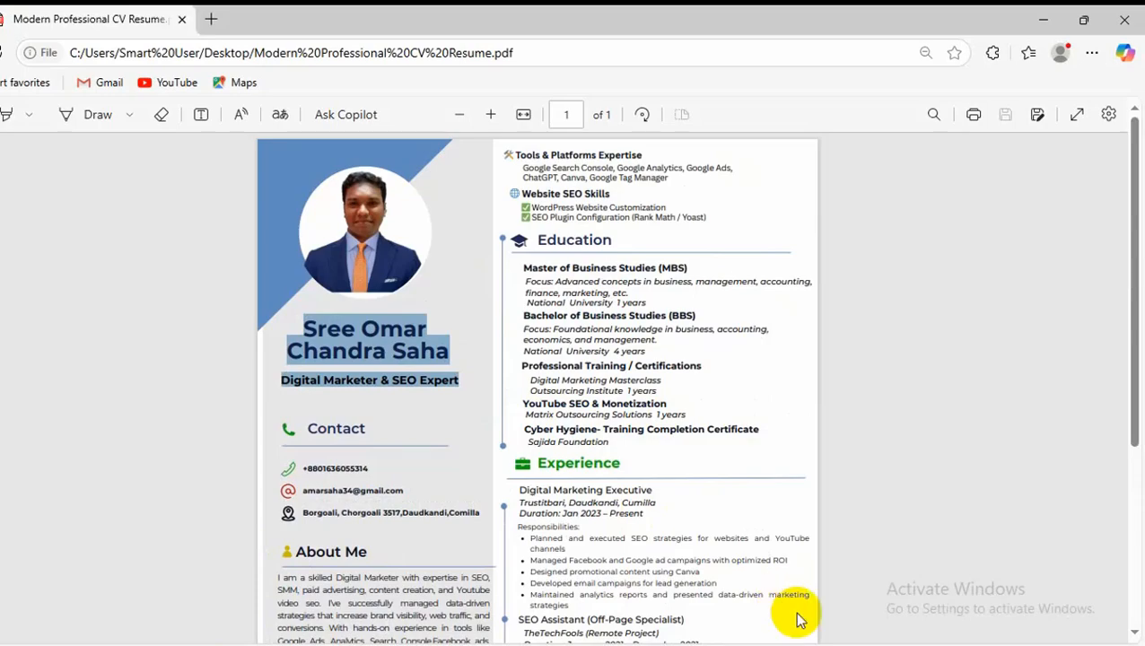
Switch to the Word document and read the checklist of CV sections from Personal Information to References
{"action": "left_click", "coordinate": [827, 645]}
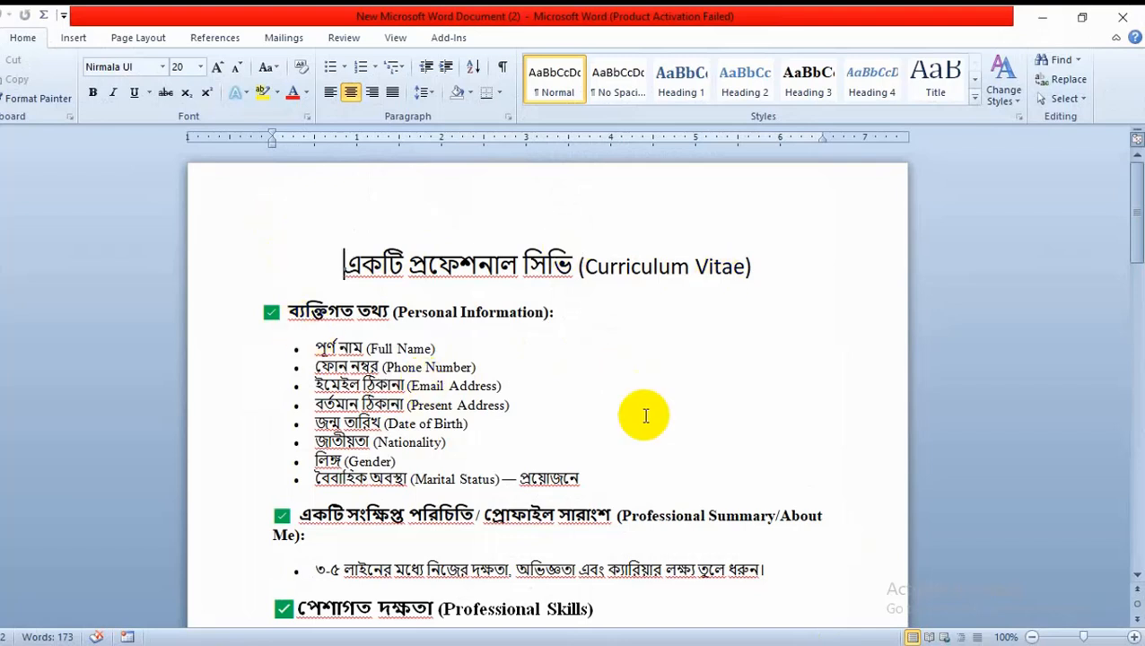
{"action": "scroll", "coordinate": [645, 415], "scroll_direction": "down", "scroll_amount": 2}
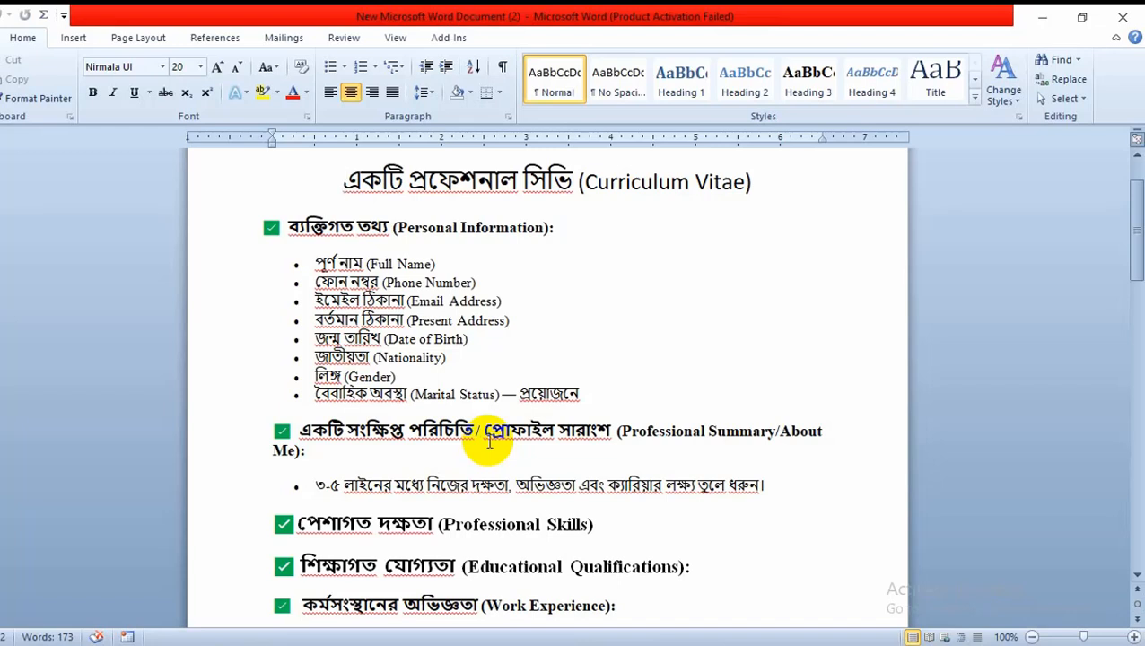
{"action": "scroll", "coordinate": [492, 439], "scroll_direction": "down", "scroll_amount": 1}
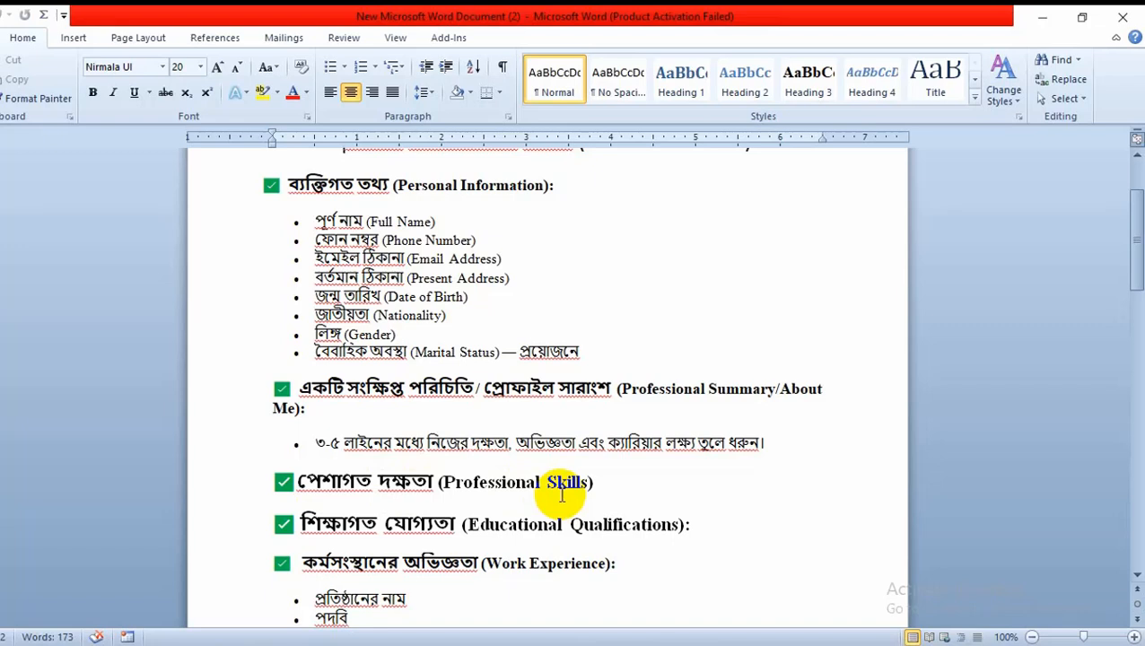
{"action": "scroll", "coordinate": [562, 494], "scroll_direction": "down", "scroll_amount": 1}
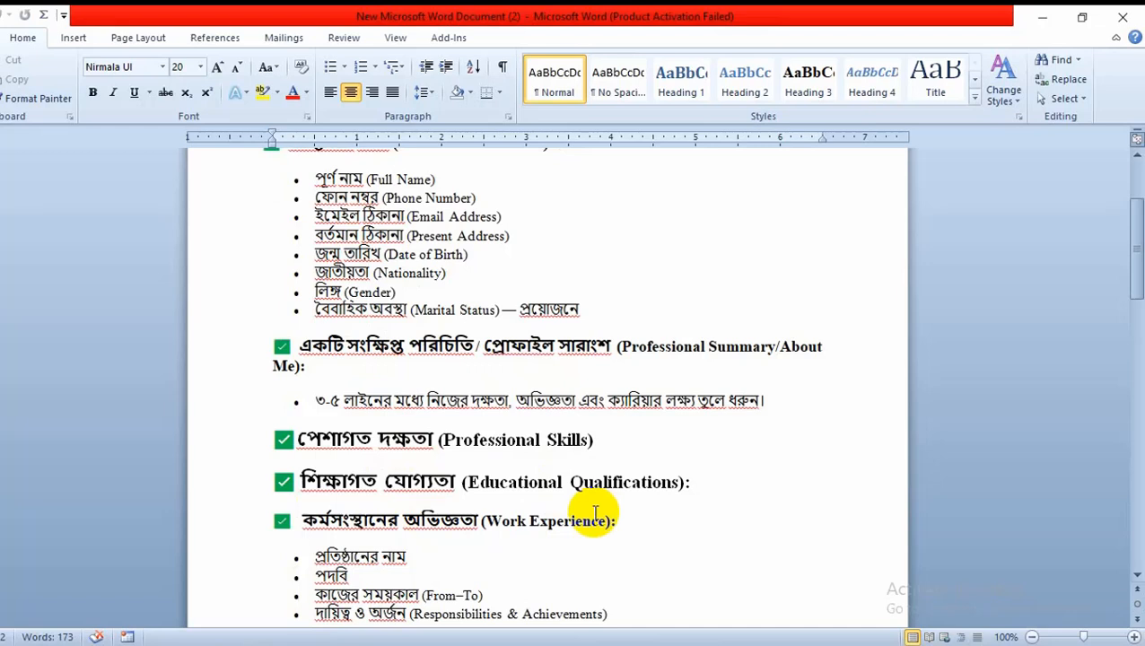
{"action": "scroll", "coordinate": [595, 514], "scroll_direction": "down", "scroll_amount": 2}
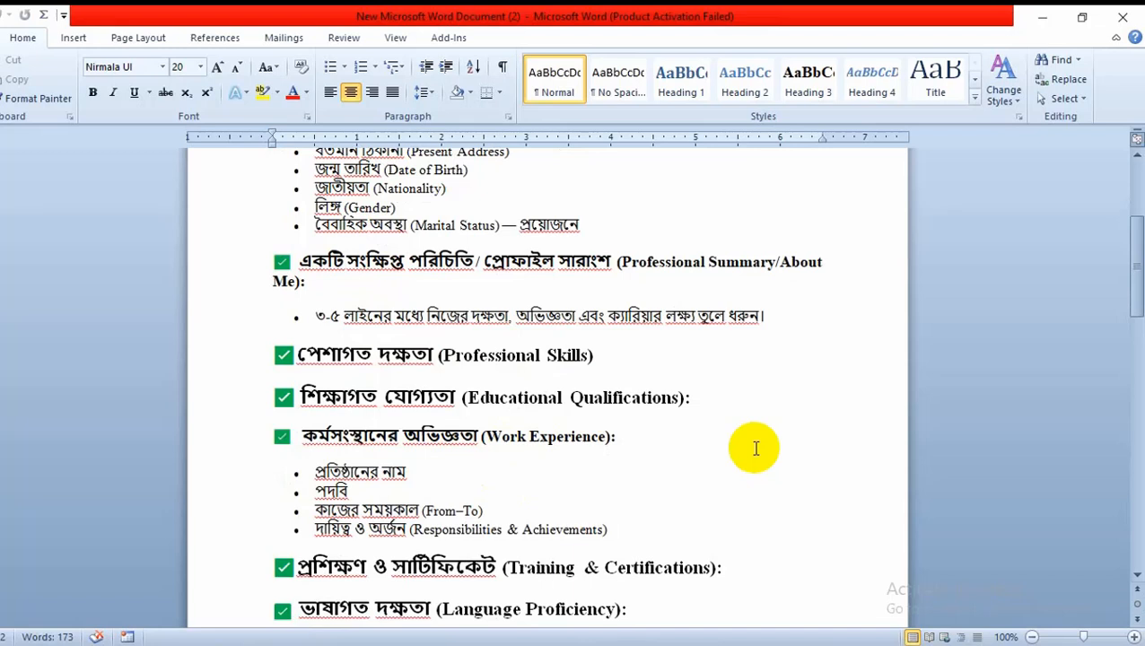
{"action": "scroll", "coordinate": [754, 449], "scroll_direction": "down", "scroll_amount": 1}
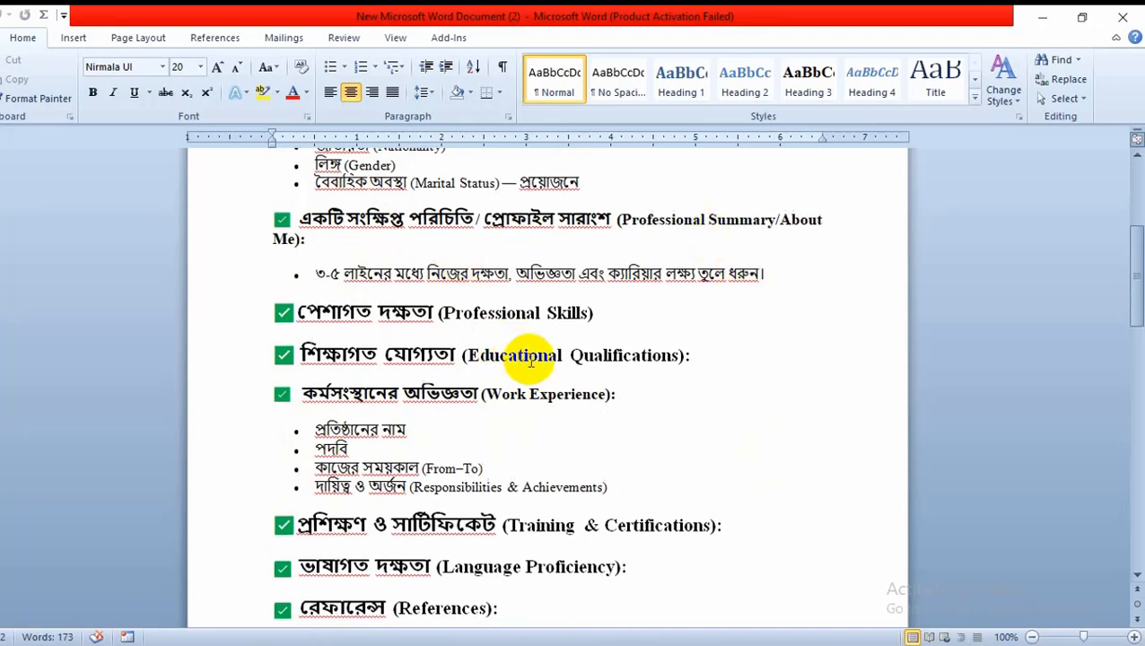
{"action": "scroll", "coordinate": [531, 362], "scroll_direction": "down", "scroll_amount": 1}
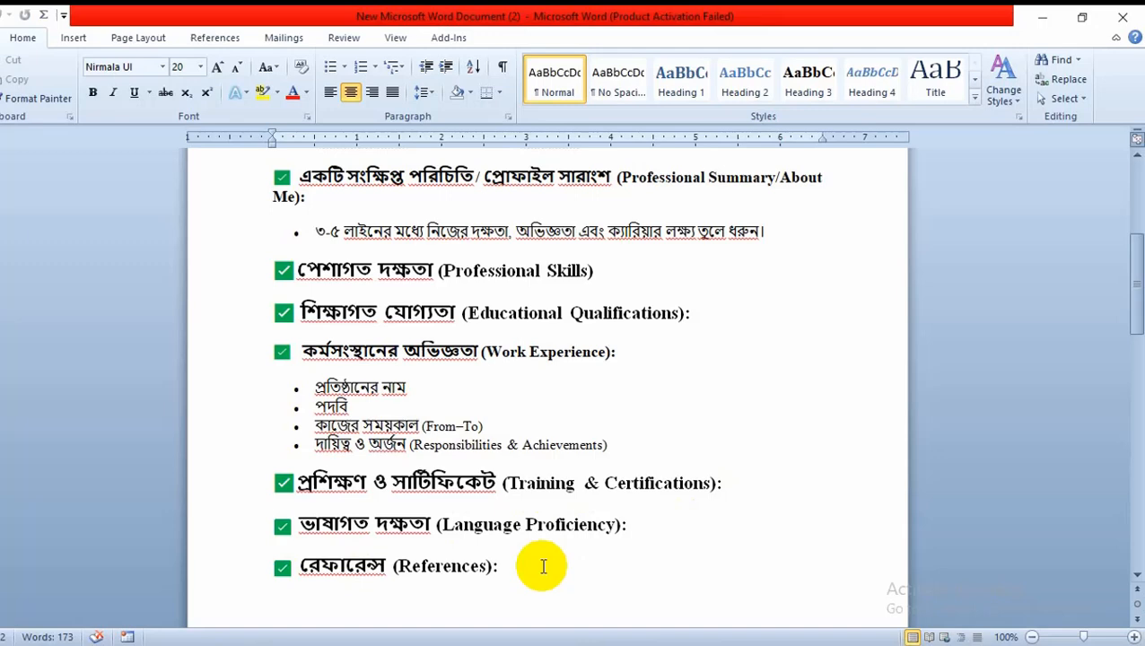
{"action": "scroll", "coordinate": [543, 566], "scroll_direction": "up", "scroll_amount": 1}
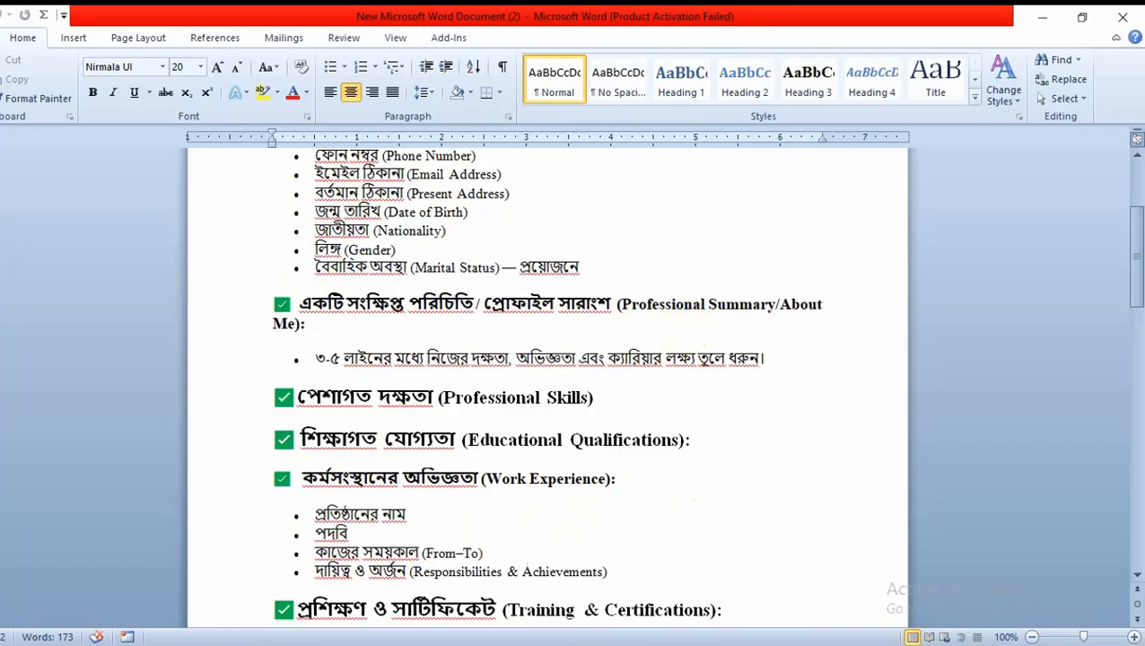
Return to the CV PDF in Edge and compare its sections with the checklist
{"action": "left_click", "coordinate": [763, 643]}
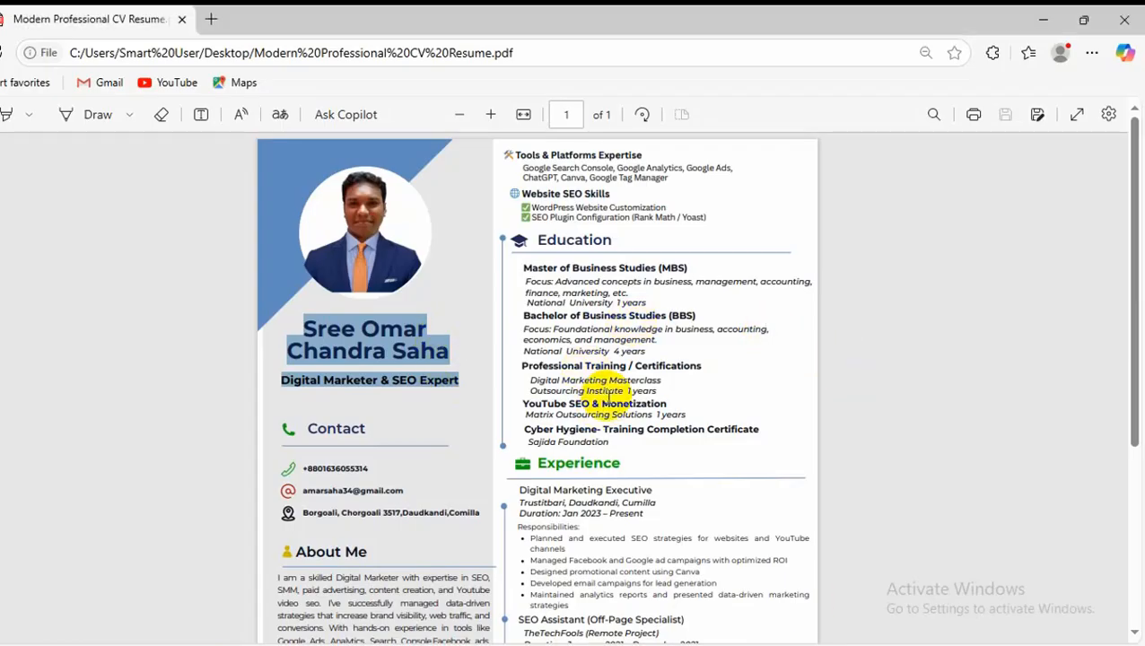
{"action": "scroll", "coordinate": [620, 399], "scroll_direction": "down", "scroll_amount": 5}
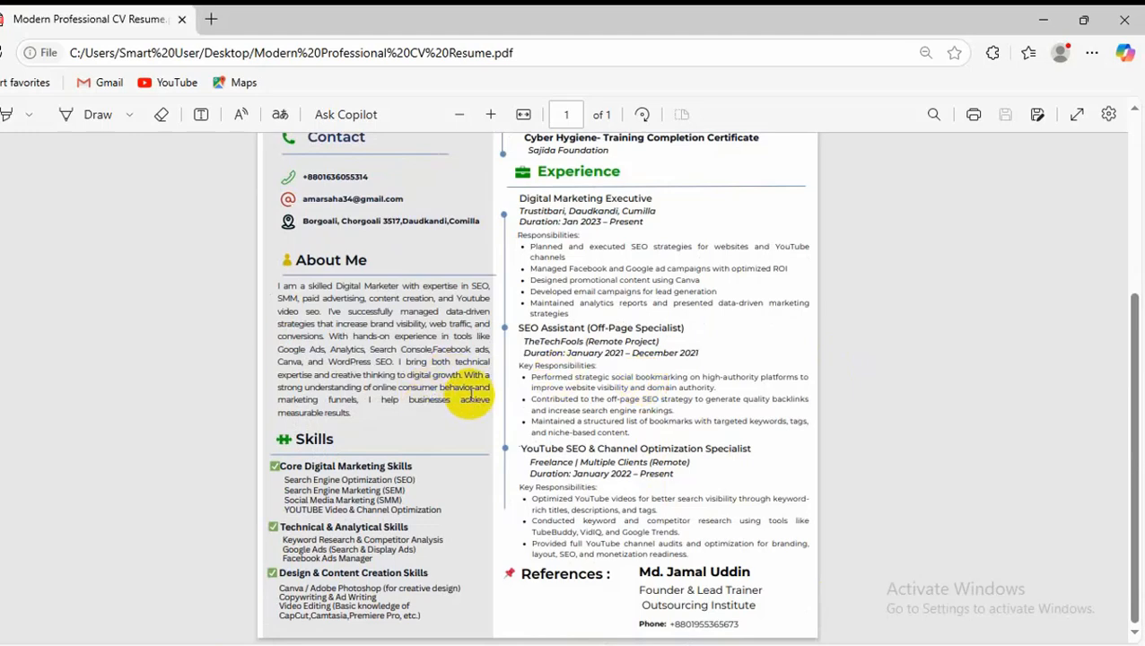
{"action": "scroll", "coordinate": [471, 395], "scroll_direction": "up", "scroll_amount": 5}
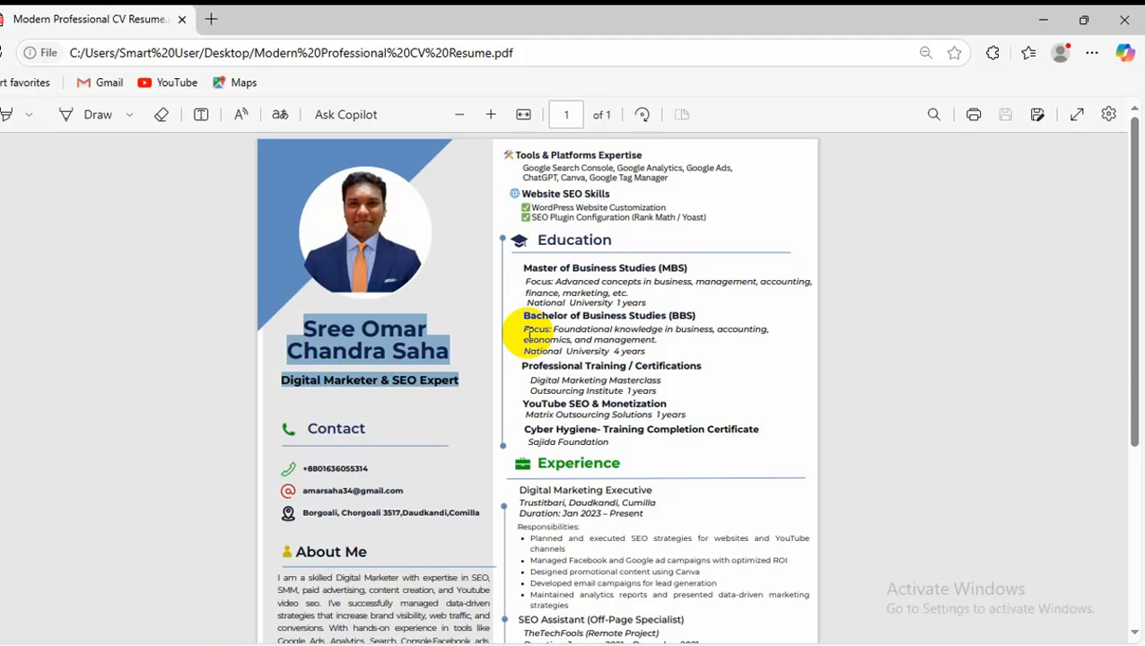
Switch to Chrome and open the Canva home page in a new tab
{"action": "left_click", "coordinate": [306, 645]}
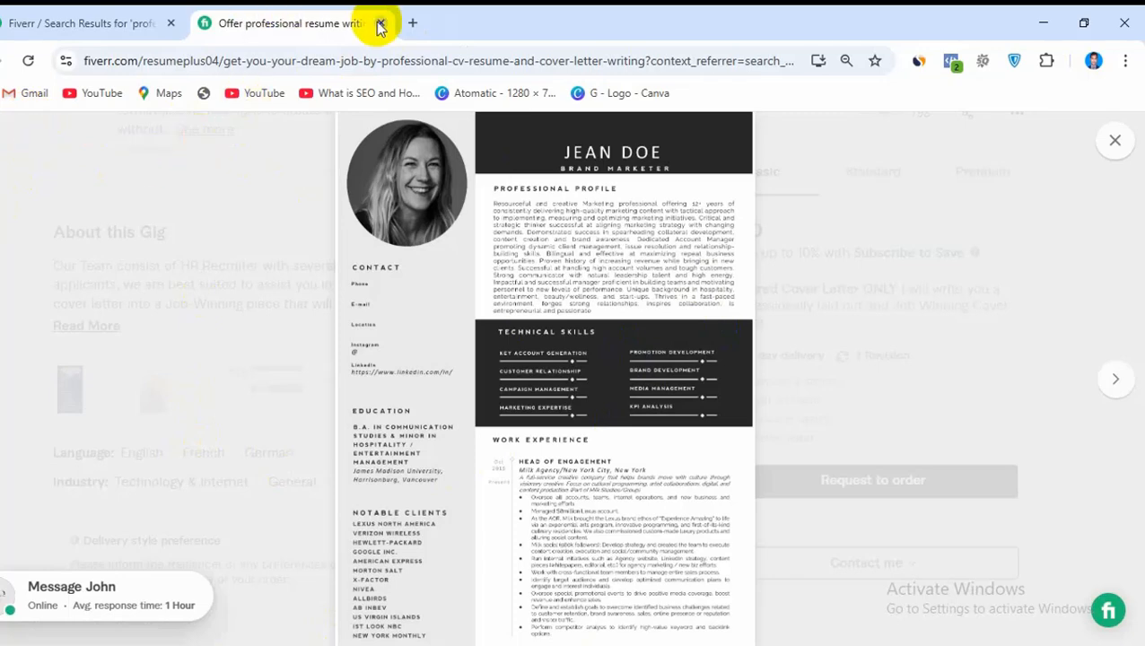
{"action": "left_click", "coordinate": [411, 24]}
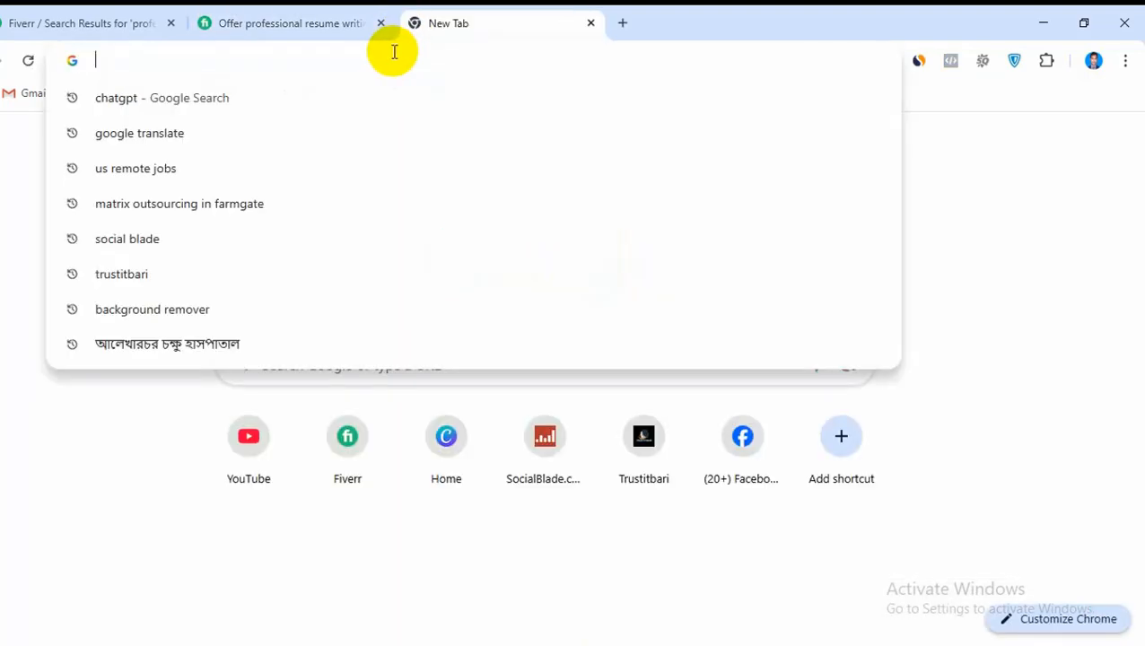
{"action": "left_click", "coordinate": [424, 432]}
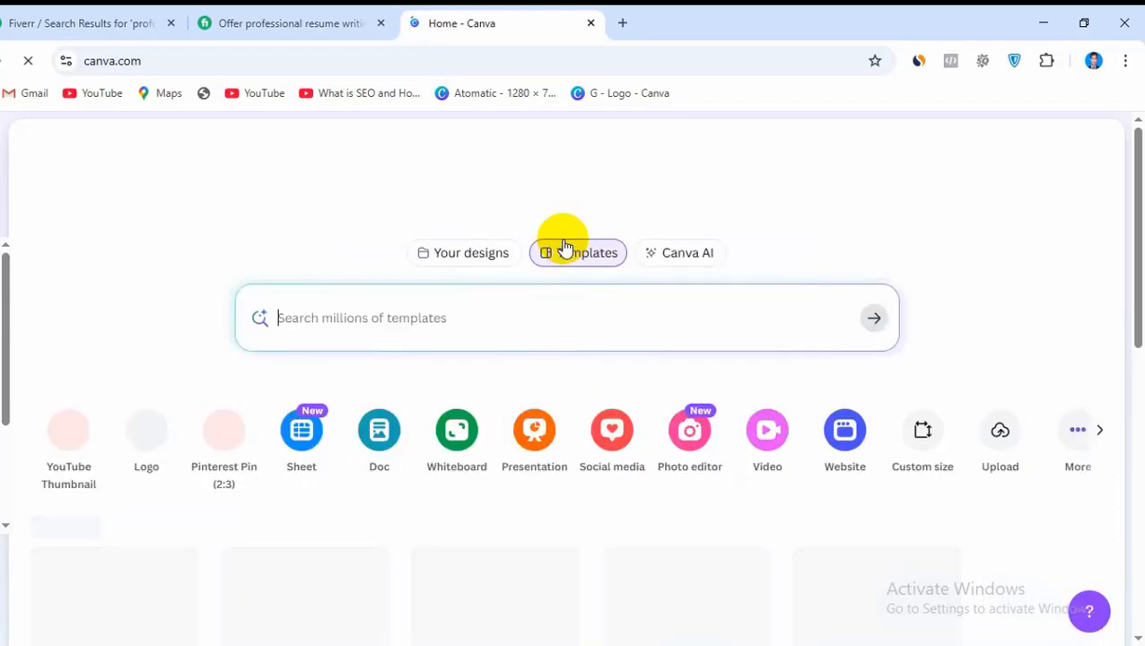
Search Canva's templates for "morden professional cv"
{"action": "left_click", "coordinate": [403, 321]}
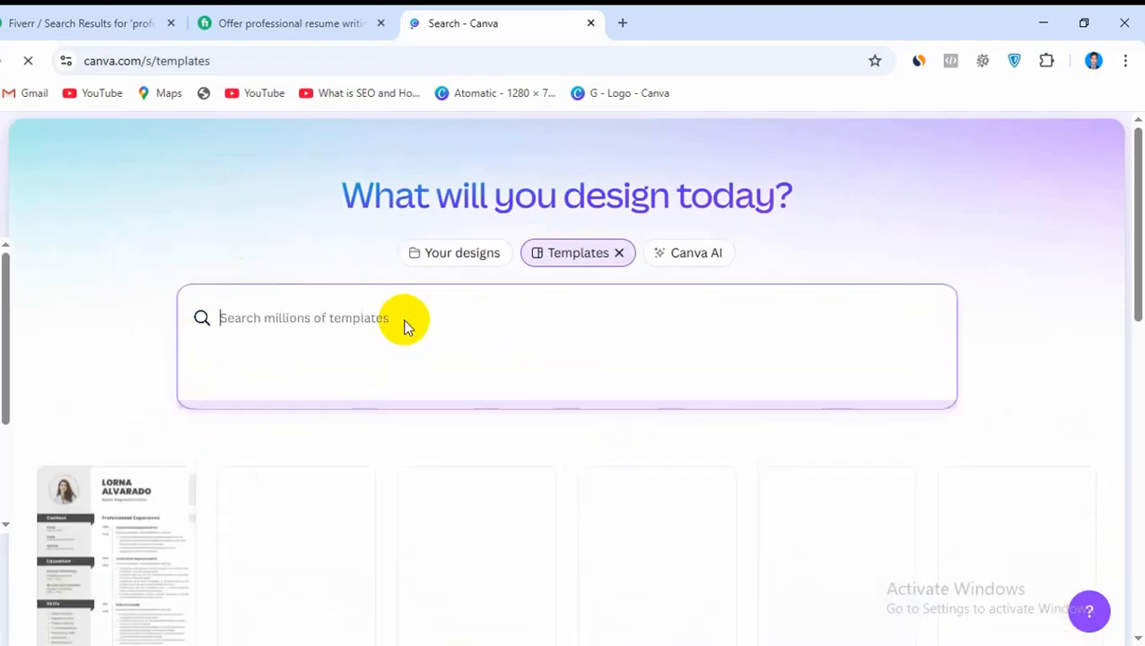
{"action": "type", "text": "morden "}
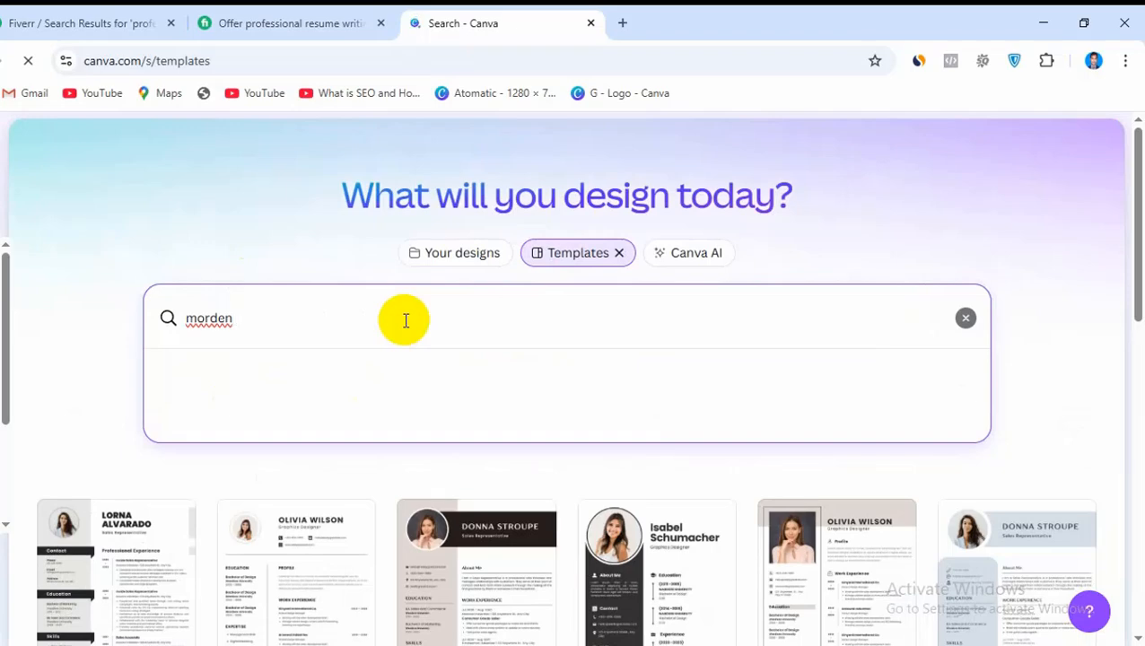
{"action": "type", "text": "o"}
{"action": "key", "text": "BackSpace"}
{"action": "key", "text": "BackSpace"}
{"action": "key", "text": "BackSpace"}
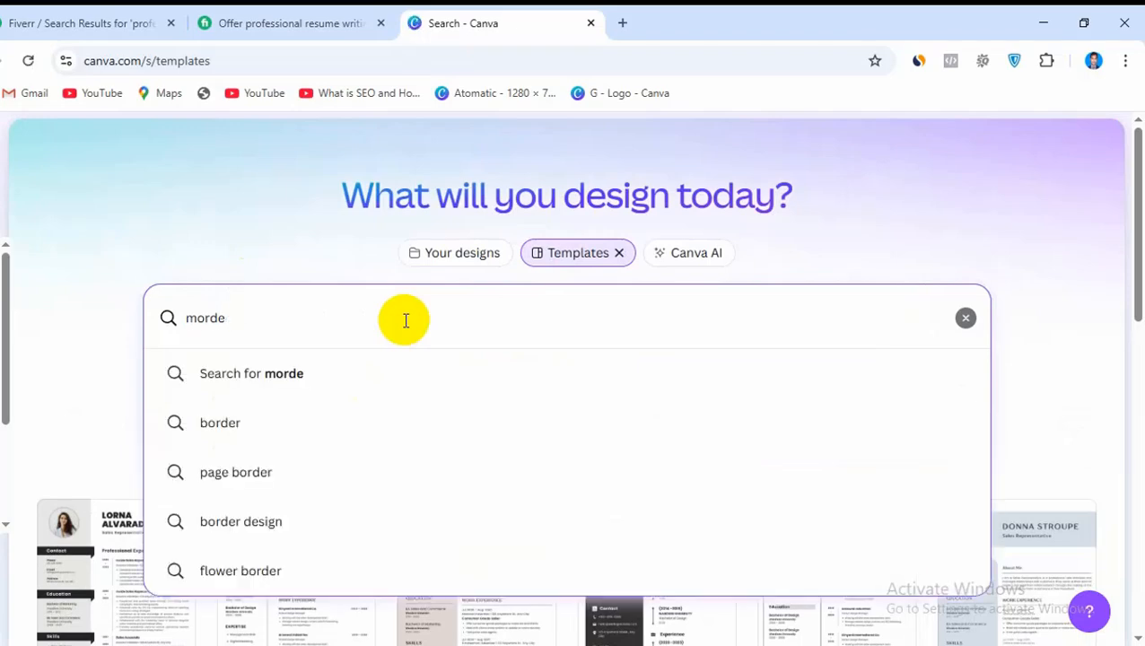
{"action": "type", "text": "n"}
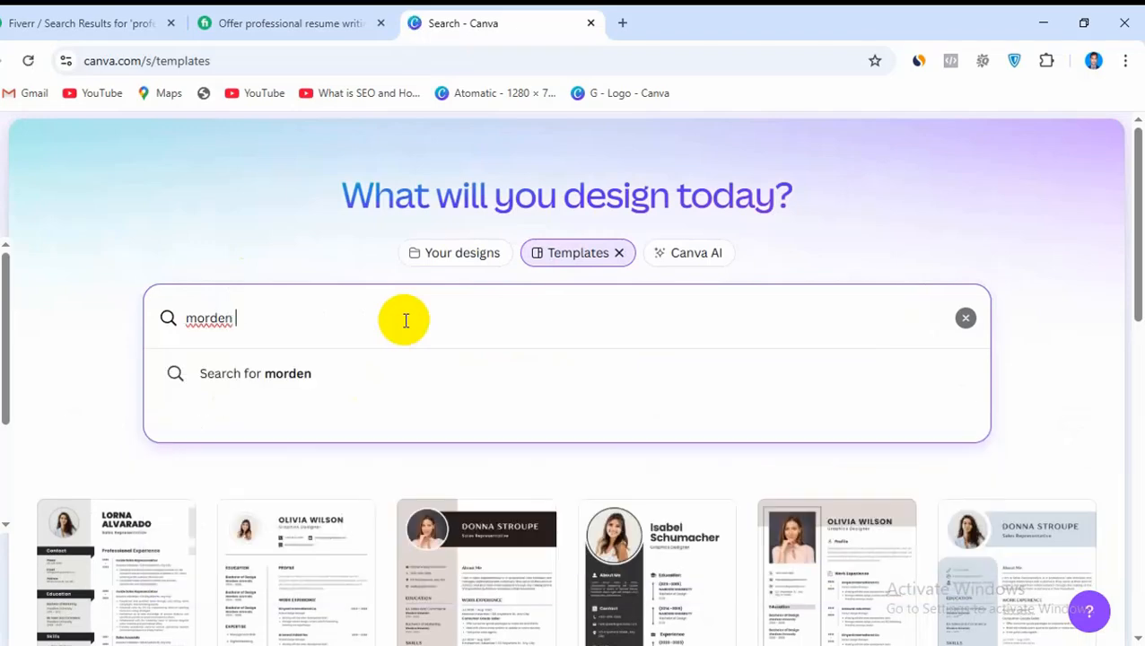
{"action": "type", "text": " profe"}
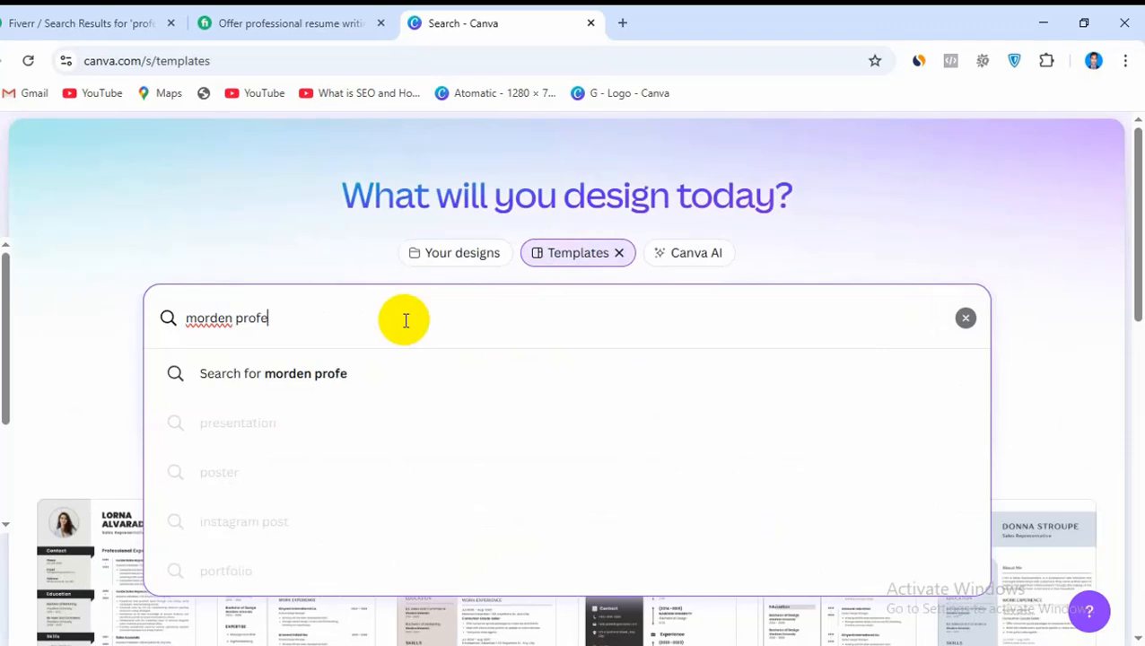
{"action": "type", "text": "ssi"}
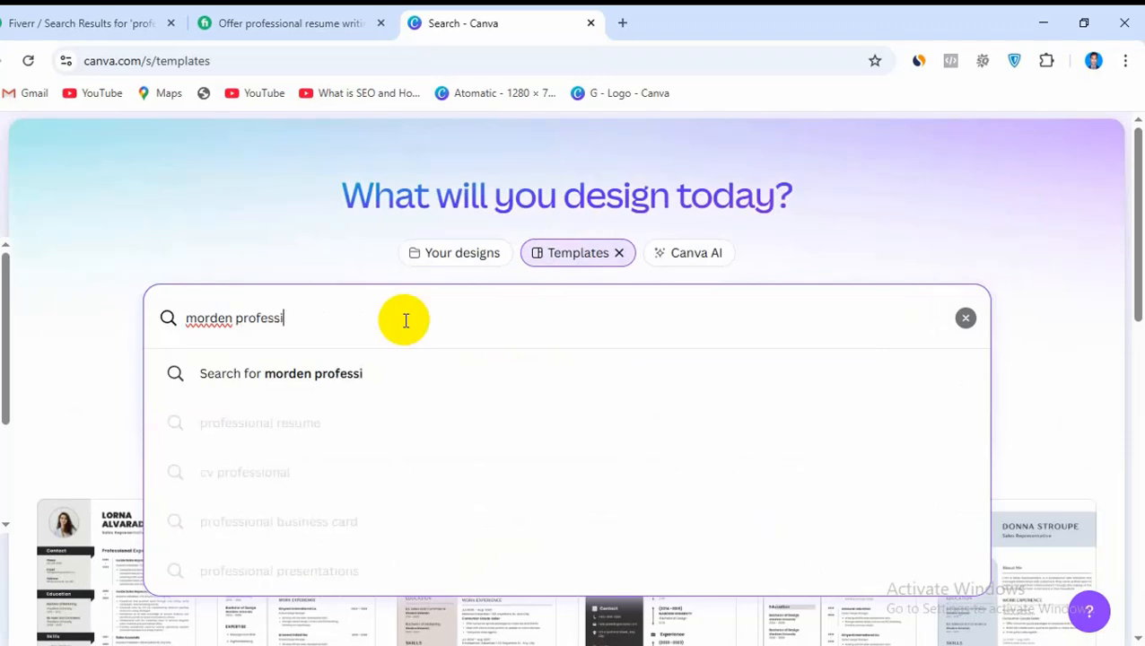
{"action": "type", "text": "onal cv"}
{"action": "key", "text": "Return"}
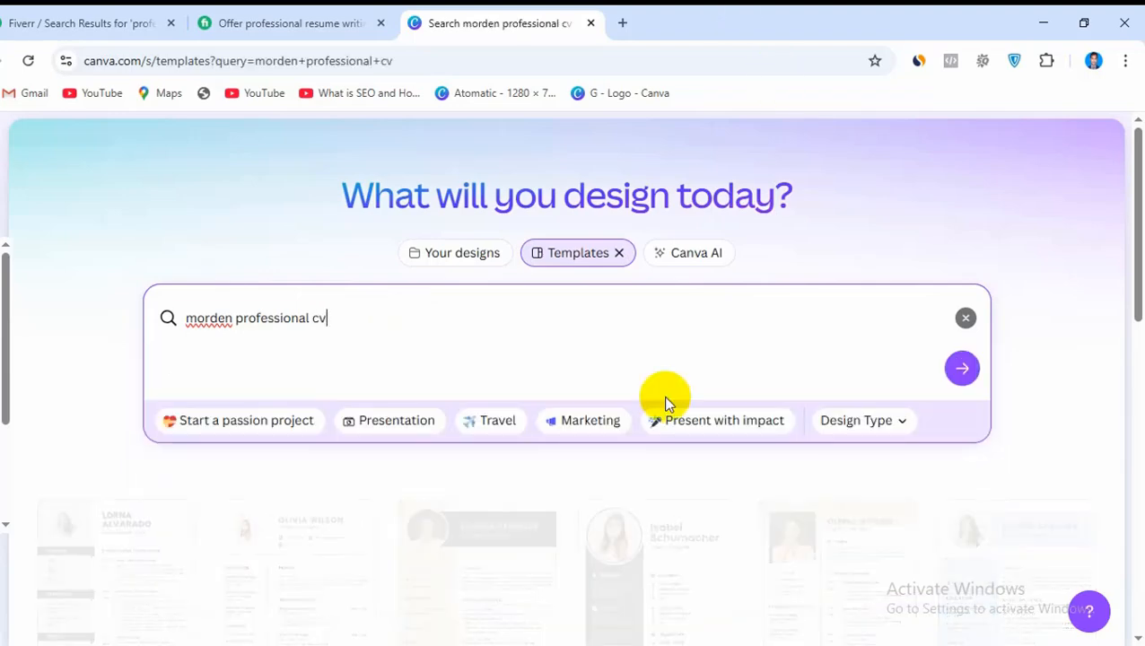
Browse the CV template results and open the preview of the Marketing Manager resume with the dark navy sidebar
{"action": "scroll", "coordinate": [765, 406], "scroll_direction": "down", "scroll_amount": 3}
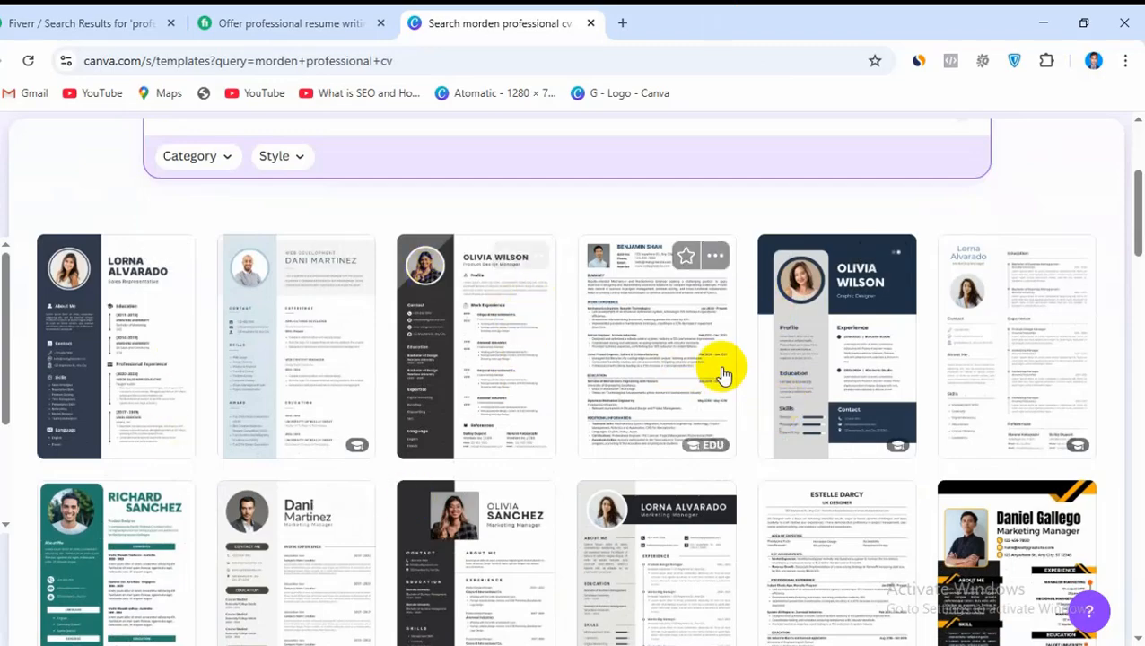
{"action": "scroll", "coordinate": [741, 378], "scroll_direction": "down", "scroll_amount": 3}
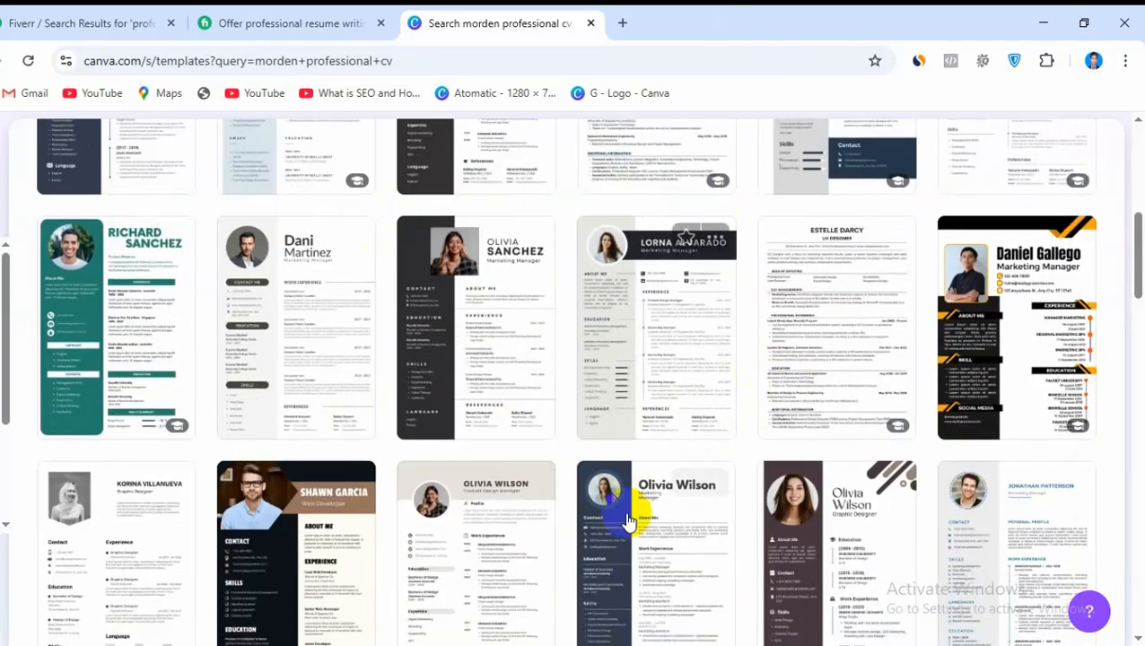
{"action": "scroll", "coordinate": [723, 511], "scroll_direction": "down", "scroll_amount": 2}
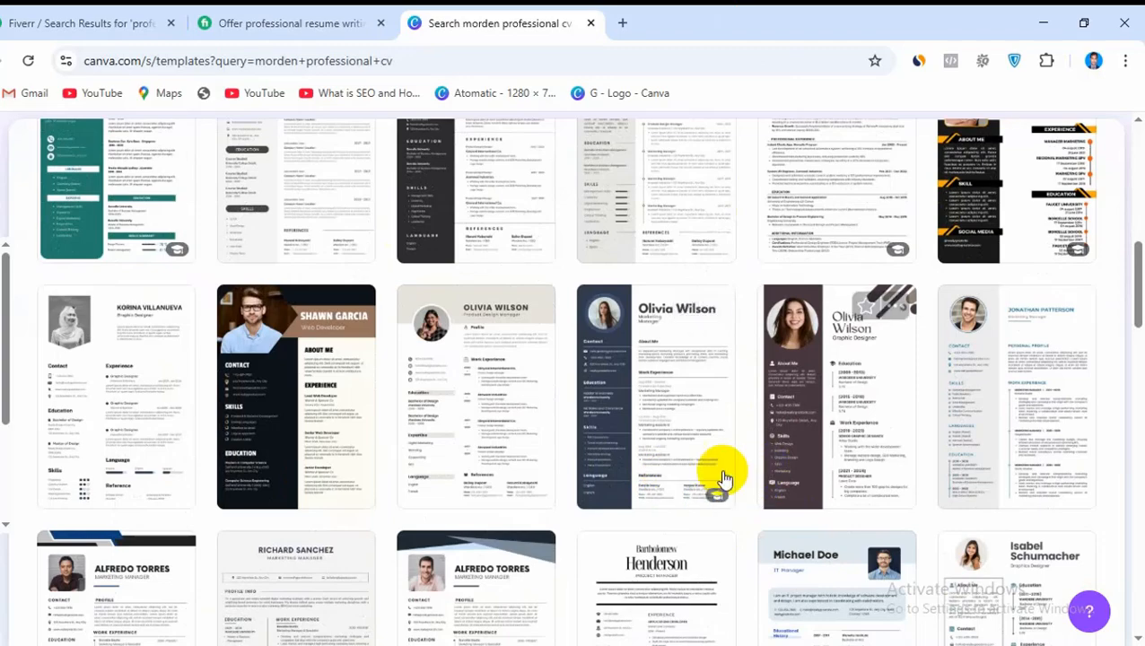
{"action": "left_click", "coordinate": [666, 467]}
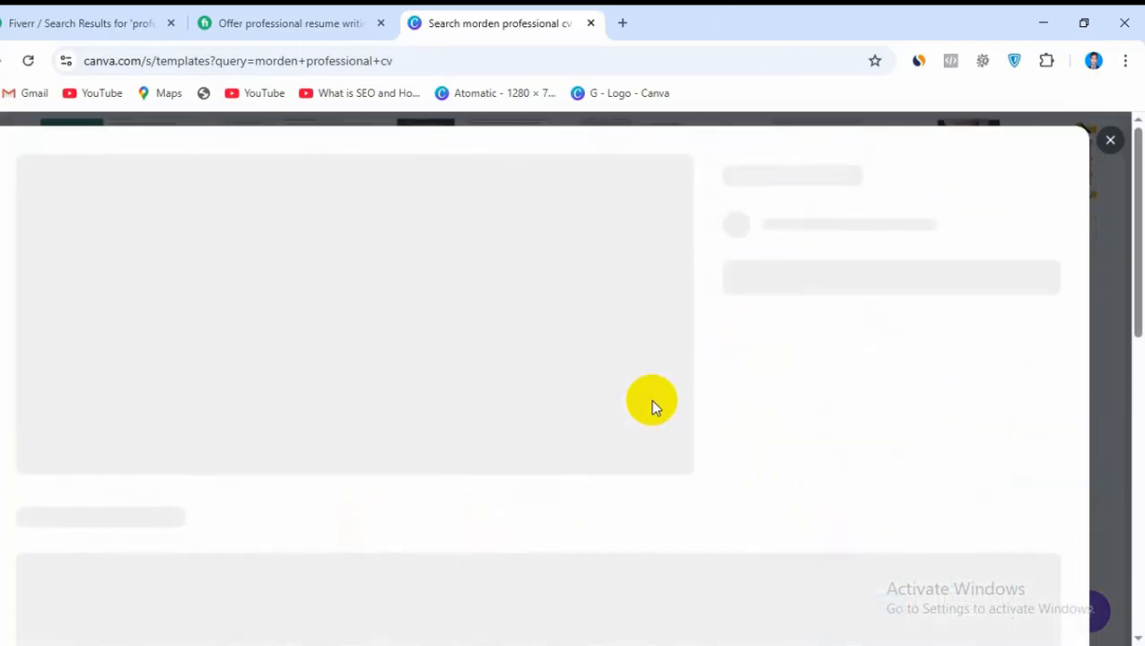
Find the Modern Professional CV Resume with the light blue corner triangle among the similar templates and open it for customizing
{"action": "scroll", "coordinate": [651, 399], "scroll_direction": "down", "scroll_amount": 2}
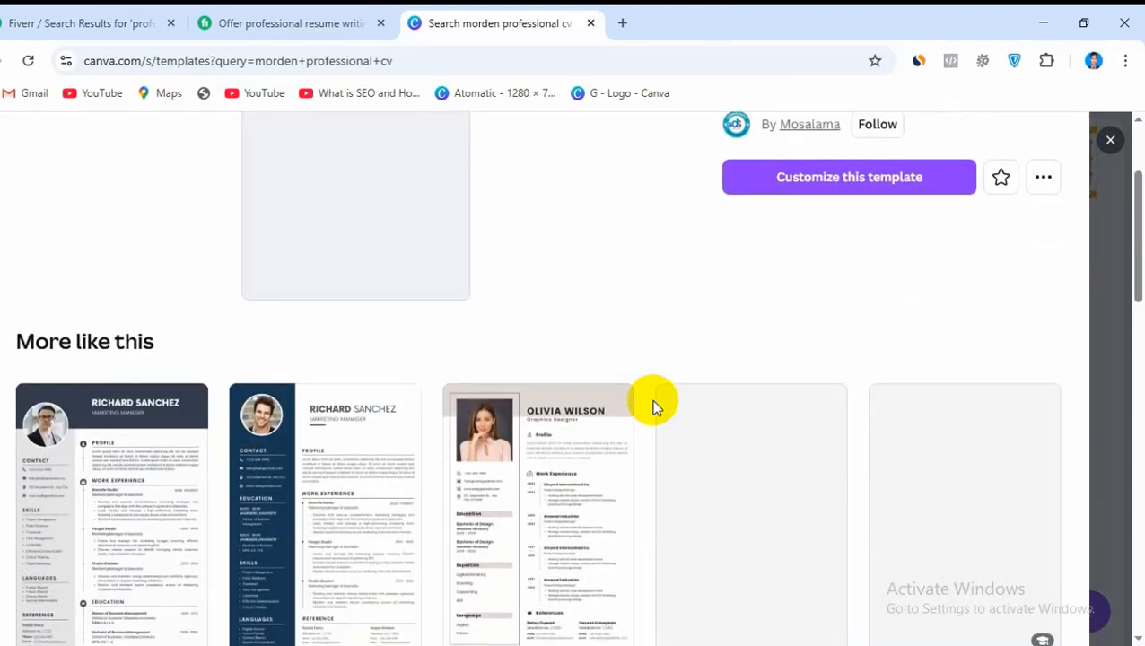
{"action": "scroll", "coordinate": [651, 399], "scroll_direction": "down", "scroll_amount": 2}
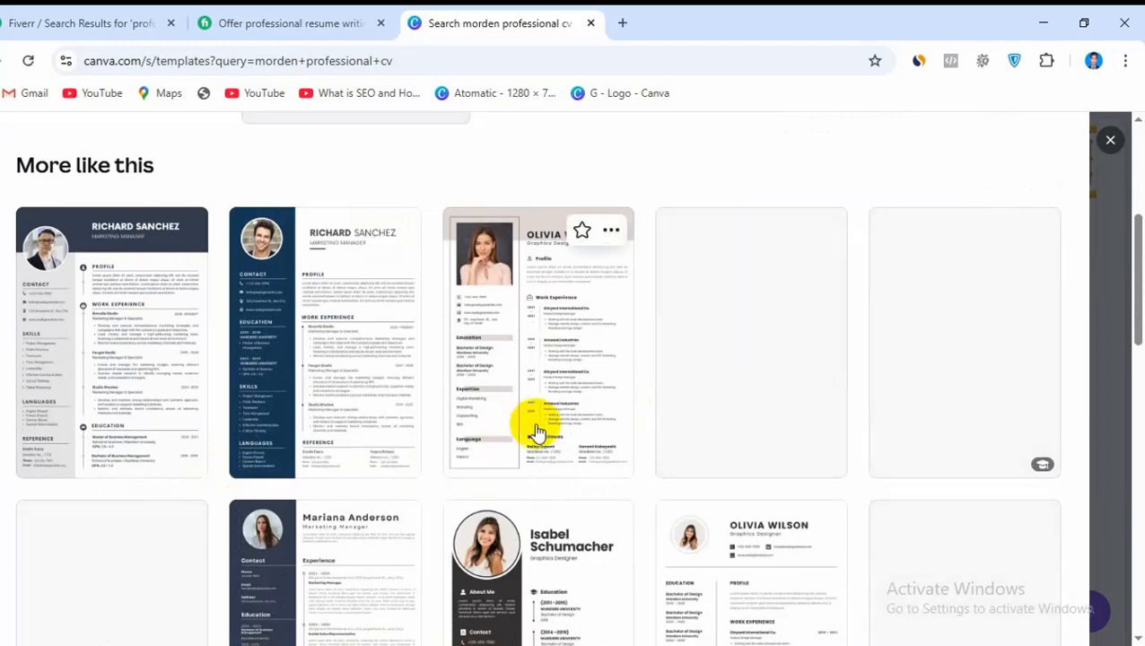
{"action": "scroll", "coordinate": [538, 429], "scroll_direction": "down", "scroll_amount": 2}
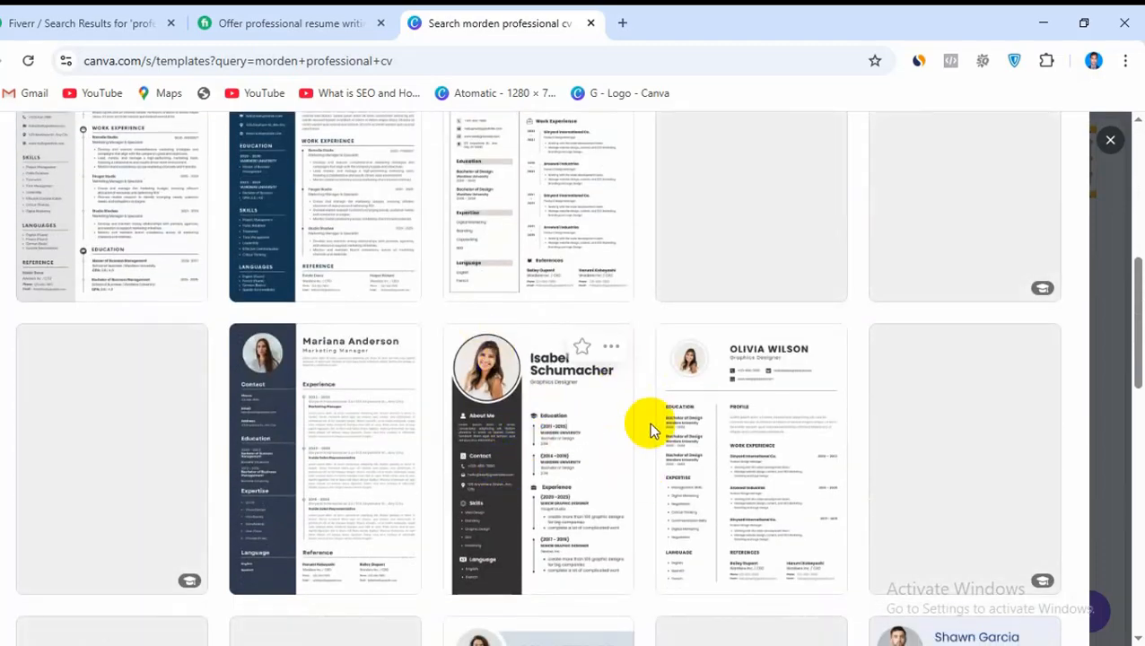
{"action": "scroll", "coordinate": [651, 429], "scroll_direction": "down", "scroll_amount": 4}
{"action": "scroll", "coordinate": [690, 460], "scroll_direction": "up", "scroll_amount": 4}
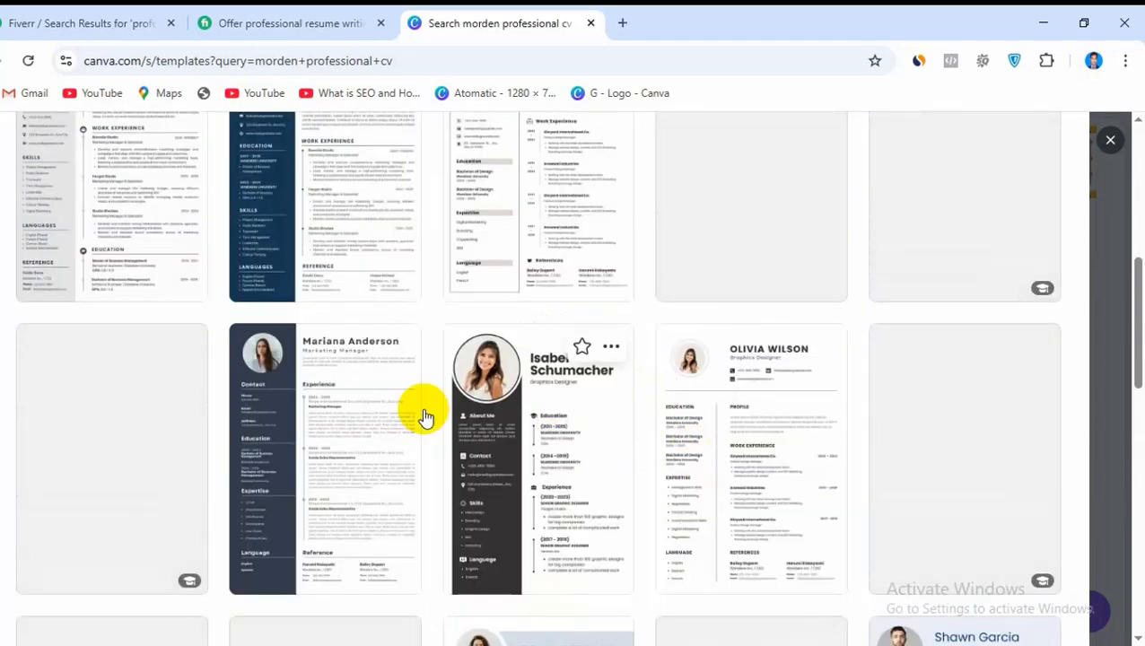
{"action": "scroll", "coordinate": [783, 478], "scroll_direction": "down", "scroll_amount": 4}
{"action": "scroll", "coordinate": [754, 489], "scroll_direction": "down", "scroll_amount": 1}
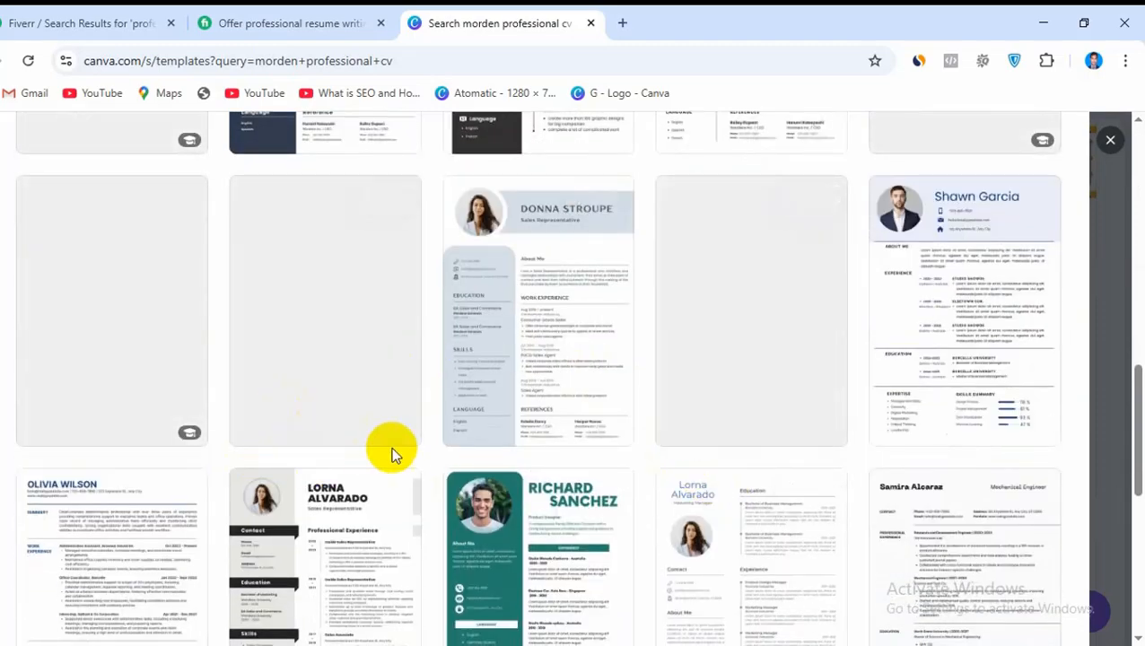
{"action": "scroll", "coordinate": [422, 457], "scroll_direction": "down", "scroll_amount": 2}
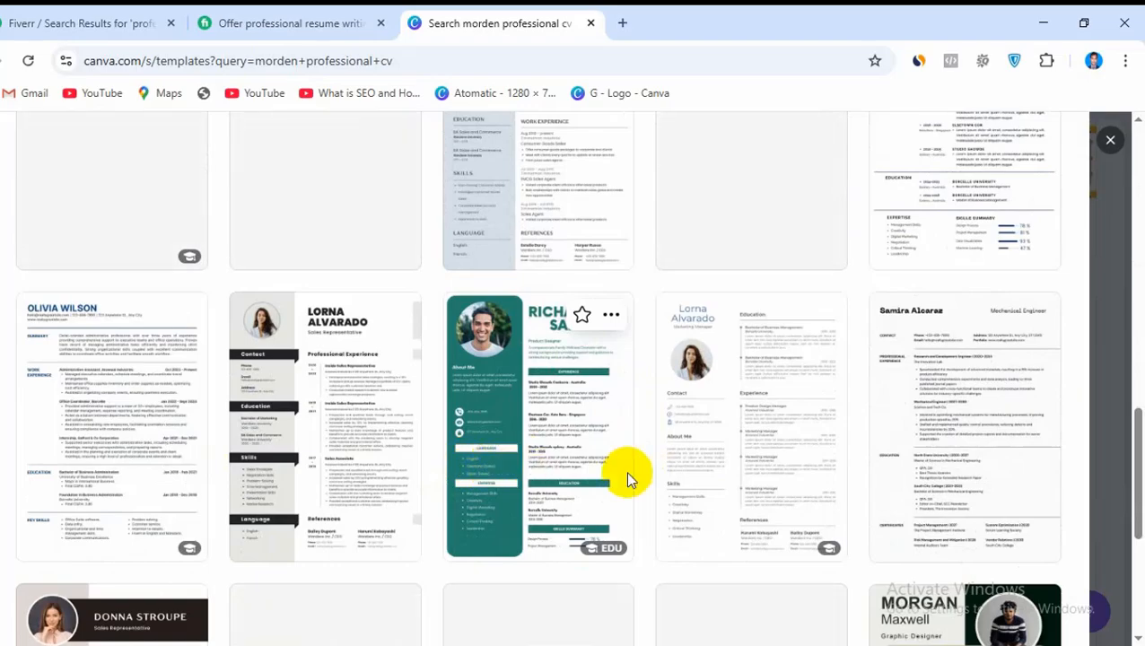
{"action": "scroll", "coordinate": [754, 485], "scroll_direction": "up", "scroll_amount": 7}
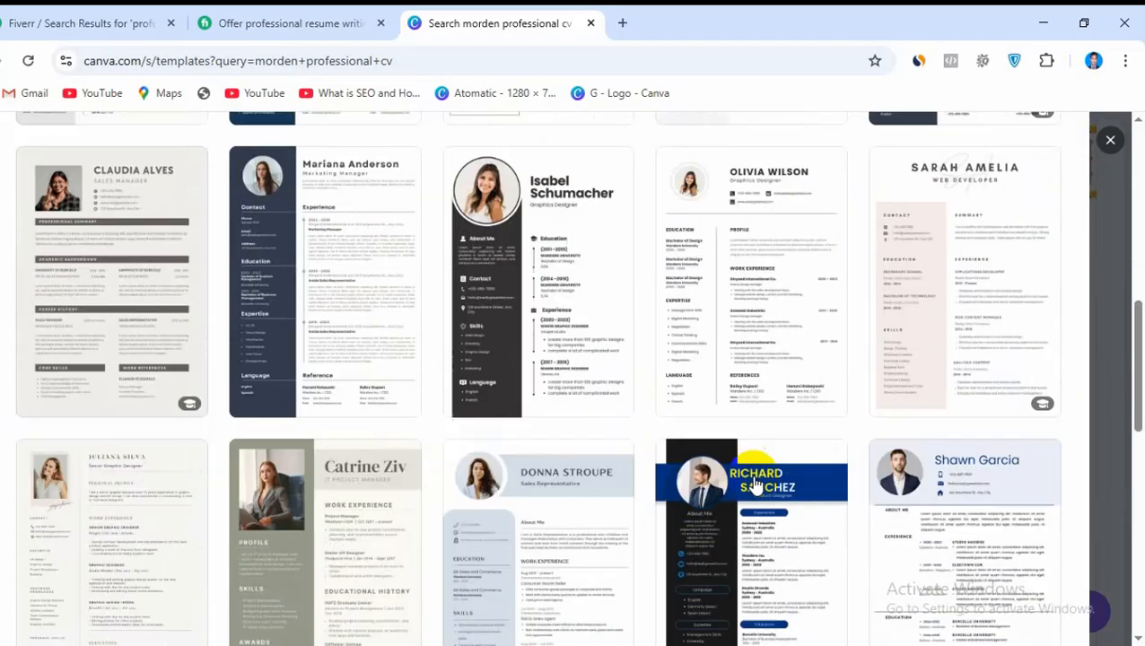
{"action": "scroll", "coordinate": [754, 484], "scroll_direction": "up", "scroll_amount": 5}
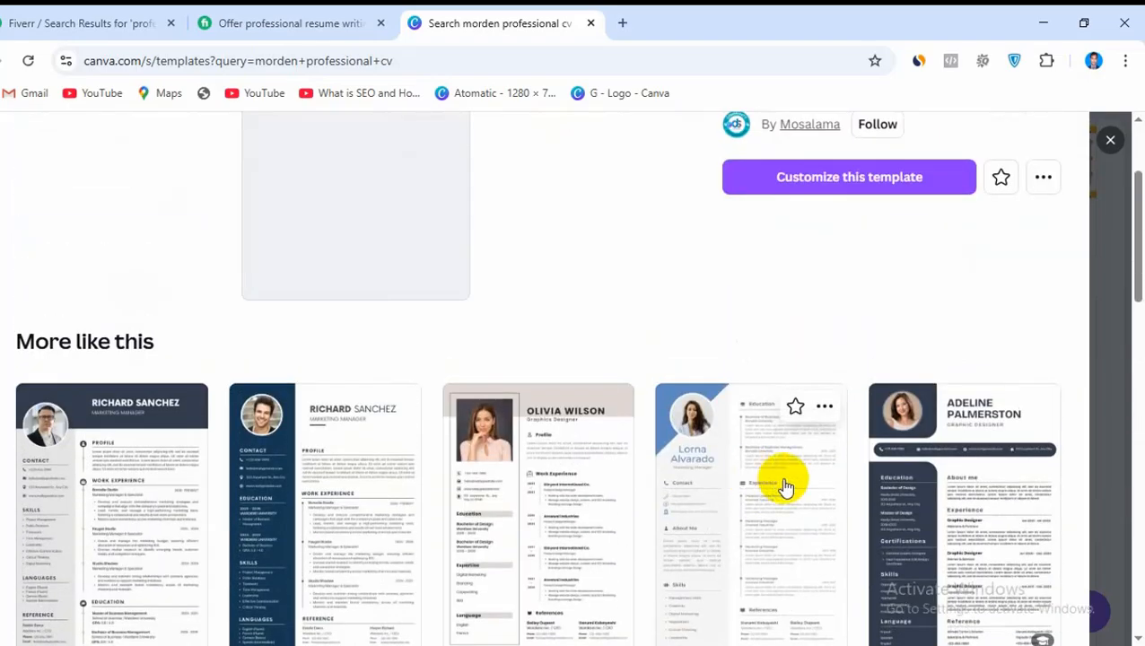
{"action": "left_click", "coordinate": [726, 468]}
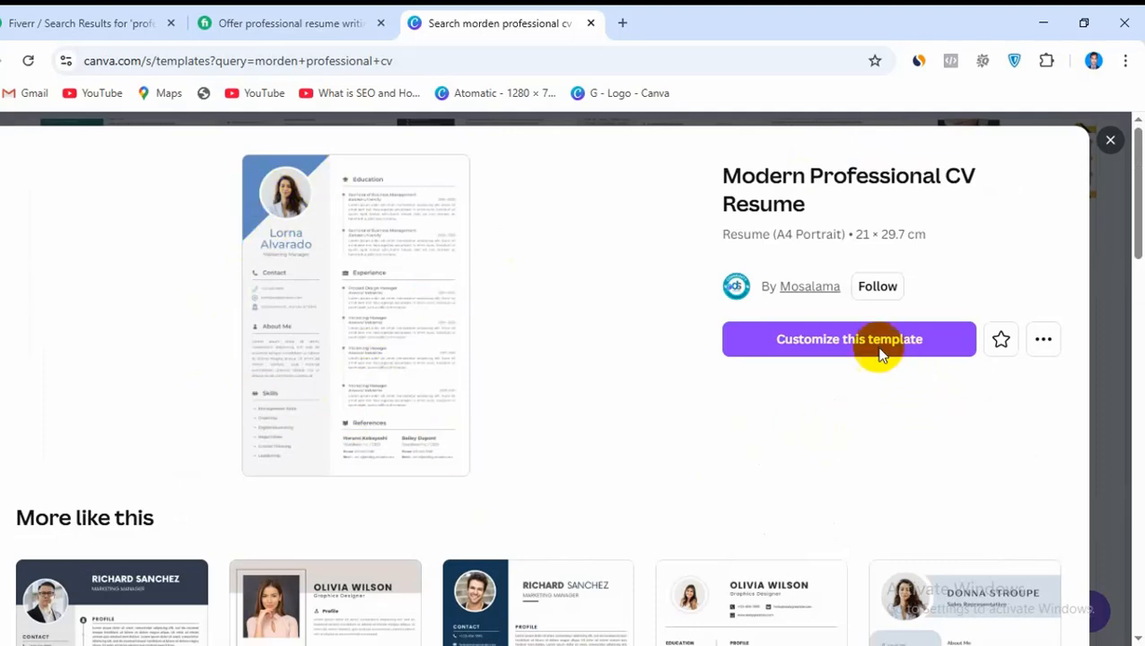
{"action": "left_click", "coordinate": [807, 349]}
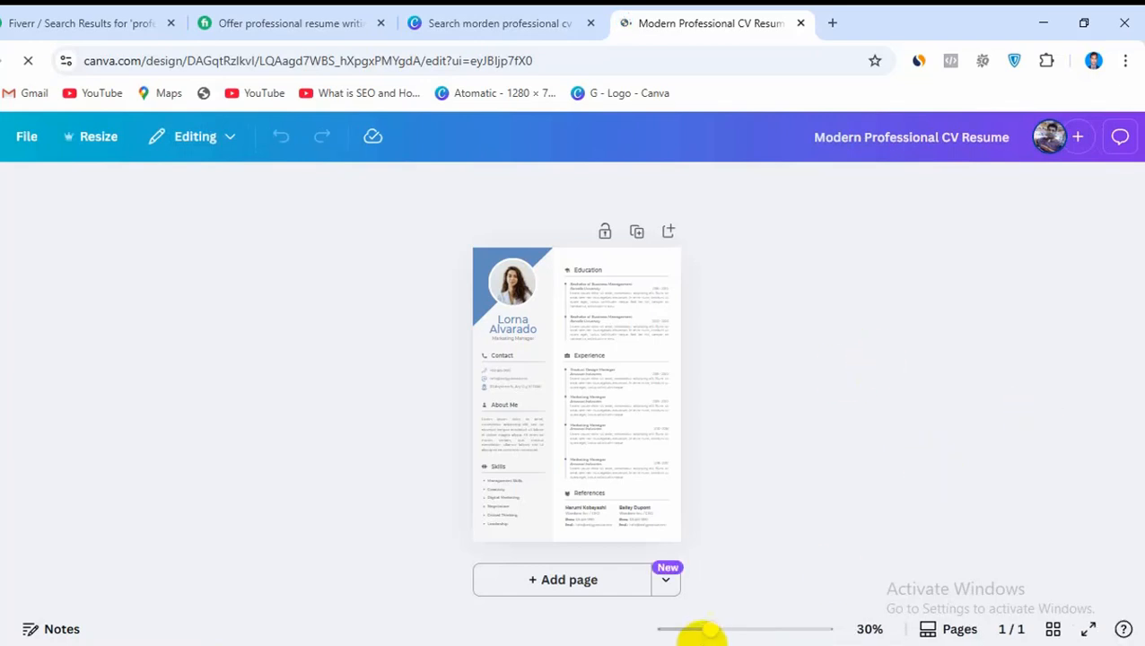
Enlarge the CV page to 70% and look over its sections from Education down to Skills and References
{"action": "left_click_drag", "start_coordinate": [713, 629], "coordinate": [744, 630]}
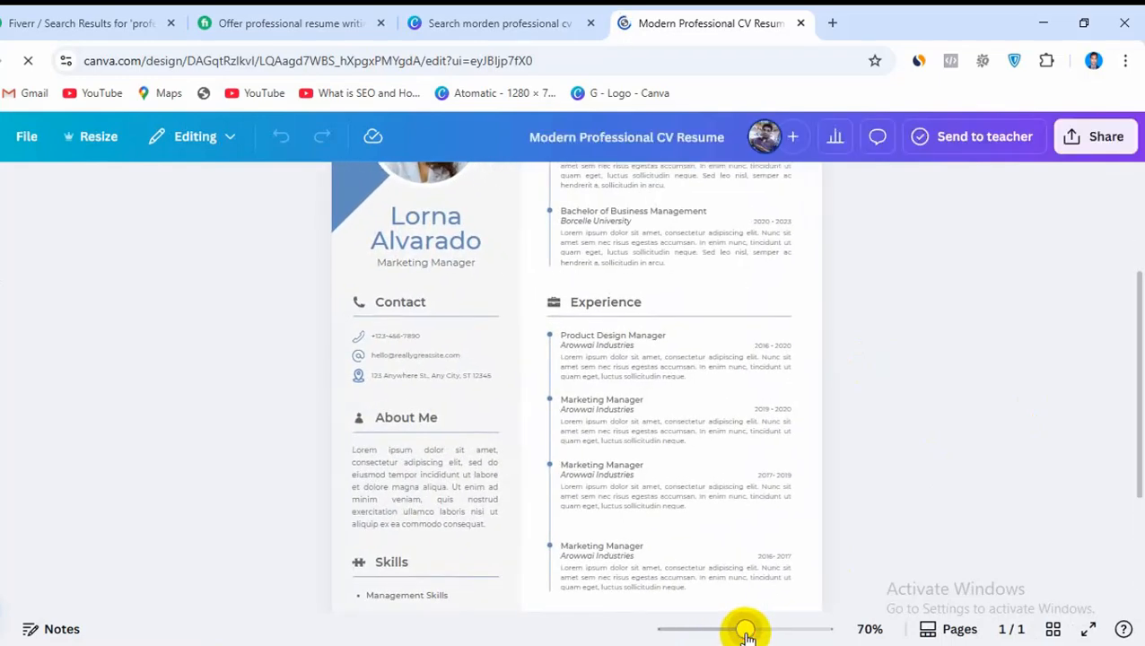
{"action": "scroll", "coordinate": [705, 375], "scroll_direction": "up", "scroll_amount": 3}
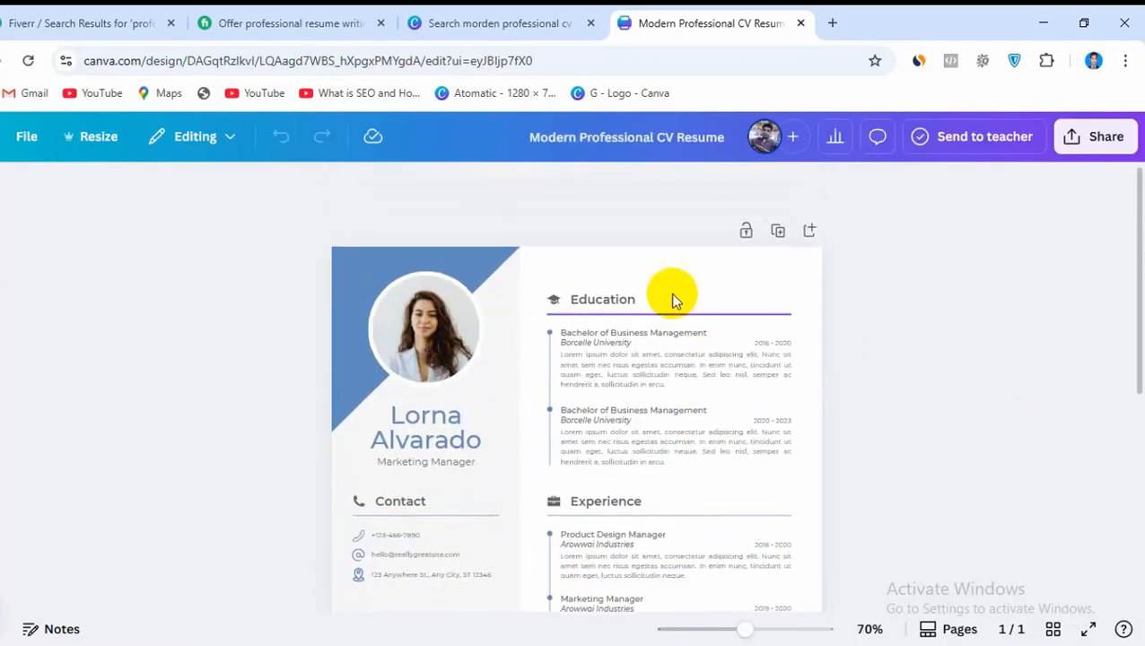
{"action": "scroll", "coordinate": [686, 429], "scroll_direction": "down", "scroll_amount": 5}
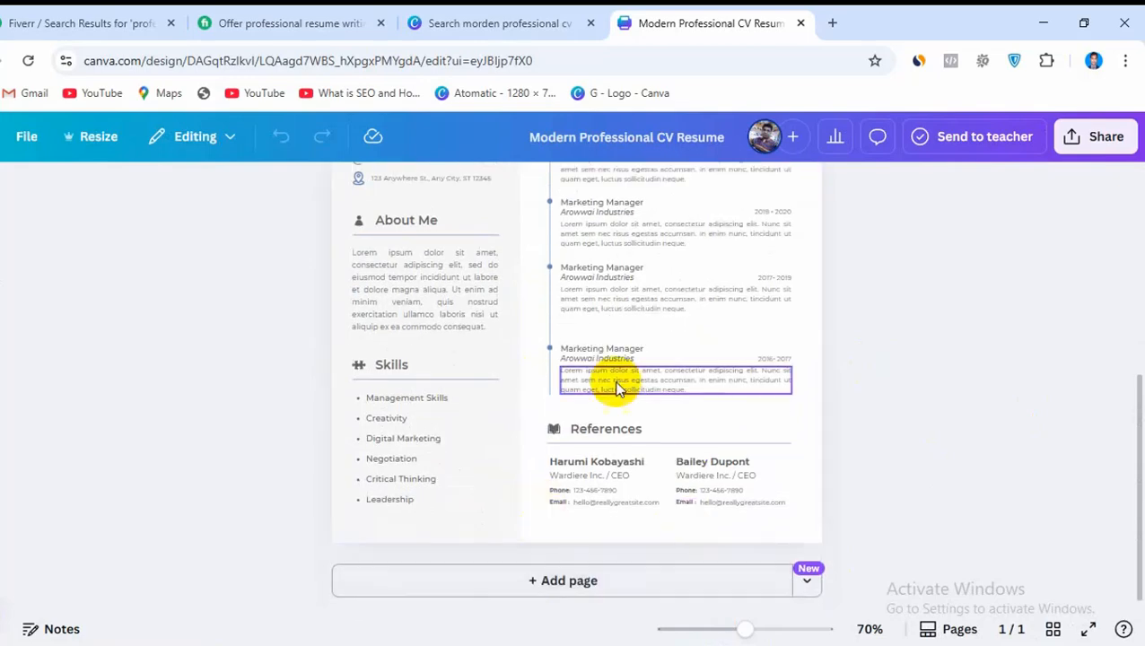
{"action": "scroll", "coordinate": [830, 454], "scroll_direction": "up", "scroll_amount": 5}
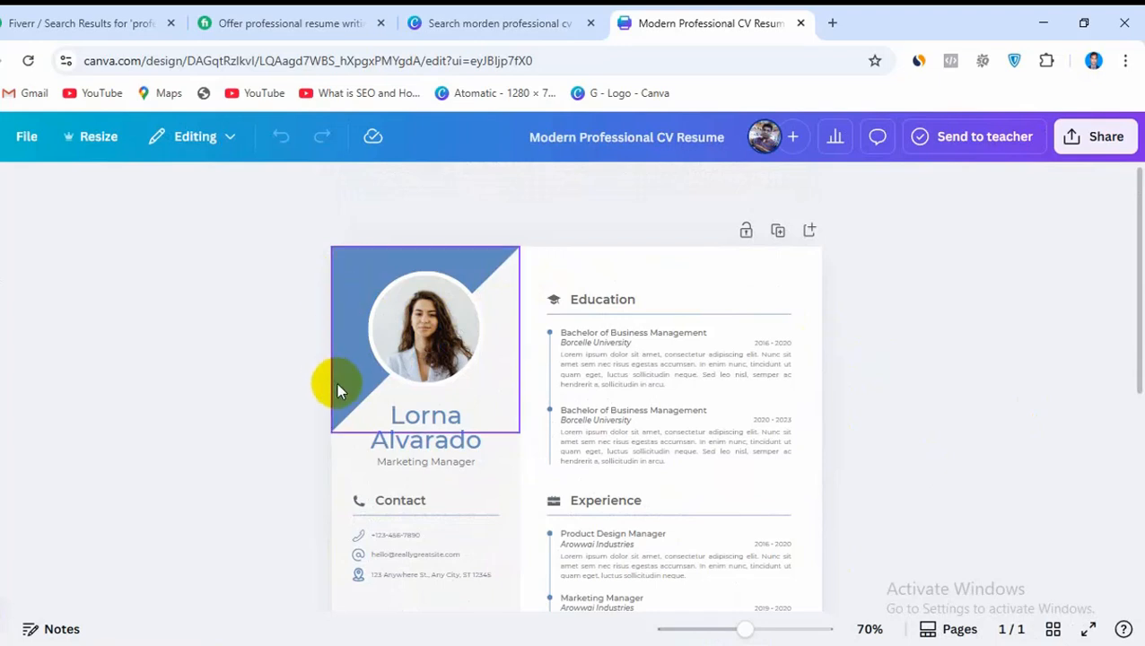
Recolor the corner triangle behind the profile photo, trying Lime first and settling on dark blue from the default solid colors
{"action": "left_click", "coordinate": [360, 278]}
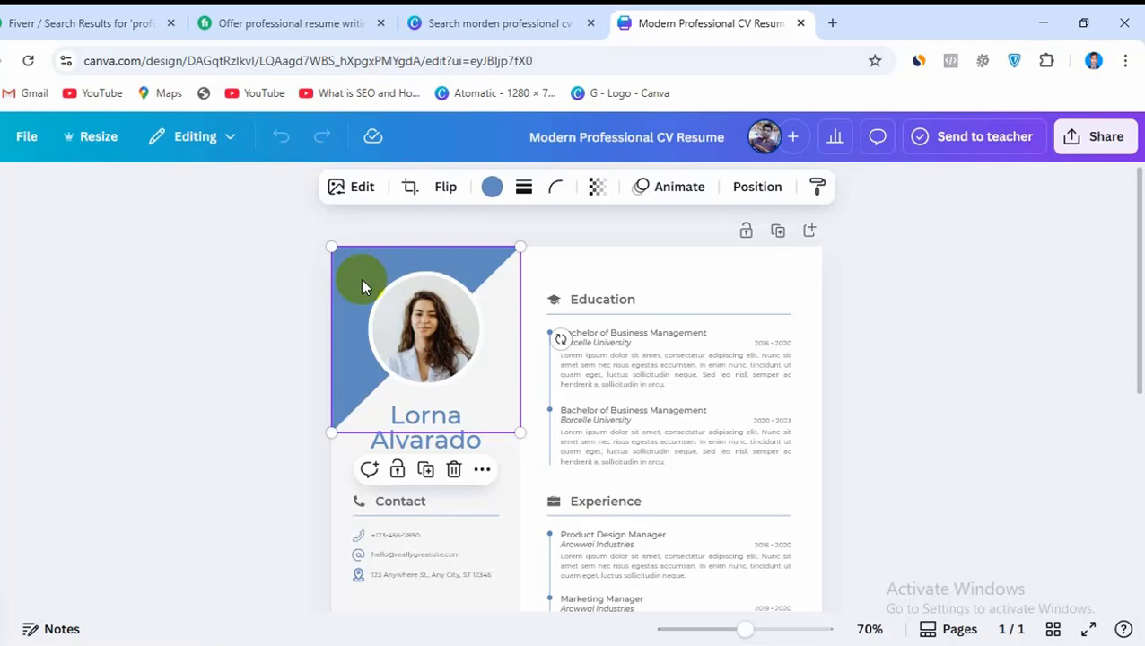
{"action": "left_click", "coordinate": [493, 189]}
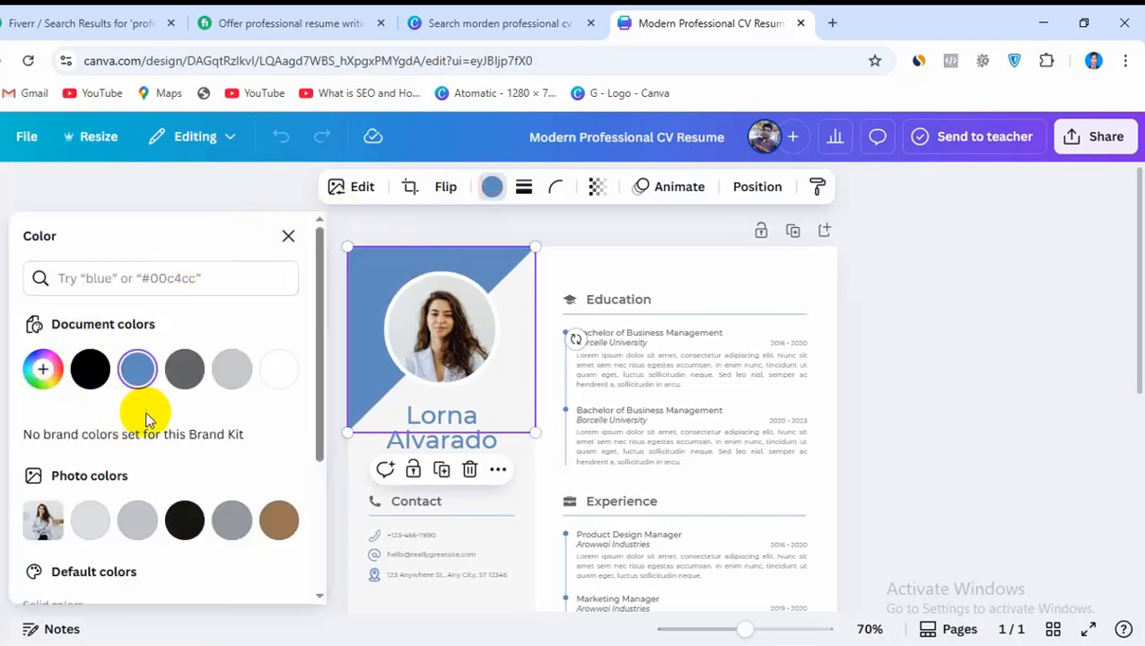
{"action": "scroll", "coordinate": [148, 419], "scroll_direction": "down", "scroll_amount": 3}
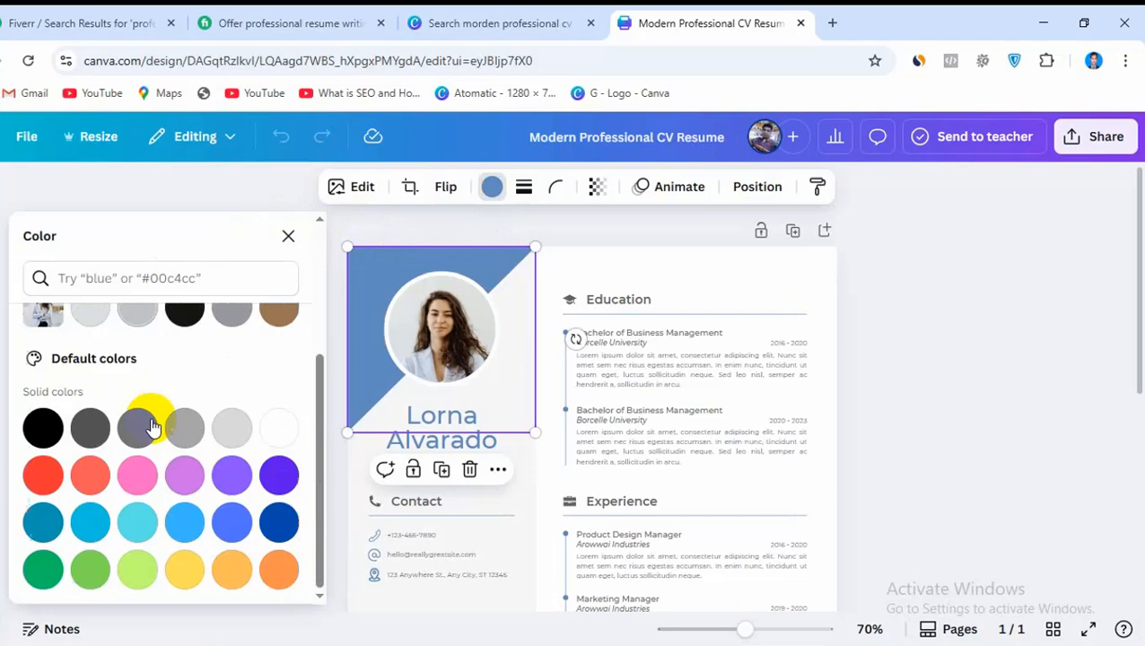
{"action": "left_click", "coordinate": [144, 566]}
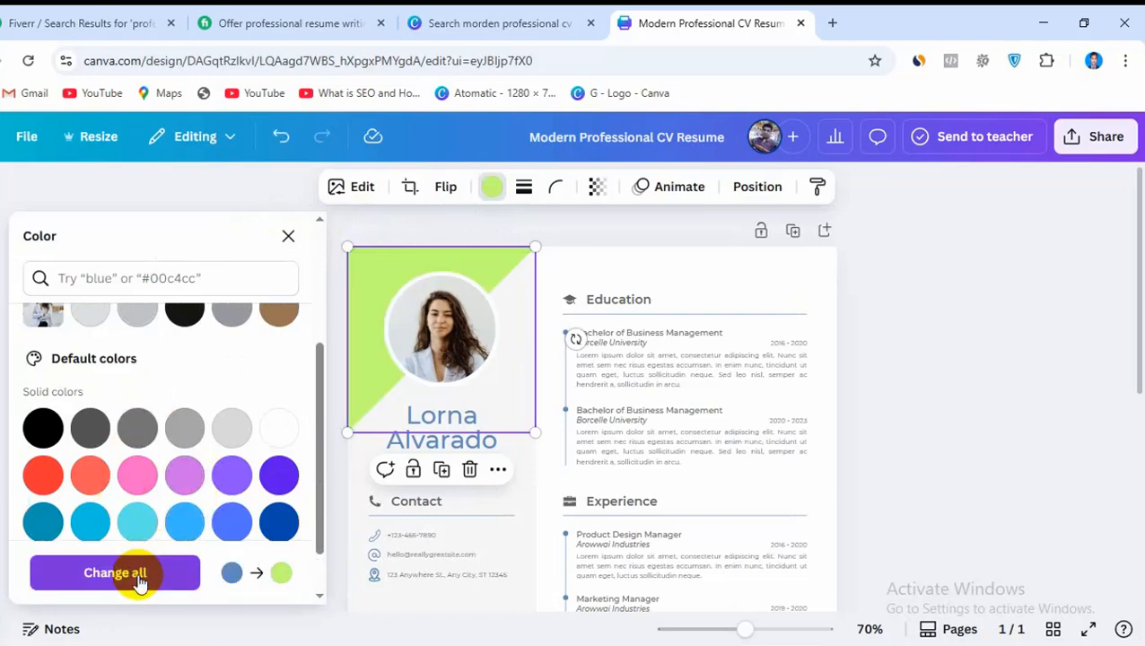
{"action": "left_click", "coordinate": [281, 524]}
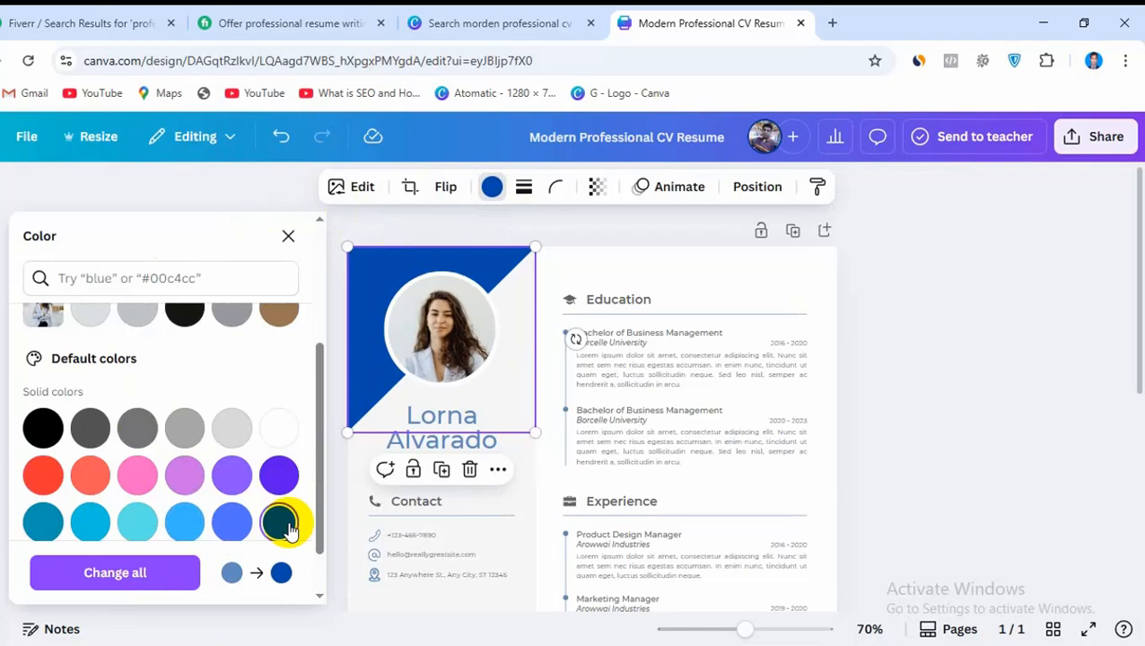
{"action": "left_click", "coordinate": [606, 232]}
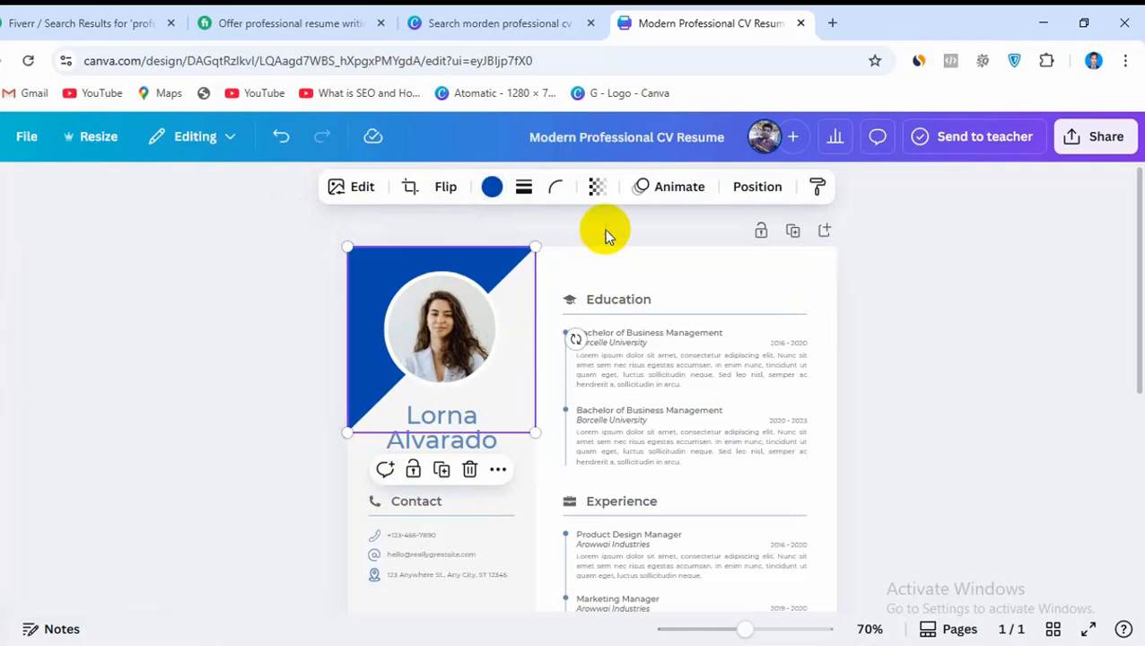
{"action": "left_click", "coordinate": [901, 381]}
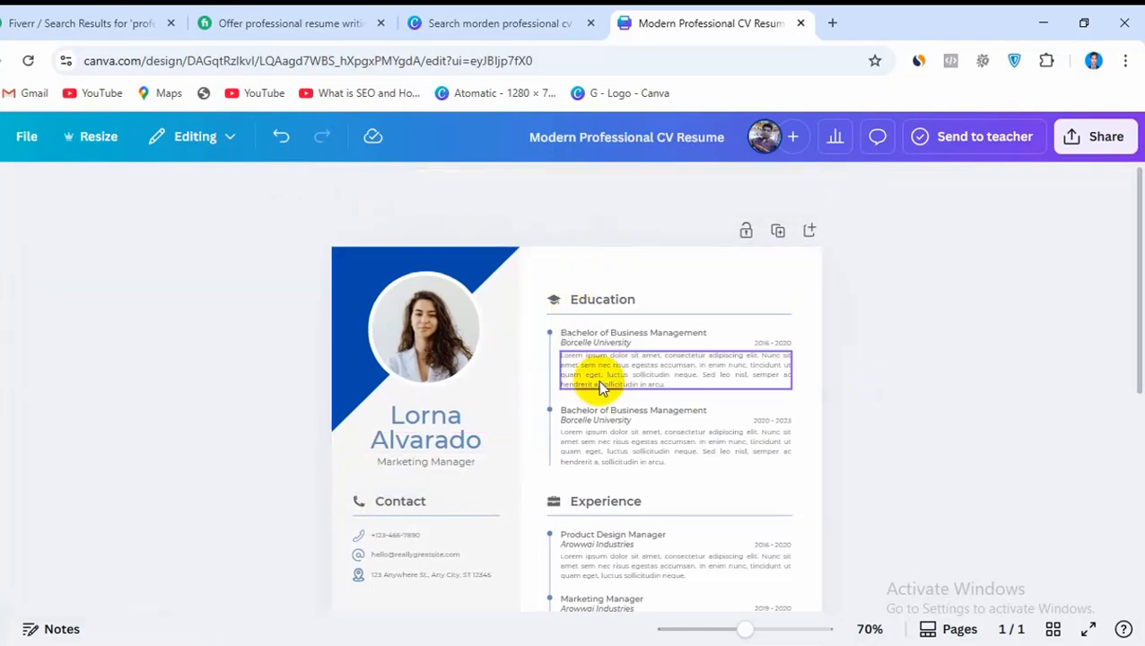
Select the woman's profile photo and bring up the uploaded images
{"action": "left_click", "coordinate": [425, 341]}
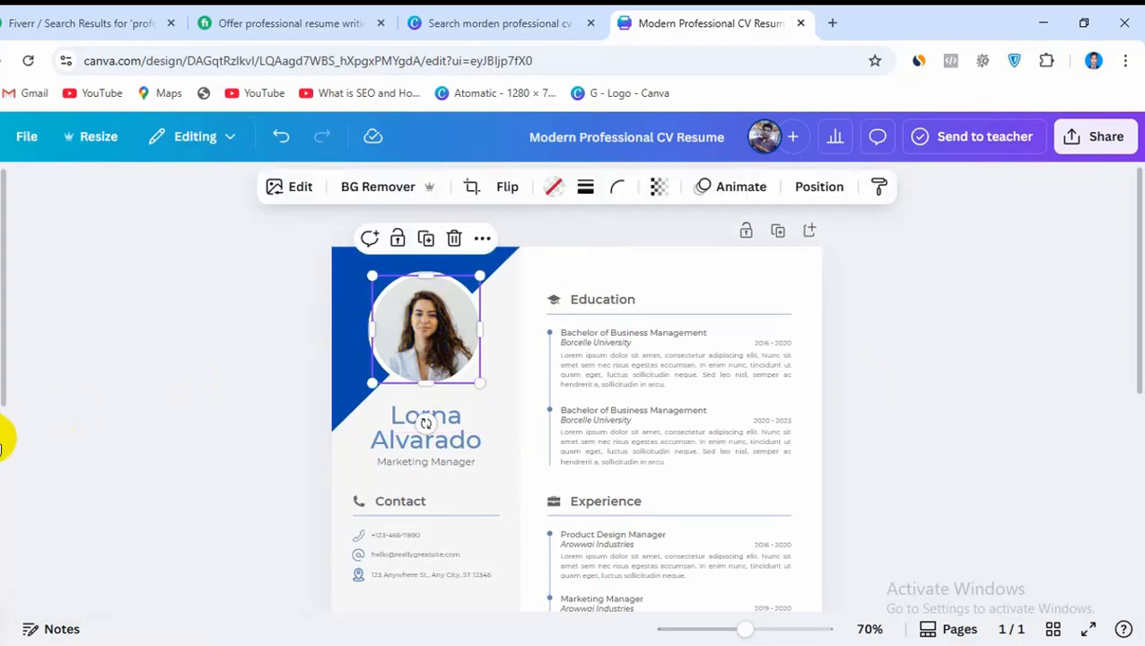
{"action": "mouse_move", "coordinate": [0, 447]}
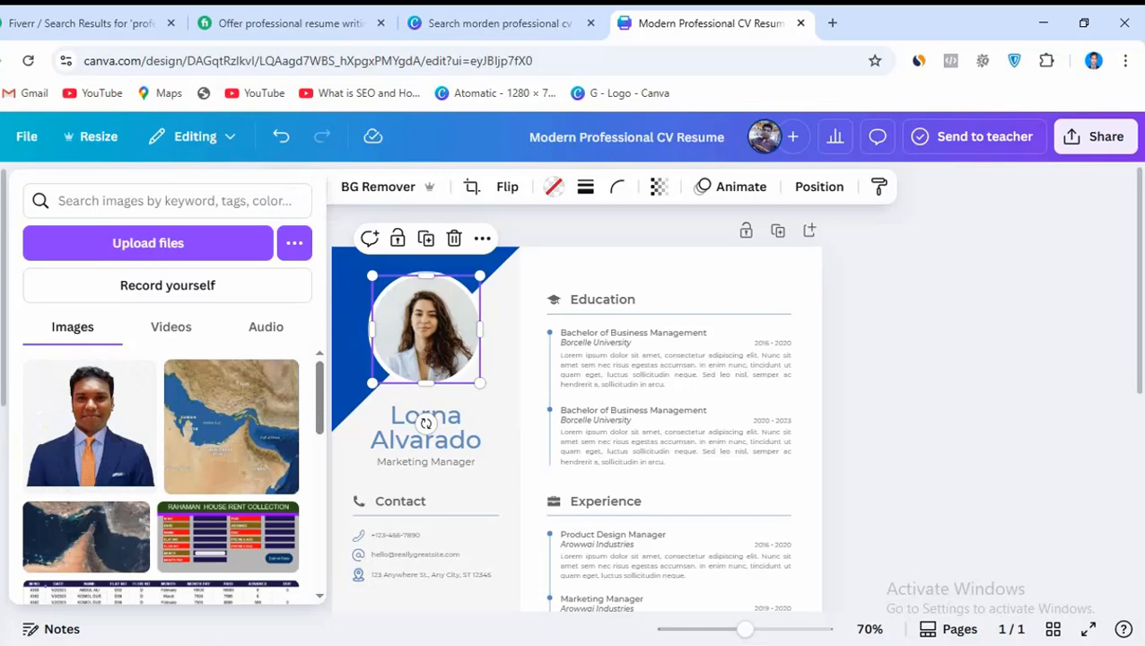
{"action": "left_click", "coordinate": [161, 254]}
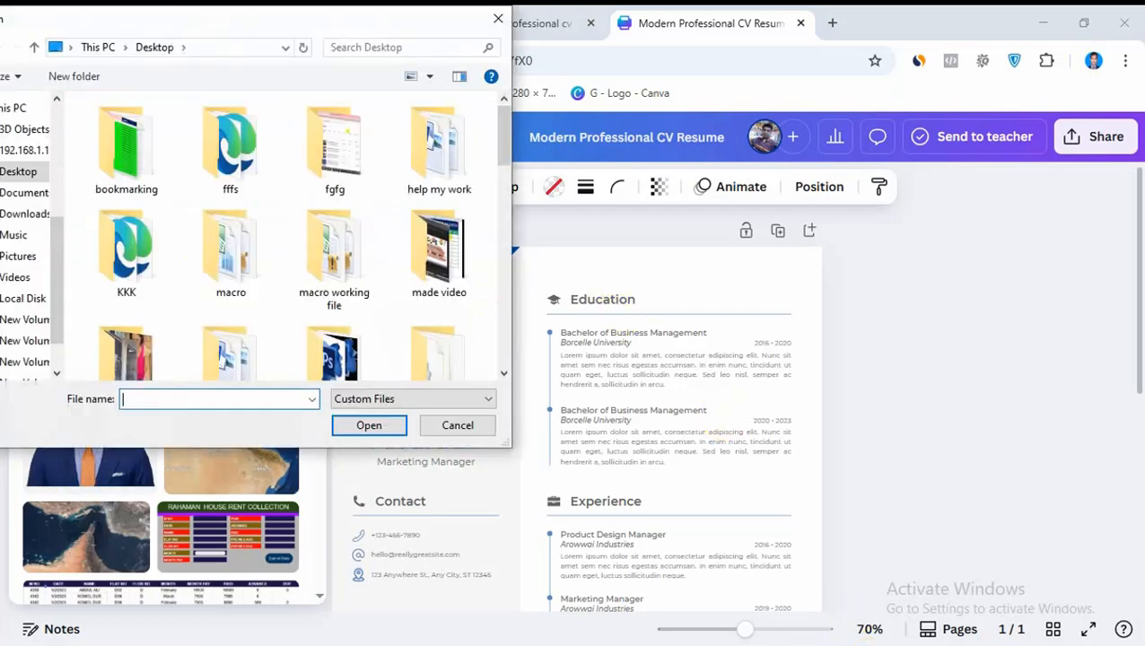
{"action": "left_click", "coordinate": [987, 643]}
{"action": "left_click", "coordinate": [1048, 598]}
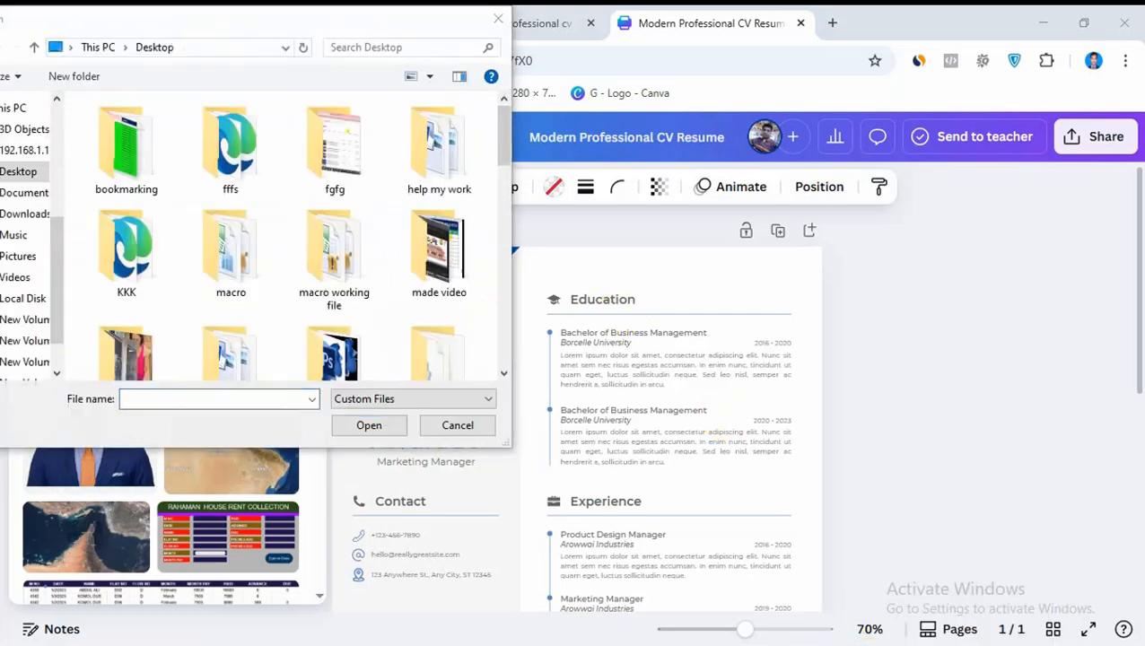
{"action": "left_click", "coordinate": [20, 175]}
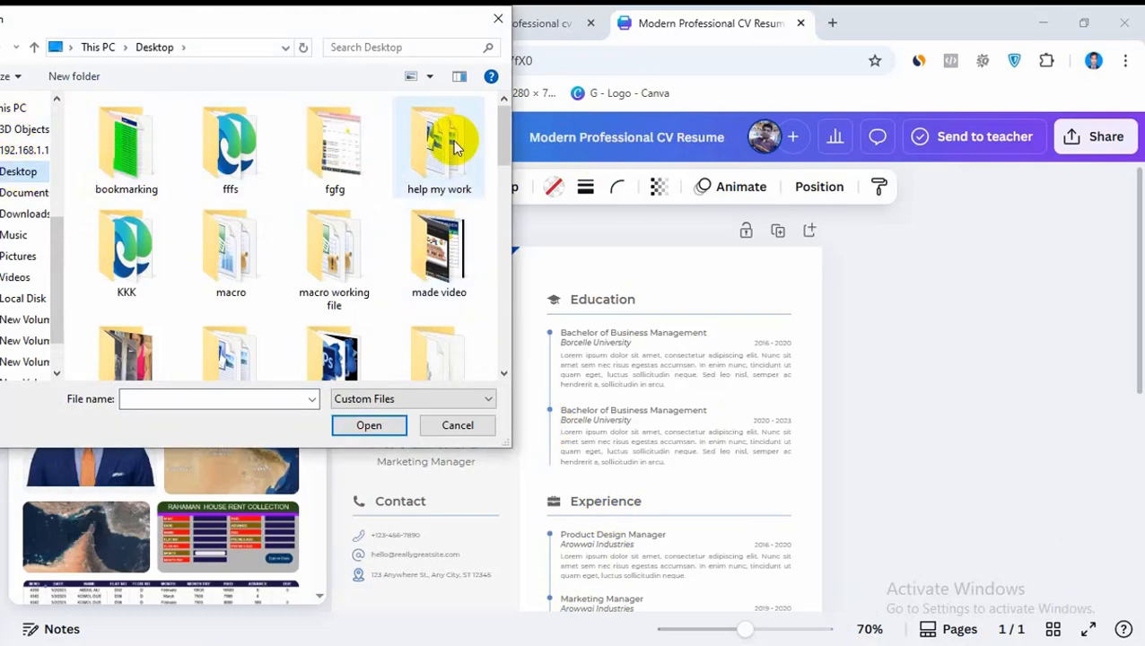
{"action": "left_click_drag", "start_coordinate": [503, 148], "coordinate": [473, 324]}
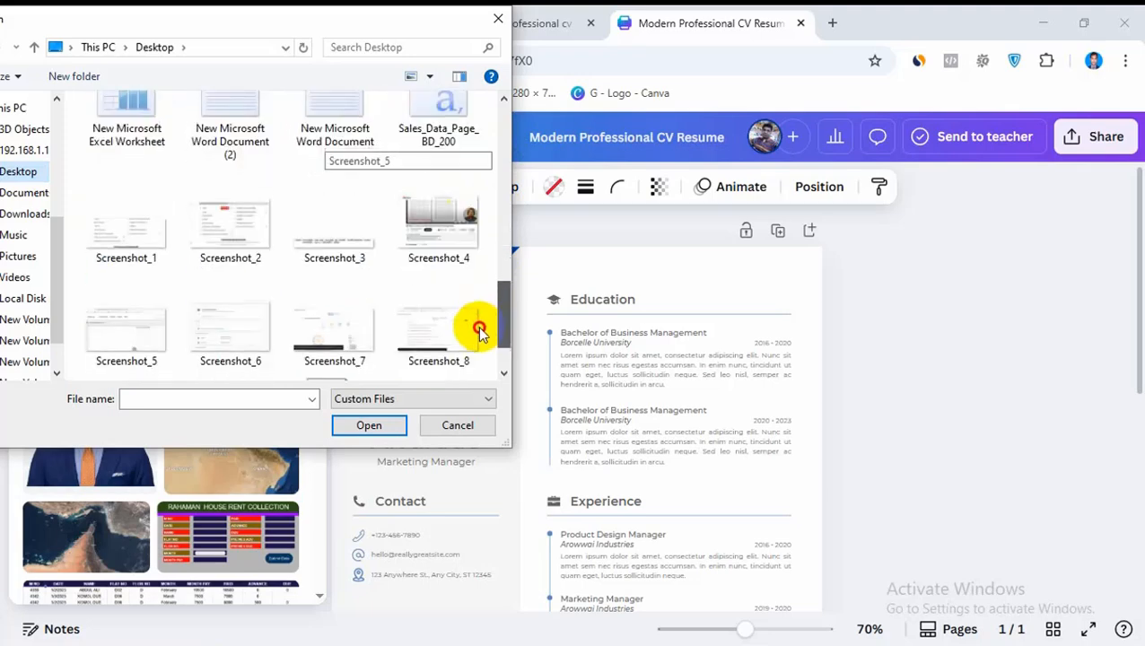
{"action": "left_click", "coordinate": [497, 21]}
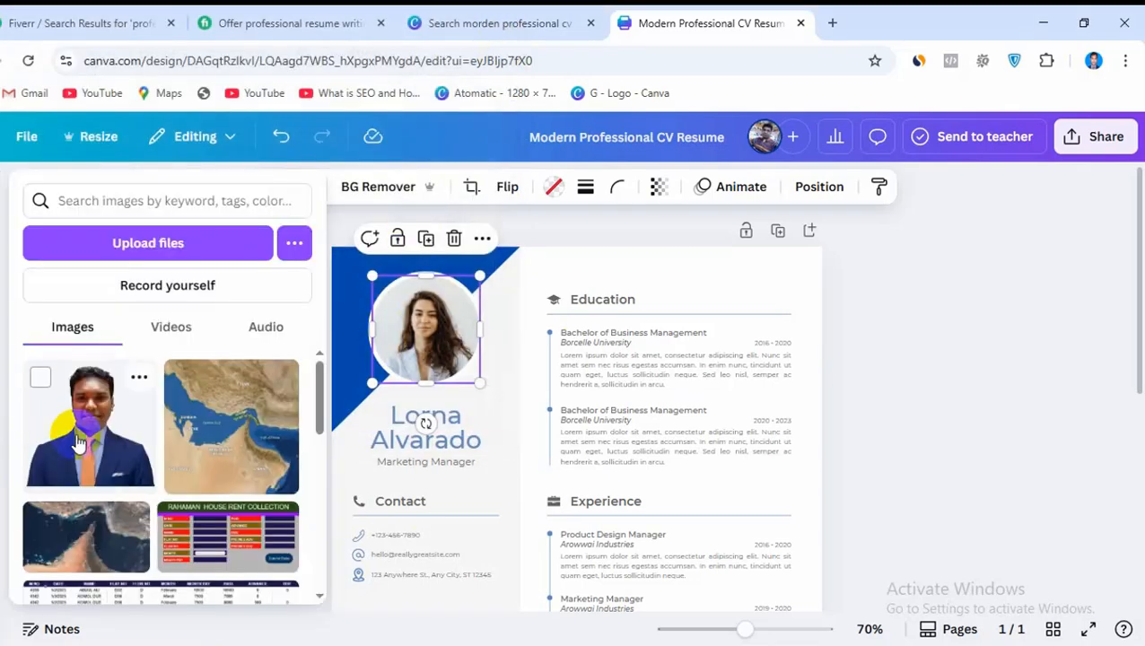
Replace the profile photo with the uploaded portrait of the man in a blue suit, then slightly enlarge and reposition it within the white circle
{"action": "left_click_drag", "start_coordinate": [78, 443], "coordinate": [414, 326]}
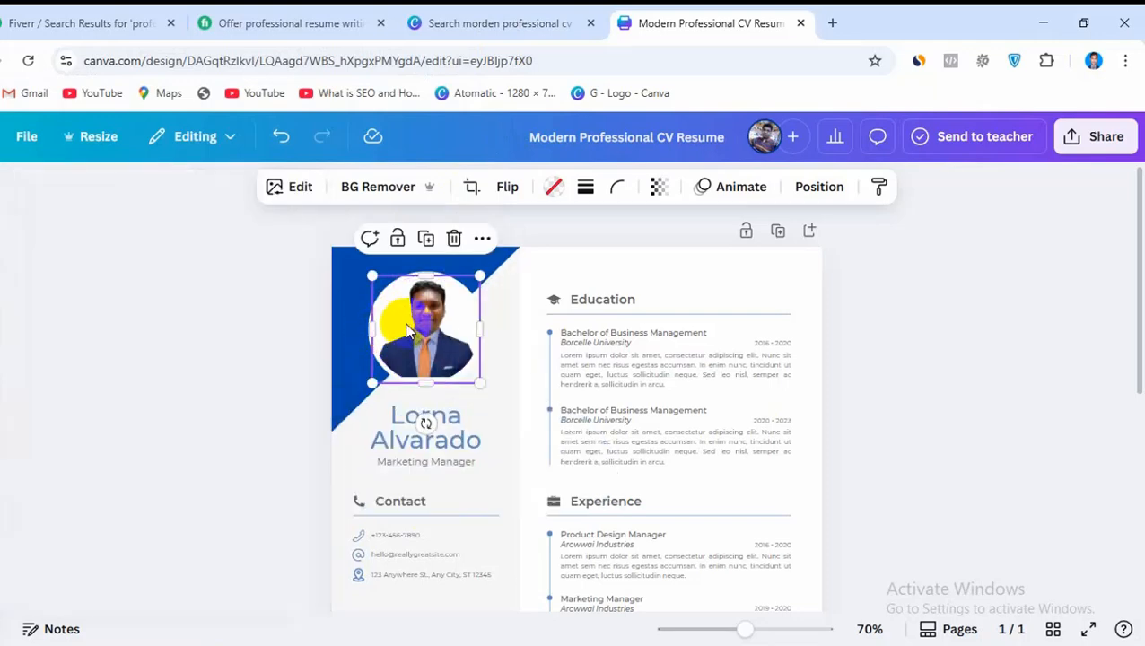
{"action": "left_click", "coordinate": [543, 276]}
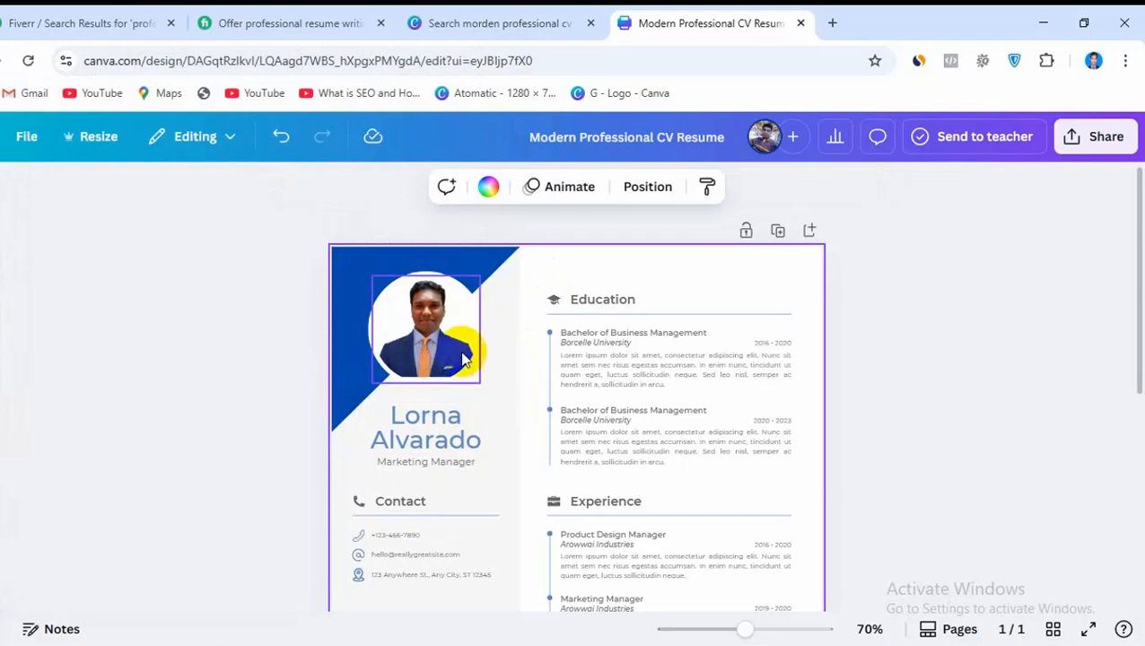
{"action": "left_click", "coordinate": [439, 359]}
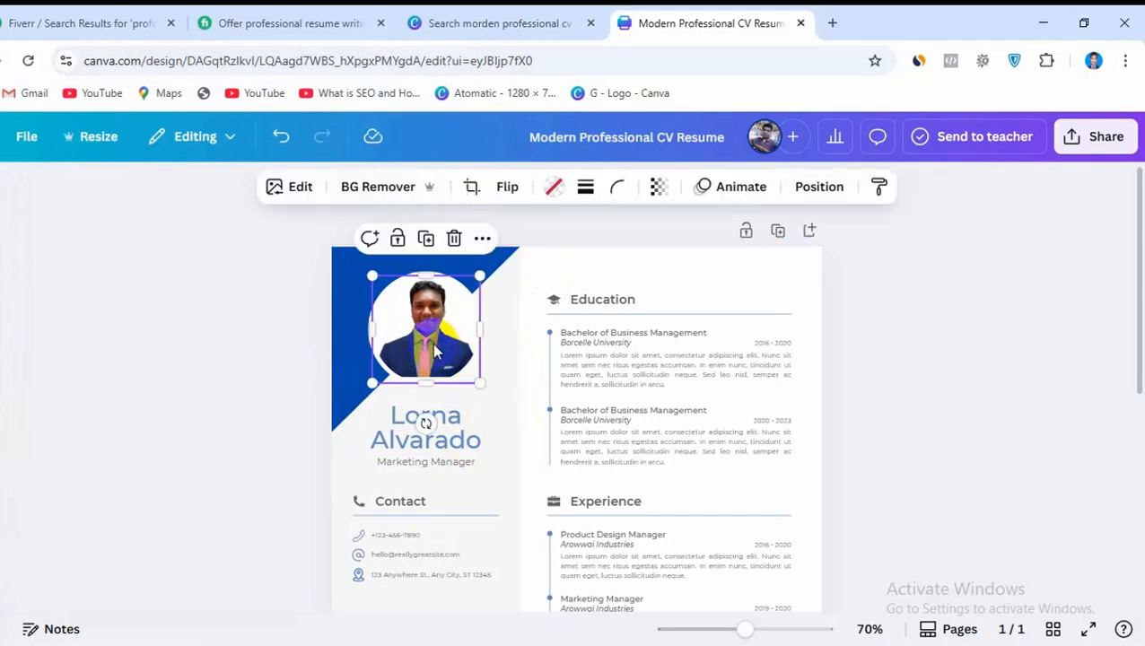
{"action": "left_click_drag", "start_coordinate": [476, 378], "coordinate": [442, 350]}
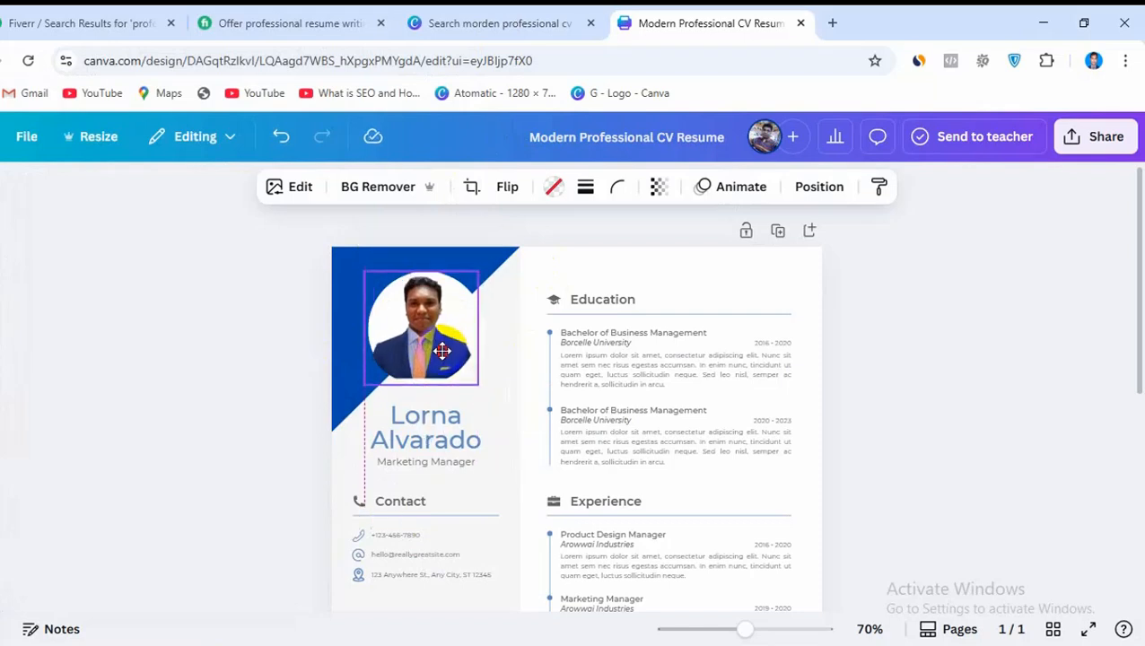
{"action": "left_click", "coordinate": [1009, 283]}
Replace the placeholder name below the profile photo with the candidate's full name
{"action": "scroll", "coordinate": [946, 321], "scroll_direction": "down", "scroll_amount": 2}
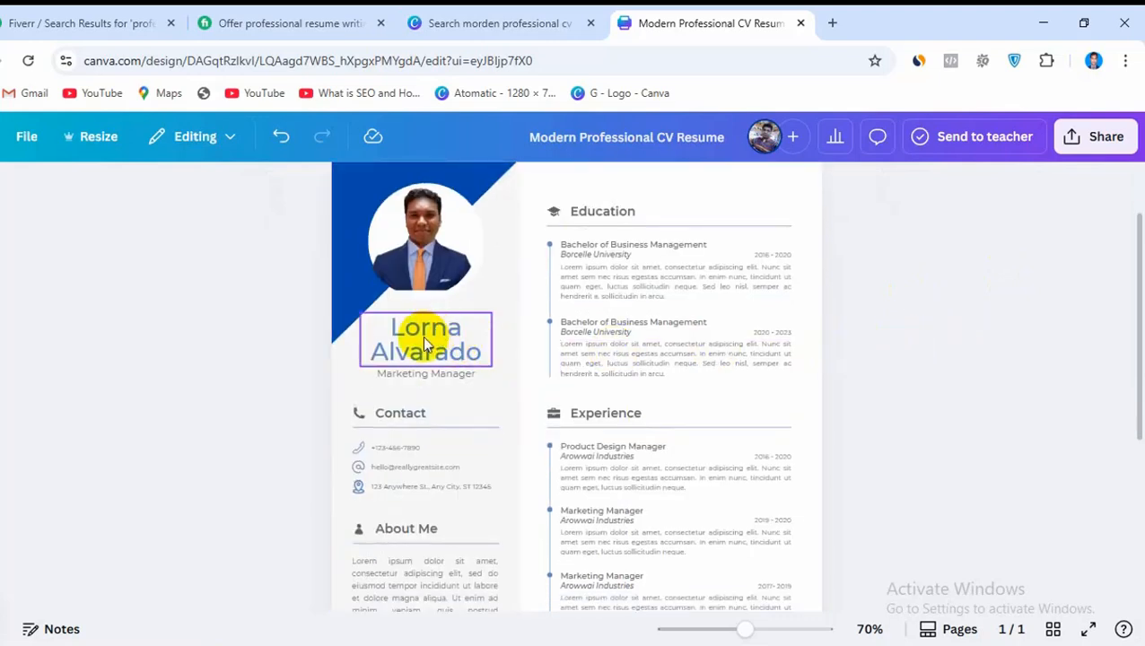
{"action": "left_click", "coordinate": [461, 339]}
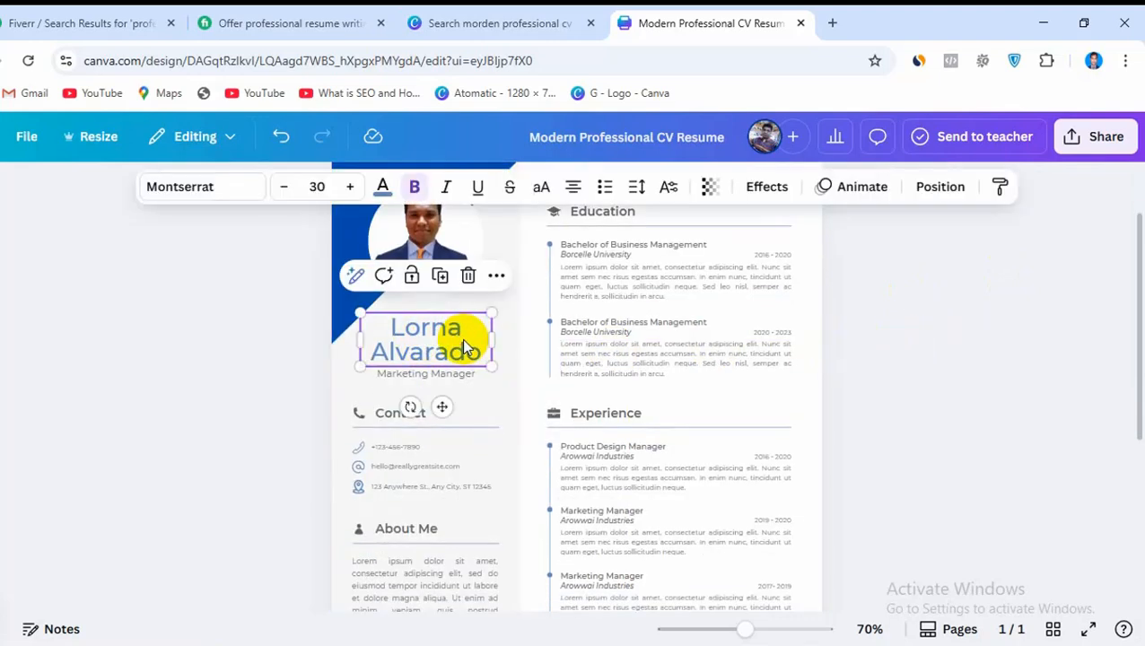
{"action": "double_click", "coordinate": [461, 339]}
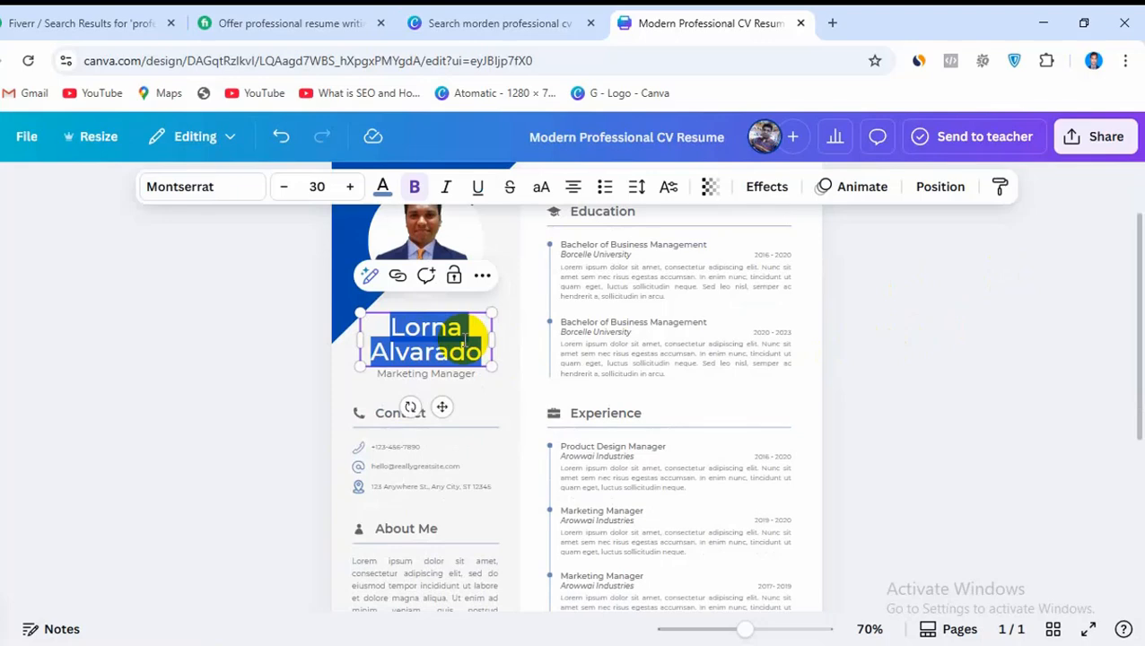
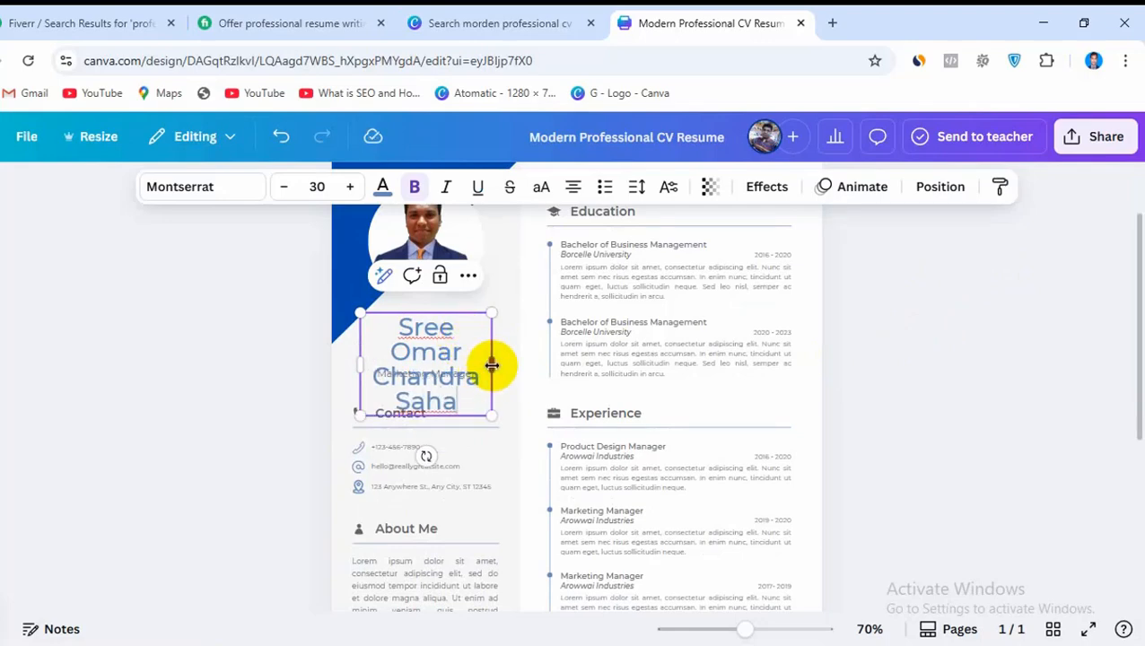
Widen the name's text box so the name fits on two lines, and shift it slightly up and toward the page edge
{"action": "left_click_drag", "start_coordinate": [492, 364], "coordinate": [549, 340]}
{"action": "left_click", "coordinate": [963, 352]}
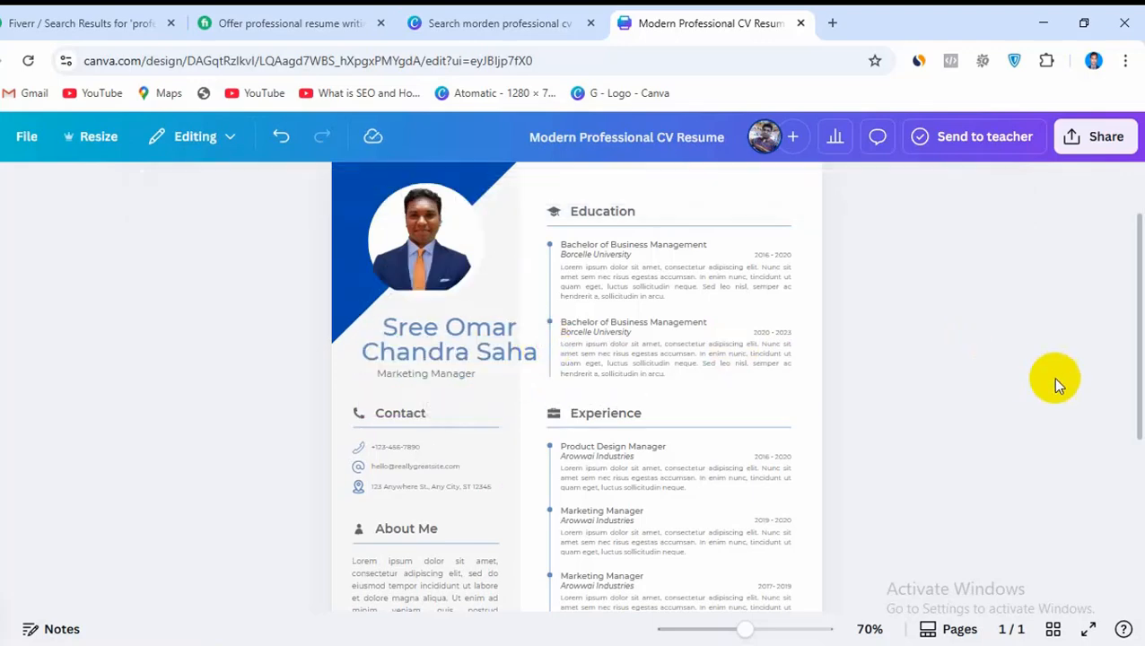
{"action": "left_click_drag", "start_coordinate": [476, 352], "coordinate": [466, 349]}
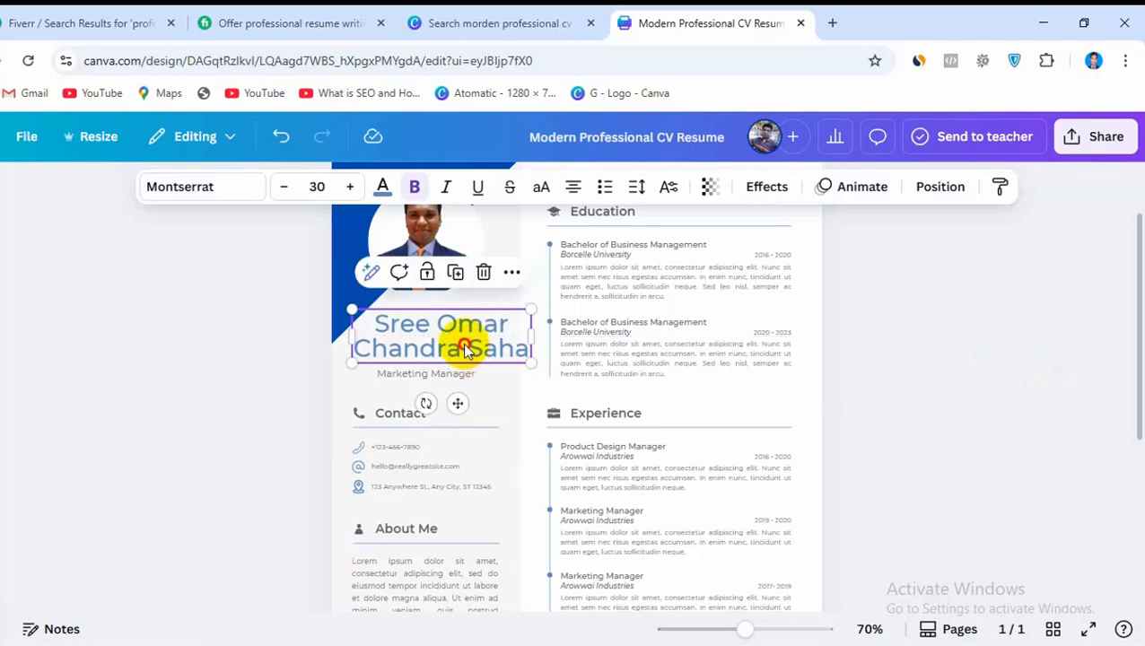
{"action": "left_click", "coordinate": [883, 383]}
Recolor the name heading, trying black first and settling on the custom dark navy #020137
{"action": "left_click_drag", "start_coordinate": [475, 342], "coordinate": [479, 345]}
{"action": "left_click", "coordinate": [382, 187]}
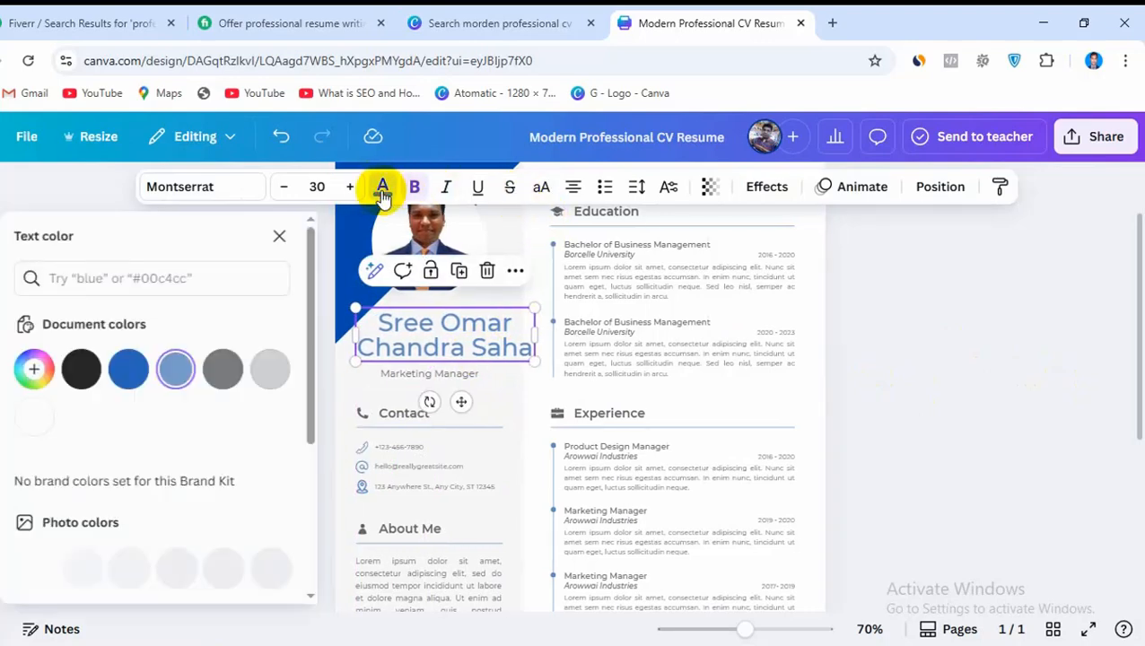
{"action": "left_click", "coordinate": [89, 371]}
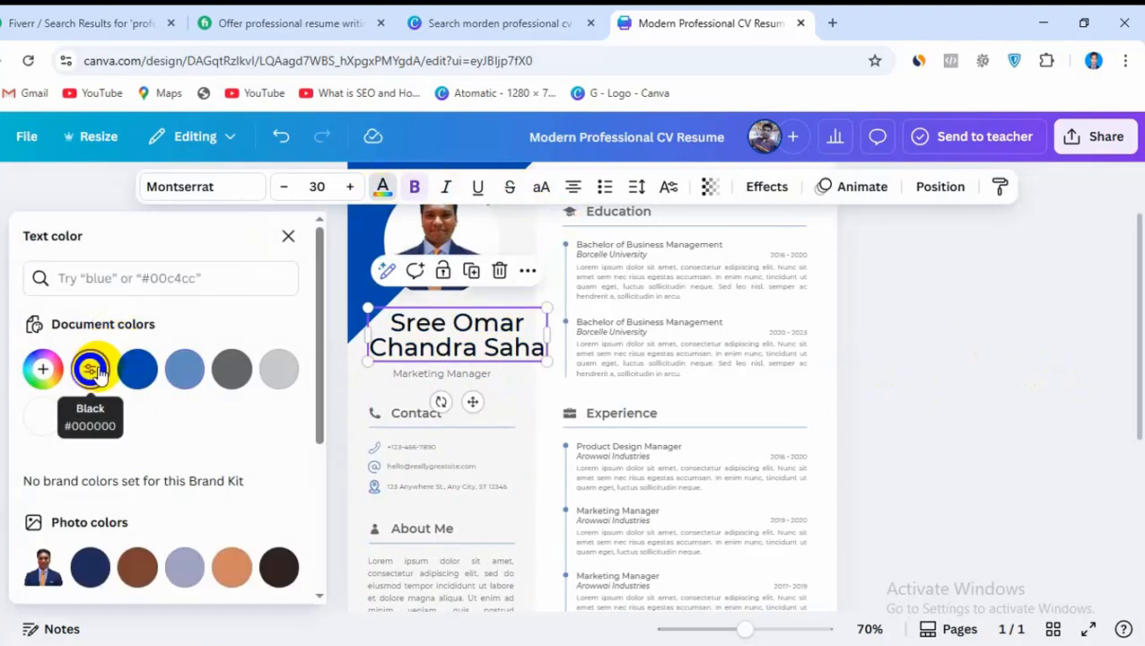
{"action": "left_click", "coordinate": [42, 371]}
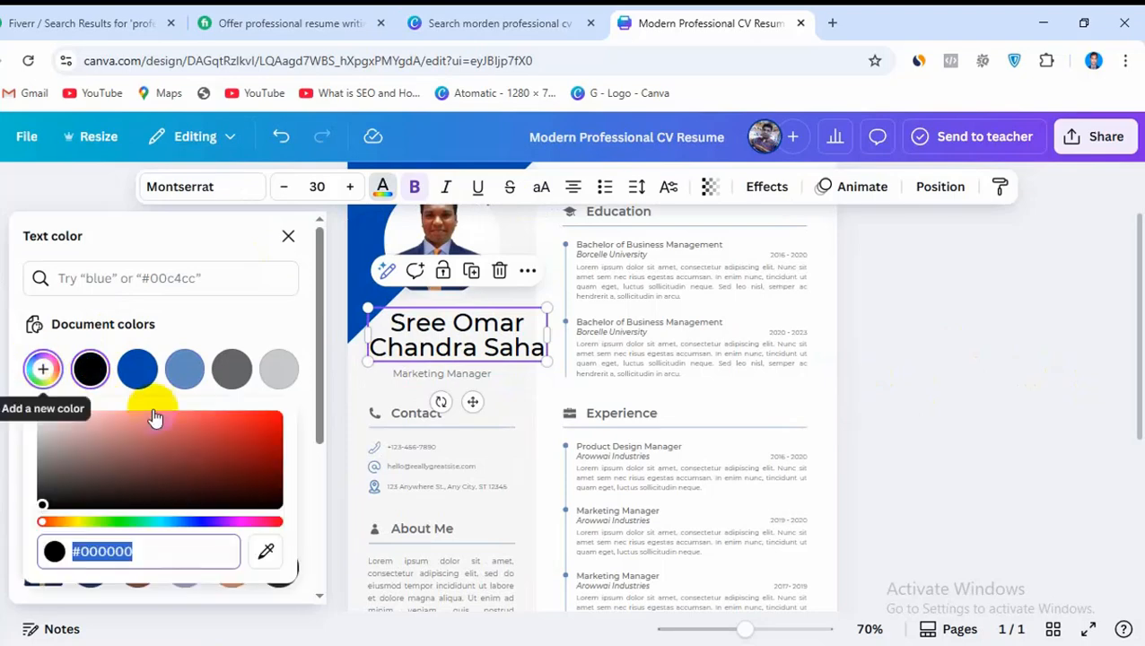
{"action": "left_click_drag", "start_coordinate": [229, 520], "coordinate": [206, 517]}
{"action": "left_click", "coordinate": [200, 521]}
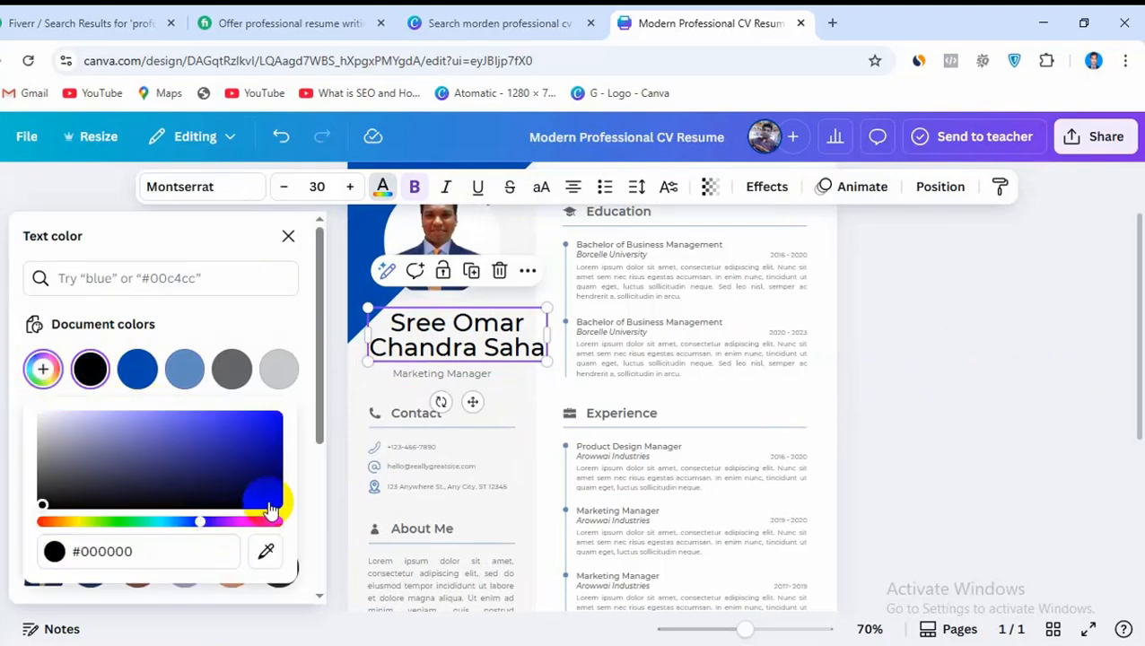
{"action": "left_click", "coordinate": [272, 502]}
{"action": "left_click_drag", "start_coordinate": [272, 507], "coordinate": [277, 489]}
{"action": "left_click", "coordinate": [90, 375]}
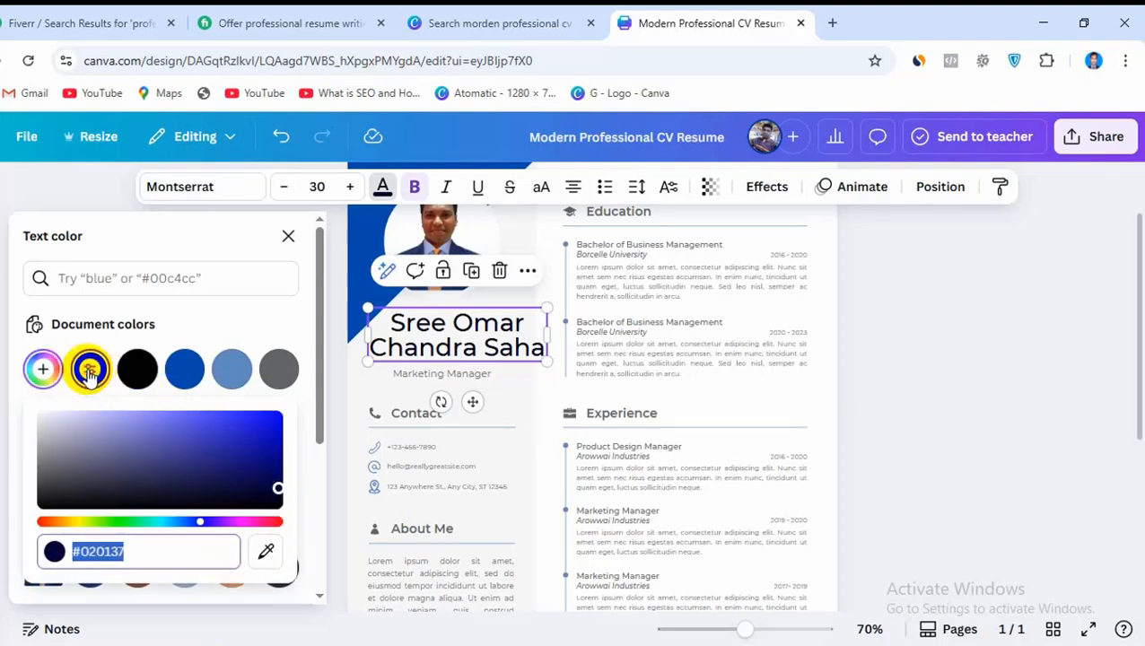
{"action": "left_click", "coordinate": [949, 401]}
{"action": "left_click", "coordinate": [951, 404]}
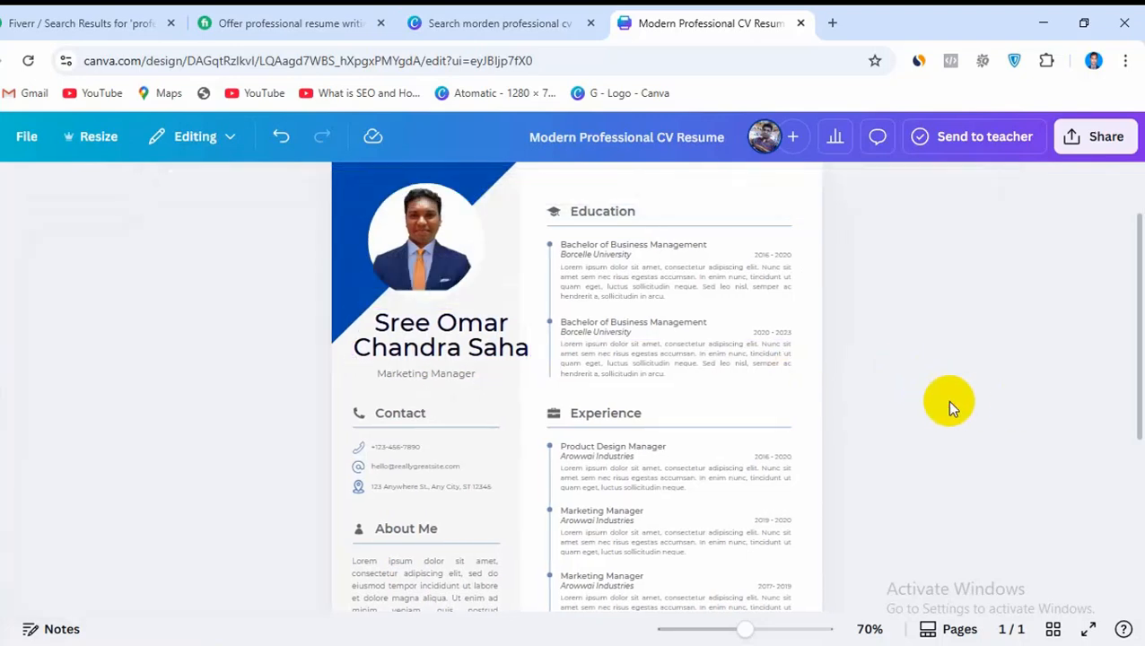
Widen the name's text box slightly and nudge it up, away from the job title
{"action": "left_click", "coordinate": [516, 351]}
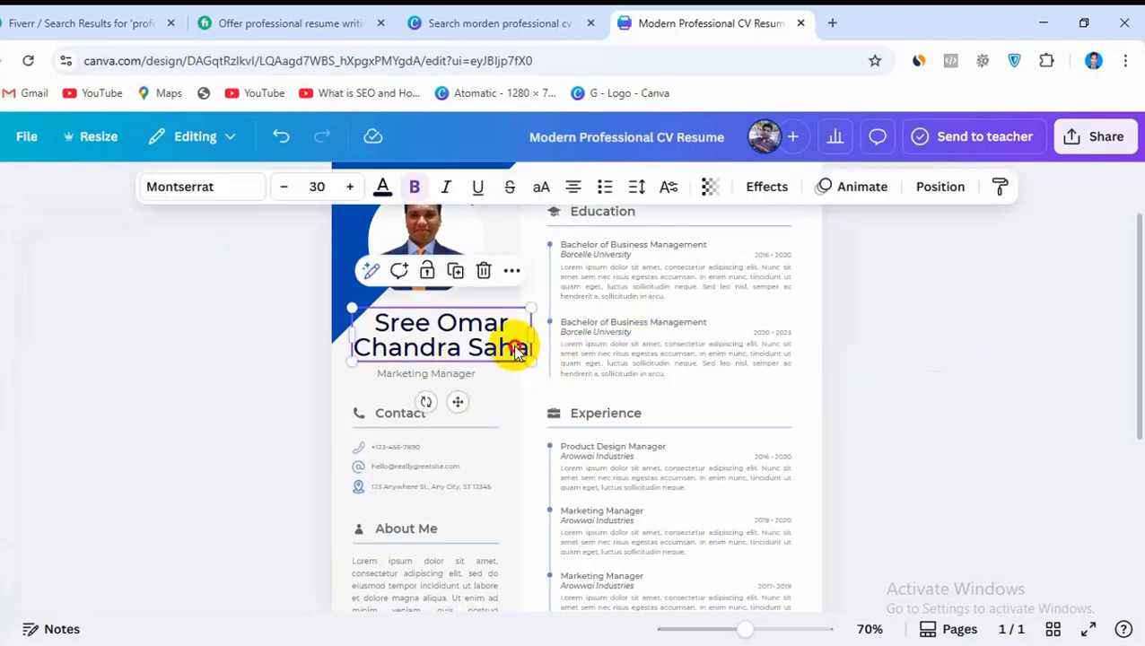
{"action": "left_click_drag", "start_coordinate": [516, 350], "coordinate": [537, 336]}
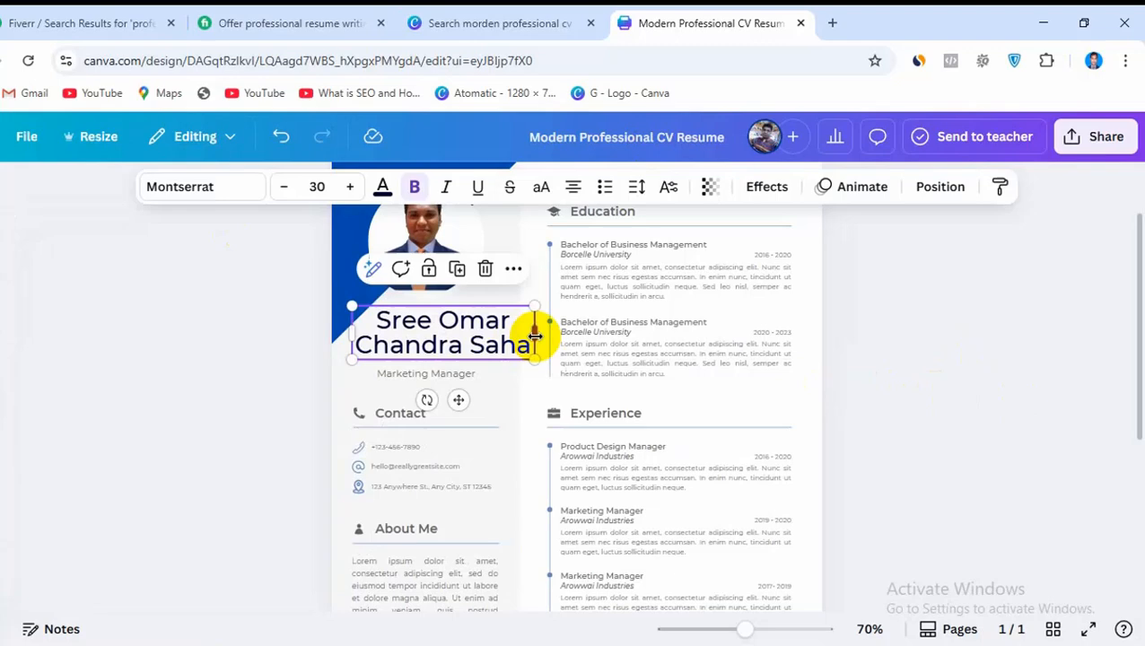
{"action": "left_click", "coordinate": [933, 381]}
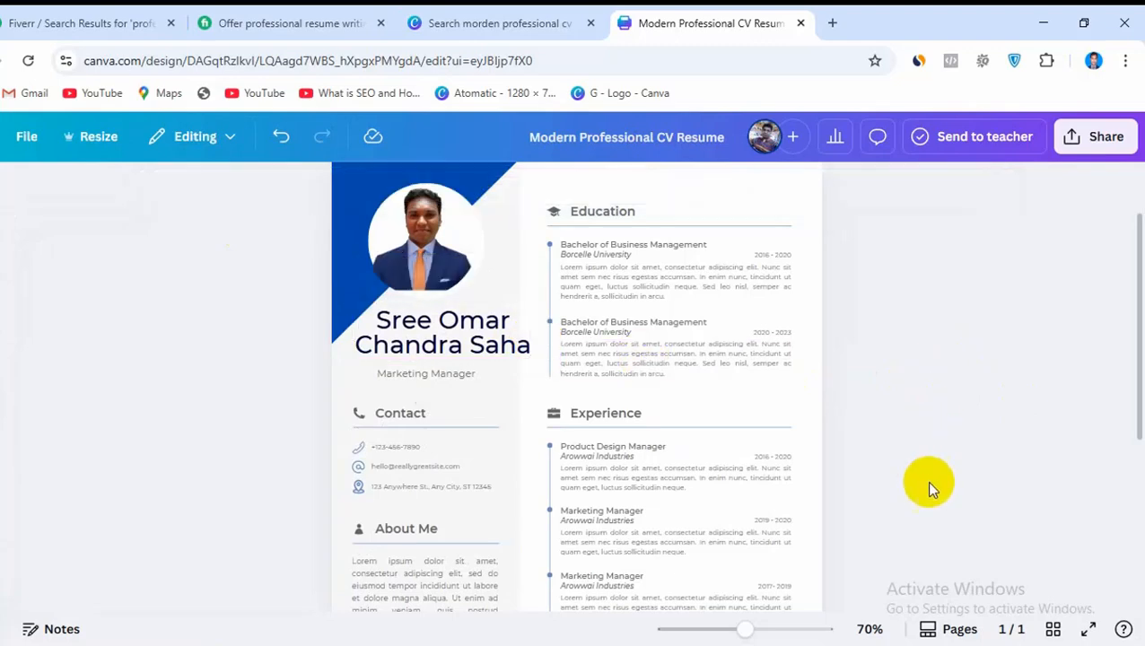
Change the sidebar background behind the contact details to the dark gray document color #636466
{"action": "left_click", "coordinate": [500, 486]}
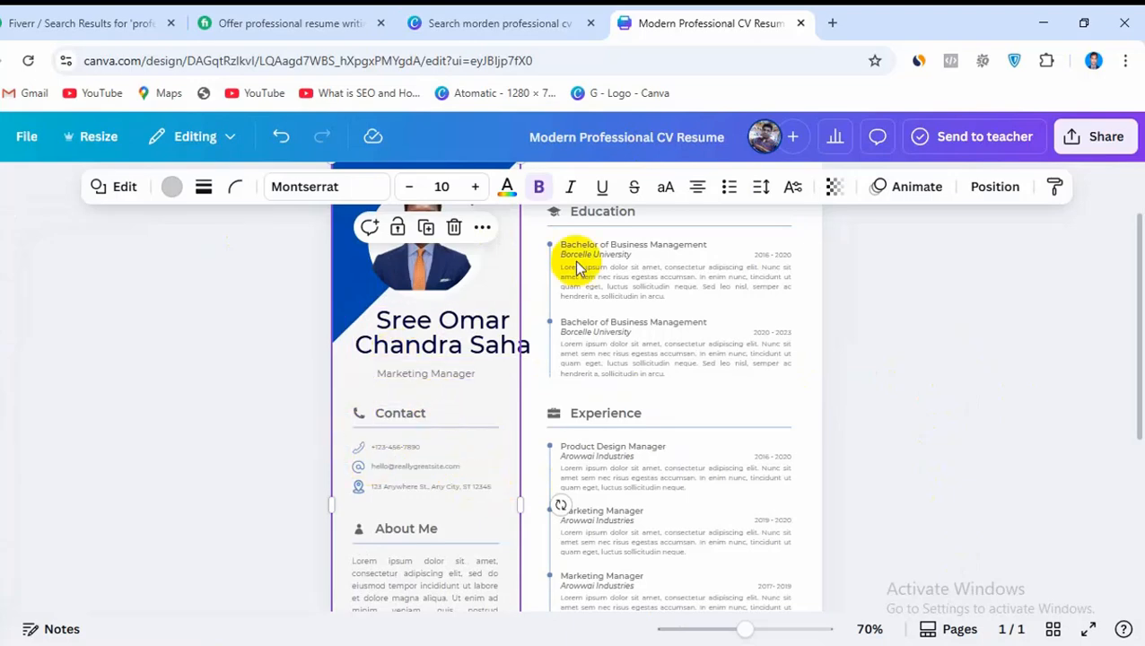
{"action": "left_click", "coordinate": [171, 186]}
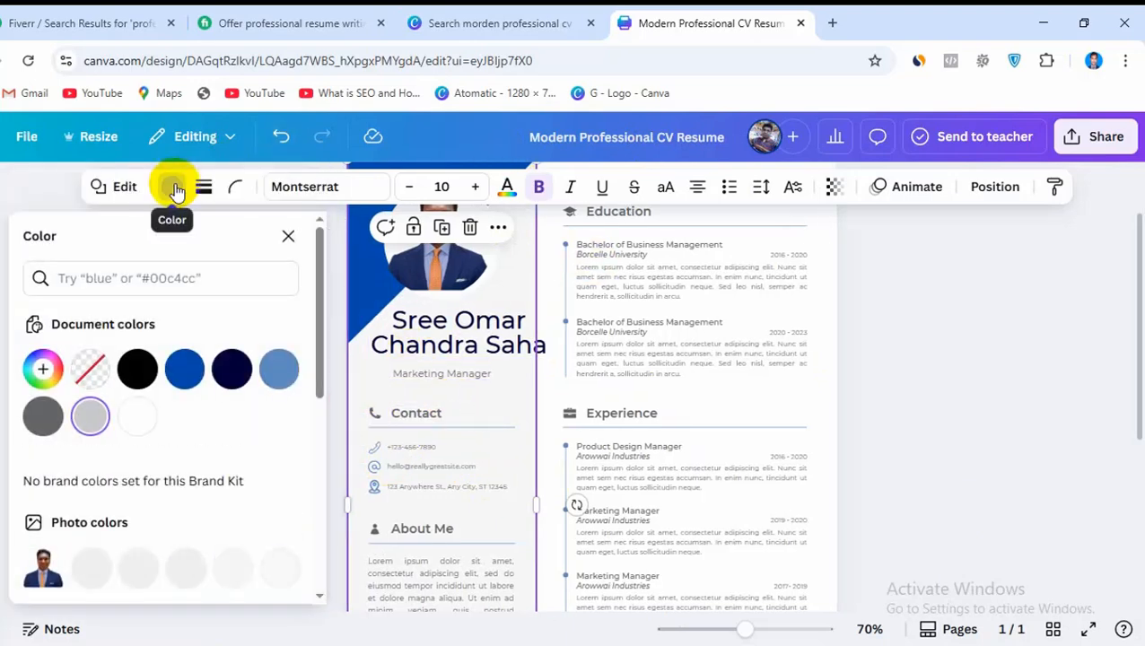
{"action": "left_click", "coordinate": [42, 417]}
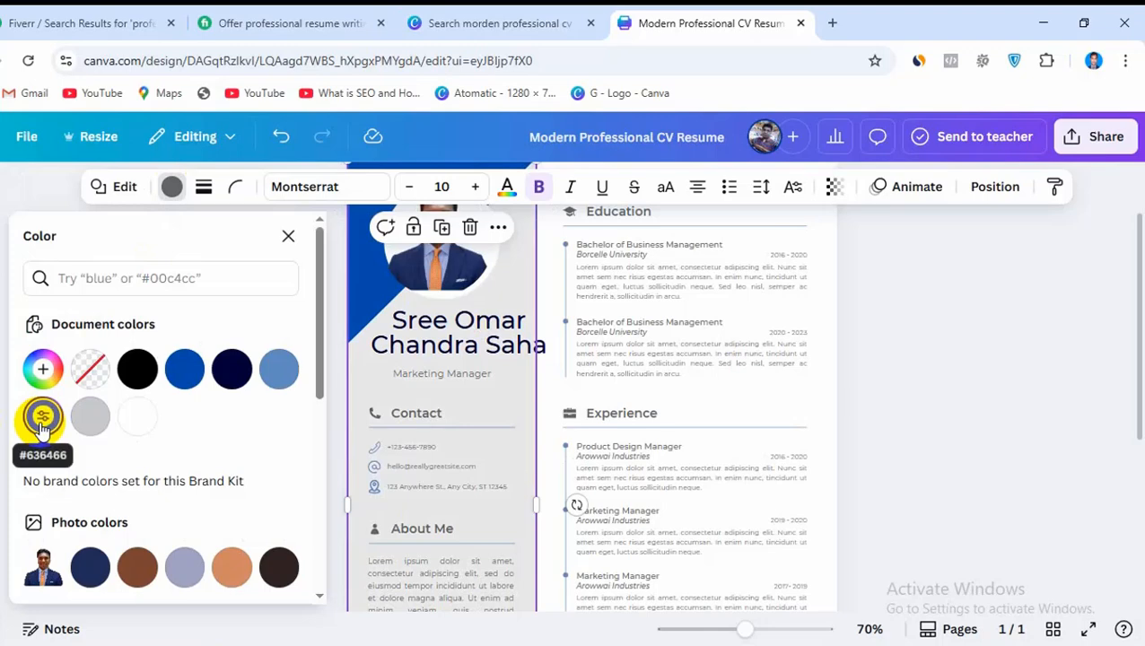
{"action": "left_click", "coordinate": [968, 383]}
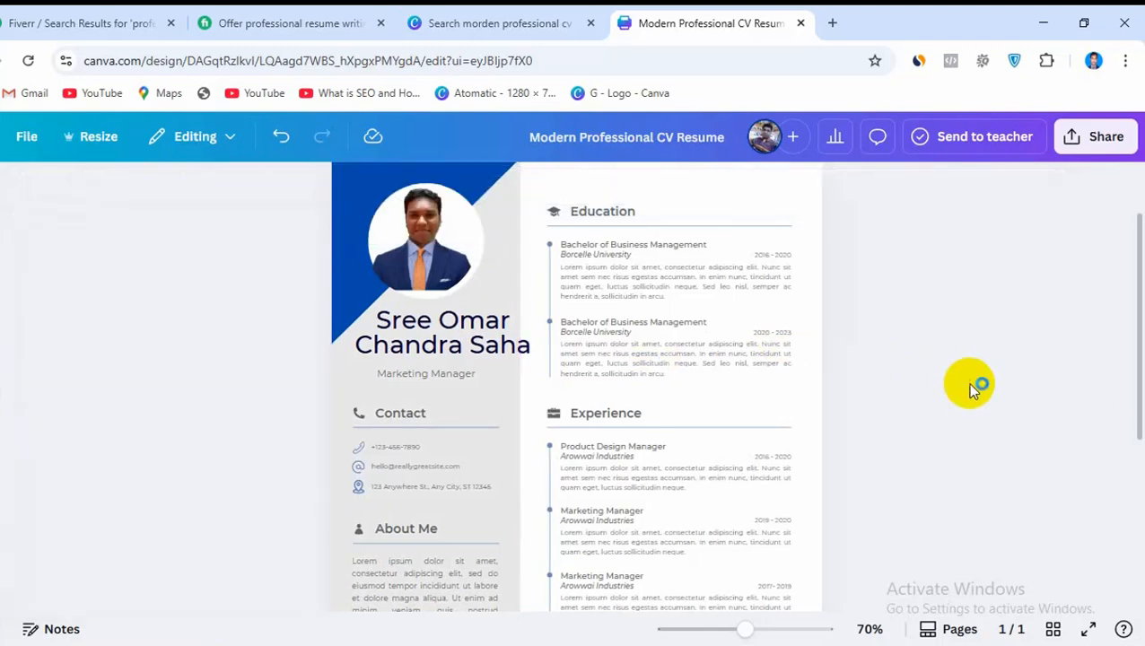
Switch to the OUR CV notes in Notepad and review the prepared job title, skills lists and profile text
{"action": "left_click", "coordinate": [415, 378]}
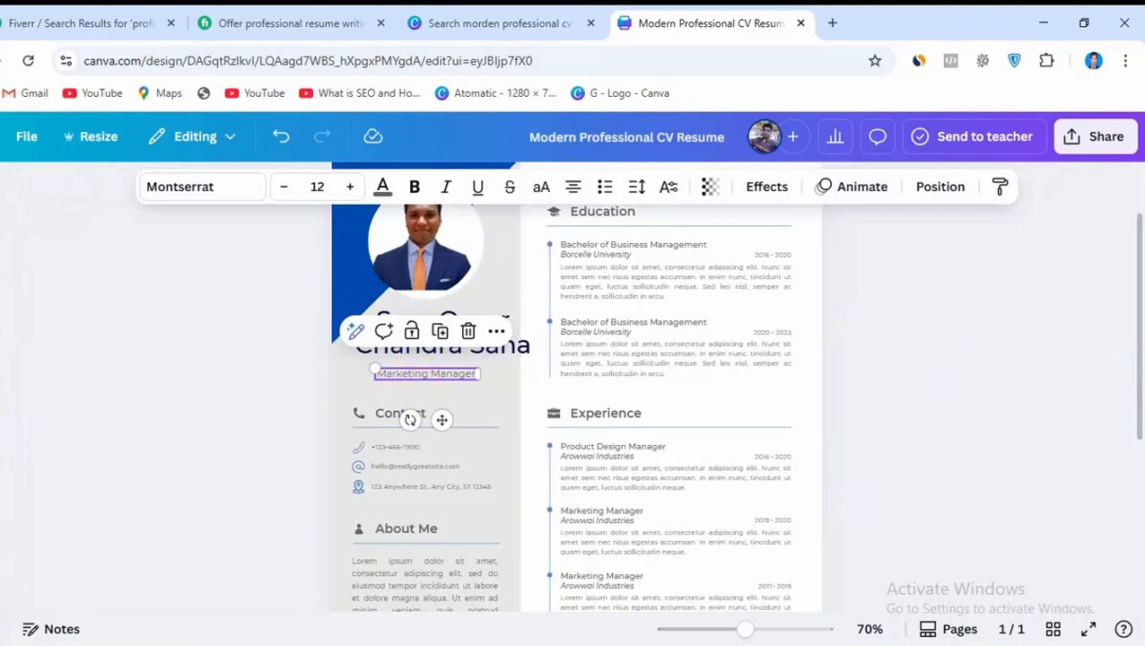
{"action": "key", "text": "alt+Tab"}
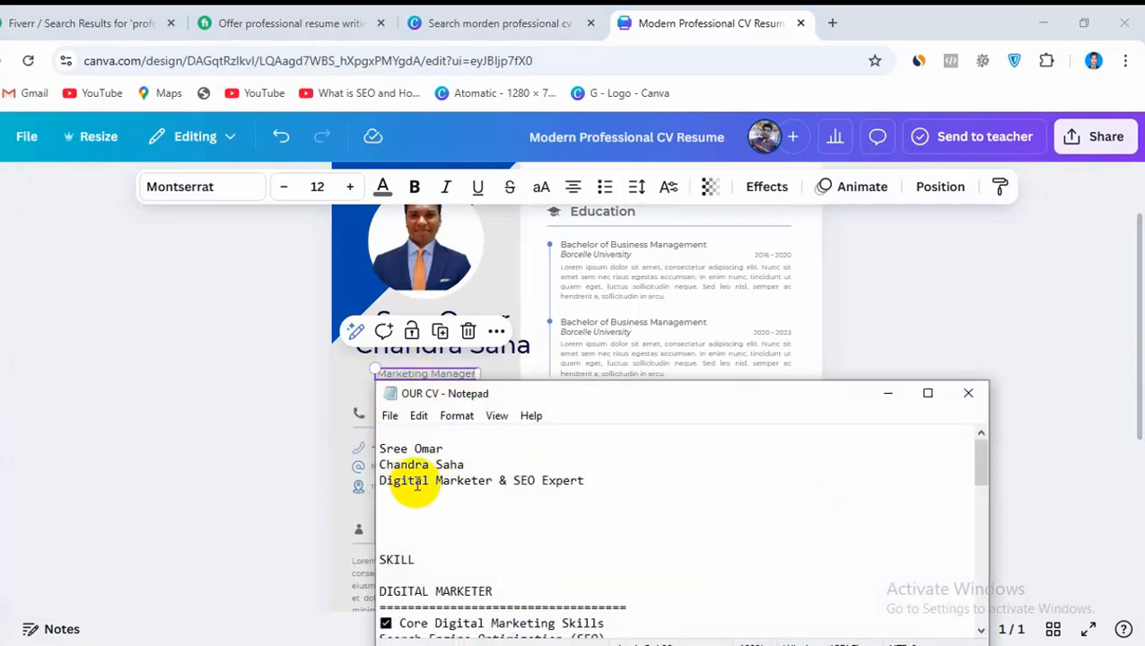
{"action": "scroll", "coordinate": [767, 588], "scroll_direction": "down", "scroll_amount": 5}
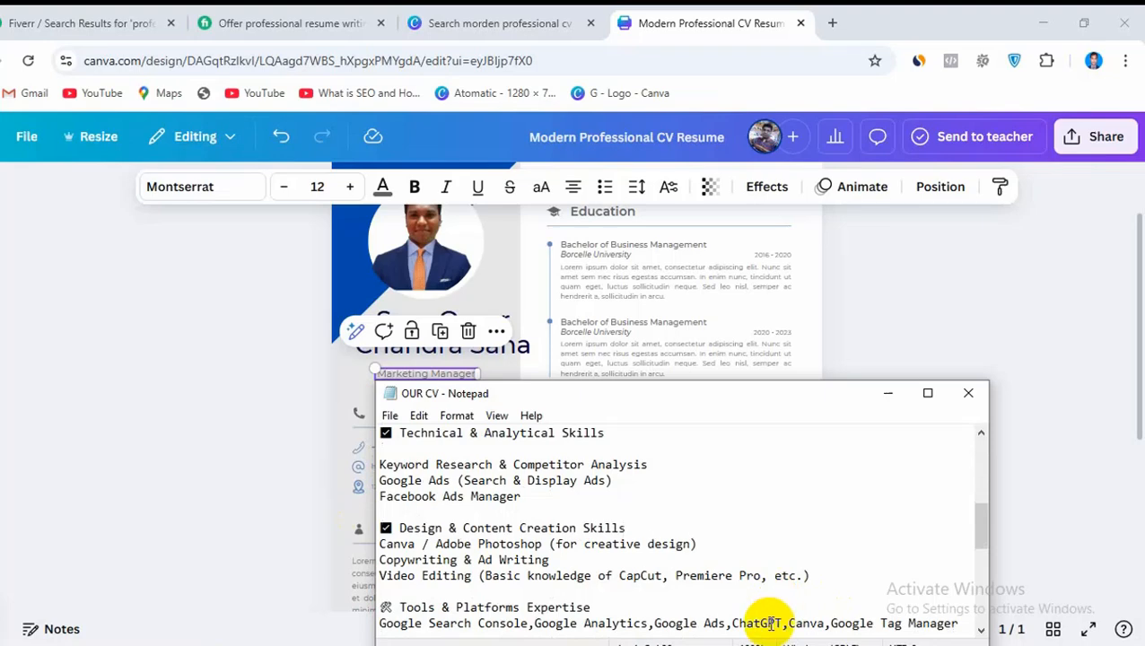
{"action": "scroll", "coordinate": [524, 503], "scroll_direction": "up", "scroll_amount": 8}
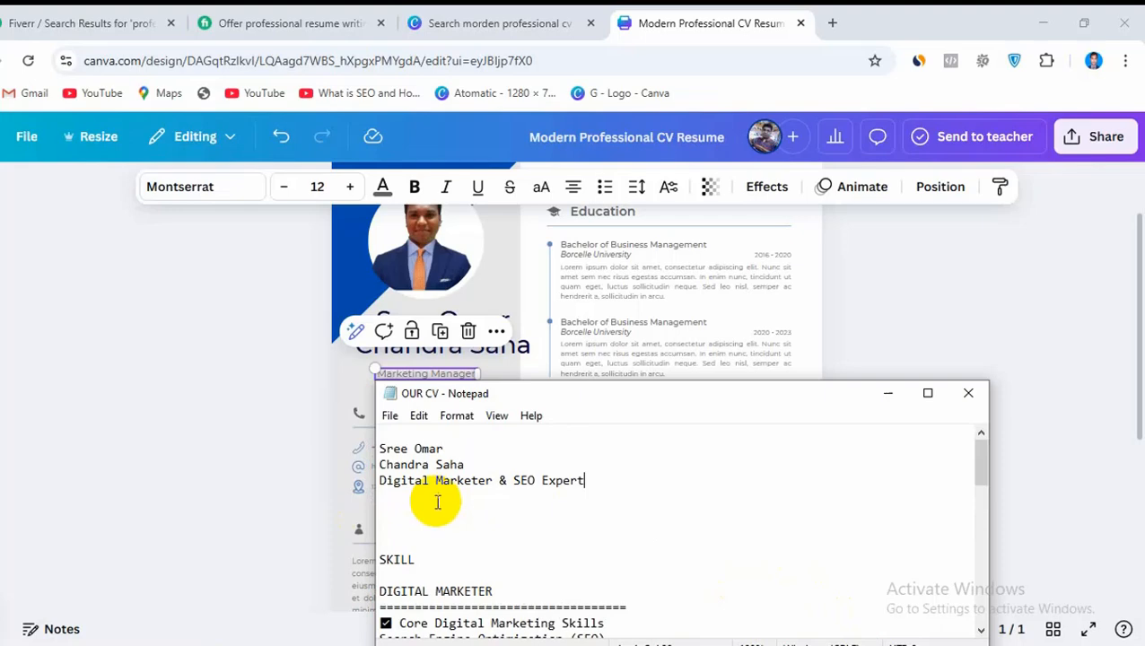
{"action": "scroll", "coordinate": [436, 503], "scroll_direction": "down", "scroll_amount": 13}
{"action": "scroll", "coordinate": [461, 543], "scroll_direction": "up", "scroll_amount": 3}
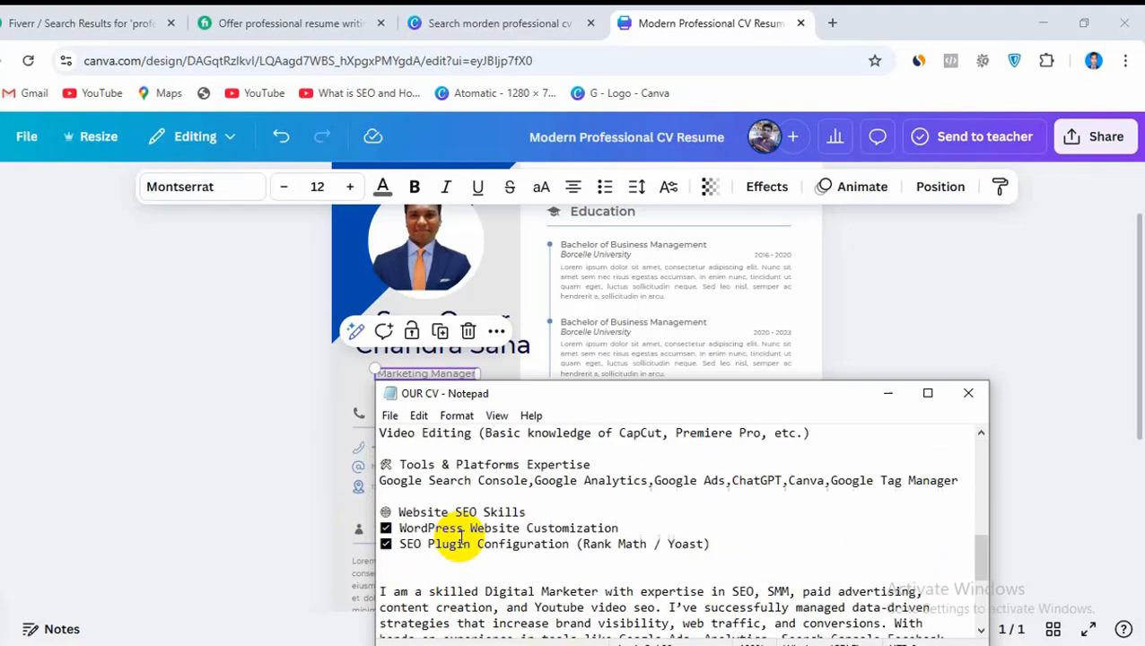
{"action": "scroll", "coordinate": [460, 543], "scroll_direction": "up", "scroll_amount": 3}
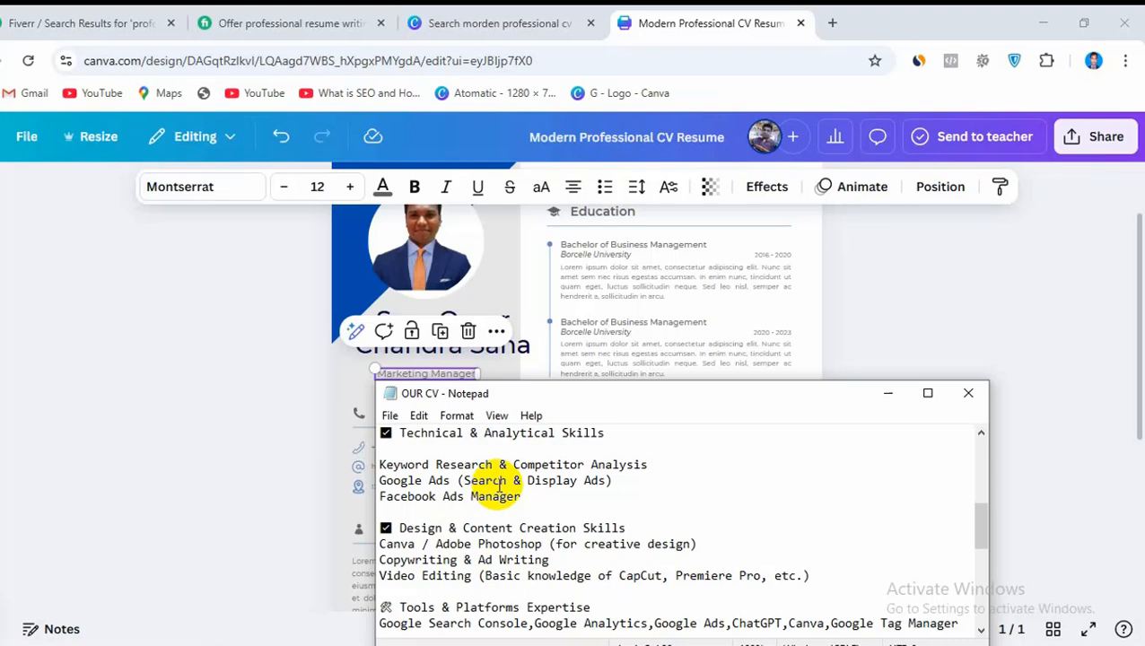
{"action": "scroll", "coordinate": [649, 589], "scroll_direction": "up", "scroll_amount": 6}
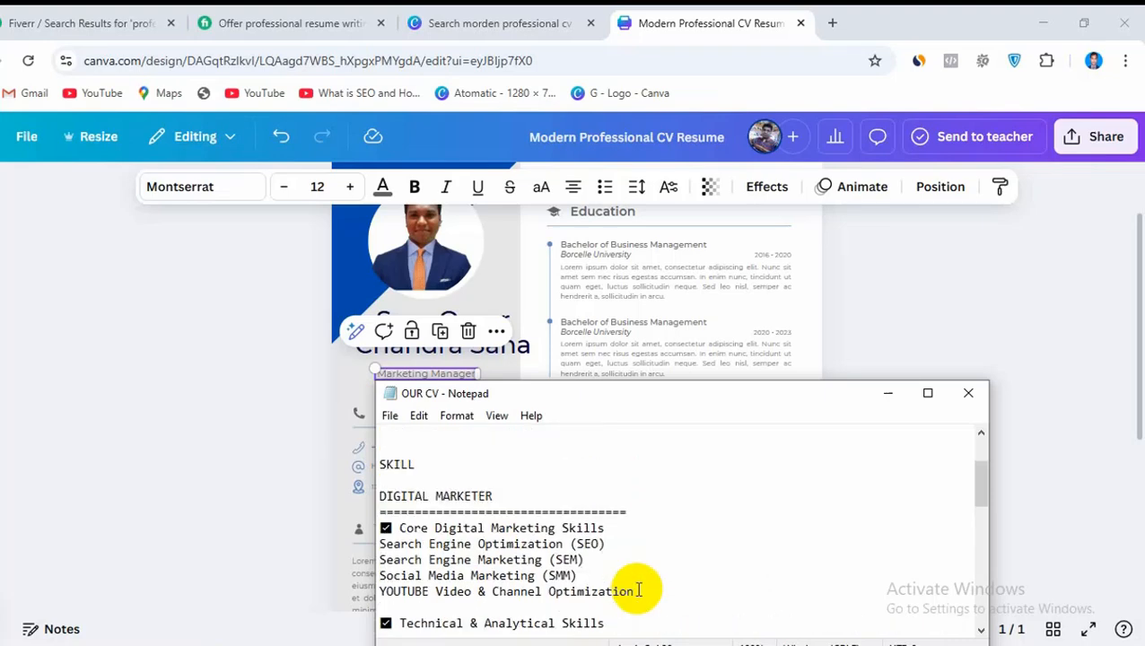
Copy "Digital Marketer & SEO Expert" from the notes and paste it over the Marketing Manager job title in the Canva resume
{"action": "left_click_drag", "start_coordinate": [378, 481], "coordinate": [571, 485]}
{"action": "right_click", "coordinate": [573, 482]}
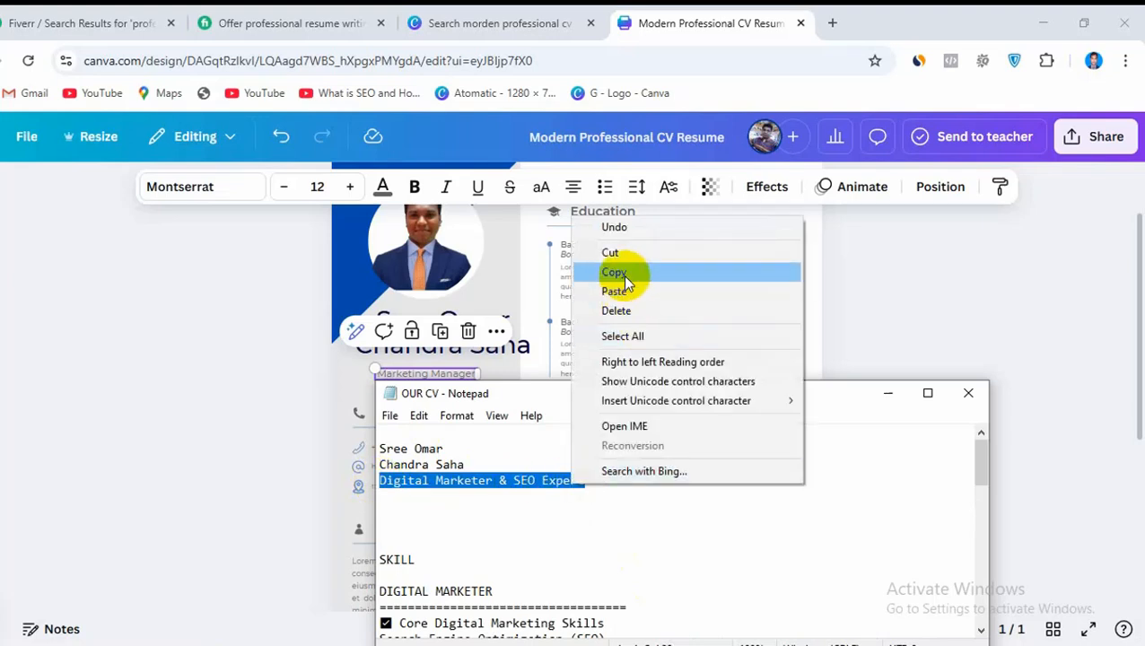
{"action": "left_click", "coordinate": [637, 273]}
{"action": "left_click", "coordinate": [437, 375]}
{"action": "double_click", "coordinate": [434, 374]}
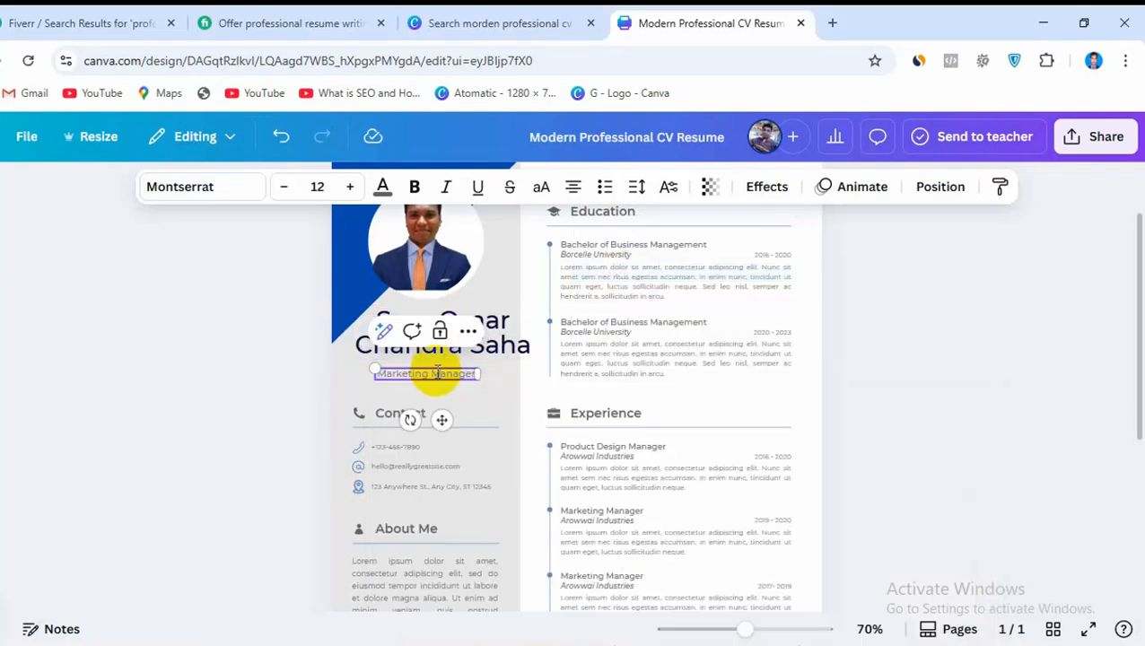
{"action": "key", "text": "ctrl+v"}
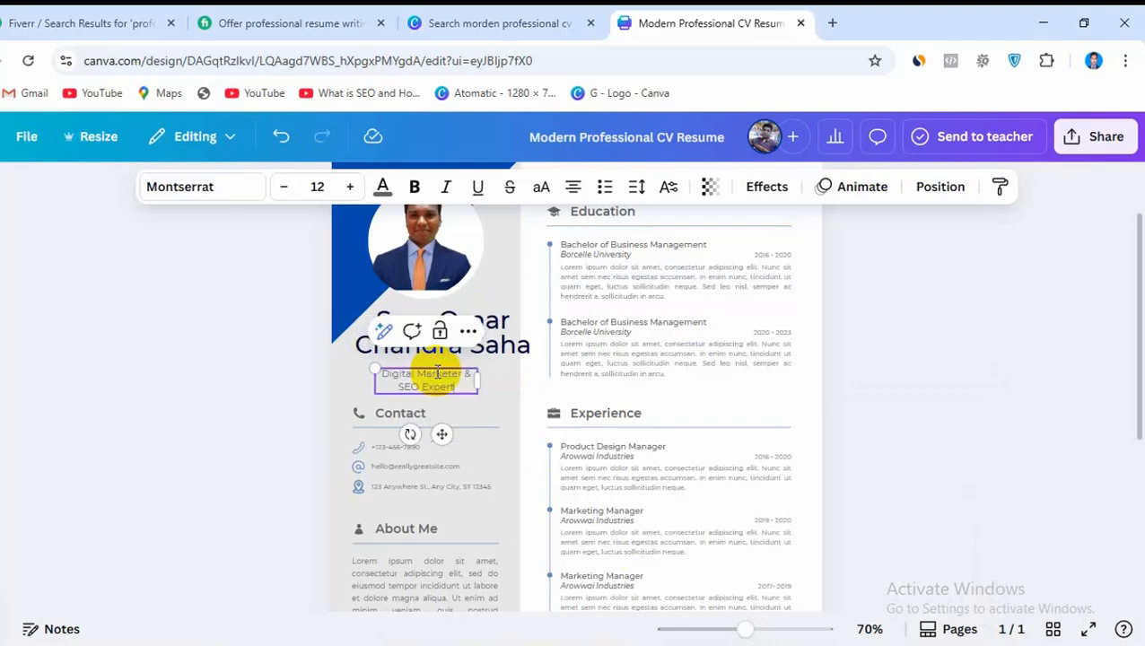
Widen the job title's text box and nudge it slightly up and toward the page edge
{"action": "left_click_drag", "start_coordinate": [482, 378], "coordinate": [516, 380]}
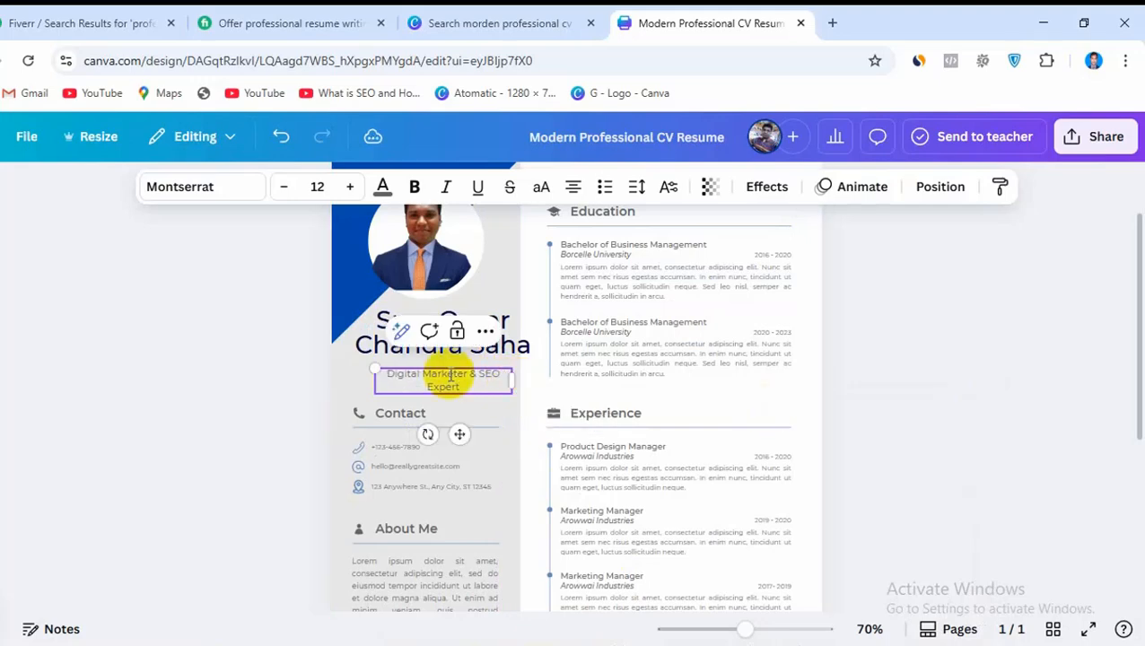
{"action": "left_click", "coordinate": [606, 398]}
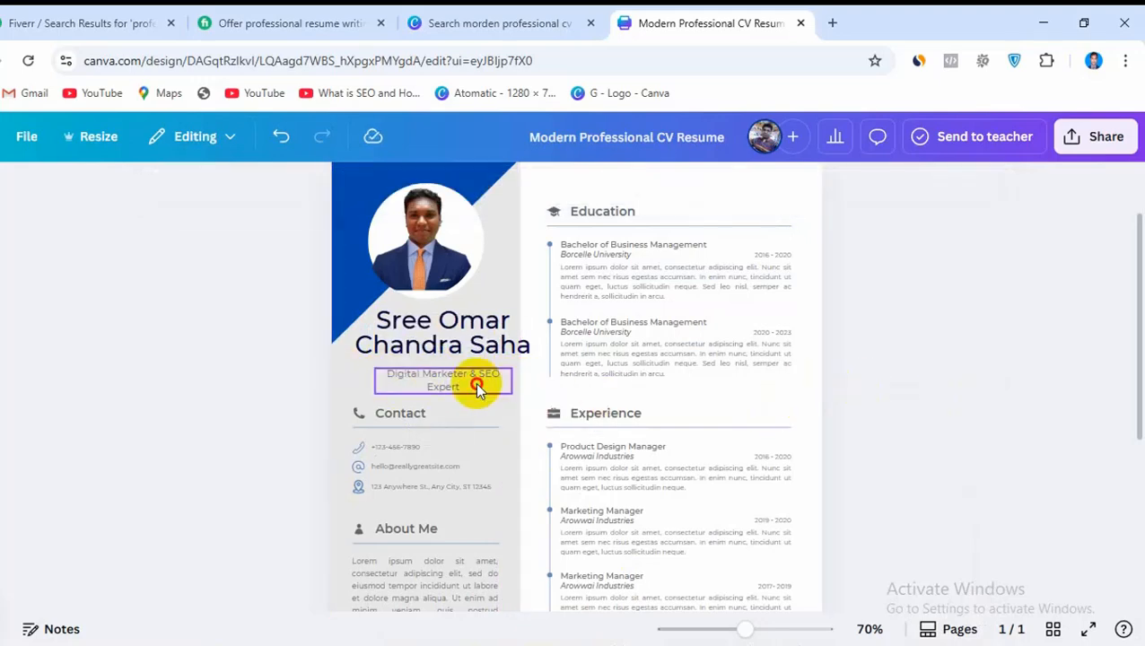
{"action": "left_click_drag", "start_coordinate": [473, 378], "coordinate": [471, 382]}
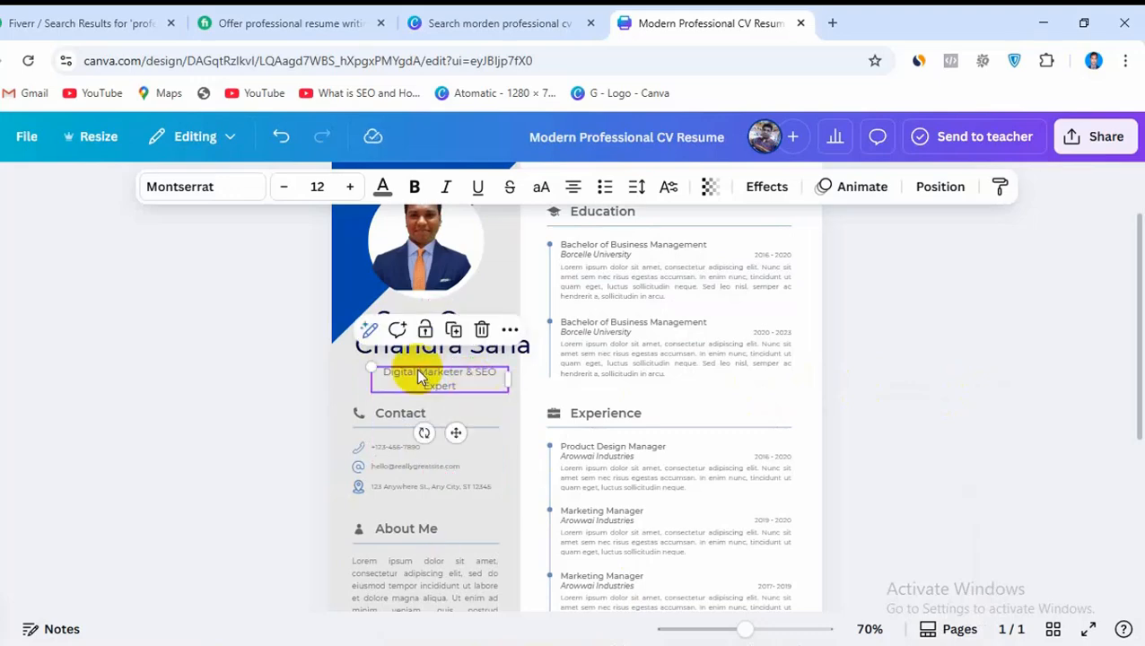
Make the job title under the name black and bold
{"action": "left_click", "coordinate": [380, 185]}
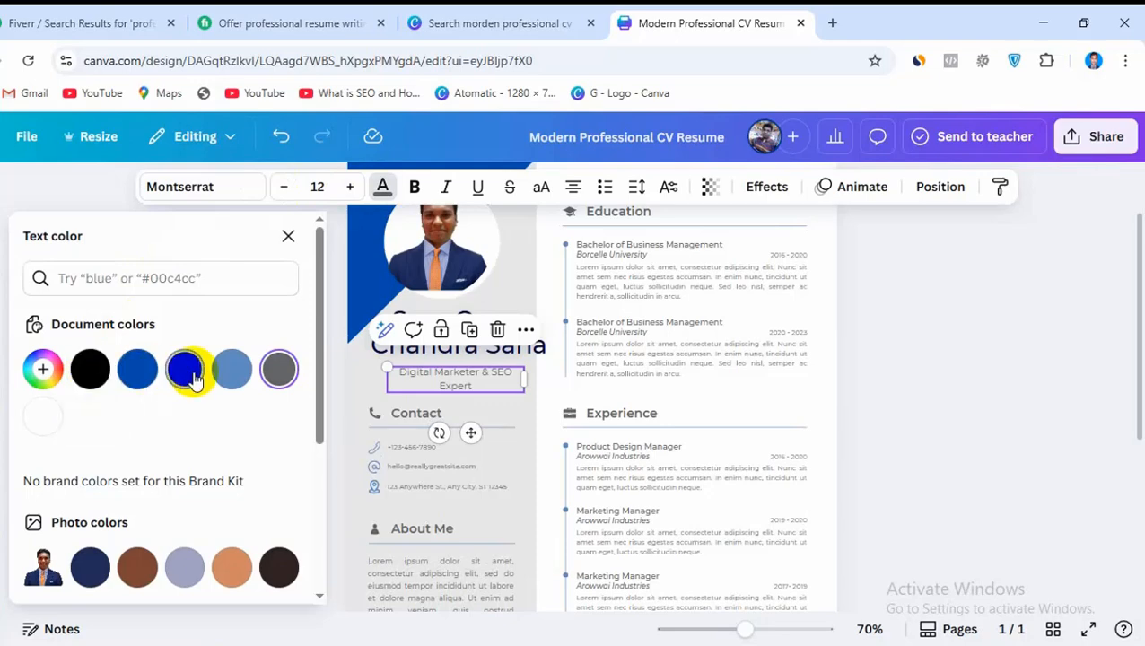
{"action": "left_click", "coordinate": [91, 371]}
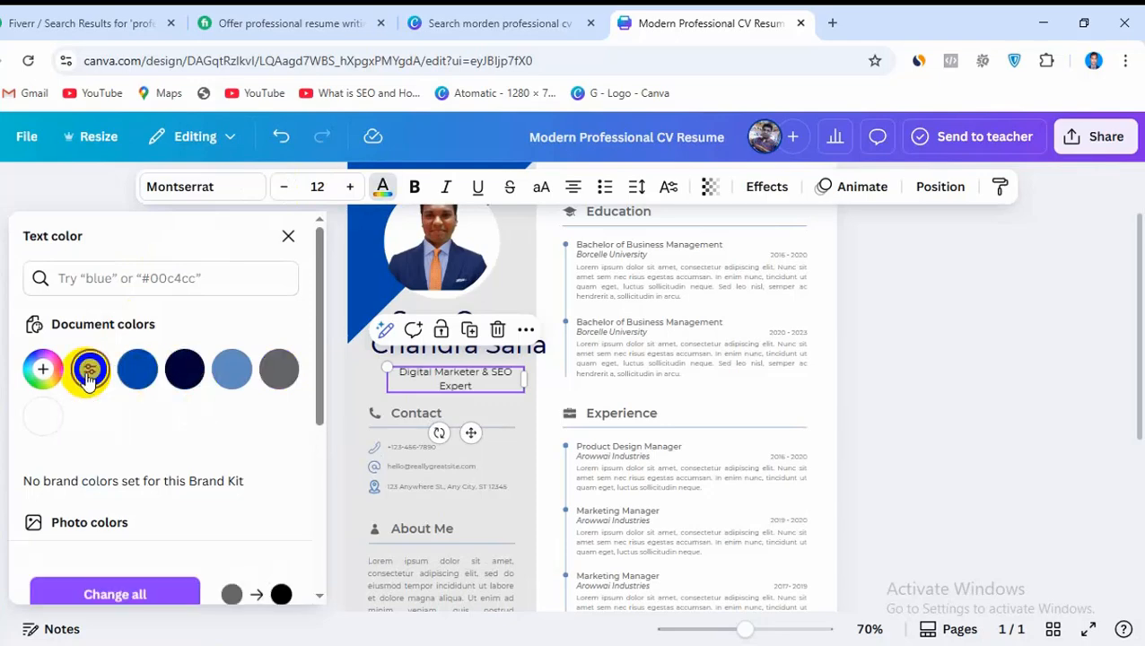
{"action": "left_click", "coordinate": [415, 186]}
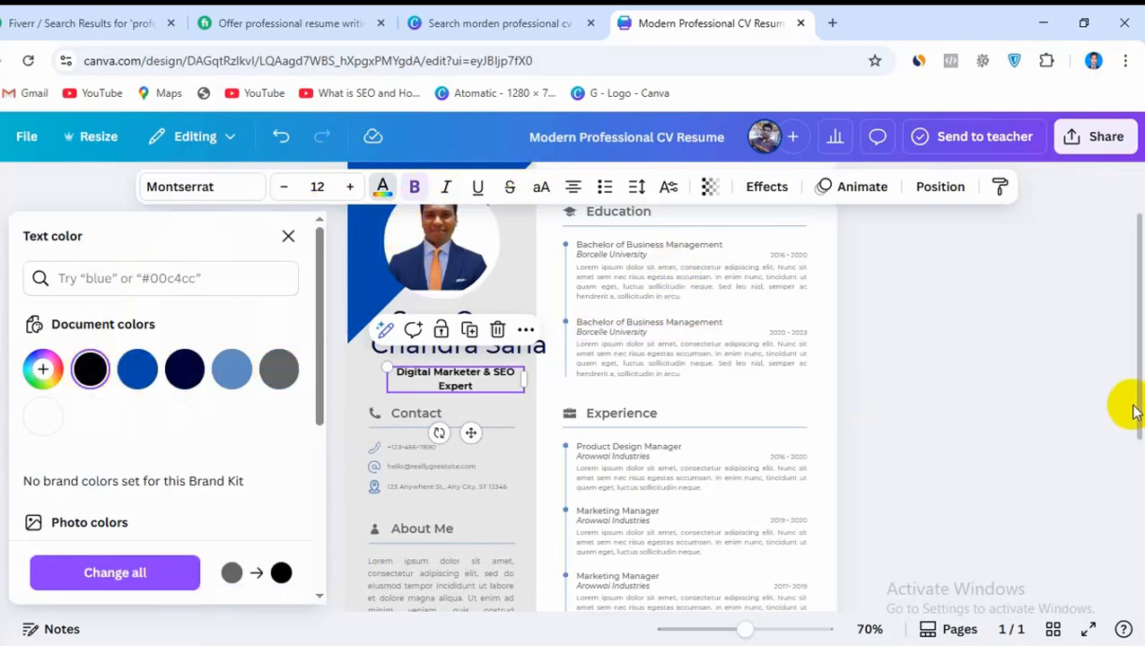
{"action": "left_click", "coordinate": [1102, 439]}
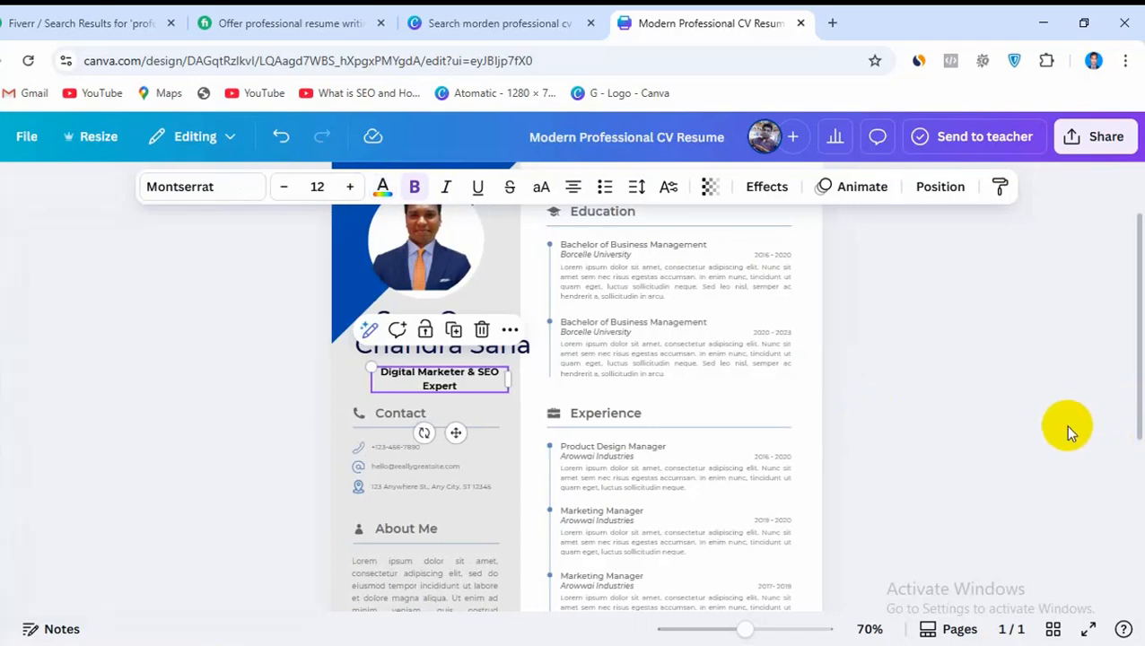
Recolor the Contact heading with the new custom green #048F2F
{"action": "double_click", "coordinate": [404, 413]}
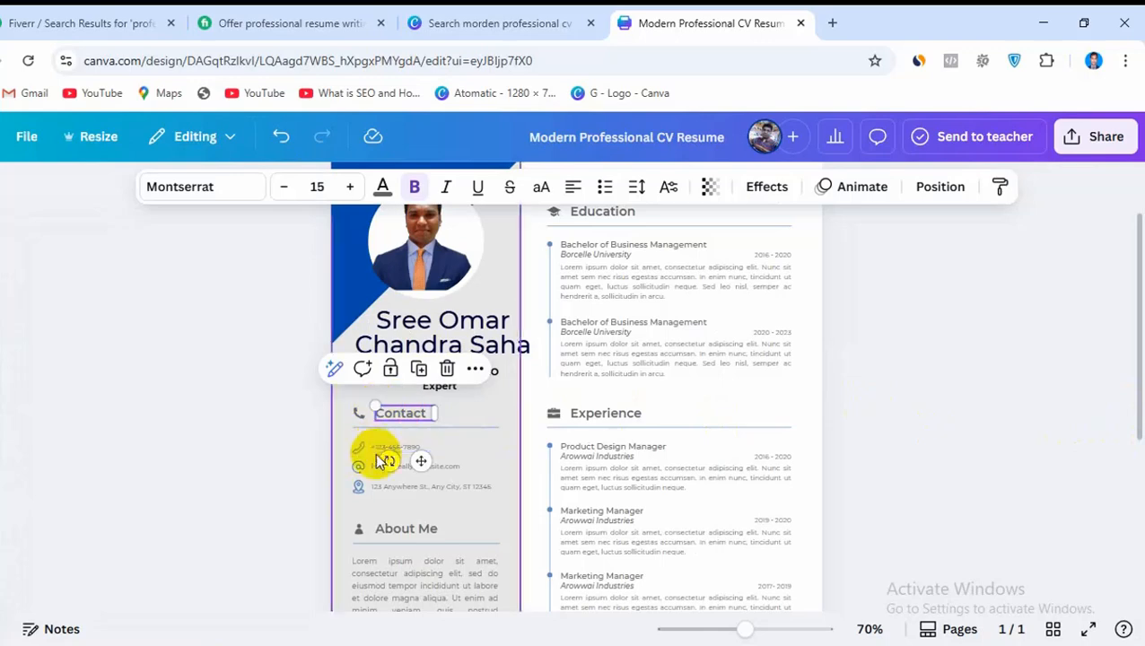
{"action": "left_click", "coordinate": [386, 188]}
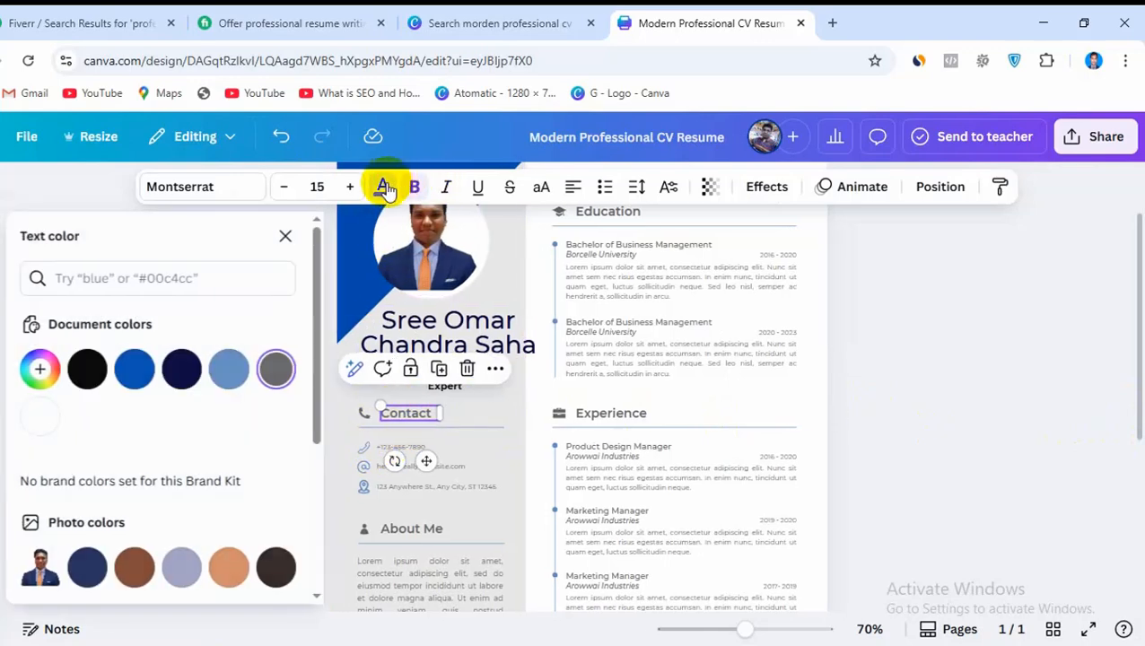
{"action": "left_click", "coordinate": [38, 368]}
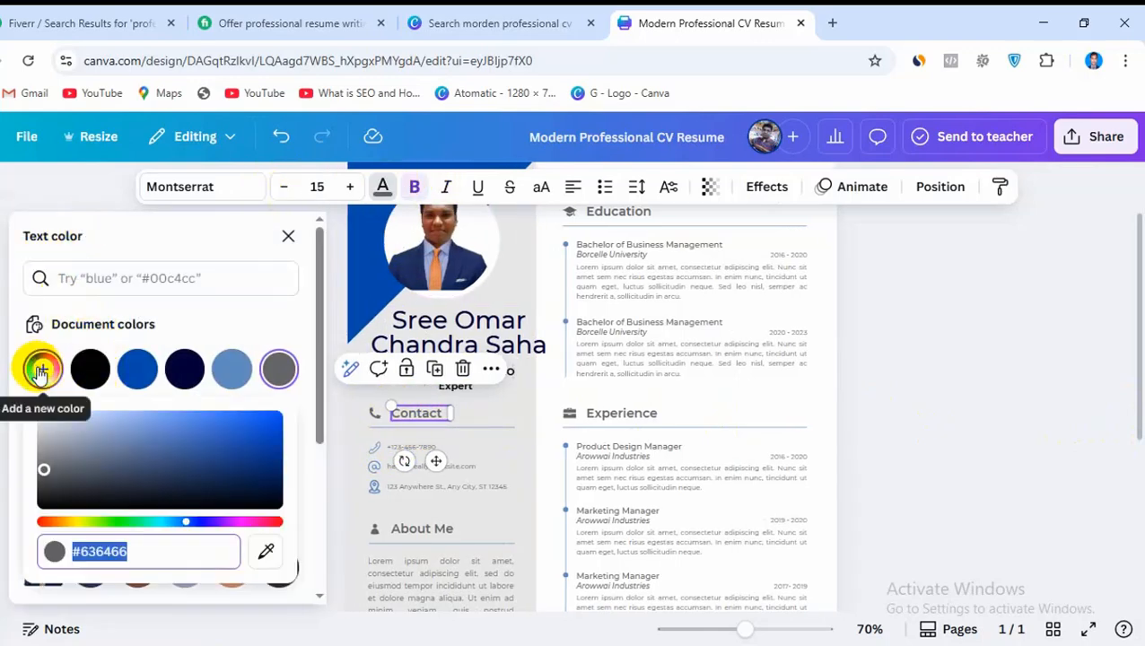
{"action": "left_click", "coordinate": [135, 525]}
{"action": "left_click", "coordinate": [274, 430]}
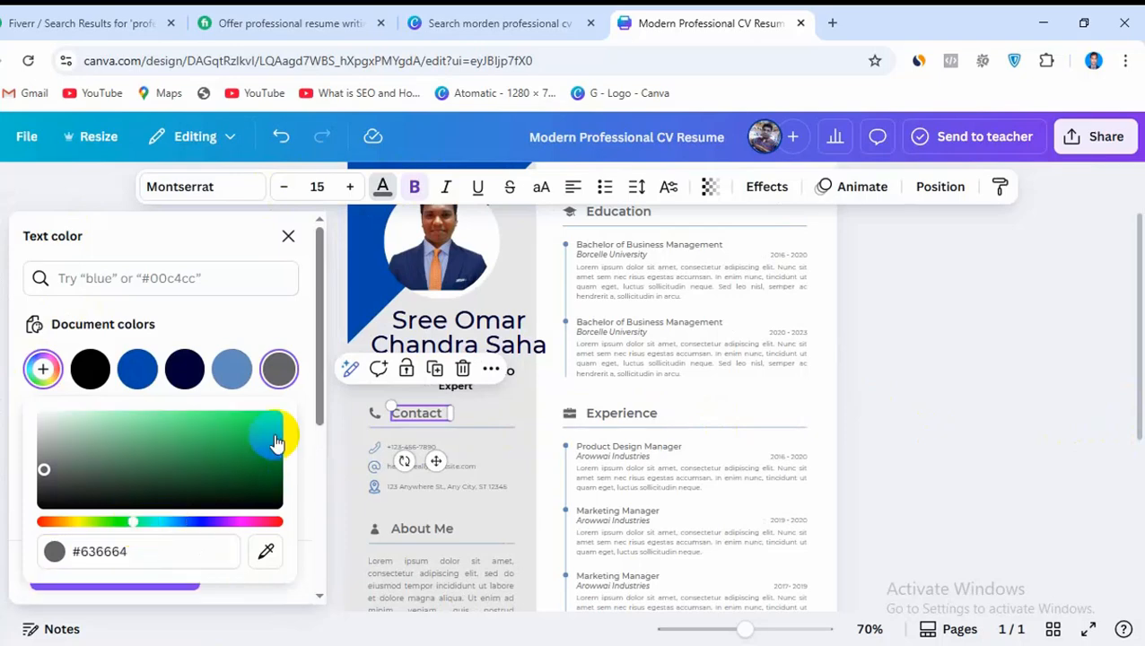
{"action": "left_click", "coordinate": [276, 454]}
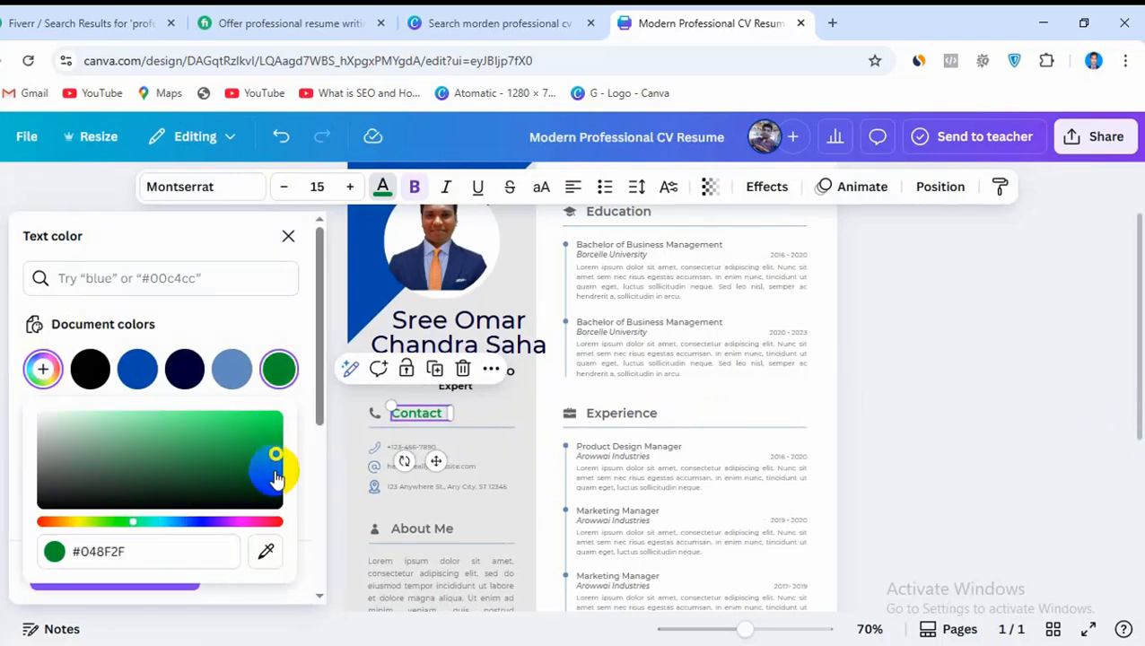
Apply the green document color to the phone icon beside the Contact heading
{"action": "left_click", "coordinate": [369, 416]}
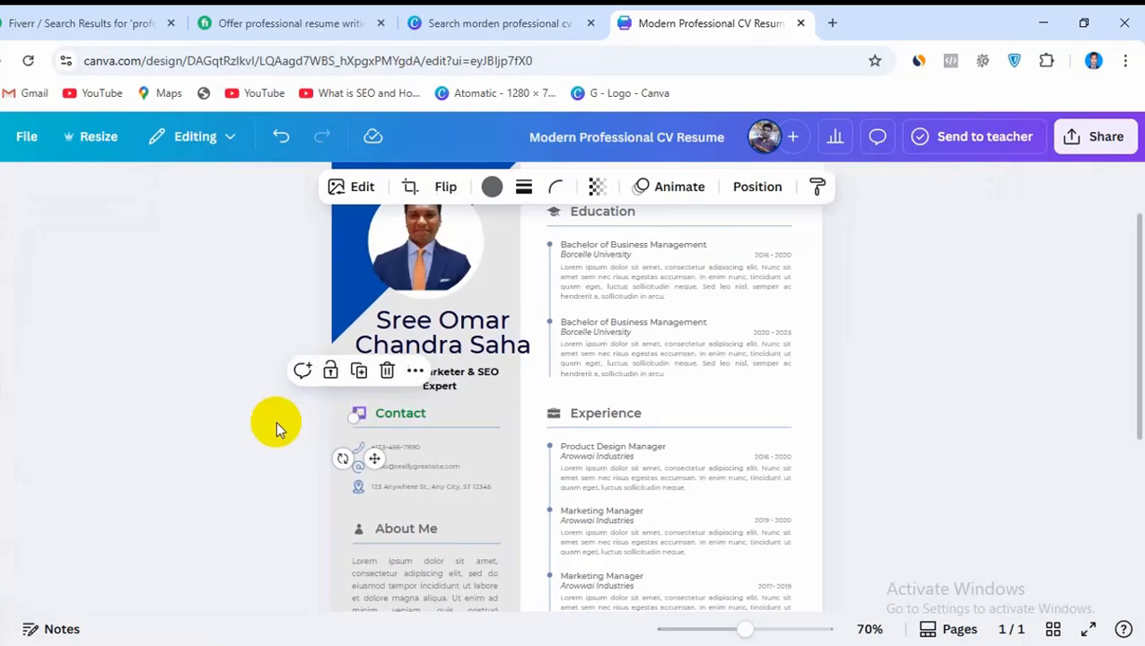
{"action": "left_click", "coordinate": [490, 188]}
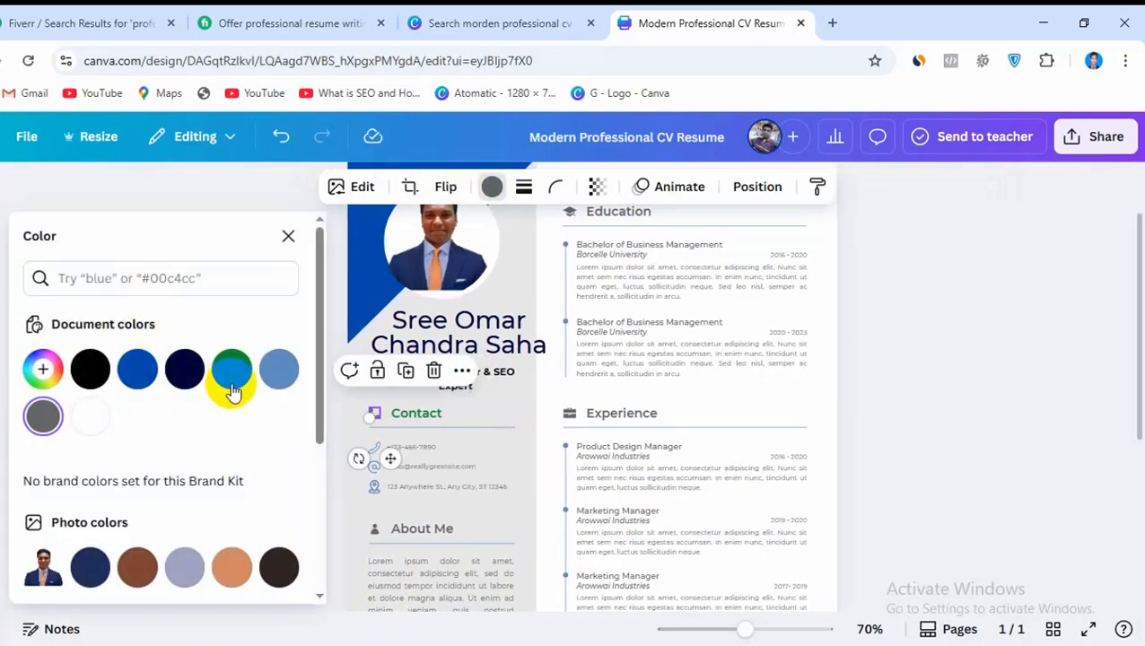
{"action": "left_click", "coordinate": [233, 370]}
{"action": "left_click", "coordinate": [472, 389]}
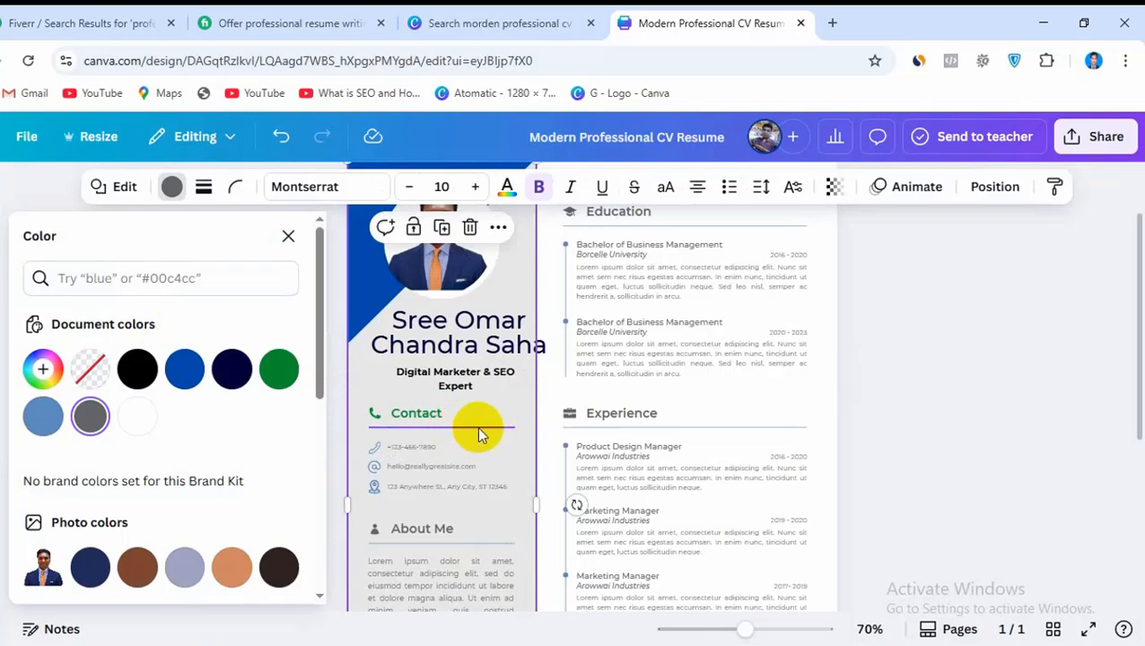
Replace the placeholder phone number in the Contact section with the CV owner's phone number
{"action": "left_click", "coordinate": [409, 453]}
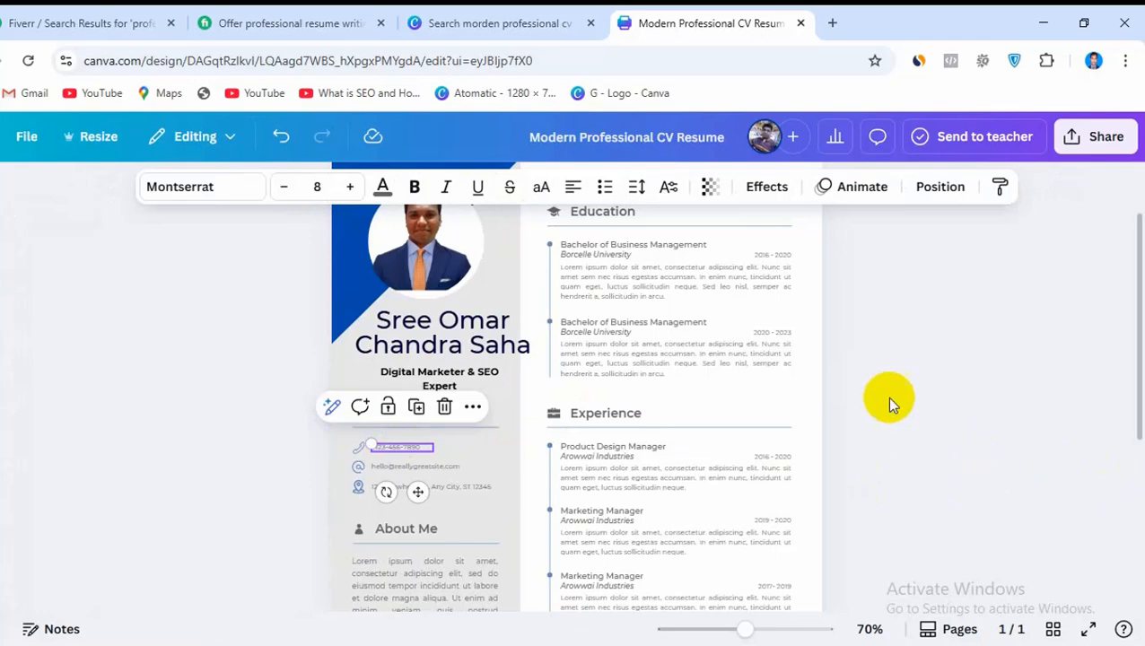
{"action": "left_click", "coordinate": [754, 630]}
{"action": "left_click_drag", "start_coordinate": [753, 631], "coordinate": [769, 626]}
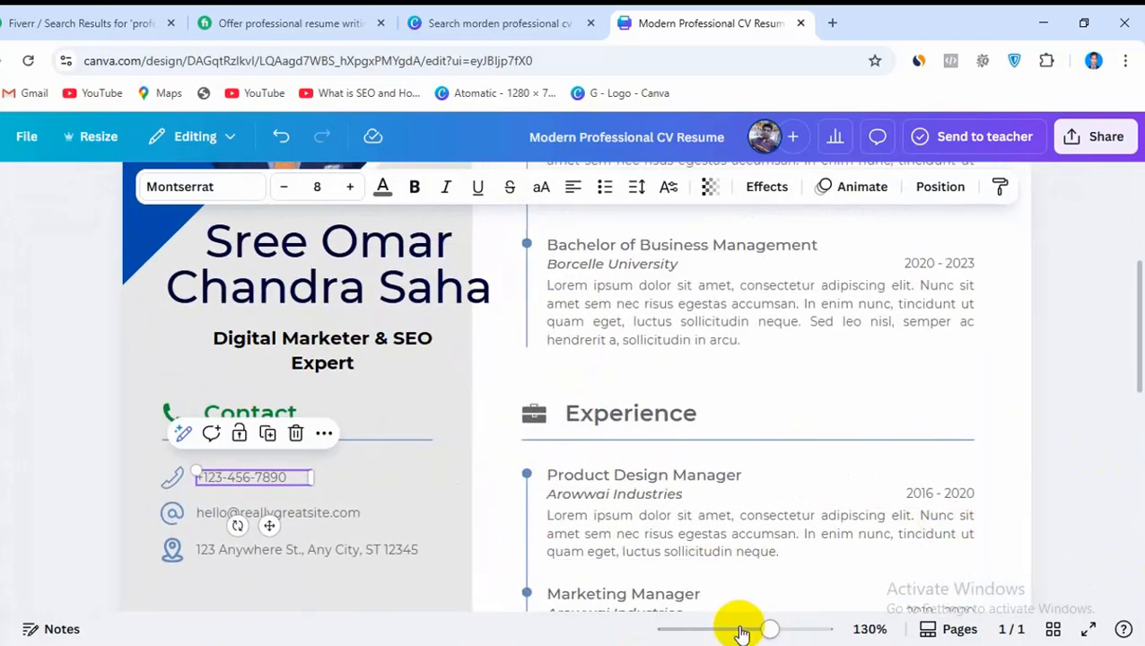
{"action": "left_click", "coordinate": [347, 475]}
{"action": "left_click", "coordinate": [227, 475]}
{"action": "left_click", "coordinate": [227, 476]}
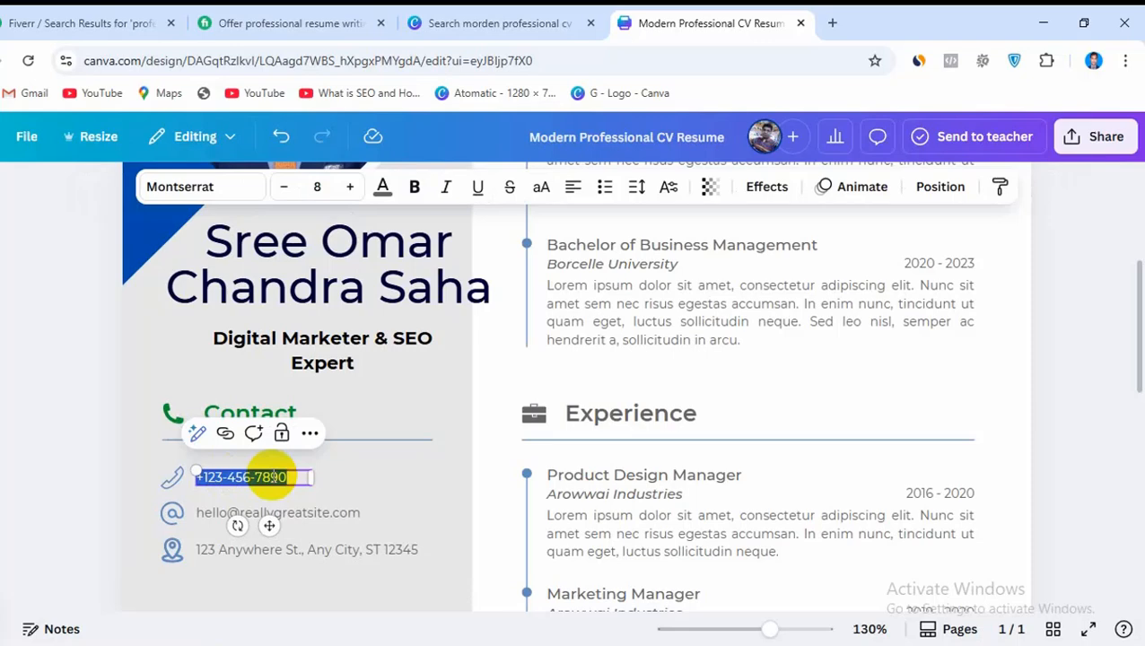
{"action": "key", "text": "BackSpace"}
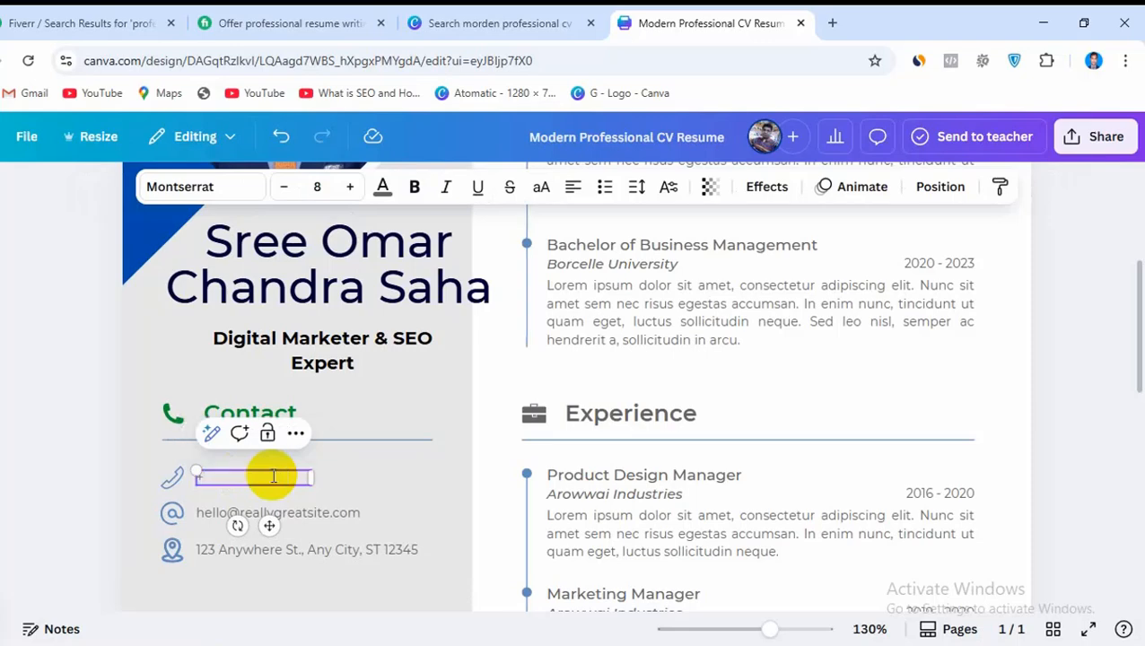
{"action": "left_click", "coordinate": [388, 487]}
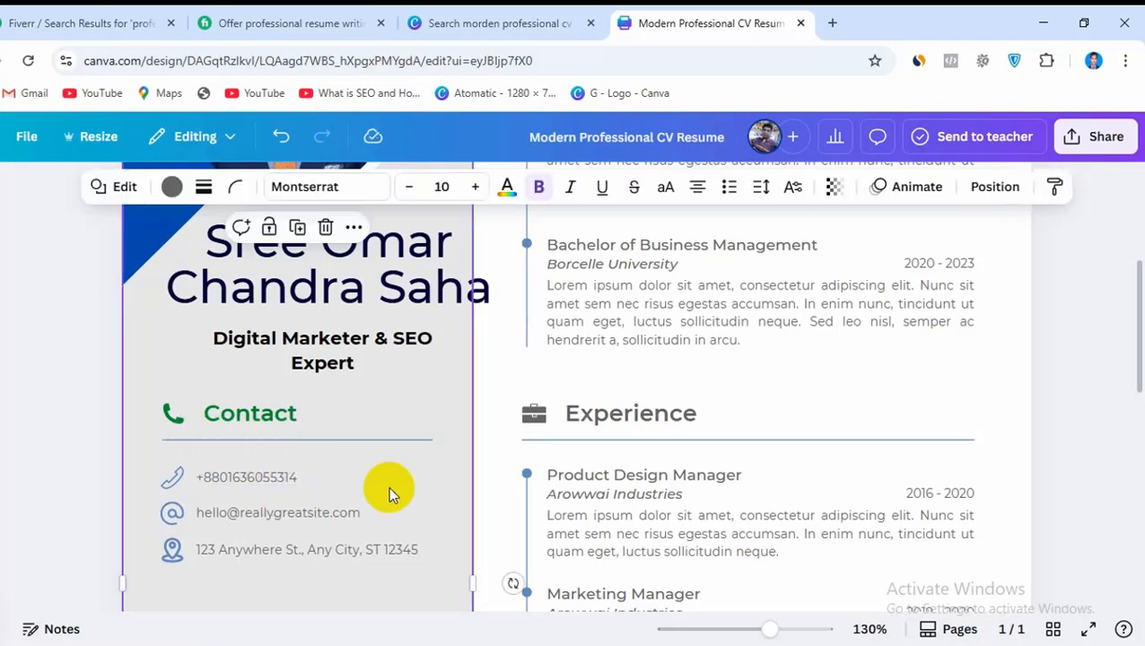
Change the phone number's text color to black
{"action": "left_click", "coordinate": [247, 477]}
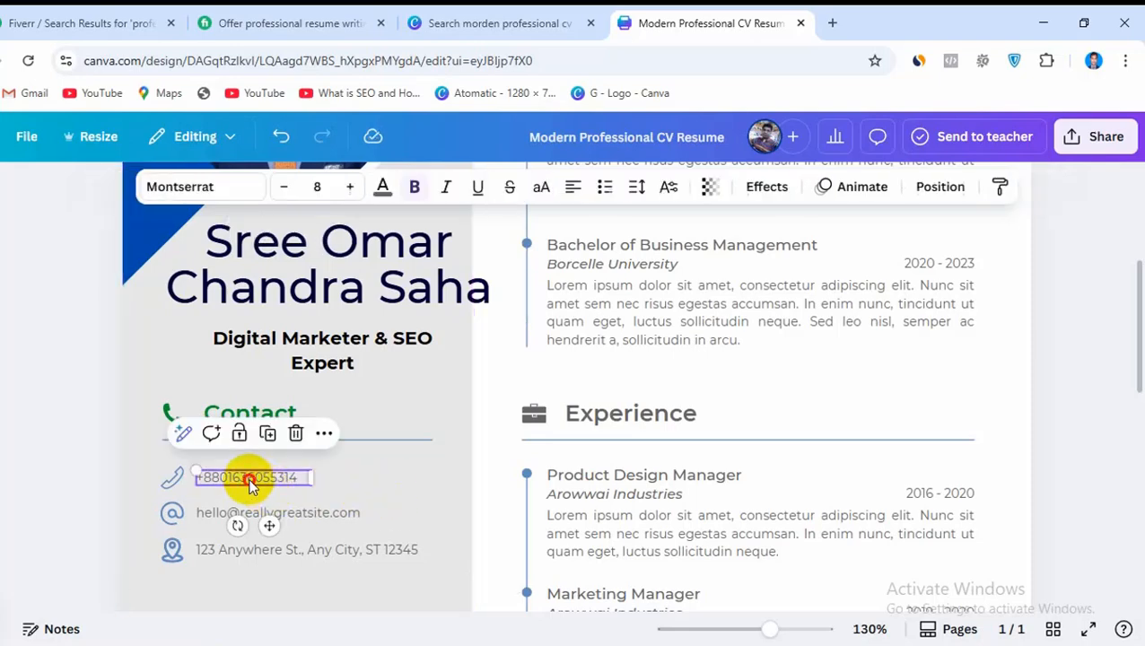
{"action": "left_click", "coordinate": [382, 193]}
{"action": "left_click", "coordinate": [94, 369]}
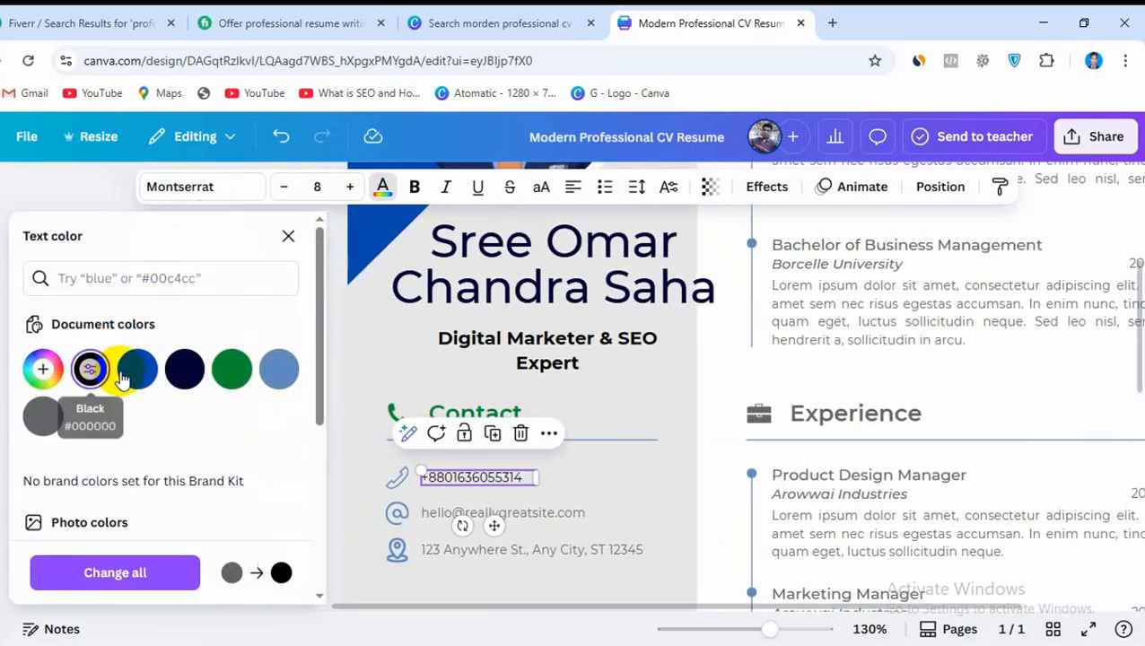
Recolor the handset icon beside the phone number with the green document color
{"action": "left_click", "coordinate": [391, 478]}
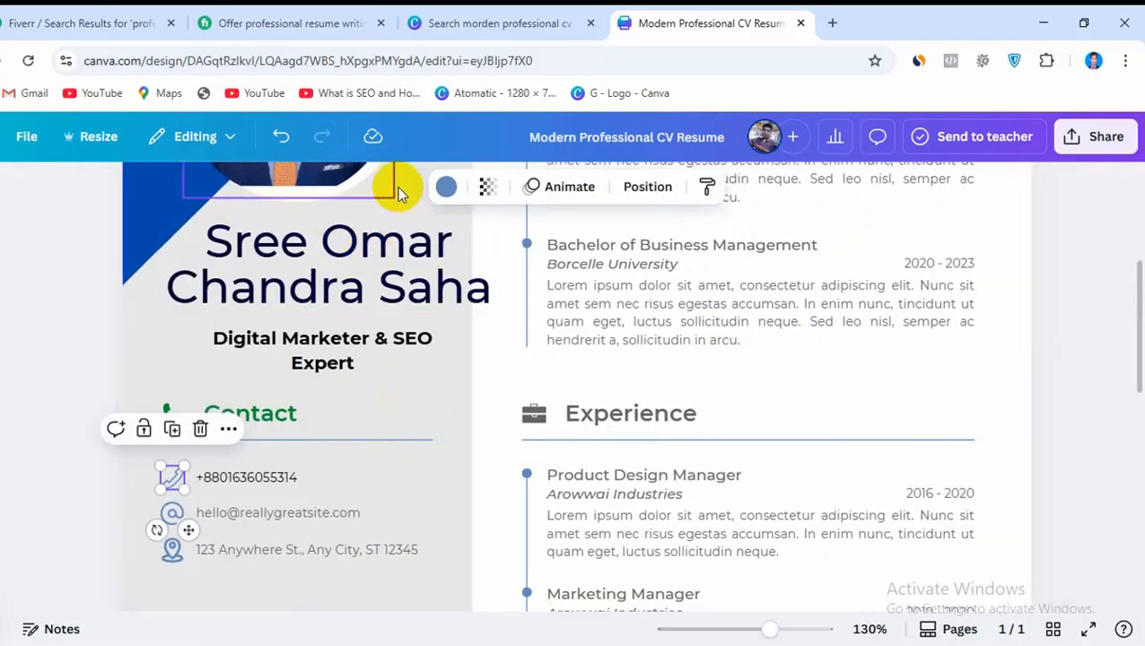
{"action": "left_click", "coordinate": [446, 186]}
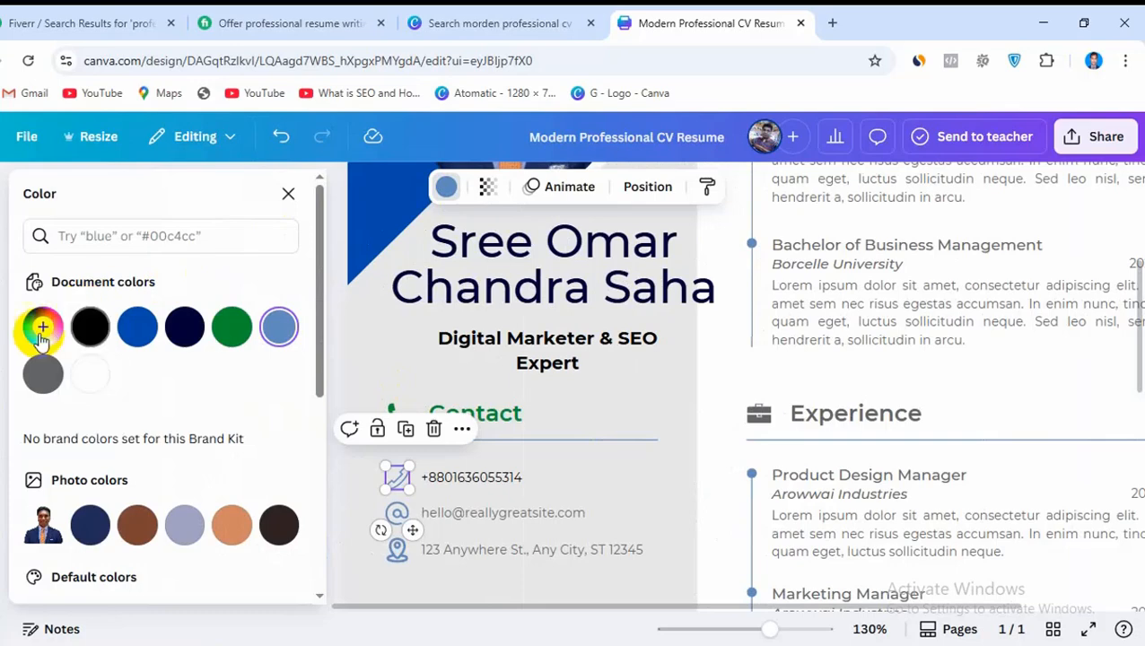
{"action": "left_click", "coordinate": [233, 327]}
{"action": "left_click", "coordinate": [651, 496]}
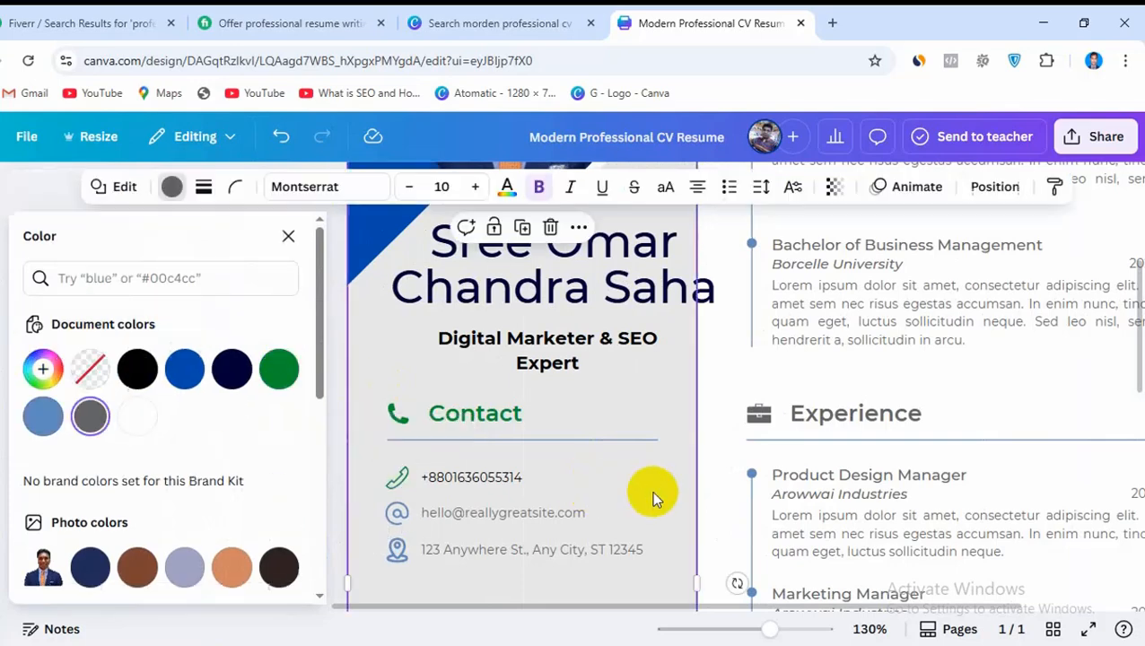
Replace the placeholder email in the Contact section with the CV owner's email address
{"action": "left_click", "coordinate": [473, 513]}
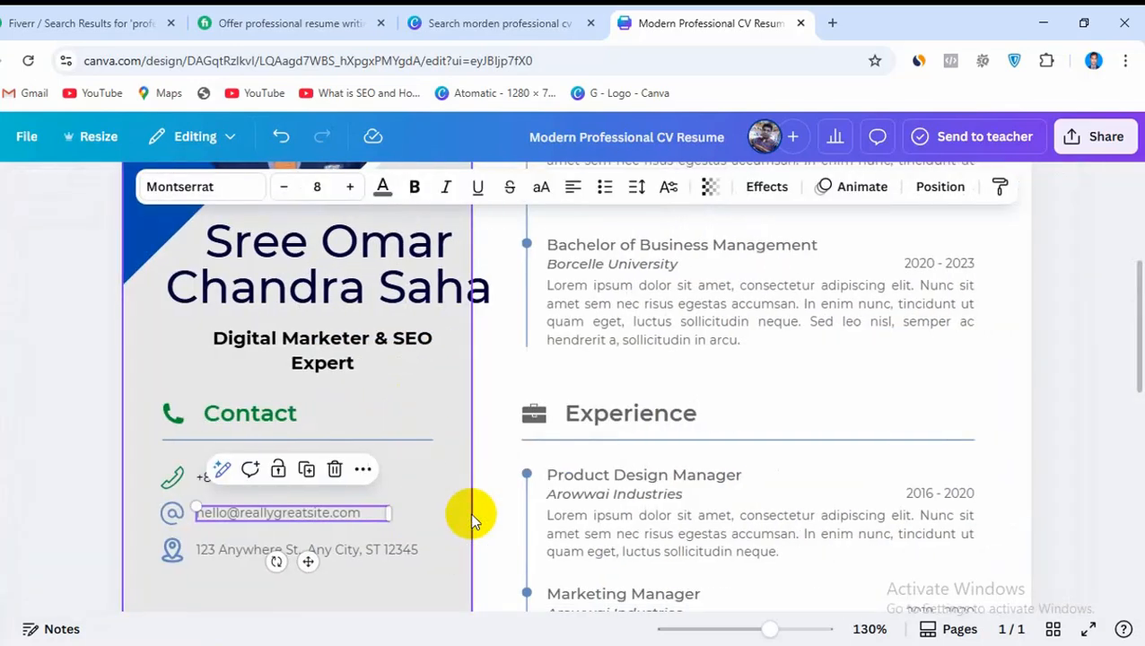
{"action": "double_click", "coordinate": [341, 517]}
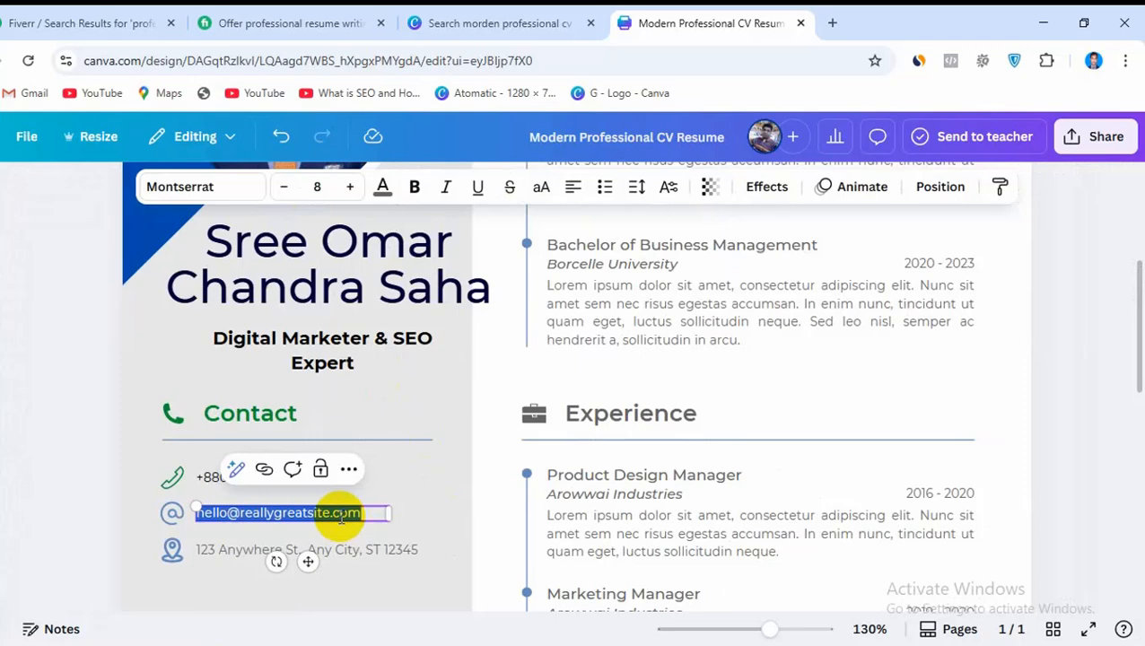
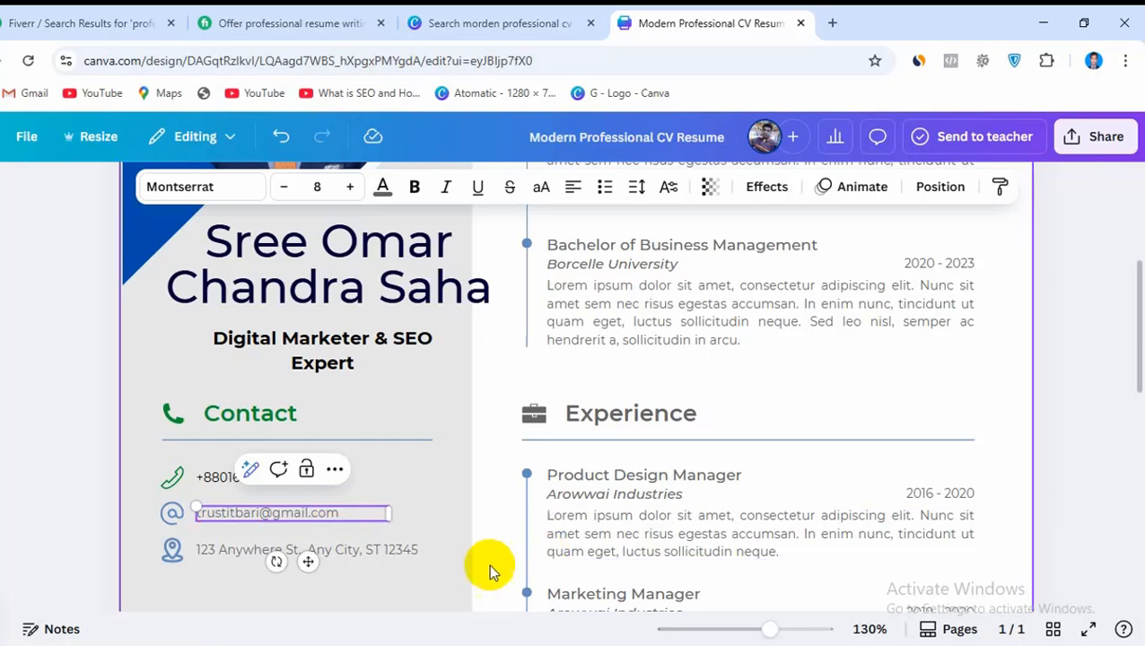
Replace the placeholder address in the Contact section with the CV owner's village, area and district
{"action": "left_click", "coordinate": [395, 552]}
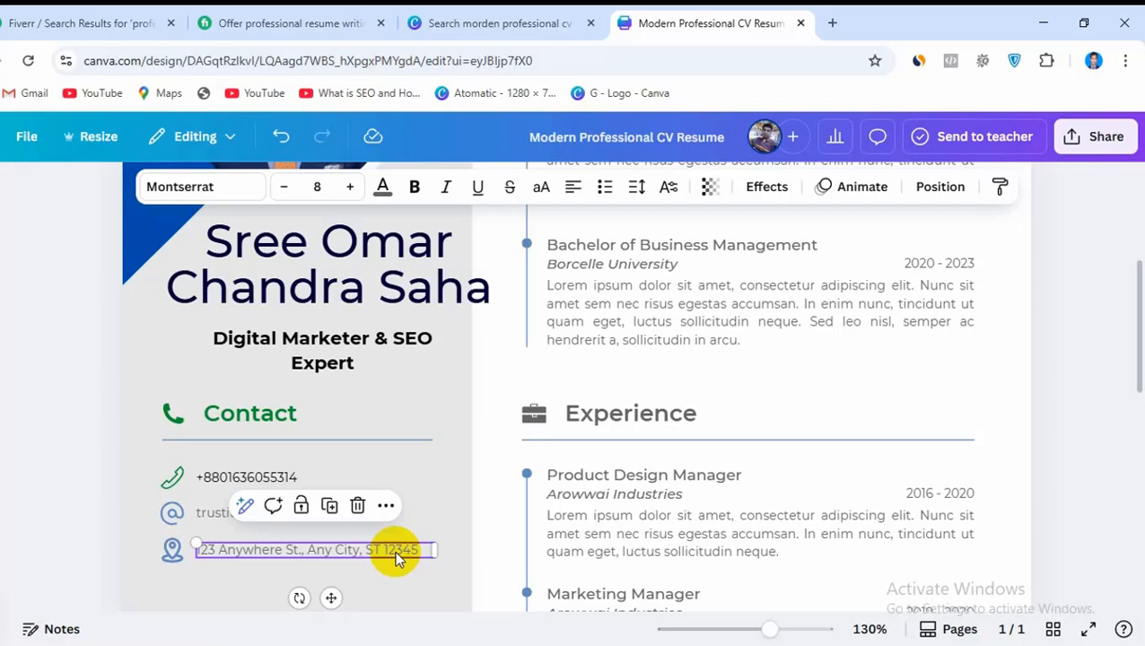
{"action": "double_click", "coordinate": [394, 550]}
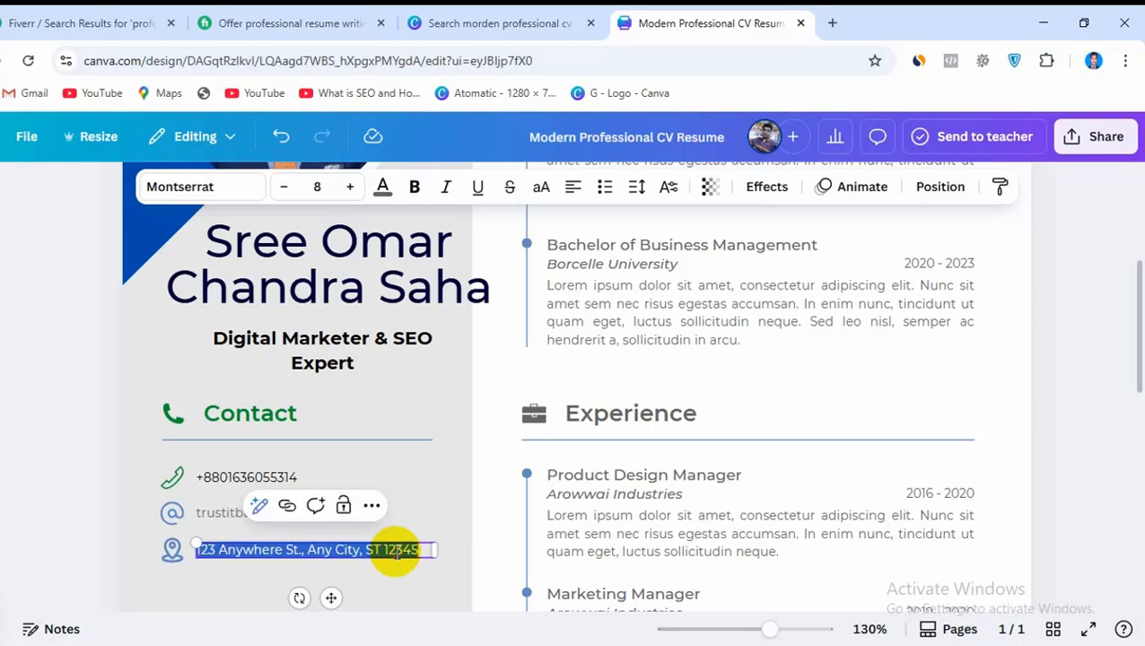
{"action": "key", "text": "BackSpace"}
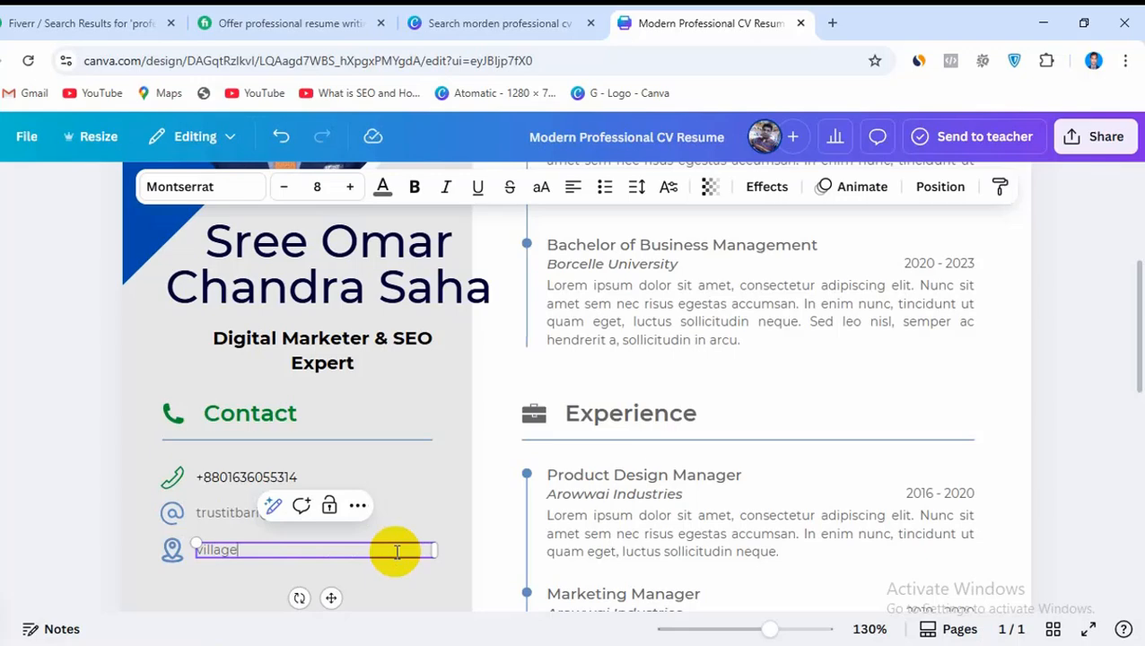
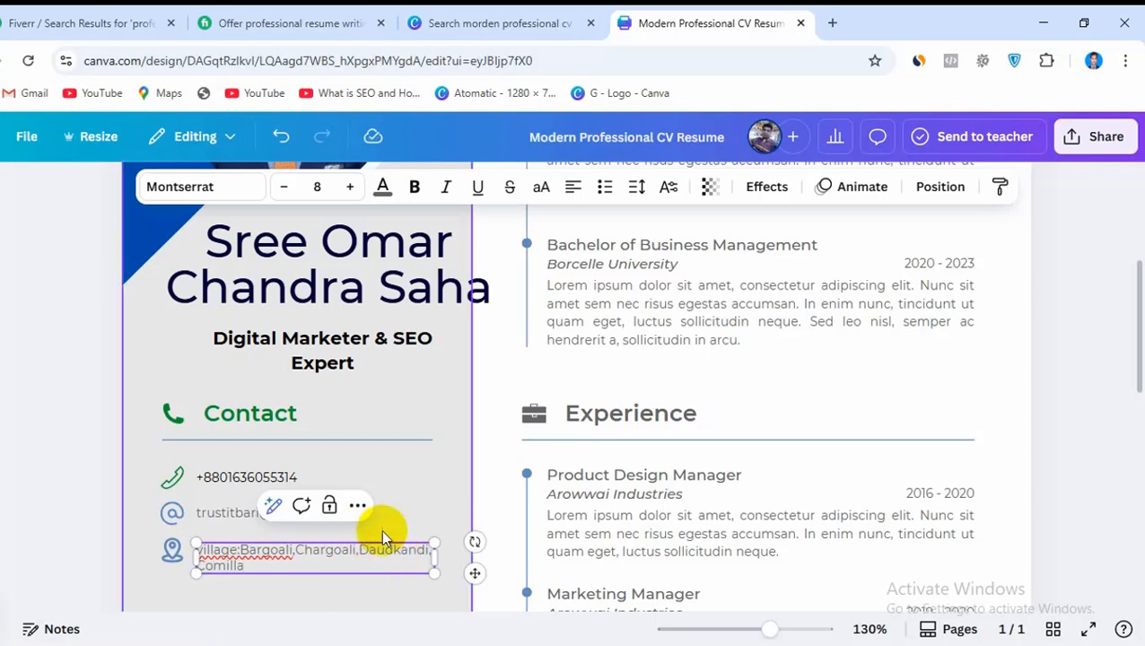
Widen the address text box, break the address onto a second line and add the postal code at the end of the first line
{"action": "left_click_drag", "start_coordinate": [439, 551], "coordinate": [443, 550]}
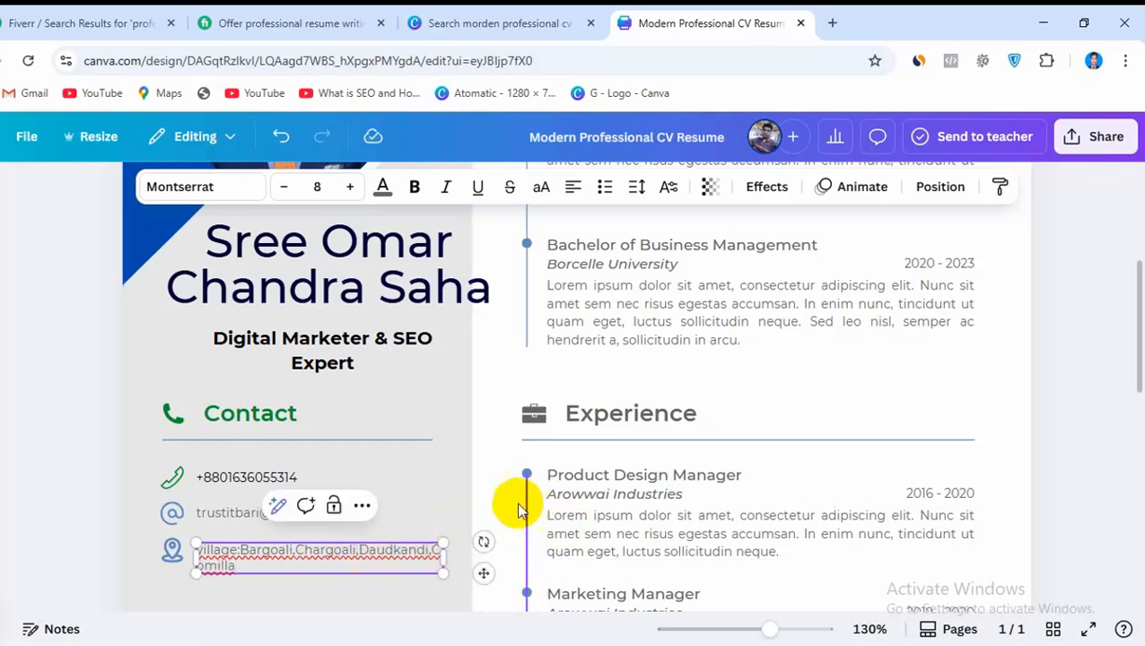
{"action": "key", "text": "Escape"}
{"action": "left_click", "coordinate": [355, 549]}
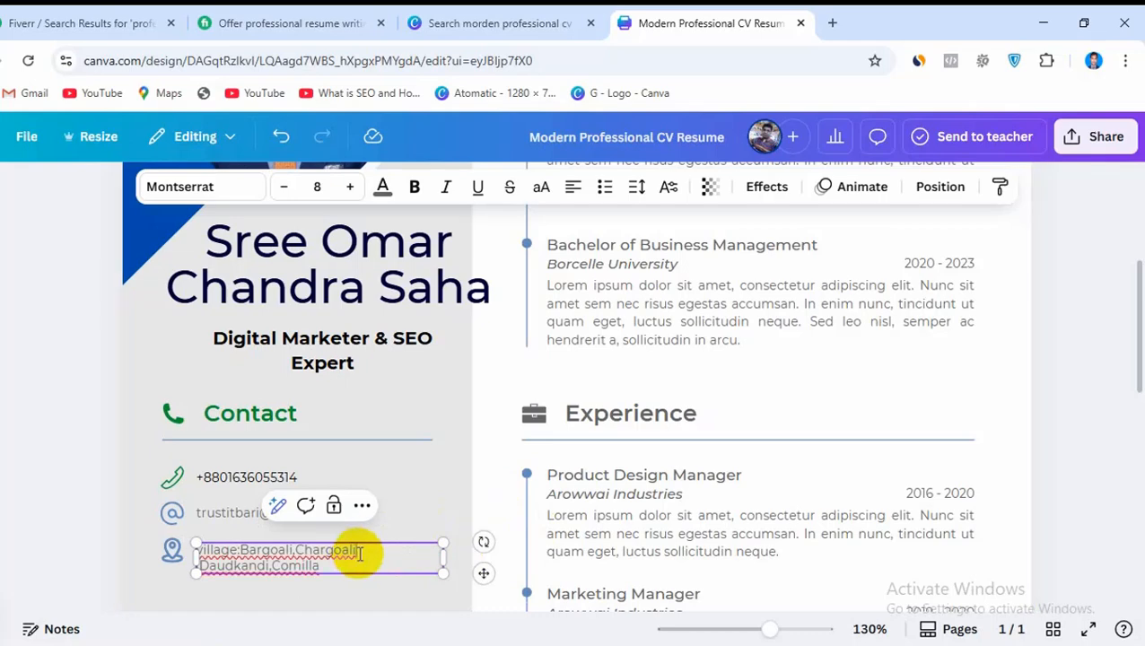
{"action": "left_click", "coordinate": [361, 554]}
{"action": "type", "text": "357"}
{"action": "key", "text": "BackSpace"}
{"action": "type", "text": "17"}
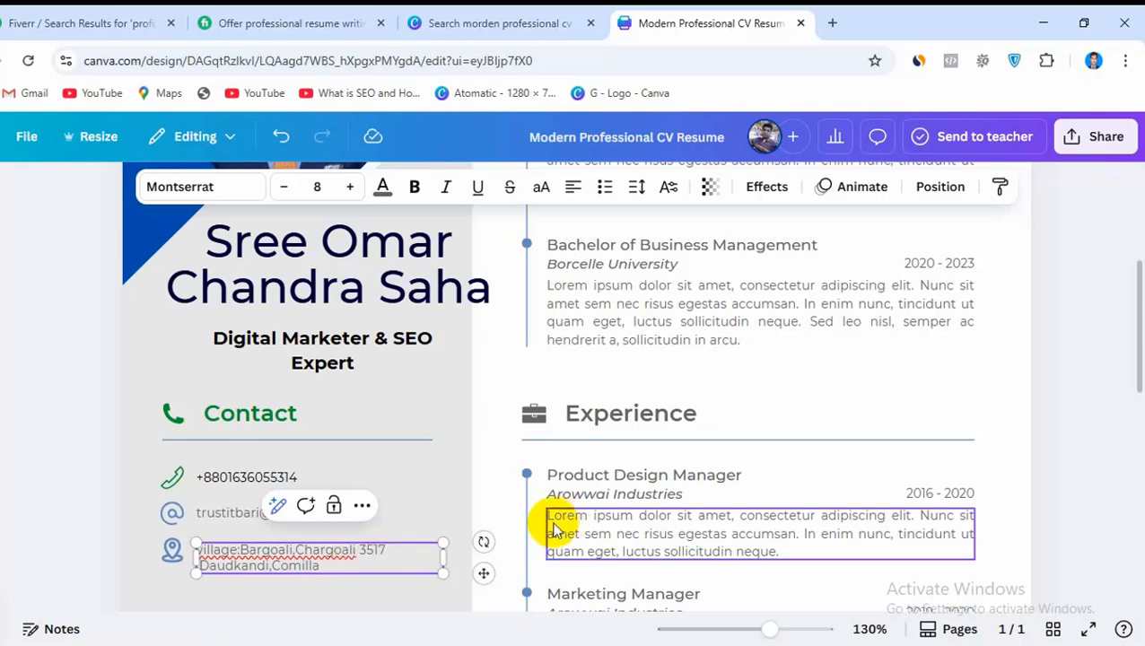
{"action": "left_click_drag", "start_coordinate": [443, 556], "coordinate": [470, 555]}
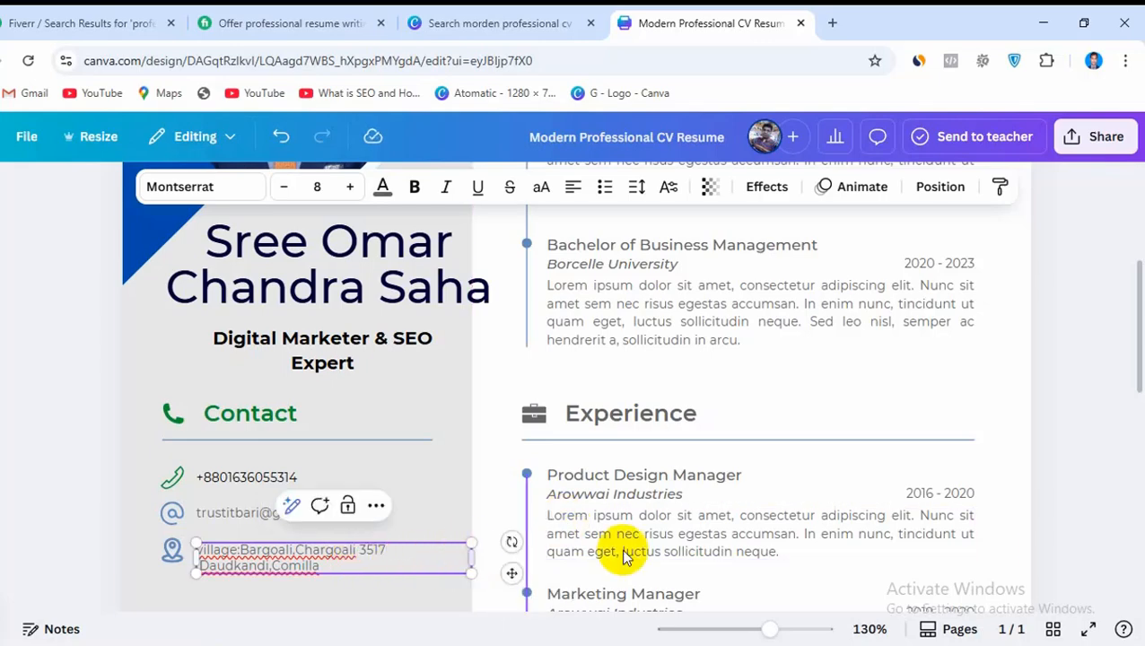
{"action": "left_click", "coordinate": [1082, 543]}
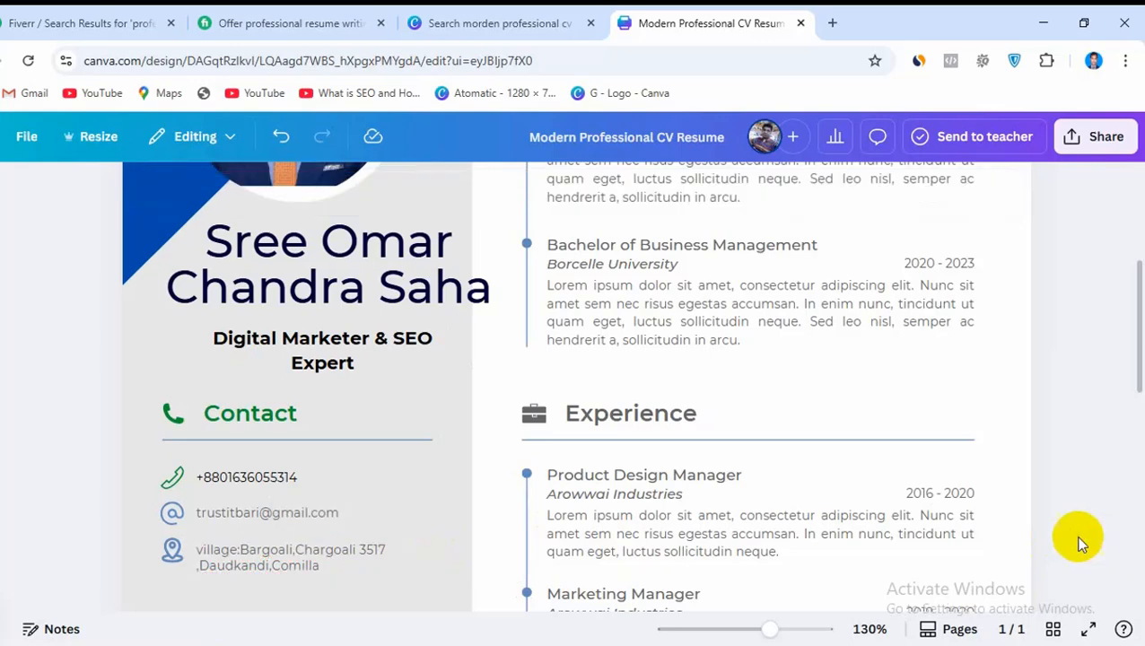
Move the address text slightly up beside the location icon and change its text color to black
{"action": "left_click", "coordinate": [252, 541]}
{"action": "left_click_drag", "start_coordinate": [252, 541], "coordinate": [248, 546]}
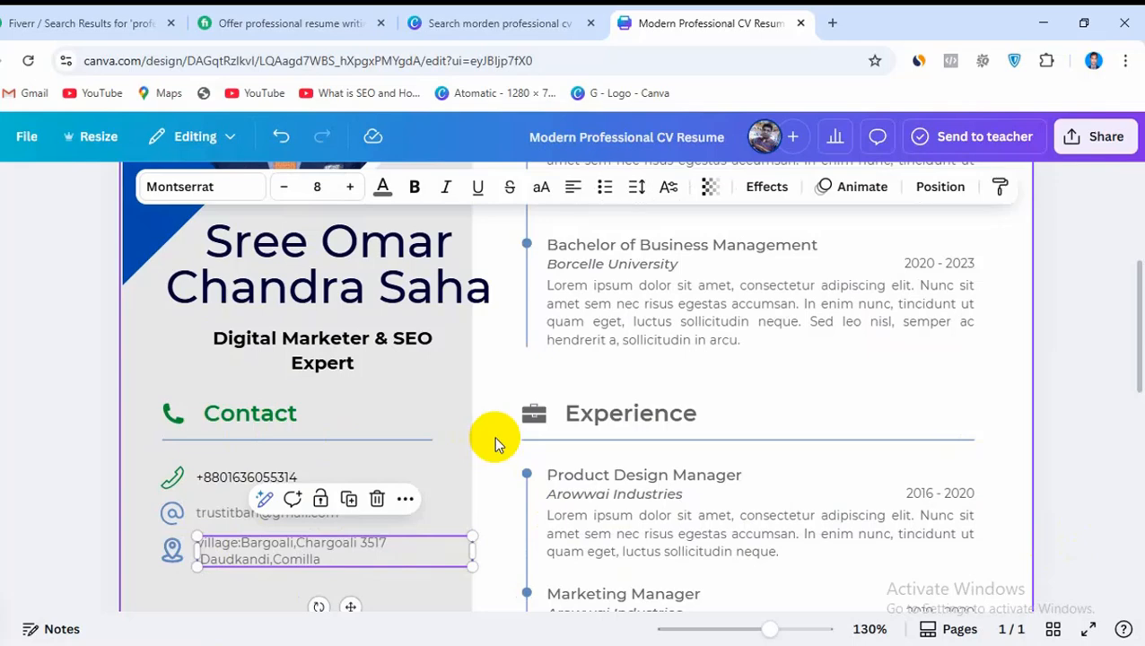
{"action": "left_click", "coordinate": [382, 186]}
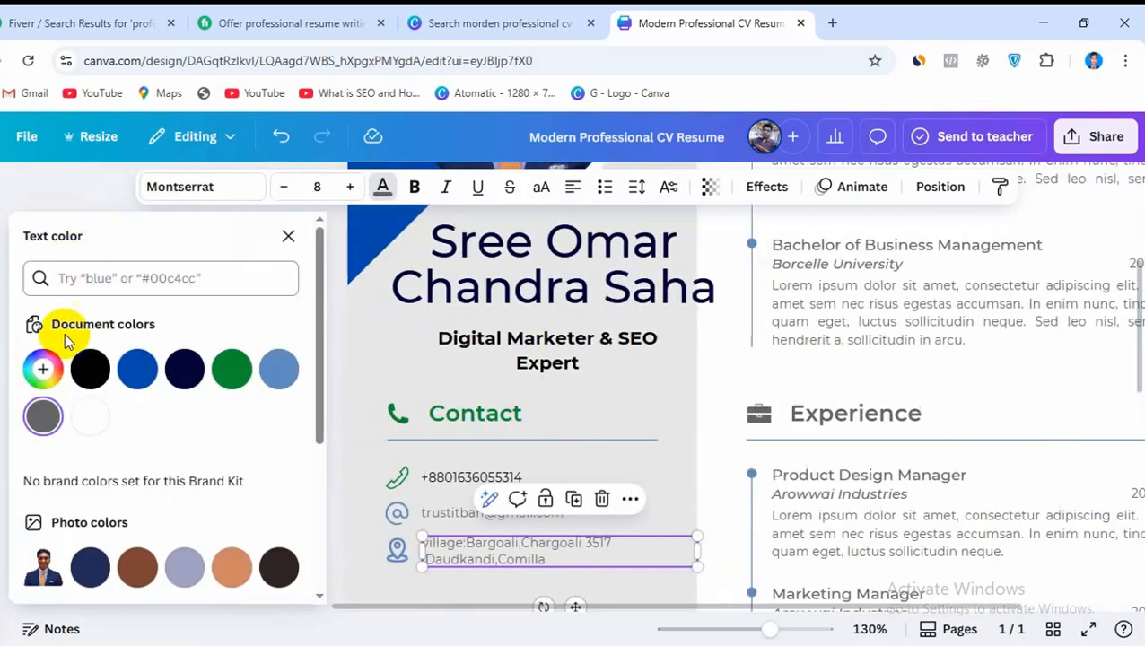
{"action": "left_click", "coordinate": [93, 371]}
Change the email address's text color in the Contact section to black
{"action": "left_click", "coordinate": [448, 513]}
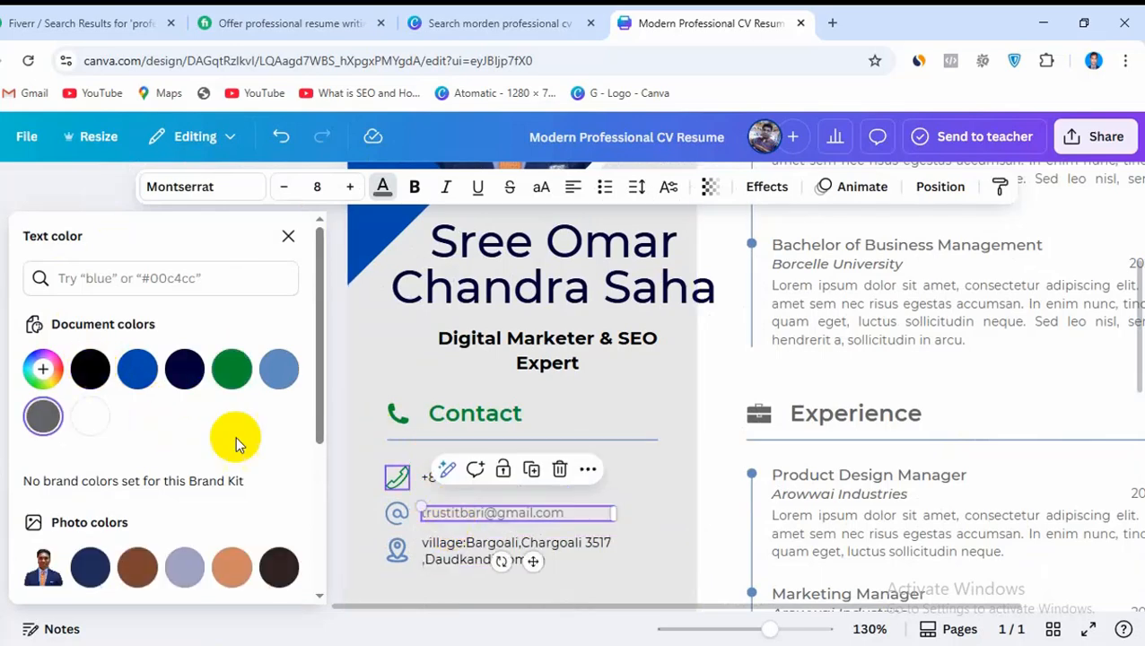
{"action": "left_click", "coordinate": [90, 369]}
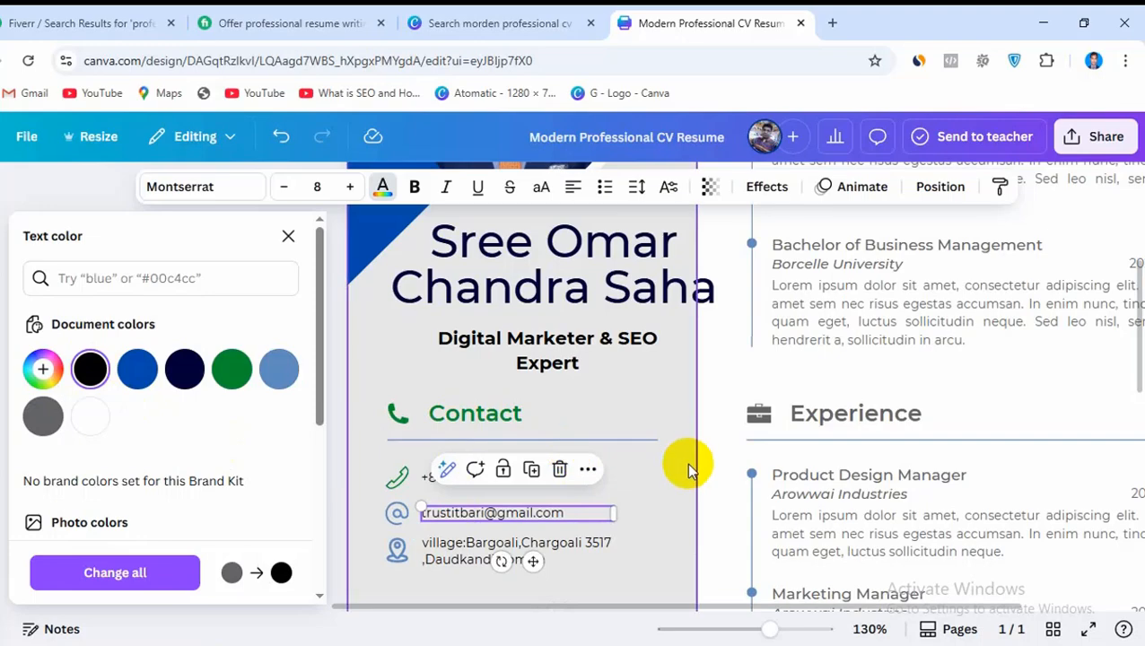
{"action": "left_click", "coordinate": [709, 477]}
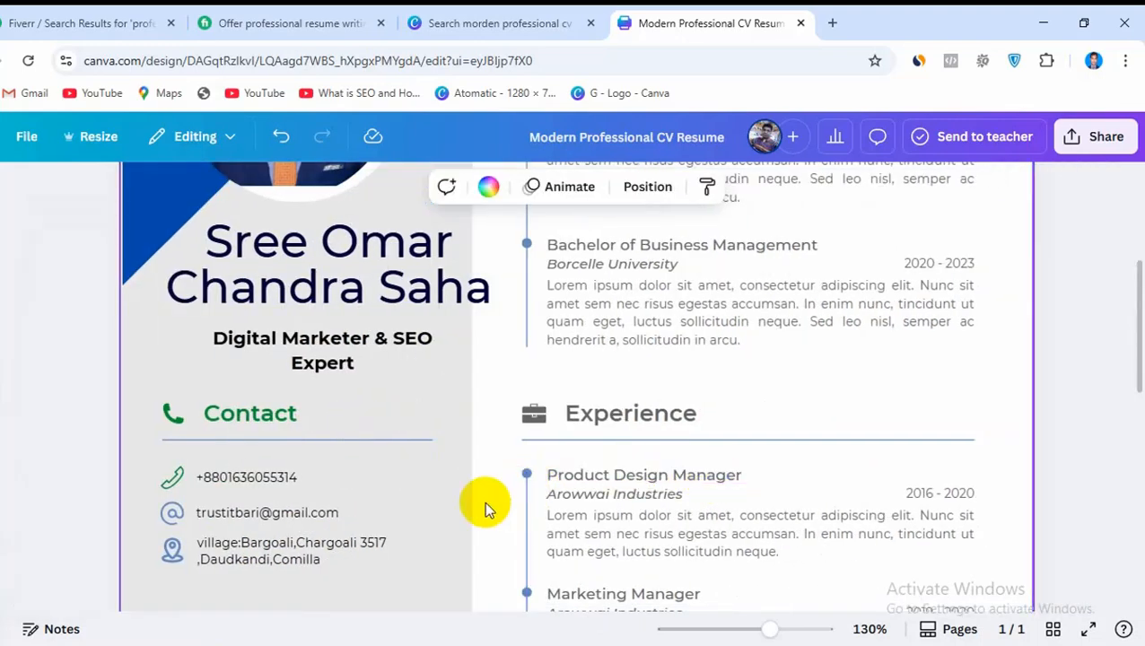
{"action": "scroll", "coordinate": [484, 499], "scroll_direction": "down", "scroll_amount": 5}
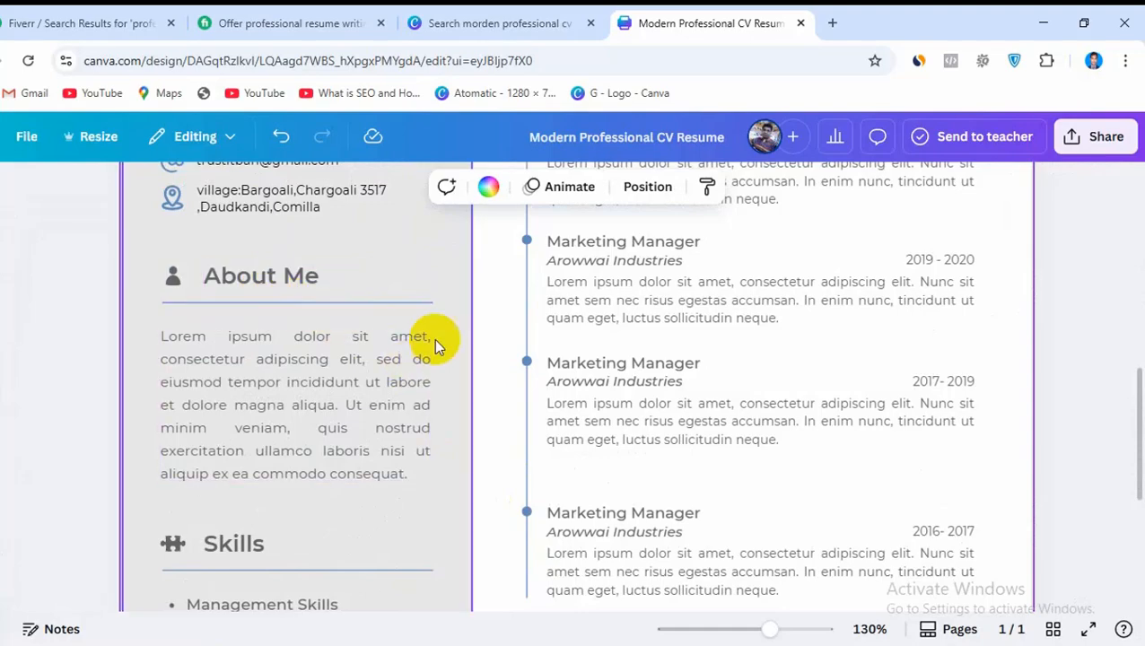
{"action": "scroll", "coordinate": [453, 354], "scroll_direction": "up", "scroll_amount": 6}
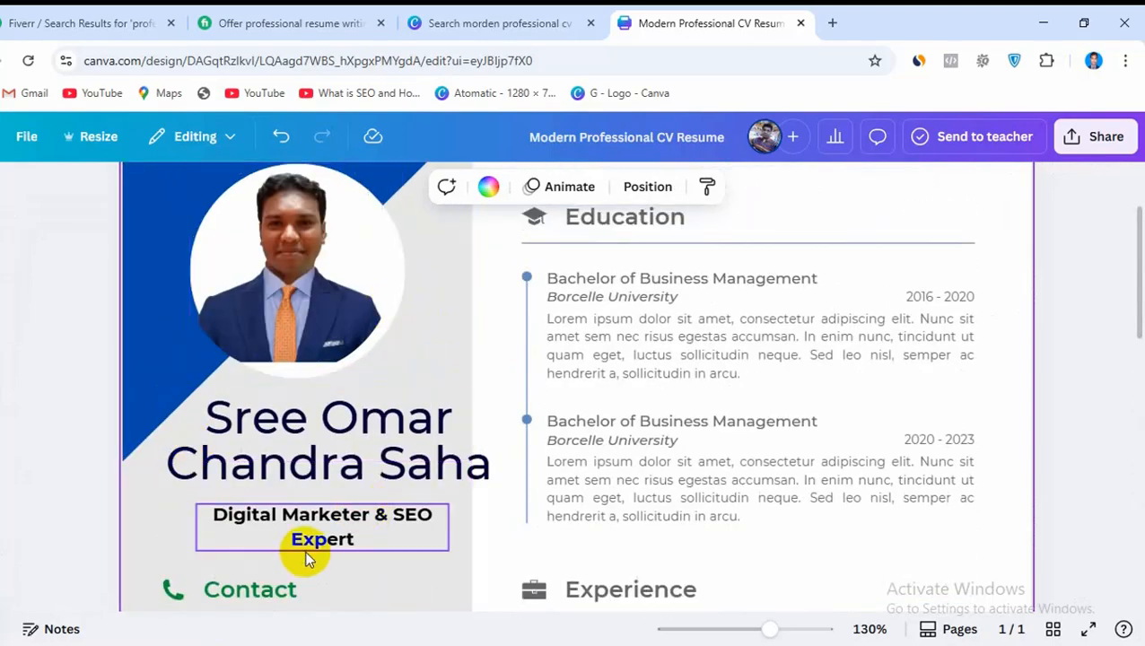
{"action": "scroll", "coordinate": [416, 480], "scroll_direction": "down", "scroll_amount": 5}
{"action": "scroll", "coordinate": [414, 484], "scroll_direction": "down", "scroll_amount": 1}
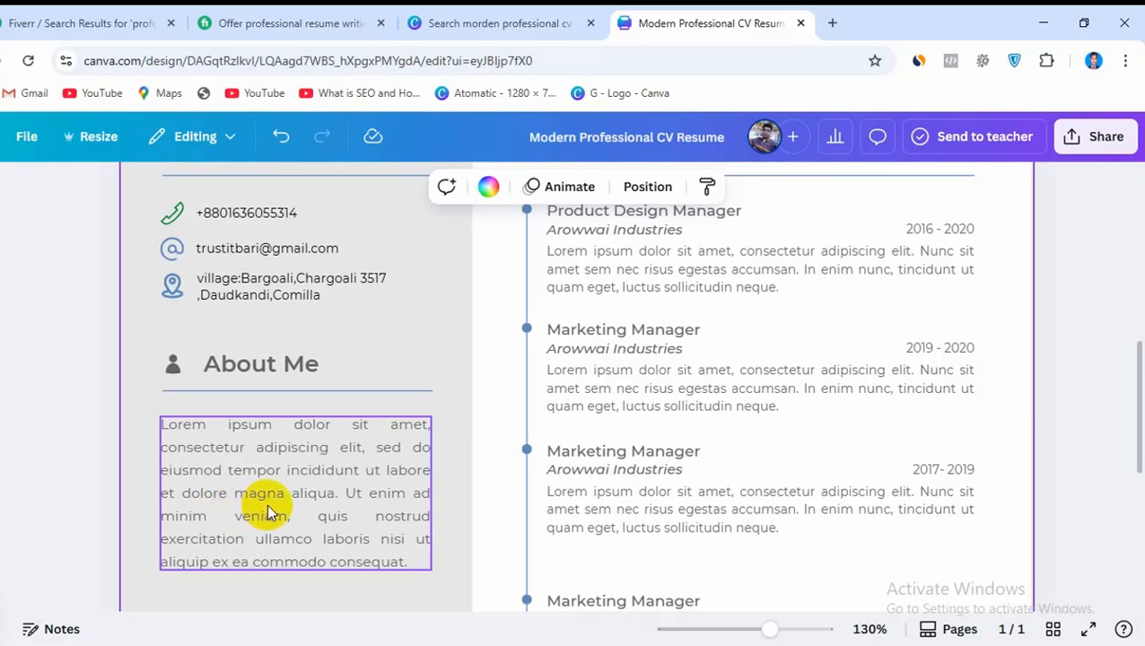
Search Google for chatgpt in a new browser tab and open ChatGPT from OpenAI's Introducing ChatGPT page
{"action": "left_click", "coordinate": [831, 23]}
{"action": "left_click", "coordinate": [149, 105]}
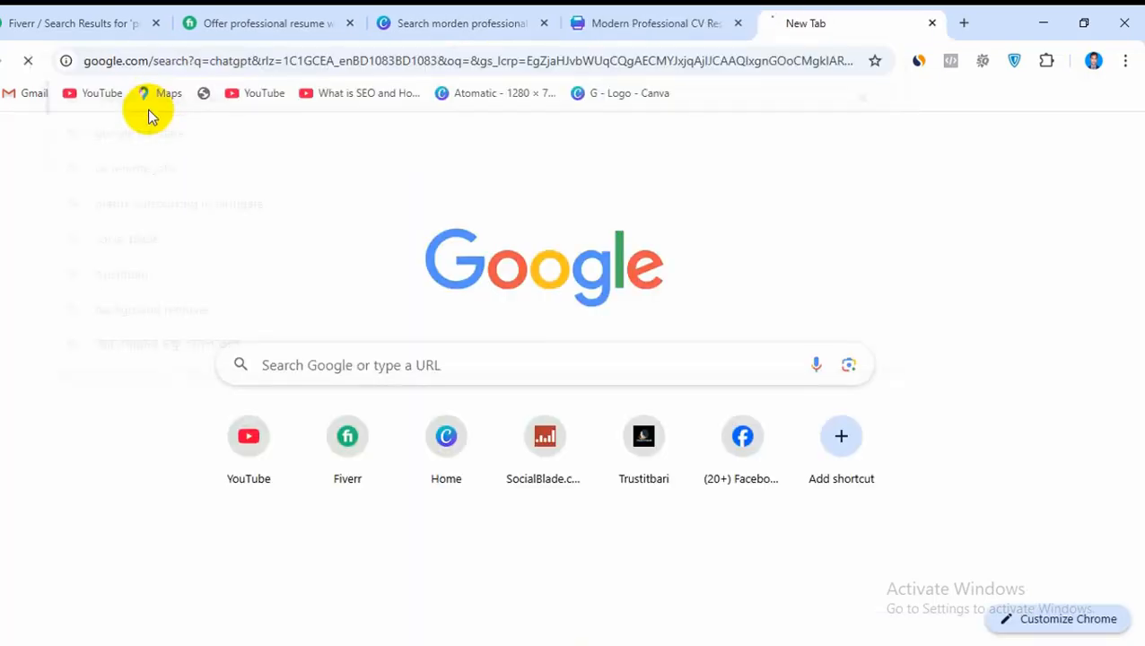
{"action": "left_click", "coordinate": [162, 327]}
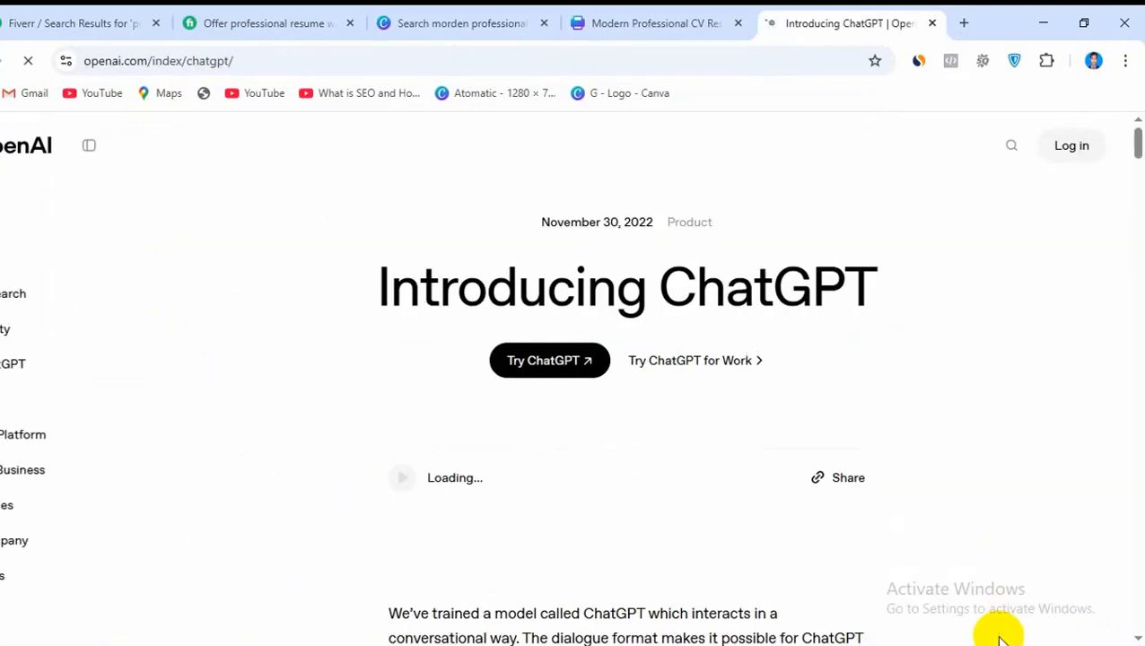
{"action": "left_click", "coordinate": [988, 642]}
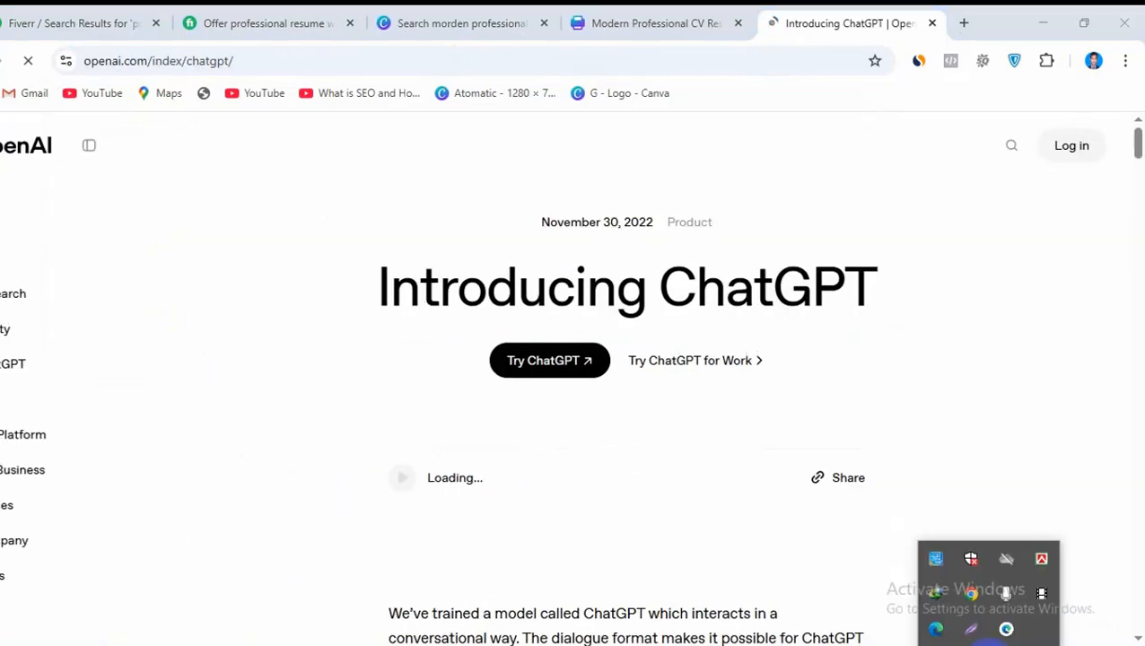
{"action": "left_click", "coordinate": [563, 364]}
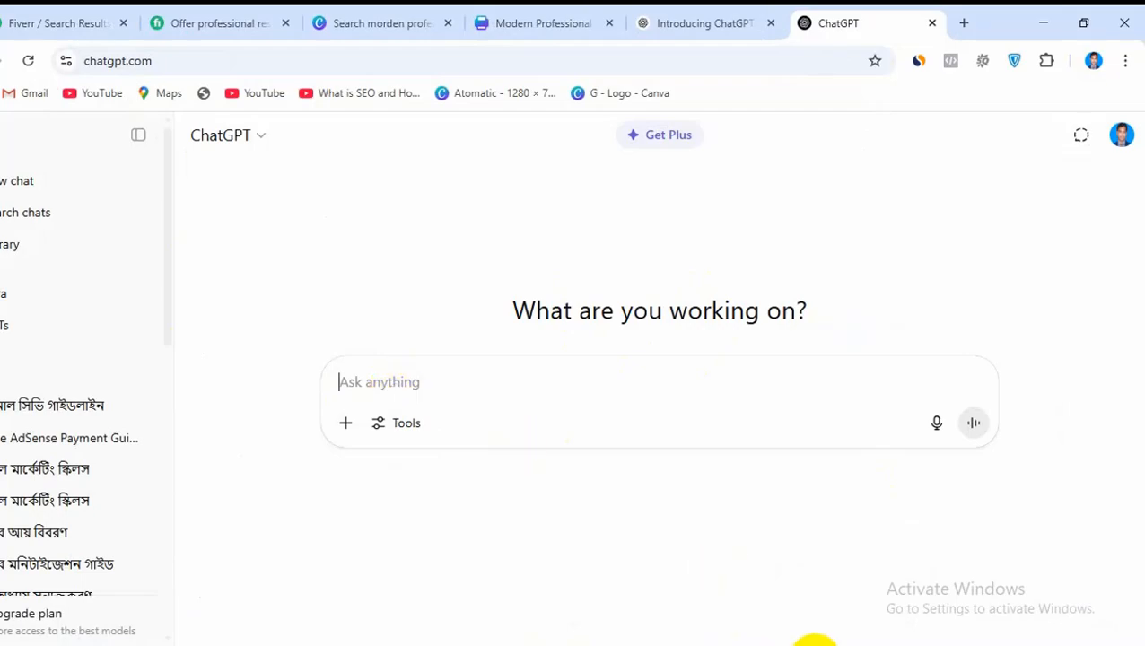
Switch to the Word document, copy the Bengali prompt asking for digital marketer skills for a professional CV, and return to ChatGPT
{"action": "left_click", "coordinate": [813, 644]}
{"action": "scroll", "coordinate": [650, 497], "scroll_direction": "down", "scroll_amount": 3}
{"action": "scroll", "coordinate": [650, 496], "scroll_direction": "down", "scroll_amount": 8}
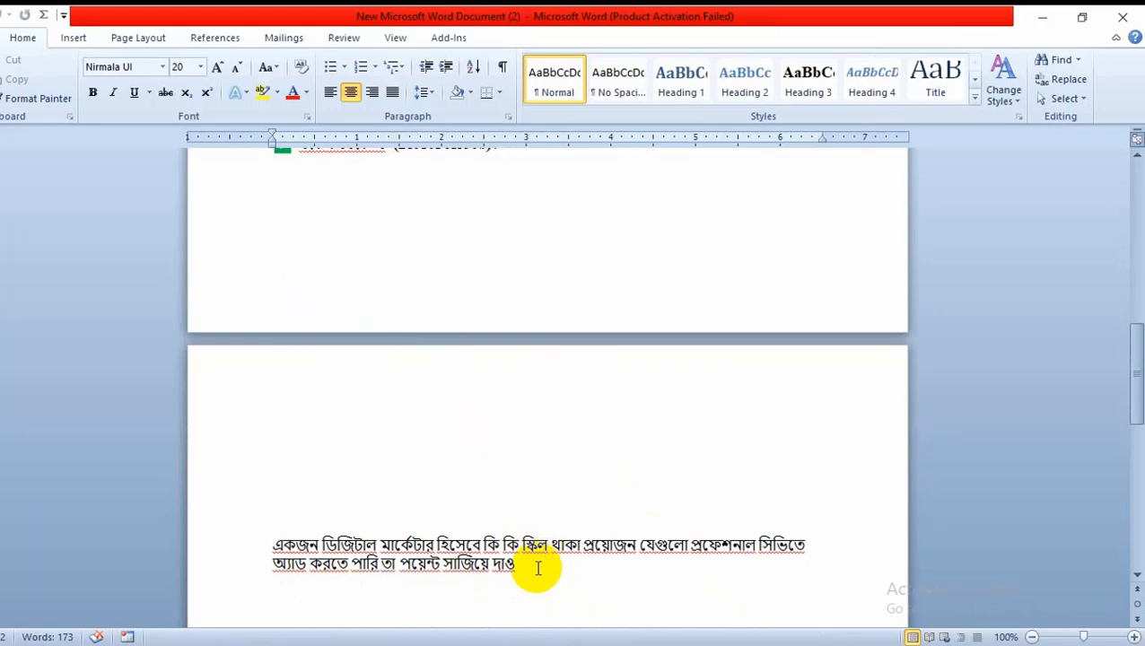
{"action": "scroll", "coordinate": [533, 567], "scroll_direction": "down", "scroll_amount": 5}
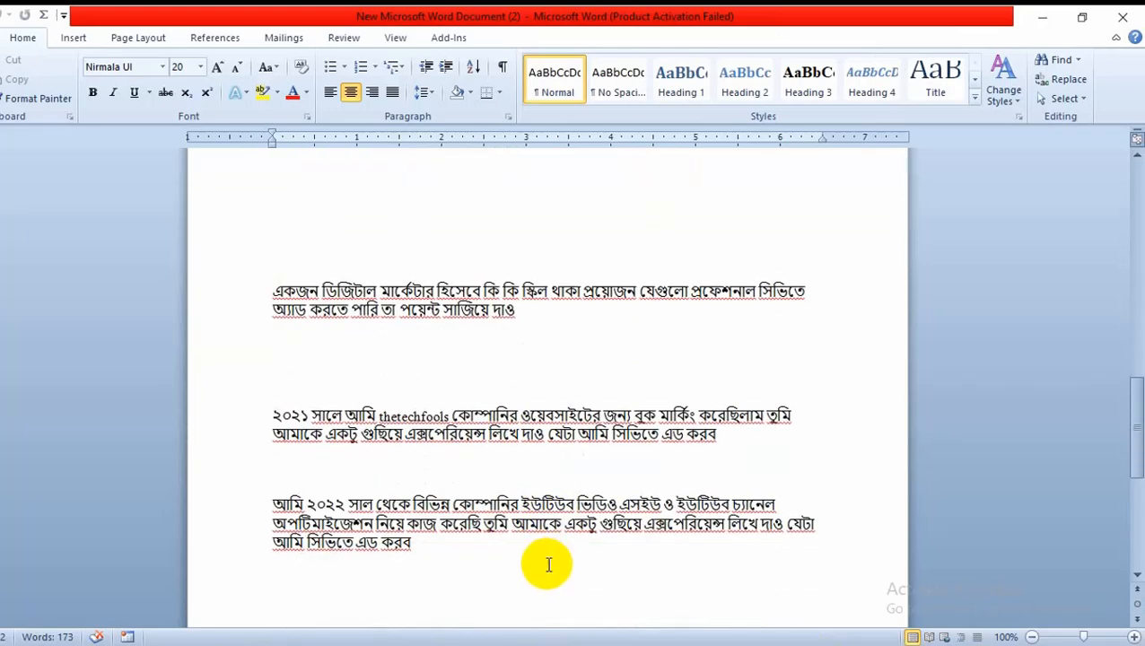
{"action": "scroll", "coordinate": [546, 565], "scroll_direction": "up", "scroll_amount": 5}
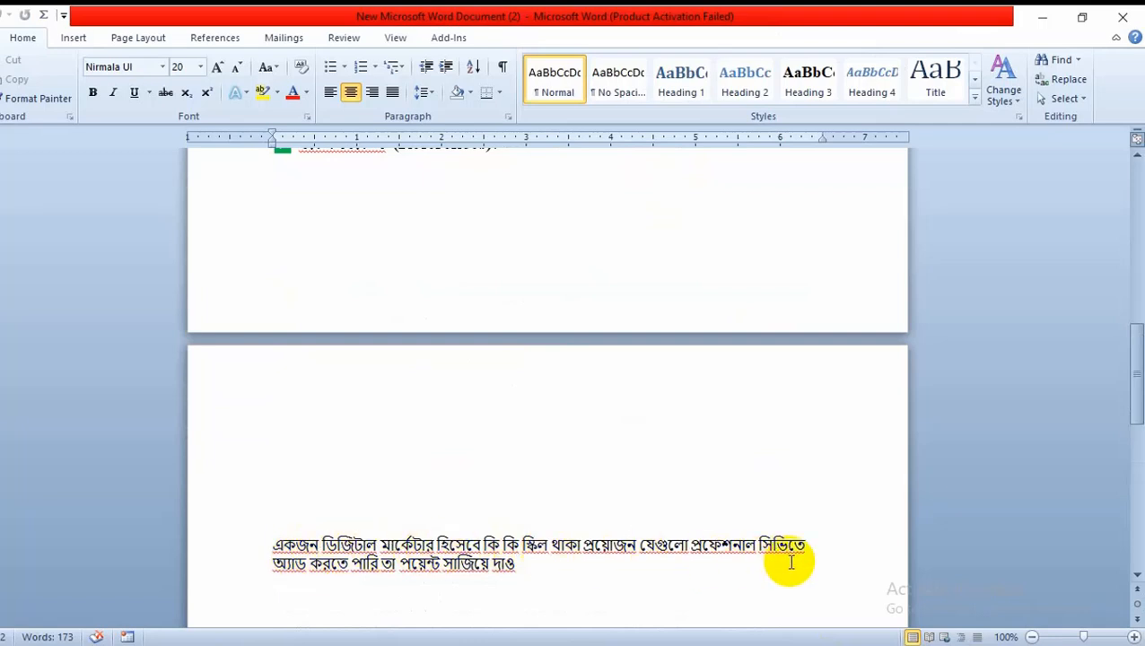
{"action": "left_click", "coordinate": [523, 564]}
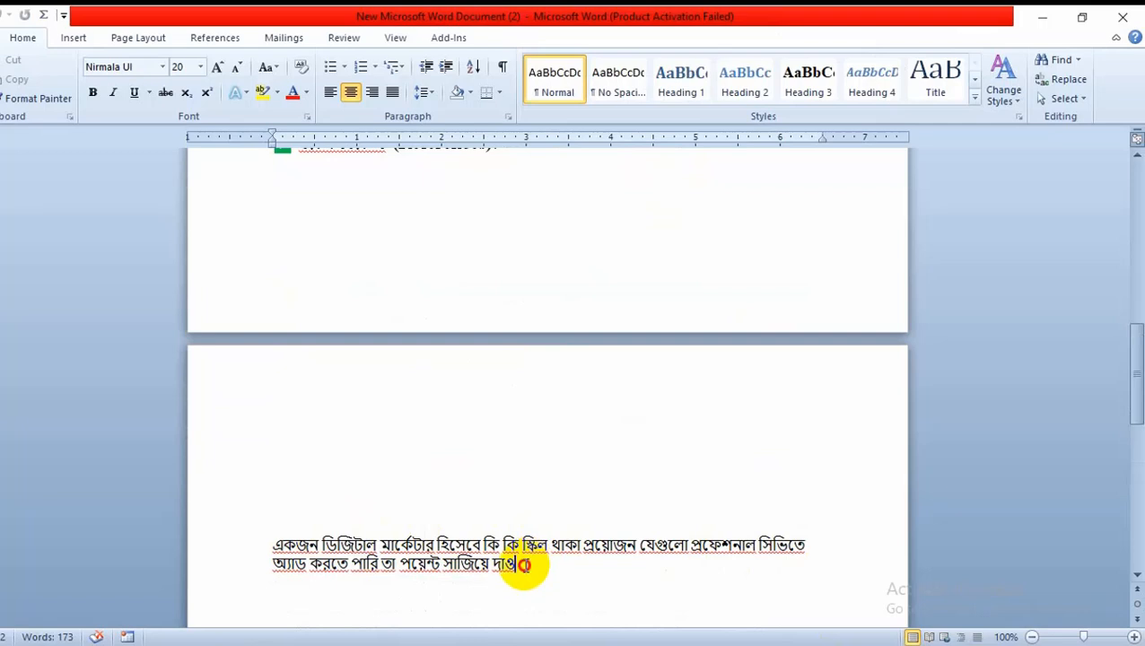
{"action": "left_click_drag", "start_coordinate": [523, 565], "coordinate": [266, 542]}
{"action": "scroll", "coordinate": [517, 412], "scroll_direction": "down", "scroll_amount": 1}
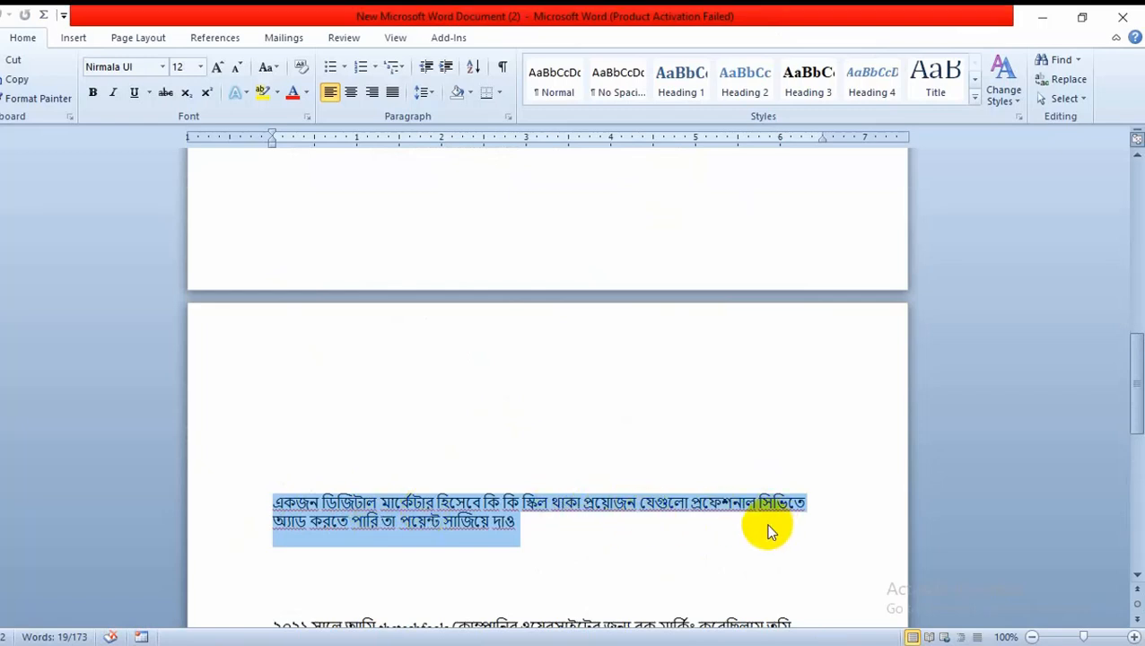
{"action": "right_click", "coordinate": [484, 518]}
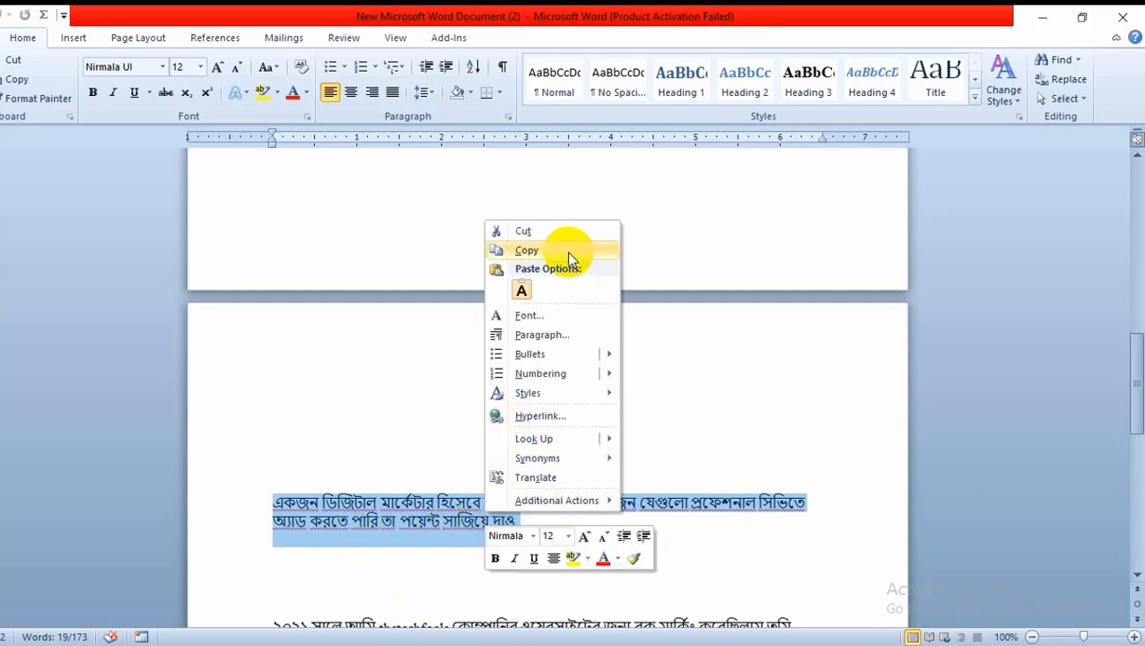
{"action": "left_click", "coordinate": [539, 250]}
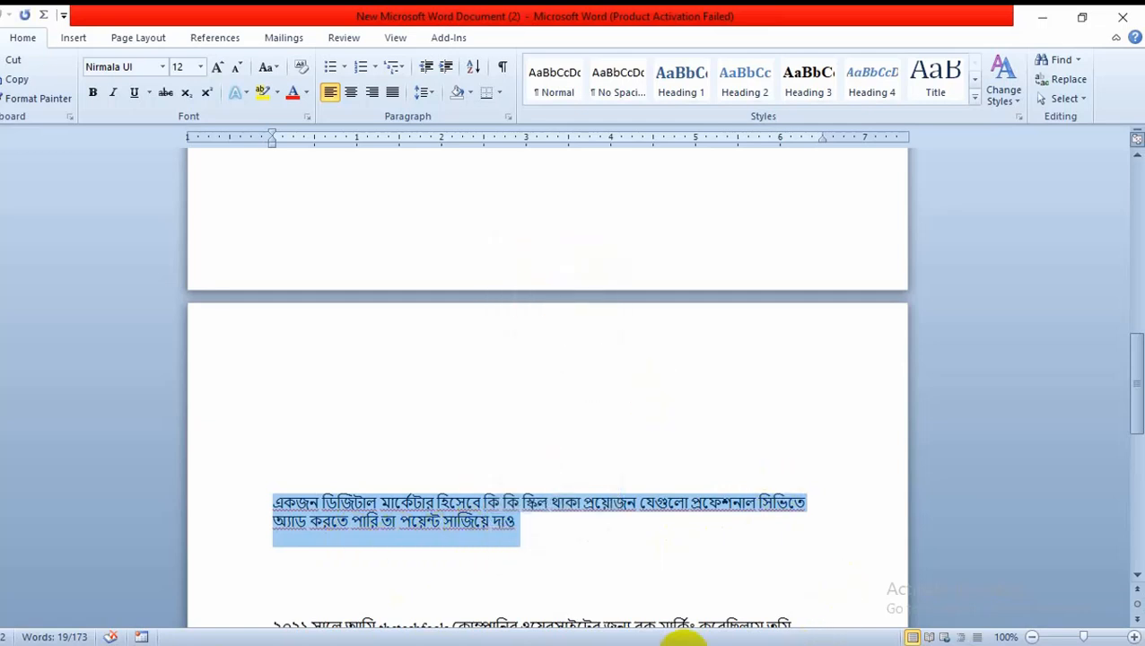
{"action": "left_click", "coordinate": [289, 645]}
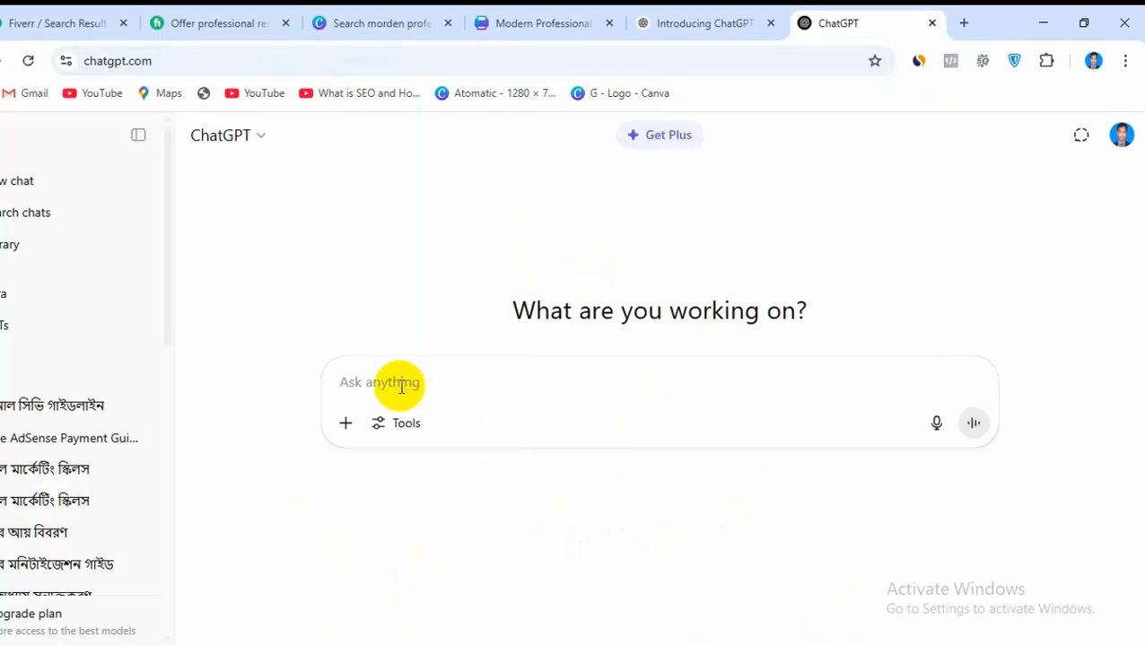
Paste the copied Bengali prompt about digital marketer skills for a CV into ChatGPT, send it and review the suggested skills
{"action": "right_click", "coordinate": [400, 386]}
{"action": "left_click", "coordinate": [427, 447]}
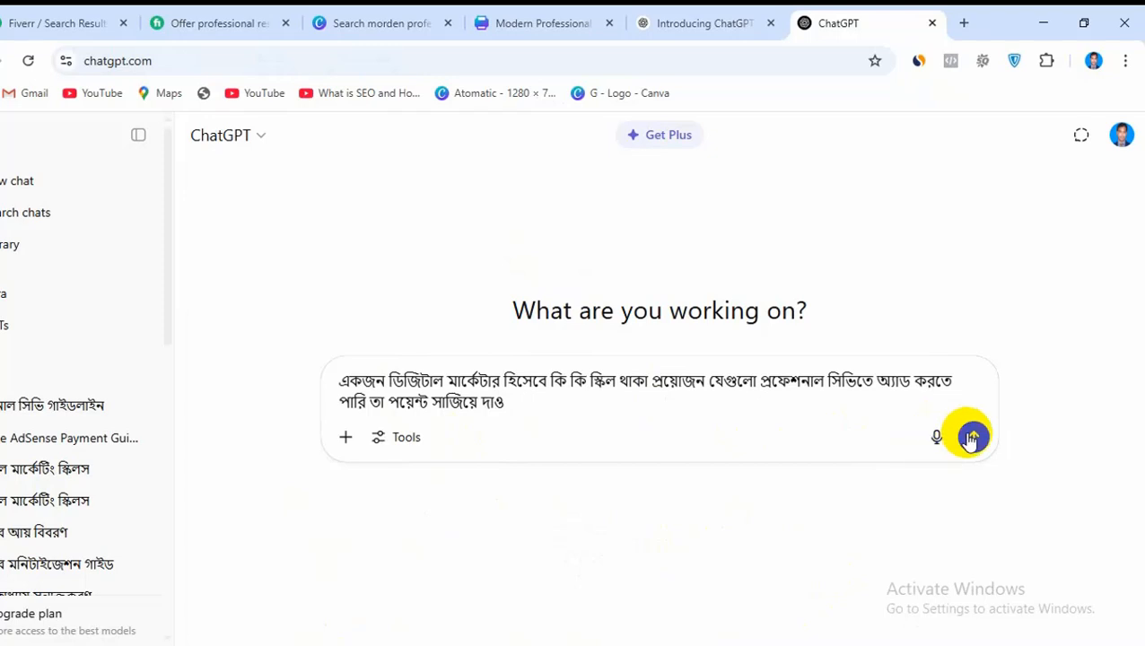
{"action": "left_click", "coordinate": [972, 429]}
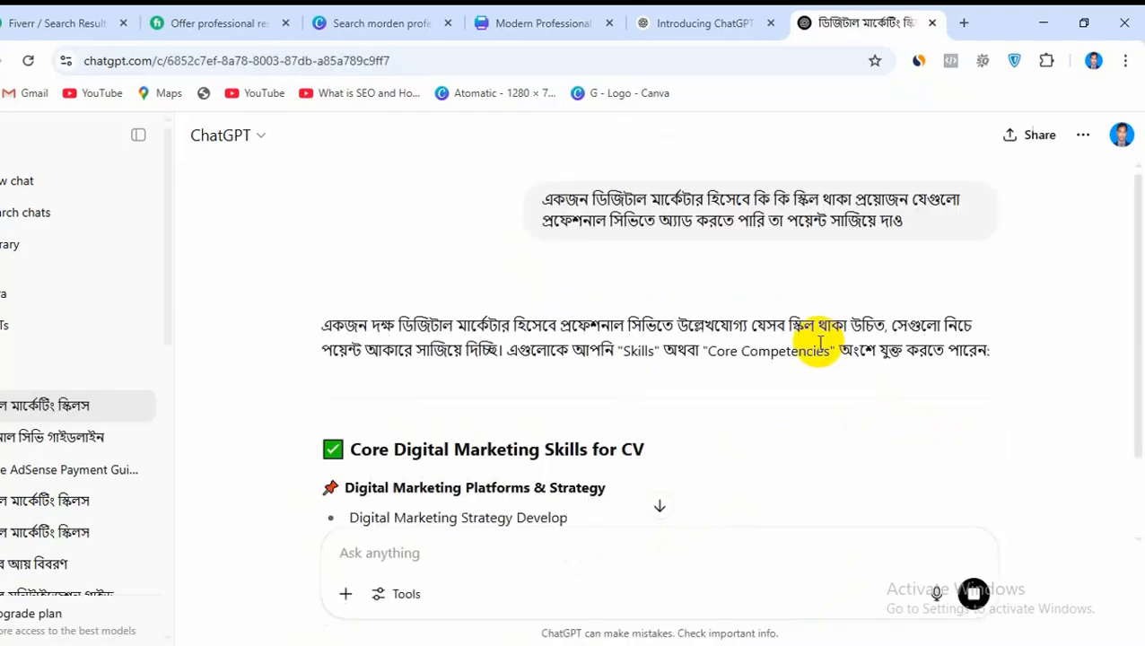
{"action": "scroll", "coordinate": [799, 342], "scroll_direction": "down", "scroll_amount": 2}
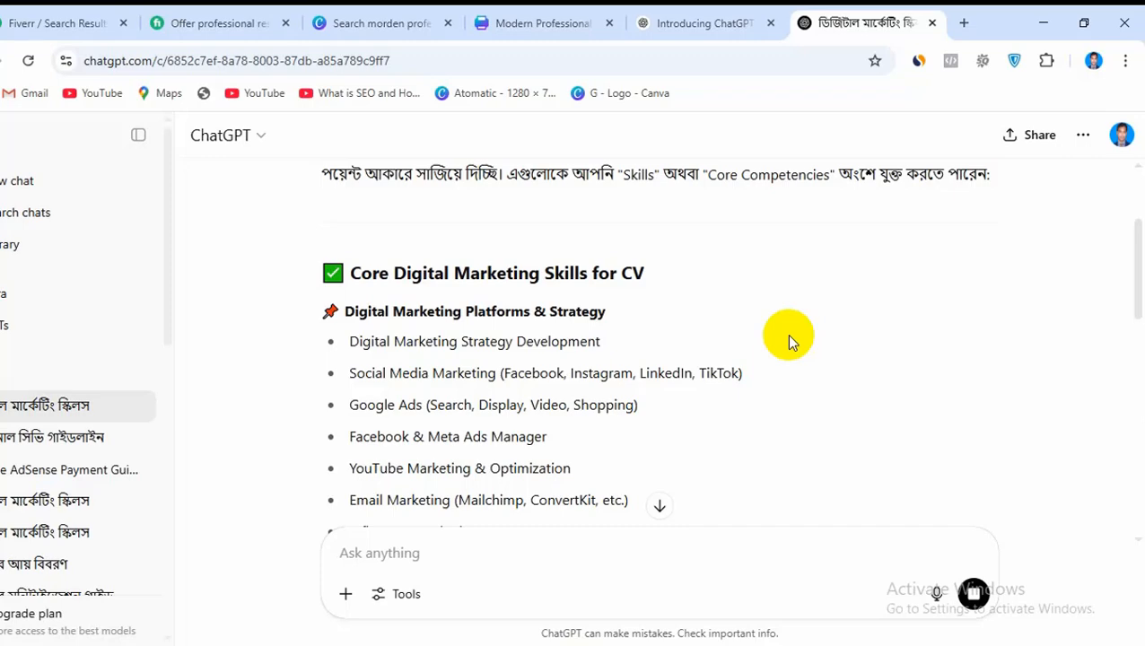
{"action": "scroll", "coordinate": [777, 341], "scroll_direction": "down", "scroll_amount": 4}
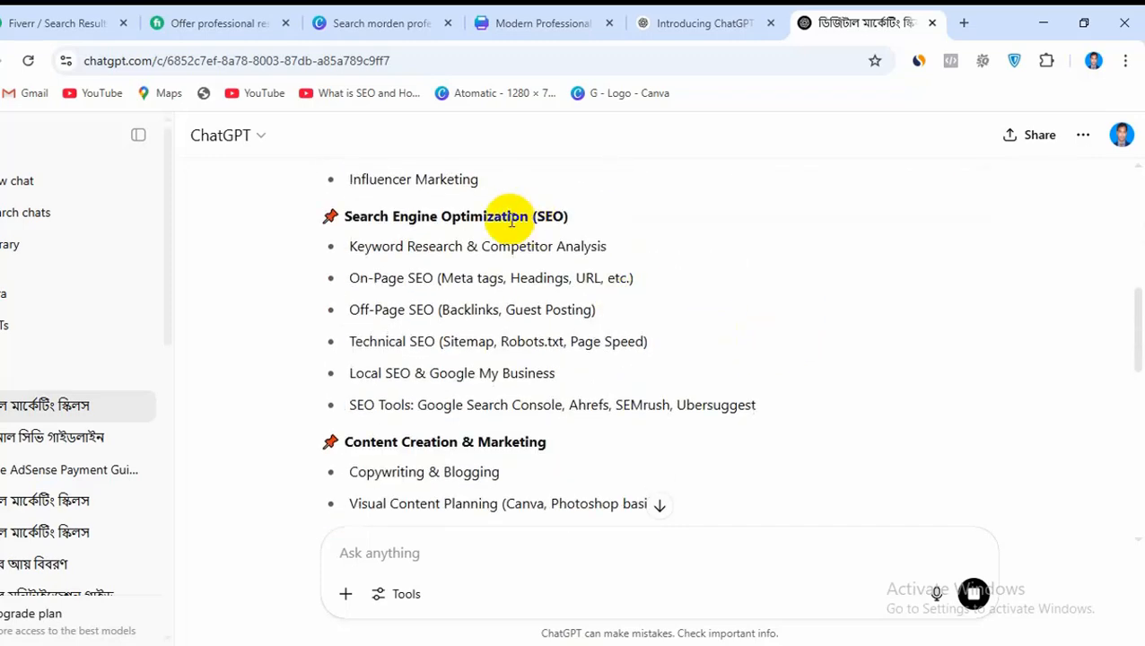
{"action": "scroll", "coordinate": [422, 421], "scroll_direction": "down", "scroll_amount": 6}
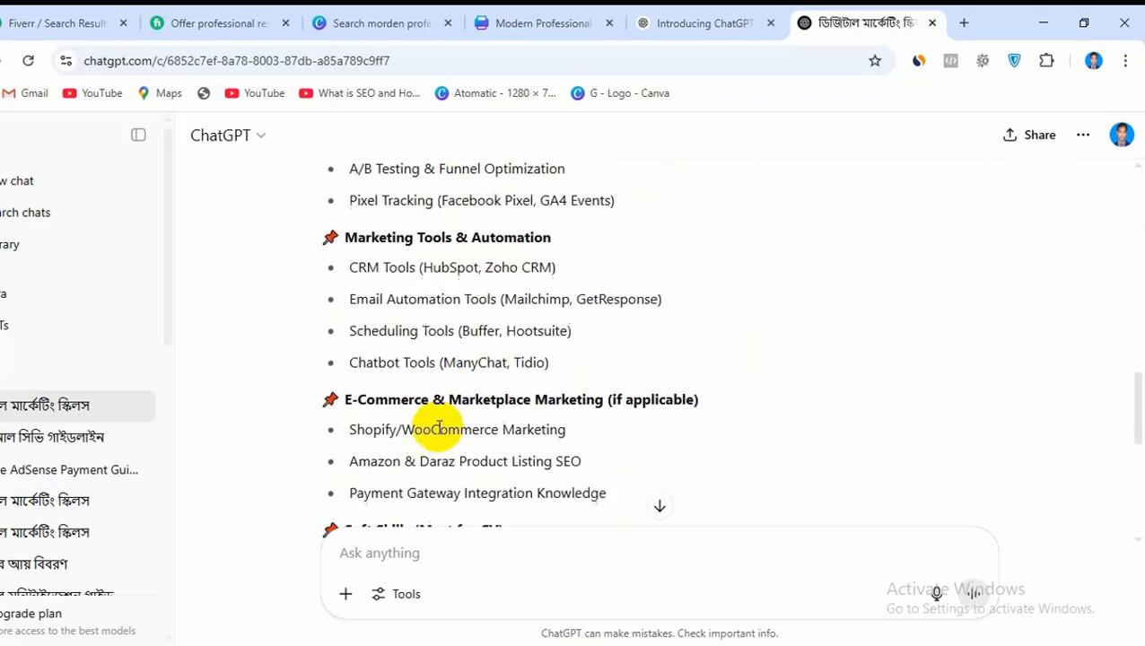
{"action": "scroll", "coordinate": [448, 422], "scroll_direction": "down", "scroll_amount": 5}
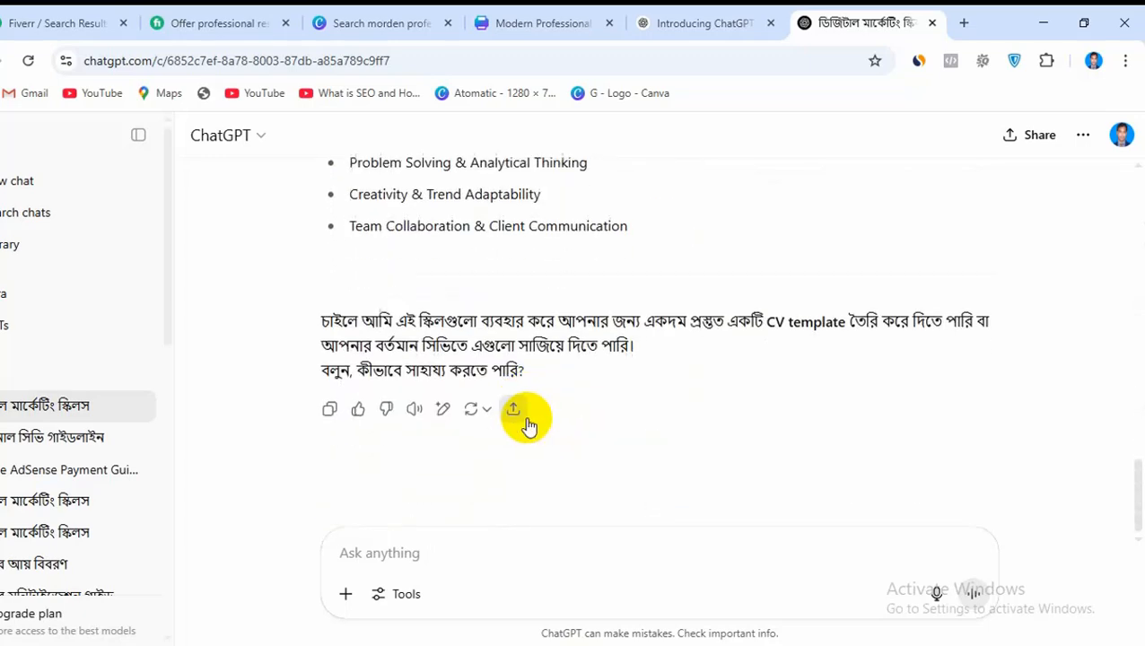
{"action": "scroll", "coordinate": [529, 420], "scroll_direction": "up", "scroll_amount": 15}
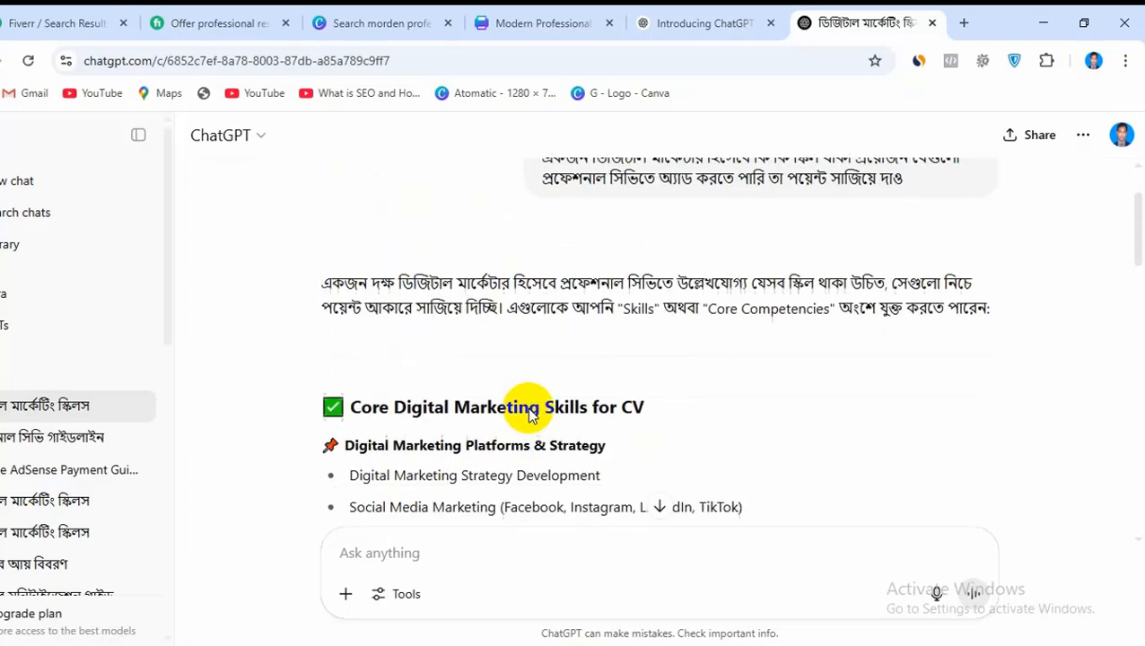
{"action": "scroll", "coordinate": [529, 412], "scroll_direction": "down", "scroll_amount": 2}
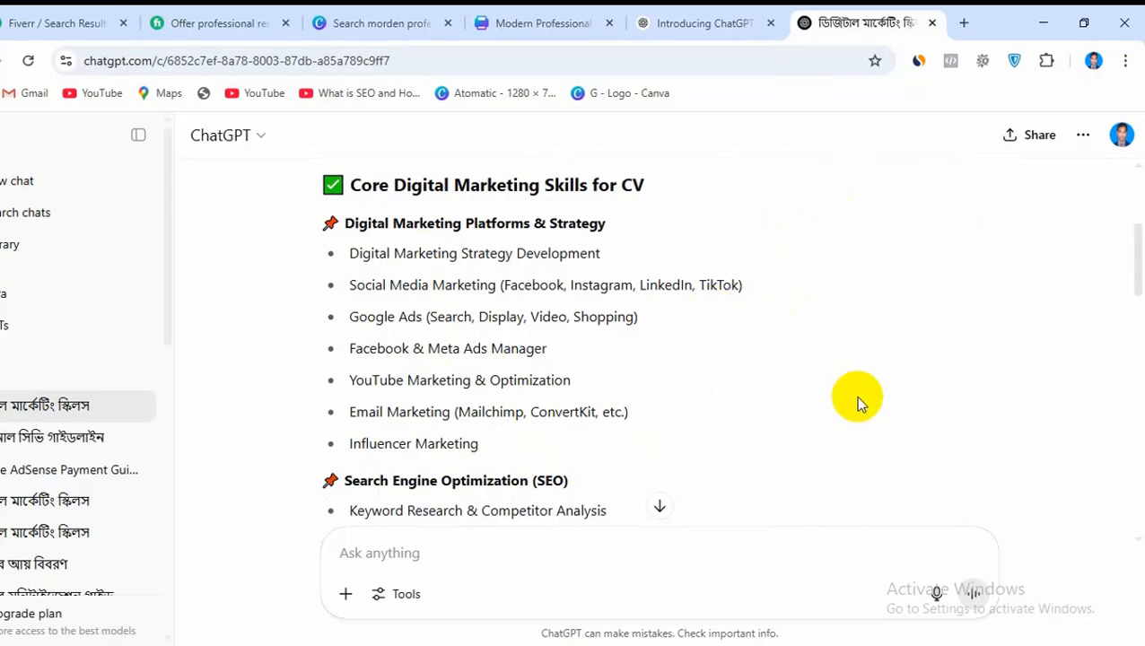
Check the About Me section of the Canva CV, then search for google translate in a new browser tab and open Google Translate
{"action": "left_click", "coordinate": [534, 21]}
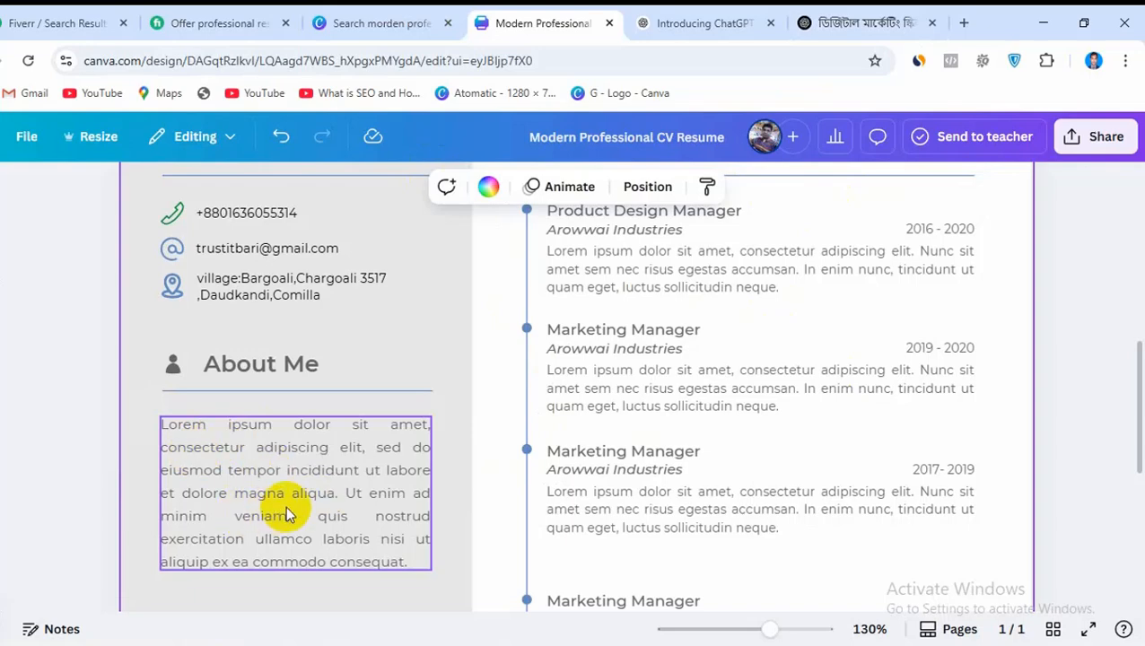
{"action": "left_click", "coordinate": [963, 22]}
{"action": "left_click", "coordinate": [500, 60]}
{"action": "left_click", "coordinate": [175, 133]}
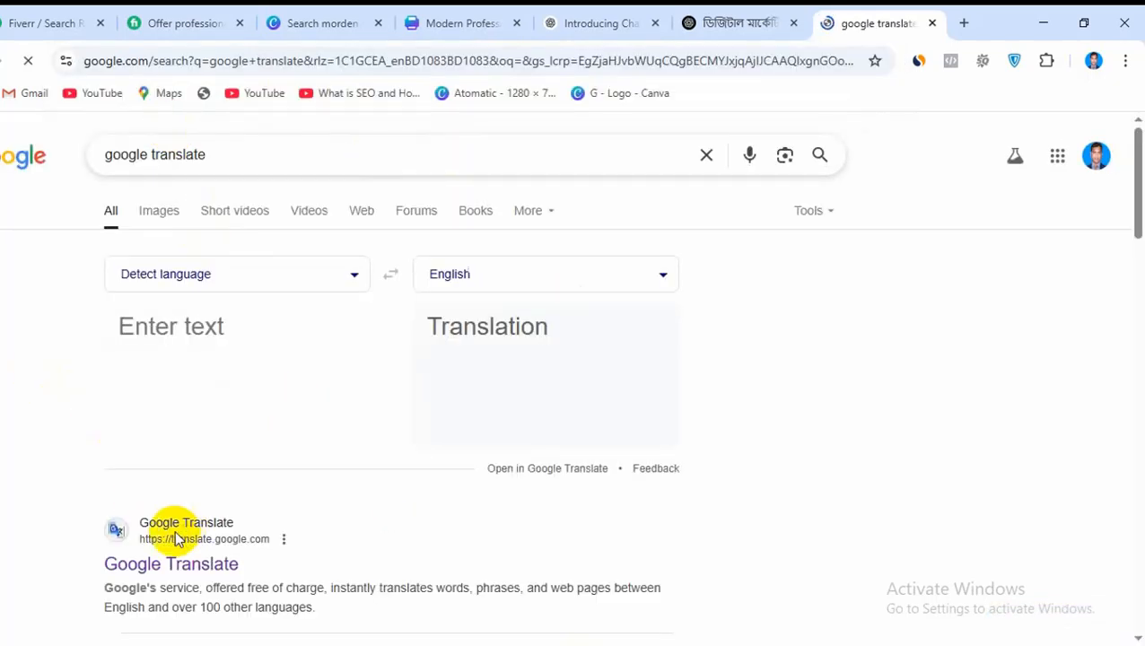
{"action": "left_click", "coordinate": [170, 564]}
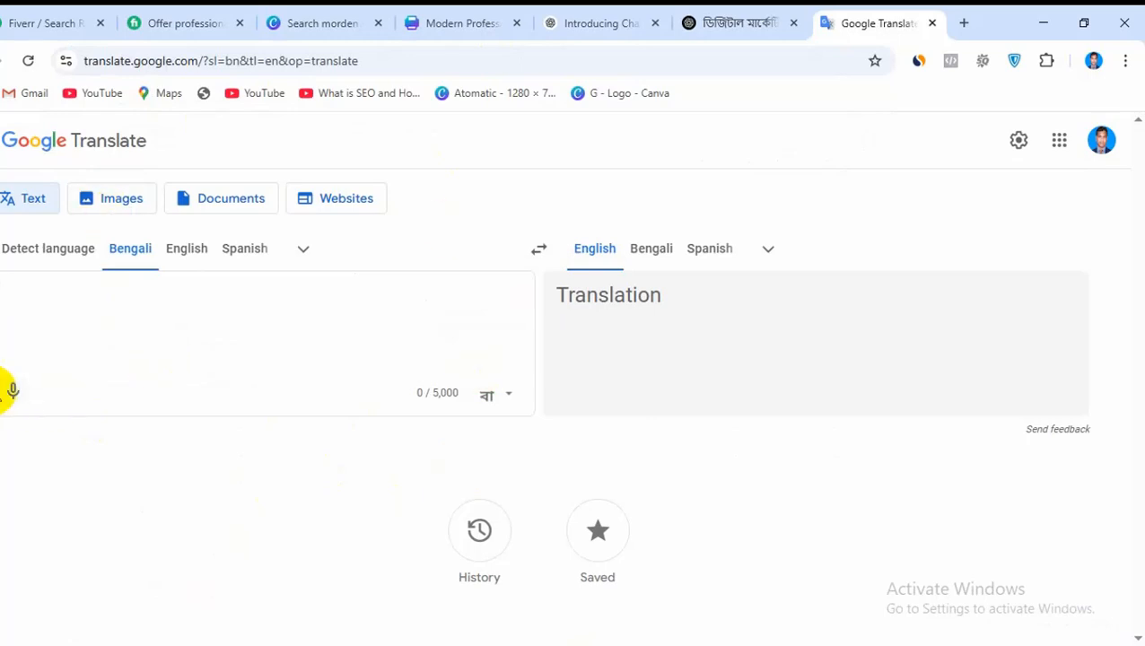
Dictate a Bengali prompt requesting a digital marketer and expert paragraph for the CV's About section, and delete the trailing word অর্থাৎ
{"action": "left_click", "coordinate": [12, 390]}
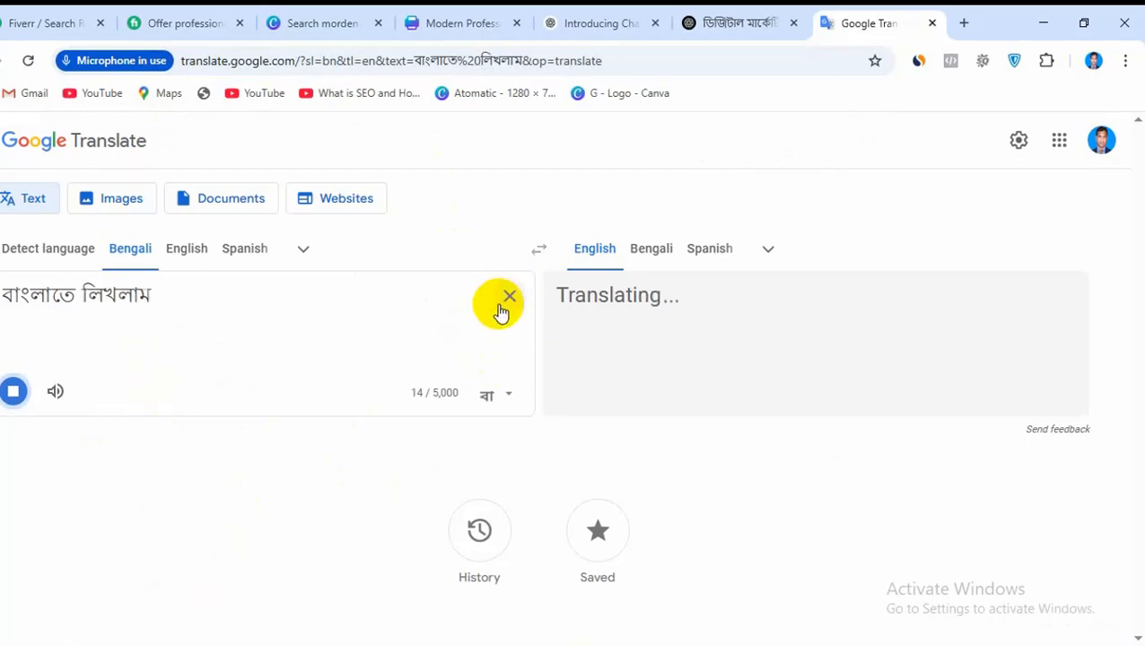
{"action": "left_click", "coordinate": [500, 310]}
{"action": "left_click", "coordinate": [12, 392]}
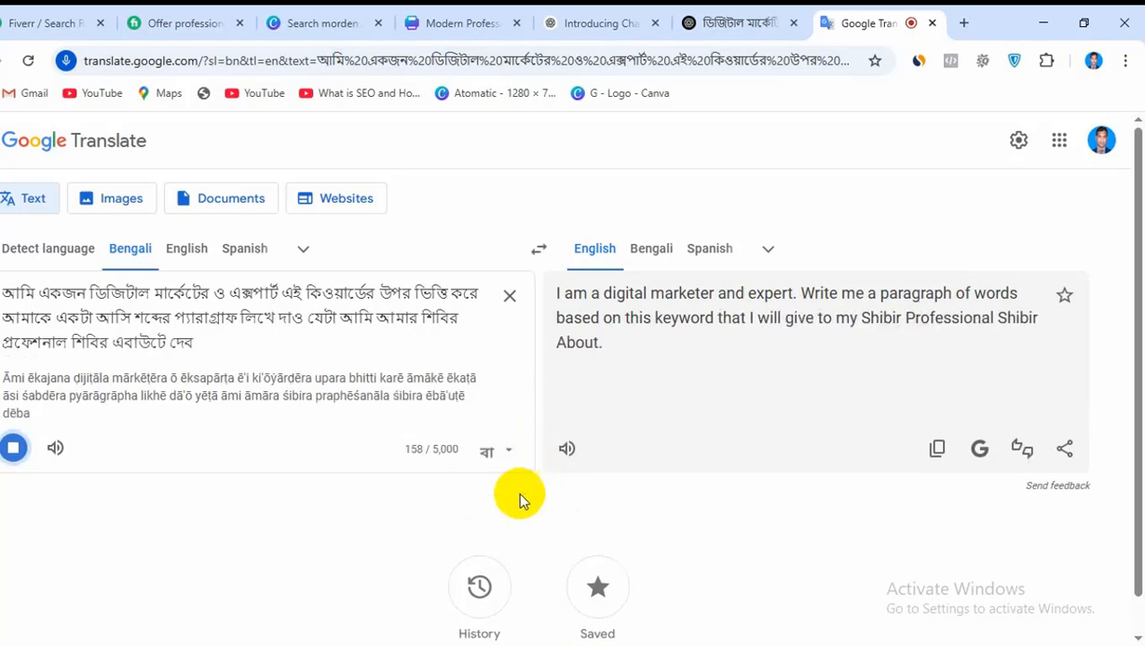
{"action": "left_click", "coordinate": [14, 447]}
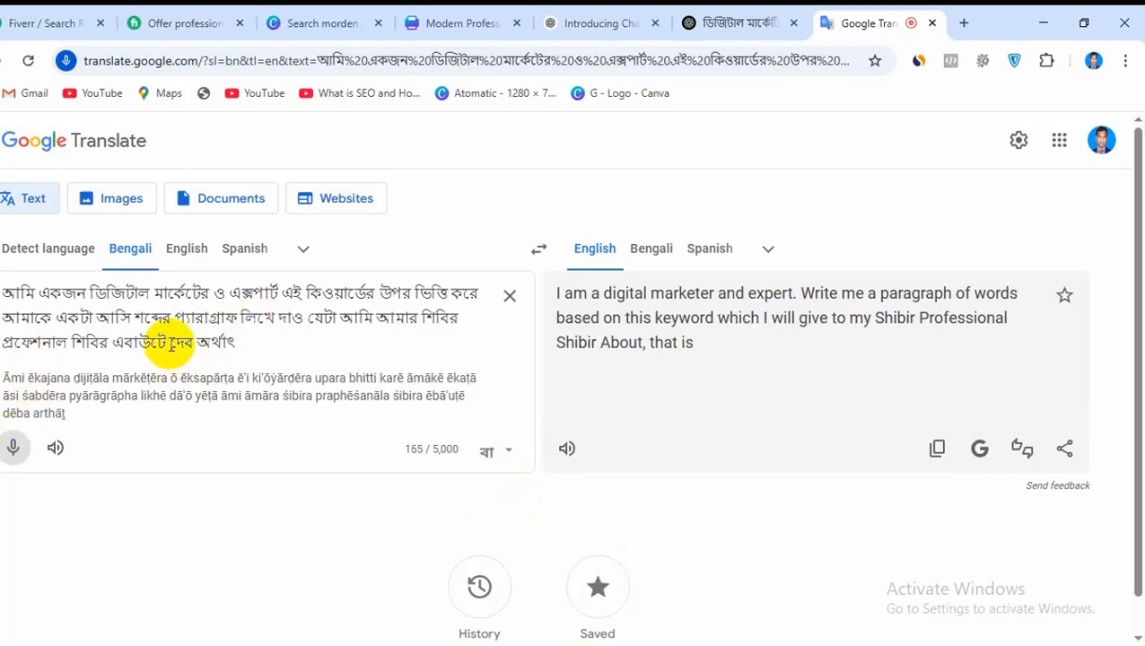
{"action": "left_click_drag", "start_coordinate": [171, 343], "coordinate": [240, 345]}
{"action": "left_click", "coordinate": [226, 345]}
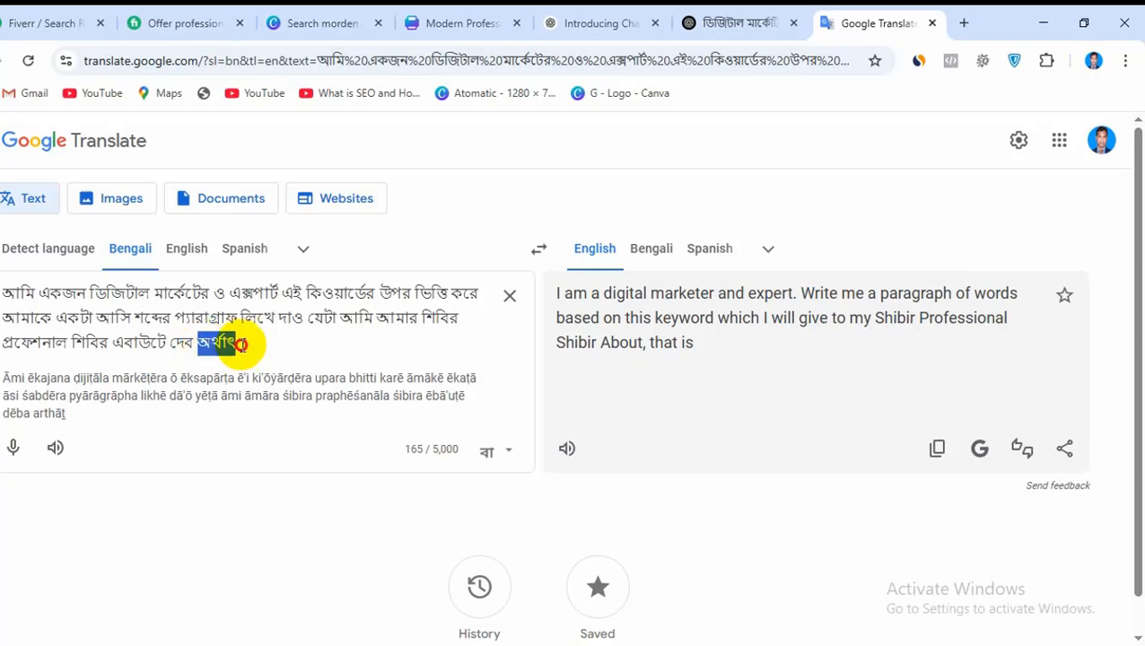
{"action": "key", "text": "BackSpace"}
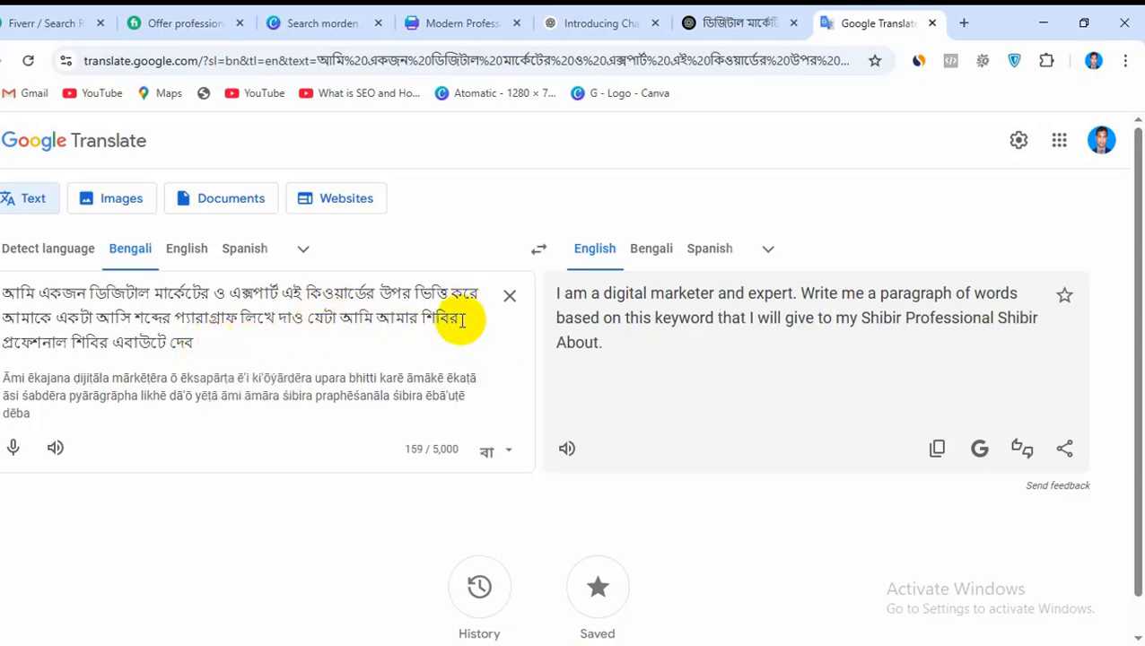
Replace the misheard word শিবির after আমার in the Bengali prompt with cv
{"action": "mouse_move", "coordinate": [460, 321]}
{"action": "left_mouse_down"}
{"action": "mouse_move", "coordinate": [430, 321]}
{"action": "mouse_move", "coordinate": [440, 317]}
{"action": "left_mouse_up"}
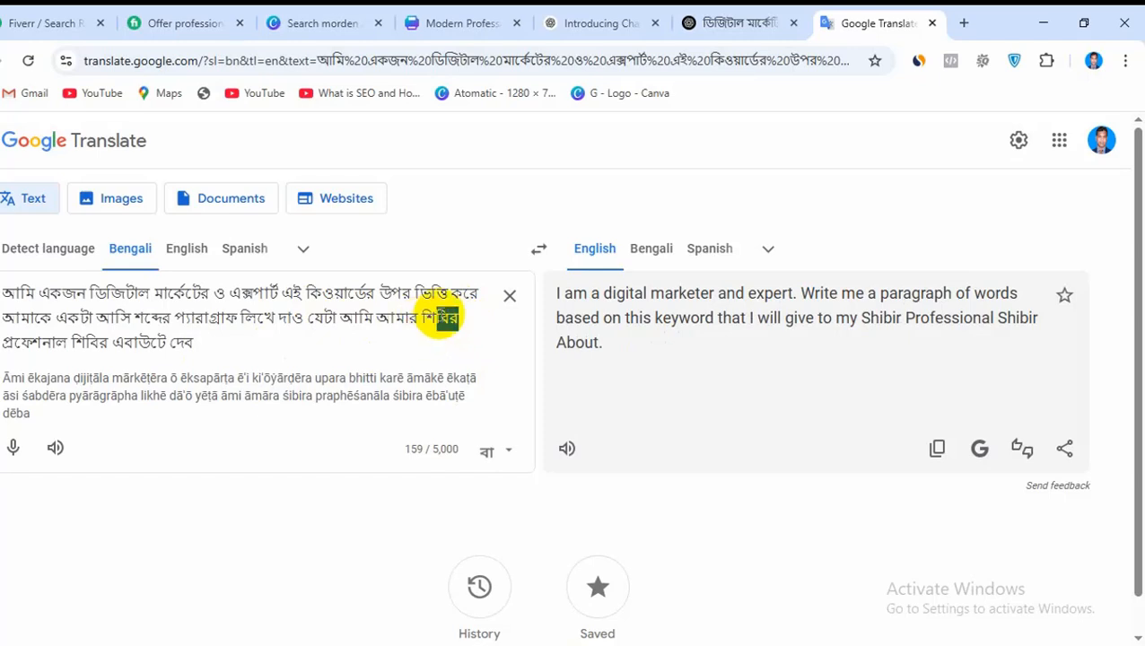
{"action": "type", "text": "cv"}
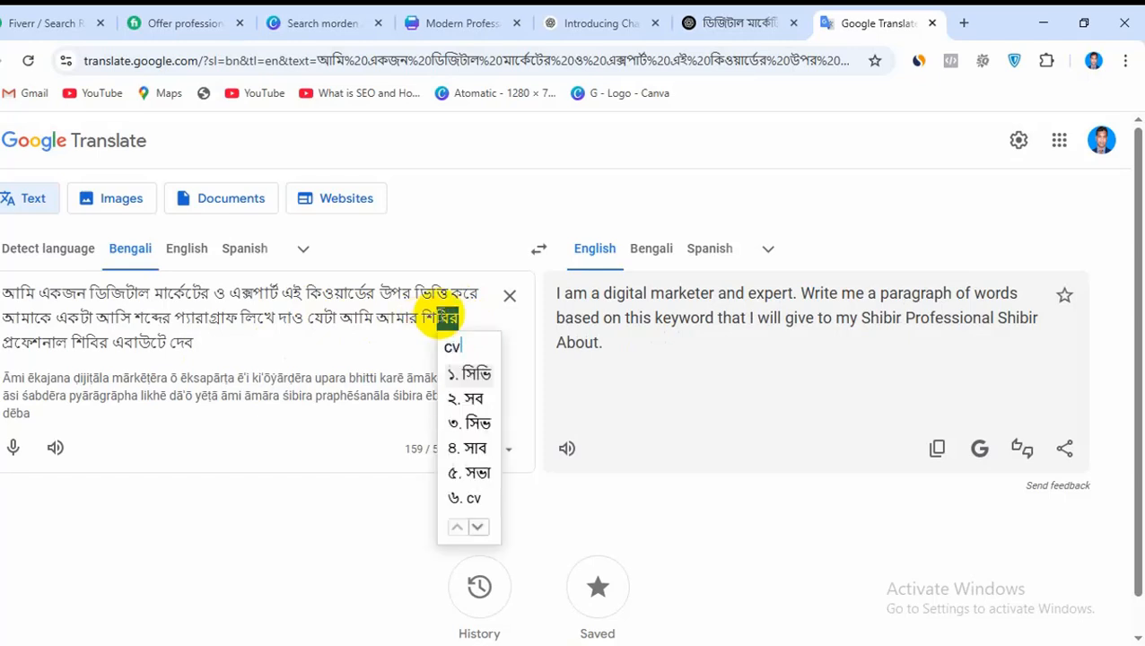
{"action": "left_click", "coordinate": [472, 503]}
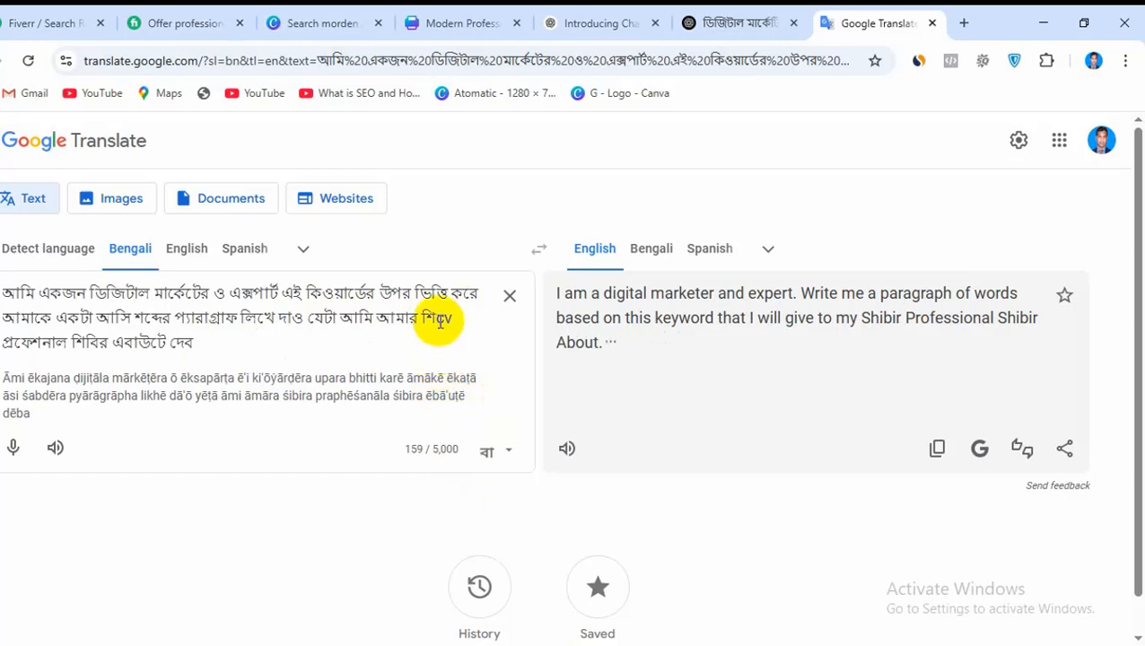
{"action": "key", "text": "BackSpace"}
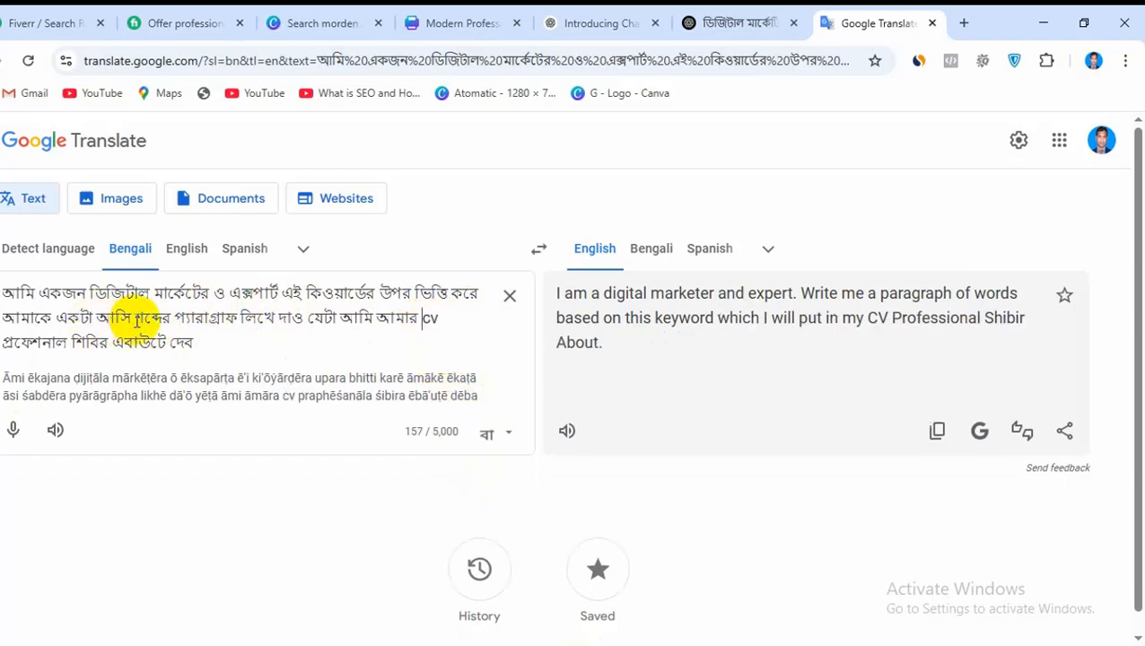
Replace the misheard word আসি in the Bengali prompt with ৮০ to request an 80-word paragraph
{"action": "left_click_drag", "start_coordinate": [136, 320], "coordinate": [103, 321]}
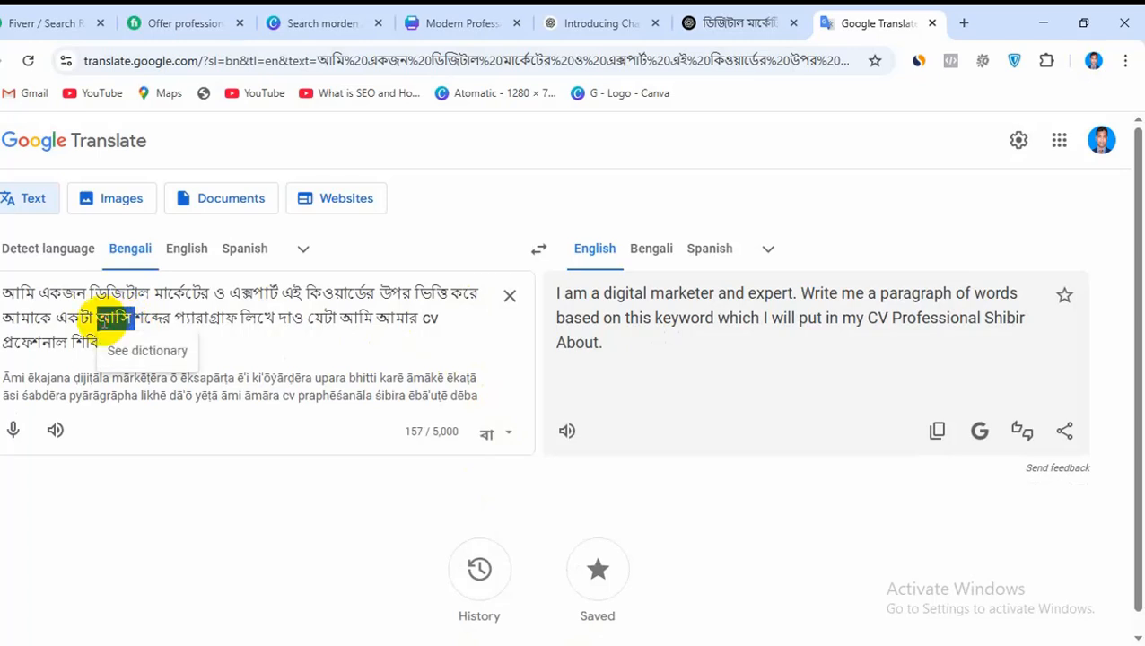
{"action": "key", "text": "BackSpace"}
{"action": "type", "text": "৮"}
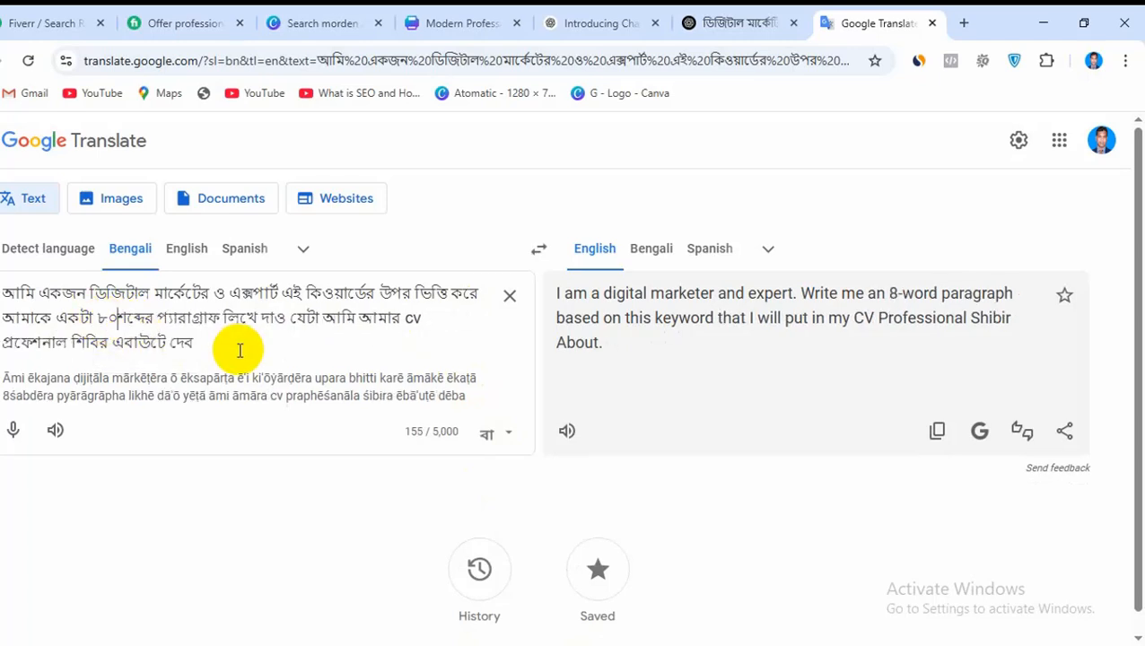
{"action": "type", "text": "০"}
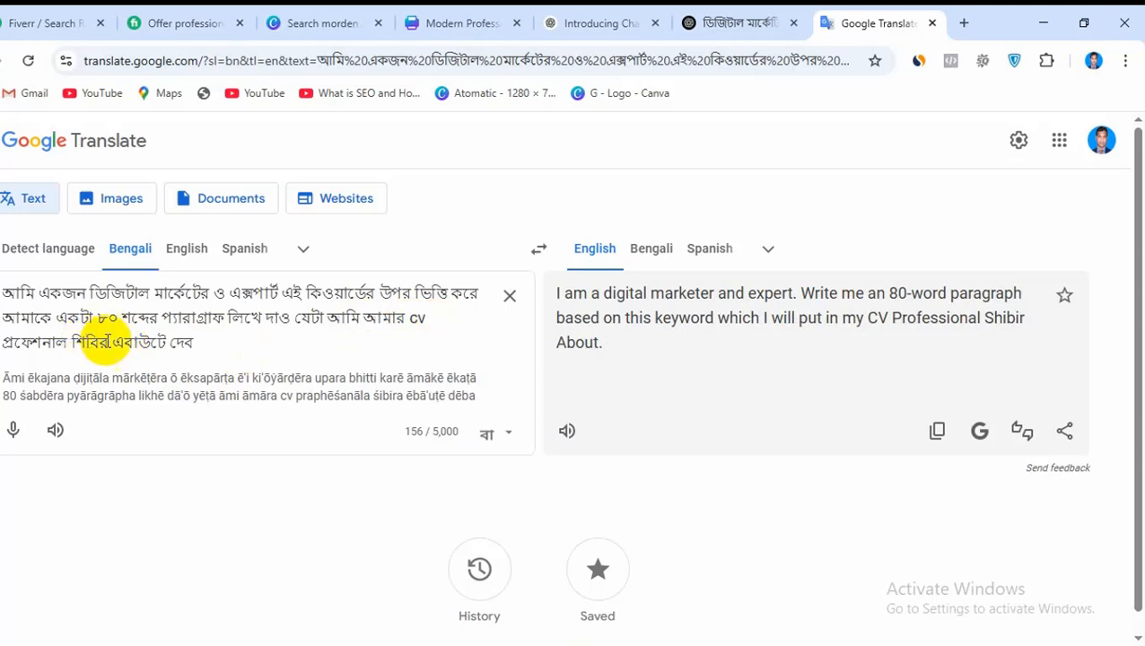
Replace the remaining misheard word শিবির after প্রফেশনাল in the Bengali prompt with সিভি
{"action": "left_click_drag", "start_coordinate": [199, 341], "coordinate": [184, 340]}
{"action": "left_click_drag", "start_coordinate": [110, 342], "coordinate": [70, 342]}
{"action": "type", "text": "c"}
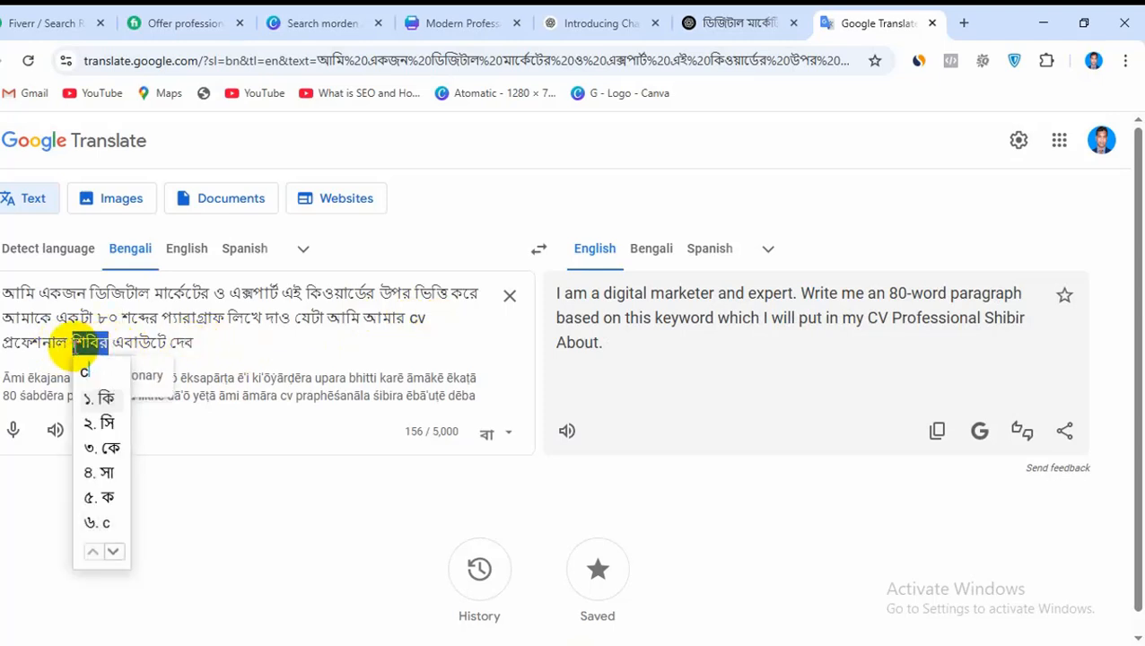
{"action": "type", "text": "v"}
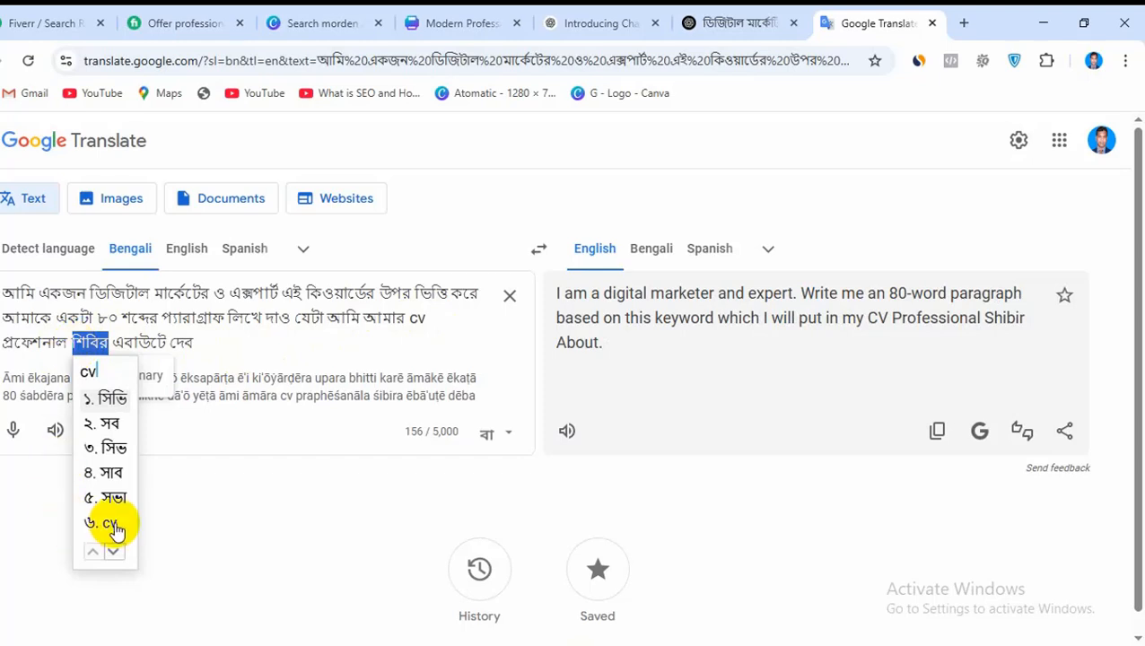
{"action": "left_click", "coordinate": [110, 399]}
Copy the corrected Bengali prompt into the ChatGPT conversation, send it and review the generated About Me paragraph
{"action": "left_click_drag", "start_coordinate": [196, 343], "coordinate": [5, 294]}
{"action": "key", "text": "ctrl+c"}
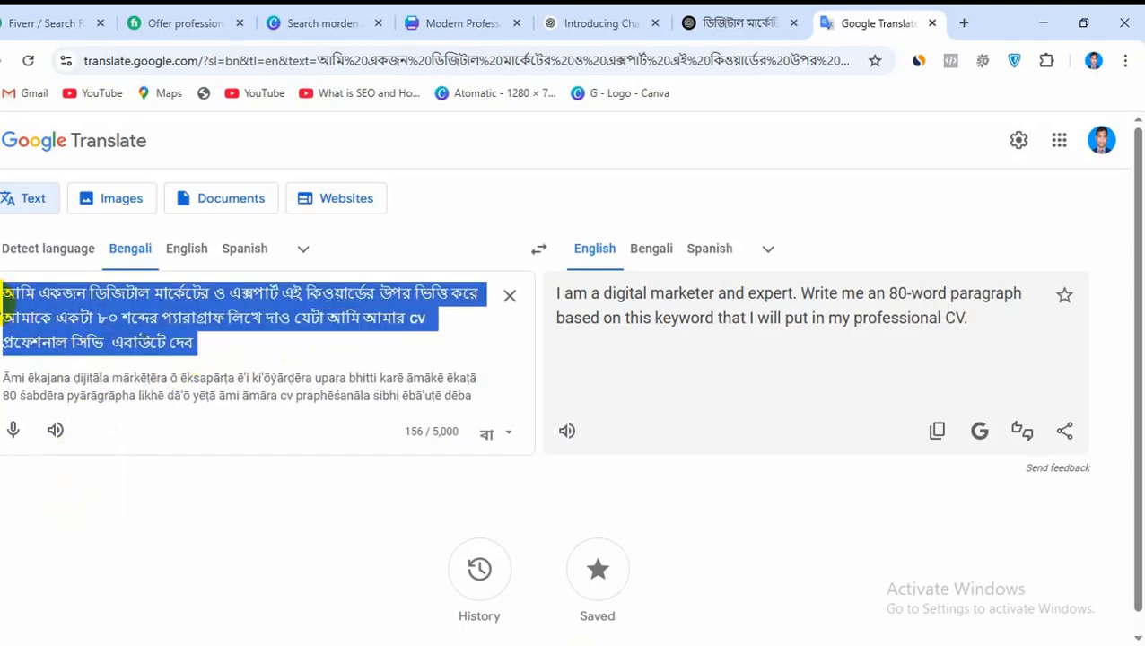
{"action": "right_click", "coordinate": [61, 323]}
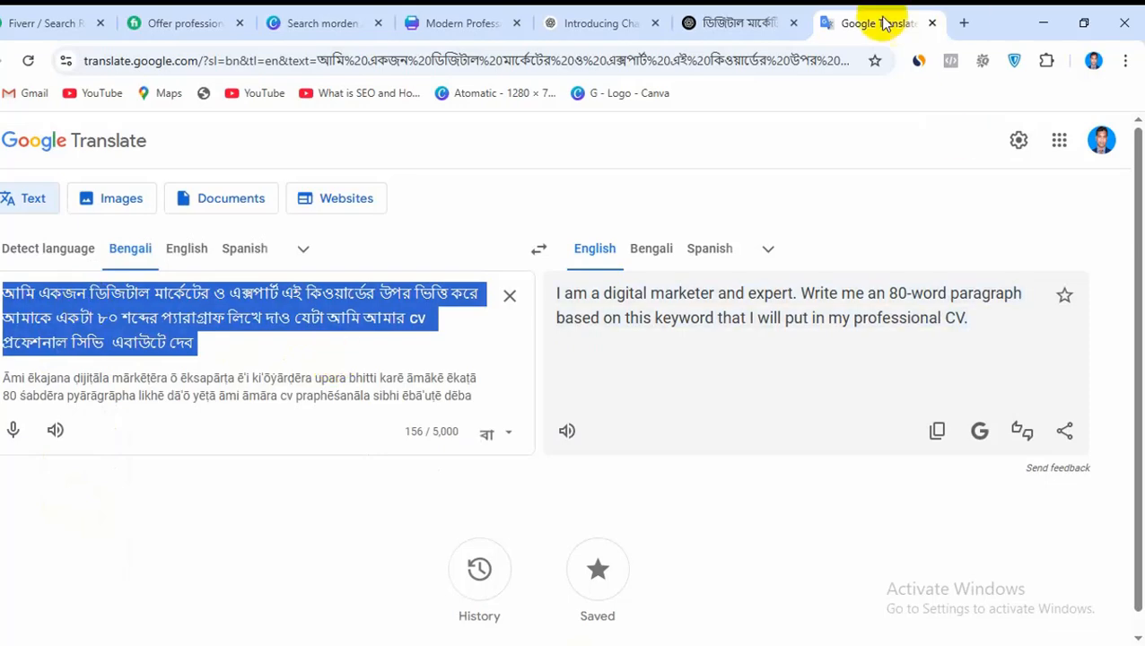
{"action": "left_click", "coordinate": [718, 25]}
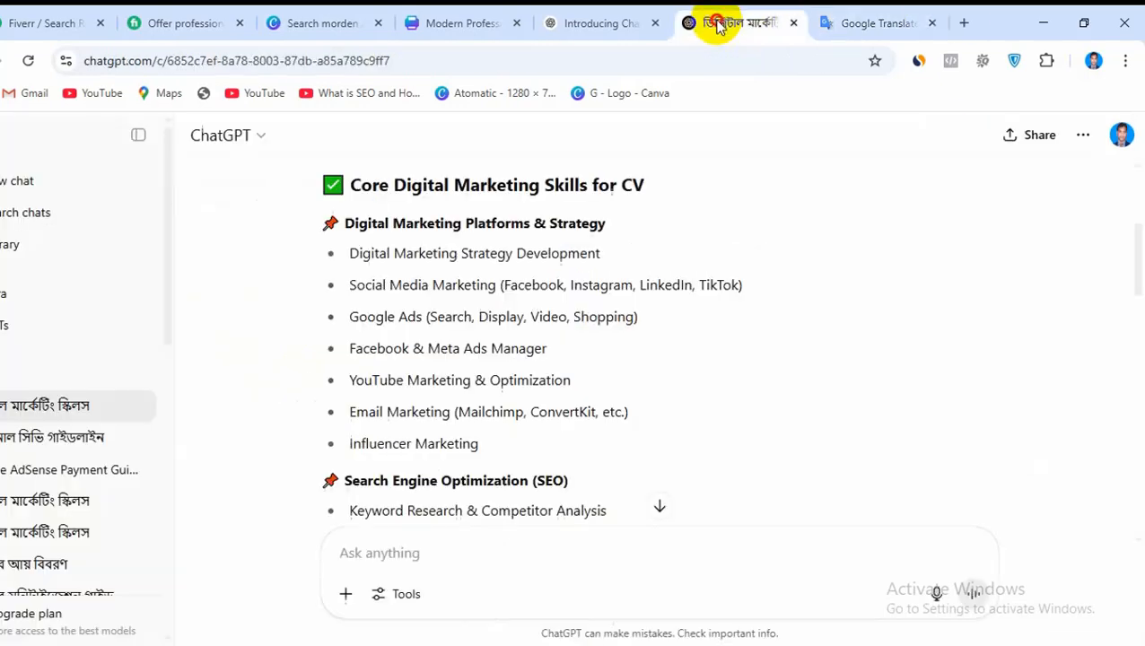
{"action": "right_click", "coordinate": [376, 556]}
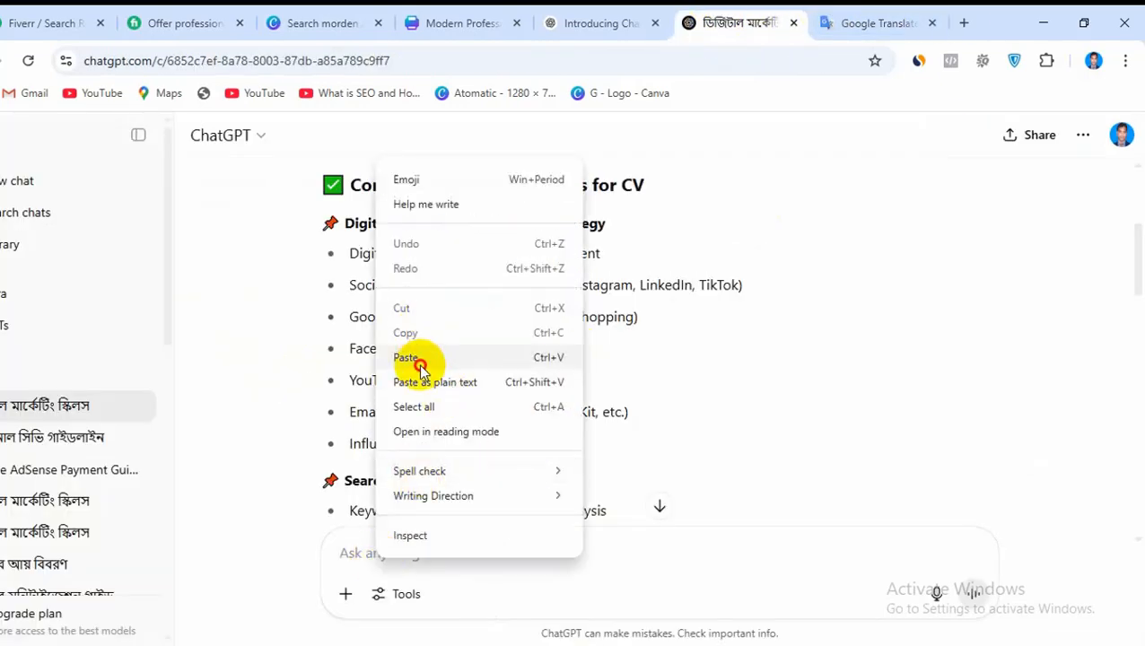
{"action": "left_click", "coordinate": [416, 361]}
{"action": "left_click", "coordinate": [975, 596]}
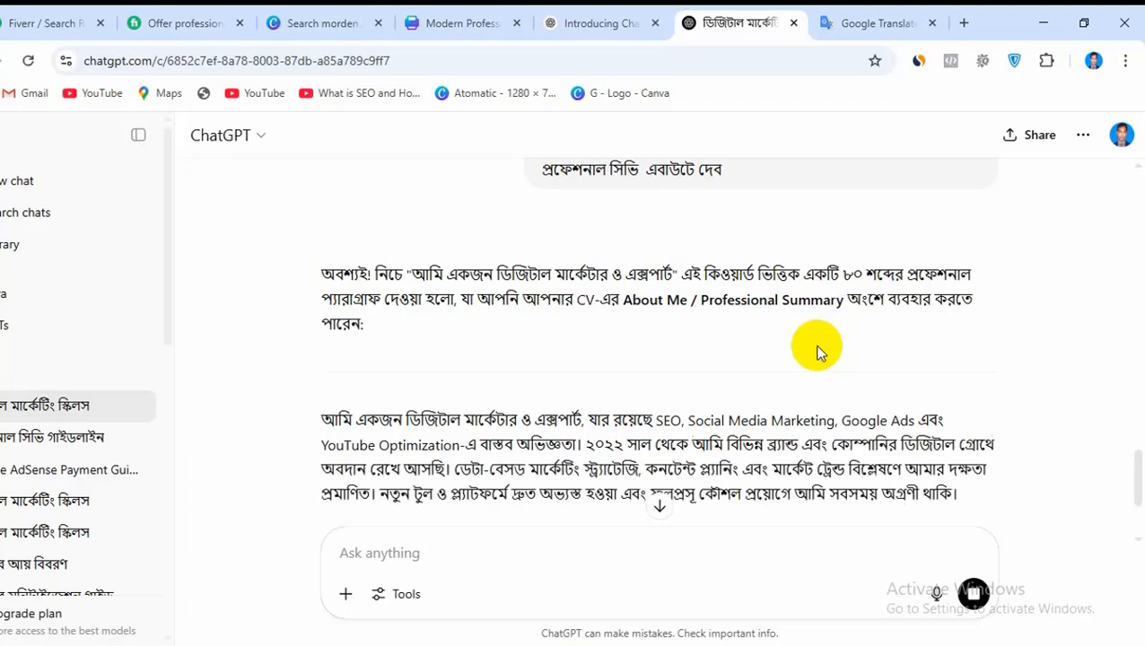
{"action": "scroll", "coordinate": [817, 350], "scroll_direction": "down", "scroll_amount": 3}
{"action": "left_click", "coordinate": [415, 452]}
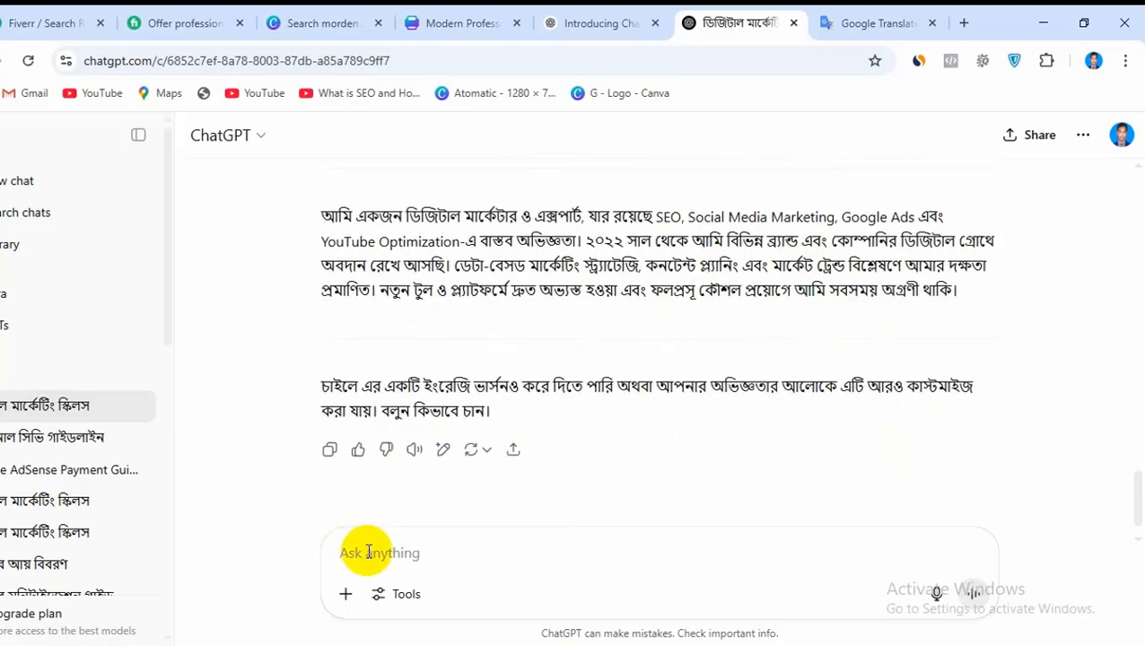
Switch to Google Translate, clear the old Bengali prompt and dictate প্যারাগ্রাফটা ইংরেজি ভাষায় লিখে দাও in its place
{"action": "left_click", "coordinate": [912, 14]}
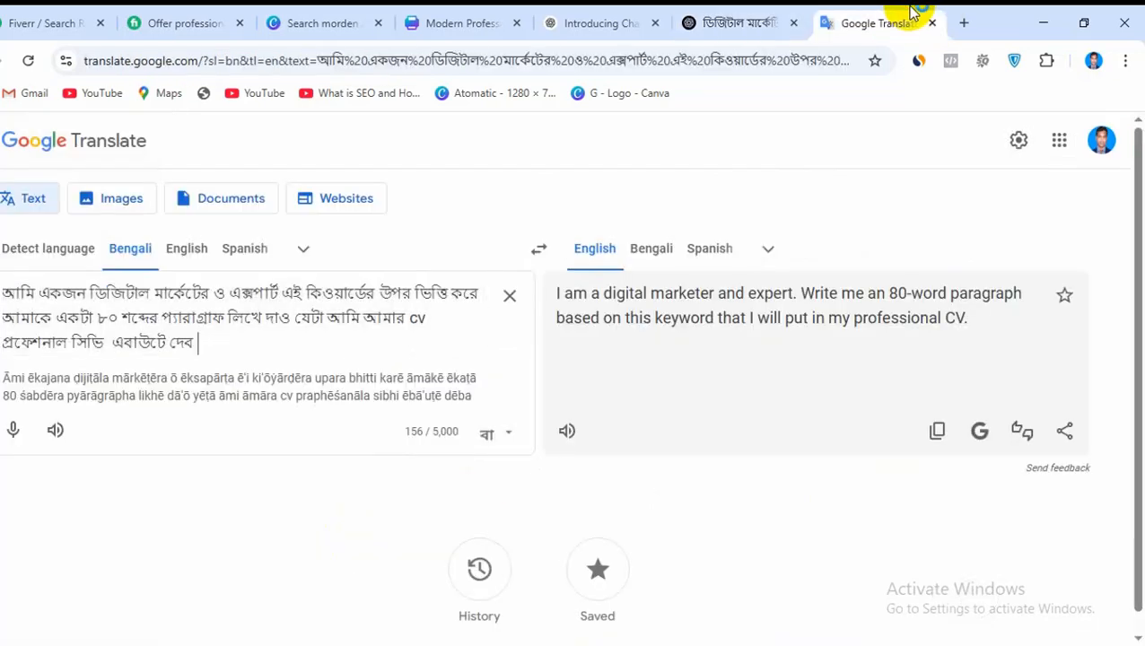
{"action": "left_click", "coordinate": [511, 302]}
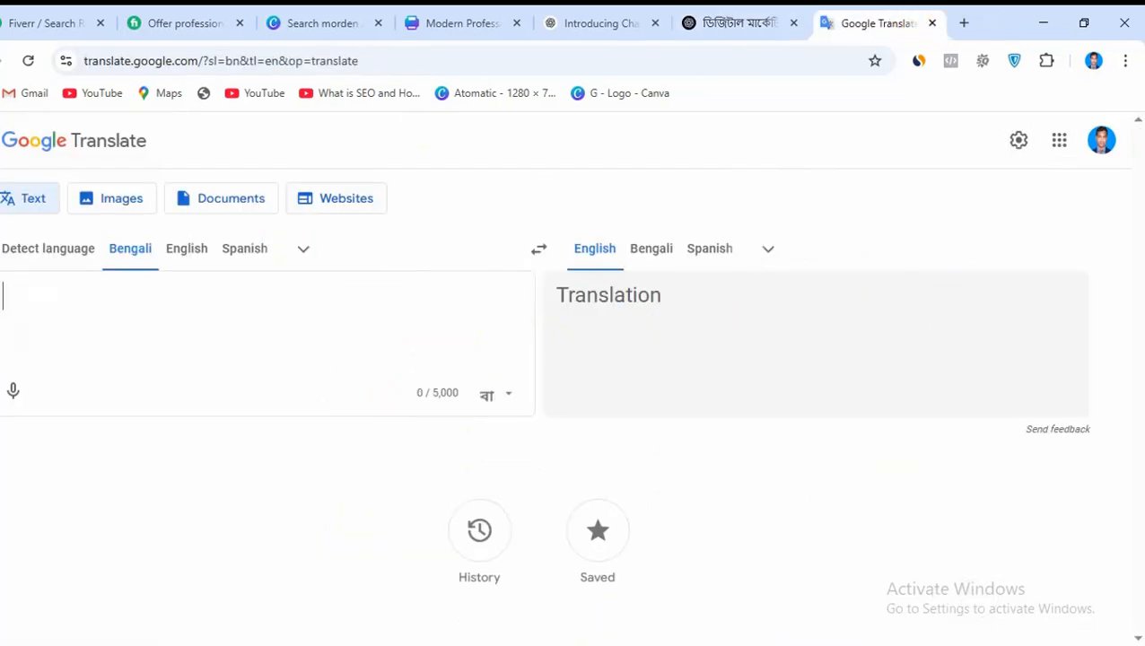
{"action": "left_click", "coordinate": [13, 391]}
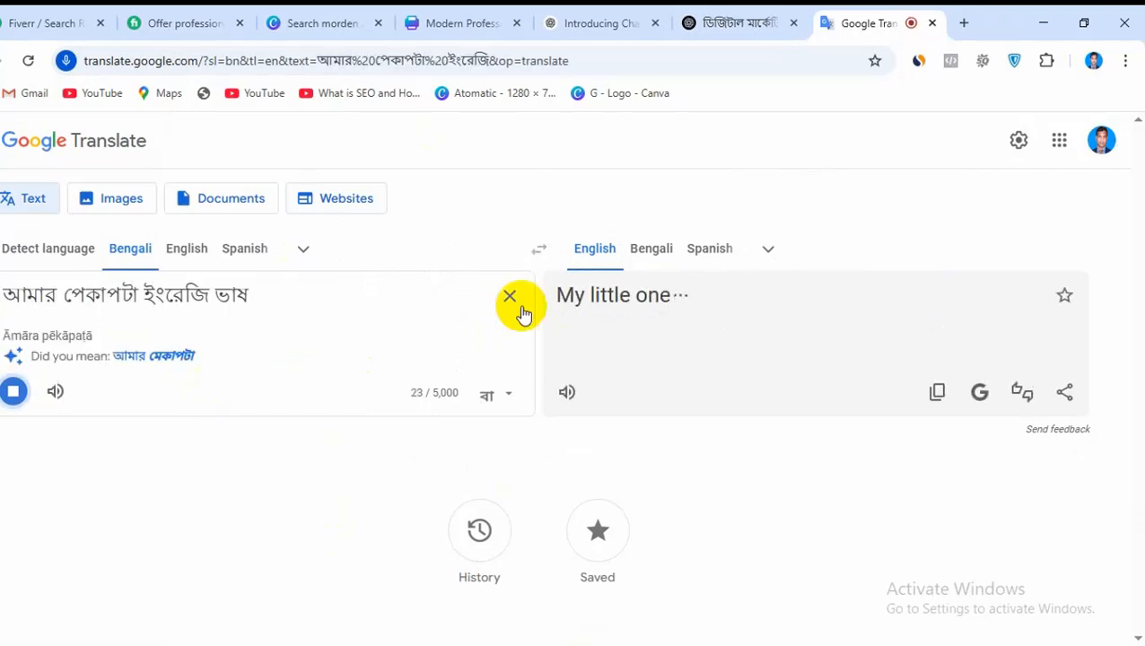
{"action": "left_click", "coordinate": [522, 307]}
{"action": "left_click", "coordinate": [16, 395]}
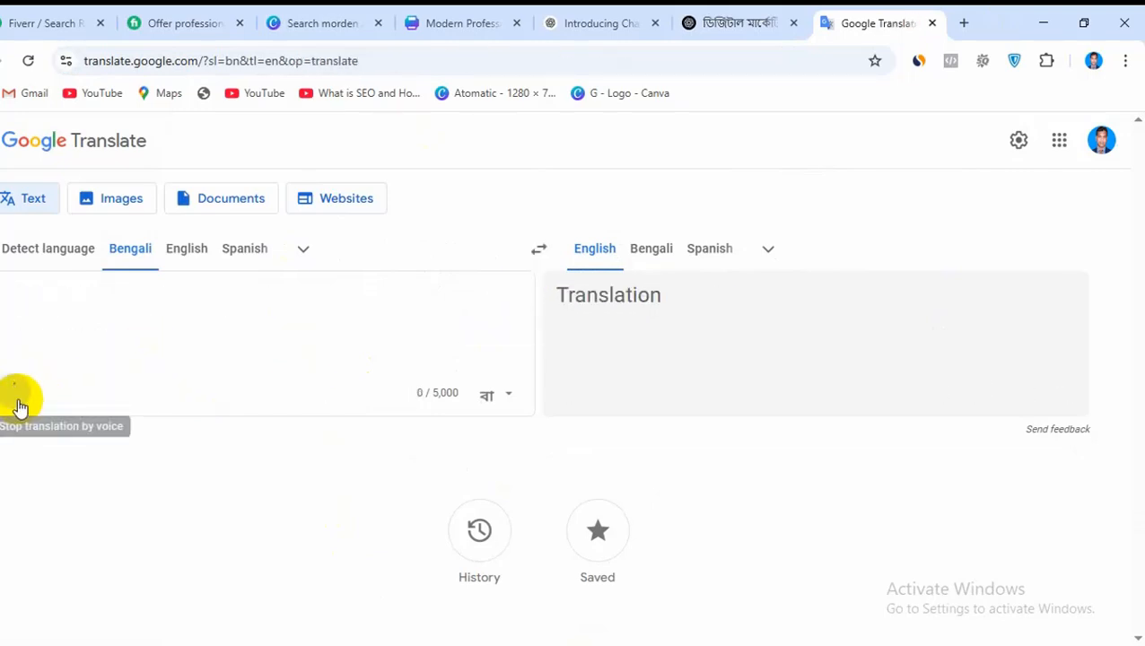
{"action": "left_click", "coordinate": [18, 395]}
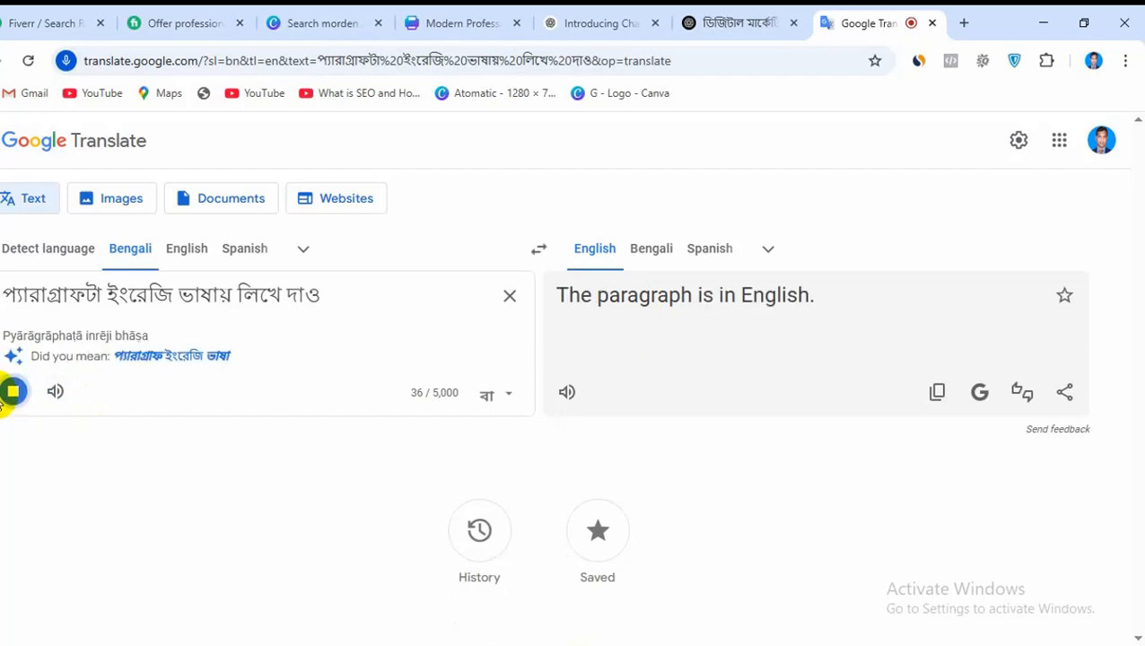
{"action": "left_click", "coordinate": [13, 395]}
Copy the dictated Bengali request into the ChatGPT conversation, send it and review the generated English paragraph
{"action": "left_click_drag", "start_coordinate": [320, 296], "coordinate": [2, 296]}
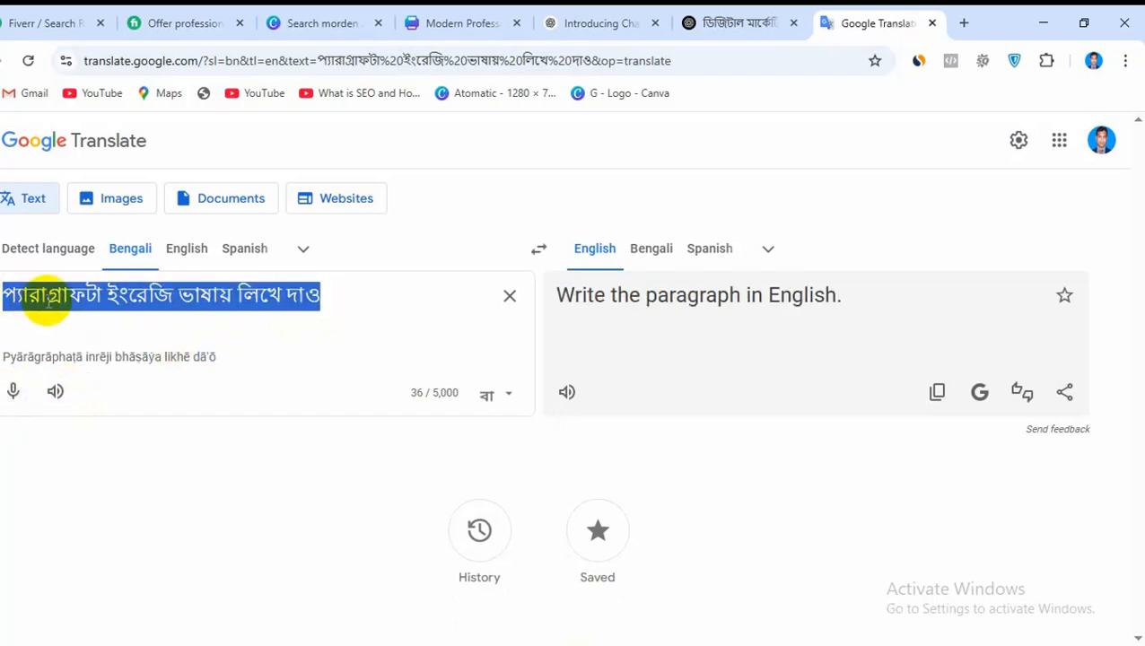
{"action": "right_click", "coordinate": [61, 299]}
{"action": "left_click", "coordinate": [94, 307]}
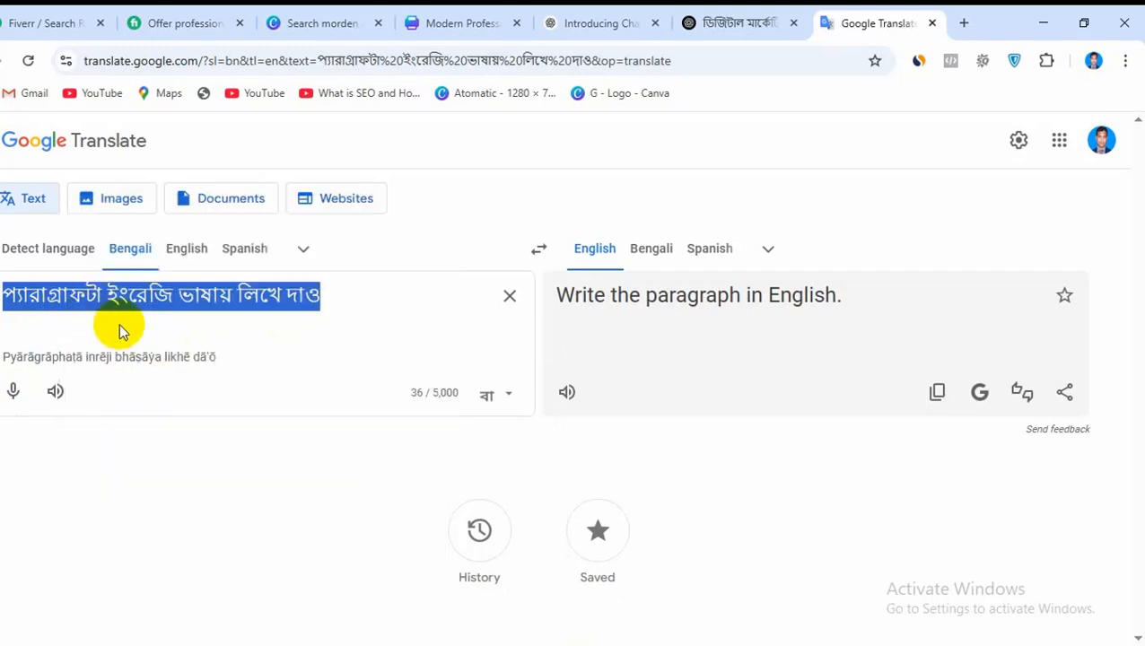
{"action": "left_click", "coordinate": [727, 23]}
{"action": "right_click", "coordinate": [386, 551]}
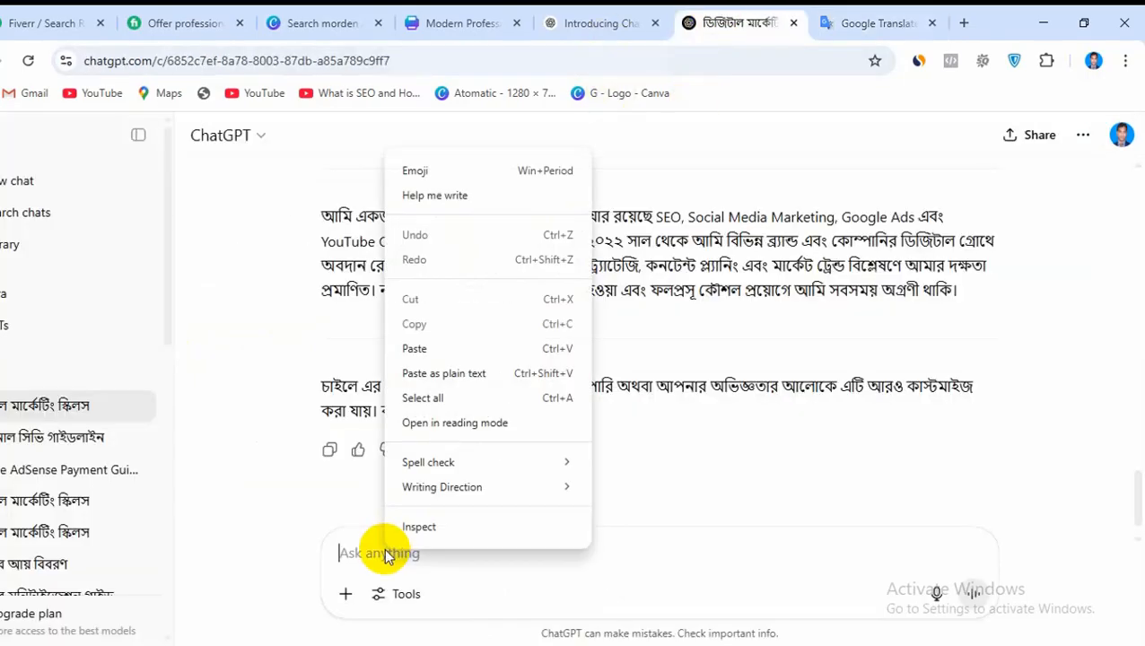
{"action": "left_click", "coordinate": [416, 376]}
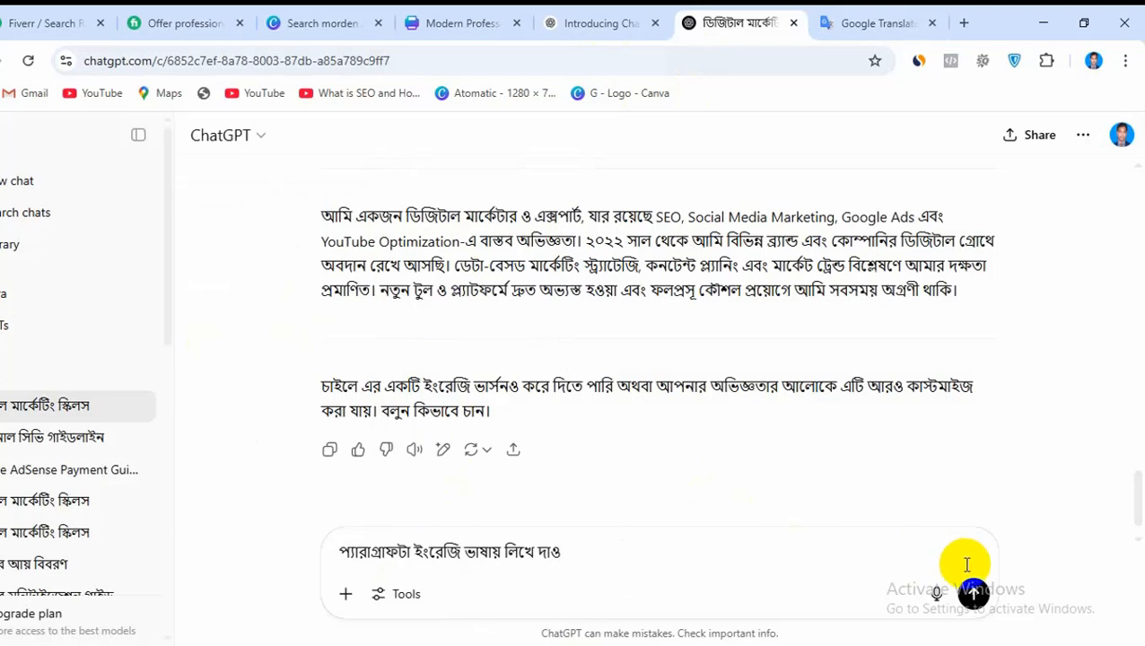
{"action": "left_click", "coordinate": [972, 593]}
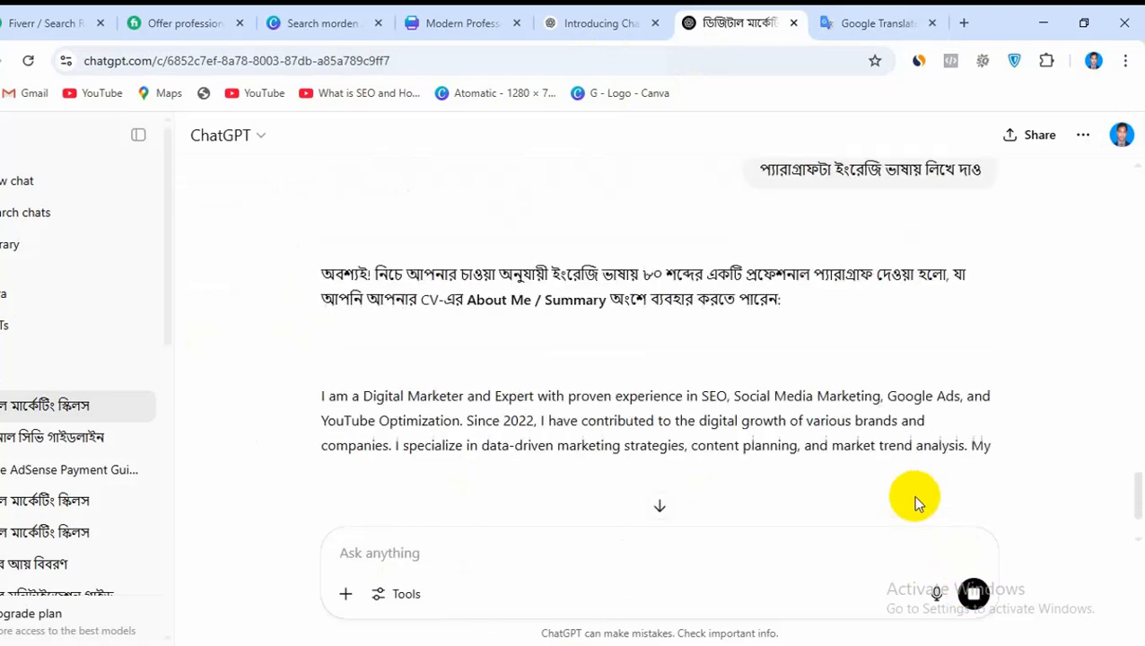
{"action": "scroll", "coordinate": [767, 415], "scroll_direction": "down", "scroll_amount": 2}
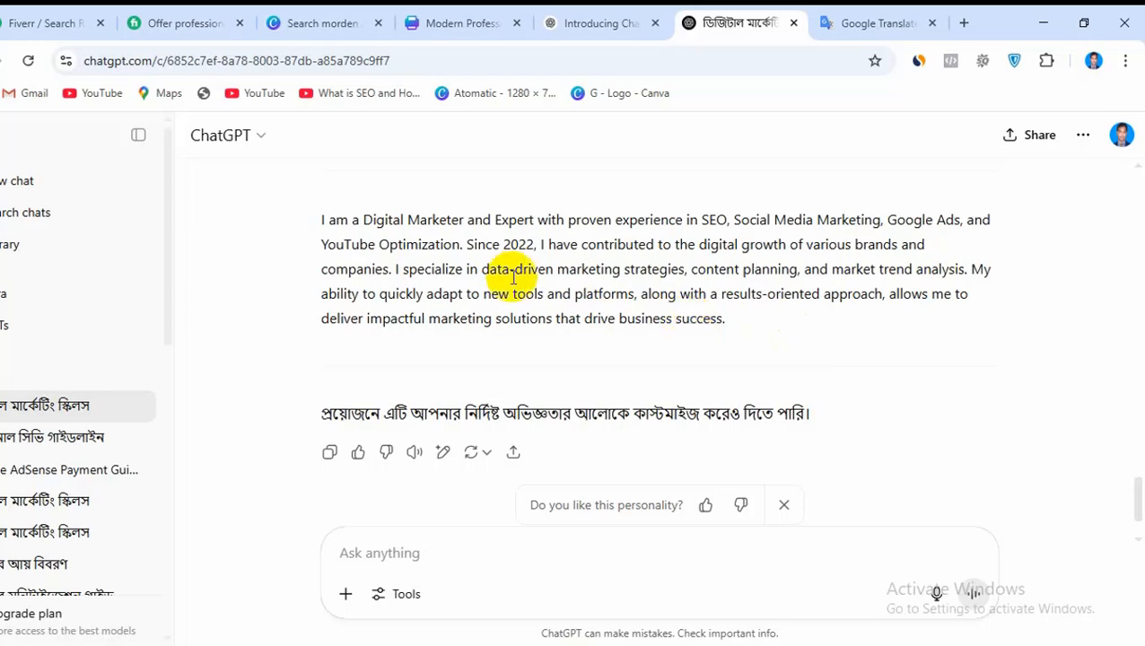
Copy the English About Me paragraph from "I am a Digital Marketer" through "market trend analysis."
{"action": "left_click_drag", "start_coordinate": [321, 221], "coordinate": [964, 281]}
{"action": "right_click", "coordinate": [854, 255]}
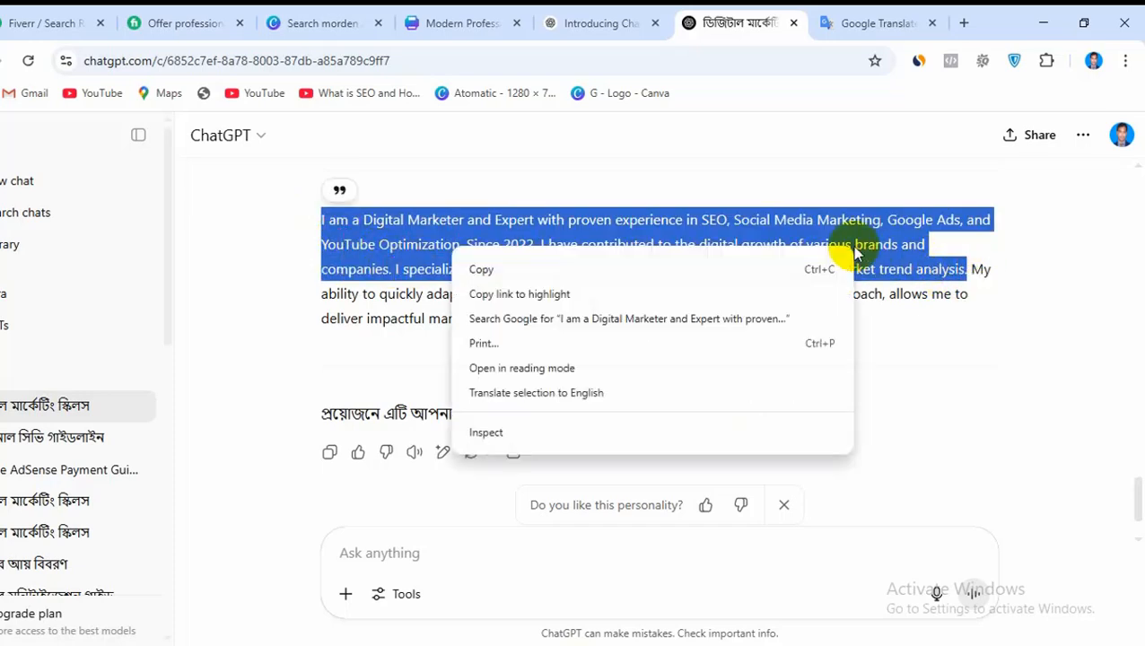
{"action": "left_click", "coordinate": [503, 267]}
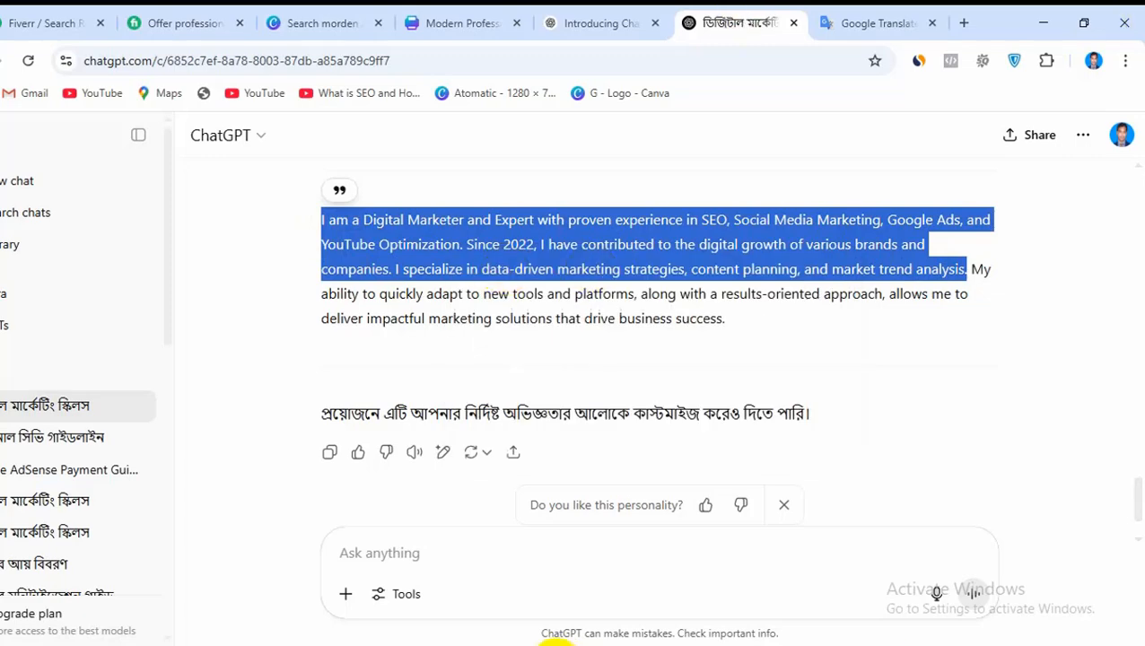
Switch to the Canva CV and replace the entire placeholder paragraph under About Me with the copied English text
{"action": "left_click", "coordinate": [476, 20]}
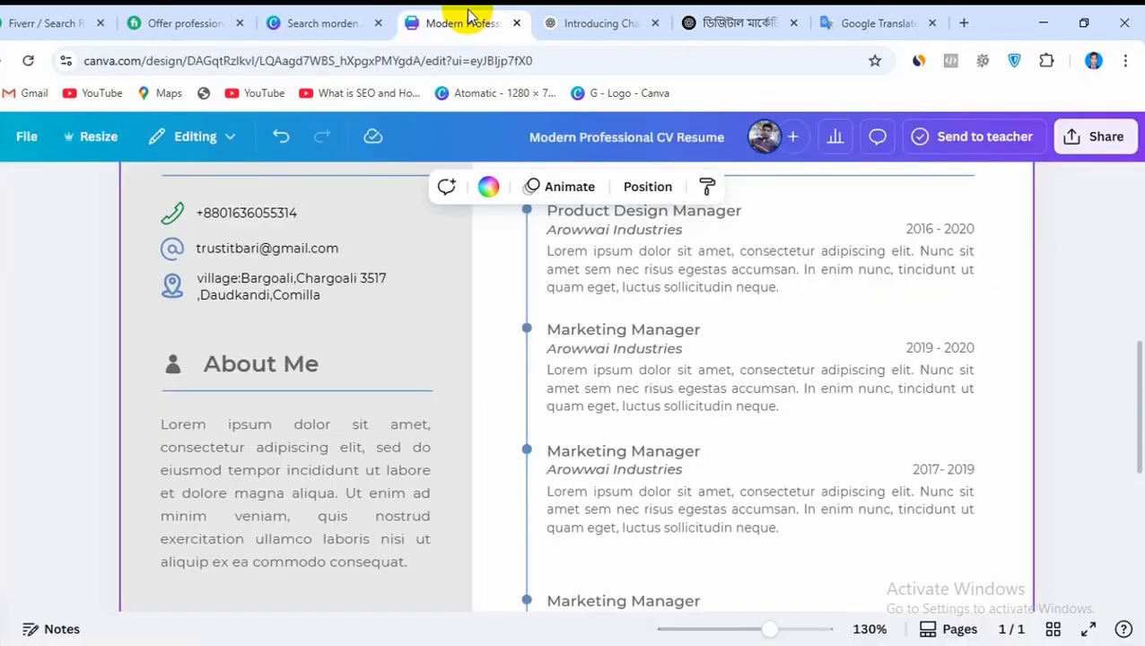
{"action": "left_click", "coordinate": [348, 473]}
{"action": "double_click", "coordinate": [345, 470]}
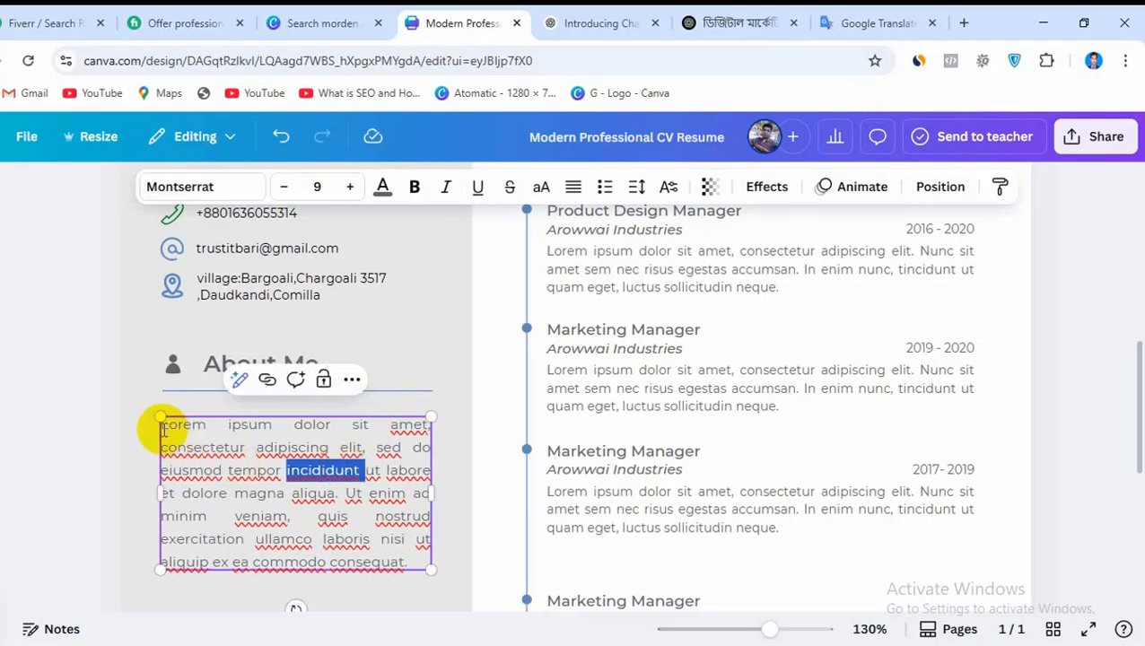
{"action": "left_click_drag", "start_coordinate": [162, 431], "coordinate": [510, 568]}
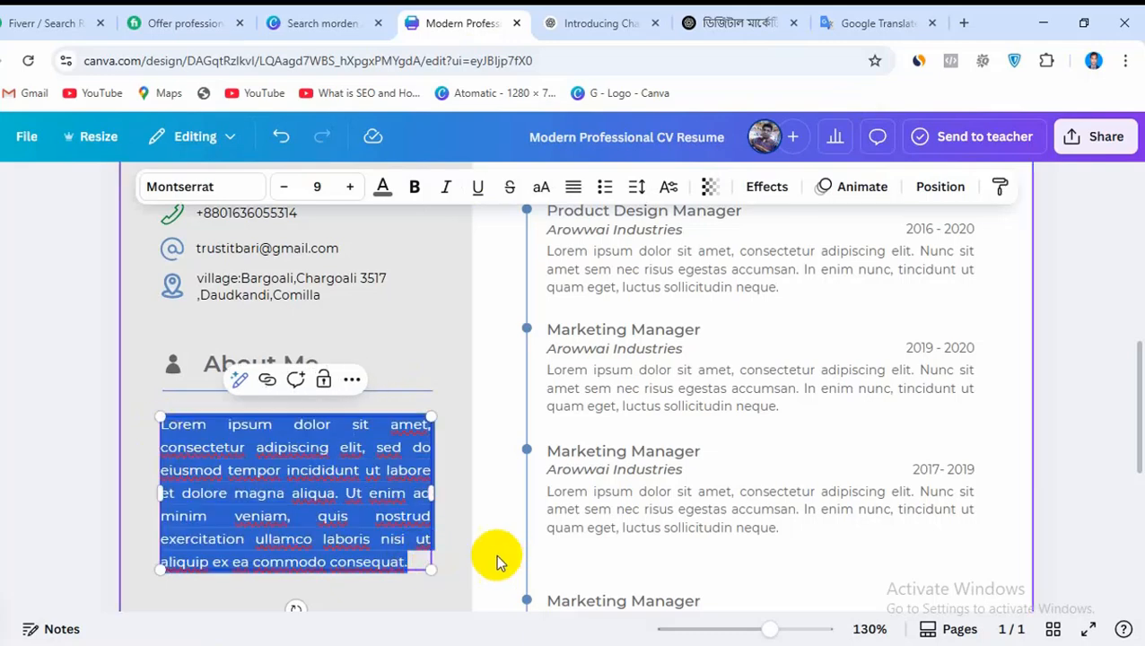
{"action": "key", "text": "ctrl+v"}
Widen the About Me text box on both sides so its paragraph clears the Skills heading, and check the result
{"action": "scroll", "coordinate": [469, 400], "scroll_direction": "down", "scroll_amount": 5}
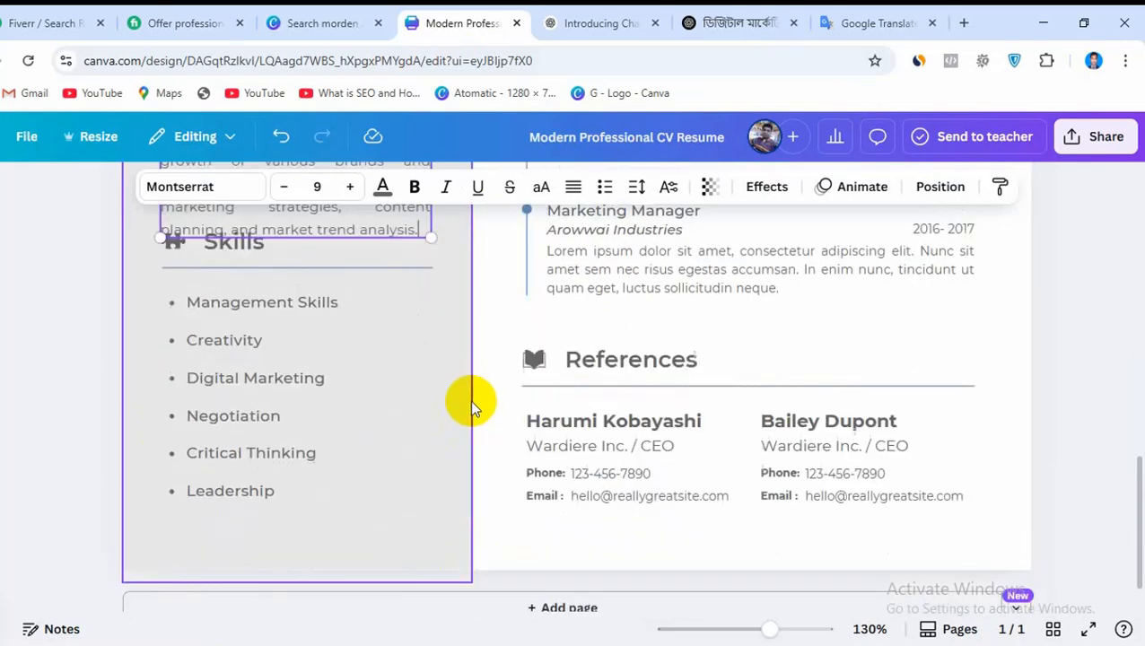
{"action": "scroll", "coordinate": [469, 401], "scroll_direction": "up", "scroll_amount": 3}
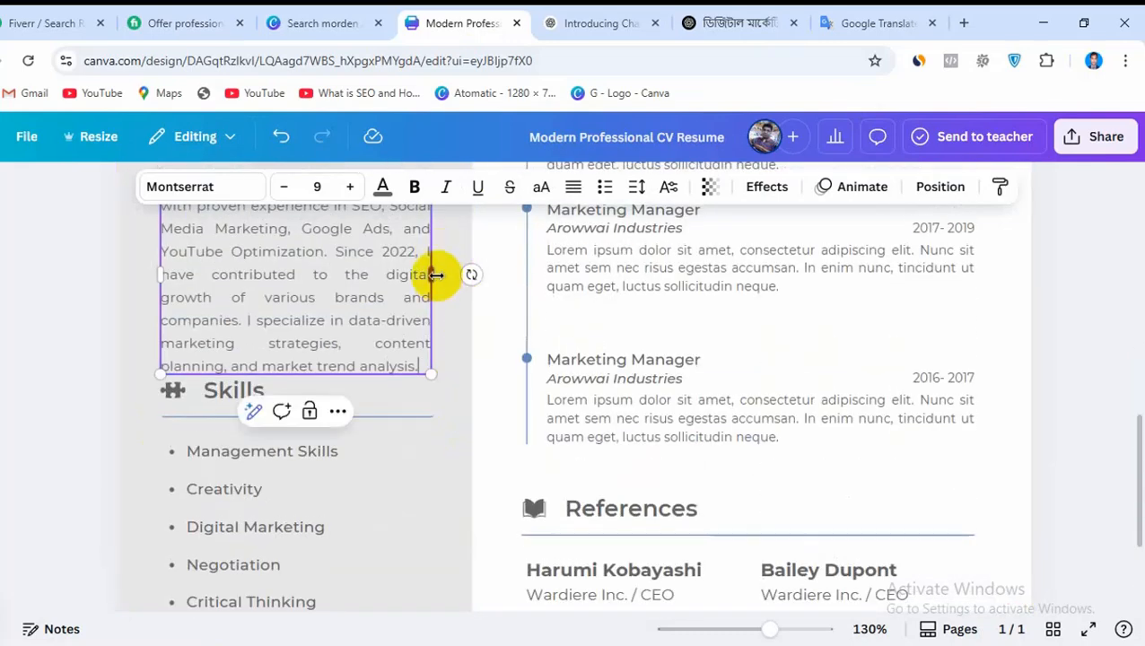
{"action": "left_click_drag", "start_coordinate": [436, 275], "coordinate": [458, 275]}
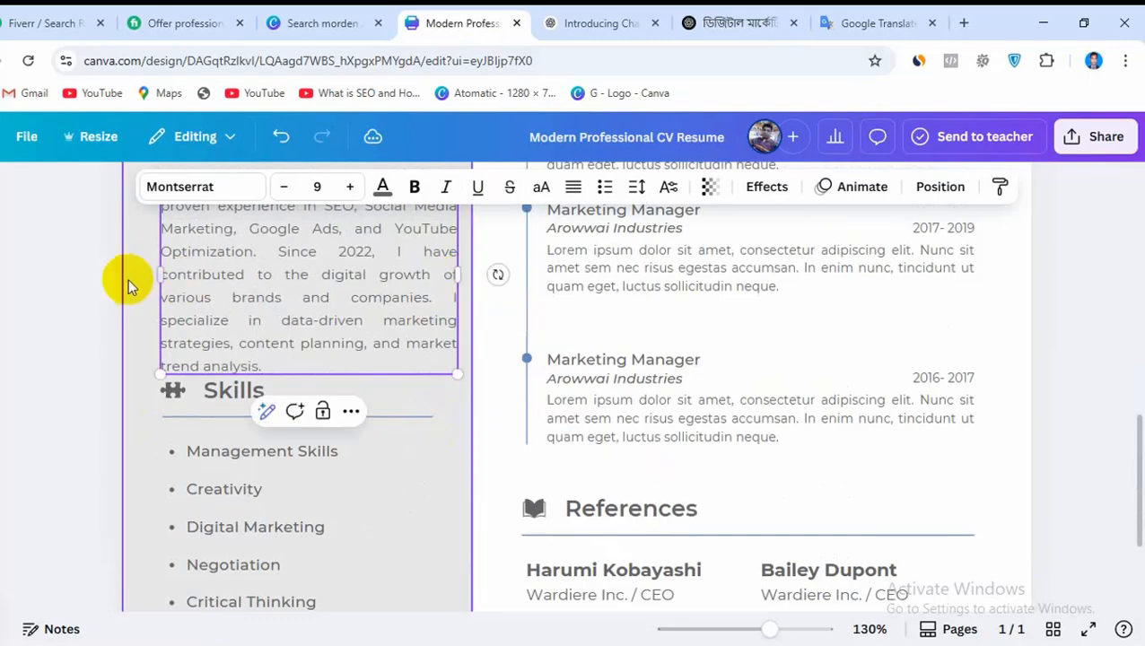
{"action": "left_click_drag", "start_coordinate": [159, 276], "coordinate": [128, 269]}
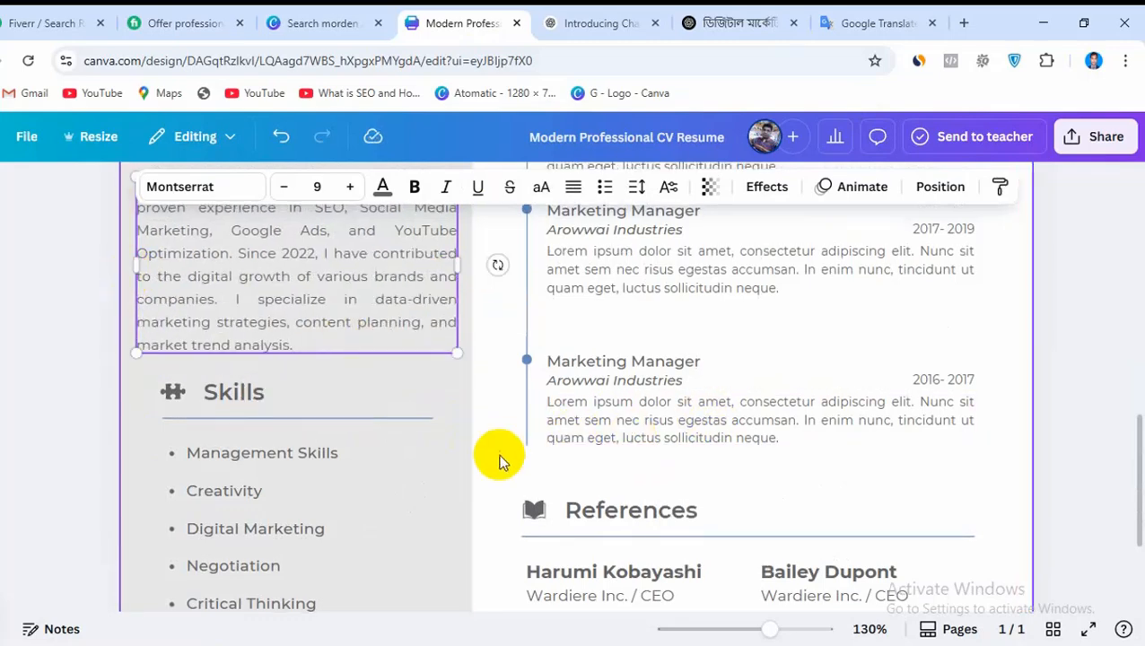
{"action": "scroll", "coordinate": [498, 458], "scroll_direction": "up", "scroll_amount": 2}
{"action": "left_click", "coordinate": [500, 365]}
{"action": "left_click", "coordinate": [337, 412]}
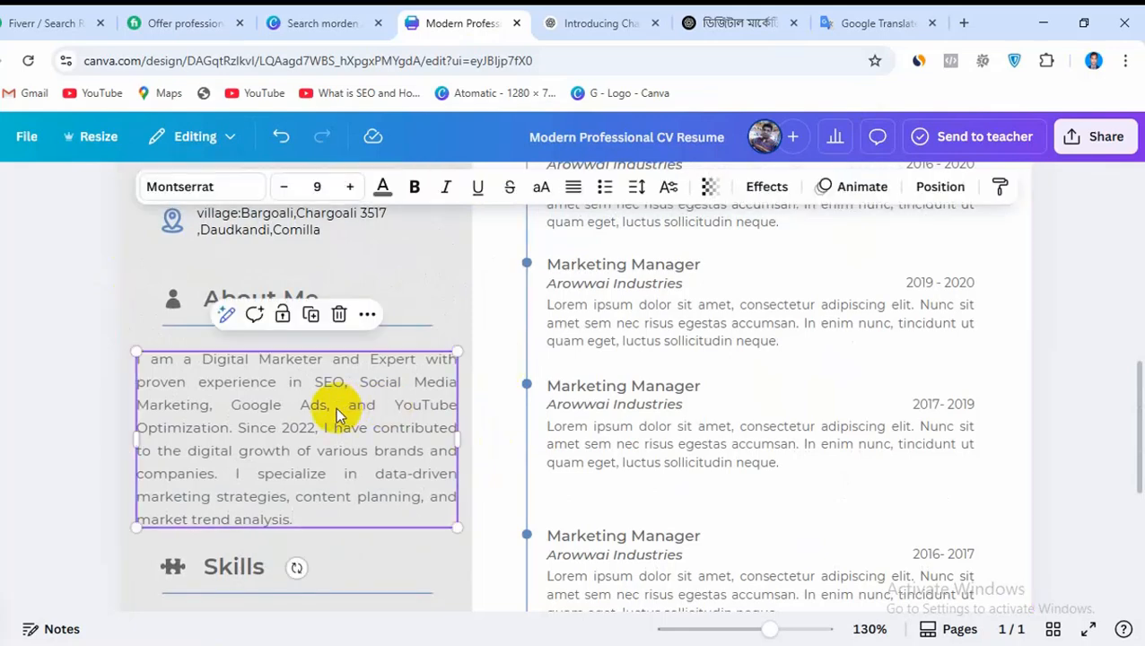
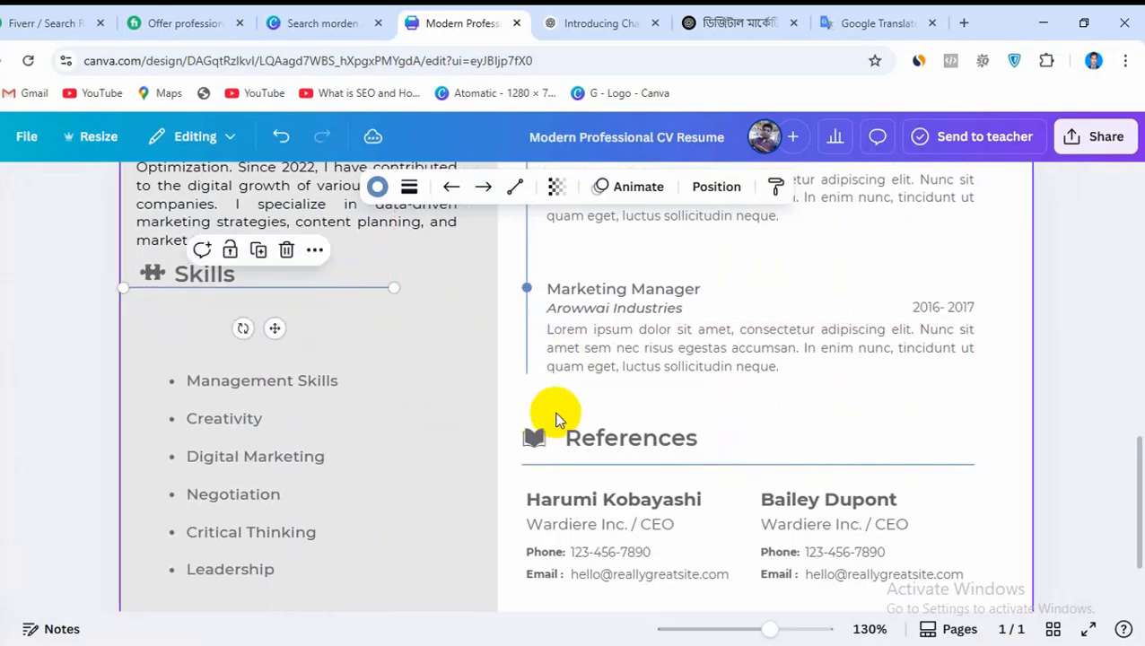
Recolor the puzzle icon beside Skills and the Skills heading text green #048f2f
{"action": "scroll", "coordinate": [524, 427], "scroll_direction": "up", "scroll_amount": 3}
{"action": "scroll", "coordinate": [498, 345], "scroll_direction": "down", "scroll_amount": 3}
{"action": "scroll", "coordinate": [498, 341], "scroll_direction": "down", "scroll_amount": 2}
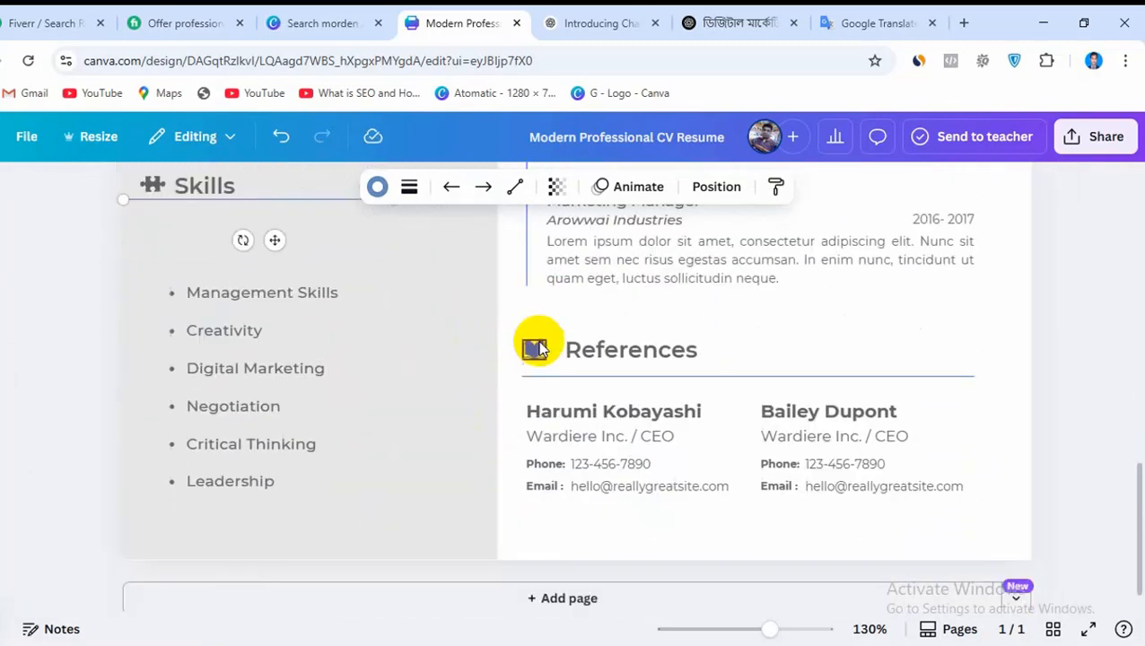
{"action": "scroll", "coordinate": [537, 340], "scroll_direction": "up", "scroll_amount": 1}
{"action": "left_click", "coordinate": [150, 260]}
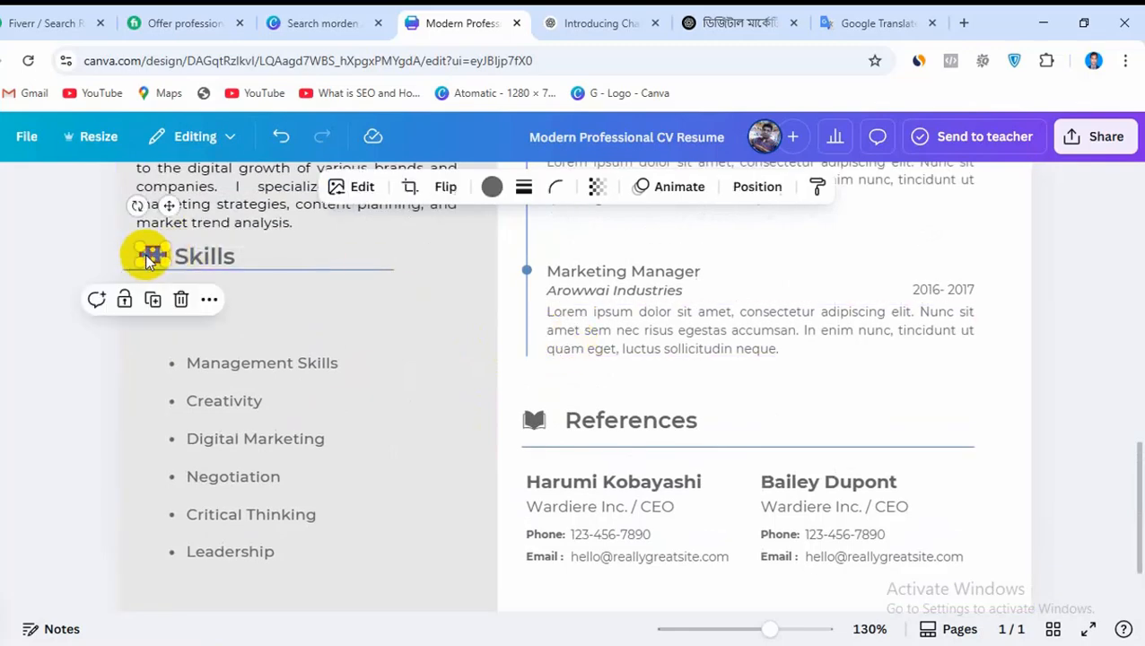
{"action": "left_click", "coordinate": [491, 190]}
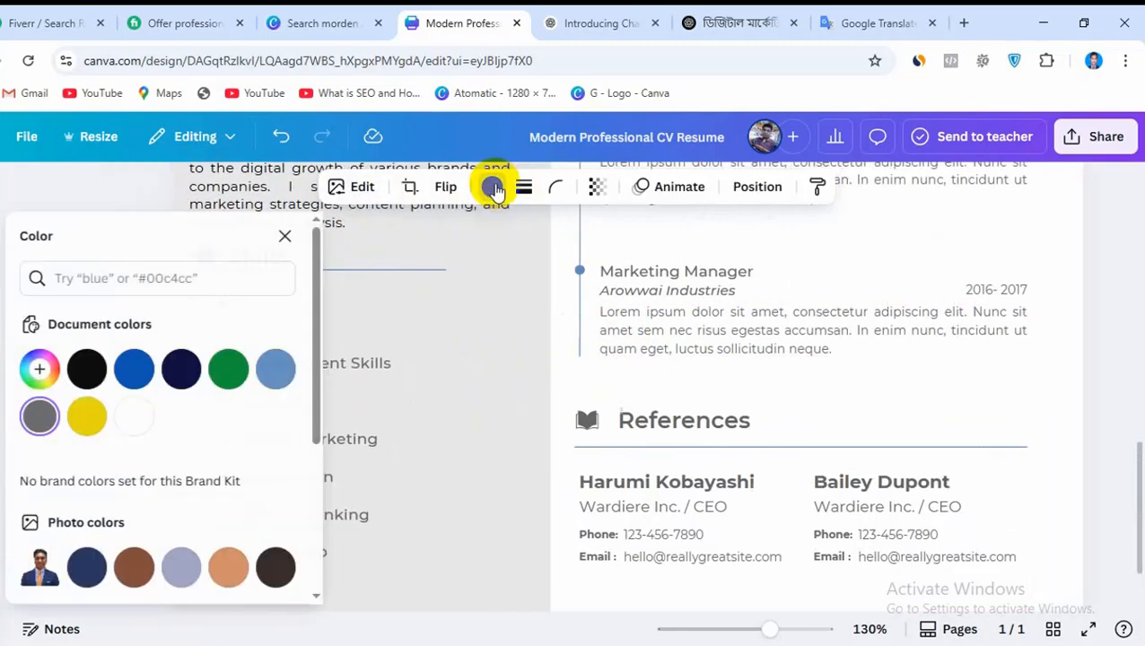
{"action": "left_click", "coordinate": [232, 369]}
{"action": "left_click", "coordinate": [429, 257]}
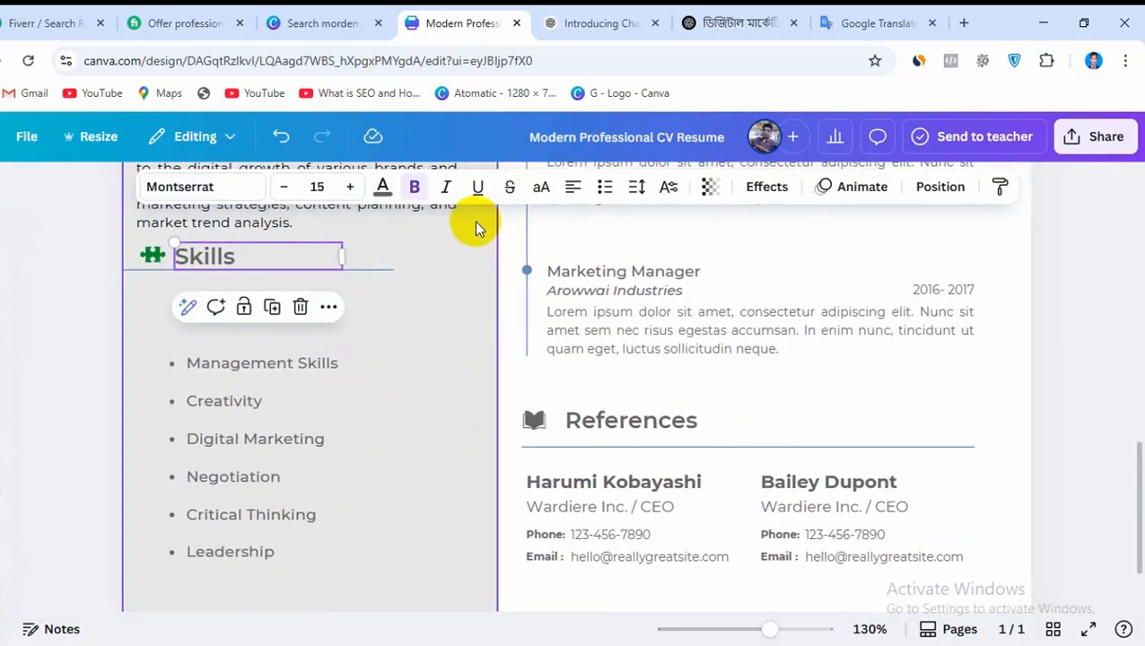
{"action": "left_click", "coordinate": [380, 185]}
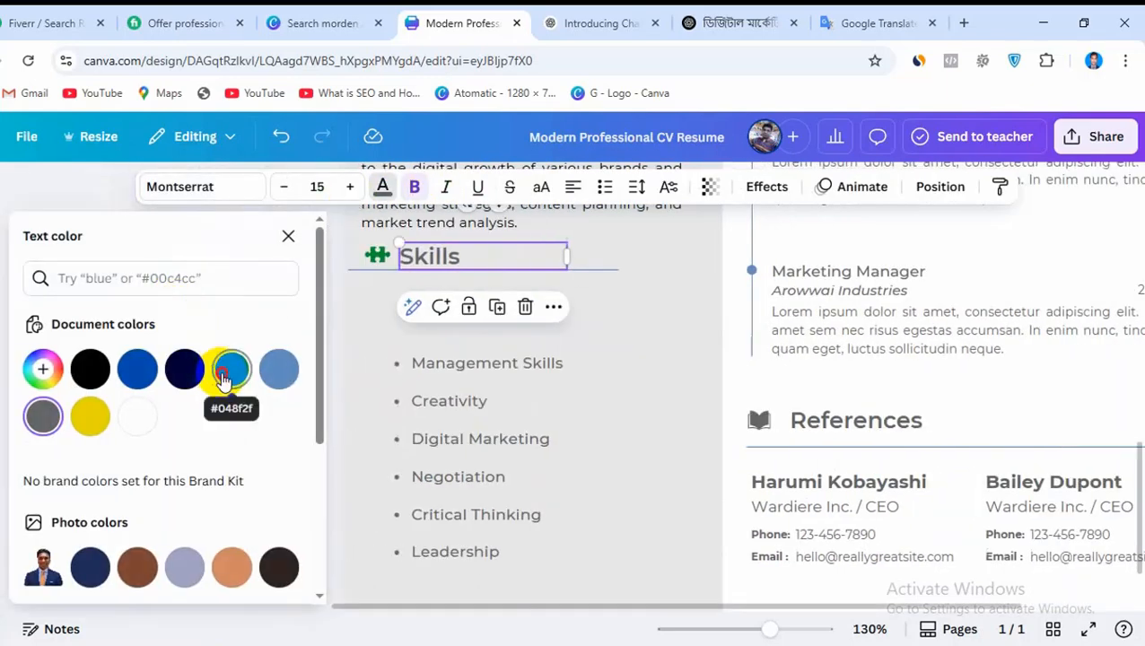
{"action": "left_click", "coordinate": [229, 366]}
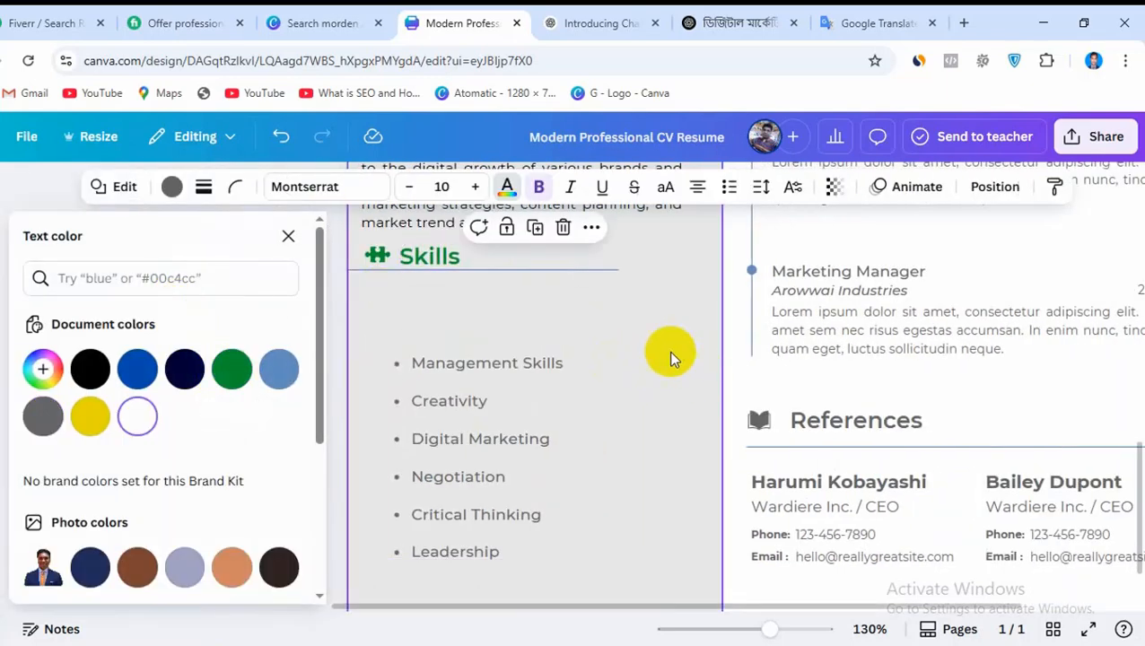
Move the skills list up directly beneath the Skills heading line and widen its text box to nearly fill the grey column
{"action": "left_click", "coordinate": [453, 366]}
{"action": "left_click_drag", "start_coordinate": [450, 371], "coordinate": [418, 298]}
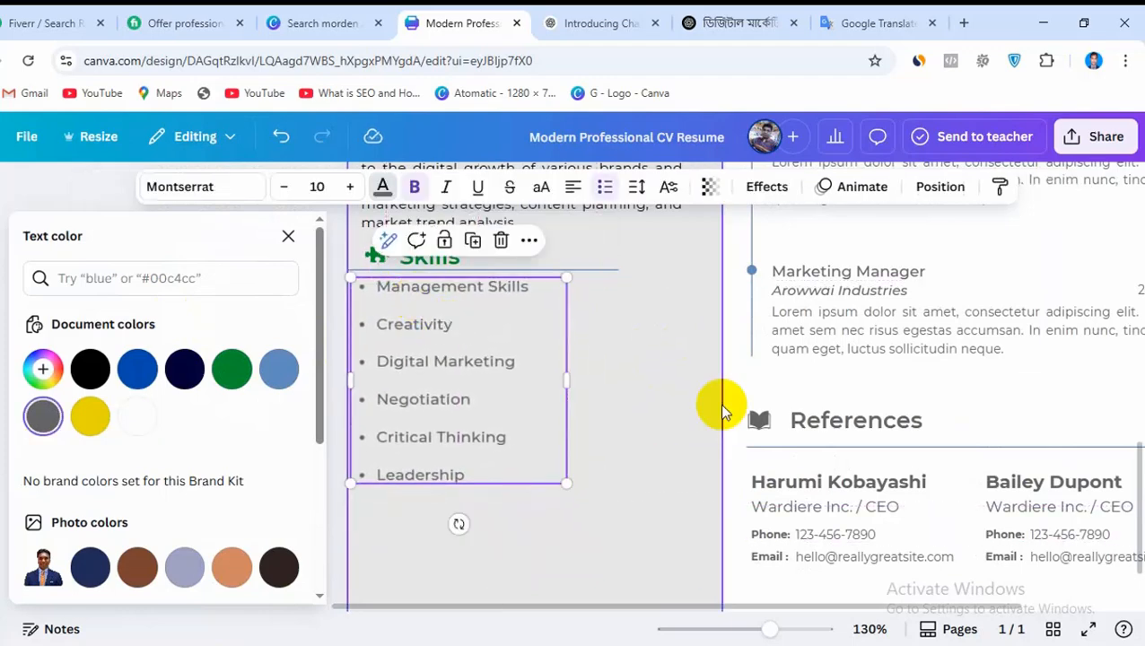
{"action": "left_click_drag", "start_coordinate": [567, 378], "coordinate": [698, 370]}
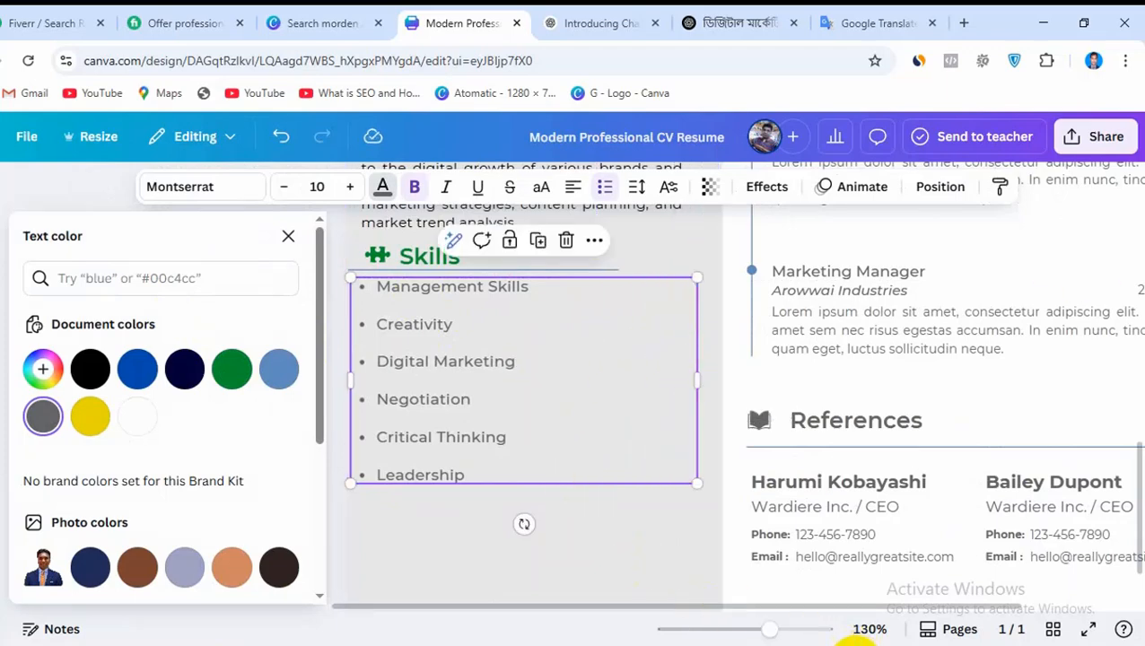
Switch to the ChatGPT conversation and review its Core Digital Marketing Skills for CV list, including the SEO and content creation sections
{"action": "mouse_move", "coordinate": [308, 642]}
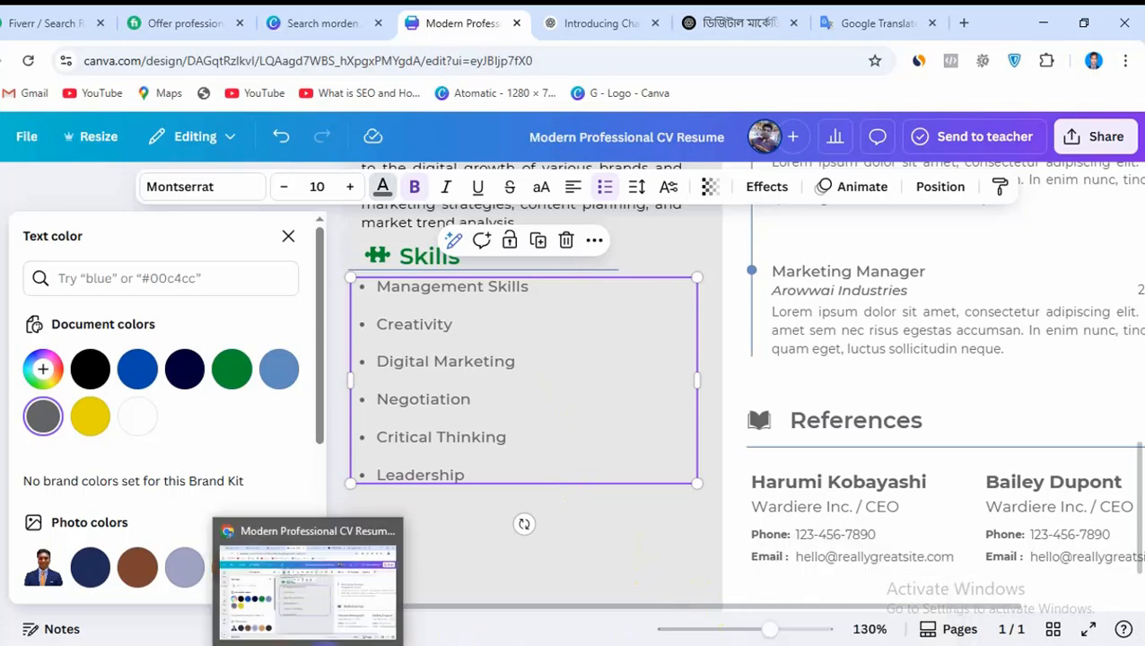
{"action": "left_click", "coordinate": [756, 23]}
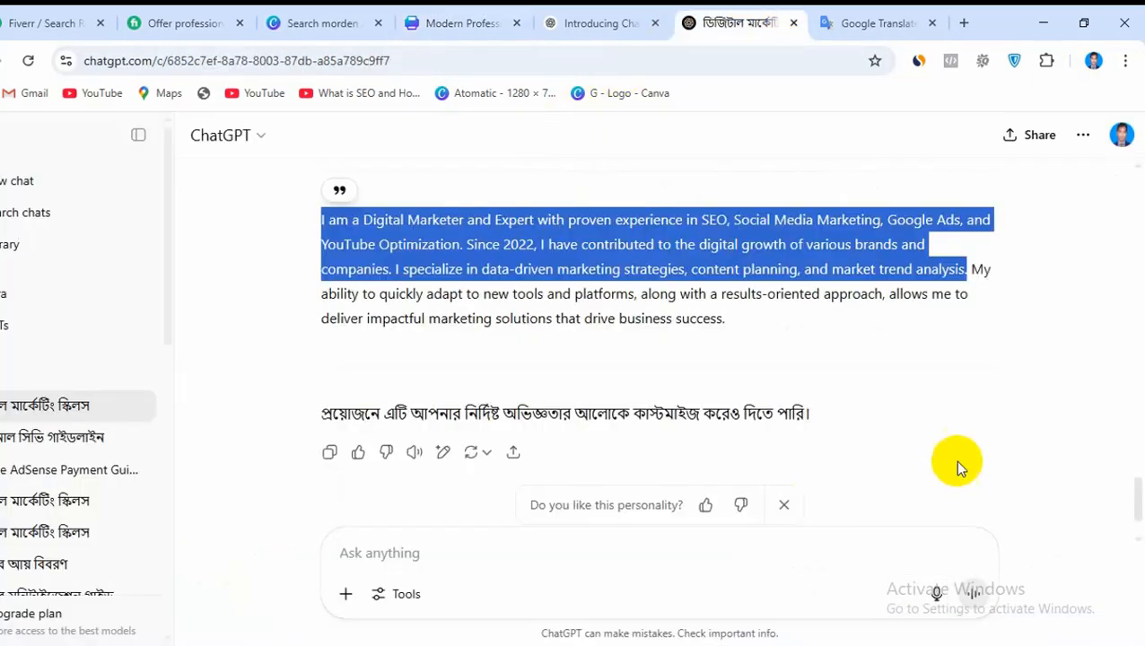
{"action": "scroll", "coordinate": [954, 459], "scroll_direction": "up", "scroll_amount": 20}
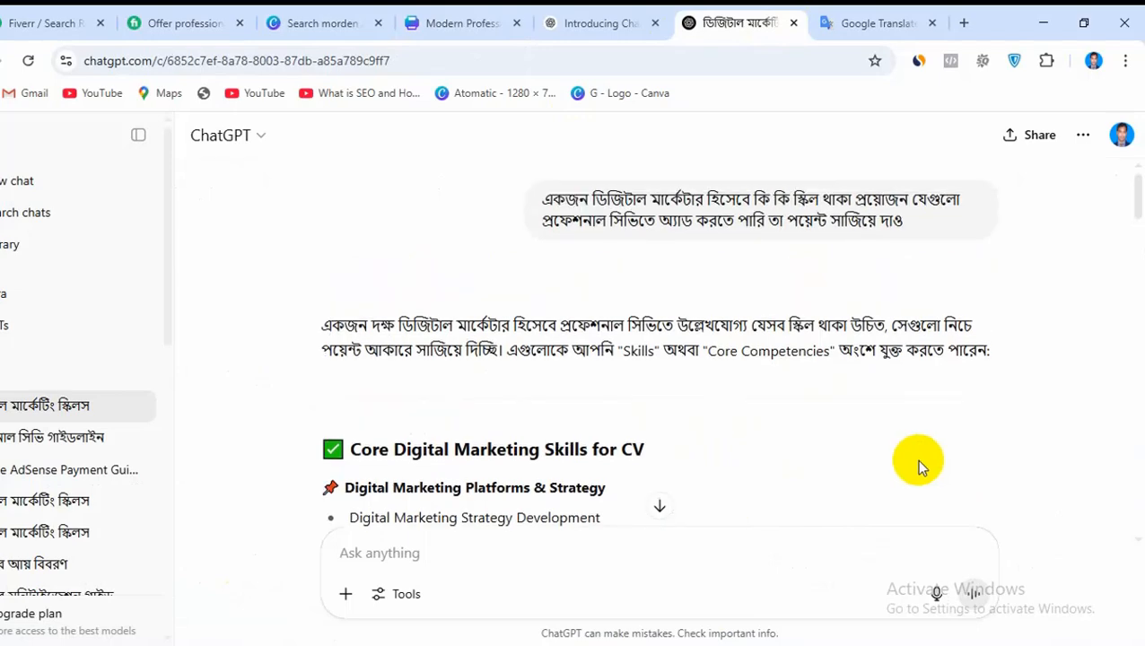
{"action": "scroll", "coordinate": [916, 458], "scroll_direction": "down", "scroll_amount": 4}
{"action": "scroll", "coordinate": [831, 473], "scroll_direction": "up", "scroll_amount": 3}
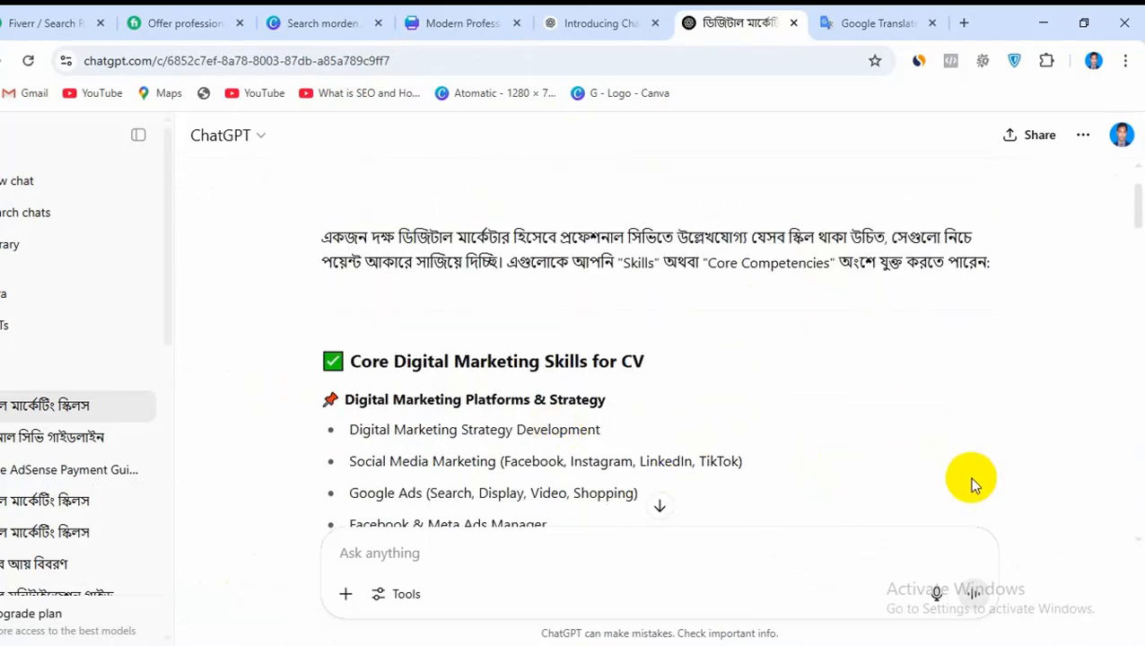
{"action": "scroll", "coordinate": [971, 480], "scroll_direction": "down", "scroll_amount": 2}
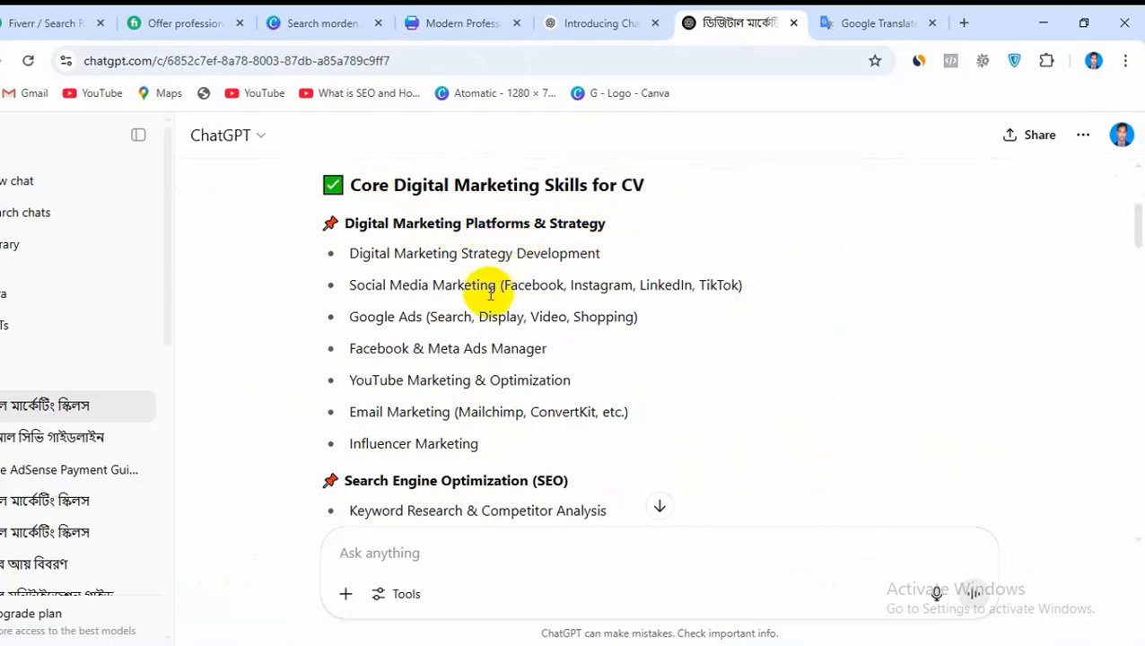
{"action": "scroll", "coordinate": [491, 302], "scroll_direction": "down", "scroll_amount": 2}
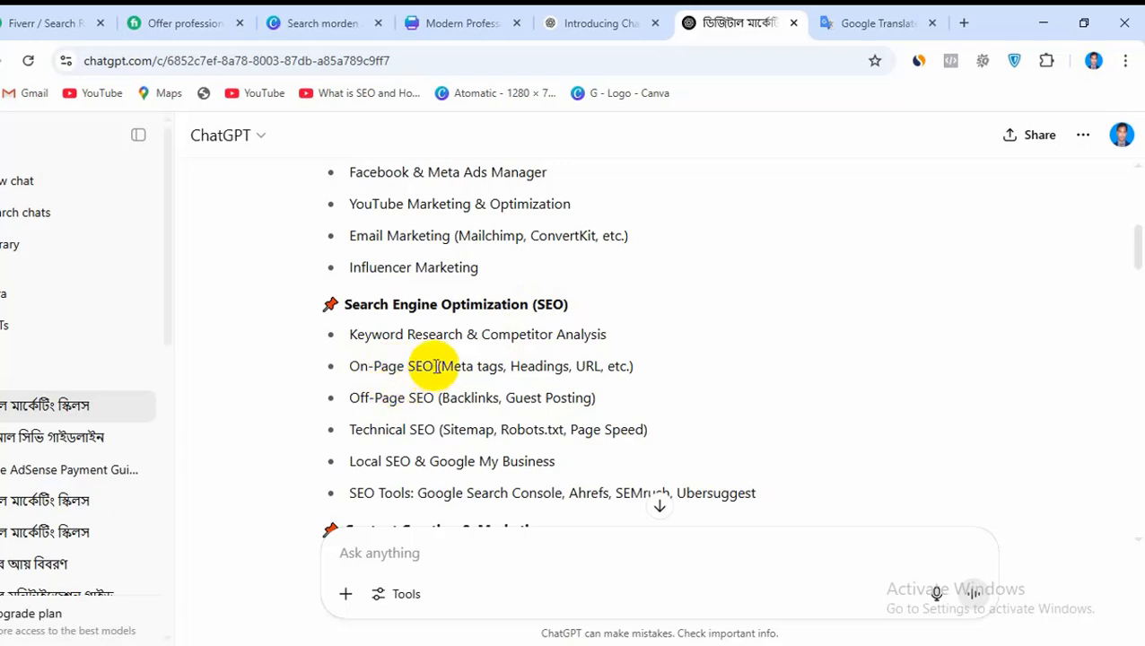
{"action": "scroll", "coordinate": [498, 350], "scroll_direction": "down", "scroll_amount": 1}
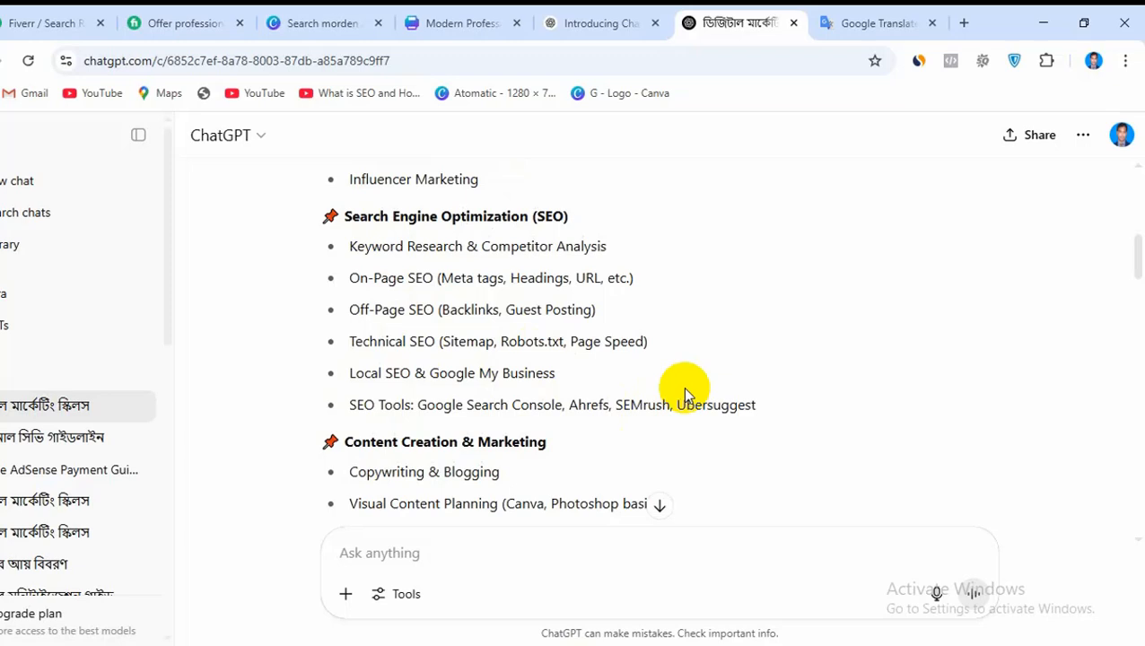
{"action": "scroll", "coordinate": [682, 386], "scroll_direction": "down", "scroll_amount": 1}
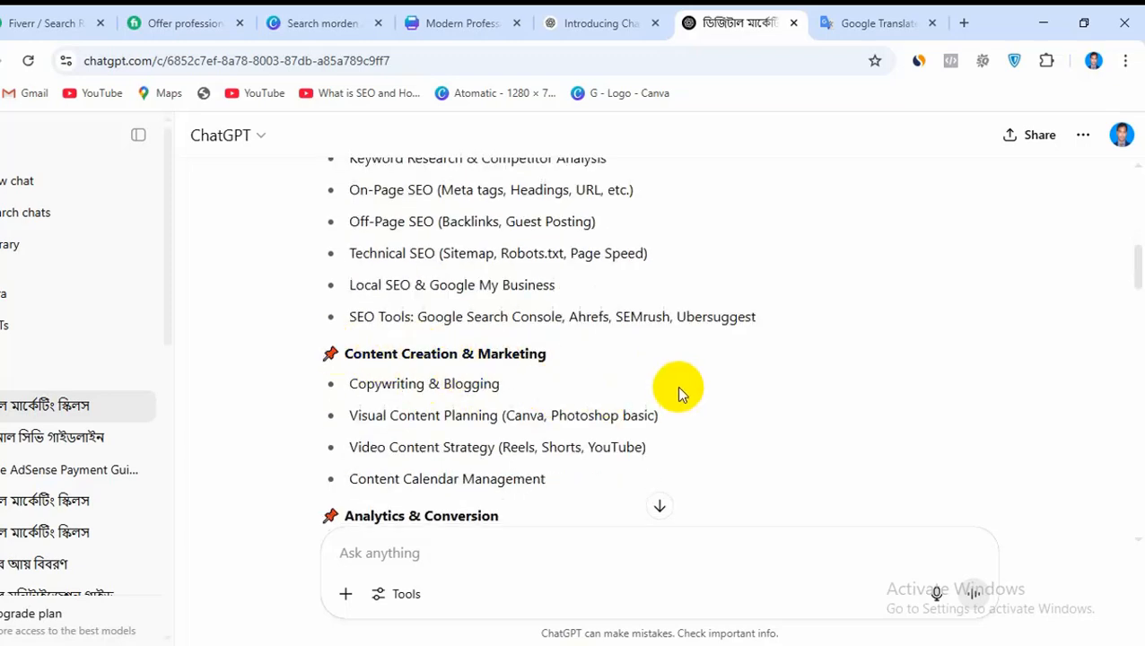
Switch to the OUR CV notes in Notepad, enlarge the window and copy "Core Digital Marketing Skills" through "YOUTUBE Video & Channel Optimization"
{"action": "left_click", "coordinate": [860, 644]}
{"action": "scroll", "coordinate": [708, 512], "scroll_direction": "down", "scroll_amount": 3}
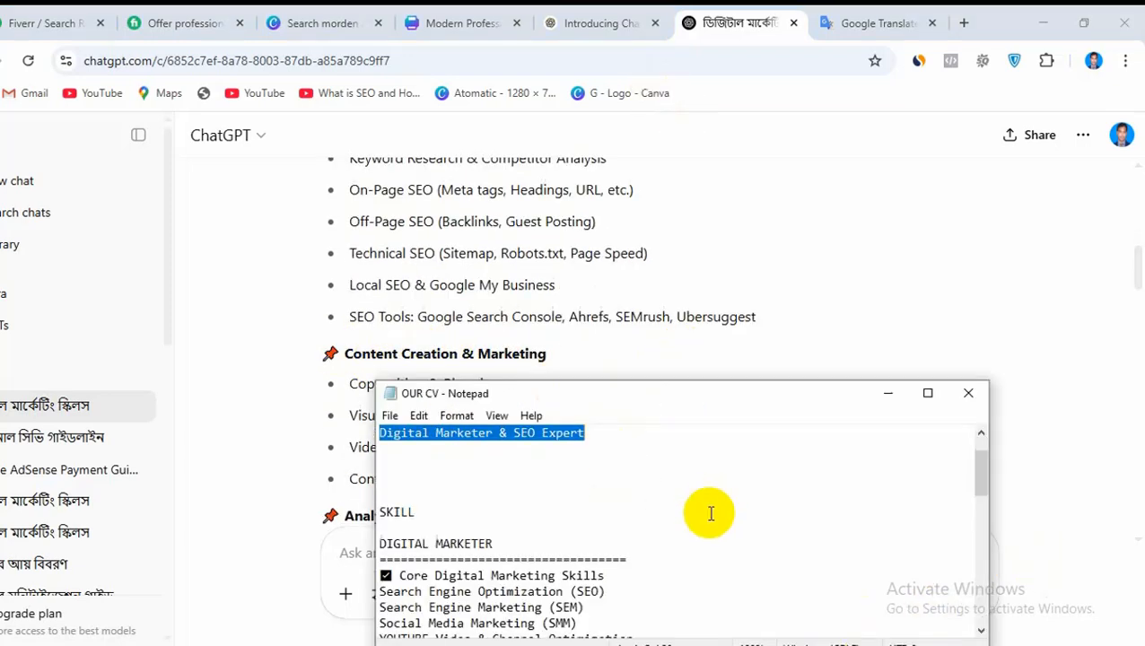
{"action": "scroll", "coordinate": [720, 512], "scroll_direction": "up", "scroll_amount": 2}
{"action": "scroll", "coordinate": [721, 513], "scroll_direction": "up", "scroll_amount": 1}
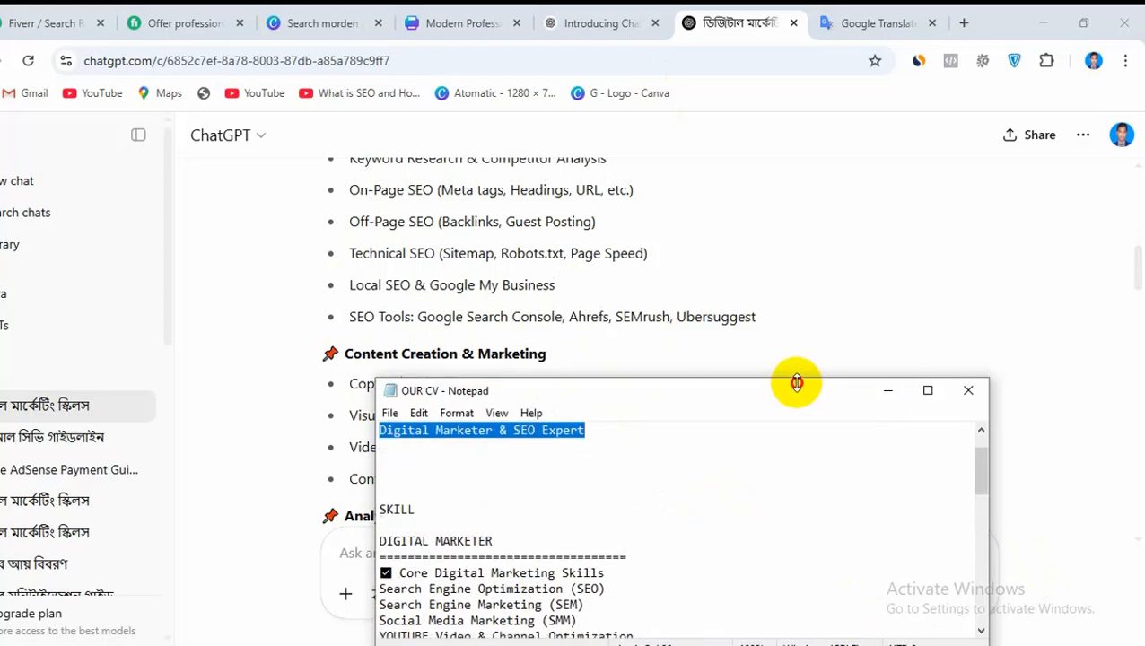
{"action": "left_click_drag", "start_coordinate": [798, 382], "coordinate": [807, 201]}
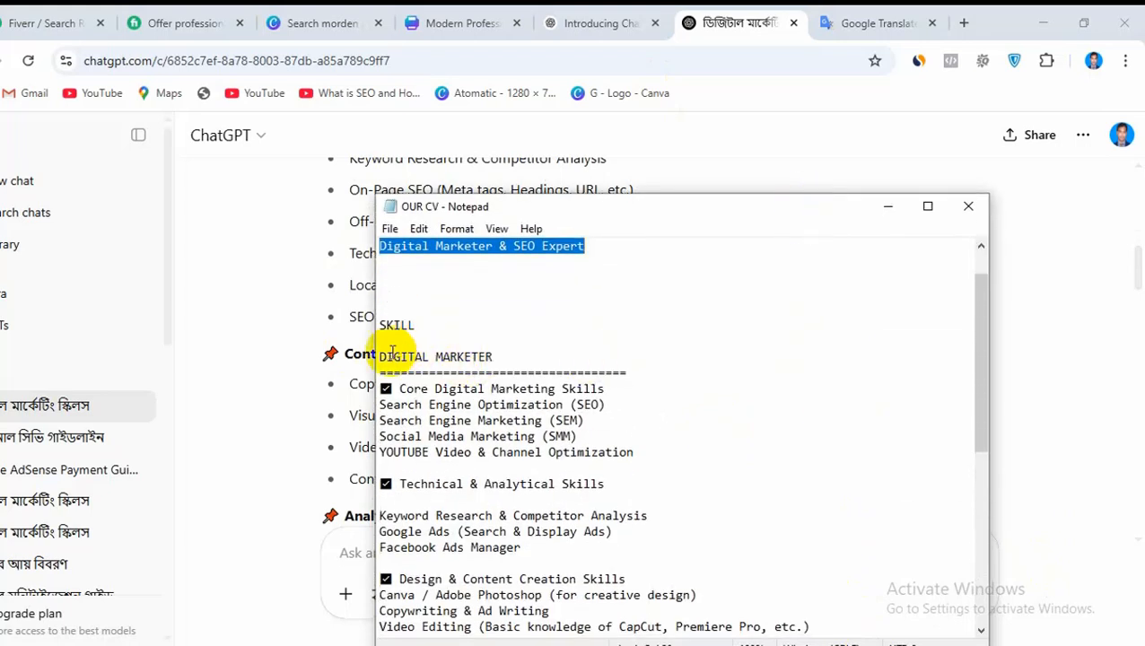
{"action": "left_click", "coordinate": [743, 452]}
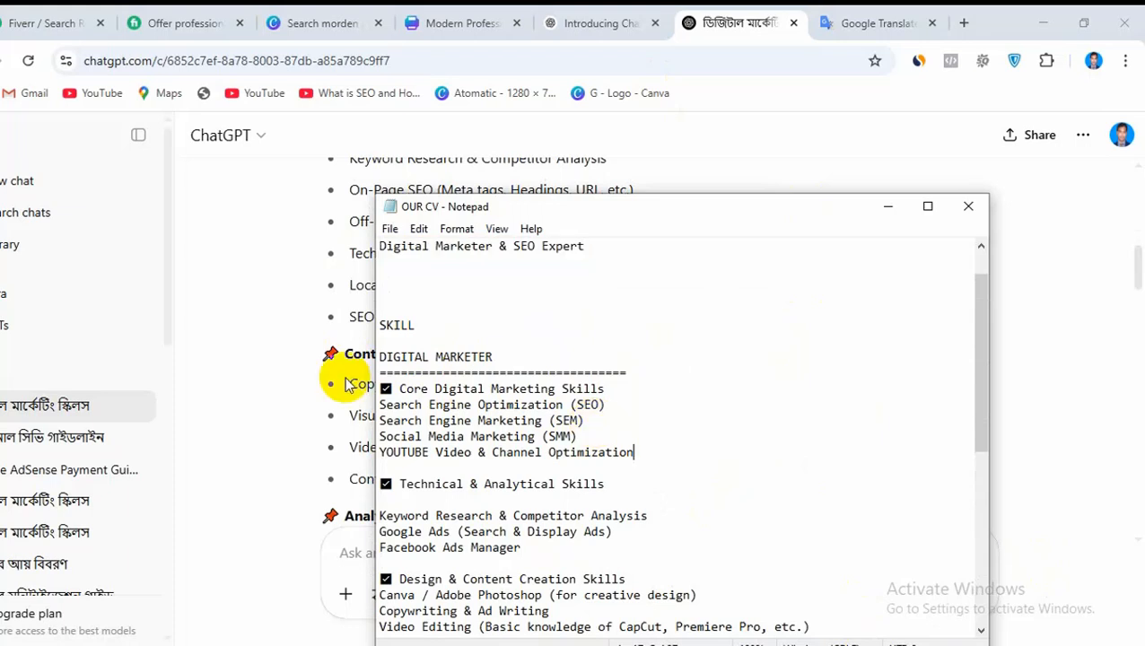
{"action": "left_click_drag", "start_coordinate": [381, 388], "coordinate": [639, 455]}
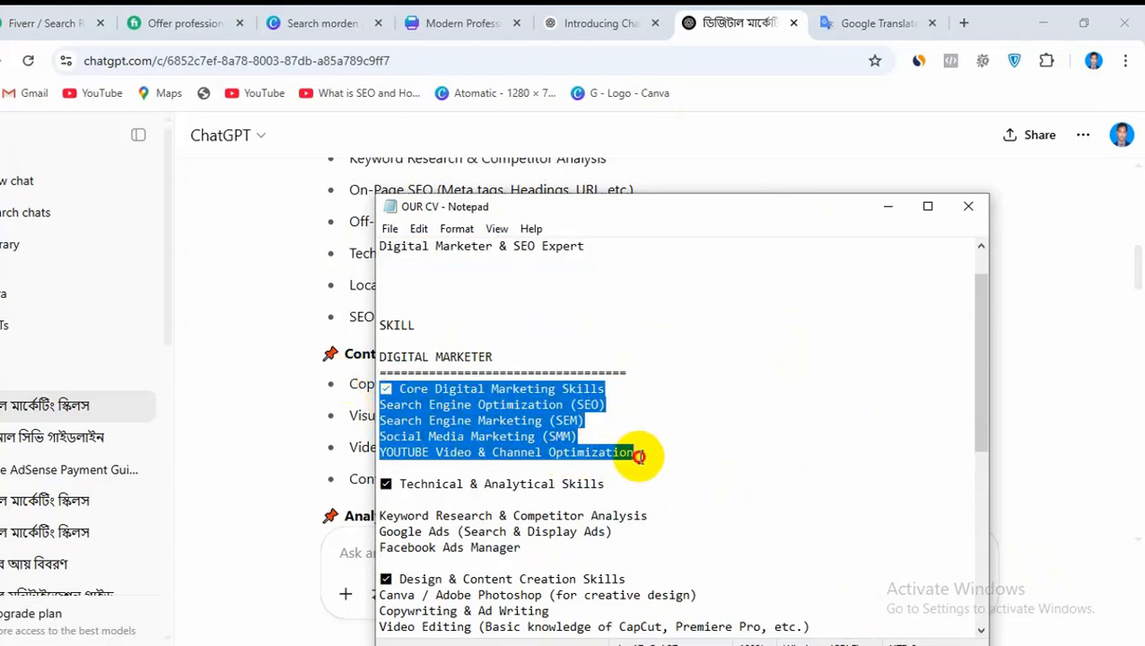
{"action": "right_click", "coordinate": [545, 415]}
{"action": "left_click", "coordinate": [609, 198]}
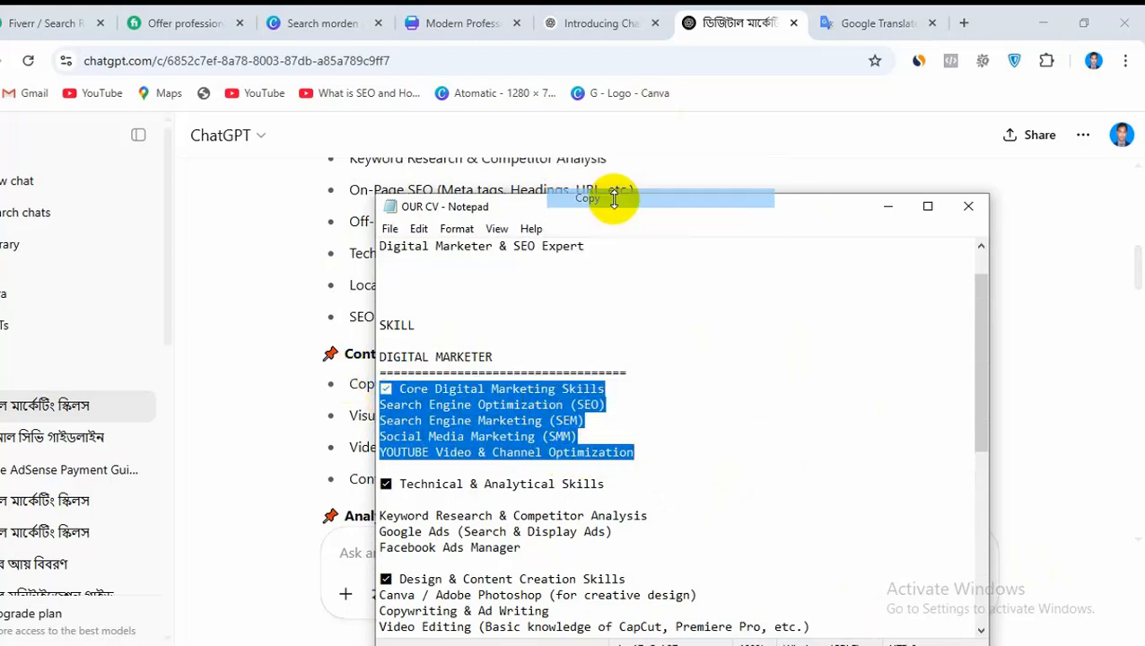
Switch to the Canva CV and replace the entire placeholder skills list with the copied Core Digital Marketing Skills block
{"action": "left_click", "coordinate": [418, 19]}
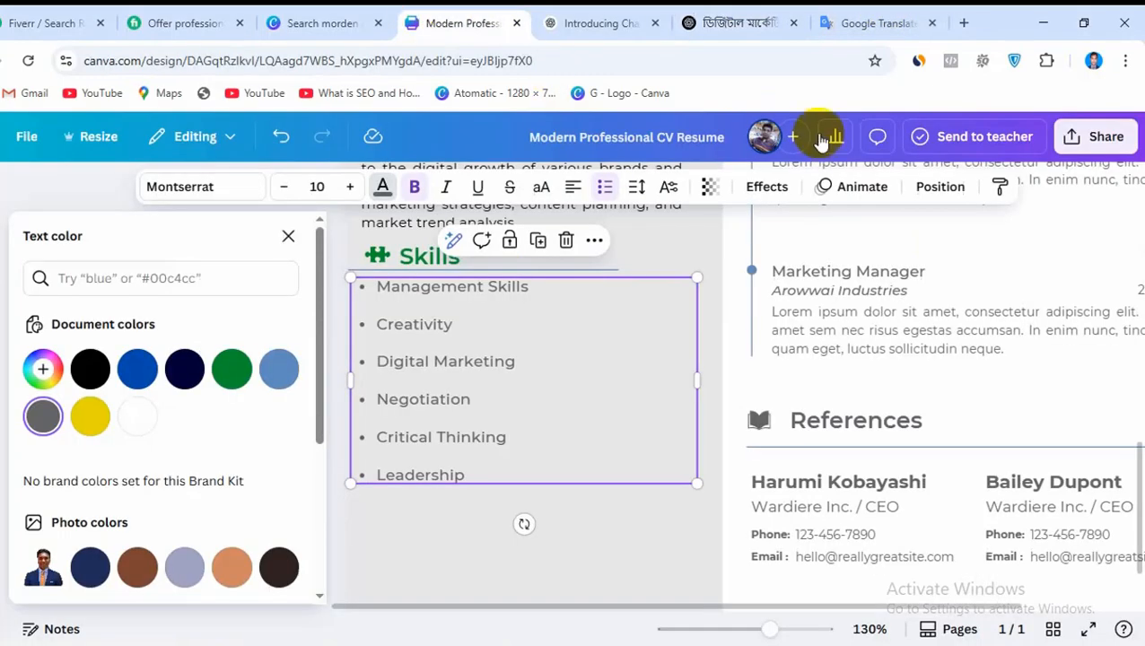
{"action": "double_click", "coordinate": [428, 324]}
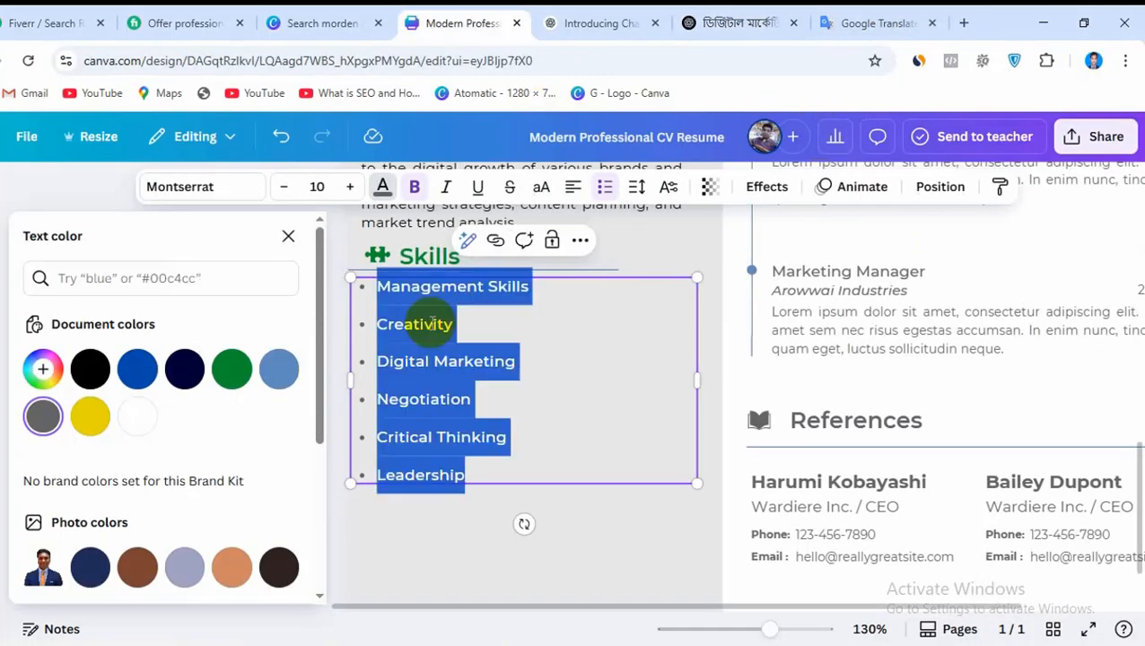
{"action": "key", "text": "ctrl+v"}
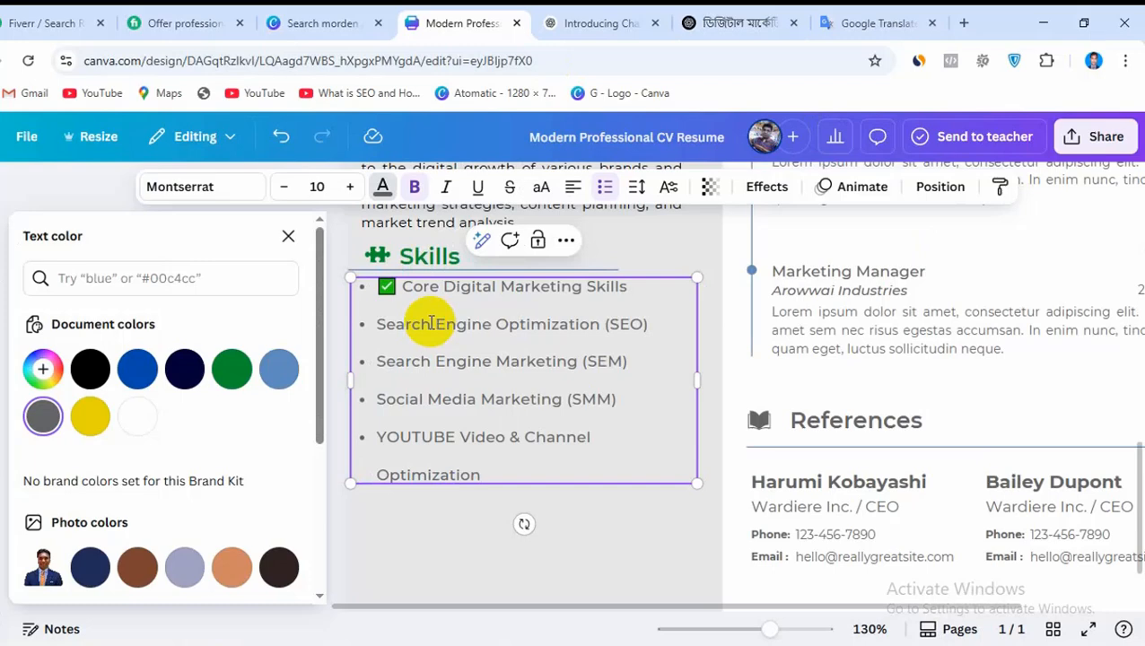
Remove the bullet from each of the five lines in the skills list, keeping their text
{"action": "left_click", "coordinate": [363, 438]}
{"action": "key", "text": "BackSpace"}
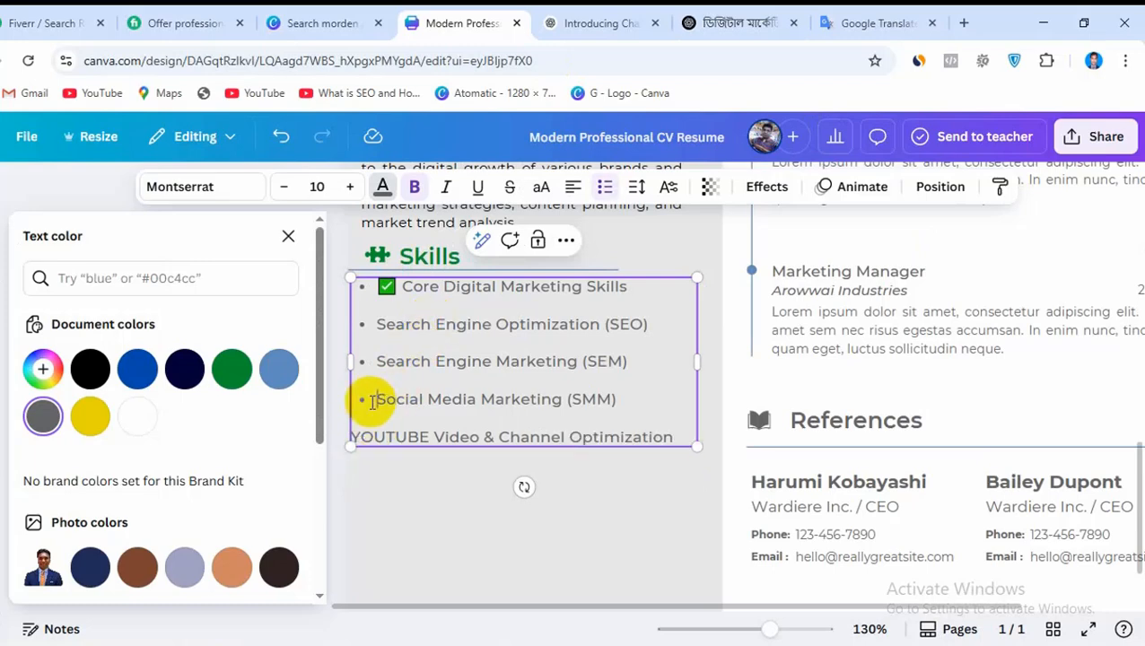
{"action": "left_click", "coordinate": [372, 402]}
{"action": "key", "text": "BackSpace"}
{"action": "left_click", "coordinate": [373, 362]}
{"action": "key", "text": "BackSpace"}
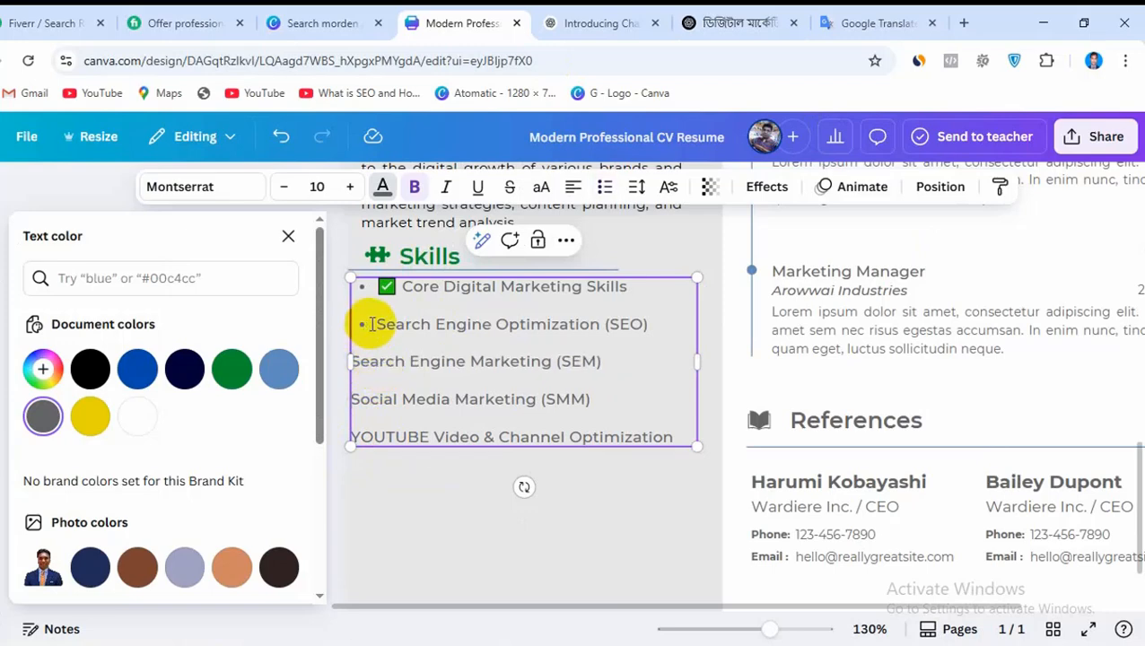
{"action": "key", "text": "BackSpace"}
{"action": "left_click", "coordinate": [373, 293]}
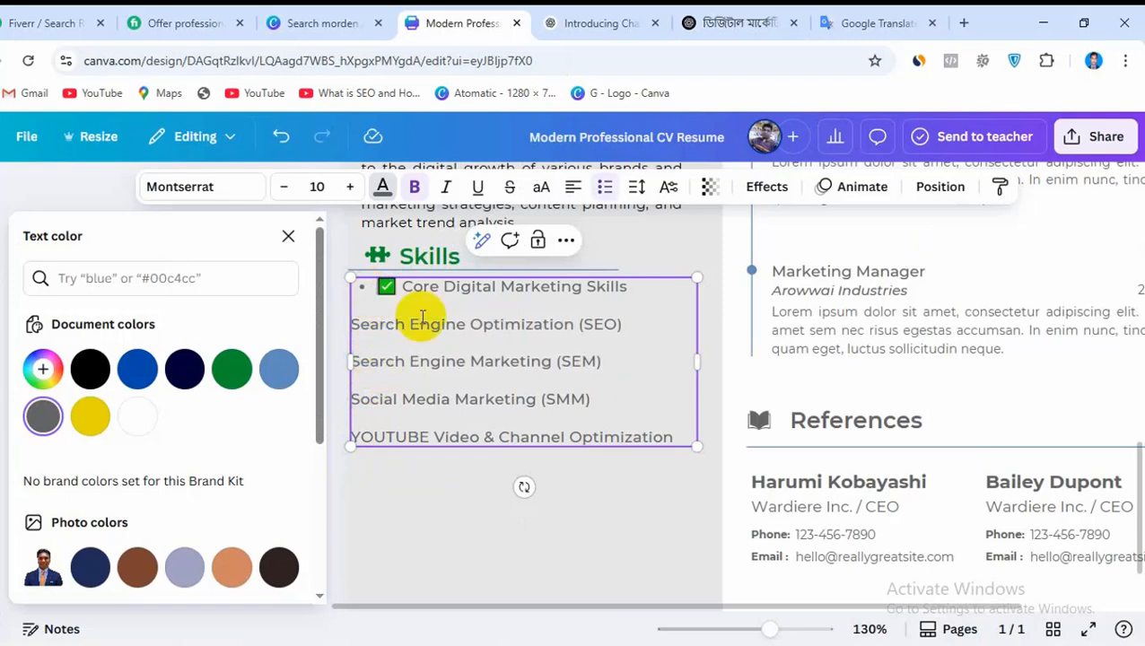
{"action": "key", "text": "BackSpace"}
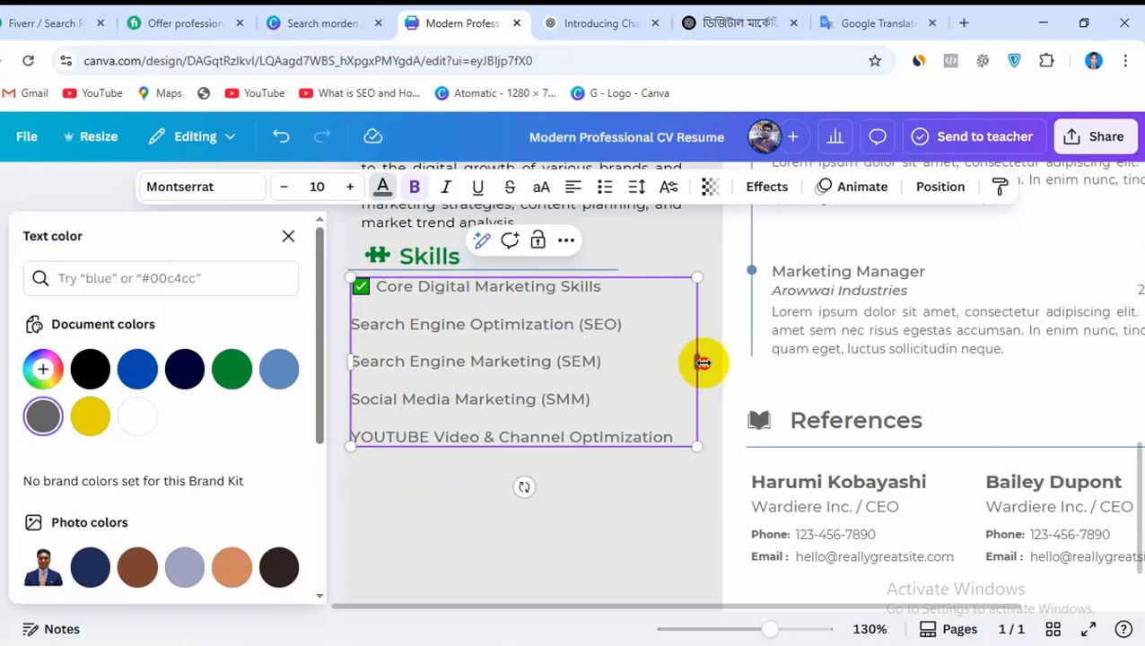
Widen the skills text box slightly and set the Core Digital Marketing Skills line to 1.4 line spacing and -55 letter spacing
{"action": "left_click_drag", "start_coordinate": [702, 362], "coordinate": [710, 362]}
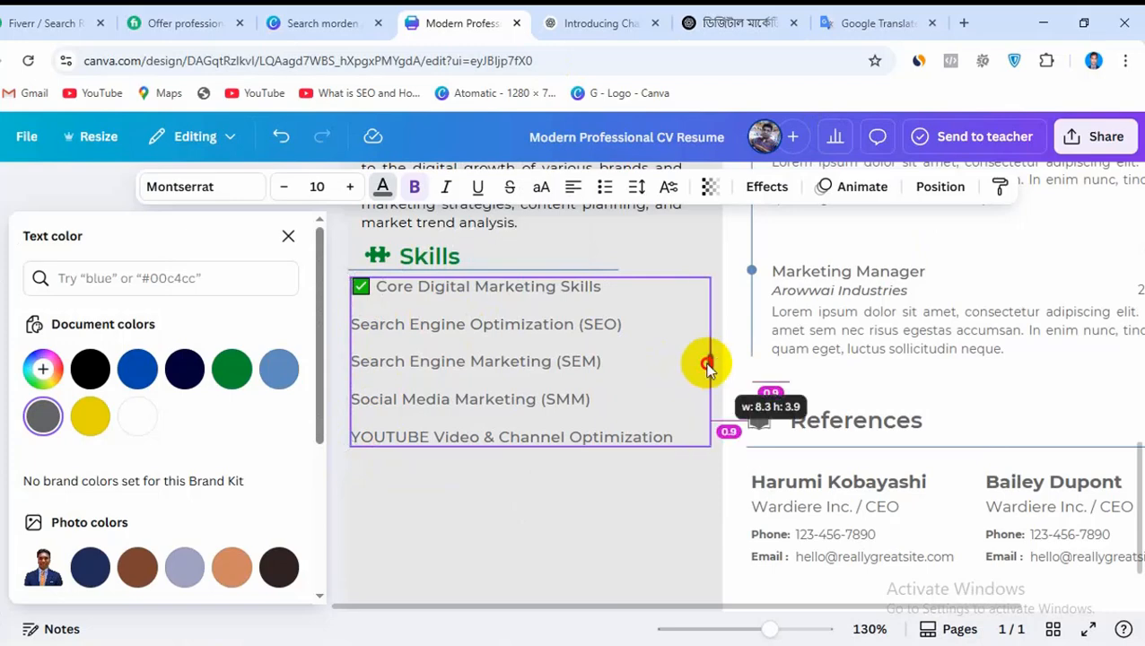
{"action": "left_click", "coordinate": [636, 189]}
{"action": "left_click_drag", "start_coordinate": [677, 319], "coordinate": [606, 332]}
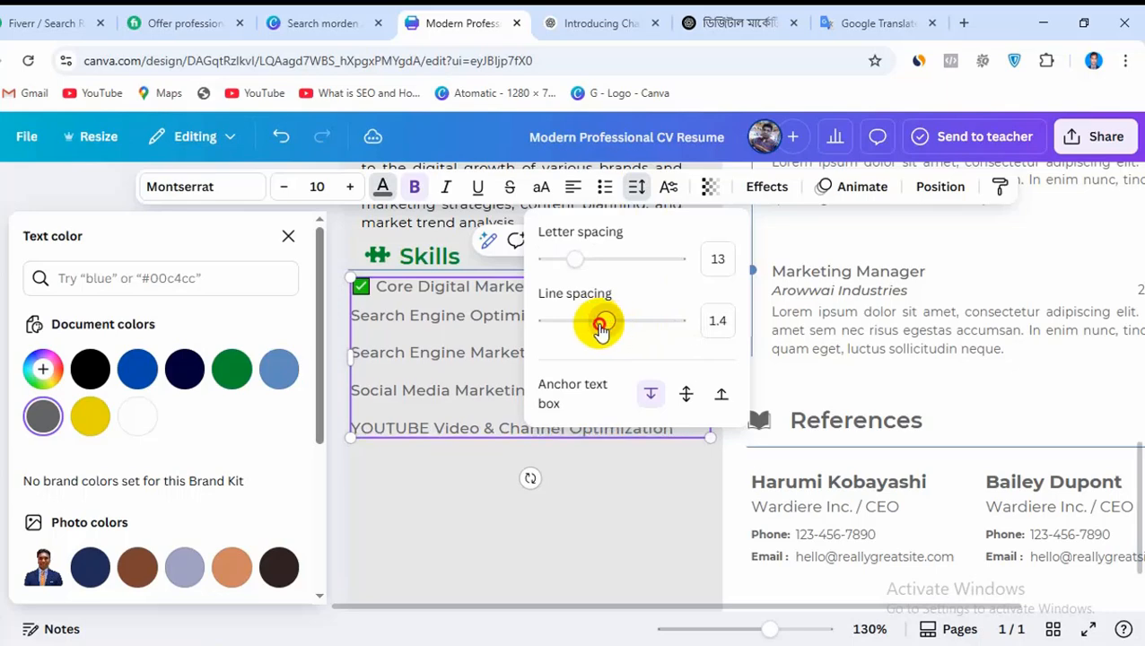
{"action": "left_click_drag", "start_coordinate": [570, 262], "coordinate": [562, 262]}
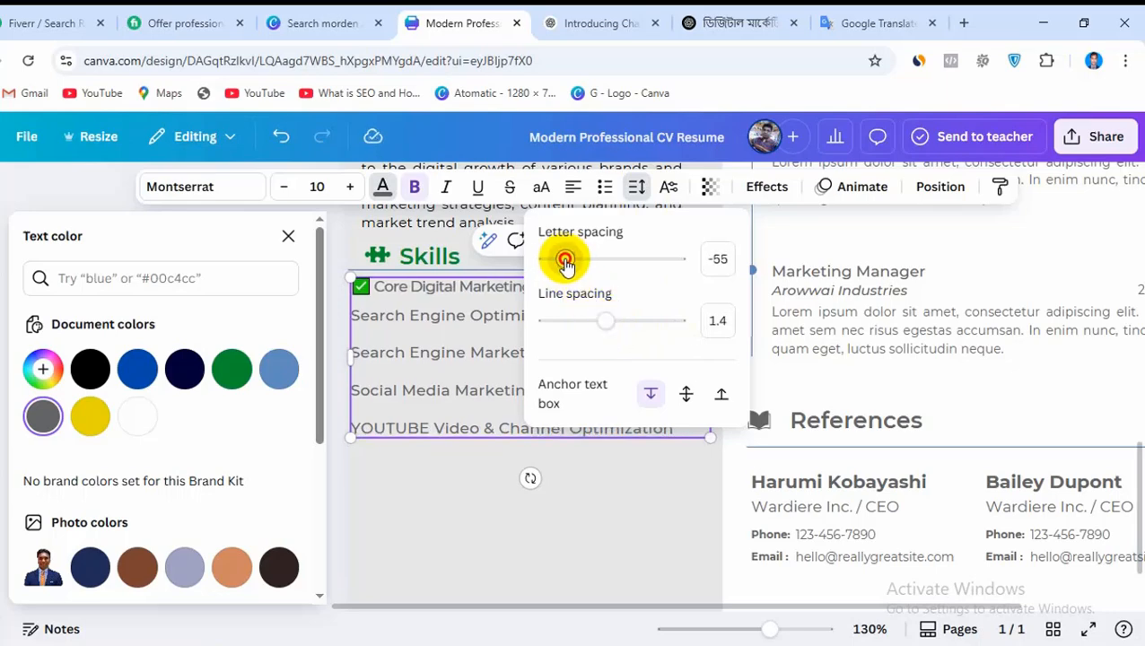
{"action": "left_click", "coordinate": [635, 510]}
Check the space around the skills list and reduce the font size of its whole text box to 9
{"action": "scroll", "coordinate": [636, 509], "scroll_direction": "down", "scroll_amount": 1}
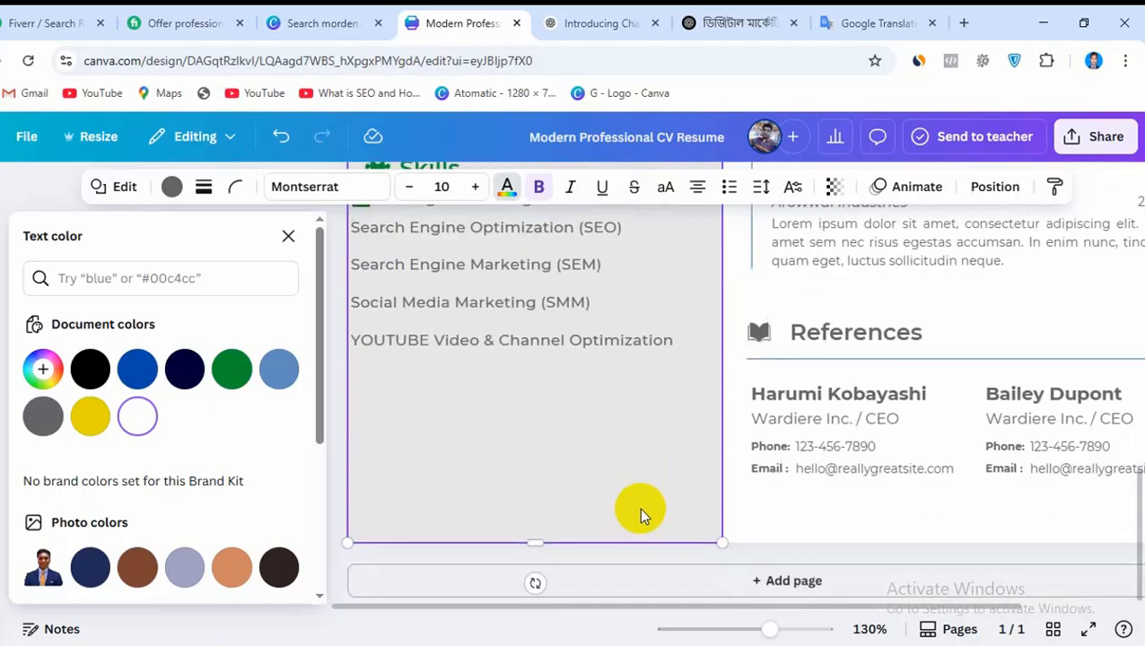
{"action": "scroll", "coordinate": [640, 507], "scroll_direction": "up", "scroll_amount": 1}
{"action": "scroll", "coordinate": [641, 508], "scroll_direction": "up", "scroll_amount": 5}
{"action": "scroll", "coordinate": [641, 508], "scroll_direction": "down", "scroll_amount": 6}
{"action": "scroll", "coordinate": [653, 491], "scroll_direction": "up", "scroll_amount": 2}
{"action": "left_click", "coordinate": [653, 489]}
{"action": "left_click", "coordinate": [544, 474]}
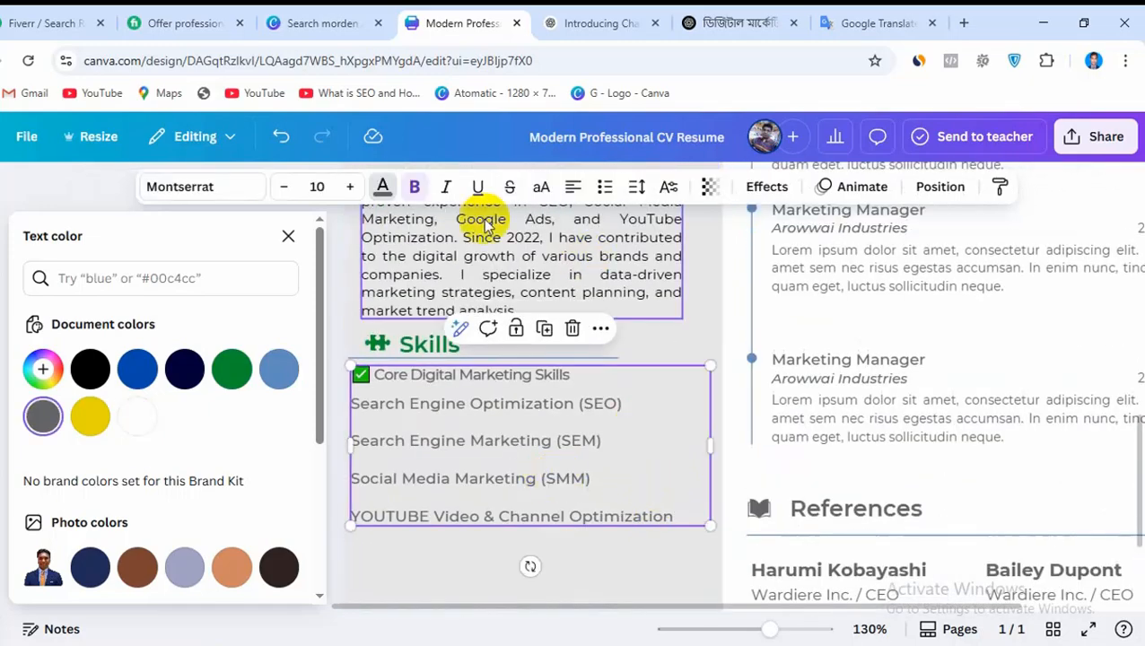
{"action": "left_click", "coordinate": [284, 191]}
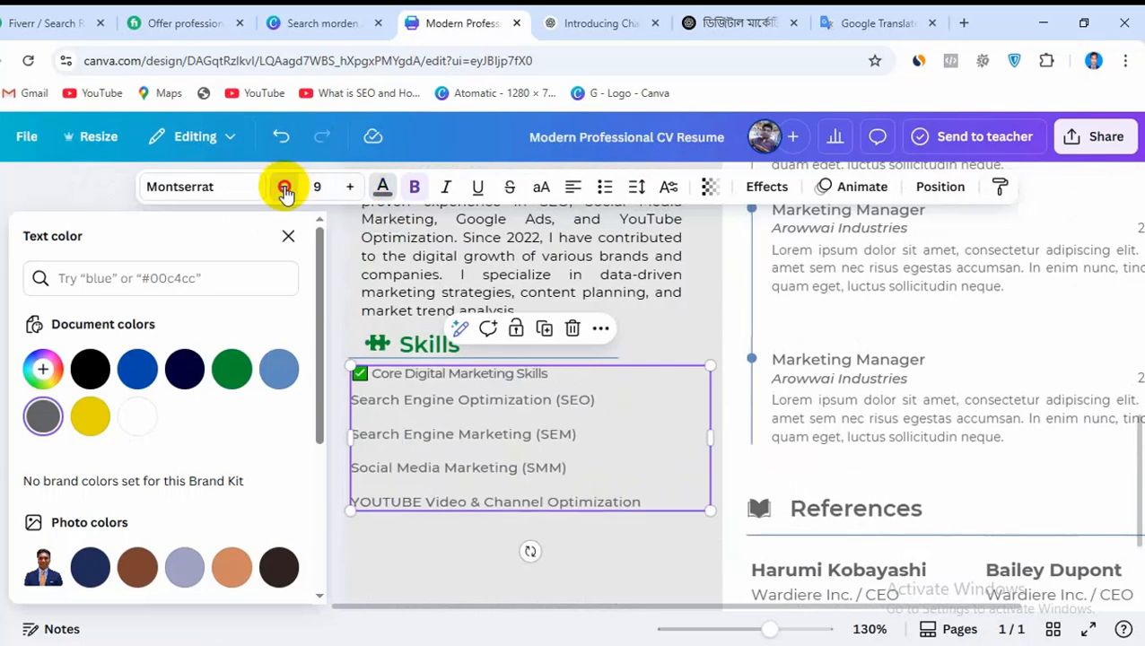
Reduce the font size of the Core Digital Marketing Skills list to 8 and review its fit below About Me
{"action": "left_click", "coordinate": [283, 191]}
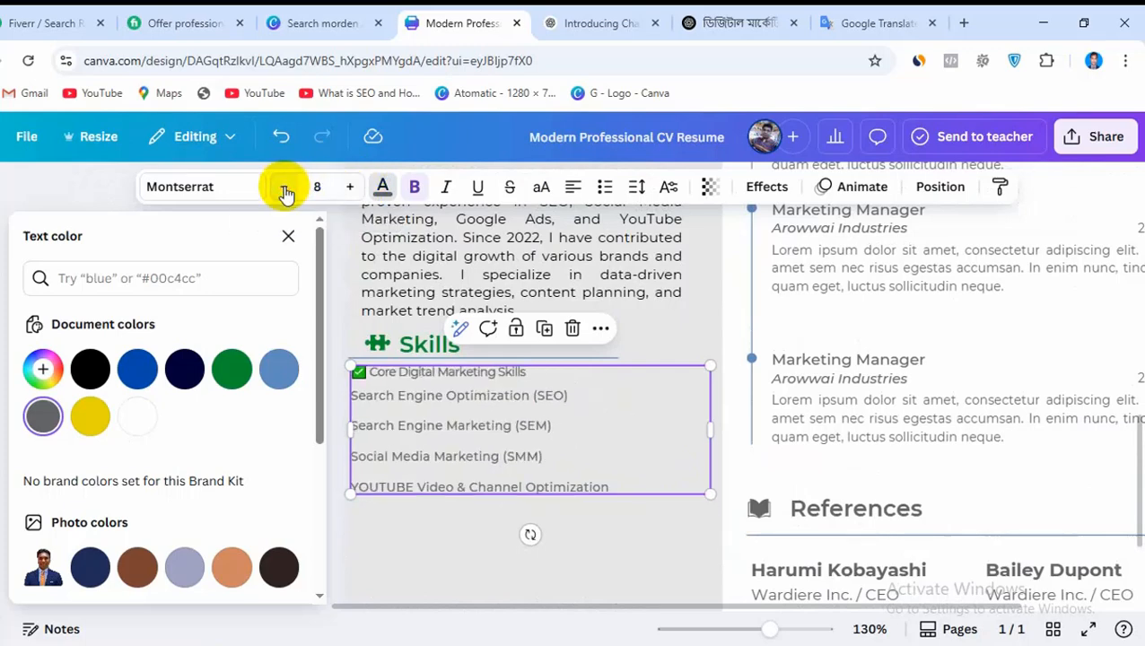
{"action": "left_click", "coordinate": [691, 555]}
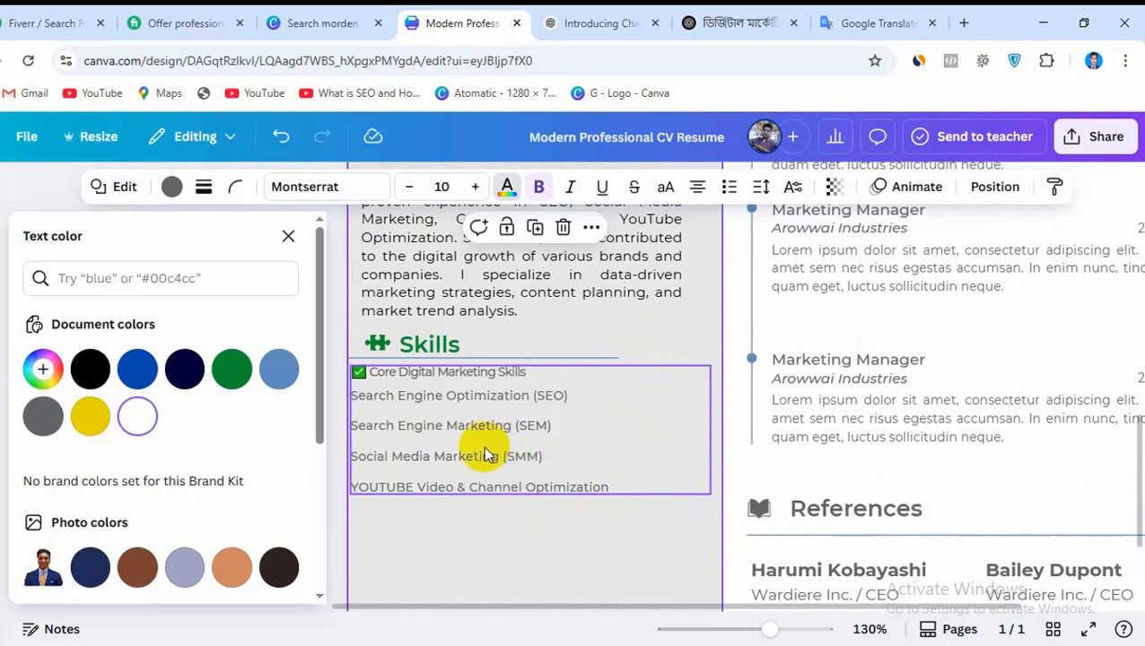
{"action": "scroll", "coordinate": [516, 448], "scroll_direction": "down", "scroll_amount": 3}
{"action": "scroll", "coordinate": [521, 448], "scroll_direction": "up", "scroll_amount": 2}
{"action": "scroll", "coordinate": [524, 453], "scroll_direction": "up", "scroll_amount": 3}
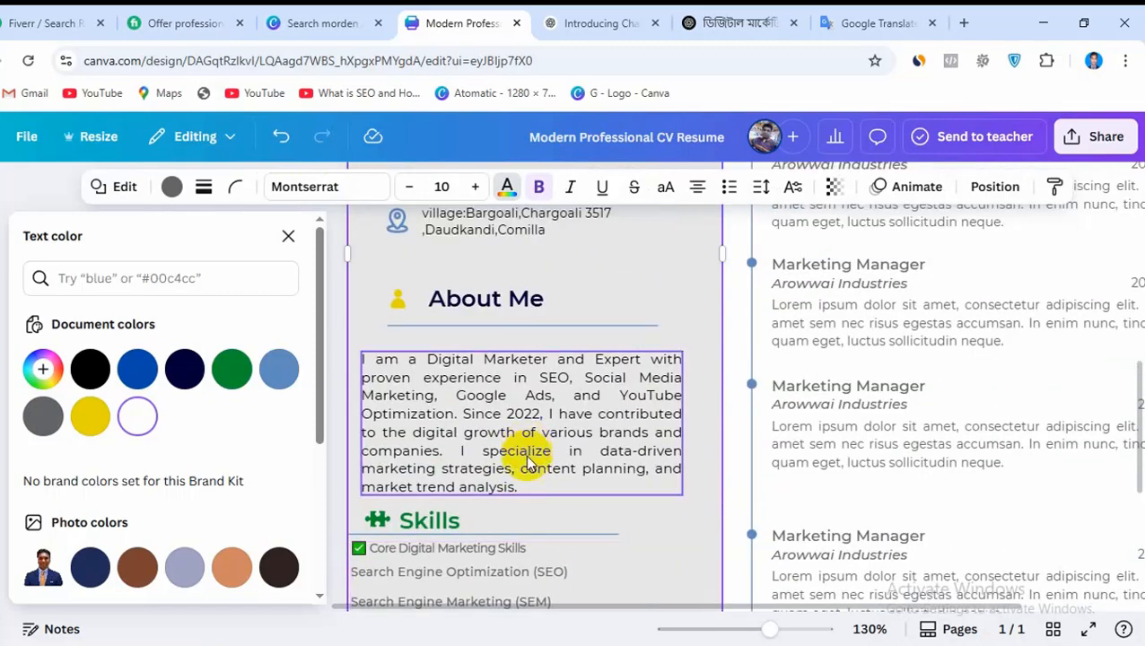
{"action": "scroll", "coordinate": [552, 458], "scroll_direction": "down", "scroll_amount": 4}
{"action": "scroll", "coordinate": [574, 440], "scroll_direction": "up", "scroll_amount": 1}
{"action": "scroll", "coordinate": [584, 430], "scroll_direction": "up", "scroll_amount": 2}
{"action": "left_click", "coordinate": [478, 422]}
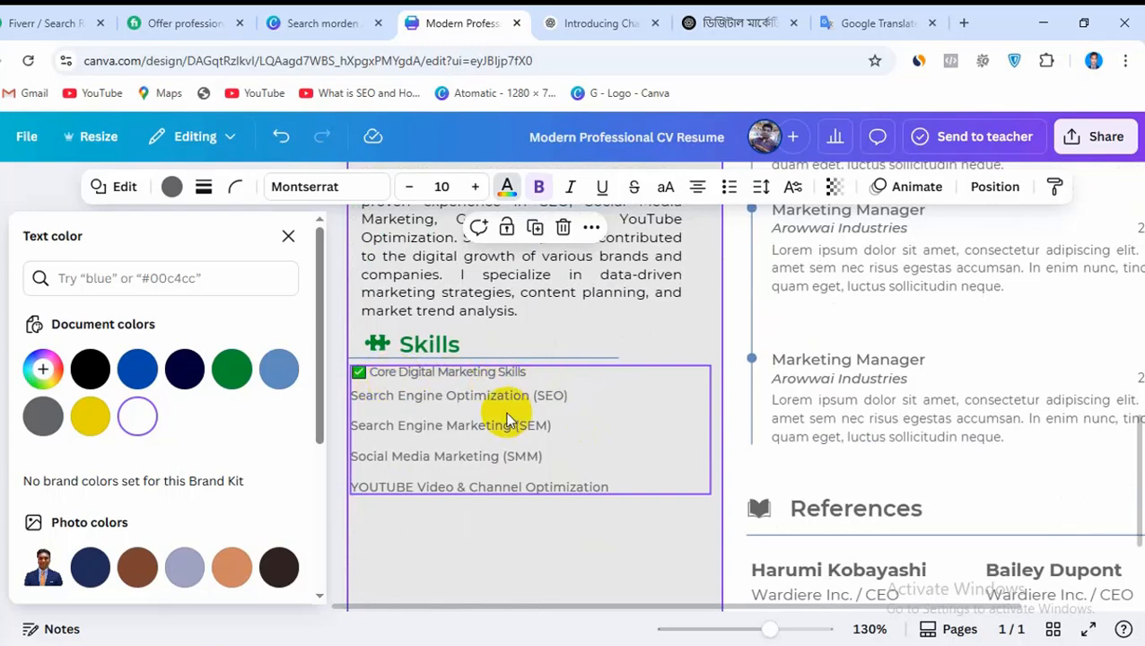
Duplicate the Core Digital Marketing Skills text box and place the copy directly below the original, aligned with its left edge
{"action": "left_click", "coordinate": [509, 408]}
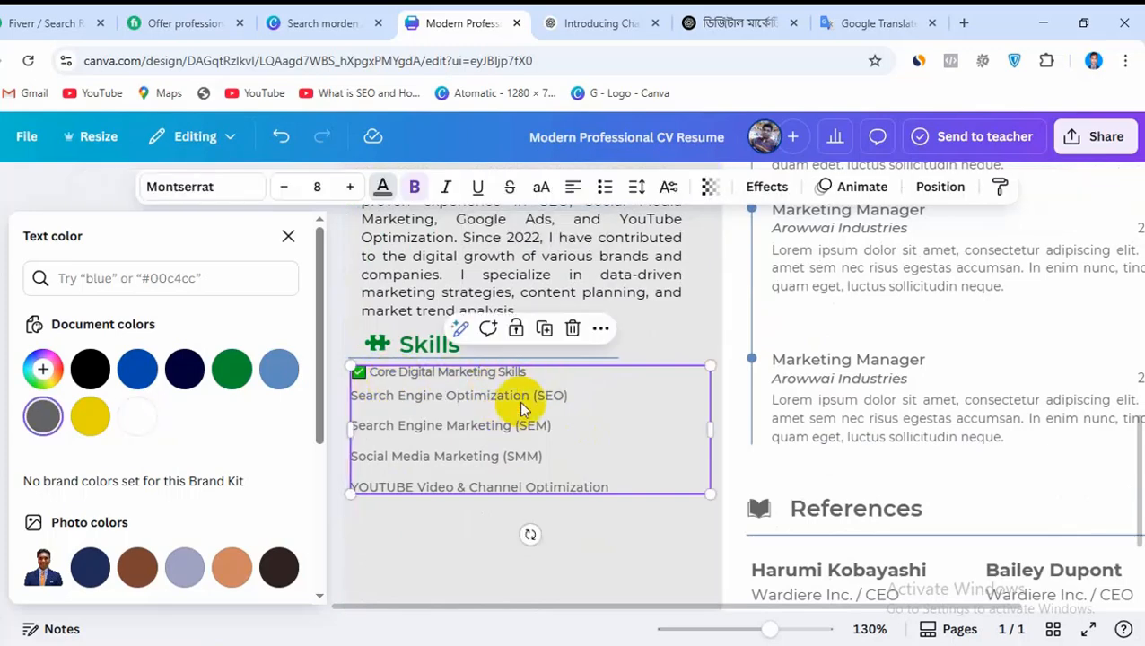
{"action": "left_click", "coordinate": [544, 332]}
{"action": "left_click_drag", "start_coordinate": [557, 409], "coordinate": [609, 406]}
{"action": "scroll", "coordinate": [616, 311], "scroll_direction": "down", "scroll_amount": 2}
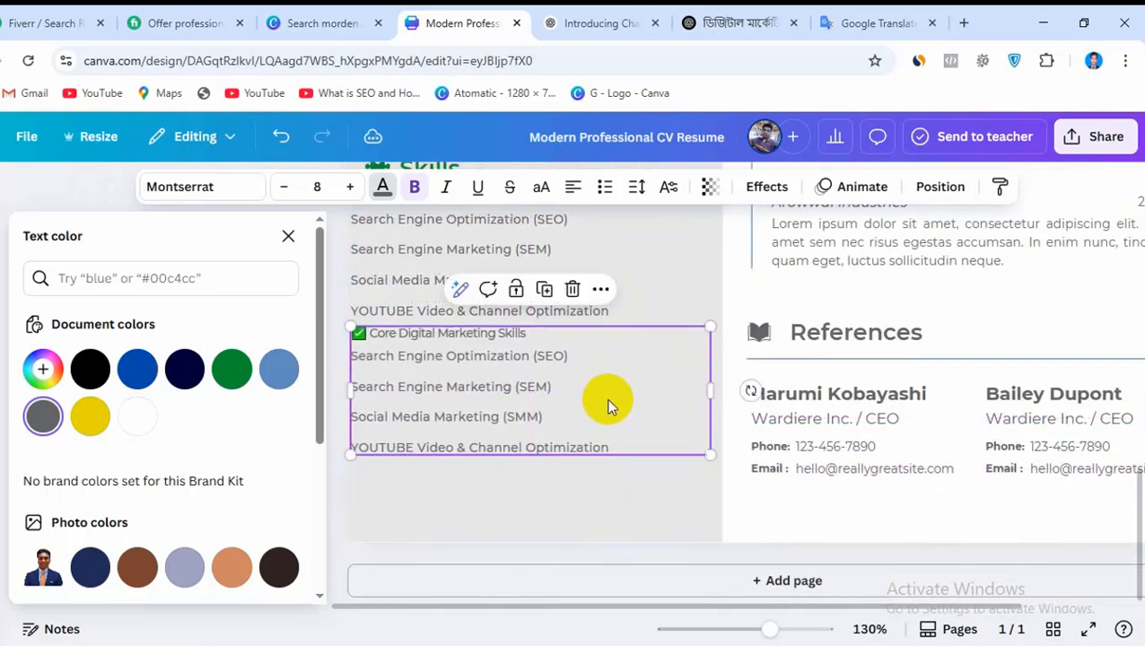
In the Notepad notes, remove the blank line under the Technical & Analytical Skills heading and copy that heading with its three skill lines
{"action": "left_click", "coordinate": [862, 645]}
{"action": "scroll", "coordinate": [694, 489], "scroll_direction": "down", "scroll_amount": 1}
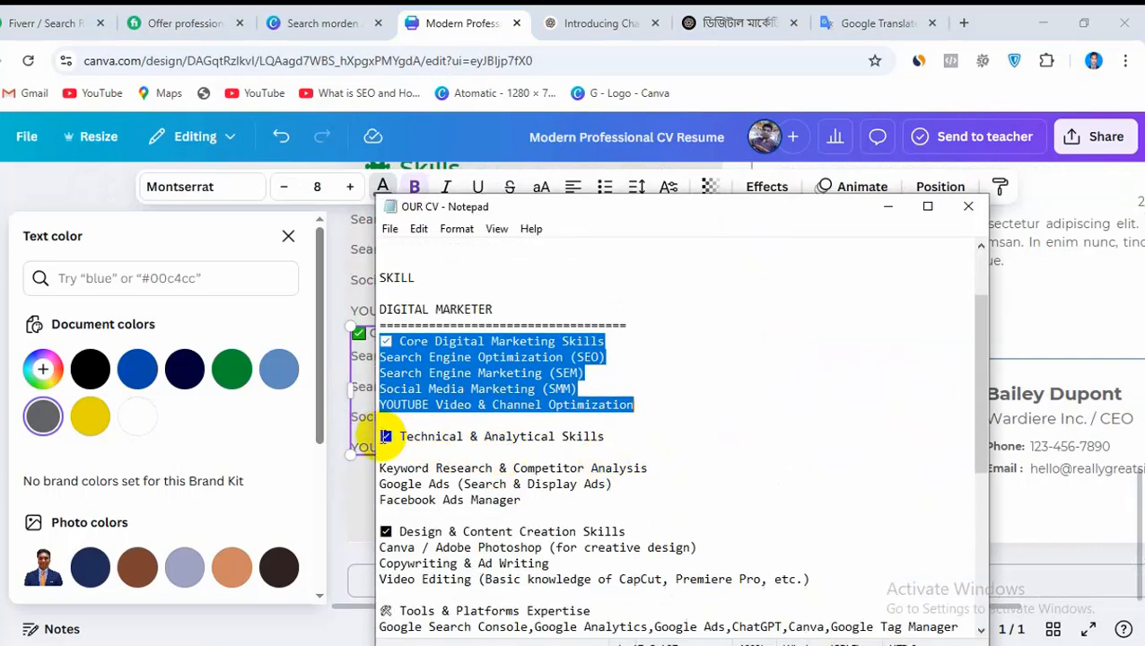
{"action": "left_click", "coordinate": [376, 468]}
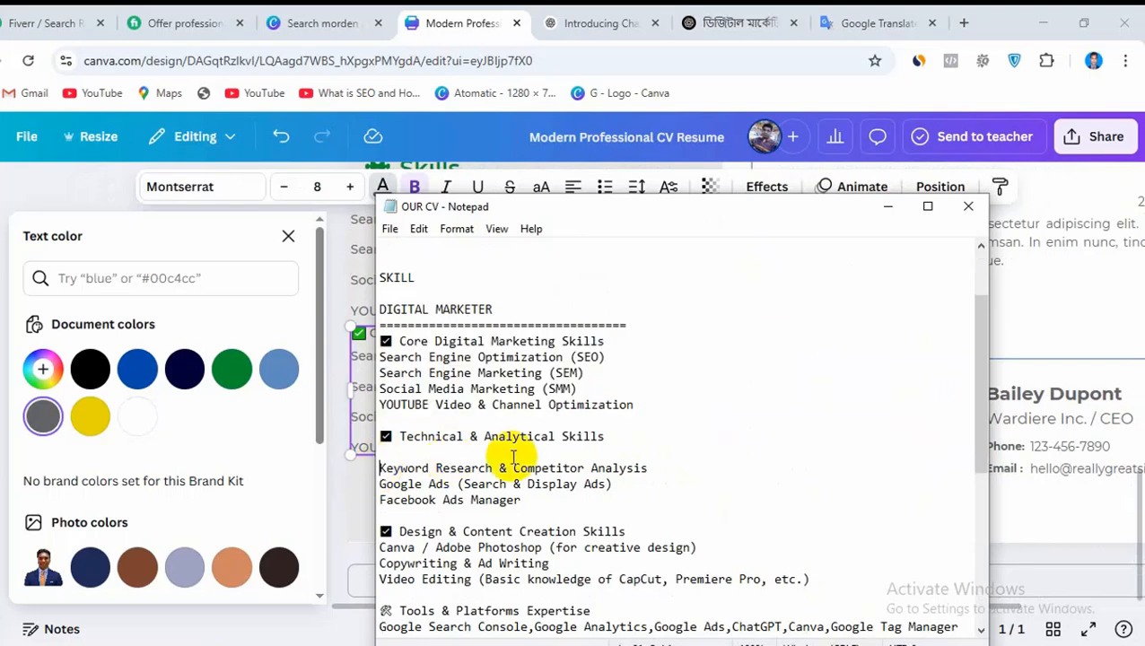
{"action": "key", "text": "BackSpace"}
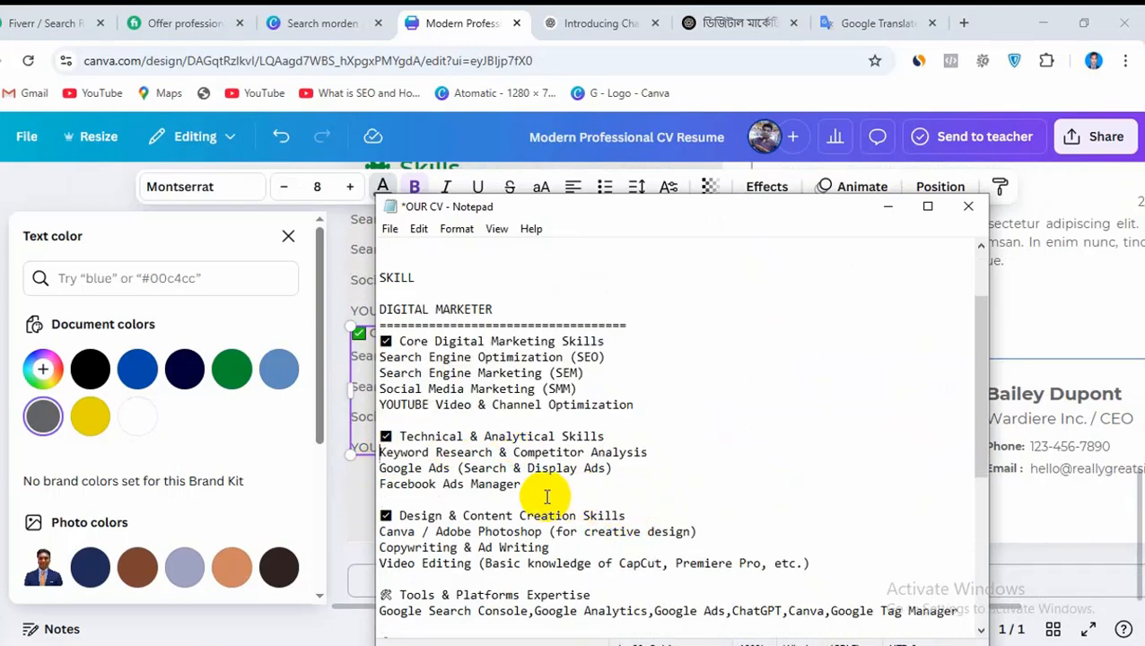
{"action": "left_click_drag", "start_coordinate": [531, 490], "coordinate": [370, 439]}
{"action": "right_click", "coordinate": [441, 449]}
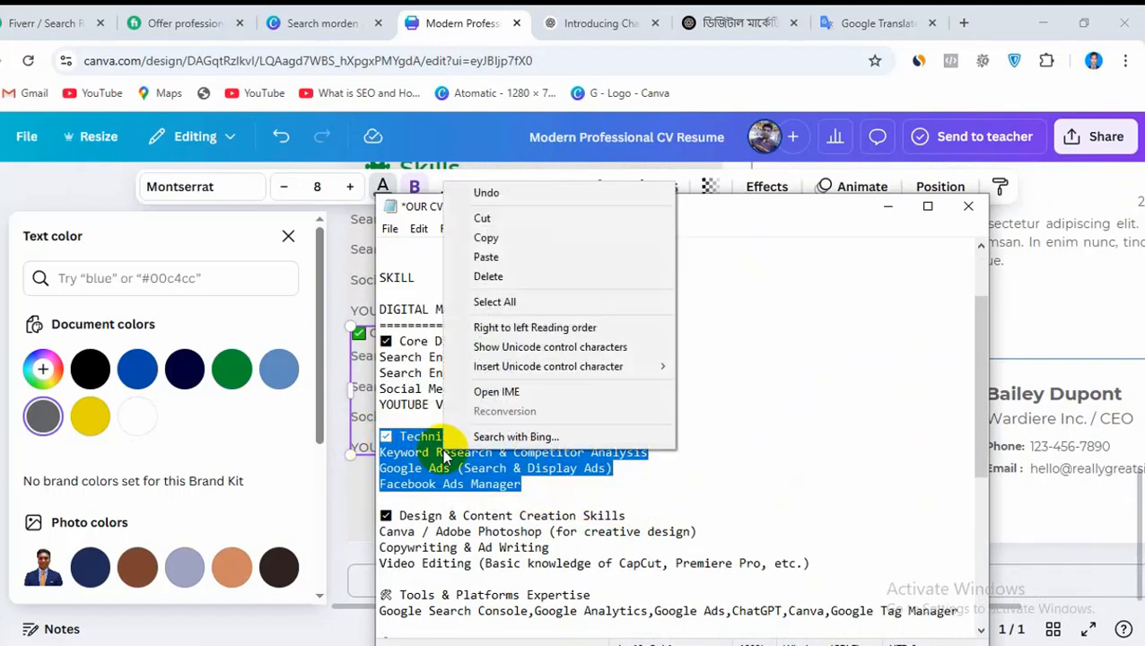
{"action": "left_click", "coordinate": [497, 236]}
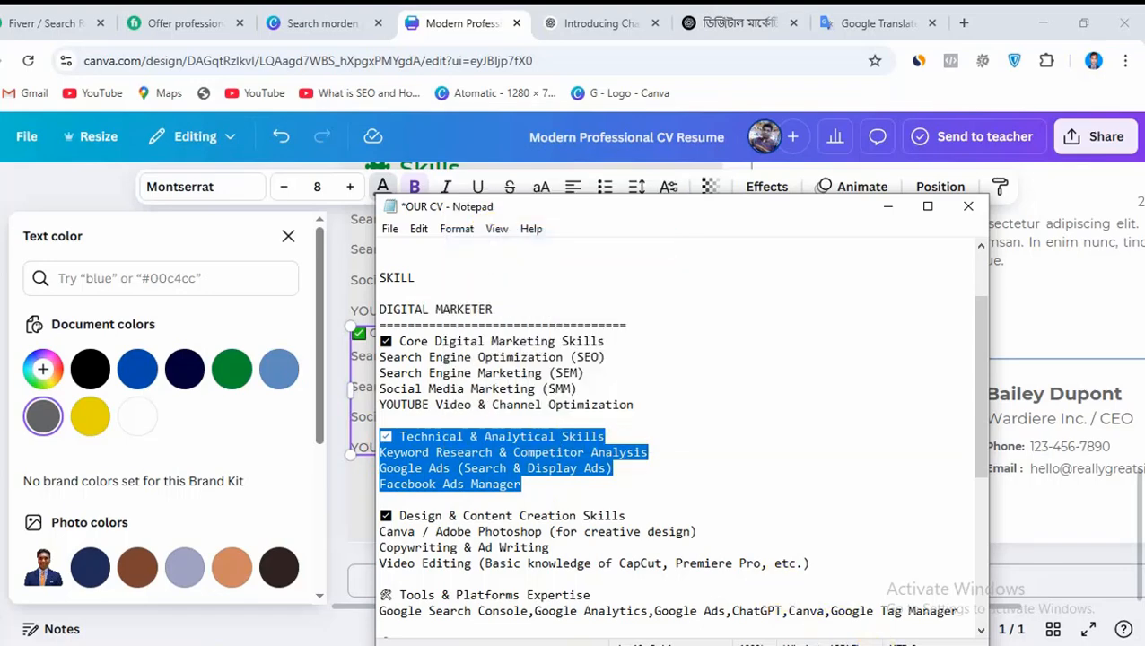
Return to the Canva CV and replace all text in the duplicated skills box with the copied Technical & Analytical Skills block
{"action": "left_click", "coordinate": [471, 18]}
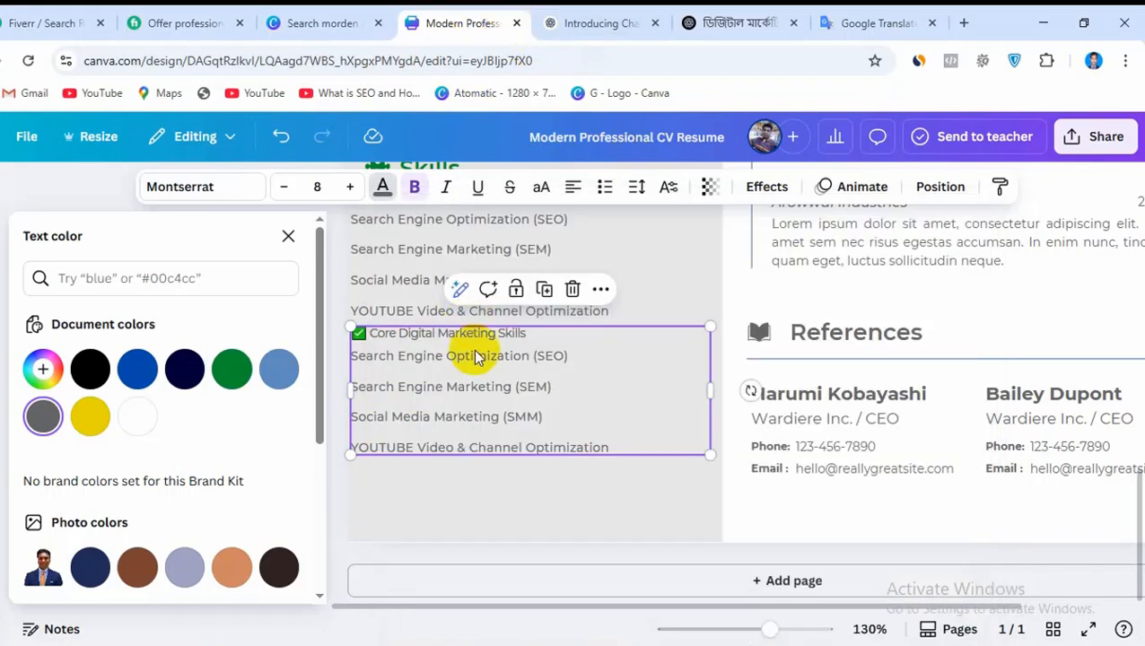
{"action": "triple_click", "coordinate": [476, 384]}
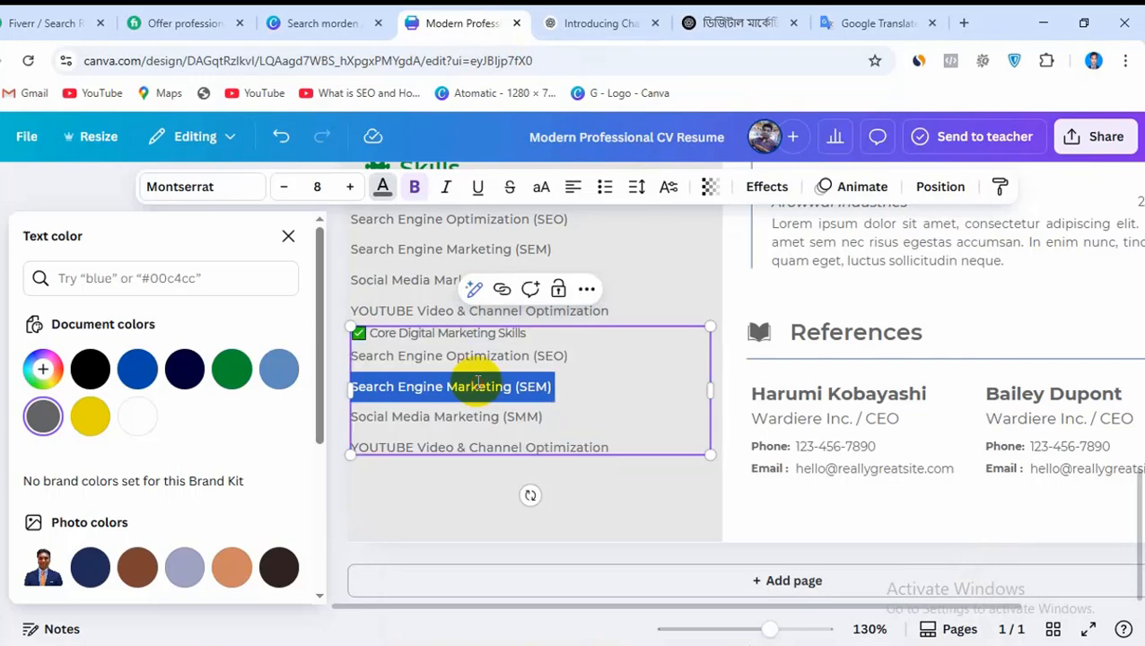
{"action": "left_click_drag", "start_coordinate": [616, 447], "coordinate": [352, 332]}
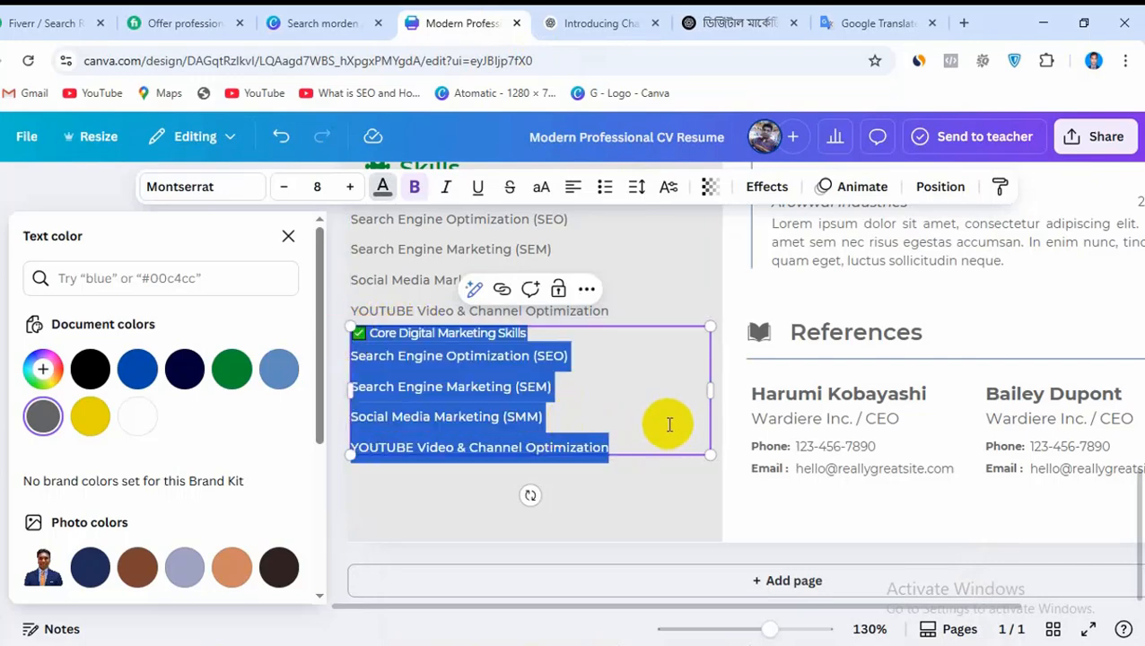
{"action": "key", "text": "ctrl+v"}
{"action": "left_click", "coordinate": [679, 463]}
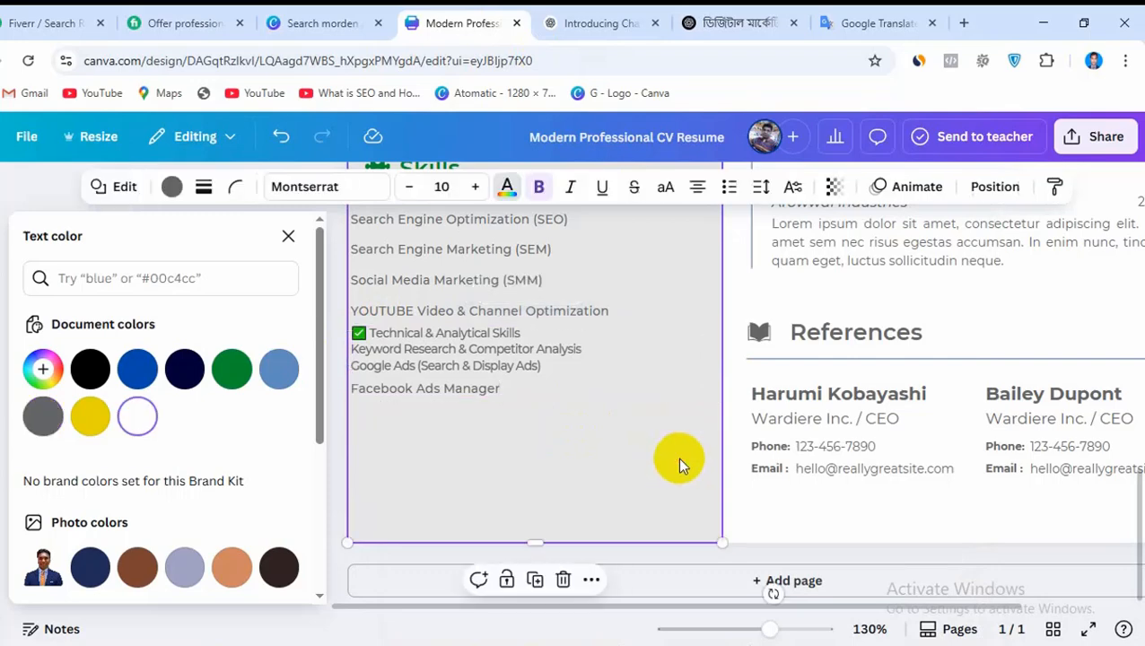
{"action": "scroll", "coordinate": [702, 466], "scroll_direction": "up", "scroll_amount": 1}
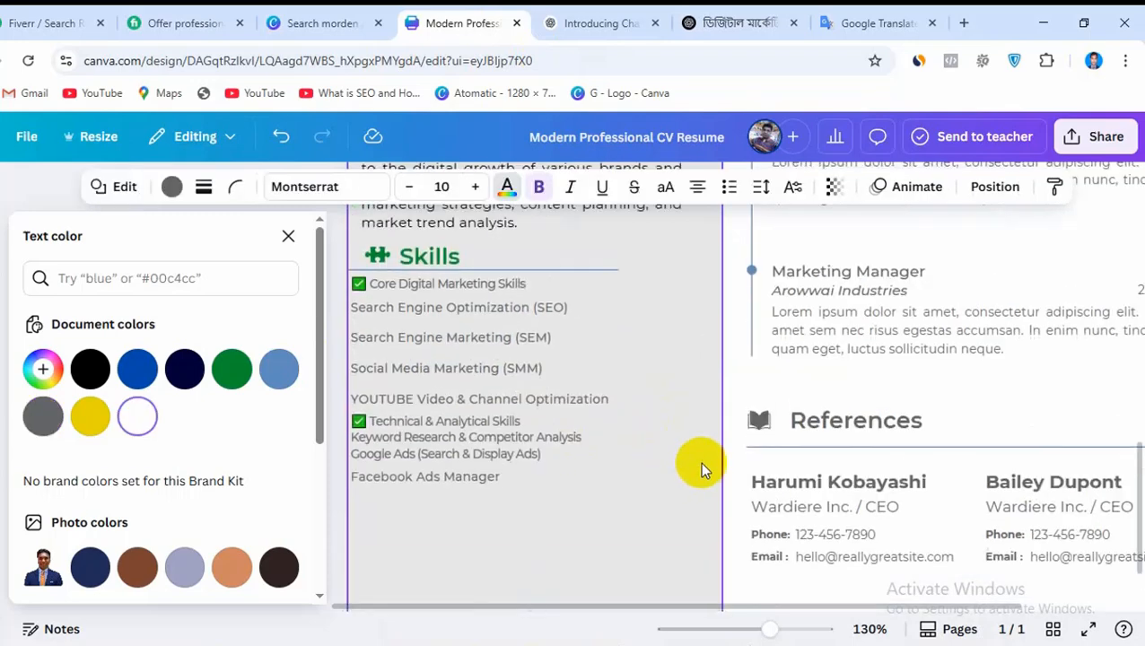
Try black as the text color for the whole Technical & Analytical Skills box
{"action": "left_click", "coordinate": [492, 422]}
{"action": "left_click", "coordinate": [383, 186]}
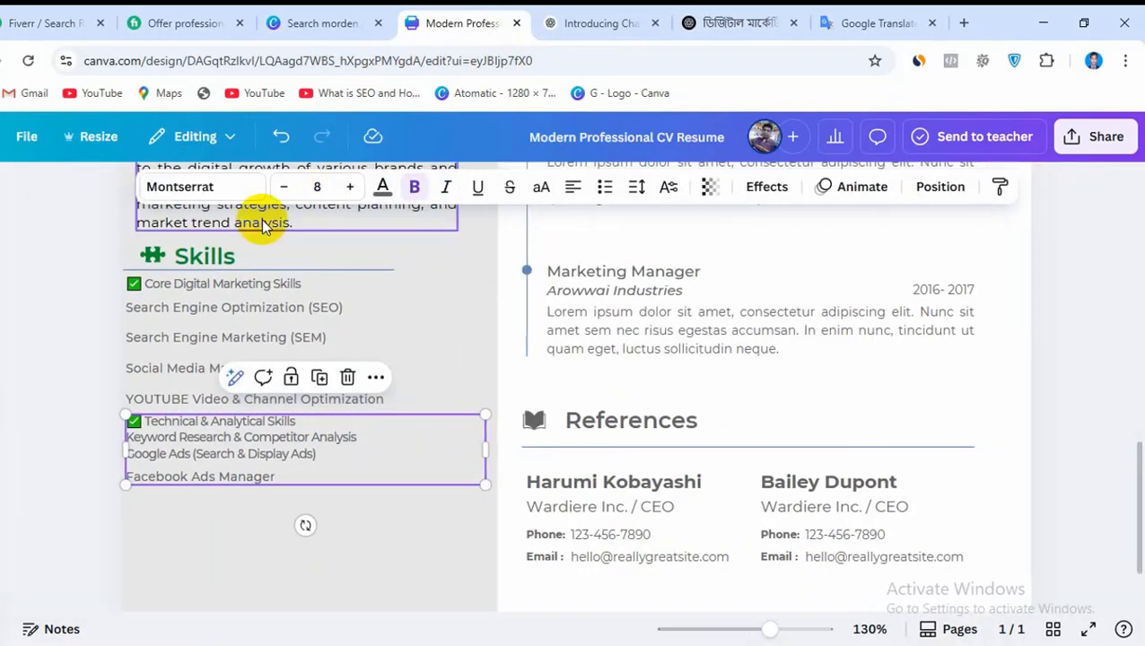
{"action": "left_click", "coordinate": [383, 186]}
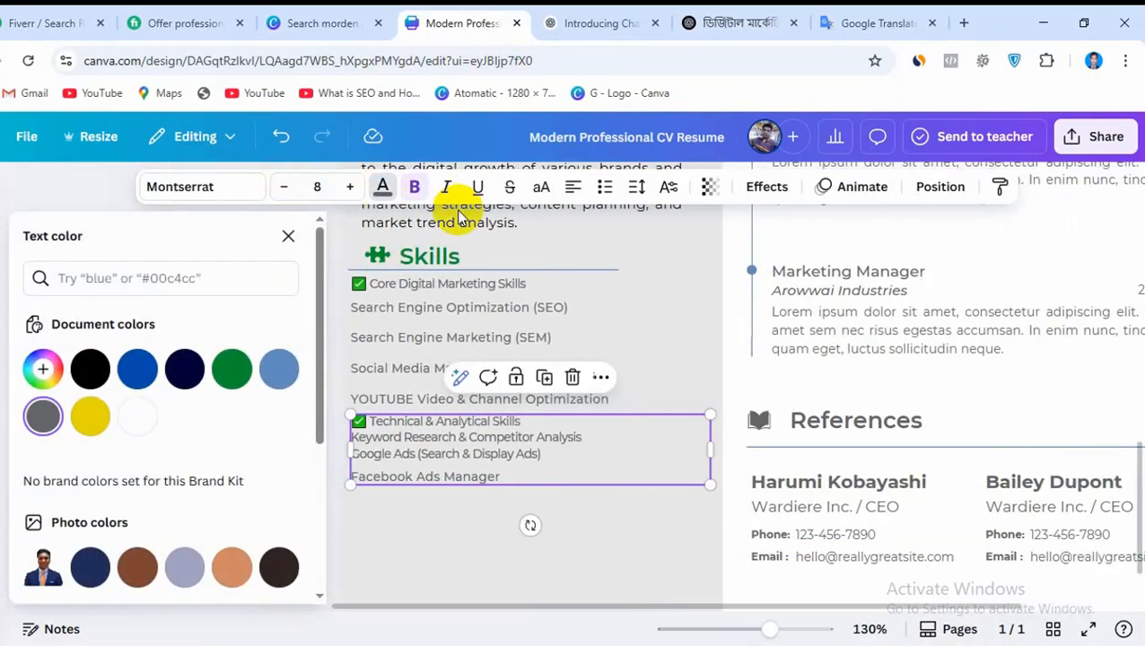
{"action": "left_click", "coordinate": [90, 368]}
Set the text color of the whole Technical & Analytical Skills box back to dark grey
{"action": "left_click", "coordinate": [405, 335]}
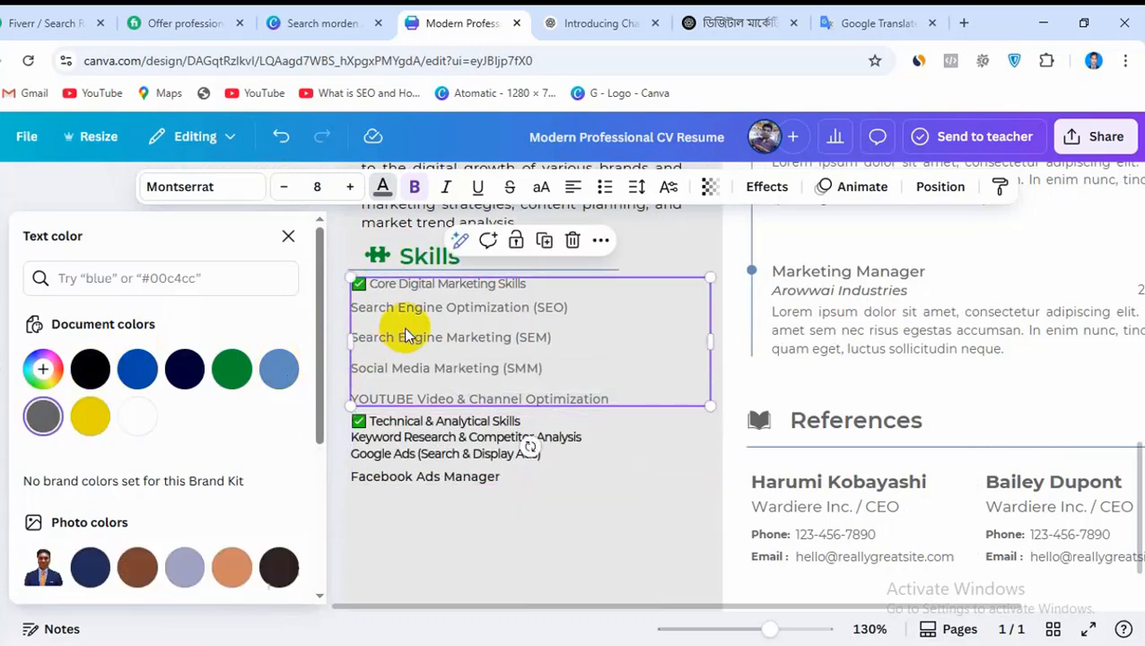
{"action": "left_click", "coordinate": [383, 186]}
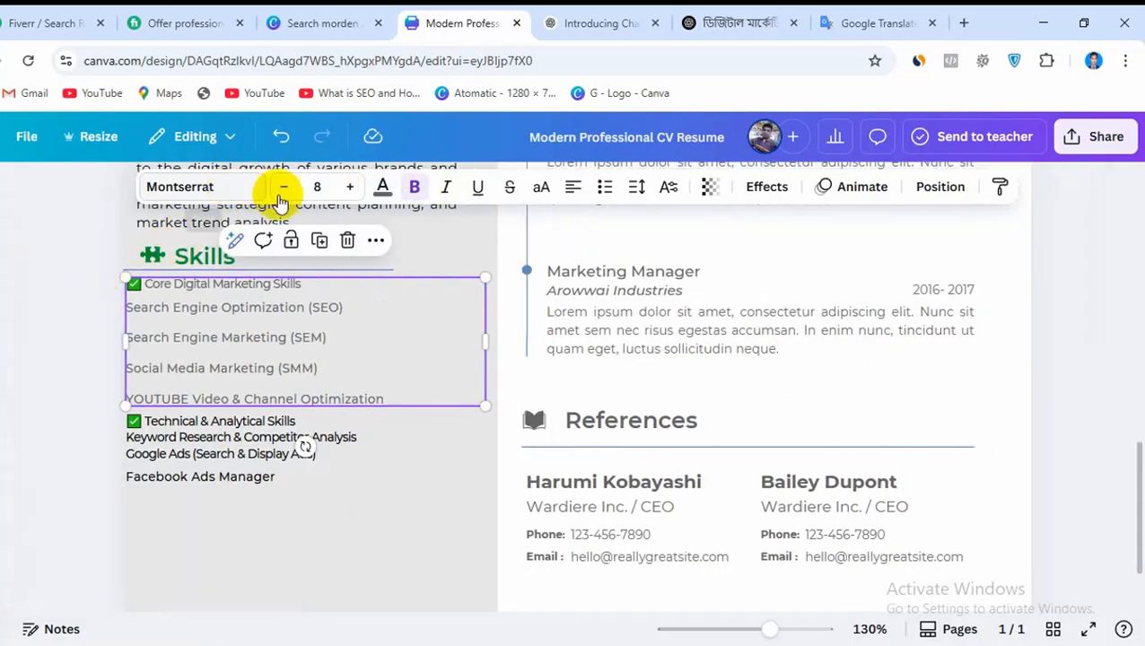
{"action": "left_click", "coordinate": [424, 486]}
{"action": "scroll", "coordinate": [473, 542], "scroll_direction": "up", "scroll_amount": 2}
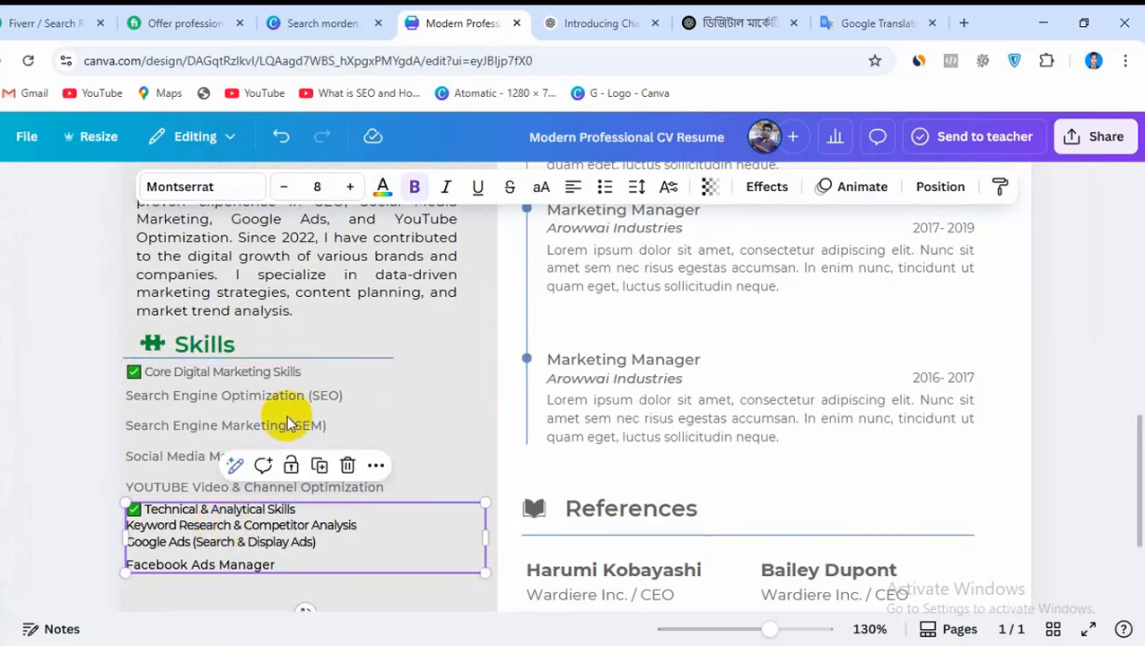
{"action": "left_click", "coordinate": [383, 186]}
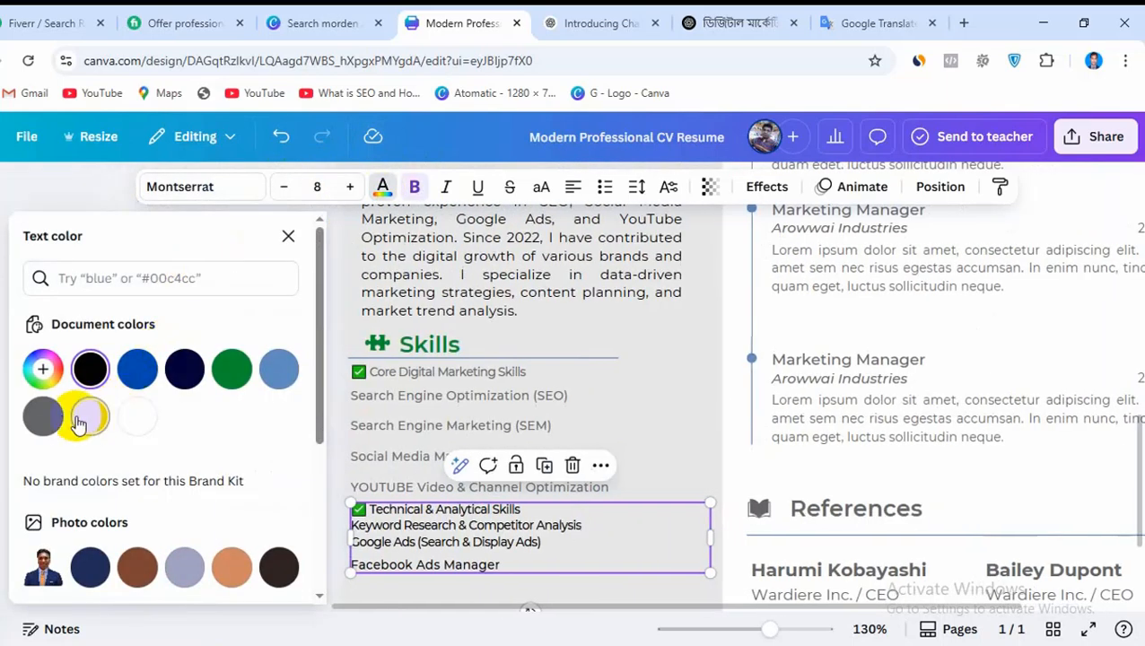
{"action": "left_click", "coordinate": [42, 415]}
{"action": "left_click", "coordinate": [711, 378]}
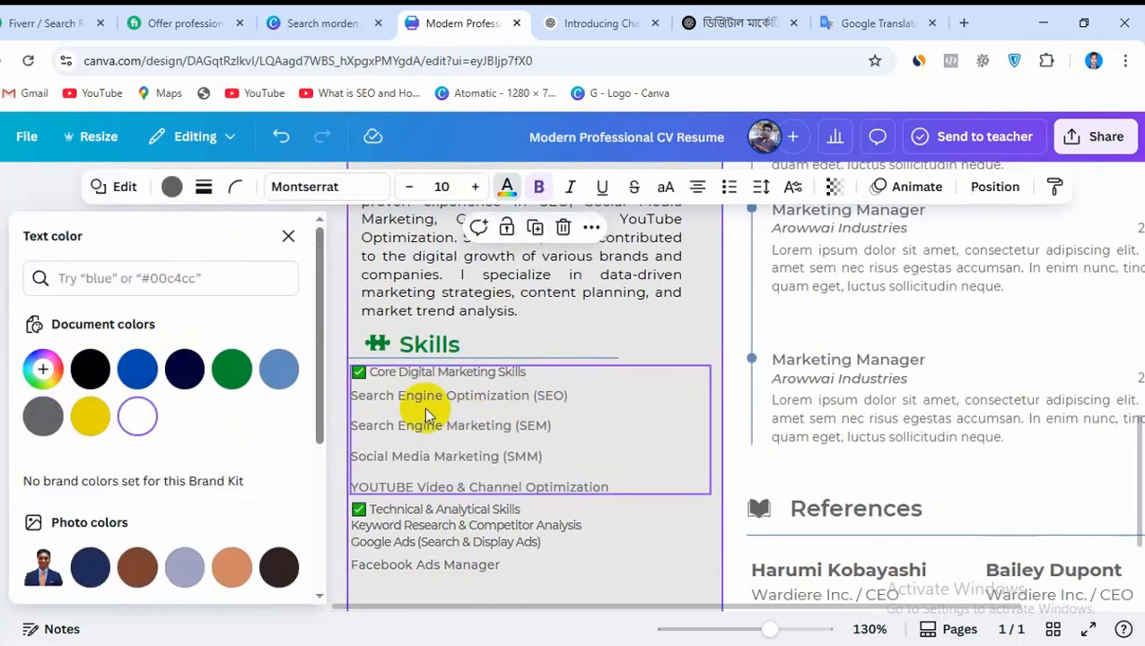
Nudge the Core Digital Marketing Skills box slightly upward and make only its heading line black and bold
{"action": "left_click", "coordinate": [404, 374]}
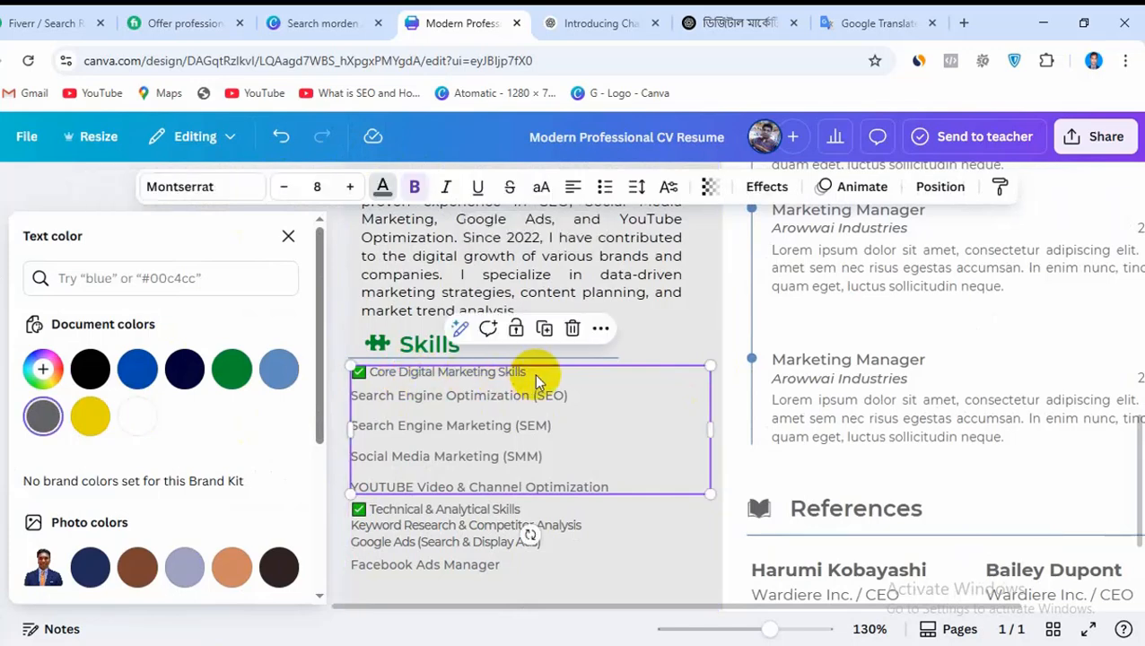
{"action": "mouse_move", "coordinate": [534, 374]}
{"action": "left_mouse_down"}
{"action": "mouse_move", "coordinate": [504, 370]}
{"action": "mouse_move", "coordinate": [534, 368]}
{"action": "left_mouse_up"}
{"action": "left_click_drag", "start_coordinate": [366, 366], "coordinate": [531, 366]}
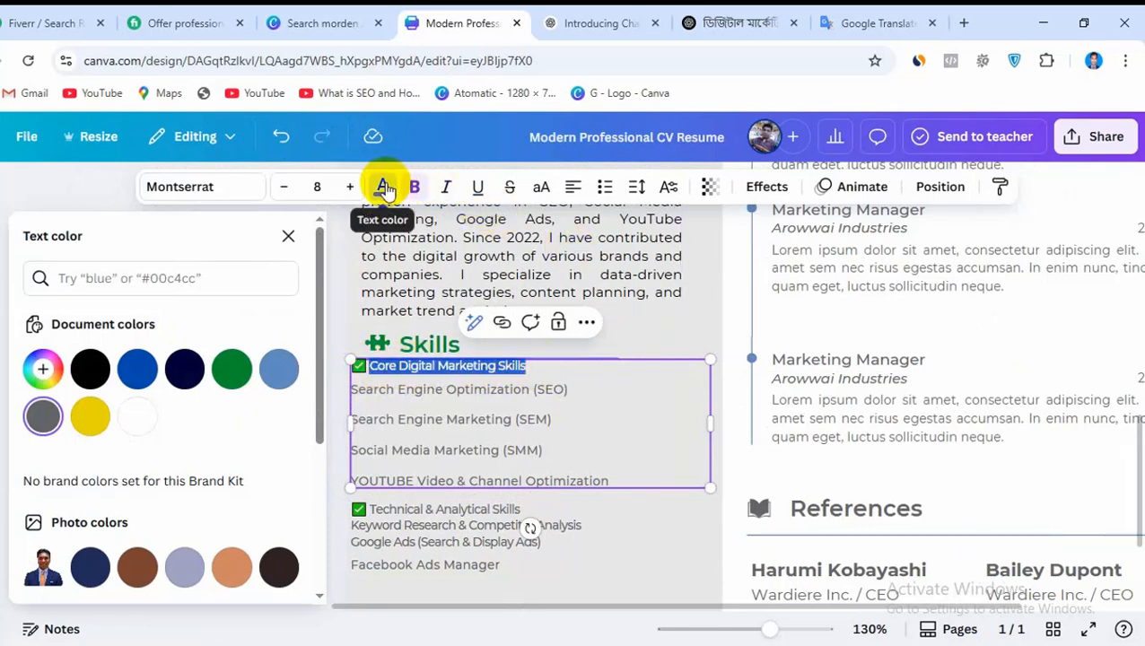
{"action": "left_click", "coordinate": [90, 370]}
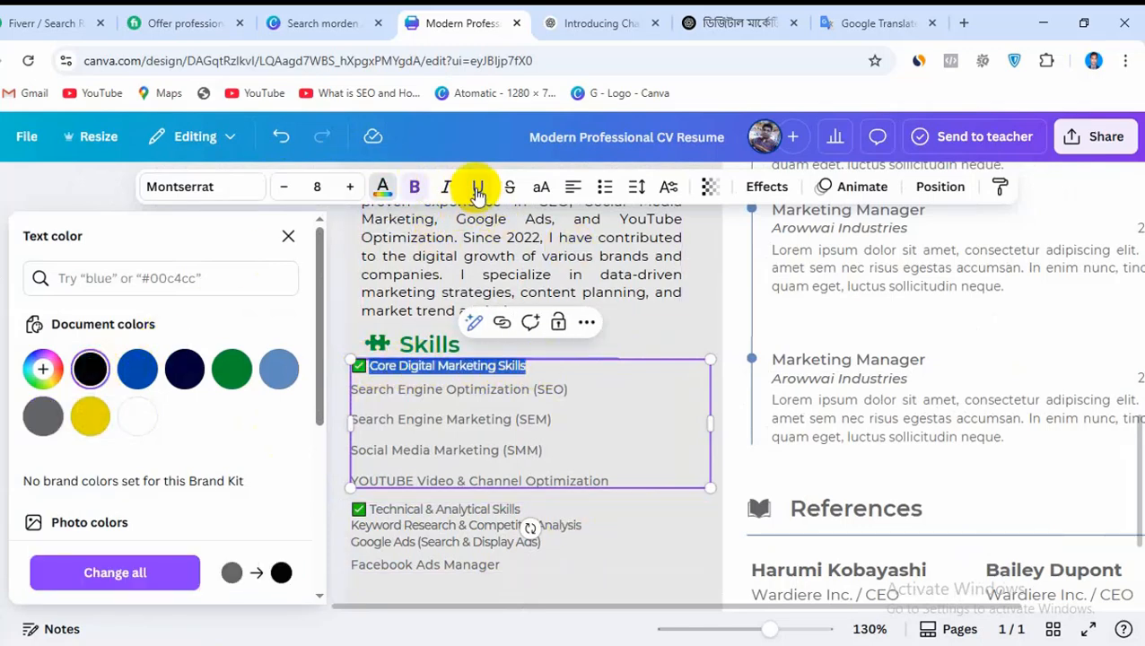
{"action": "left_click", "coordinate": [417, 191]}
Color only the Technical & Analytical Skills heading line black, leaving its skill lines grey
{"action": "left_click", "coordinate": [613, 563]}
{"action": "scroll", "coordinate": [691, 415], "scroll_direction": "down", "scroll_amount": 2}
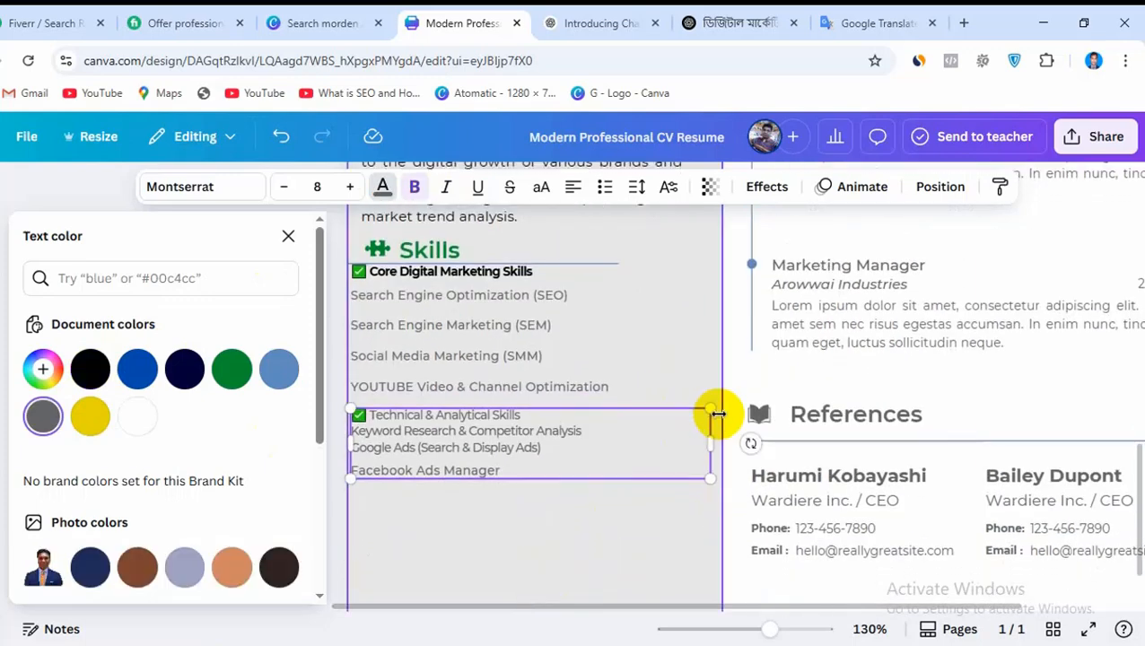
{"action": "scroll", "coordinate": [716, 413], "scroll_direction": "down", "scroll_amount": 2}
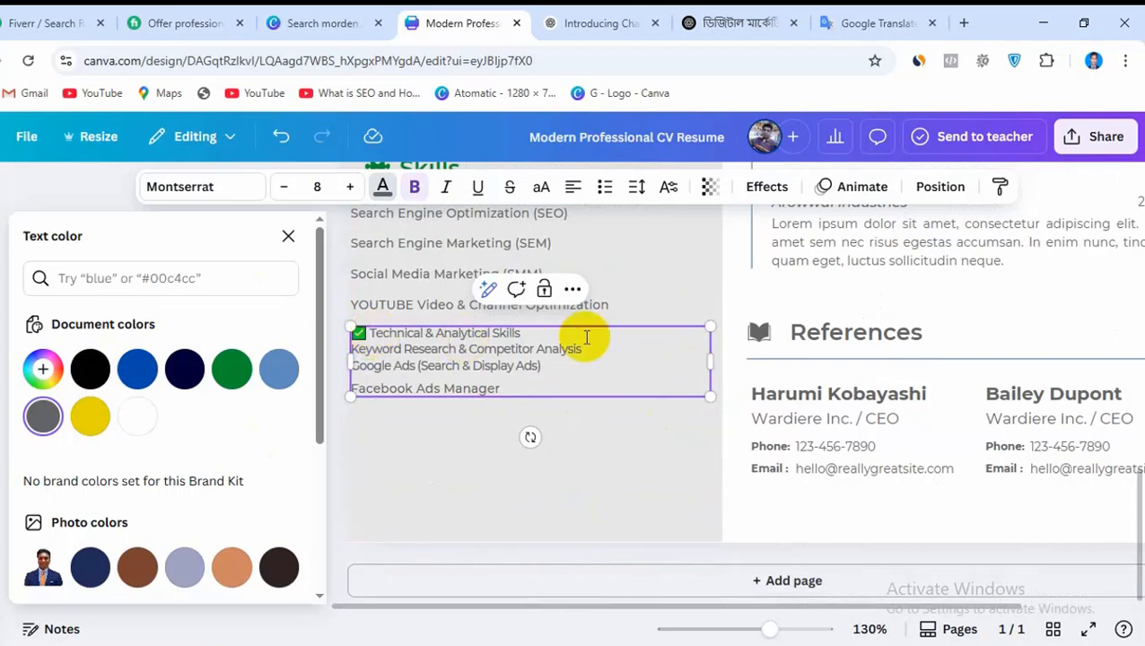
{"action": "left_click_drag", "start_coordinate": [519, 333], "coordinate": [359, 331]}
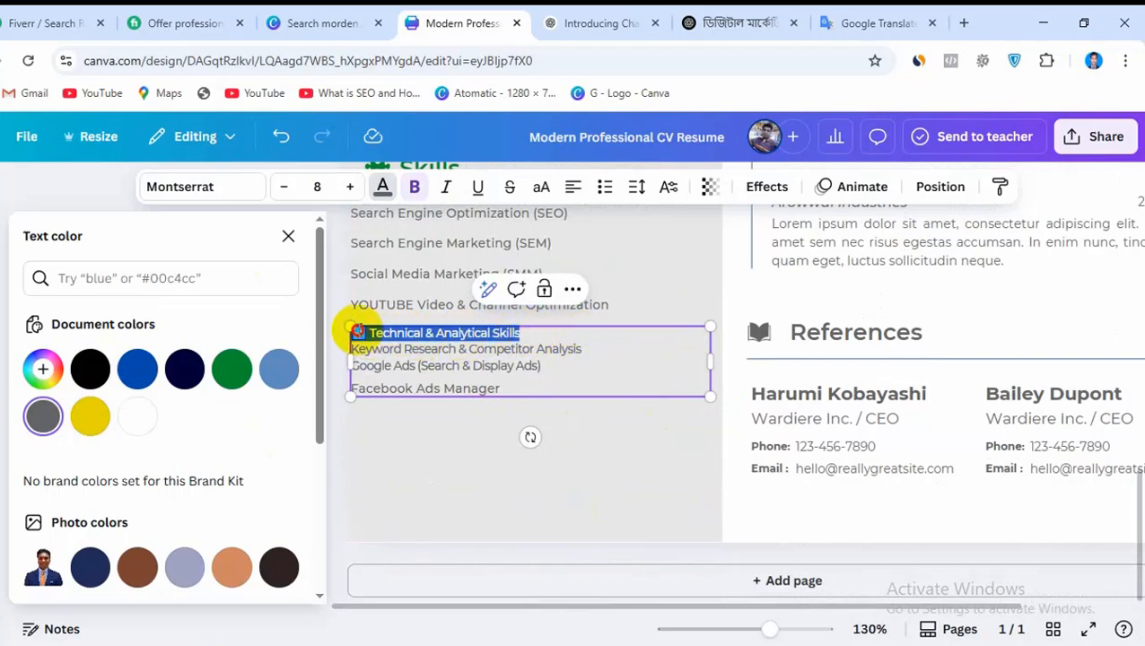
{"action": "left_click", "coordinate": [384, 187]}
{"action": "left_click", "coordinate": [383, 186]}
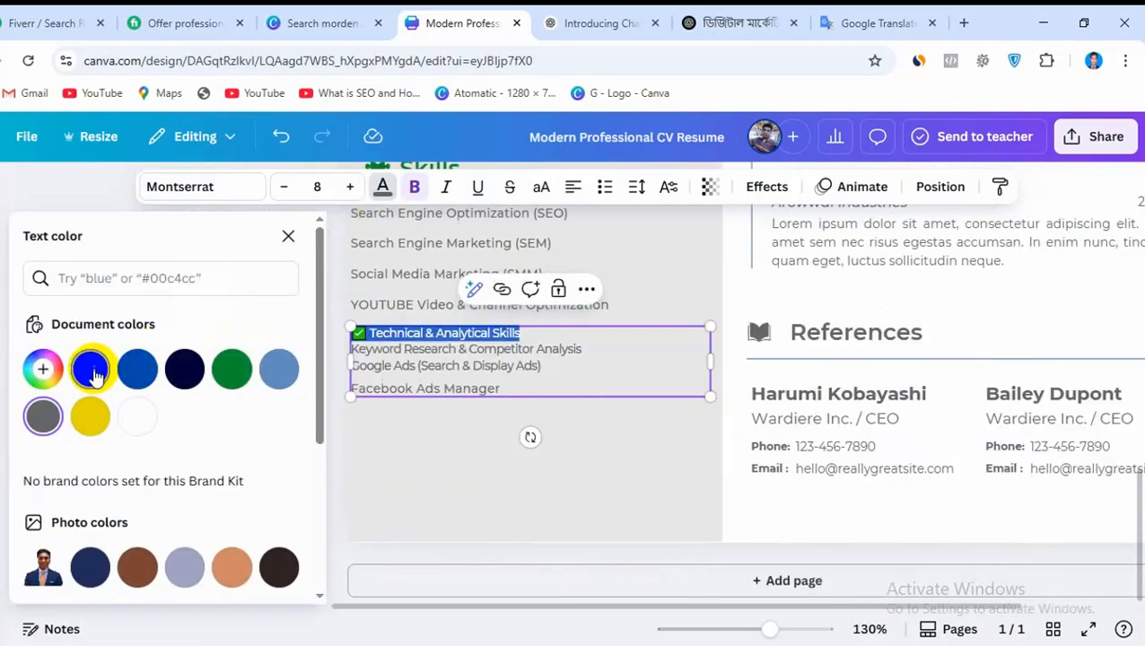
{"action": "left_click", "coordinate": [94, 373]}
{"action": "left_click", "coordinate": [599, 478]}
Duplicate the Technical & Analytical Skills text box and place the copy just below the original
{"action": "left_click", "coordinate": [435, 361]}
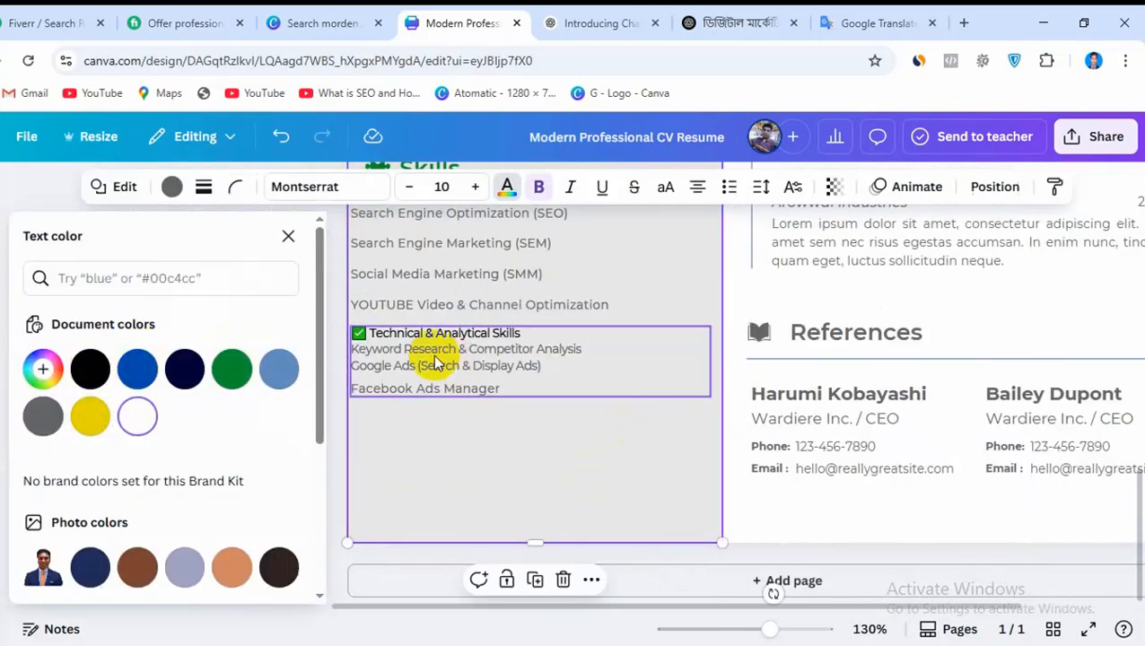
{"action": "left_click", "coordinate": [436, 361]}
{"action": "left_click", "coordinate": [543, 289]}
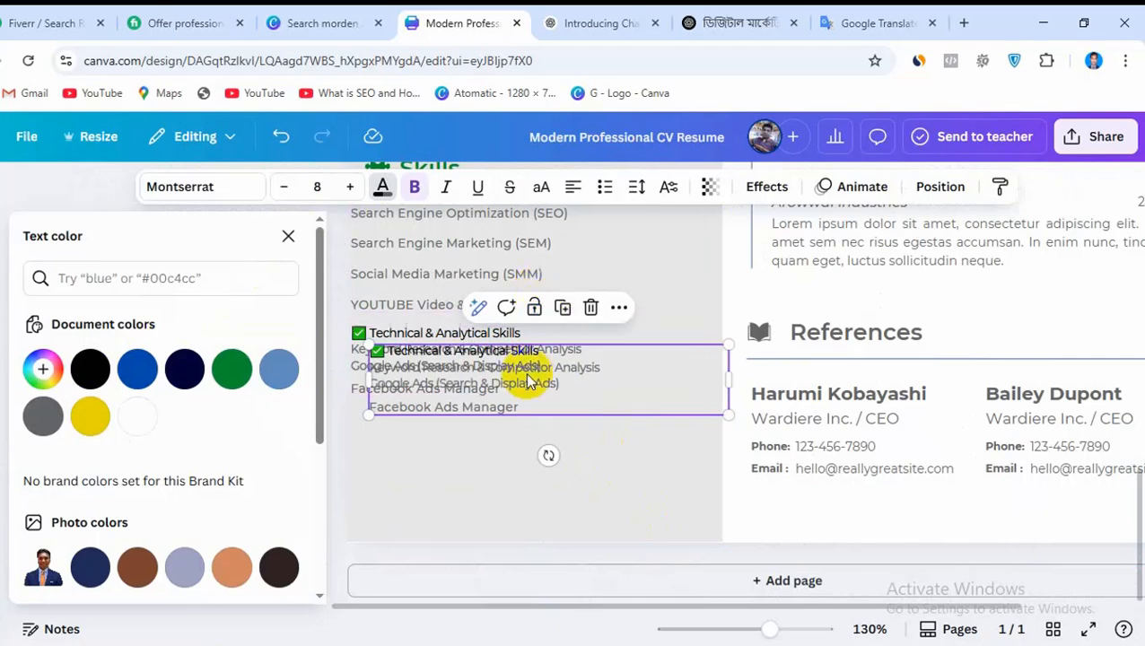
{"action": "left_click_drag", "start_coordinate": [524, 372], "coordinate": [501, 441]}
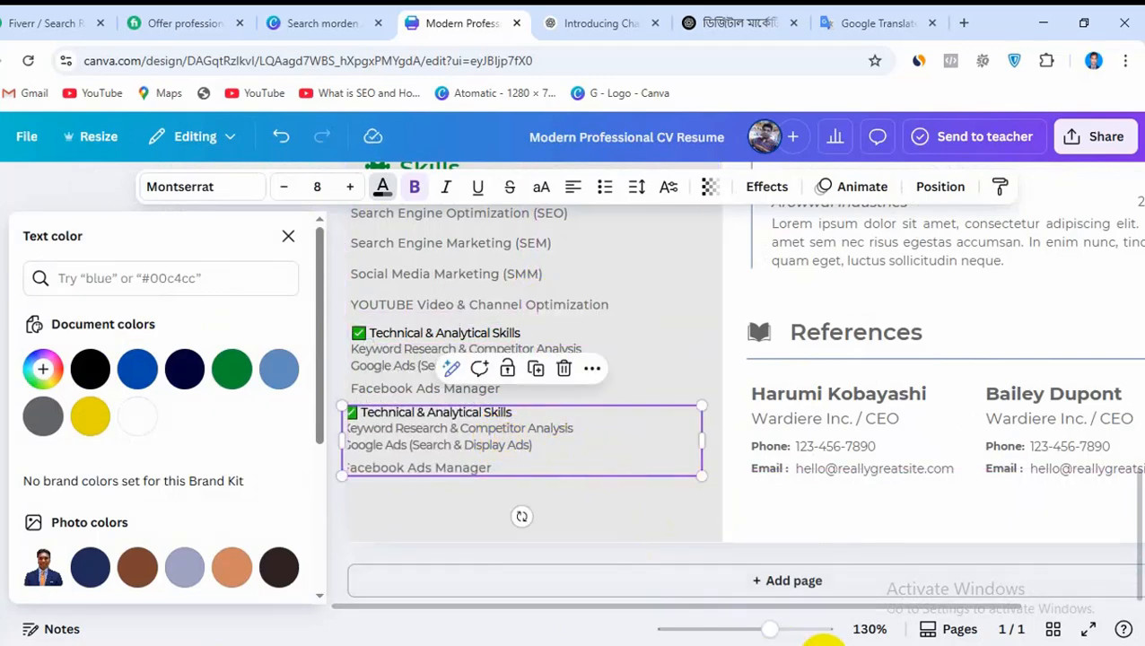
Copy the Design & Content Creation Skills block, heading and three skill lines, from the OUR CV Notepad notes and return to Canva
{"action": "left_click", "coordinate": [824, 645]}
{"action": "left_click", "coordinate": [848, 645]}
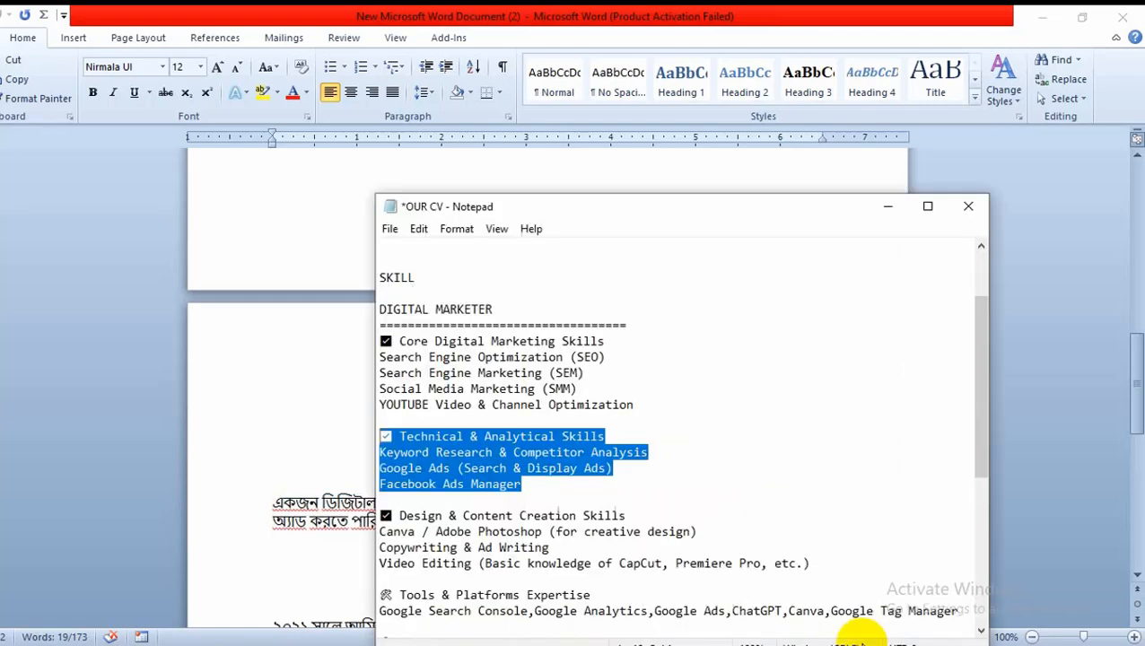
{"action": "scroll", "coordinate": [664, 457], "scroll_direction": "down", "scroll_amount": 2}
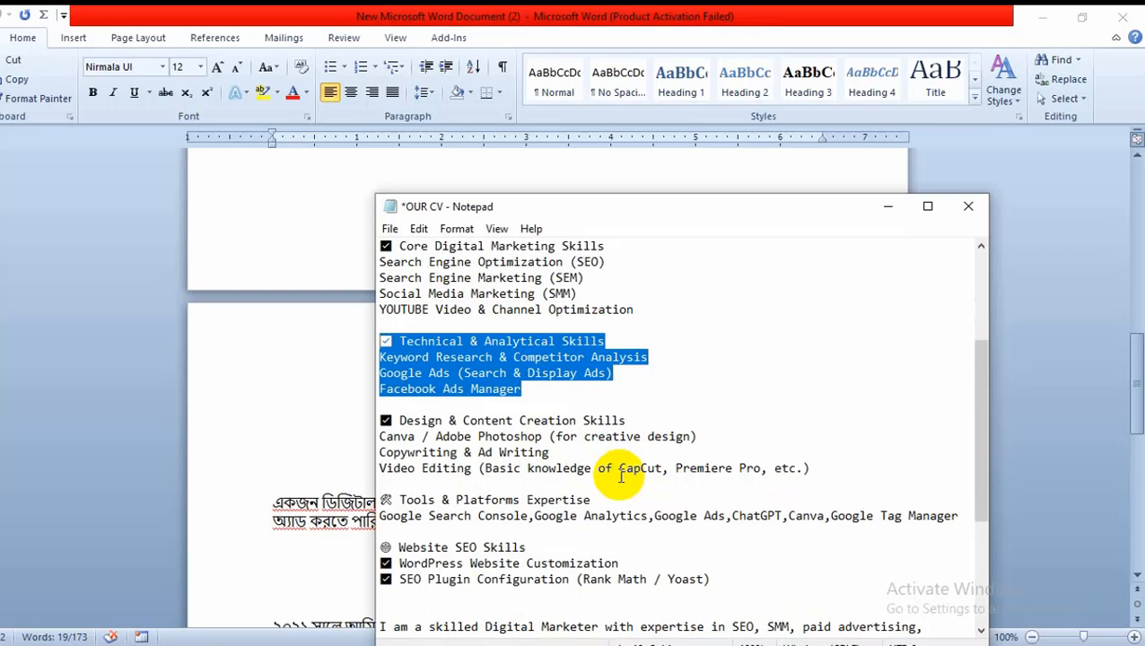
{"action": "left_click_drag", "start_coordinate": [805, 468], "coordinate": [382, 422]}
{"action": "right_click", "coordinate": [382, 422]}
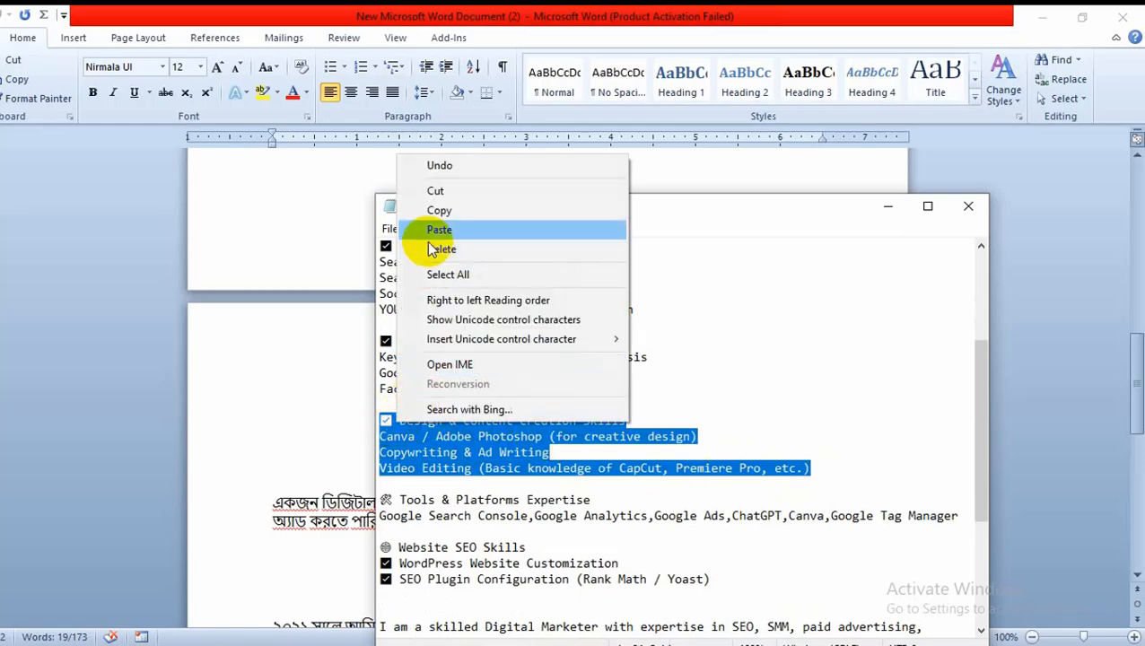
{"action": "left_click", "coordinate": [421, 210]}
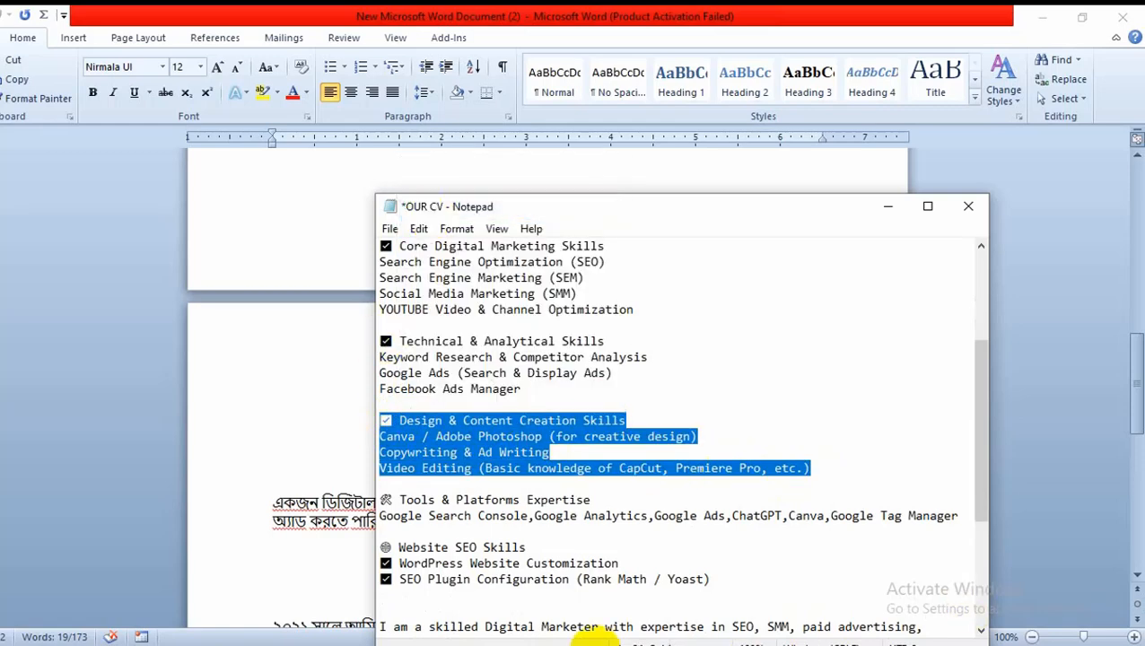
{"action": "left_click", "coordinate": [345, 644]}
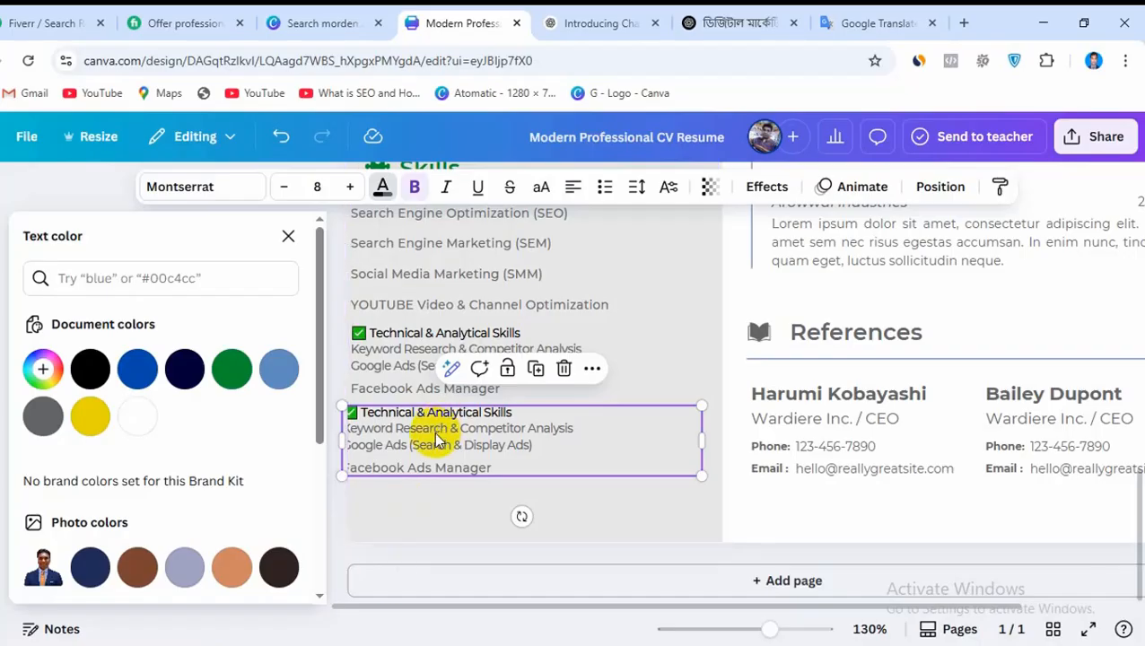
{"action": "key", "text": "ctrl+v"}
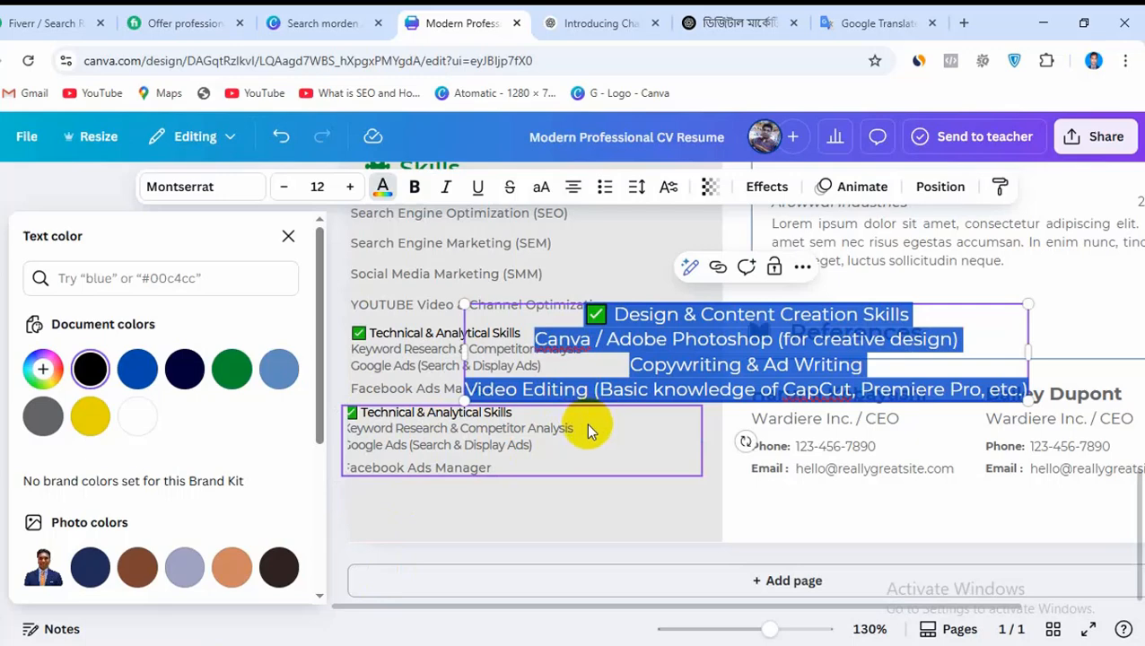
{"action": "left_click_drag", "start_coordinate": [586, 423], "coordinate": [587, 480]}
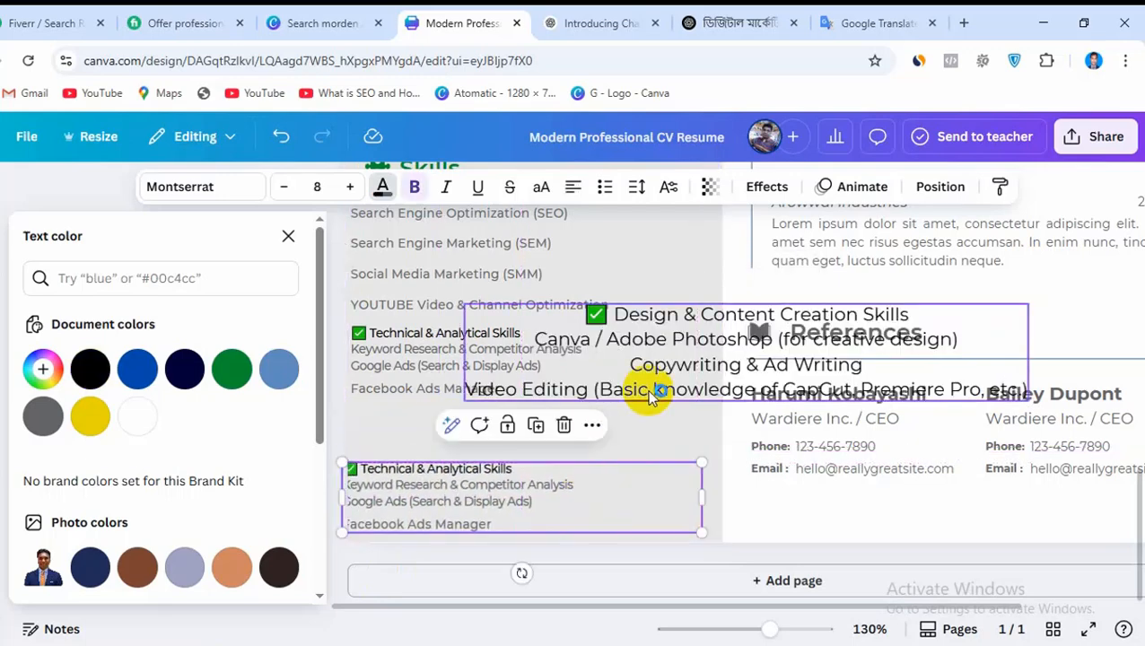
{"action": "key", "text": "Delete"}
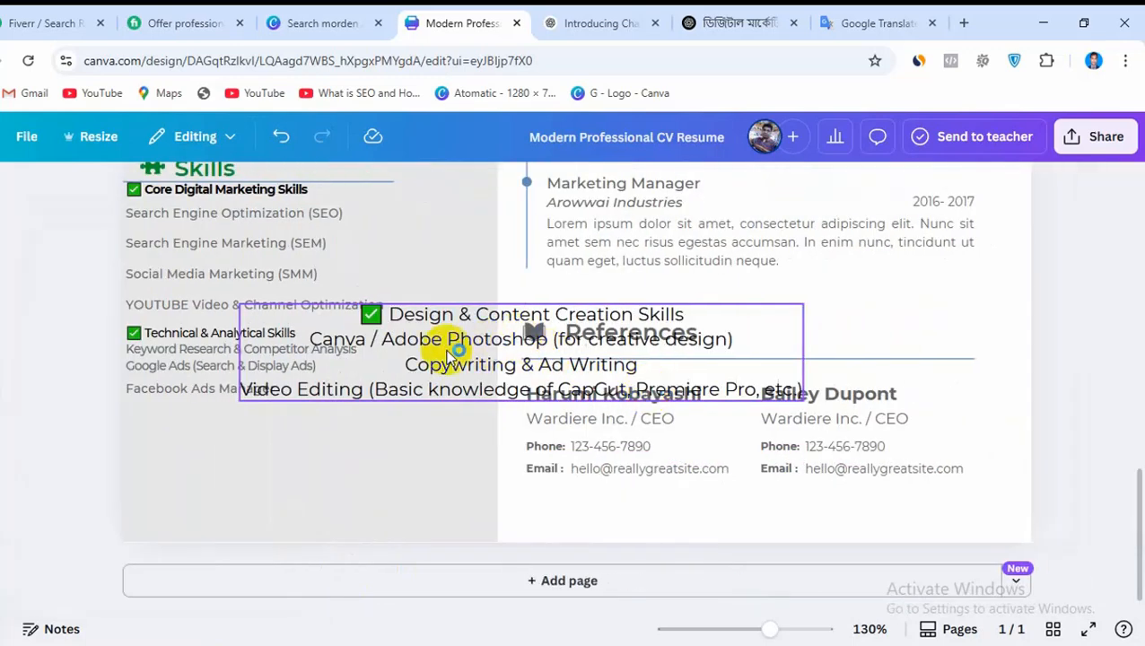
{"action": "left_click", "coordinate": [396, 470]}
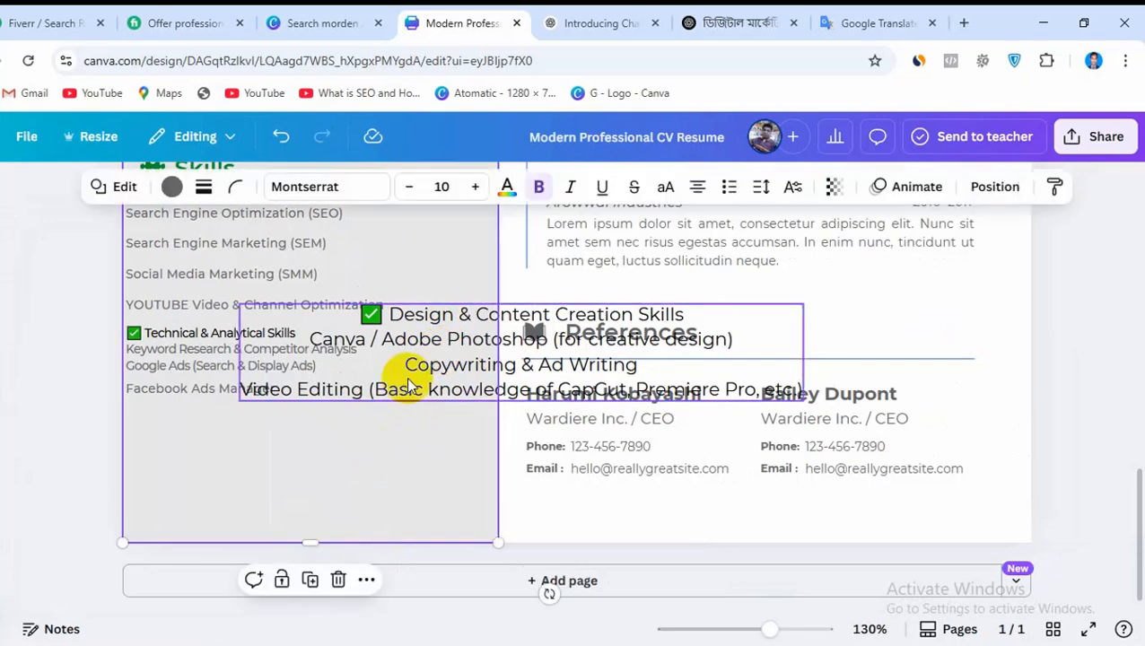
{"action": "left_click", "coordinate": [408, 384]}
{"action": "key", "text": "Delete"}
Duplicate the Technical & Analytical Skills box just below the original and replace the copy's text with the copied Design & Content Creation Skills block
{"action": "left_click", "coordinate": [230, 378]}
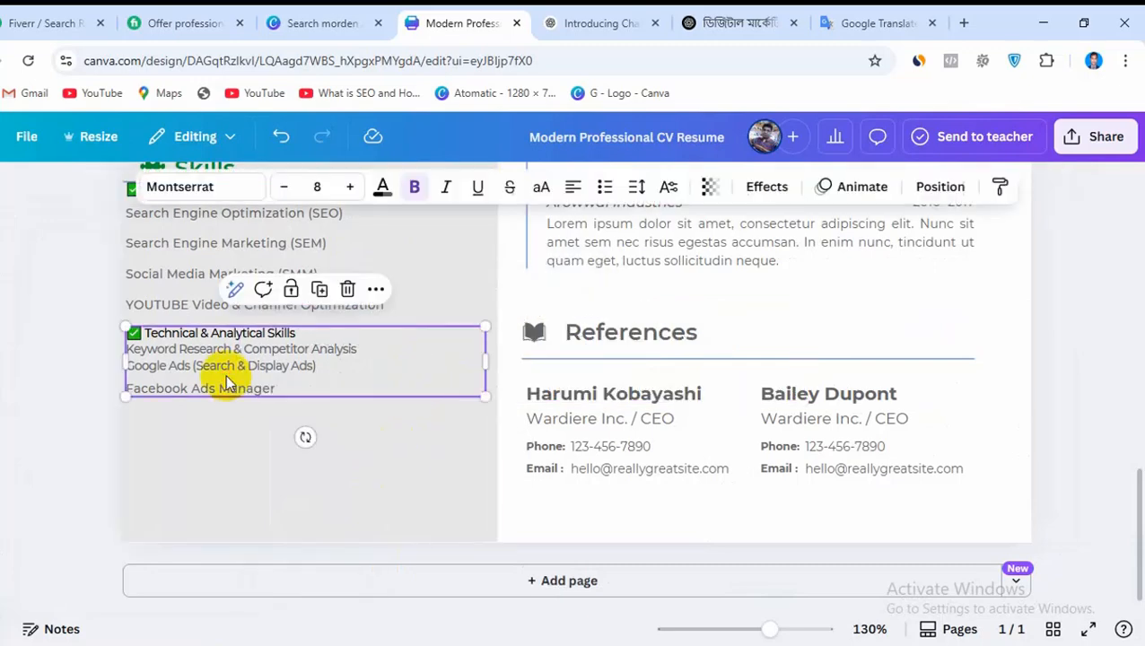
{"action": "left_click", "coordinate": [325, 296]}
{"action": "left_click_drag", "start_coordinate": [299, 365], "coordinate": [289, 423]}
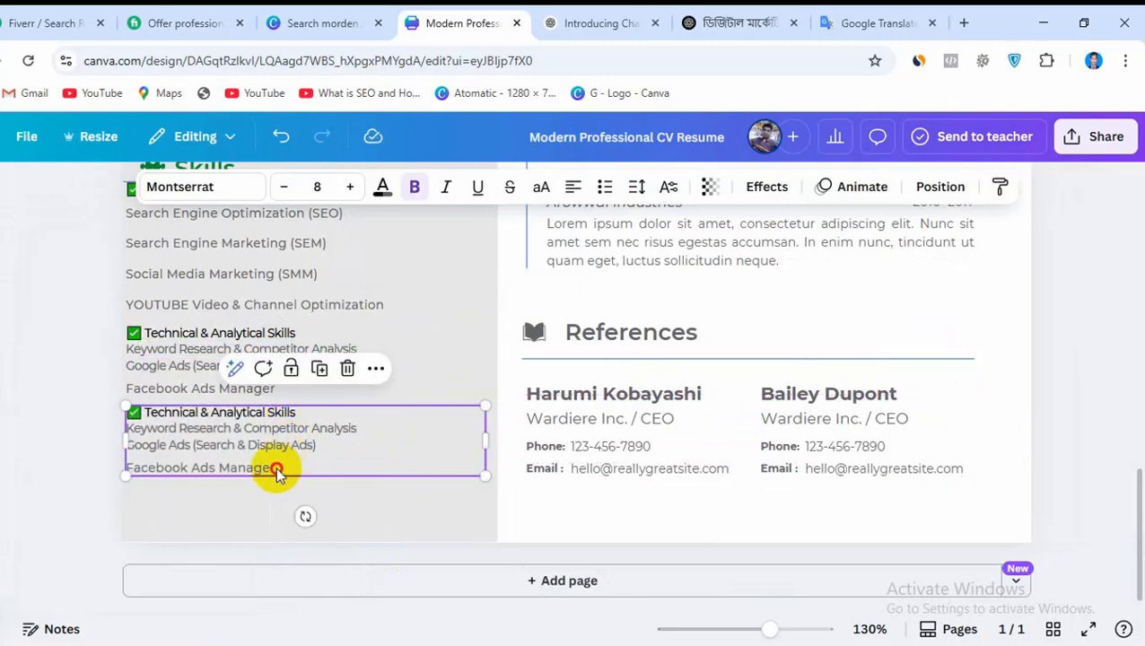
{"action": "double_click", "coordinate": [278, 468]}
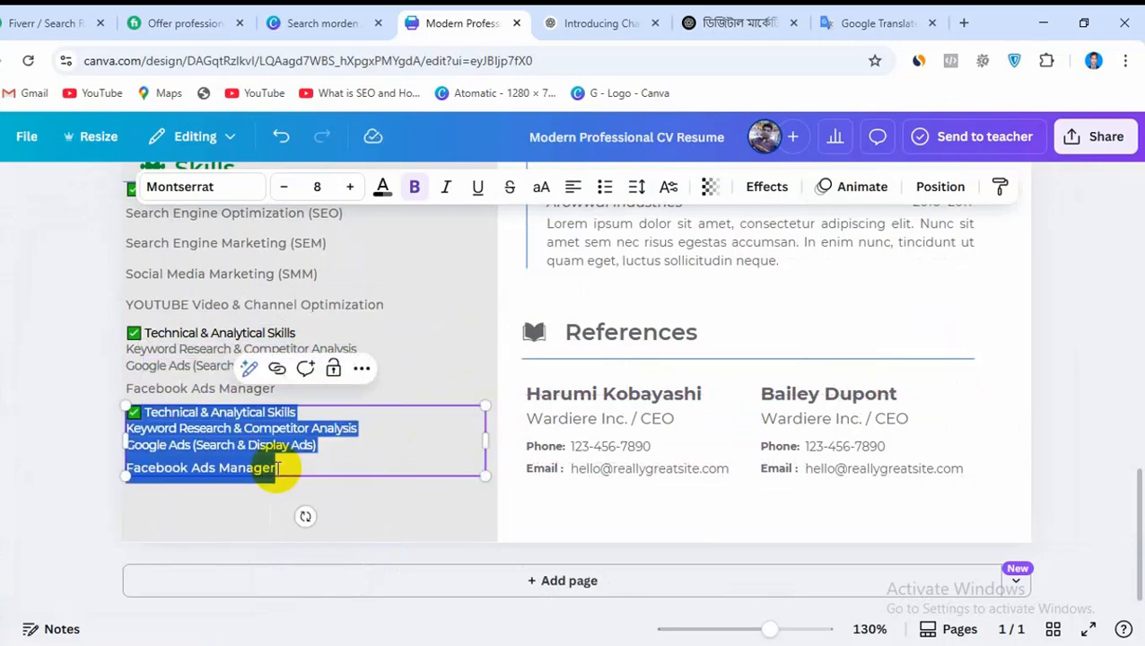
{"action": "key", "text": "ctrl+v"}
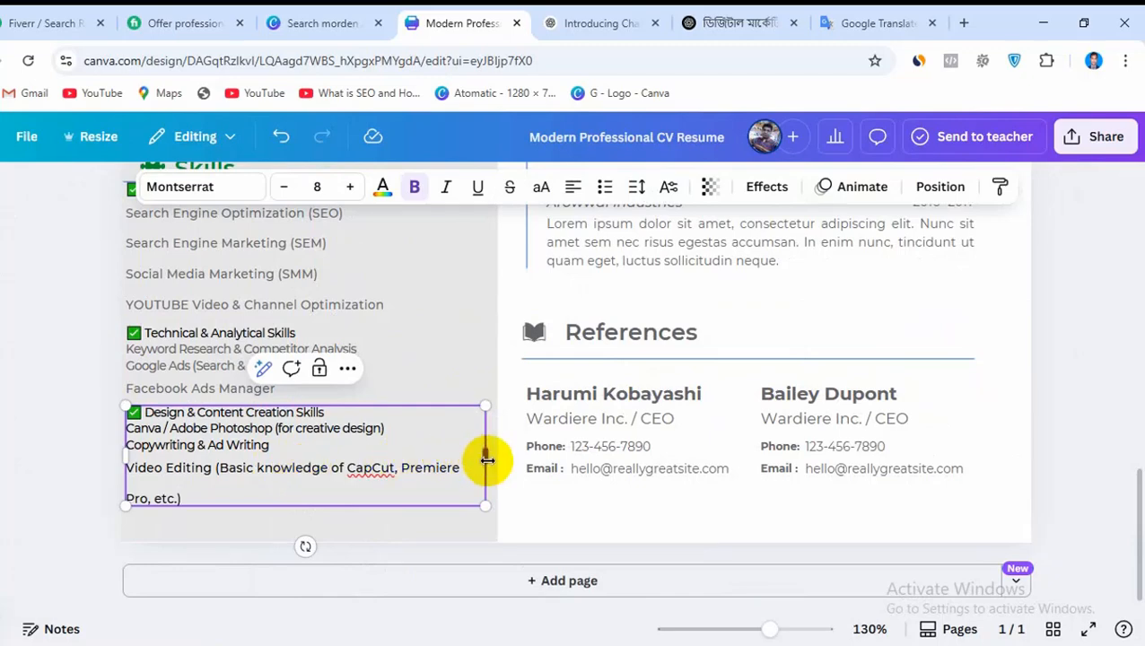
Widen the Design & Content Creation Skills box slightly and tighten the line spacing of its Video Editing line
{"action": "left_click_drag", "start_coordinate": [485, 459], "coordinate": [494, 456]}
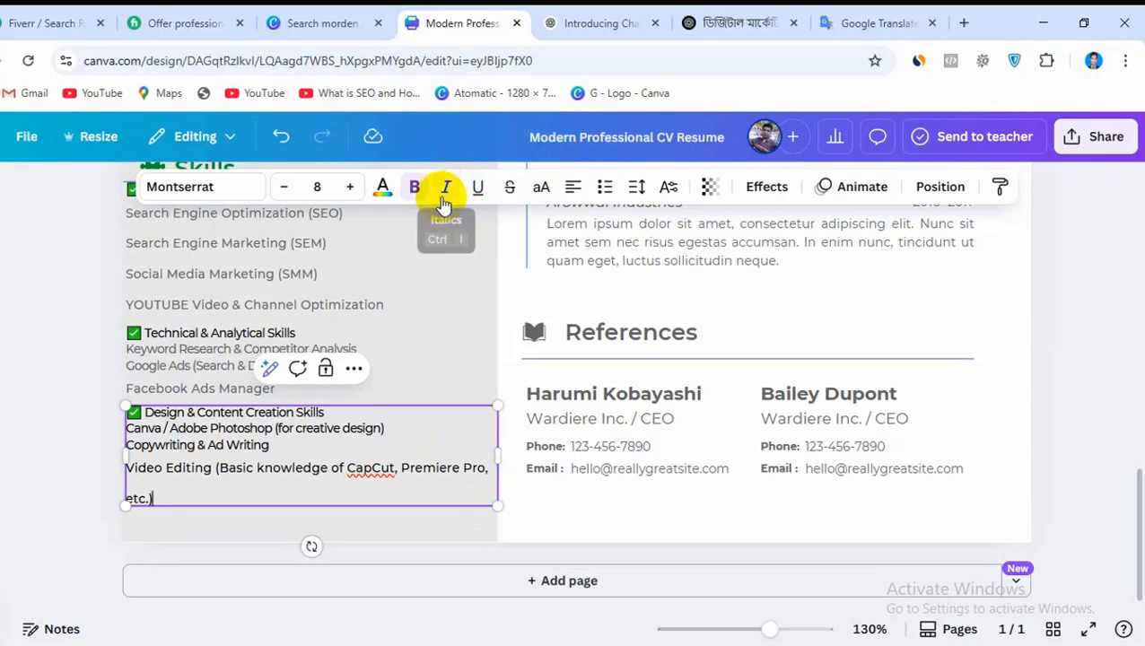
{"action": "left_click", "coordinate": [637, 187]}
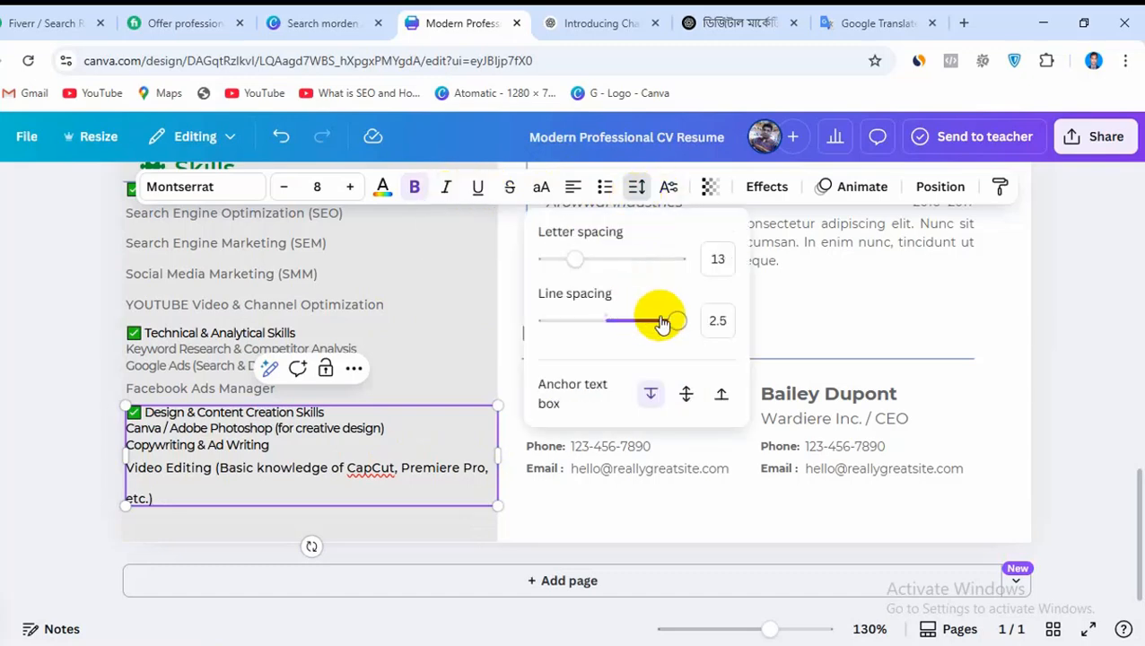
{"action": "left_click_drag", "start_coordinate": [664, 323], "coordinate": [608, 321]}
{"action": "left_click", "coordinate": [461, 509]}
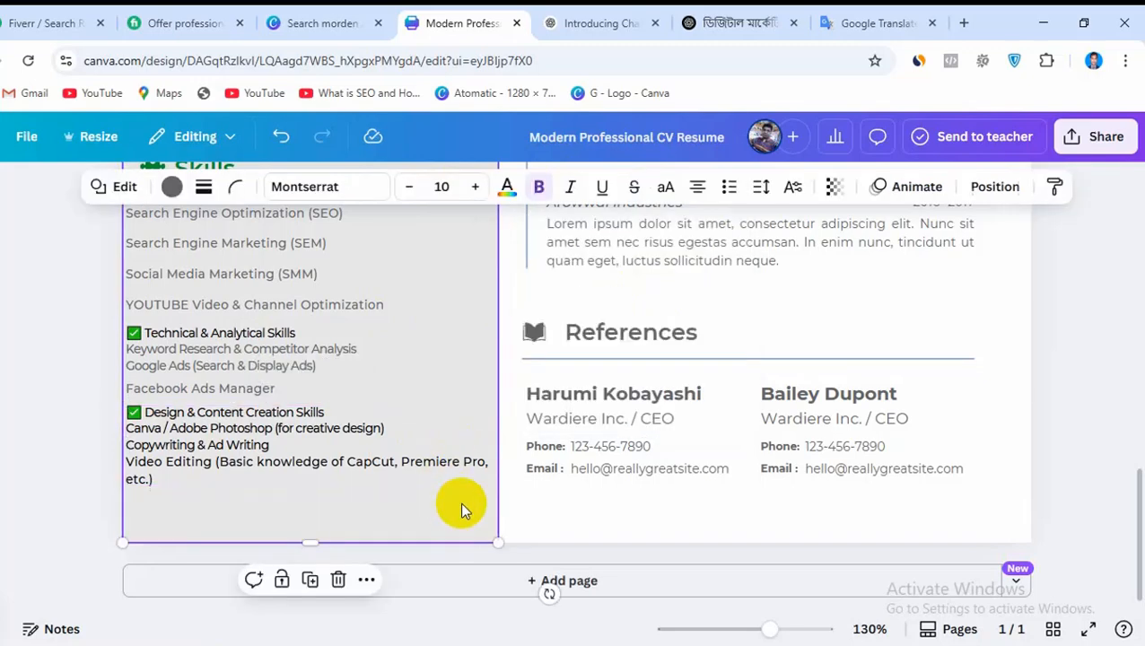
Set the line spacing of the Core Digital Marketing Skills box to 1.4
{"action": "scroll", "coordinate": [449, 357], "scroll_direction": "up", "scroll_amount": 3}
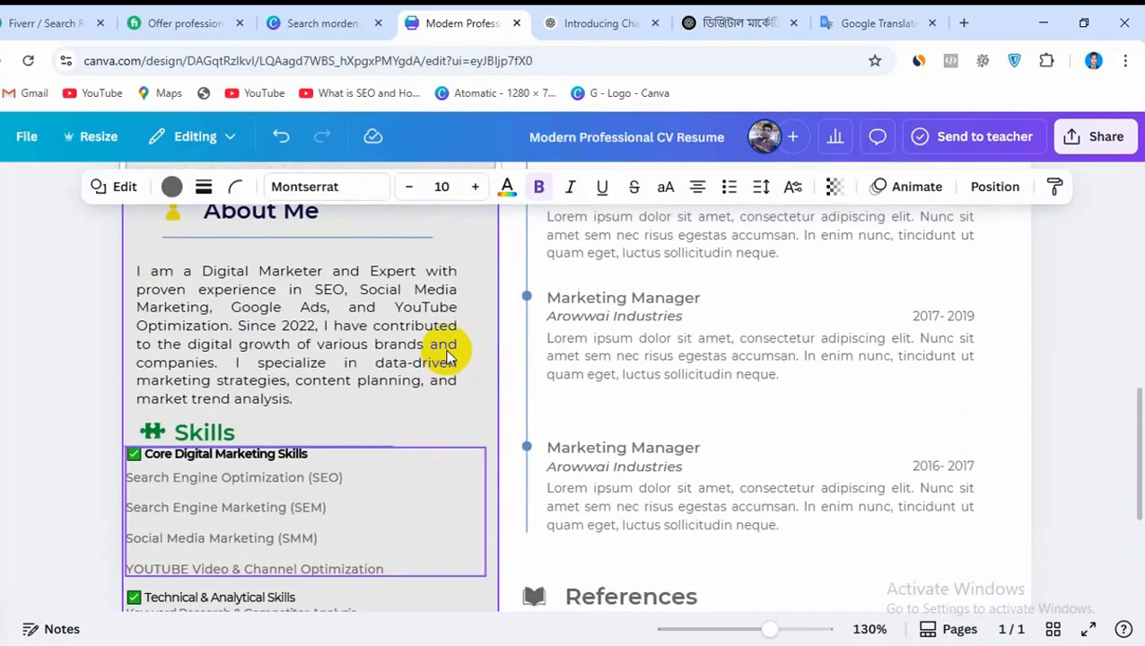
{"action": "scroll", "coordinate": [364, 437], "scroll_direction": "down", "scroll_amount": 1}
{"action": "left_click", "coordinate": [364, 437]}
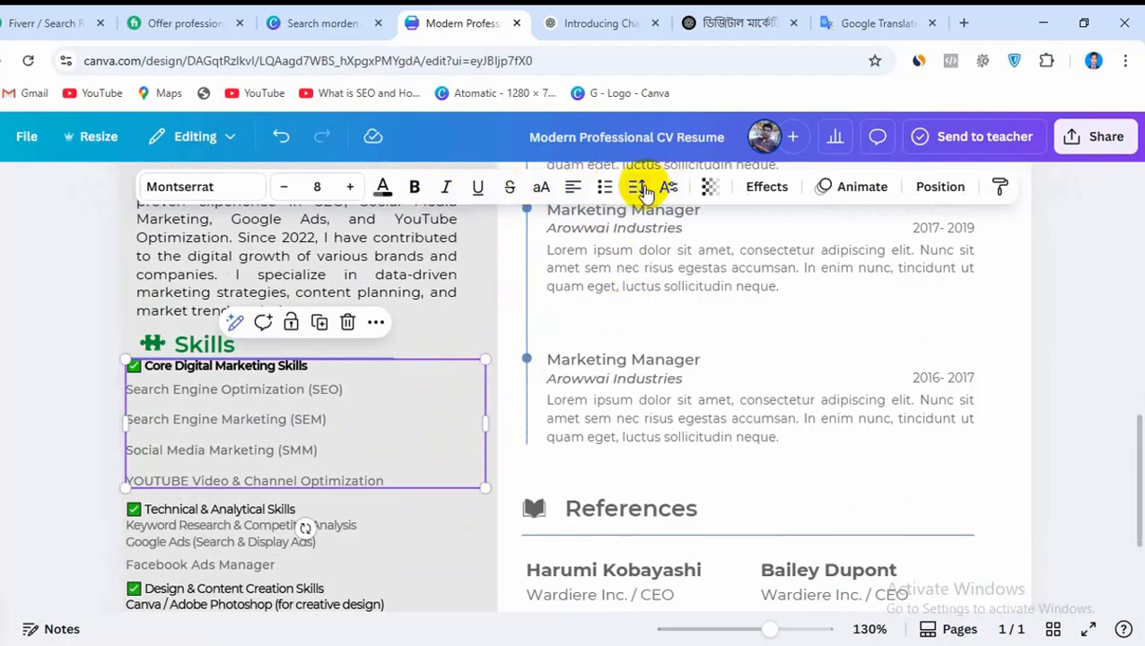
{"action": "left_click", "coordinate": [637, 186]}
{"action": "left_click_drag", "start_coordinate": [611, 321], "coordinate": [604, 323]}
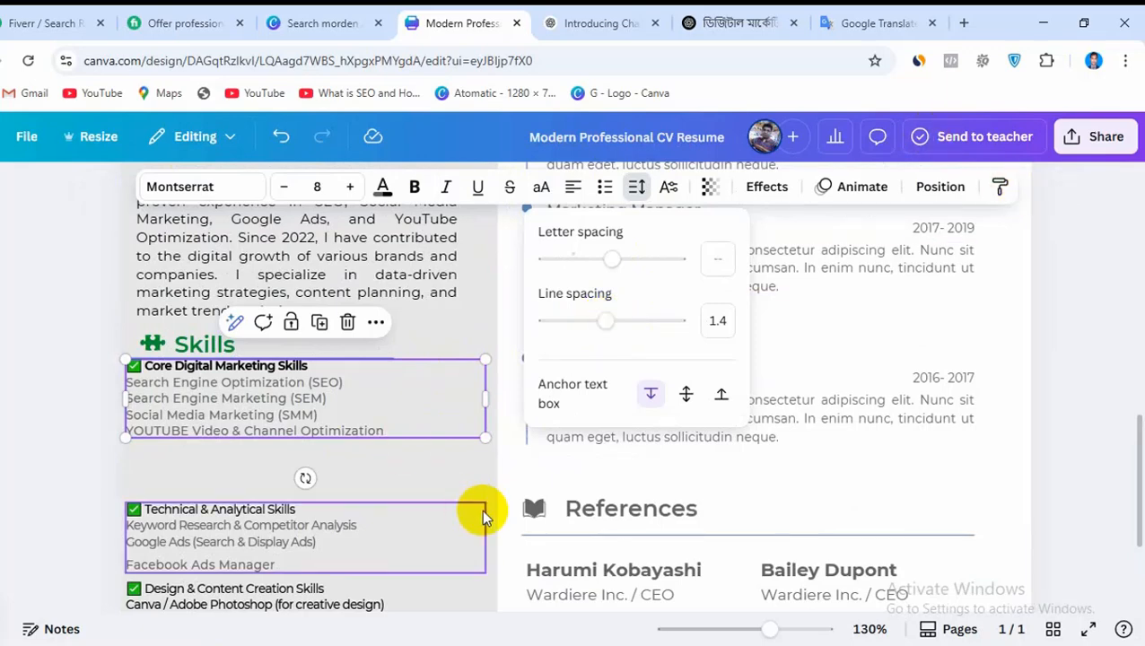
Move the Technical & Analytical and Design & Content Creation boxes up to close the gap below the Core Digital Marketing Skills
{"action": "left_click", "coordinate": [481, 510]}
{"action": "left_click_drag", "start_coordinate": [211, 571], "coordinate": [215, 489]}
{"action": "left_click_drag", "start_coordinate": [217, 587], "coordinate": [203, 531]}
{"action": "scroll", "coordinate": [601, 359], "scroll_direction": "down", "scroll_amount": 2}
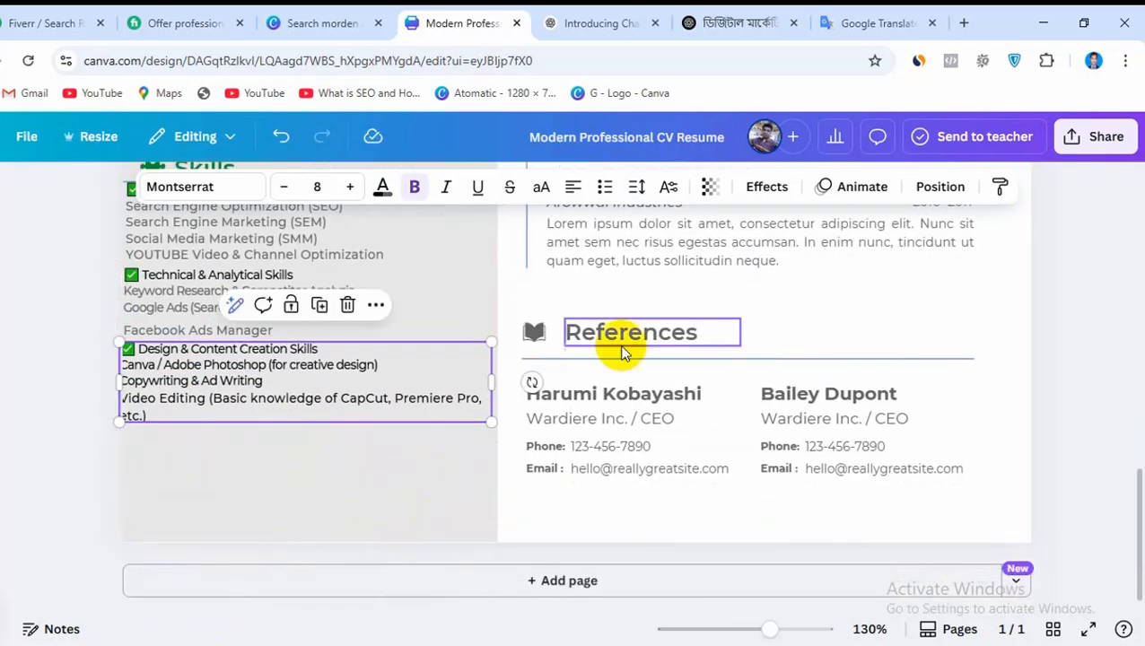
Nudge the grey sidebar panel slightly left and the Design & Content Creation Skills box slightly right, within the panel's edges
{"action": "left_click", "coordinate": [357, 521]}
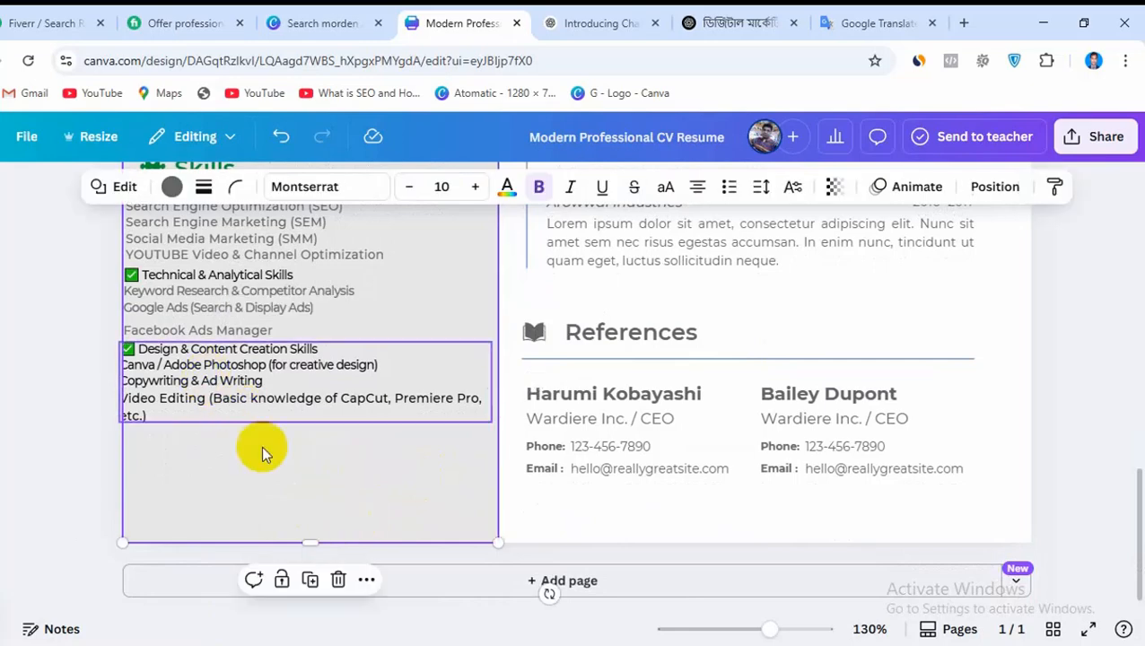
{"action": "left_click_drag", "start_coordinate": [263, 387], "coordinate": [261, 381]}
{"action": "scroll", "coordinate": [248, 369], "scroll_direction": "up", "scroll_amount": 5}
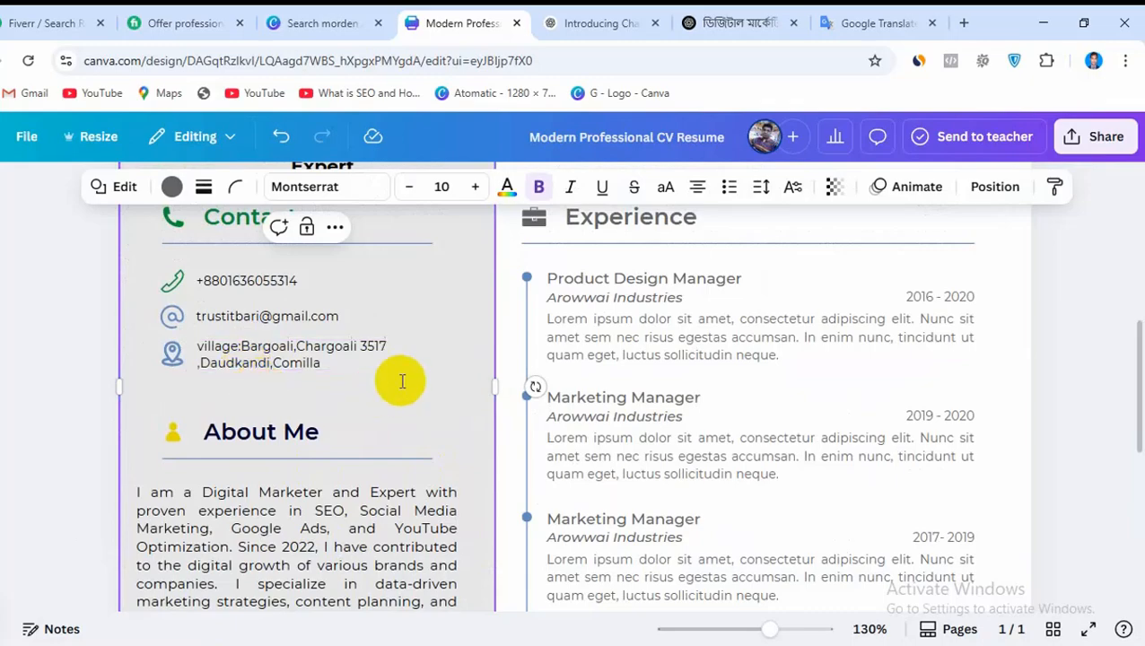
{"action": "scroll", "coordinate": [404, 379], "scroll_direction": "down", "scroll_amount": 4}
{"action": "scroll", "coordinate": [411, 375], "scroll_direction": "down", "scroll_amount": 1}
{"action": "left_click", "coordinate": [223, 428]}
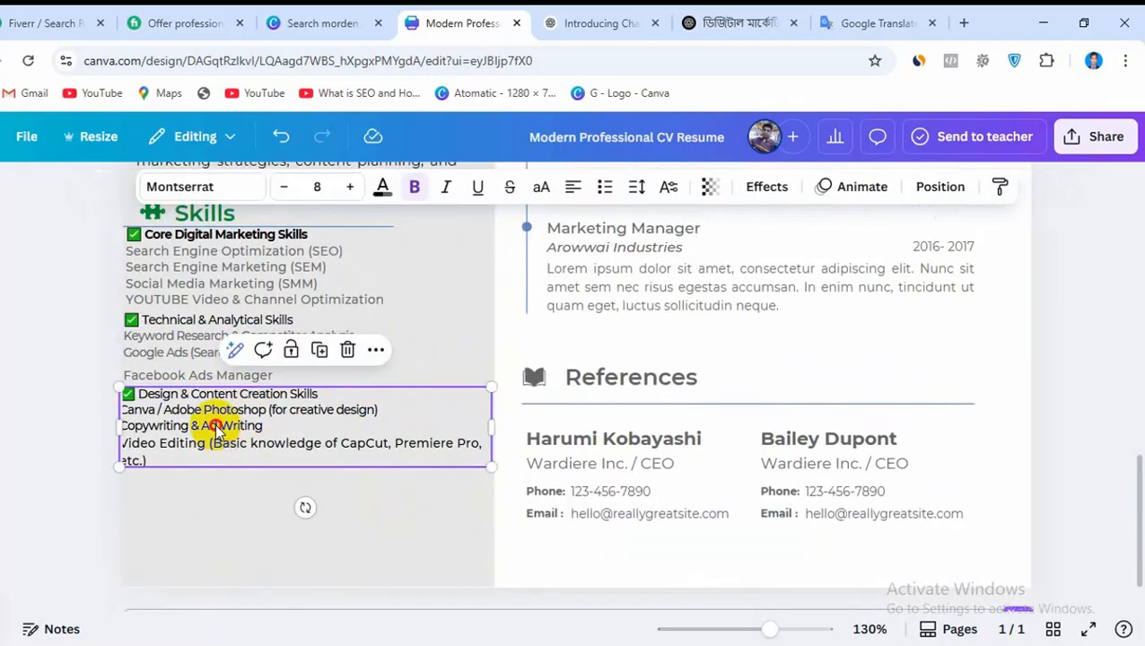
{"action": "left_click_drag", "start_coordinate": [224, 428], "coordinate": [216, 425]}
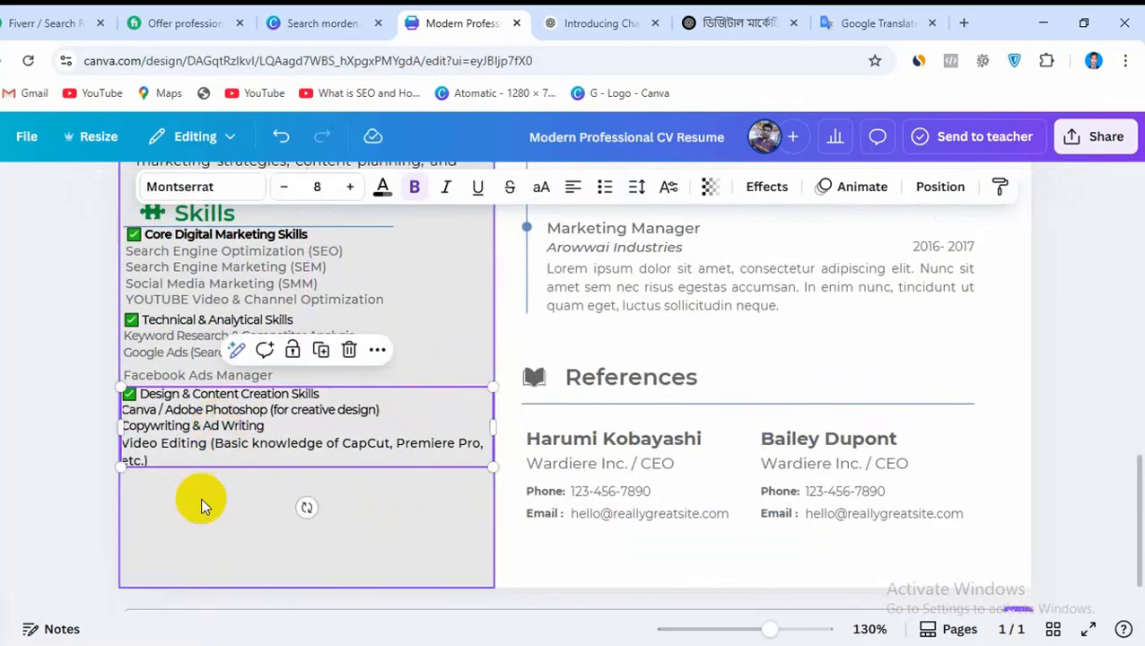
{"action": "left_click", "coordinate": [201, 490]}
Set the text color of the whole Design & Content Creation Skills box to dark grey
{"action": "left_click", "coordinate": [225, 386]}
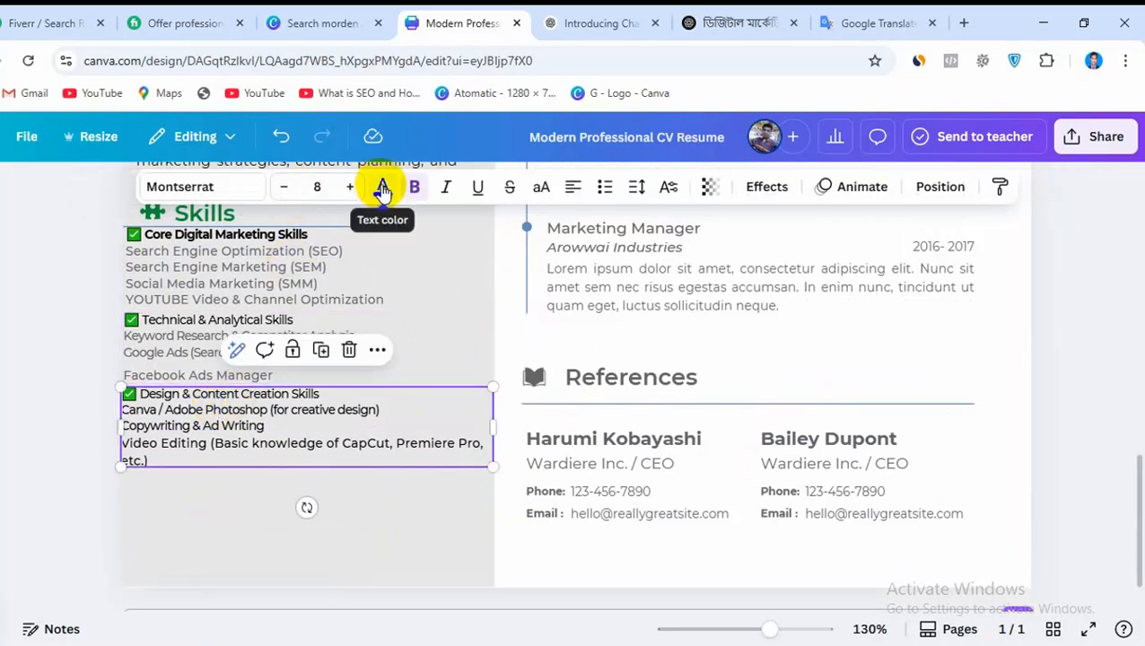
{"action": "left_click", "coordinate": [382, 187]}
{"action": "left_click", "coordinate": [448, 473]}
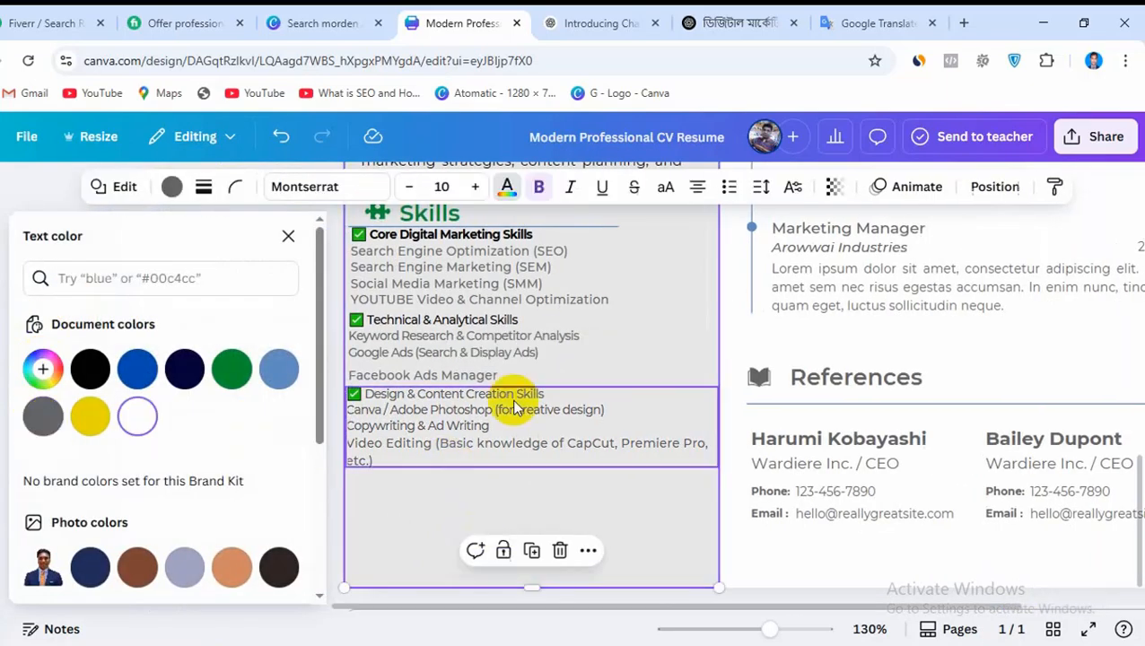
Shift the Design & Content Creation Skills box slightly right and color only its heading line black
{"action": "left_click", "coordinate": [549, 400]}
{"action": "mouse_move", "coordinate": [550, 400]}
{"action": "left_mouse_down"}
{"action": "mouse_move", "coordinate": [524, 395]}
{"action": "mouse_move", "coordinate": [553, 400]}
{"action": "left_mouse_up"}
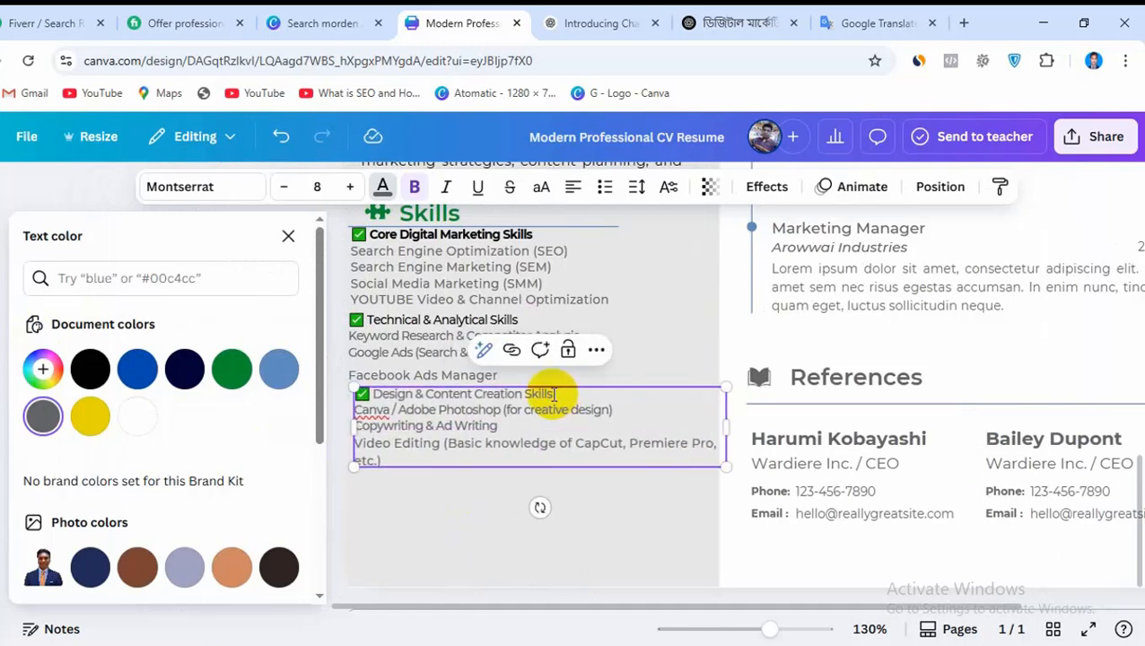
{"action": "left_click", "coordinate": [520, 395]}
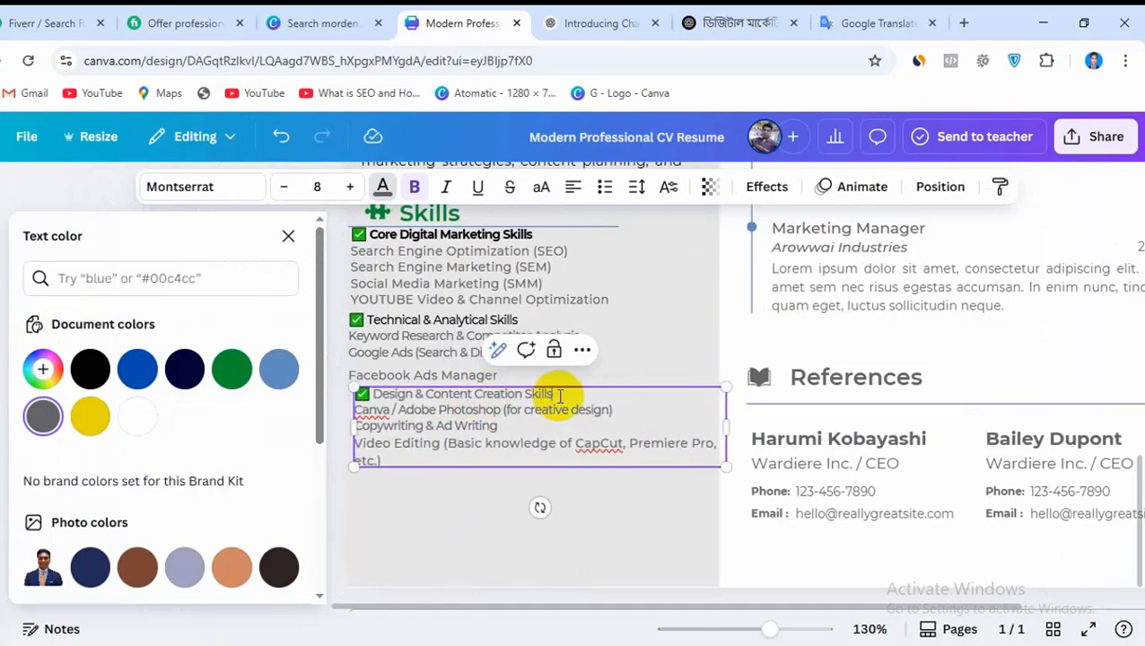
{"action": "left_click_drag", "start_coordinate": [542, 398], "coordinate": [366, 396]}
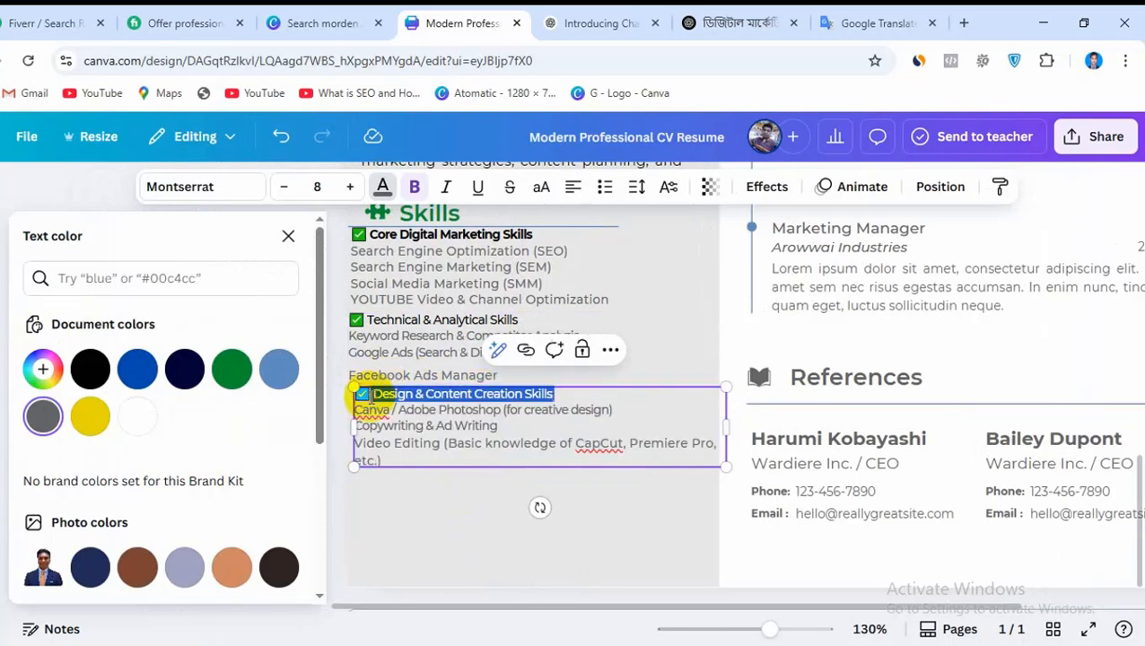
{"action": "left_click", "coordinate": [90, 371]}
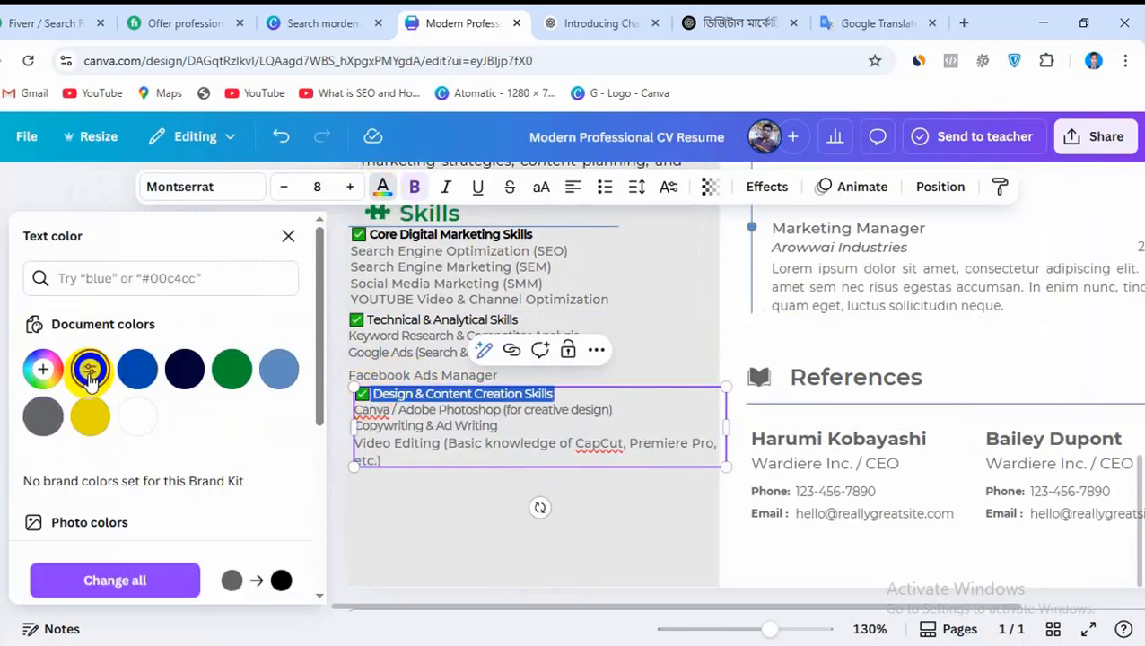
{"action": "left_click", "coordinate": [489, 543]}
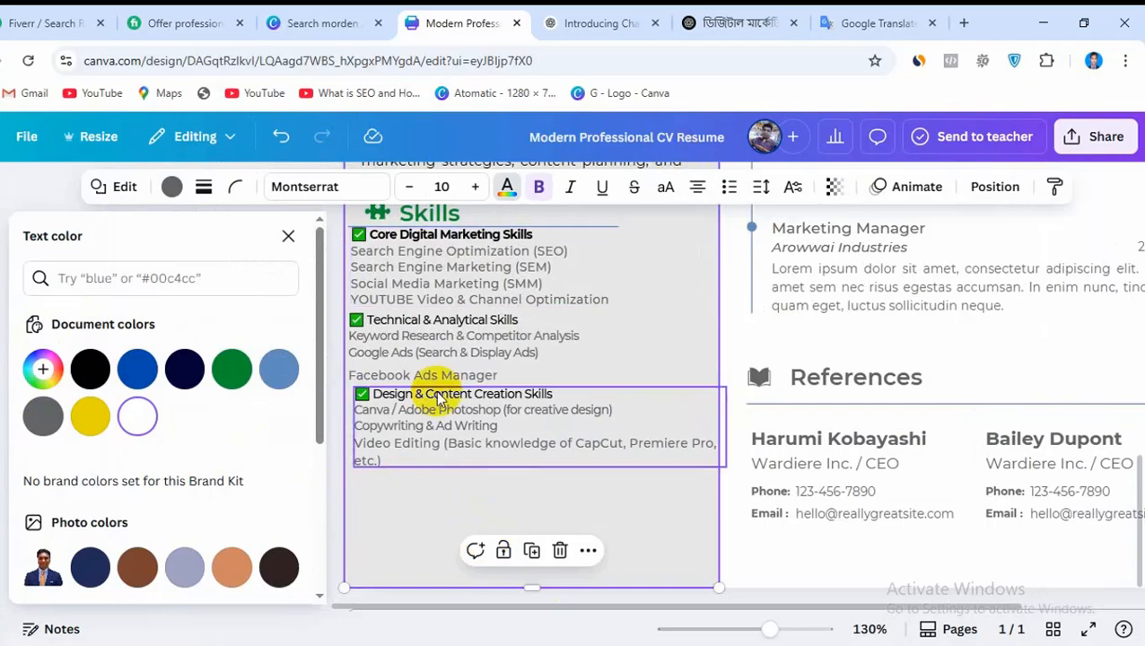
Duplicate the Design & Content Creation Skills text box and place the copy just below the original
{"action": "scroll", "coordinate": [444, 408], "scroll_direction": "up", "scroll_amount": 4}
{"action": "scroll", "coordinate": [467, 402], "scroll_direction": "down", "scroll_amount": 3}
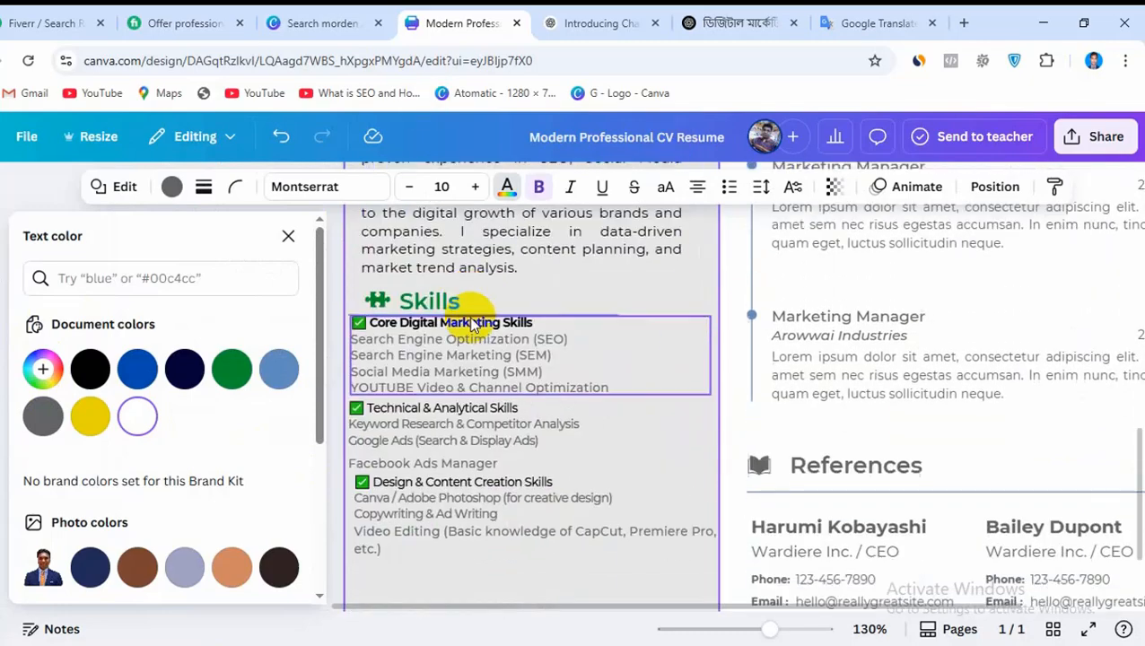
{"action": "scroll", "coordinate": [486, 529], "scroll_direction": "down", "scroll_amount": 1}
{"action": "scroll", "coordinate": [489, 525], "scroll_direction": "up", "scroll_amount": 1}
{"action": "scroll", "coordinate": [488, 530], "scroll_direction": "up", "scroll_amount": 1}
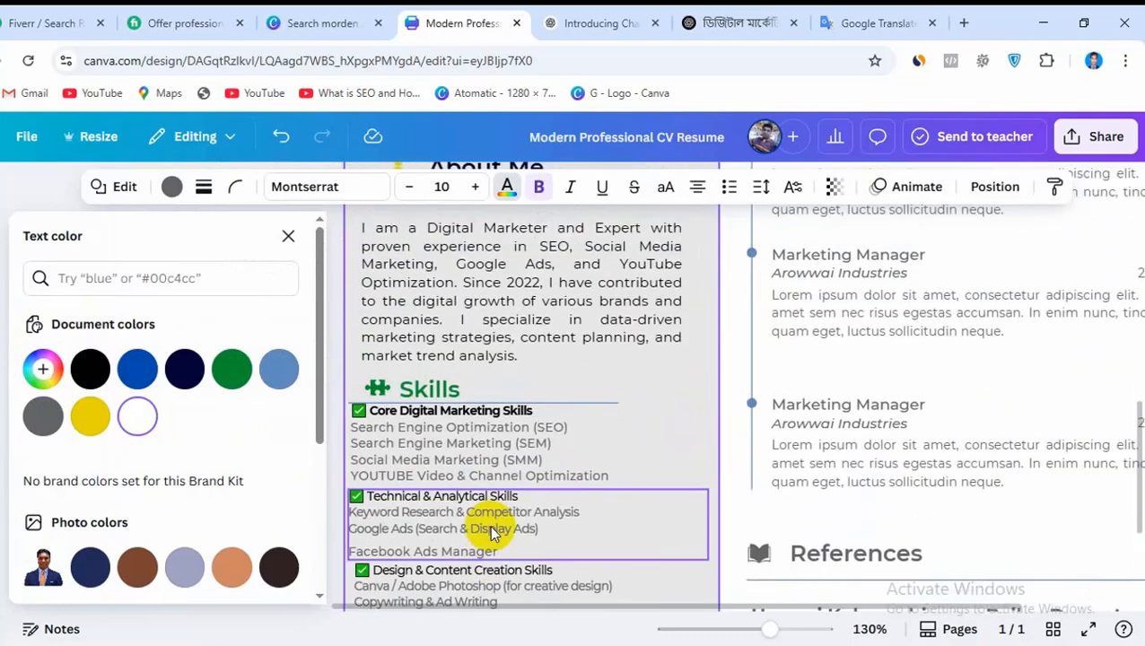
{"action": "scroll", "coordinate": [628, 404], "scroll_direction": "down", "scroll_amount": 2}
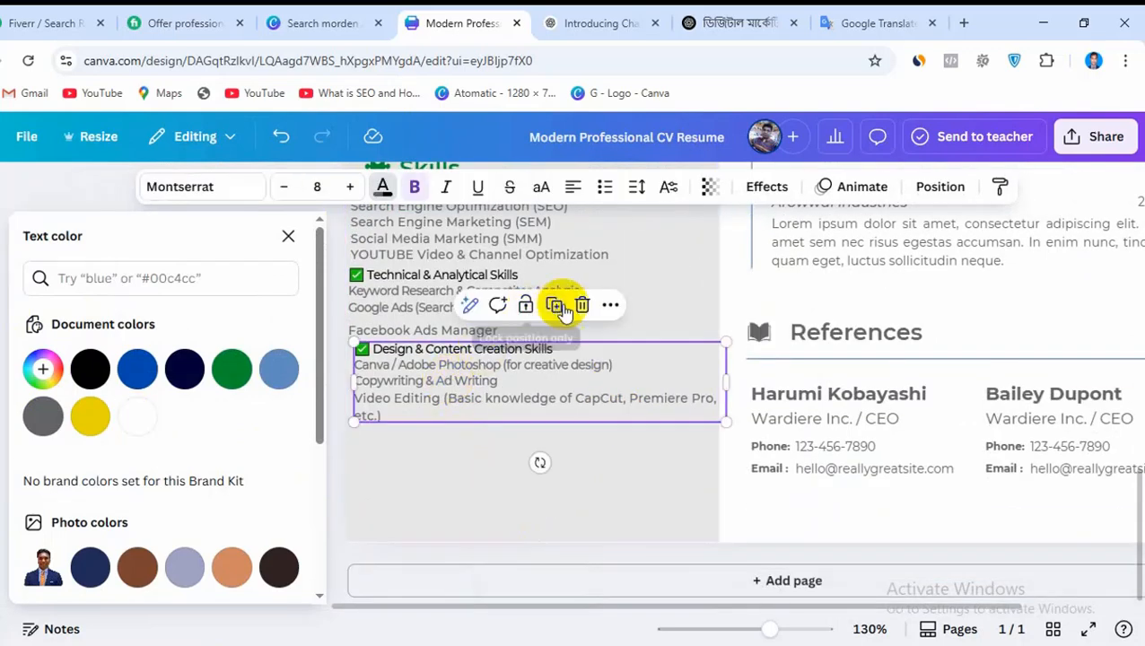
{"action": "left_click", "coordinate": [555, 305]}
{"action": "left_click_drag", "start_coordinate": [467, 408], "coordinate": [489, 475]}
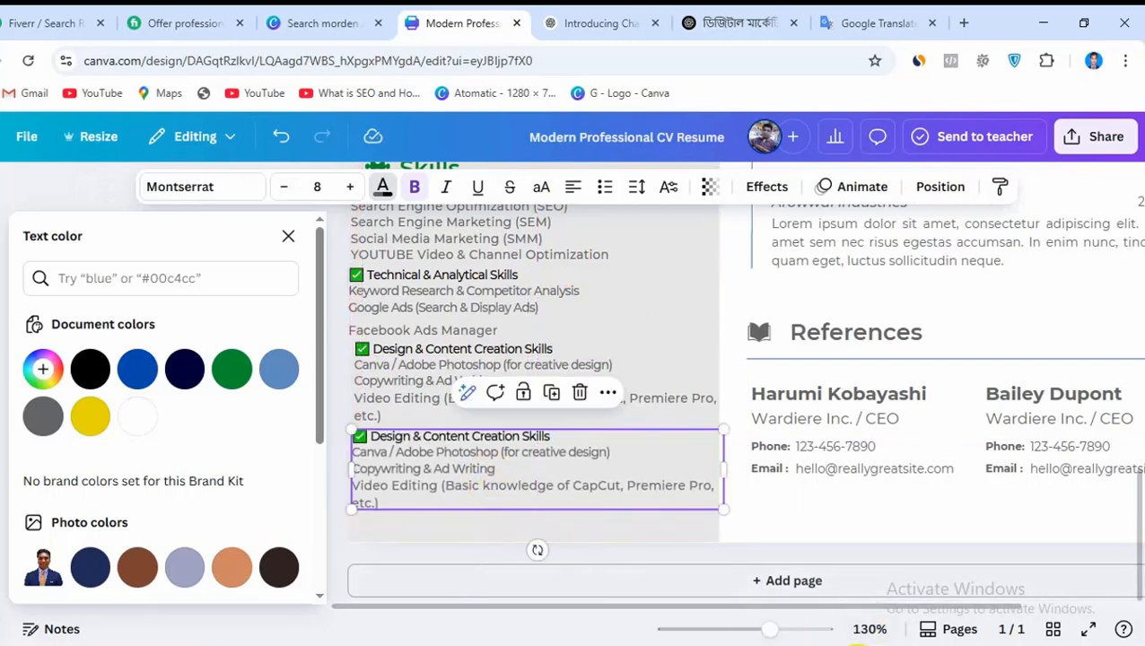
Copy the Website SEO Skills block with its two lines from the OUR CV notes in Notepad and return to the CV
{"action": "left_click", "coordinate": [856, 641]}
{"action": "scroll", "coordinate": [537, 449], "scroll_direction": "down", "scroll_amount": 1}
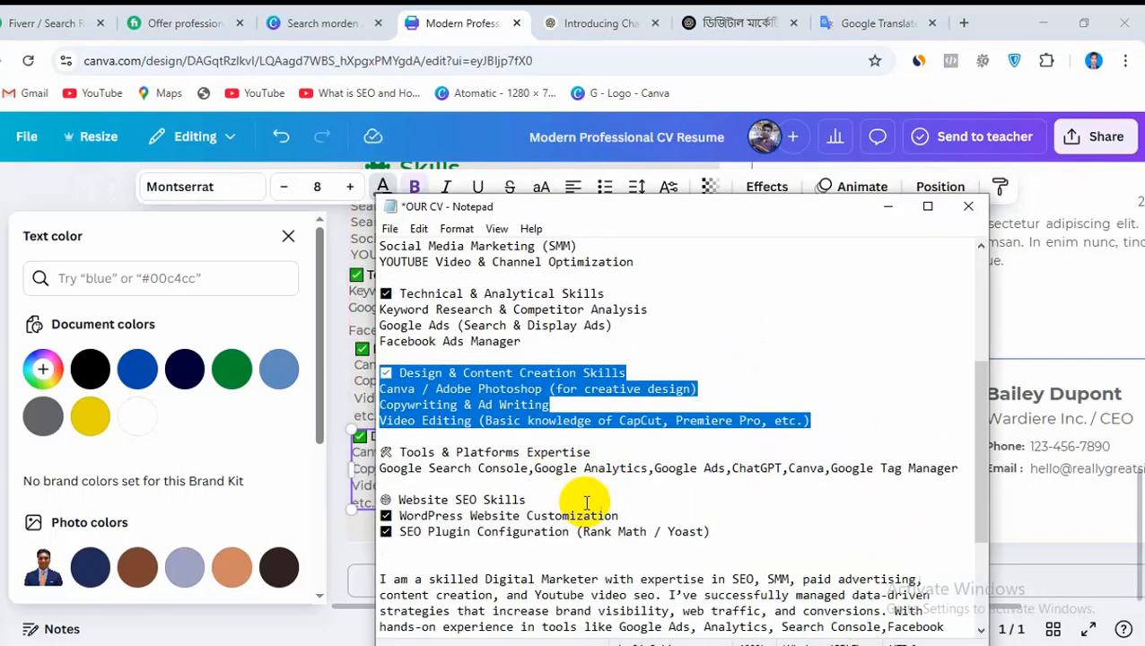
{"action": "left_click_drag", "start_coordinate": [711, 533], "coordinate": [370, 499]}
{"action": "right_click", "coordinate": [454, 500]}
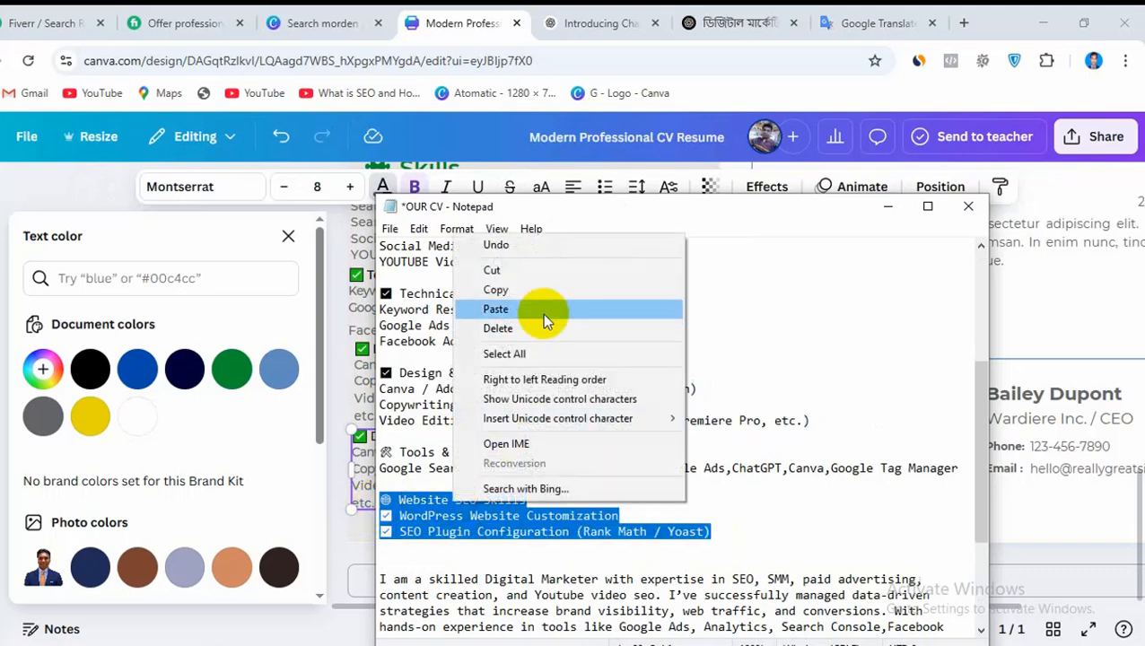
{"action": "left_click", "coordinate": [496, 292]}
{"action": "left_click", "coordinate": [332, 447]}
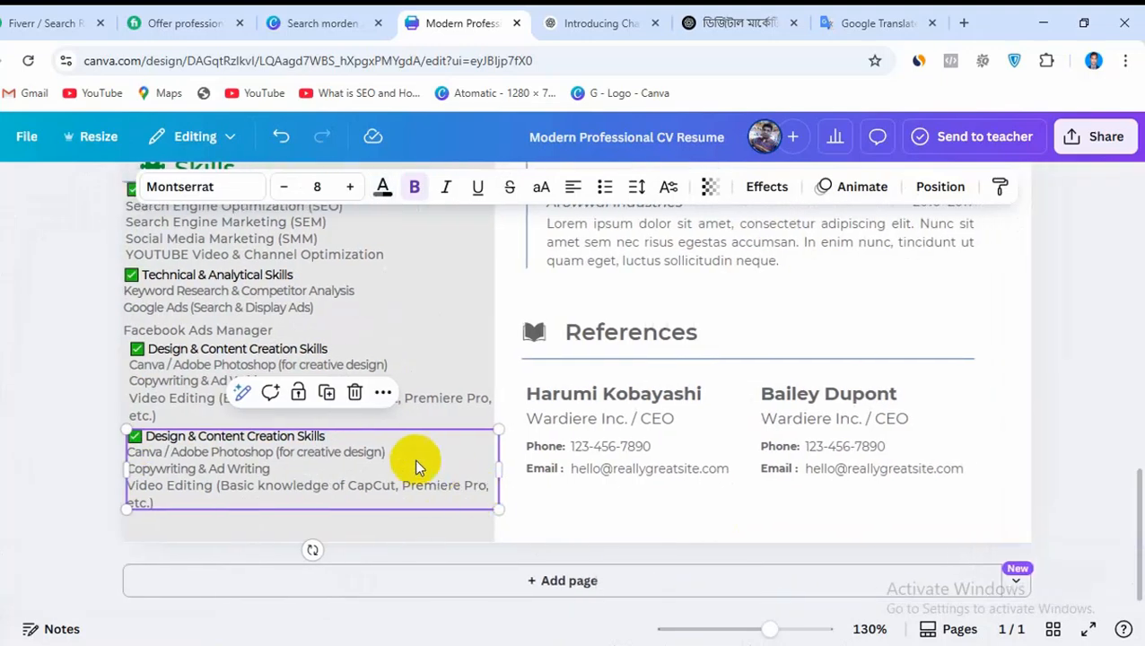
Replace all text in the lower duplicated Design & Content Creation Skills box with the copied Website SEO Skills block
{"action": "triple_click", "coordinate": [396, 462]}
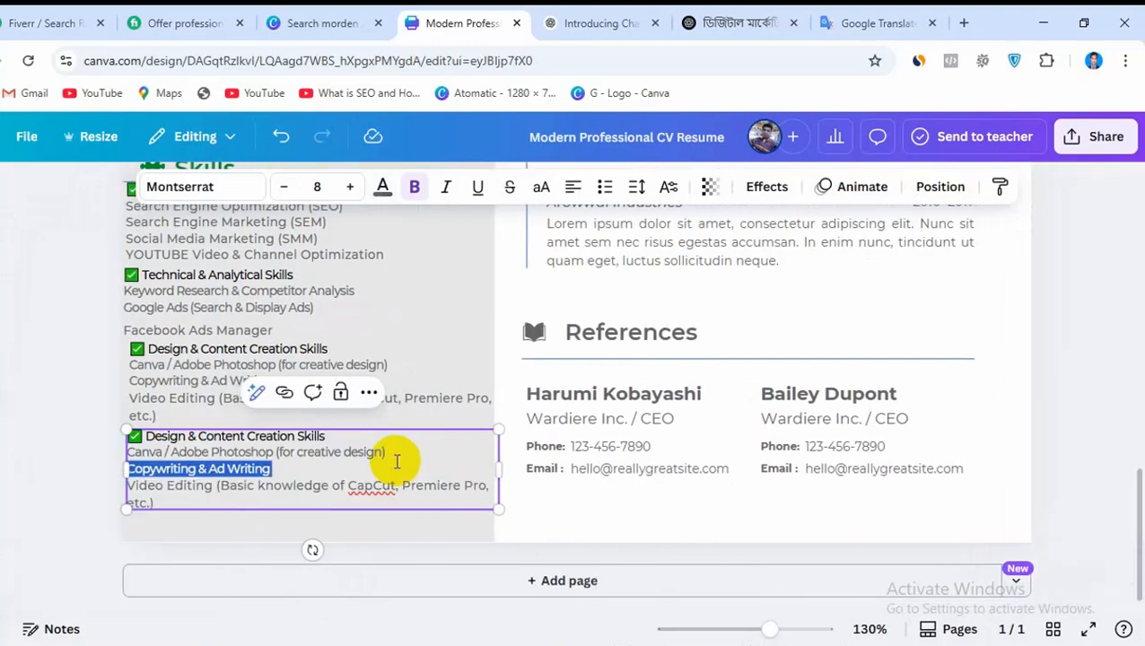
{"action": "left_click_drag", "start_coordinate": [163, 503], "coordinate": [130, 437]}
{"action": "key", "text": "ctrl+v"}
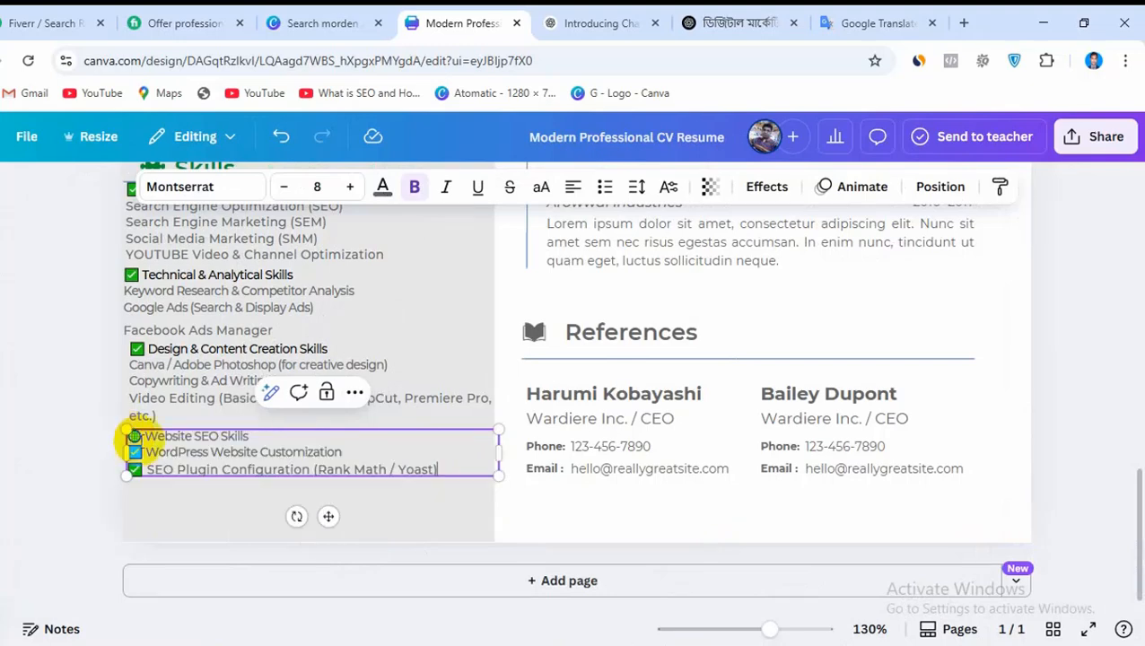
{"action": "left_click", "coordinate": [196, 507]}
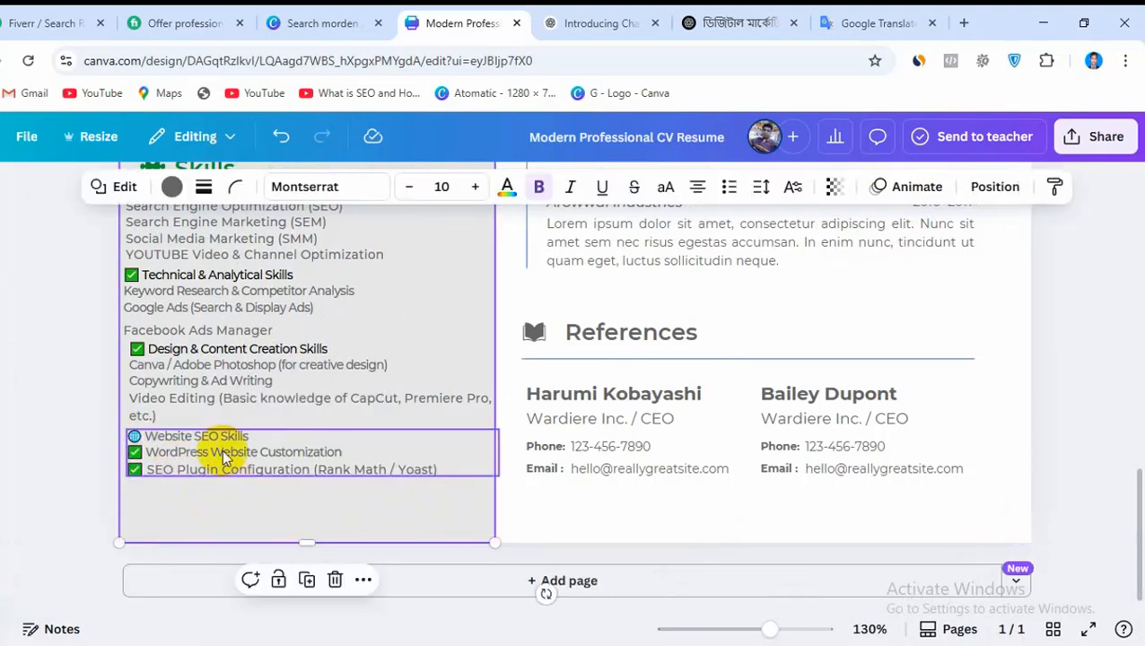
Color only the Website SEO Skills heading line black
{"action": "left_click", "coordinate": [257, 442]}
{"action": "left_click", "coordinate": [260, 440]}
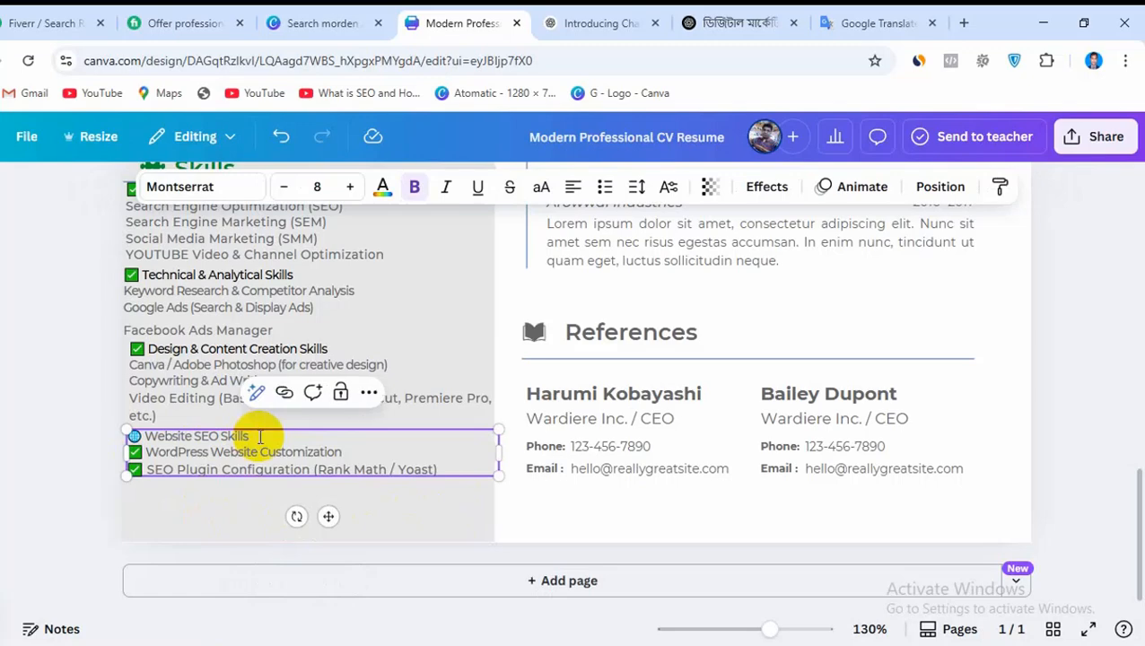
{"action": "left_click_drag", "start_coordinate": [244, 435], "coordinate": [133, 436]}
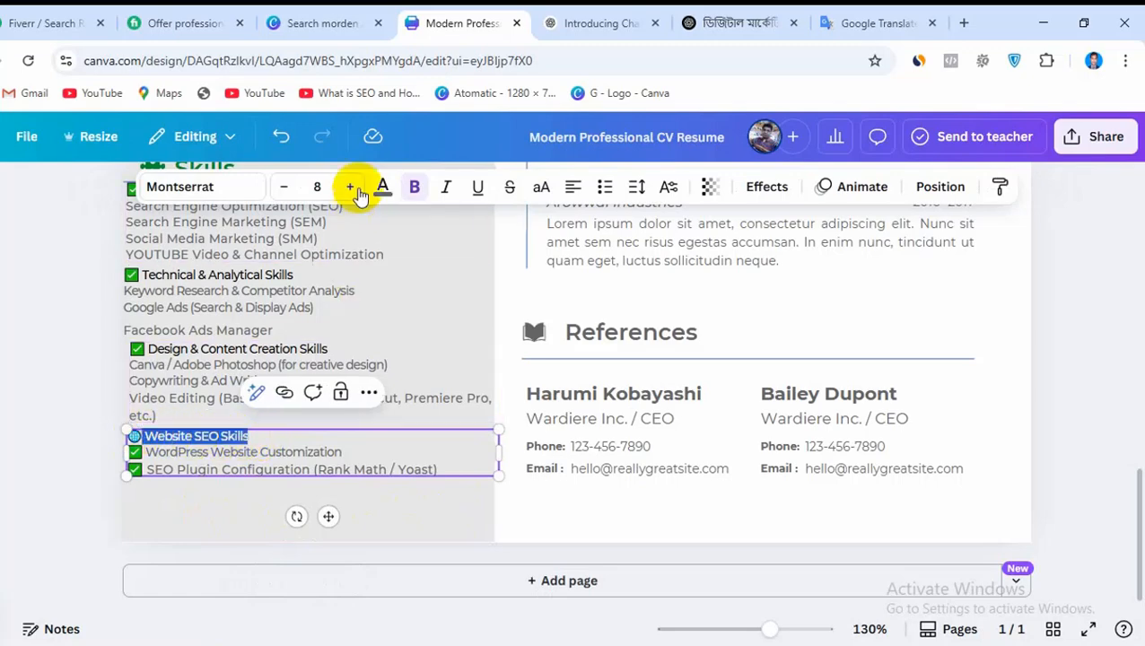
{"action": "left_click", "coordinate": [384, 185]}
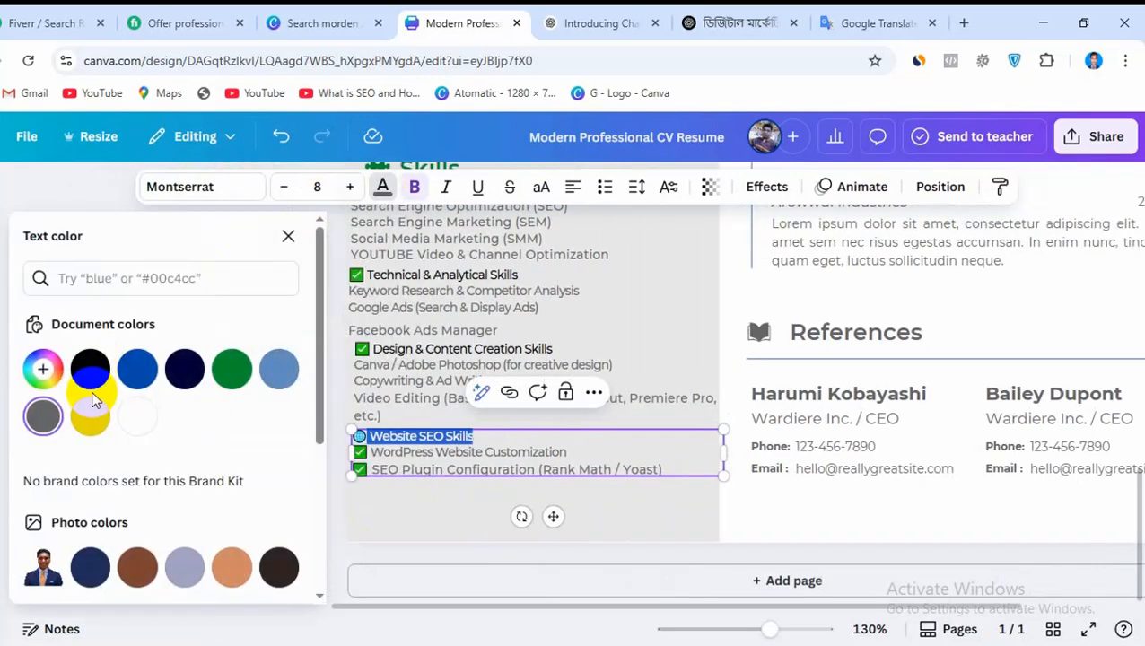
{"action": "left_click", "coordinate": [90, 370]}
{"action": "left_click", "coordinate": [428, 513]}
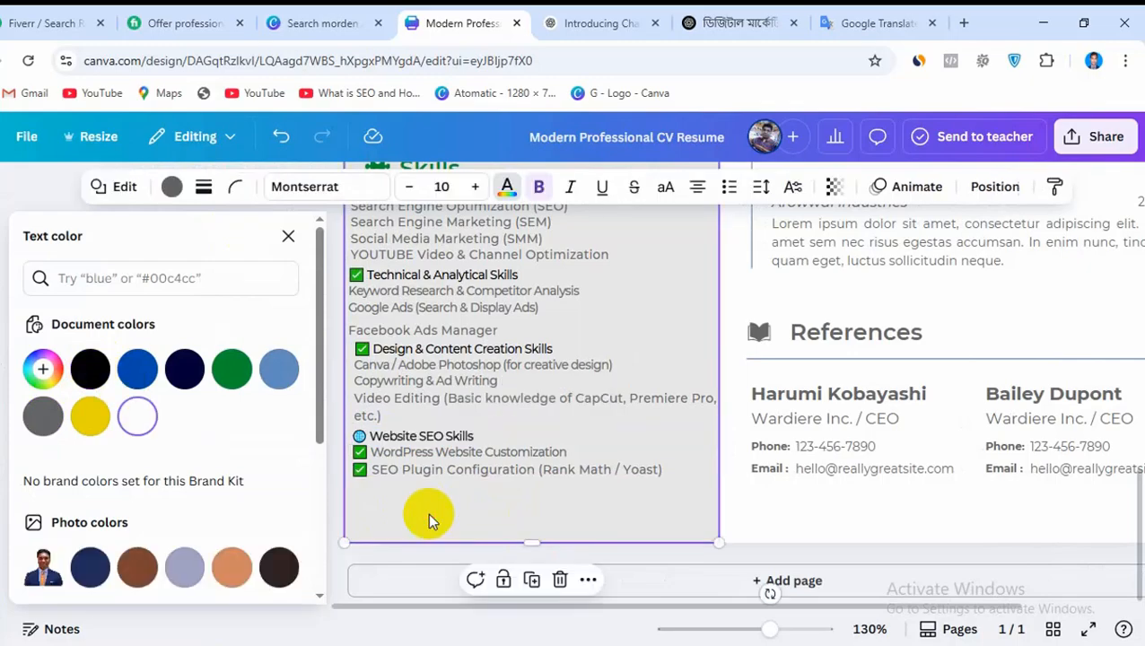
Review the CV page, examining the finished Skills section and the placeholder content from Education down to References
{"action": "scroll", "coordinate": [559, 516], "scroll_direction": "up", "scroll_amount": 3}
{"action": "scroll", "coordinate": [583, 538], "scroll_direction": "down", "scroll_amount": 3}
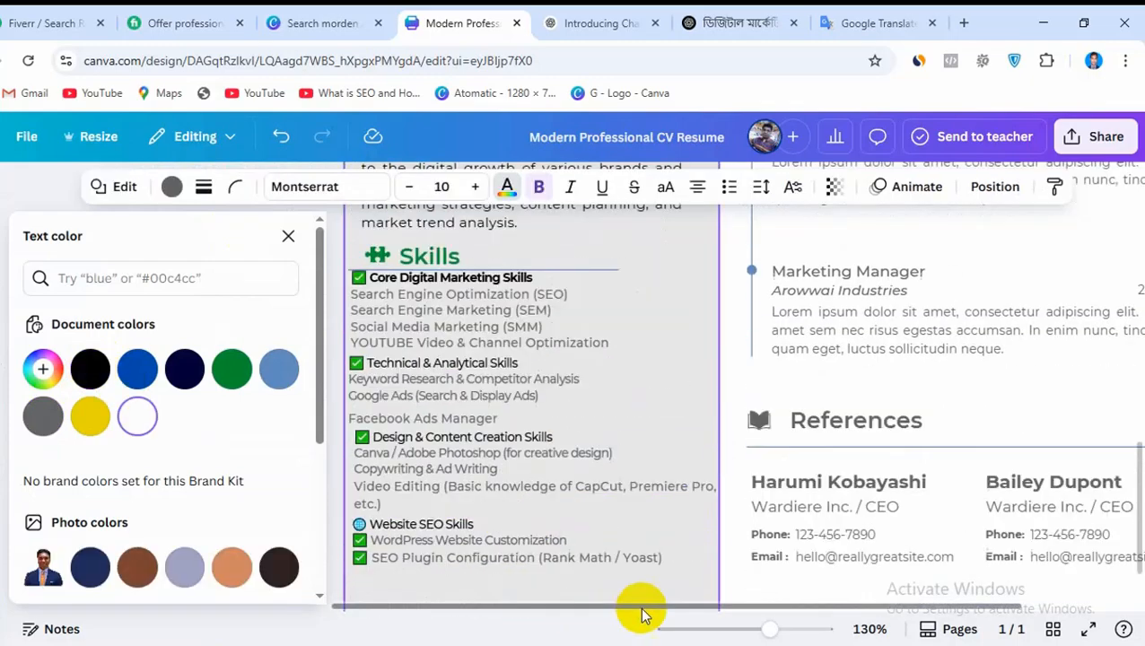
{"action": "scroll", "coordinate": [625, 600], "scroll_direction": "up", "scroll_amount": 2}
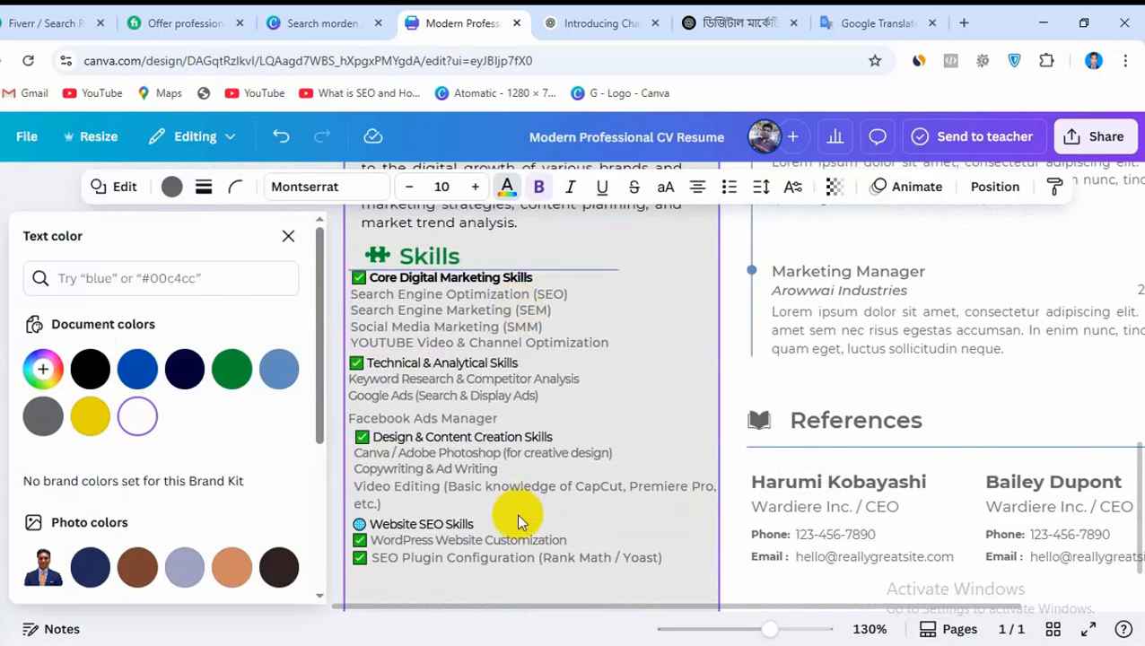
{"action": "scroll", "coordinate": [516, 513], "scroll_direction": "up", "scroll_amount": 6}
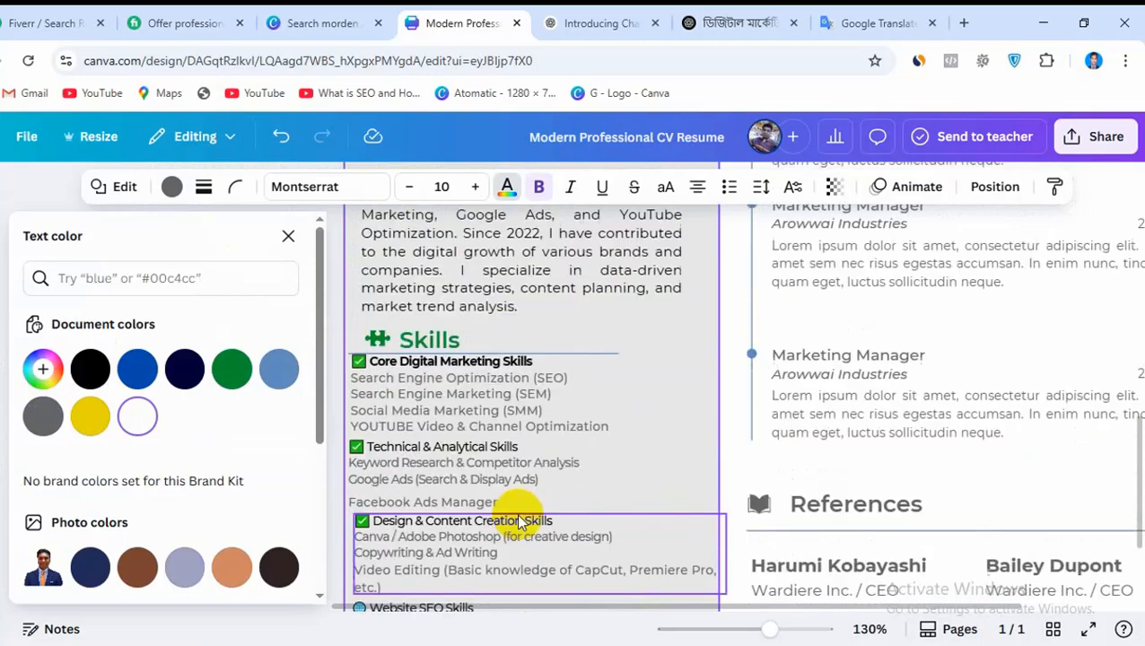
{"action": "scroll", "coordinate": [559, 536], "scroll_direction": "up", "scroll_amount": 5}
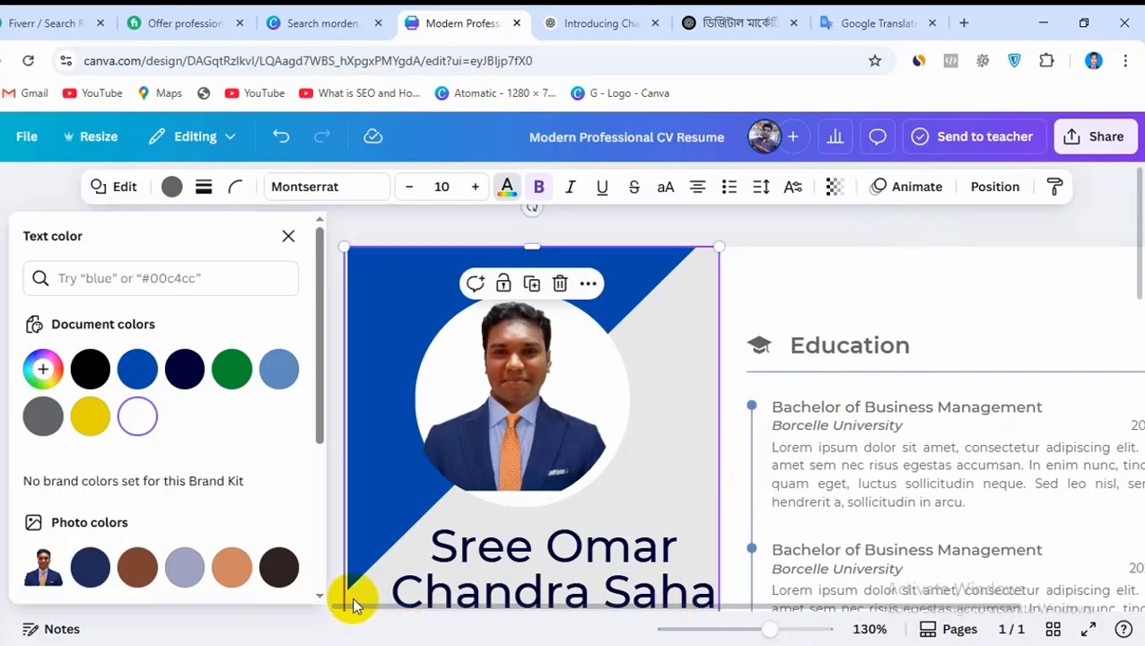
{"action": "left_click_drag", "start_coordinate": [348, 607], "coordinate": [492, 616]}
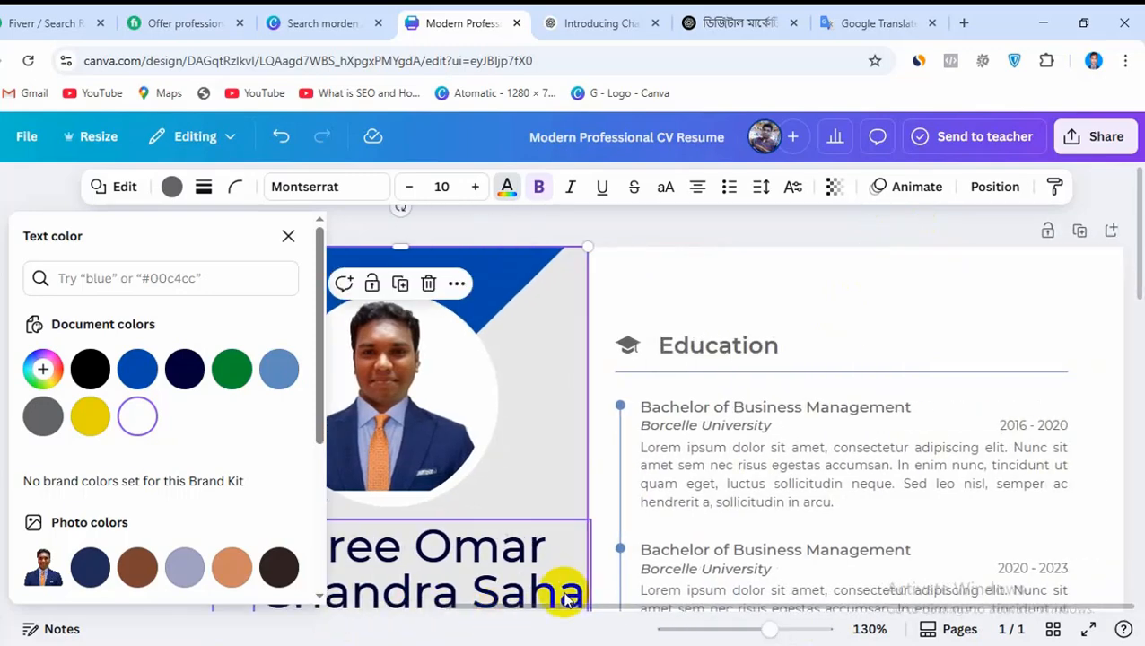
{"action": "scroll", "coordinate": [846, 368], "scroll_direction": "down", "scroll_amount": 2}
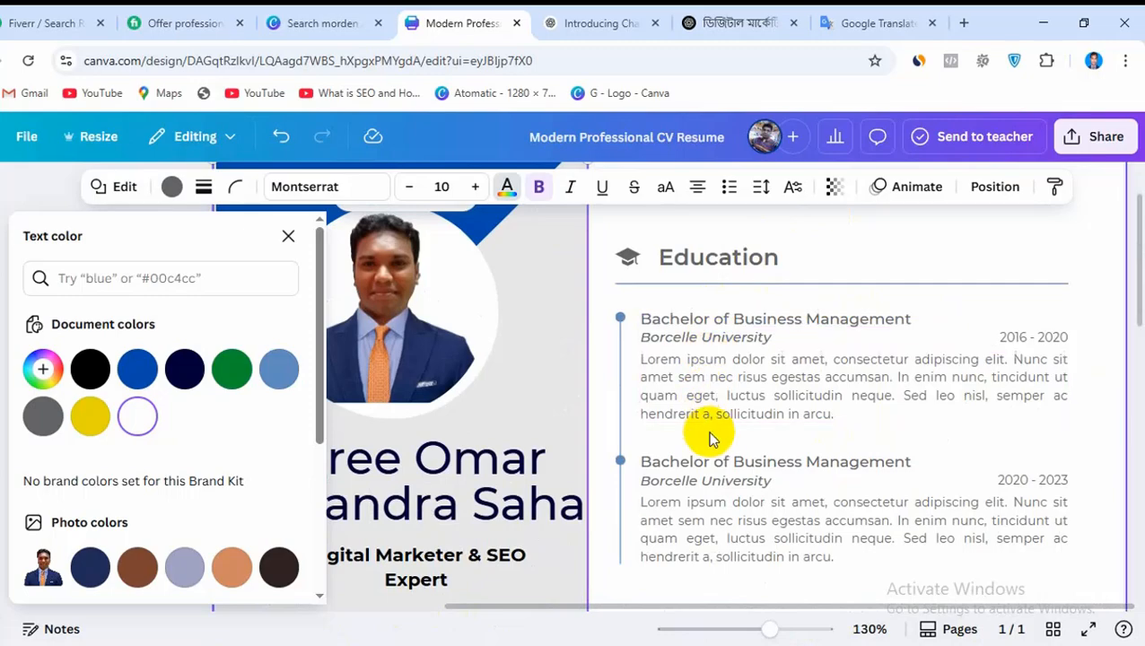
{"action": "scroll", "coordinate": [772, 418], "scroll_direction": "up", "scroll_amount": 1}
{"action": "scroll", "coordinate": [843, 388], "scroll_direction": "down", "scroll_amount": 1}
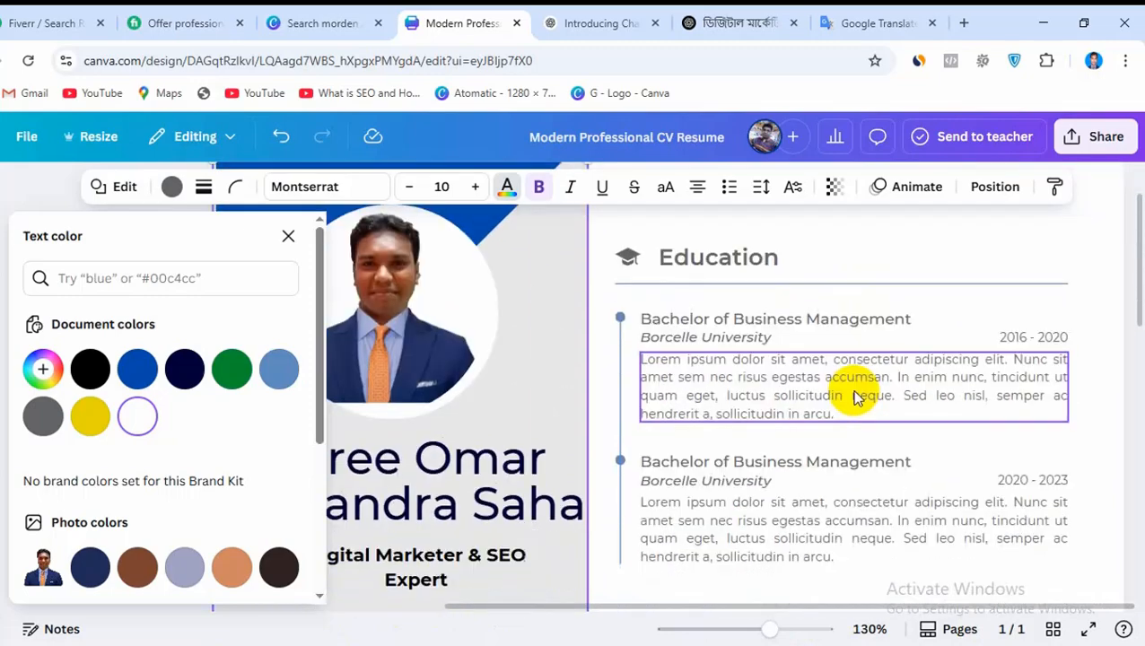
{"action": "scroll", "coordinate": [825, 421], "scroll_direction": "down", "scroll_amount": 9}
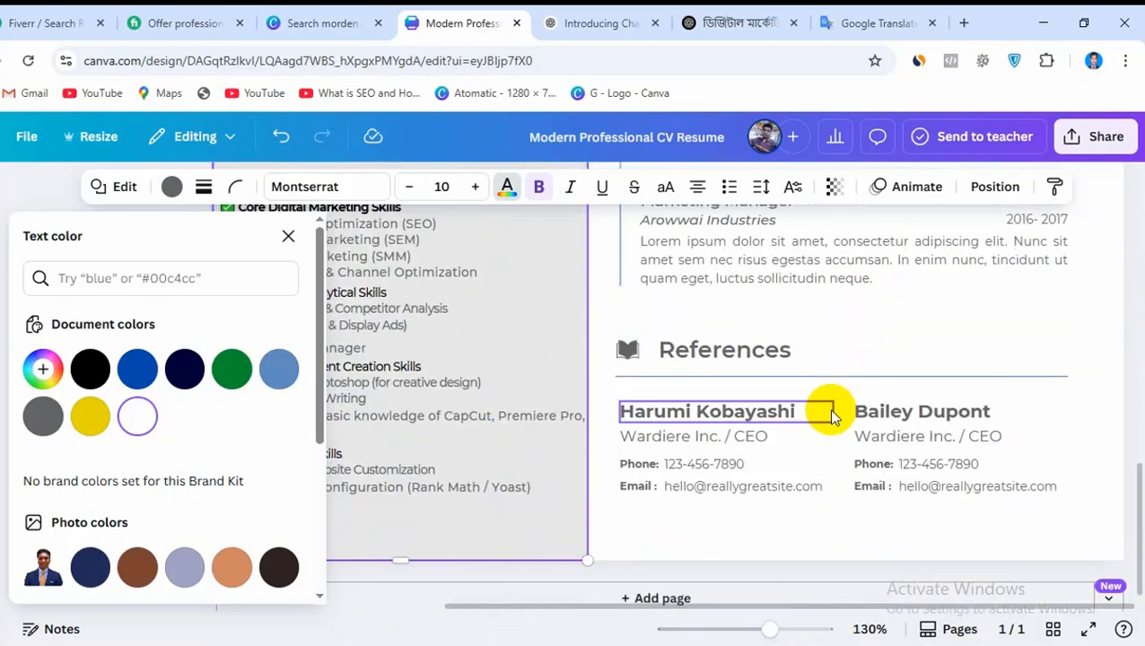
{"action": "scroll", "coordinate": [828, 409], "scroll_direction": "up", "scroll_amount": 3}
{"action": "scroll", "coordinate": [828, 409], "scroll_direction": "up", "scroll_amount": 10}
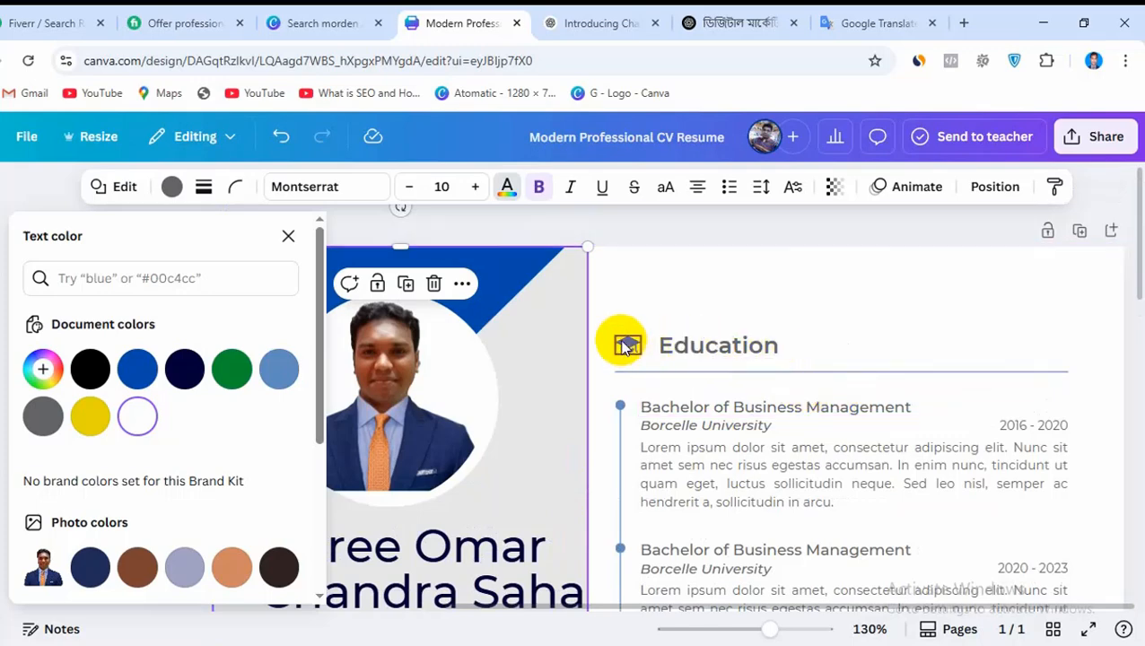
Move the graduation cap icon, the Education heading and its underline up near the top of the page
{"action": "left_click_drag", "start_coordinate": [625, 346], "coordinate": [530, 277]}
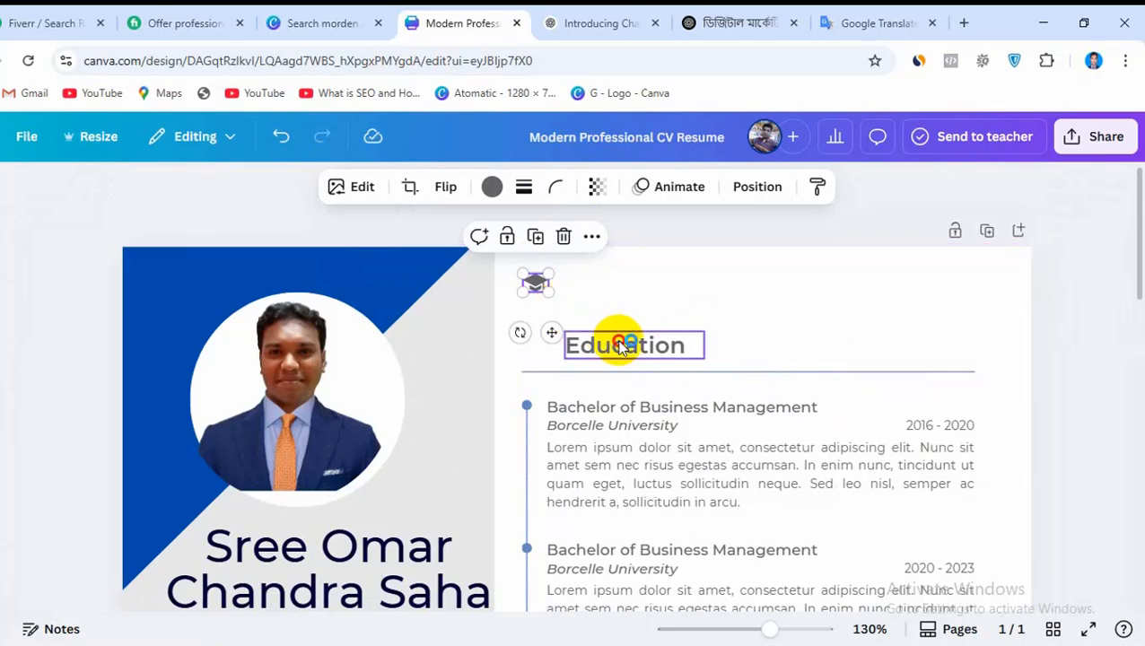
{"action": "left_click_drag", "start_coordinate": [620, 341], "coordinate": [615, 284]}
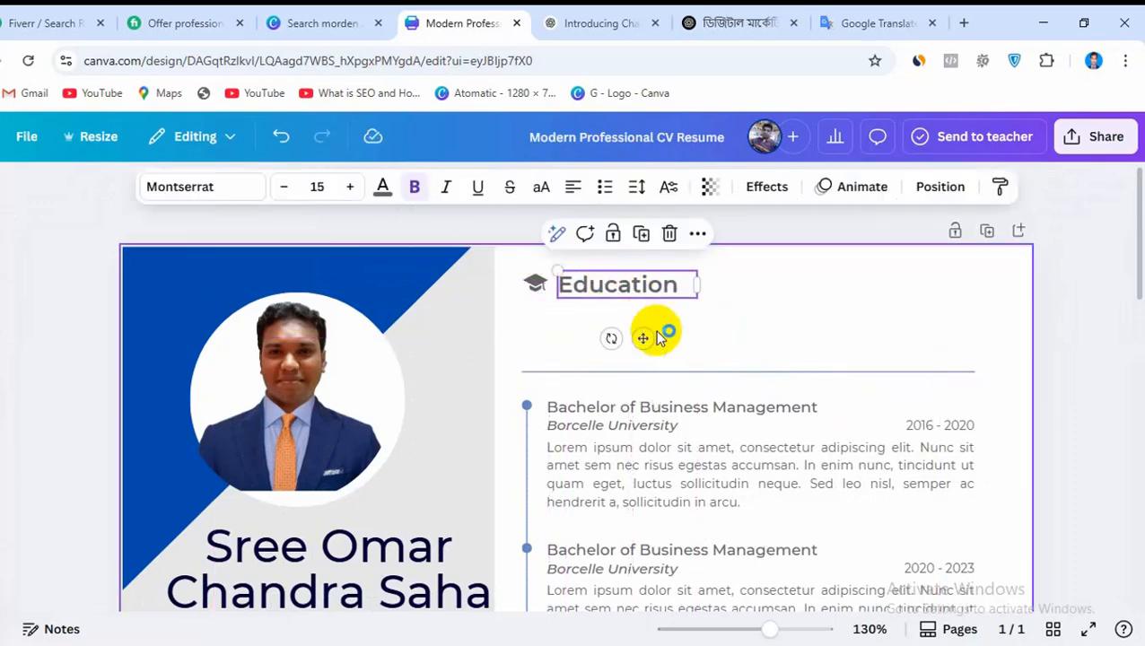
{"action": "left_click_drag", "start_coordinate": [679, 368], "coordinate": [679, 305]}
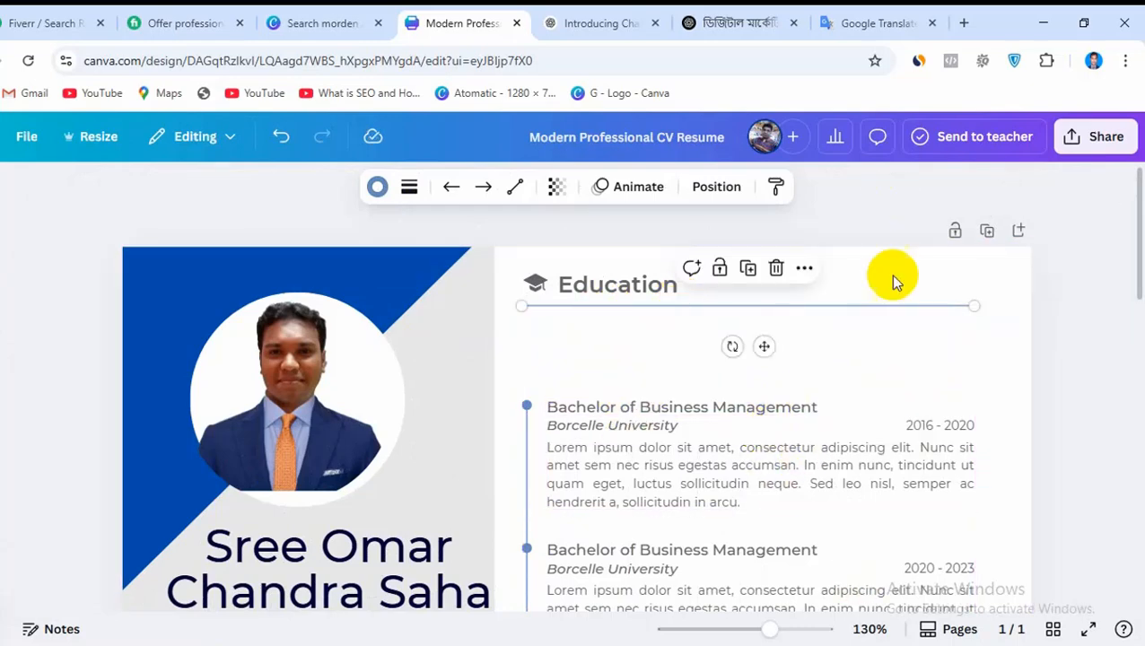
Check the OUR CV notes in Notepad and switch to the Word document to look for the education details
{"action": "mouse_move", "coordinate": [818, 639]}
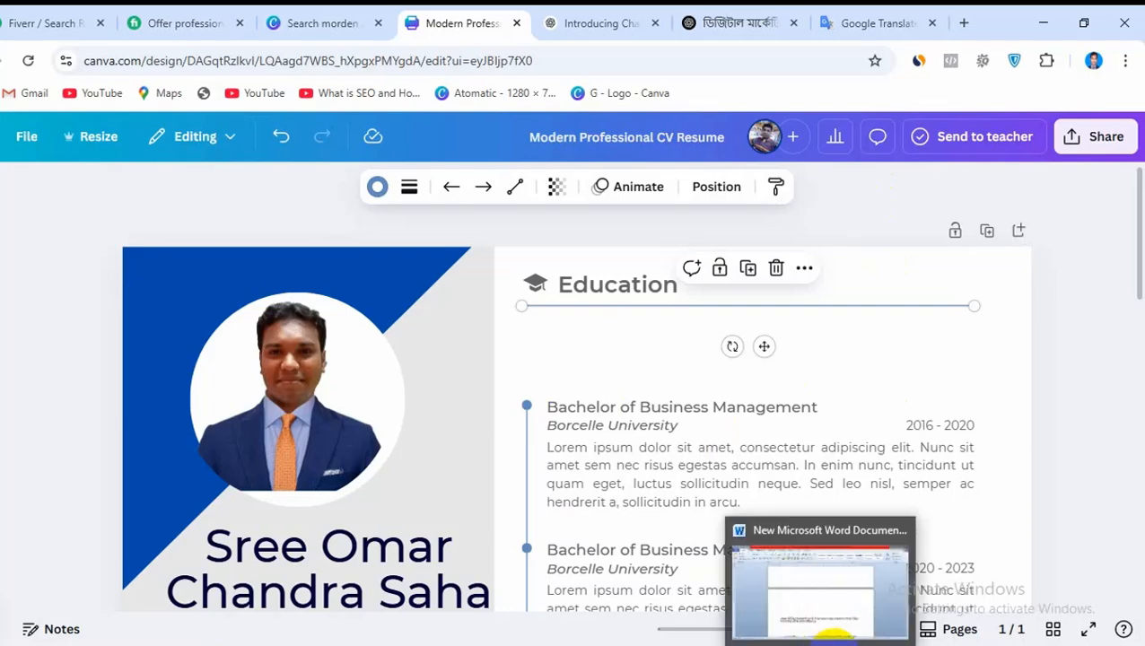
{"action": "left_click", "coordinate": [818, 597]}
{"action": "scroll", "coordinate": [659, 472], "scroll_direction": "down", "scroll_amount": 3}
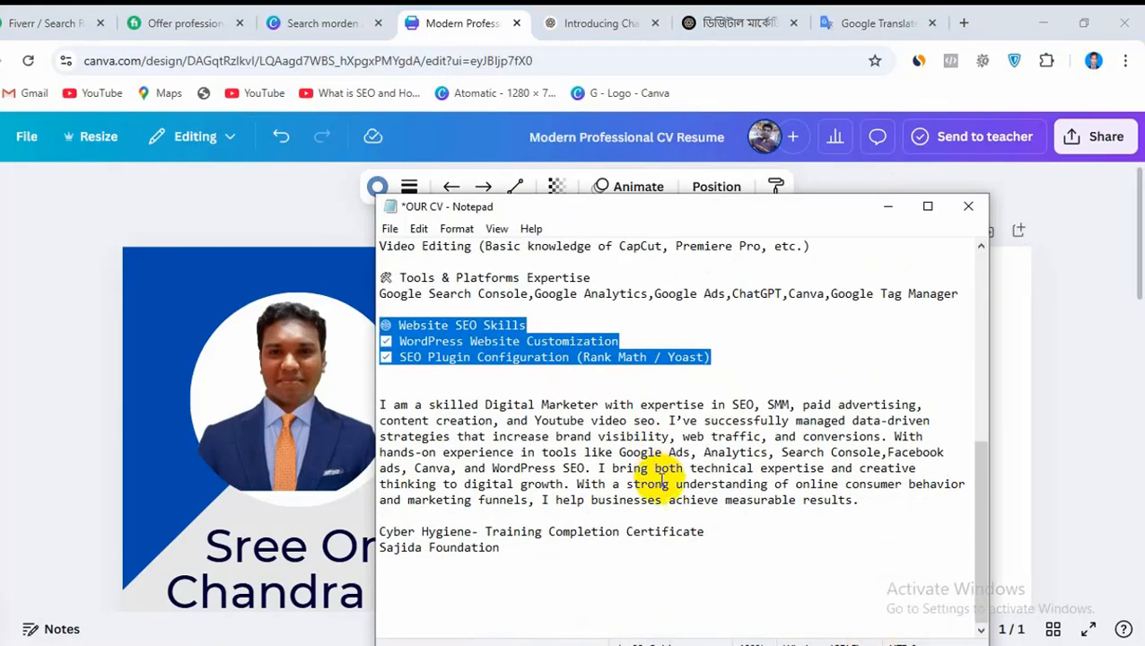
{"action": "left_click", "coordinate": [822, 642]}
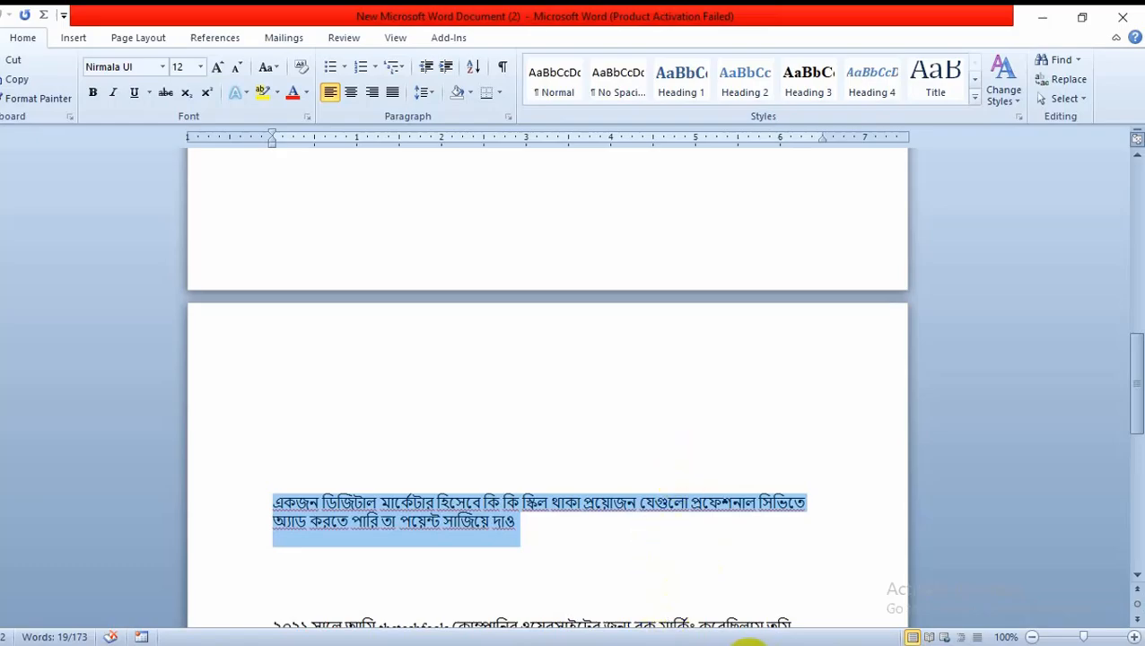
Switch to the finished reference CV design in Canva and zoom in to 136% to read its Education section
{"action": "left_click", "coordinate": [752, 642]}
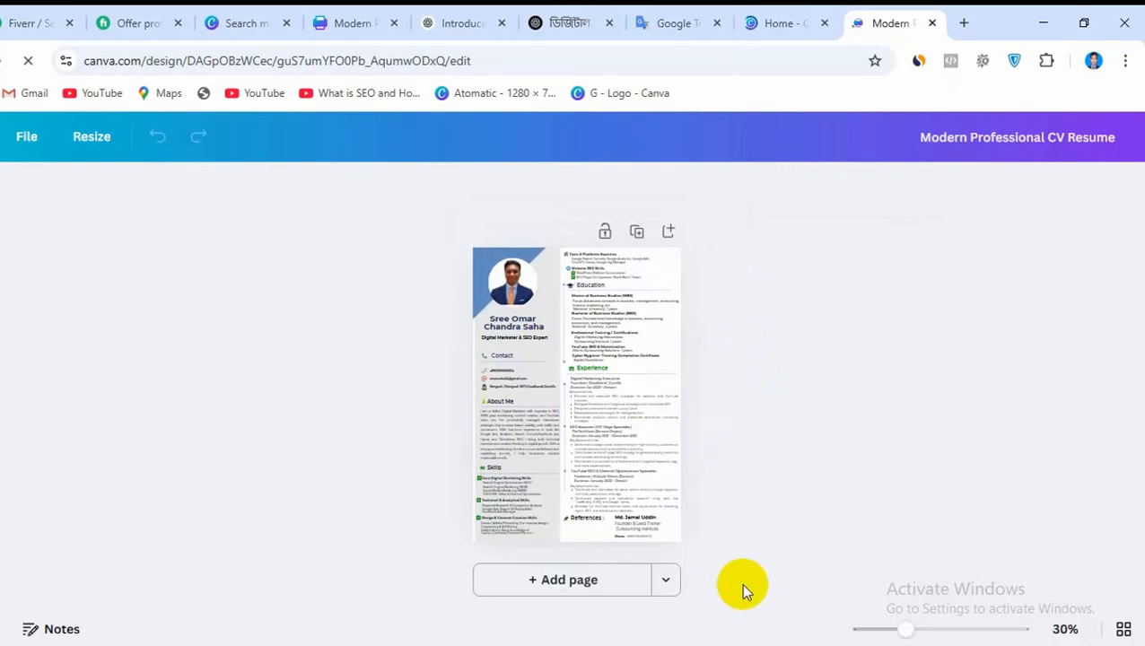
{"action": "left_click_drag", "start_coordinate": [905, 633], "coordinate": [974, 633]}
{"action": "scroll", "coordinate": [670, 358], "scroll_direction": "up", "scroll_amount": 5}
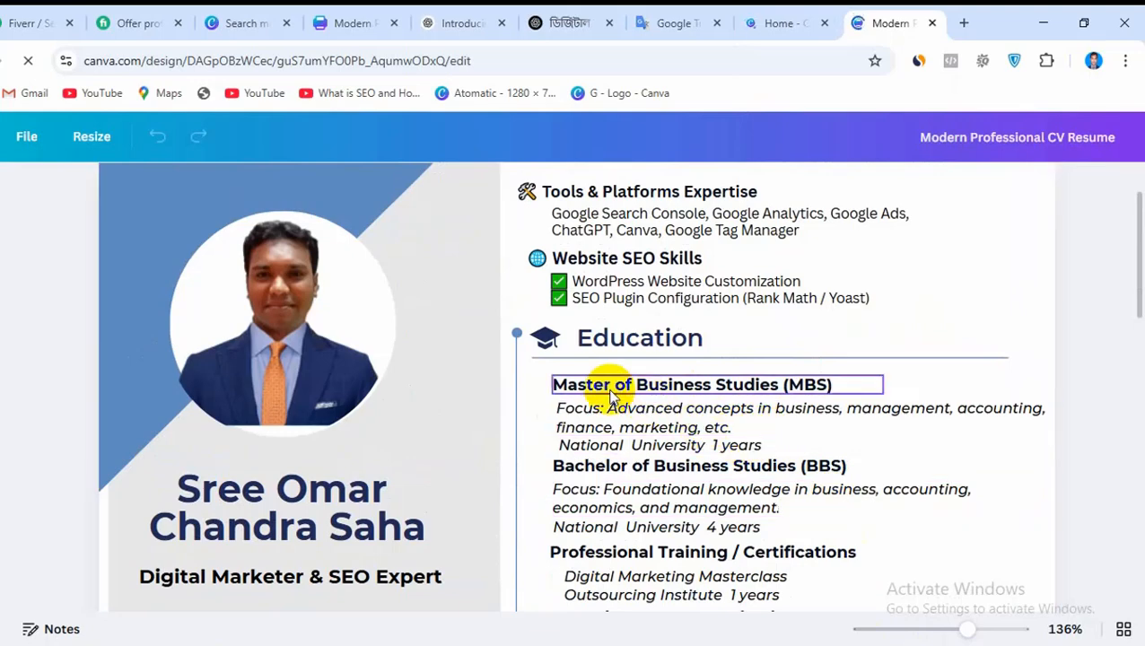
Copy the focus description under Master of Business Studies (MBS) from the reference CV design
{"action": "left_click", "coordinate": [345, 19]}
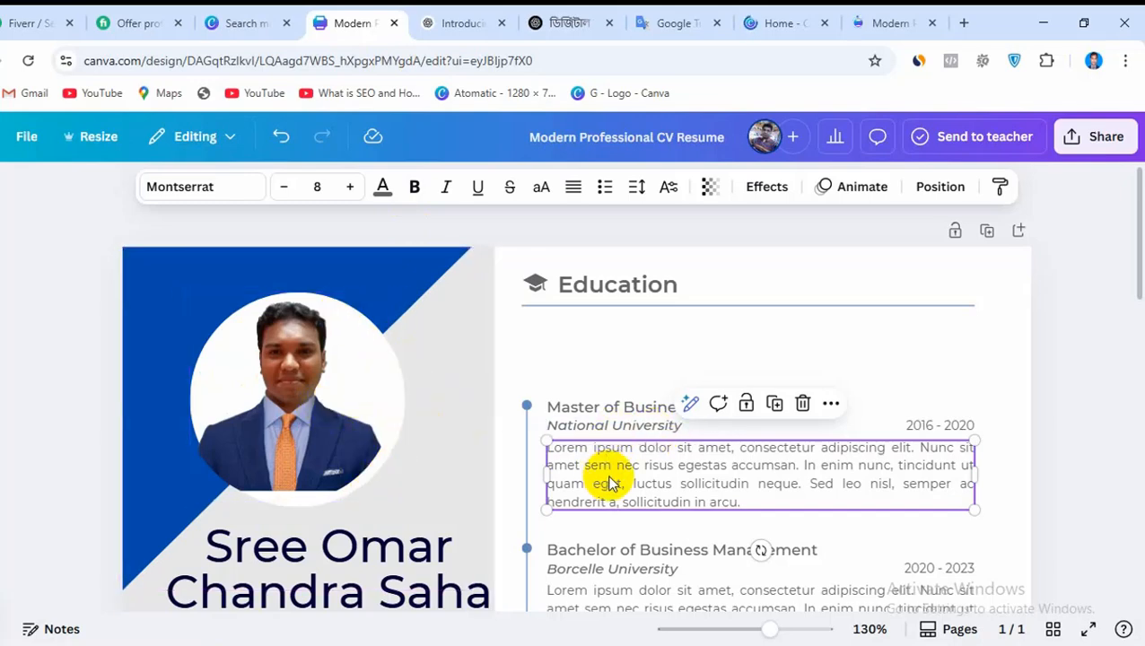
{"action": "left_click", "coordinate": [886, 20]}
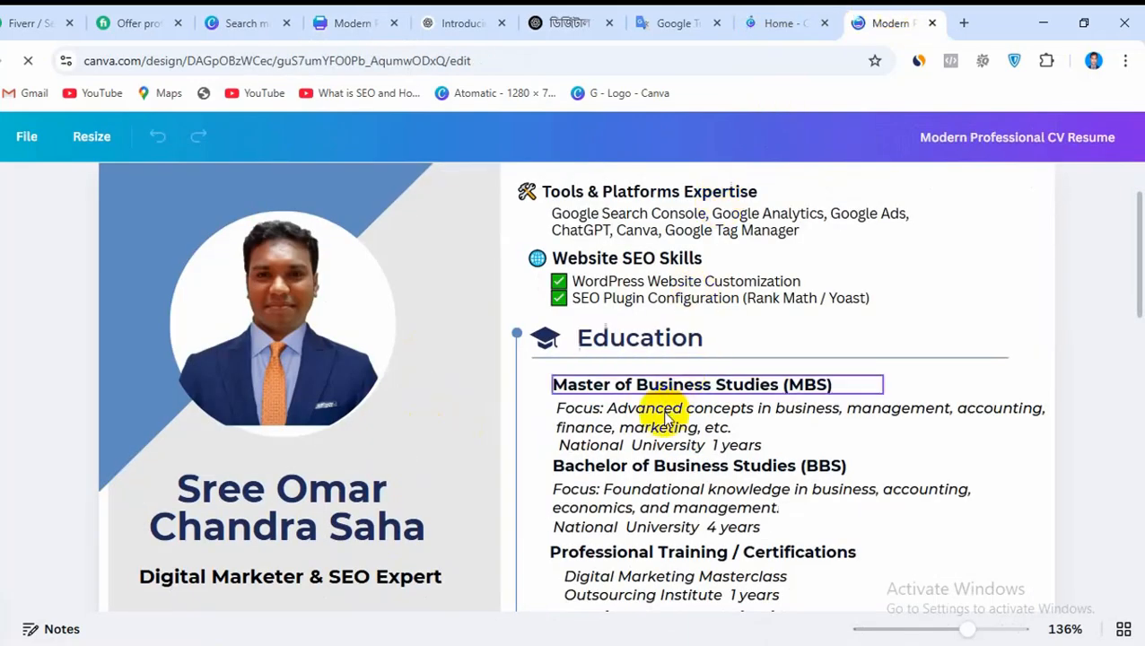
{"action": "left_click", "coordinate": [603, 425]}
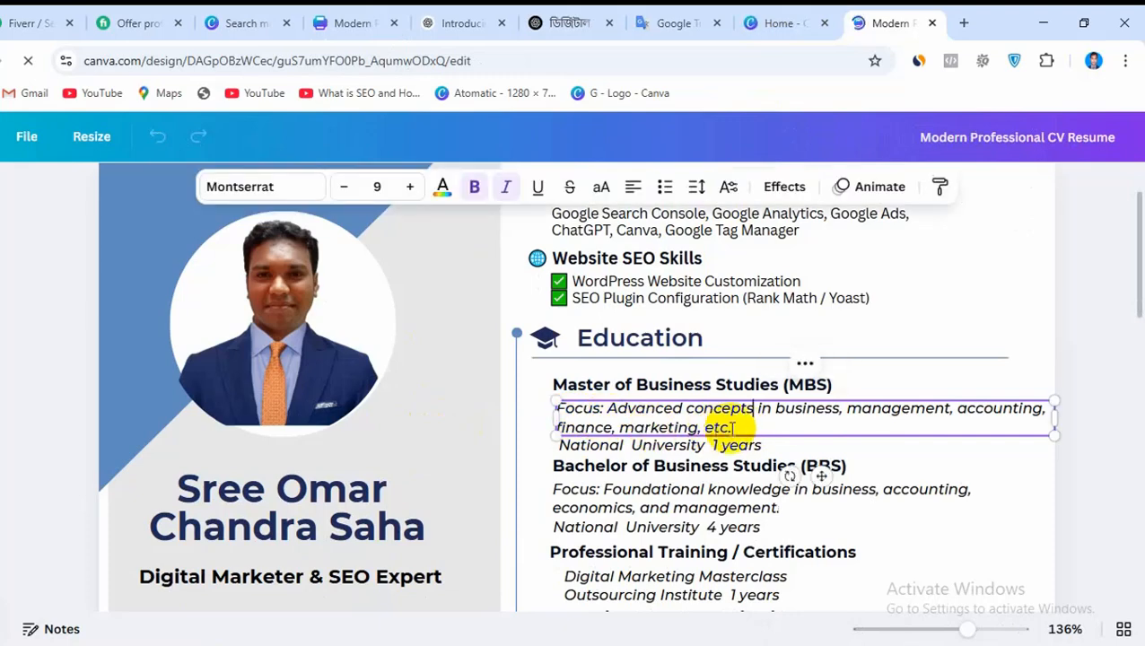
{"action": "left_click_drag", "start_coordinate": [718, 428], "coordinate": [594, 411]}
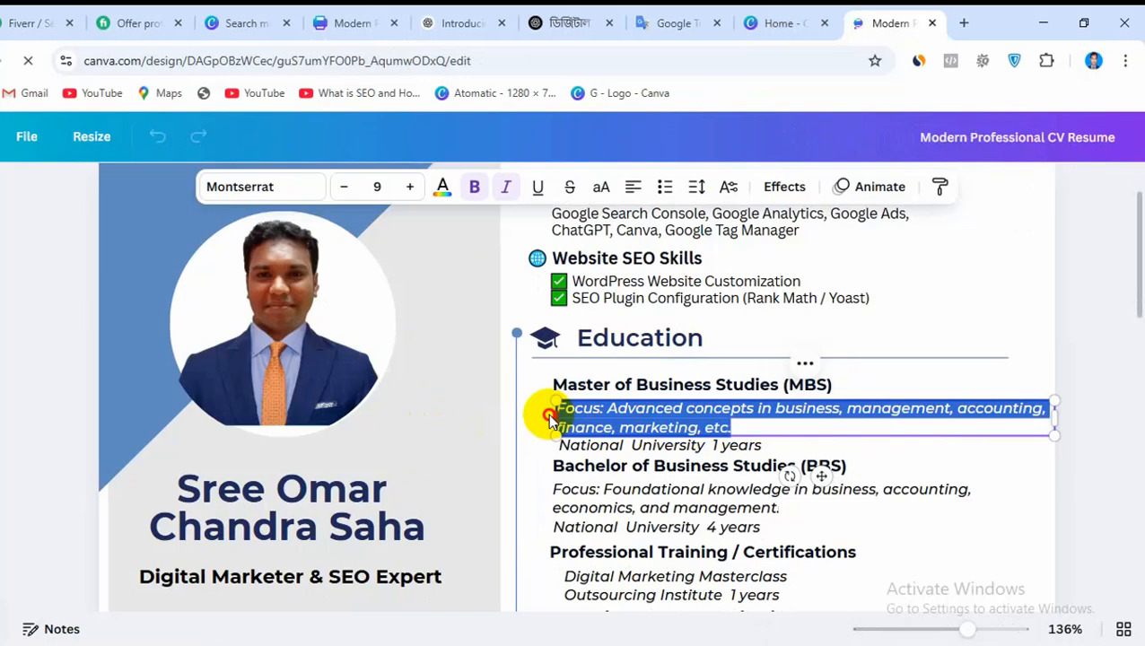
{"action": "right_click", "coordinate": [614, 411]}
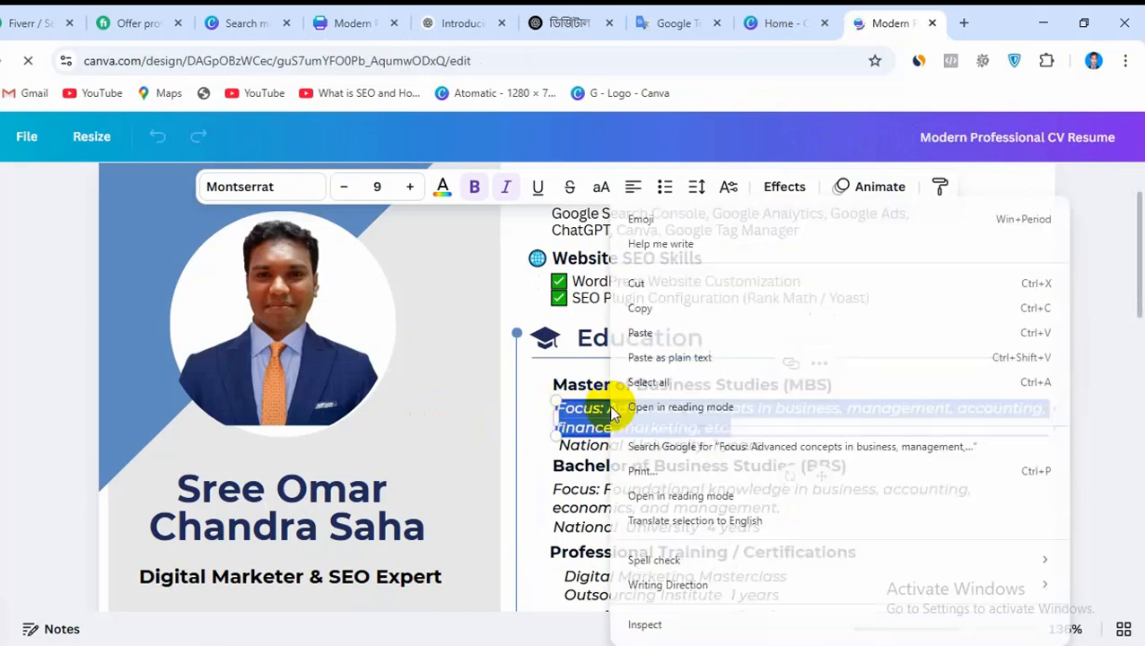
{"action": "left_click", "coordinate": [641, 308]}
In the CV being edited, replace the placeholder description under Master of Business Studies (MBS) with the copied focus text
{"action": "left_click", "coordinate": [325, 24]}
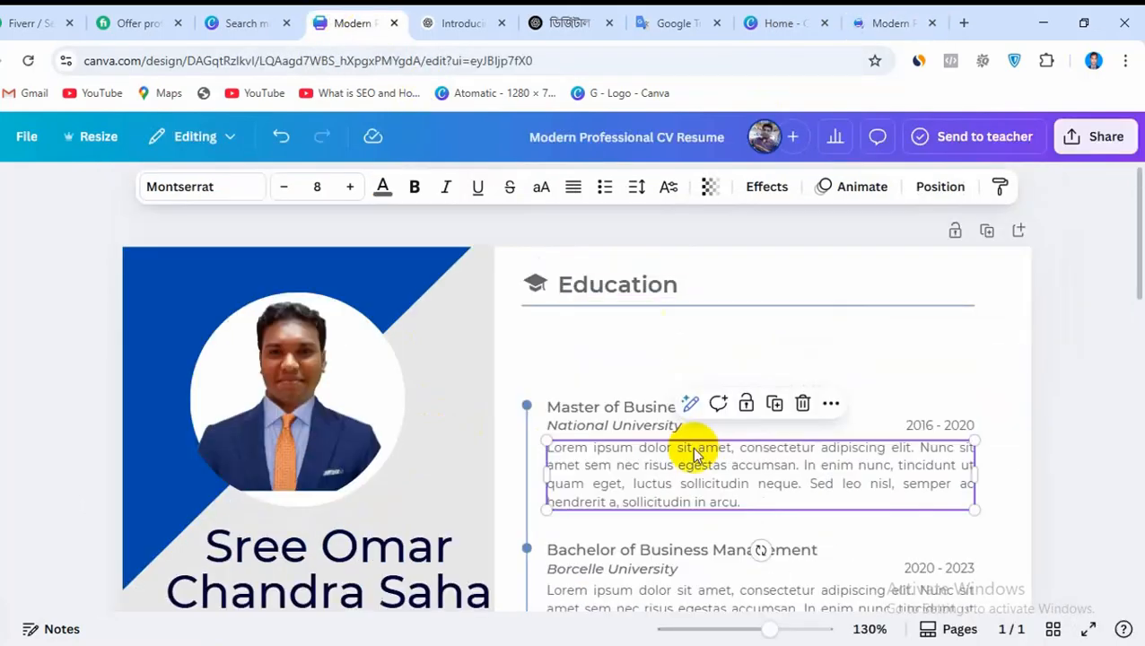
{"action": "double_click", "coordinate": [635, 476]}
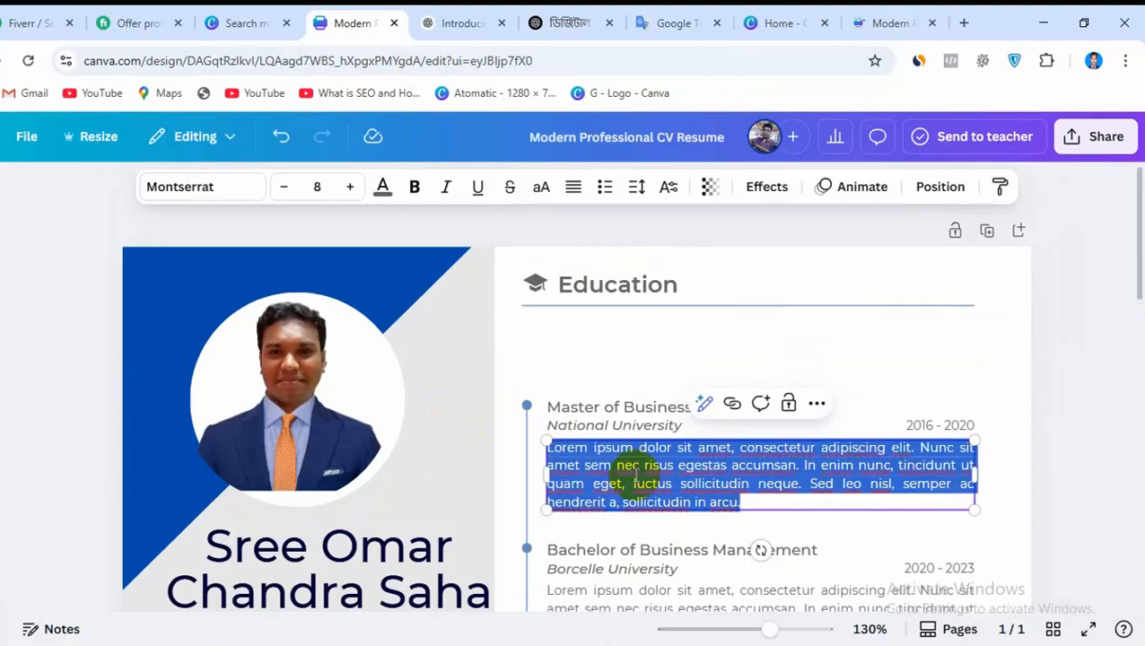
{"action": "key", "text": "ctrl+v"}
{"action": "left_click", "coordinate": [632, 495]}
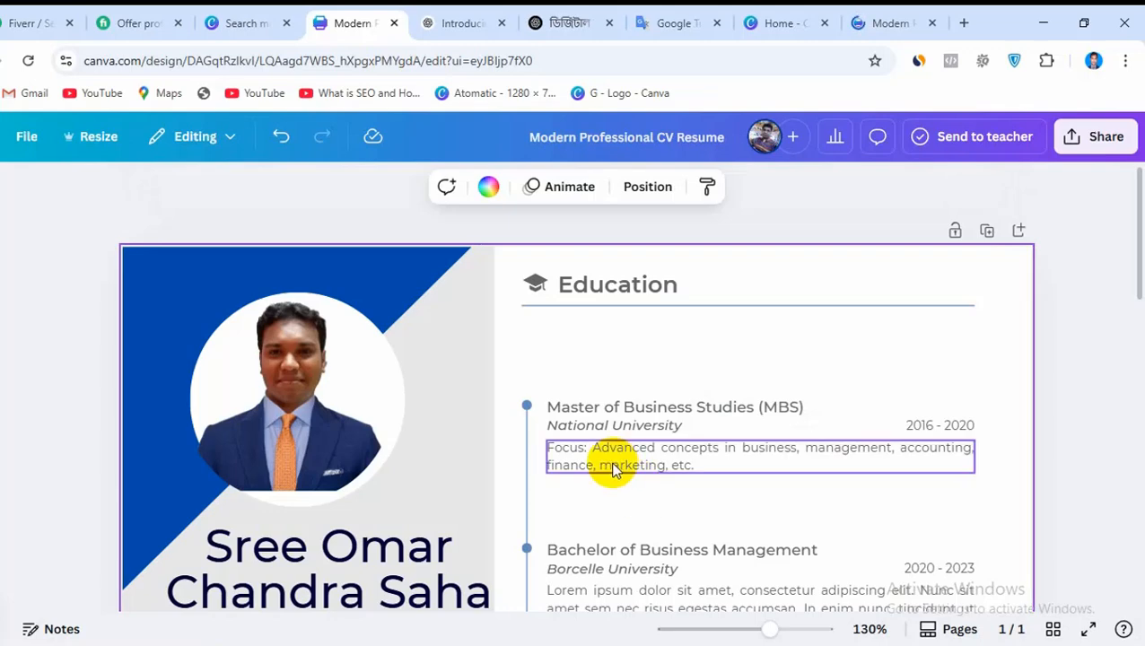
Move the MBS focus description up beneath National University and delete the entry's 2016 - 2020 date range
{"action": "left_click_drag", "start_coordinate": [613, 468], "coordinate": [613, 456]}
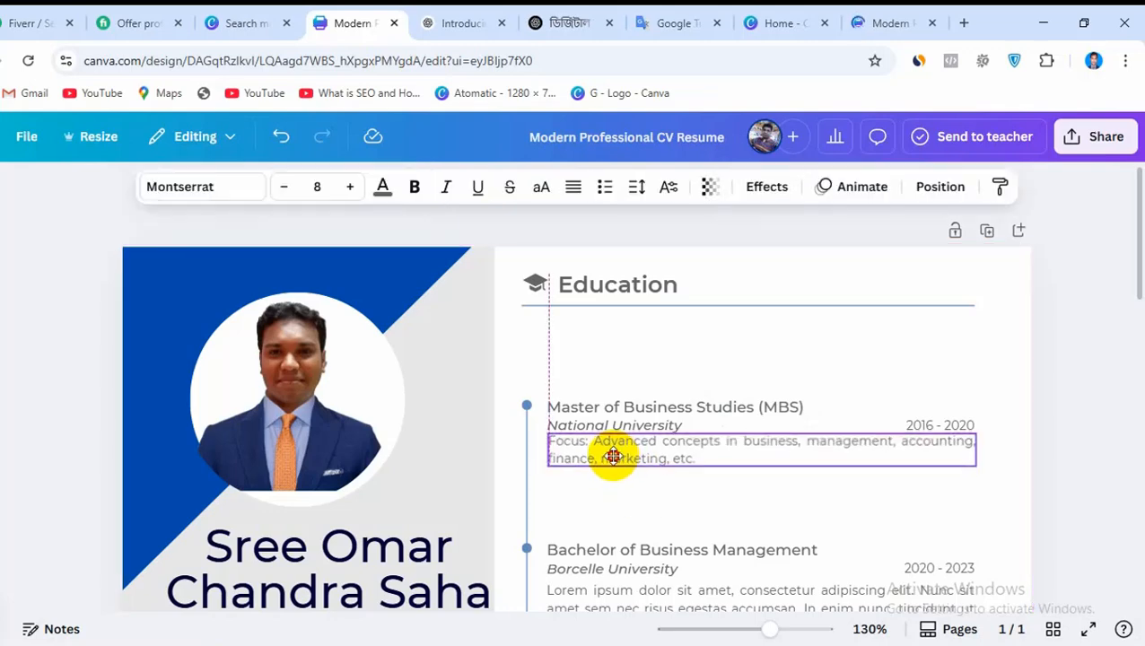
{"action": "left_click", "coordinate": [838, 501]}
{"action": "left_click", "coordinate": [946, 430]}
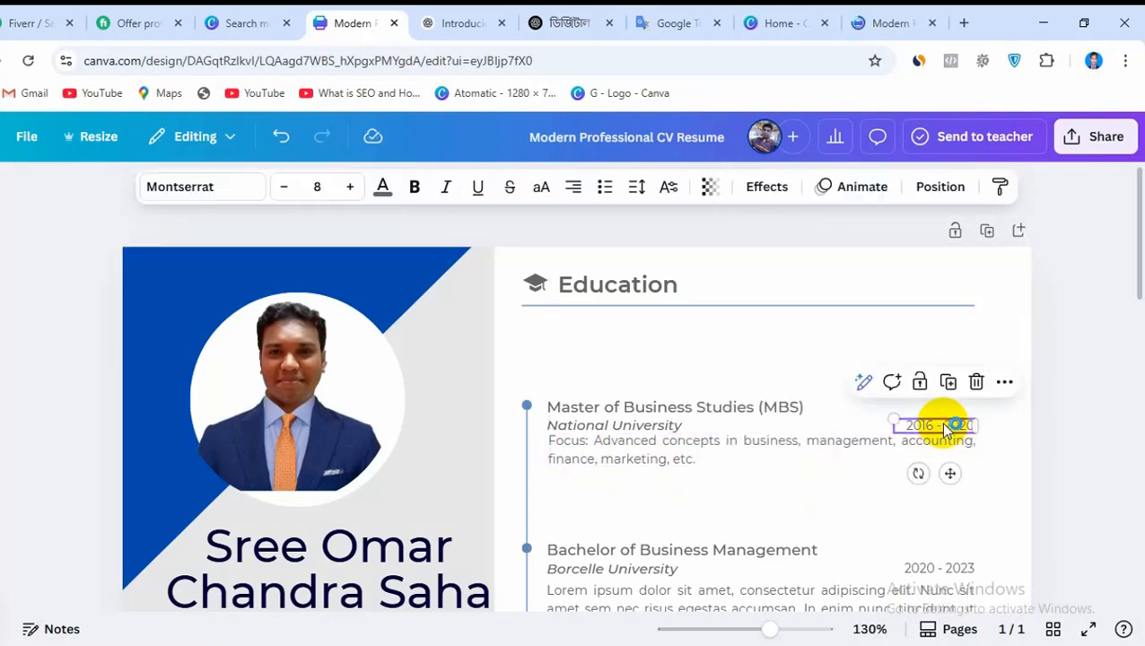
{"action": "key", "text": "Delete"}
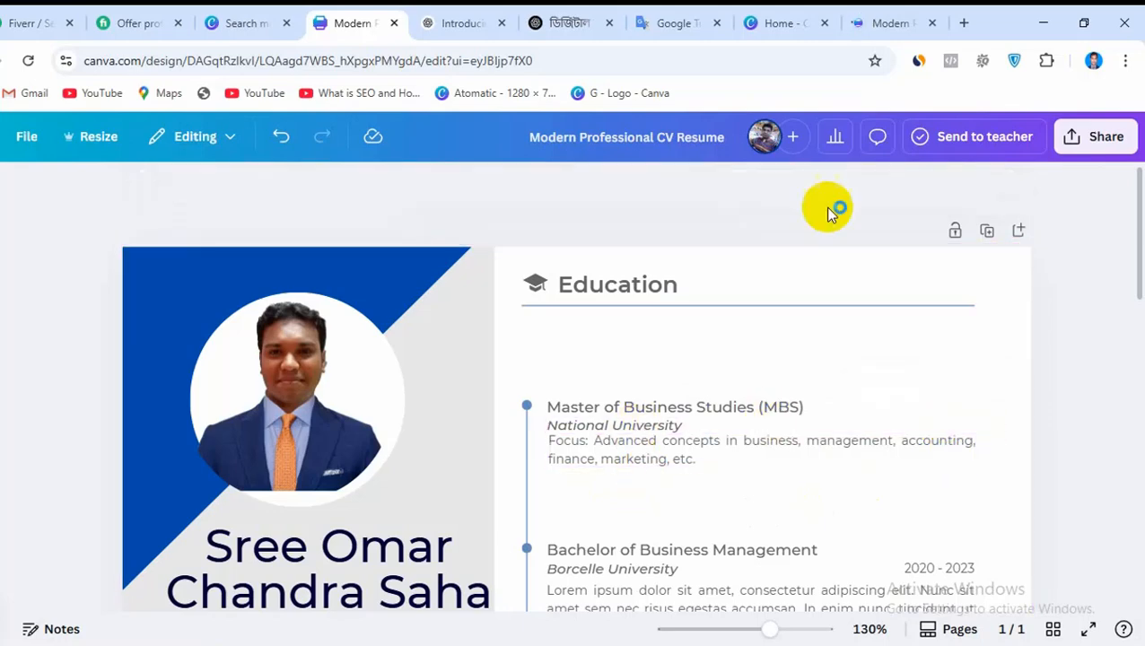
In the reference CV design, copy the "National University 1 years" line of the MBS entry
{"action": "left_click", "coordinate": [777, 27]}
{"action": "left_click", "coordinate": [866, 22]}
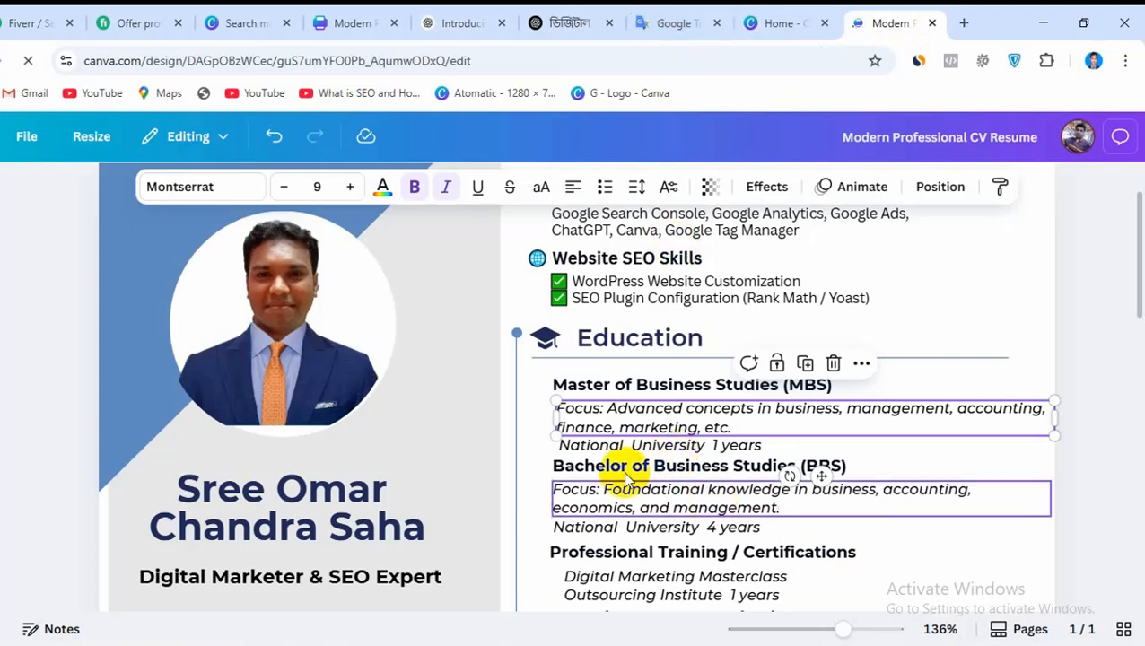
{"action": "left_click", "coordinate": [592, 446]}
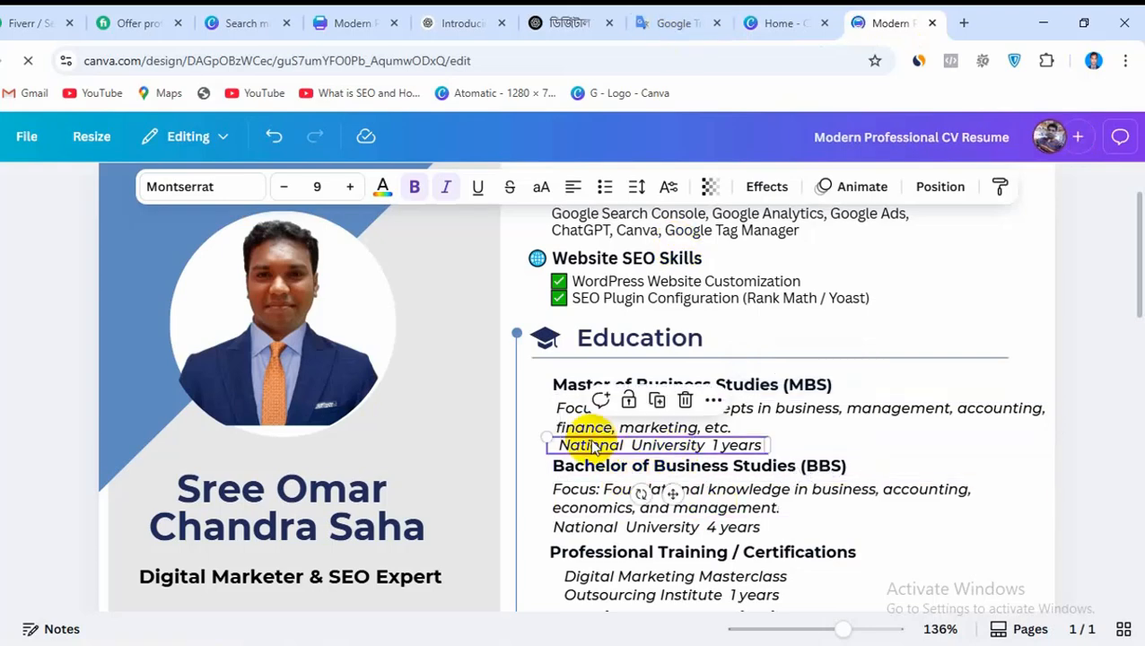
{"action": "right_click", "coordinate": [599, 453]}
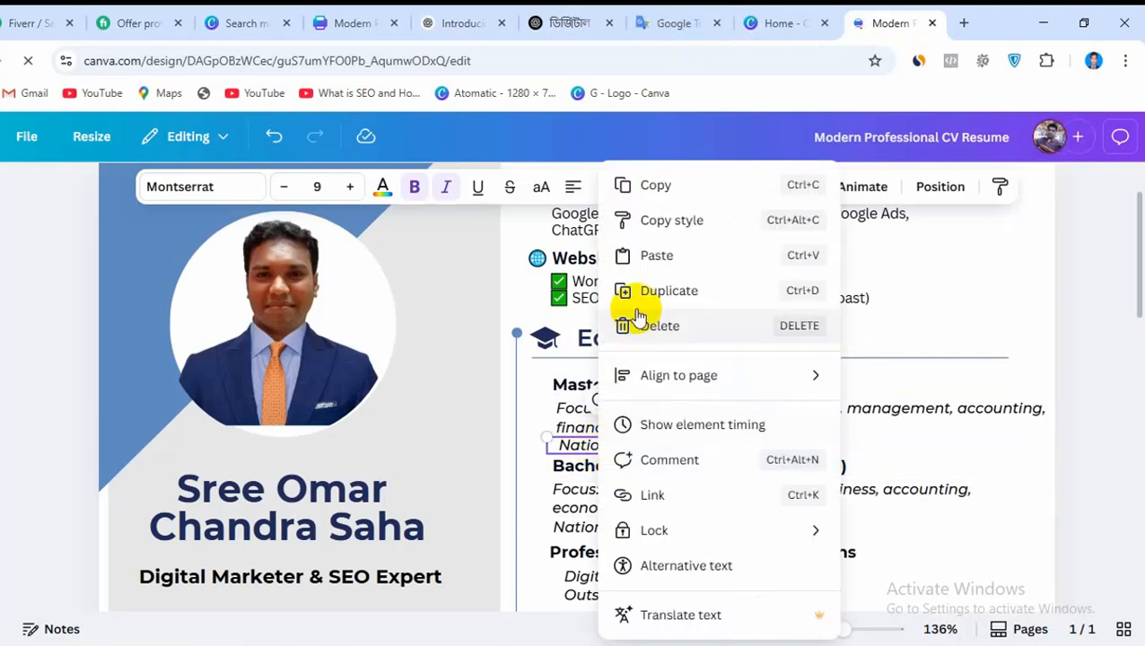
{"action": "left_click", "coordinate": [664, 194]}
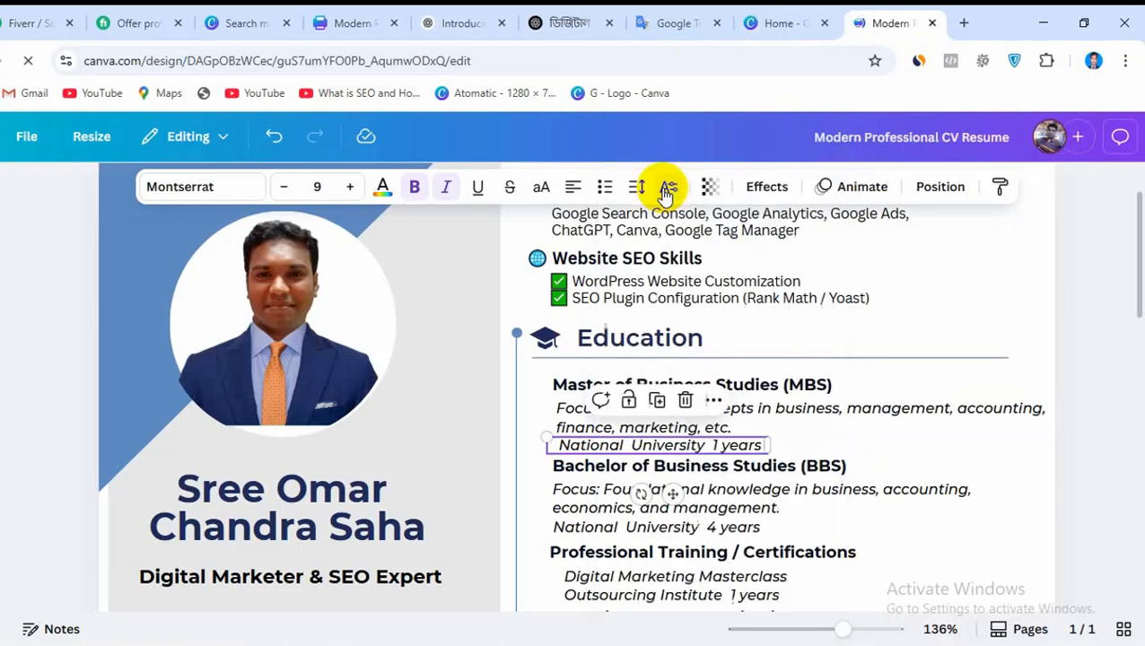
In the CV being edited, duplicate the MBS focus text below itself and replace the copy's text with "National University 1 years", without a bullet
{"action": "left_click", "coordinate": [356, 22]}
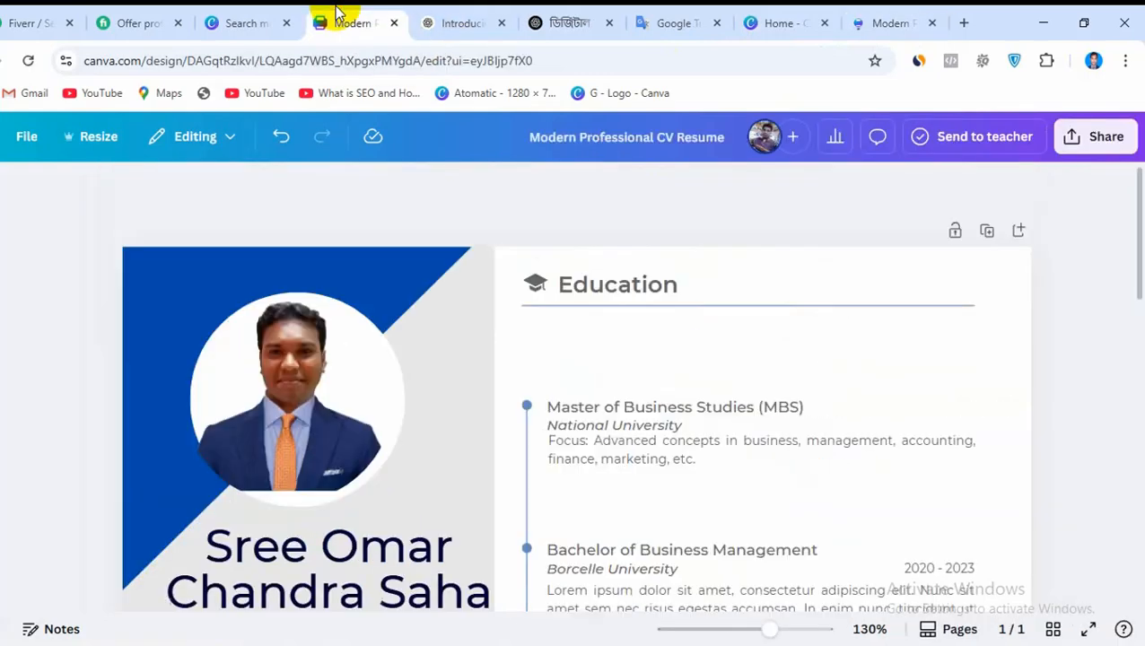
{"action": "left_click", "coordinate": [600, 458]}
{"action": "left_click", "coordinate": [774, 397]}
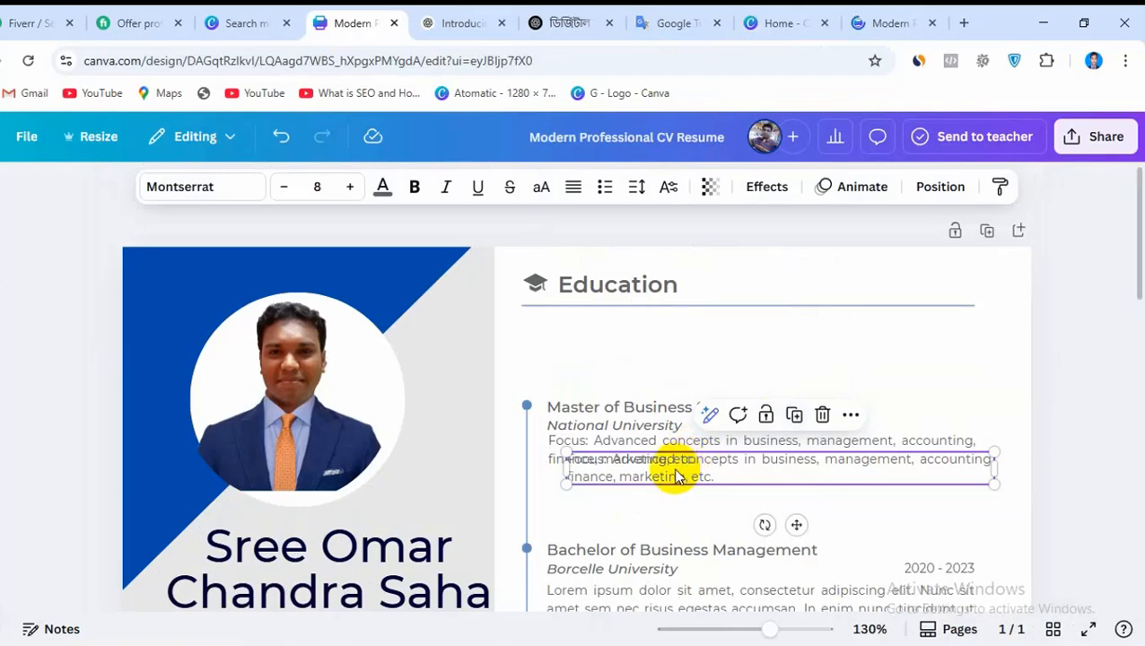
{"action": "left_click_drag", "start_coordinate": [678, 476], "coordinate": [657, 489]}
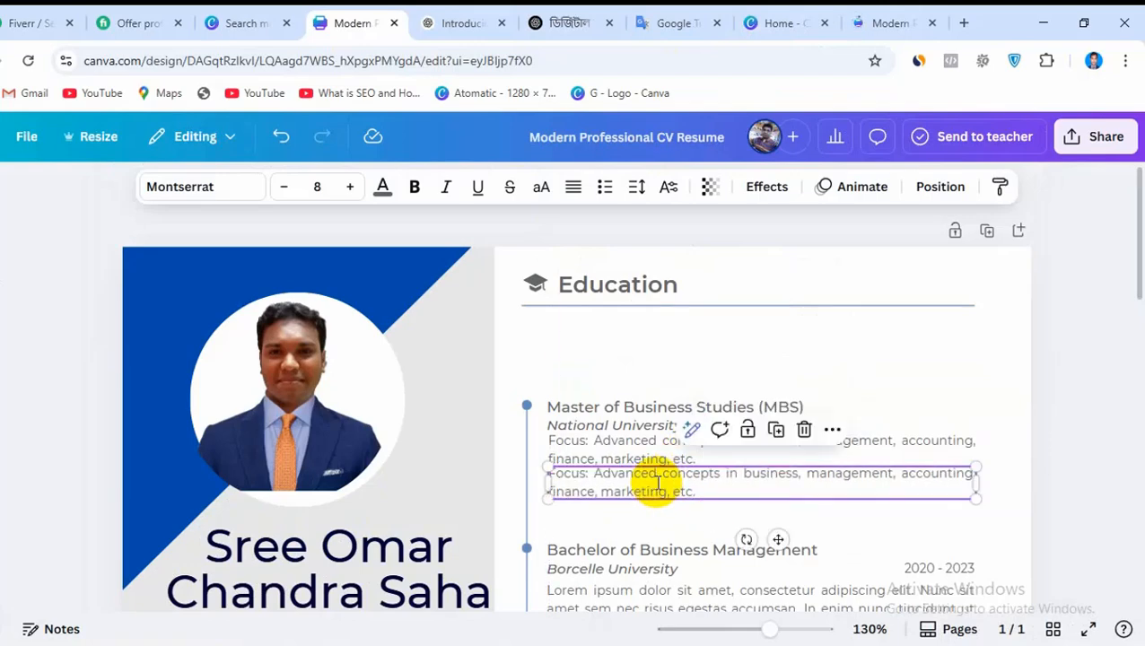
{"action": "double_click", "coordinate": [658, 483]}
{"action": "key", "text": "ctrl+v"}
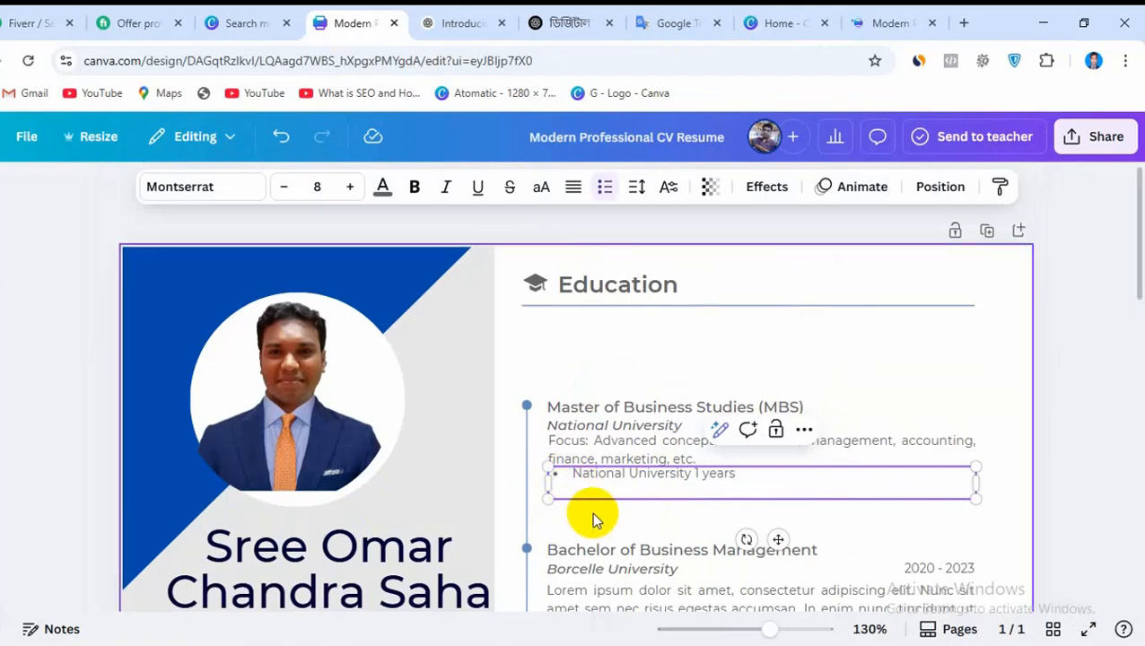
{"action": "key", "text": "BackSpace"}
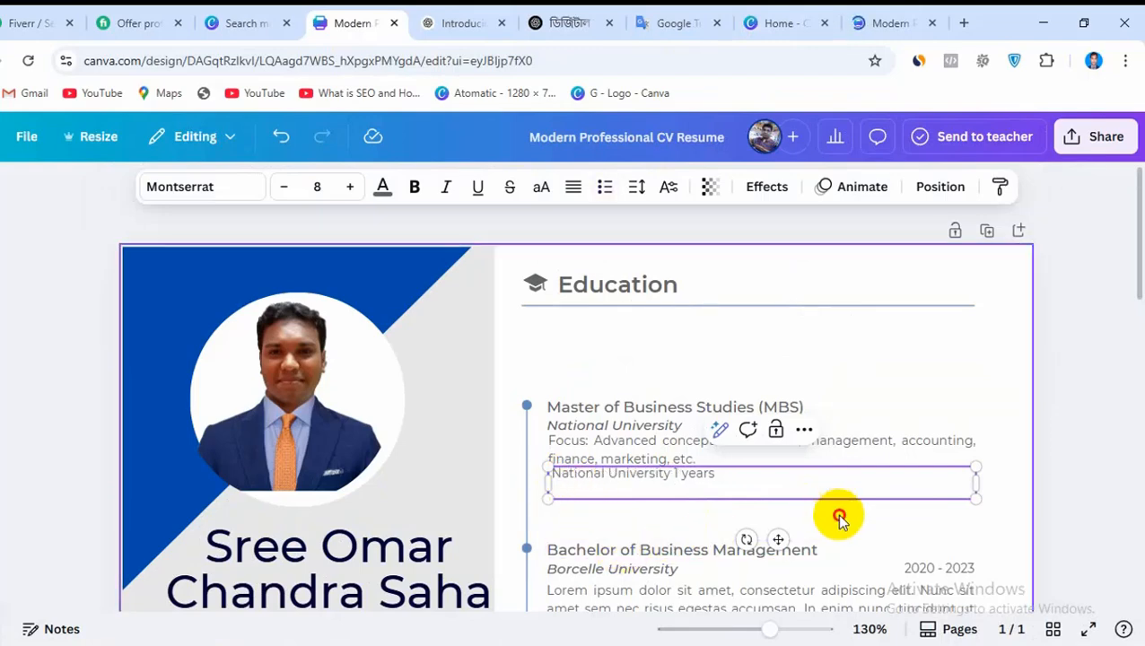
{"action": "left_click", "coordinate": [836, 512]}
{"action": "left_click", "coordinate": [568, 480]}
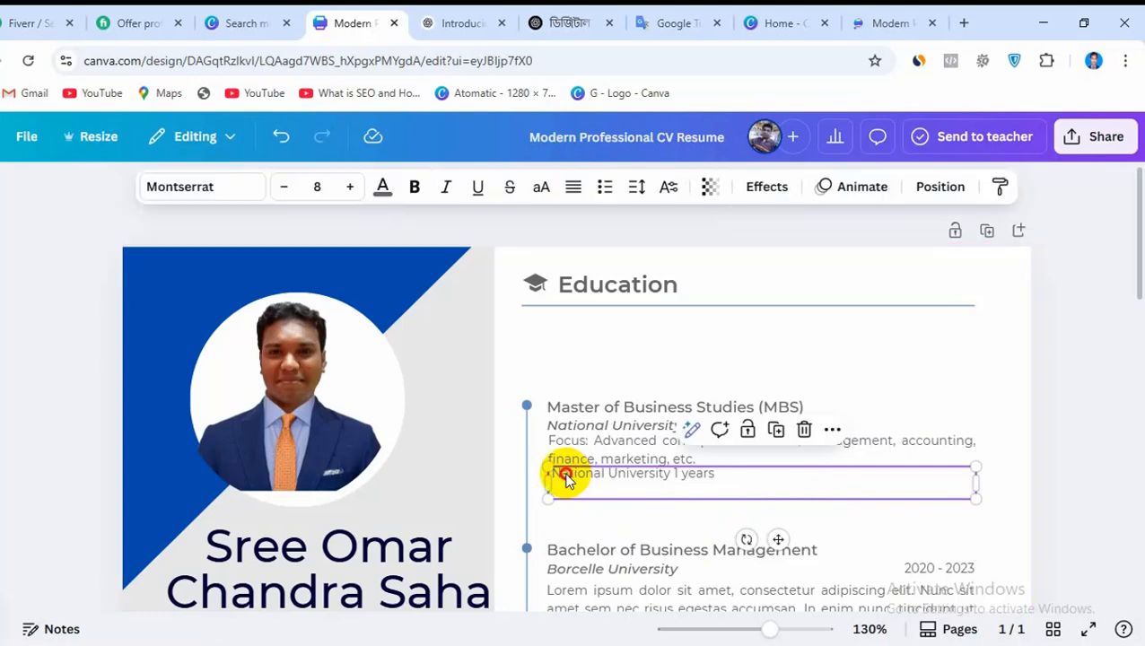
Set the line spacing of the MBS focus description to 1.4
{"action": "left_click", "coordinate": [643, 455]}
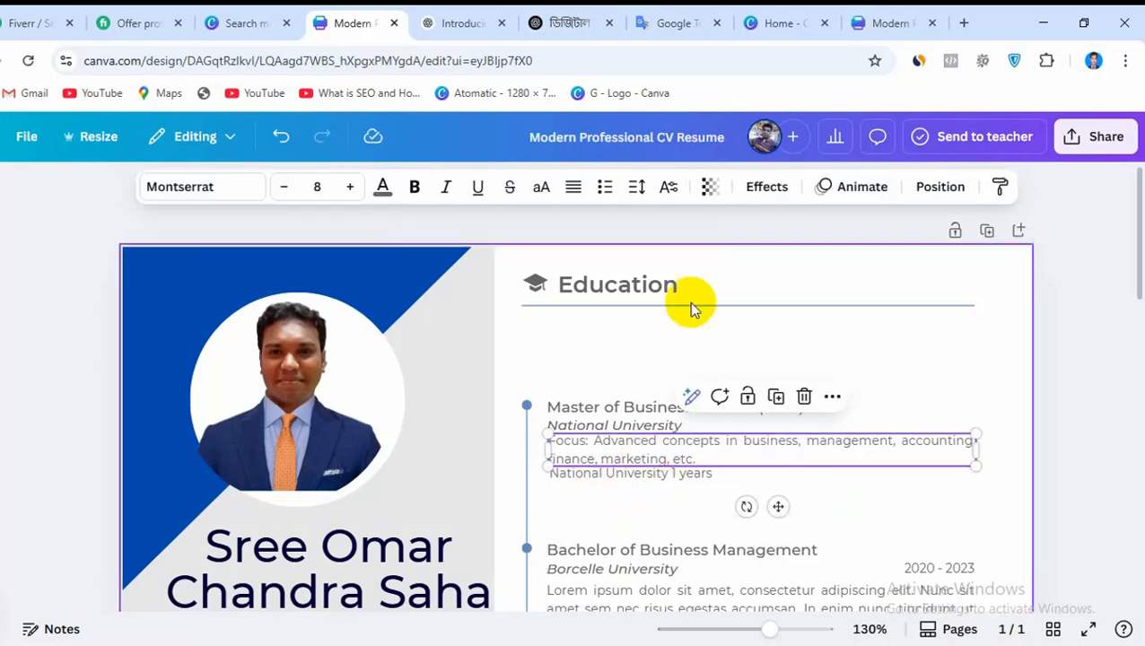
{"action": "left_click", "coordinate": [637, 193]}
{"action": "left_click_drag", "start_coordinate": [611, 329], "coordinate": [605, 328]}
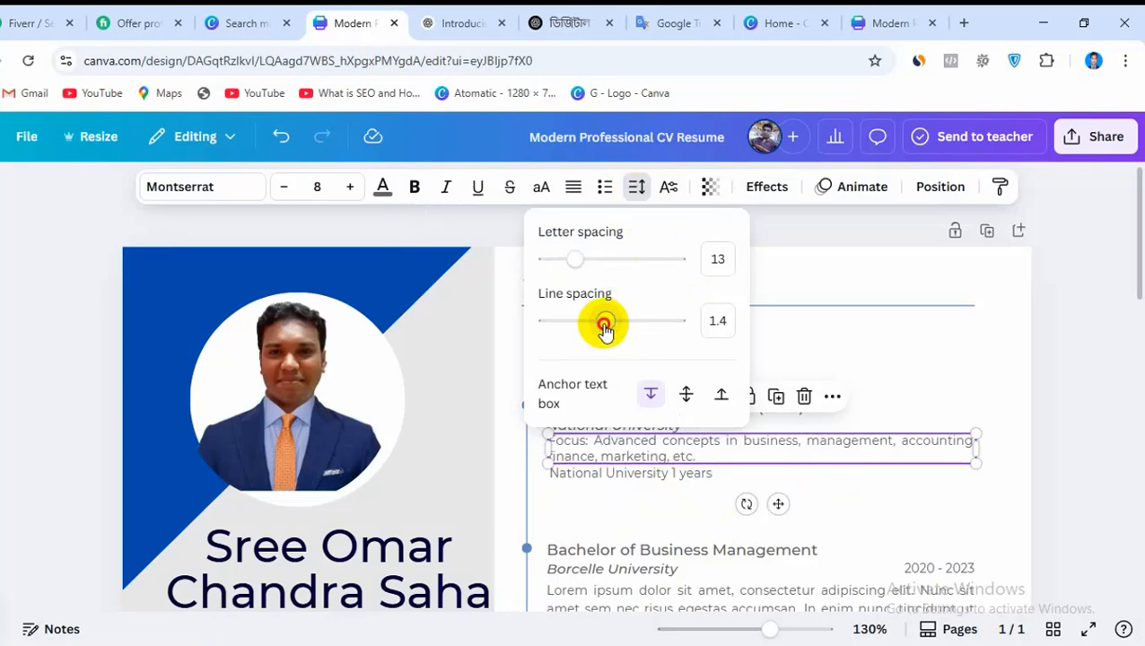
{"action": "left_click", "coordinate": [879, 517]}
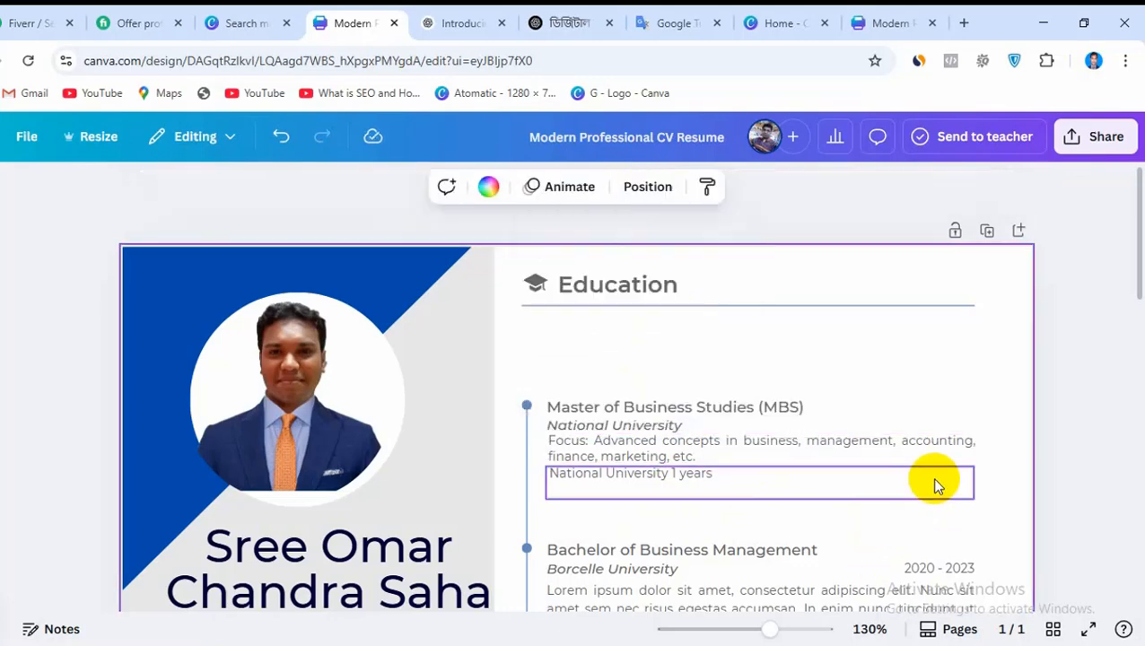
Move the Bachelor of Business Management heading and its Borcelle University line up beneath the MBS entry
{"action": "scroll", "coordinate": [813, 583], "scroll_direction": "down", "scroll_amount": 2}
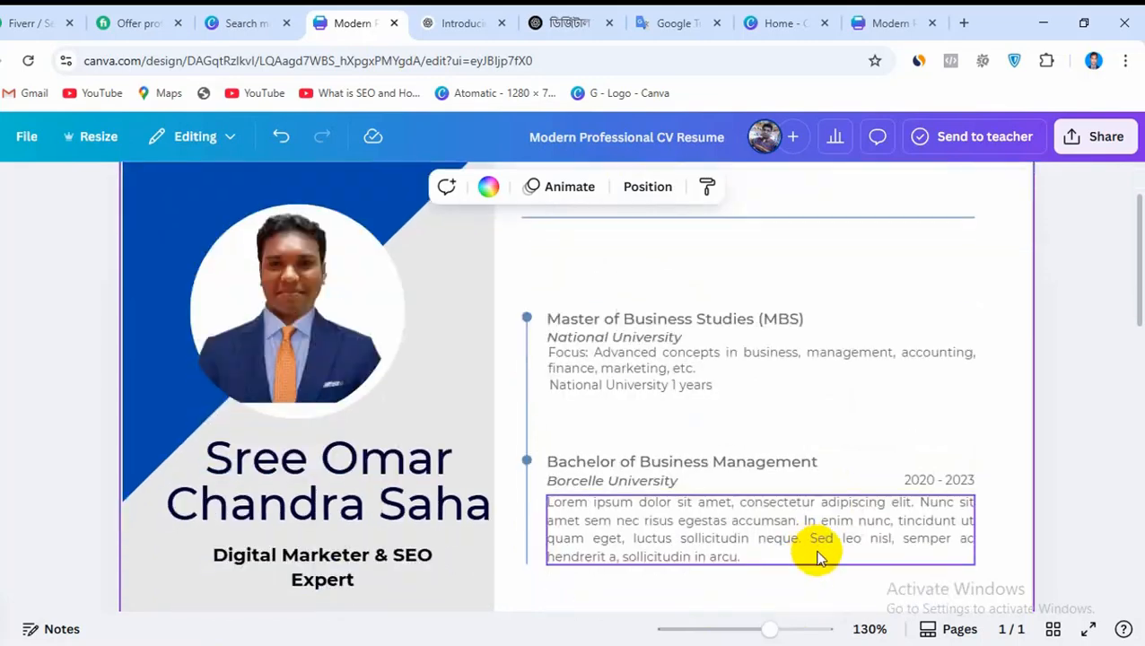
{"action": "left_click_drag", "start_coordinate": [710, 464], "coordinate": [701, 413]}
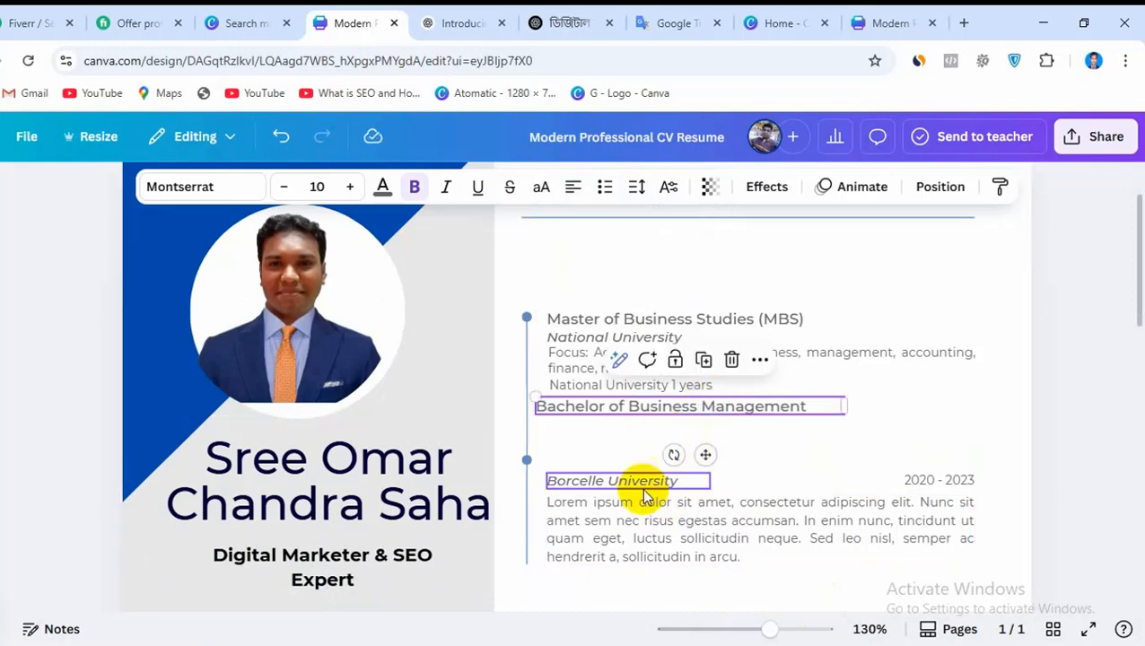
{"action": "left_click_drag", "start_coordinate": [642, 485], "coordinate": [633, 432]}
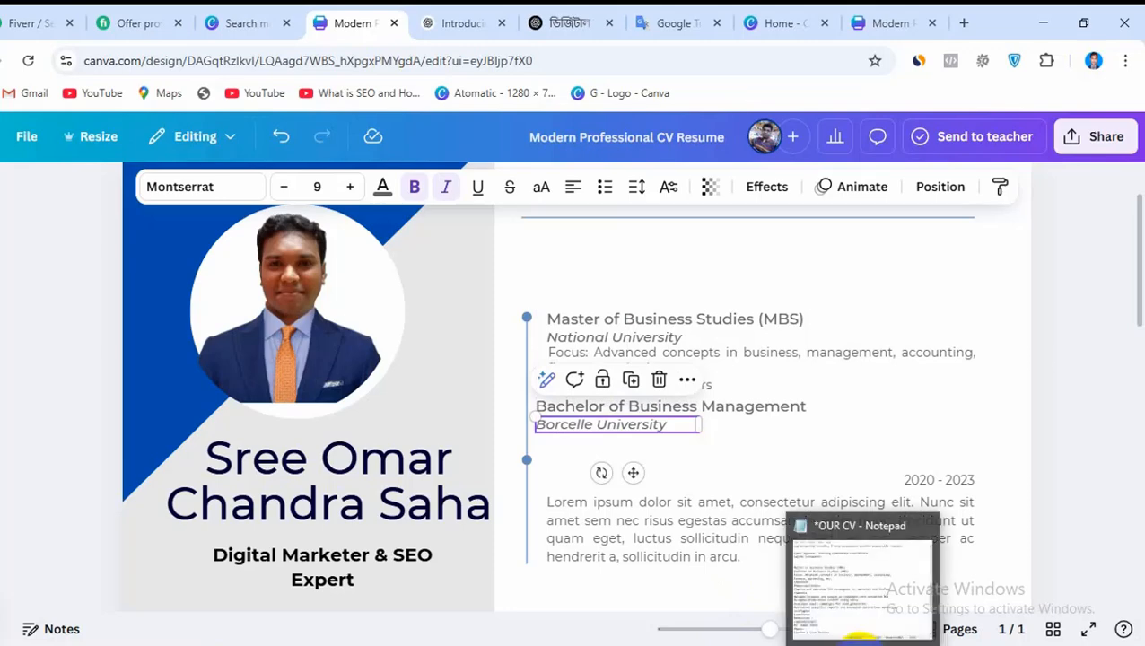
Go back to the reference CV design and close the Google Translate and Canva home tabs
{"action": "left_click", "coordinate": [779, 22]}
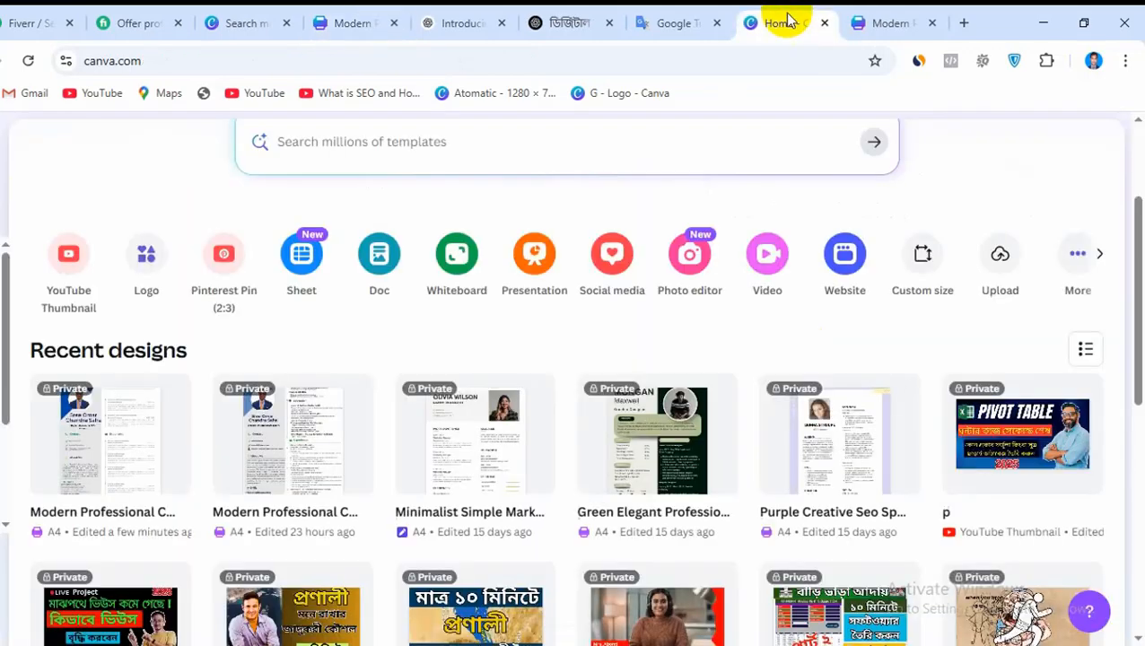
{"action": "left_click", "coordinate": [678, 22]}
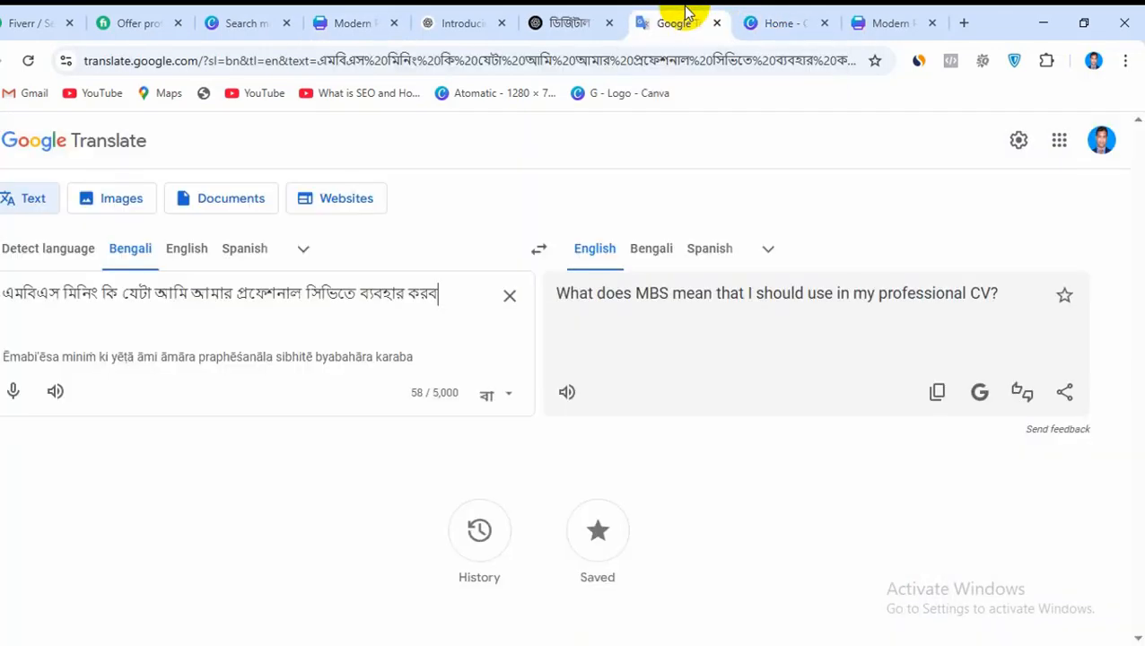
{"action": "left_click", "coordinate": [868, 23]}
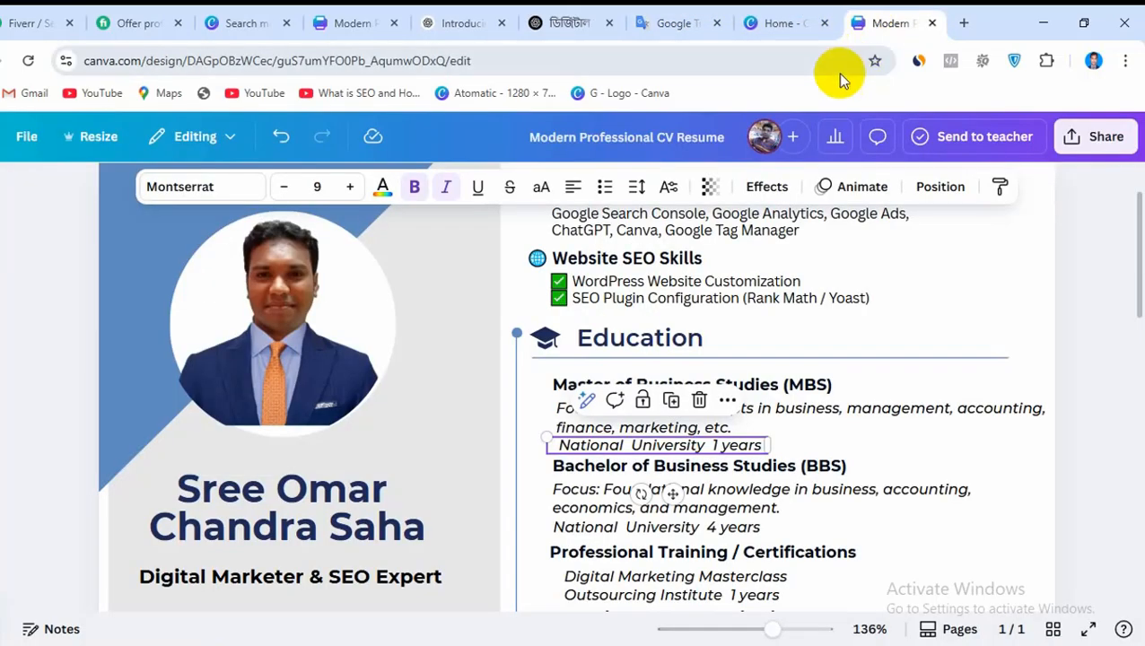
{"action": "left_click", "coordinate": [715, 23]}
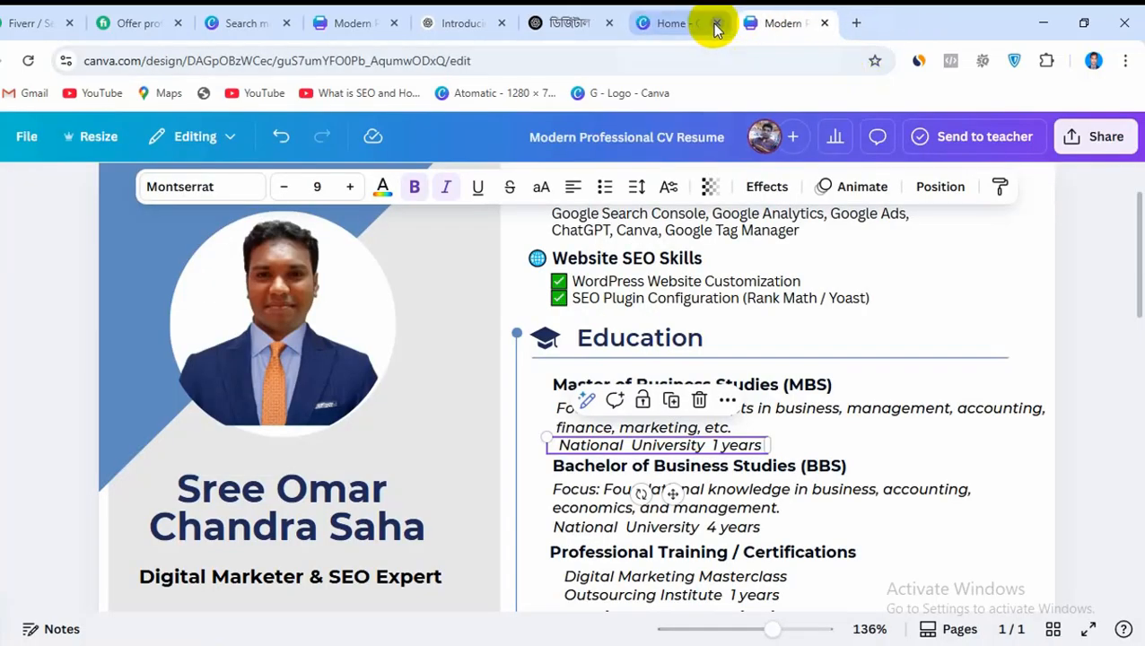
{"action": "left_click", "coordinate": [715, 23]}
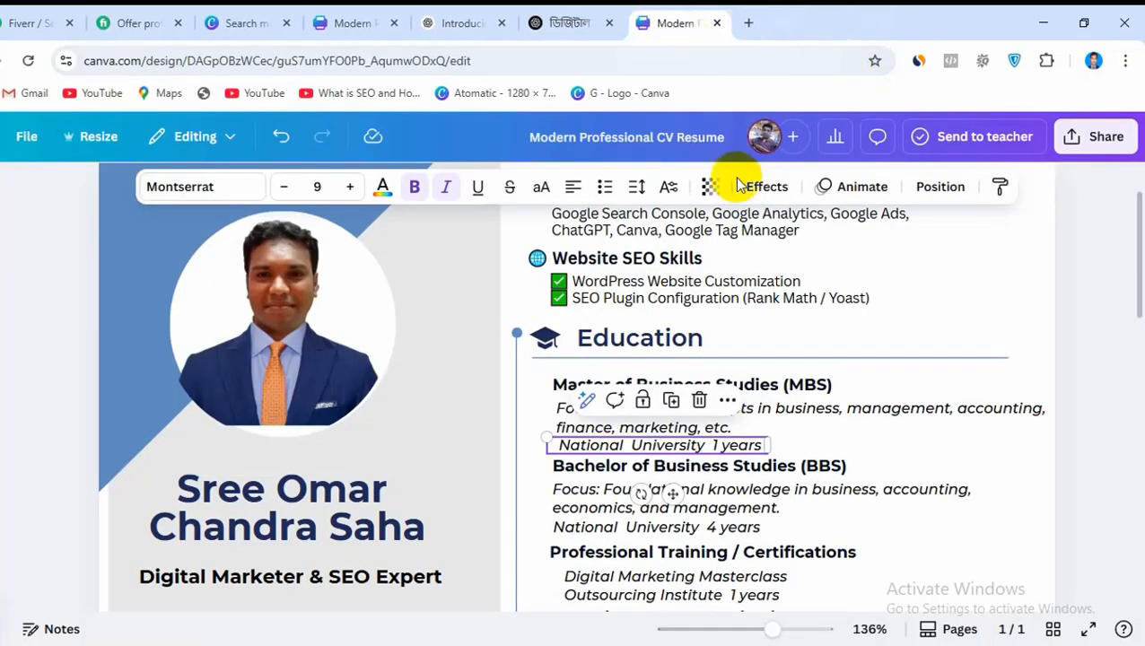
Copy the focus description under Bachelor of Business Studies (BBS) from the reference CV design
{"action": "left_click", "coordinate": [575, 509]}
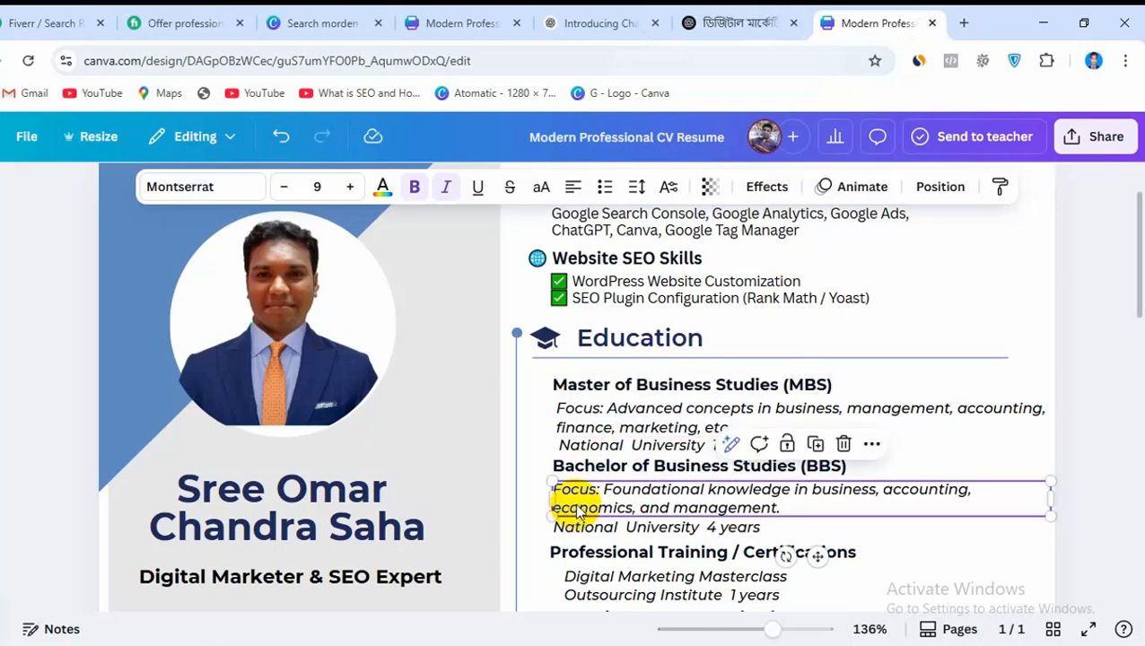
{"action": "right_click", "coordinate": [579, 512]}
{"action": "left_click", "coordinate": [644, 192]}
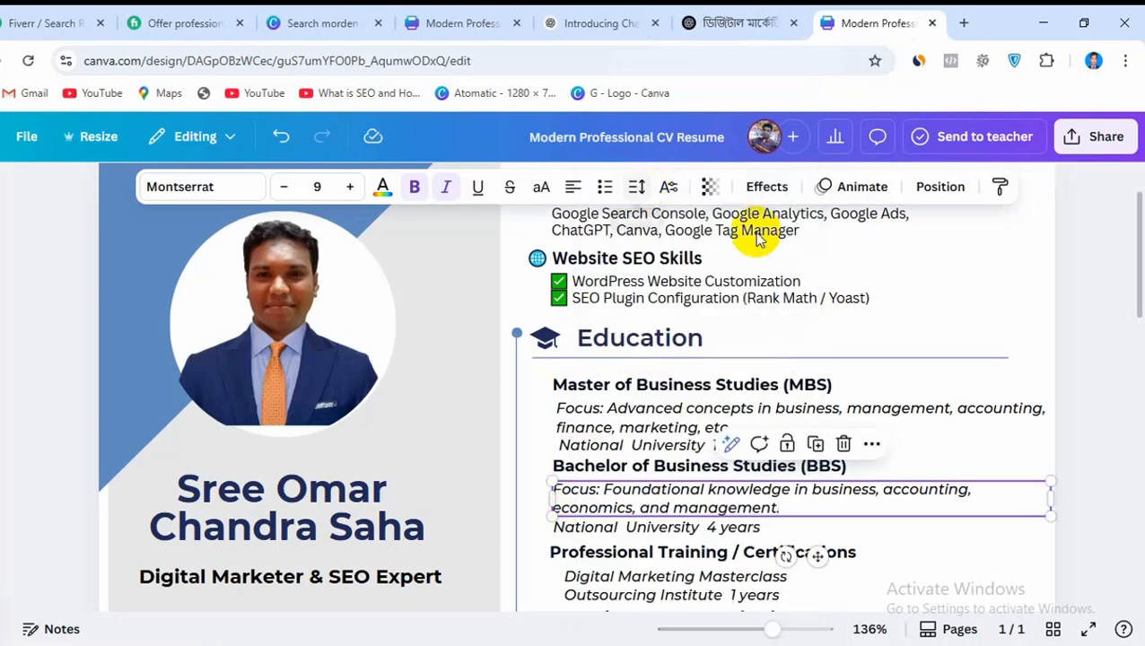
In the CV being edited, replace the bachelor's placeholder description with the copied focus text, unbulleted, and move it beneath Borcelle University
{"action": "left_click", "coordinate": [451, 22]}
{"action": "left_click", "coordinate": [609, 427]}
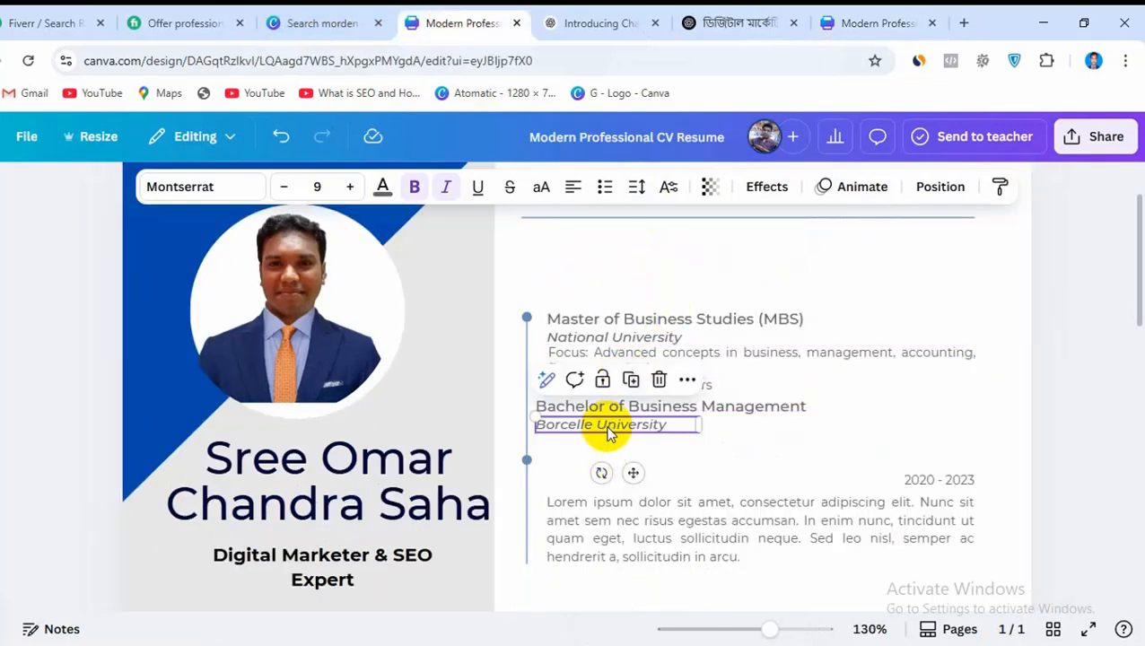
{"action": "left_click", "coordinate": [642, 529]}
{"action": "left_click", "coordinate": [642, 530]}
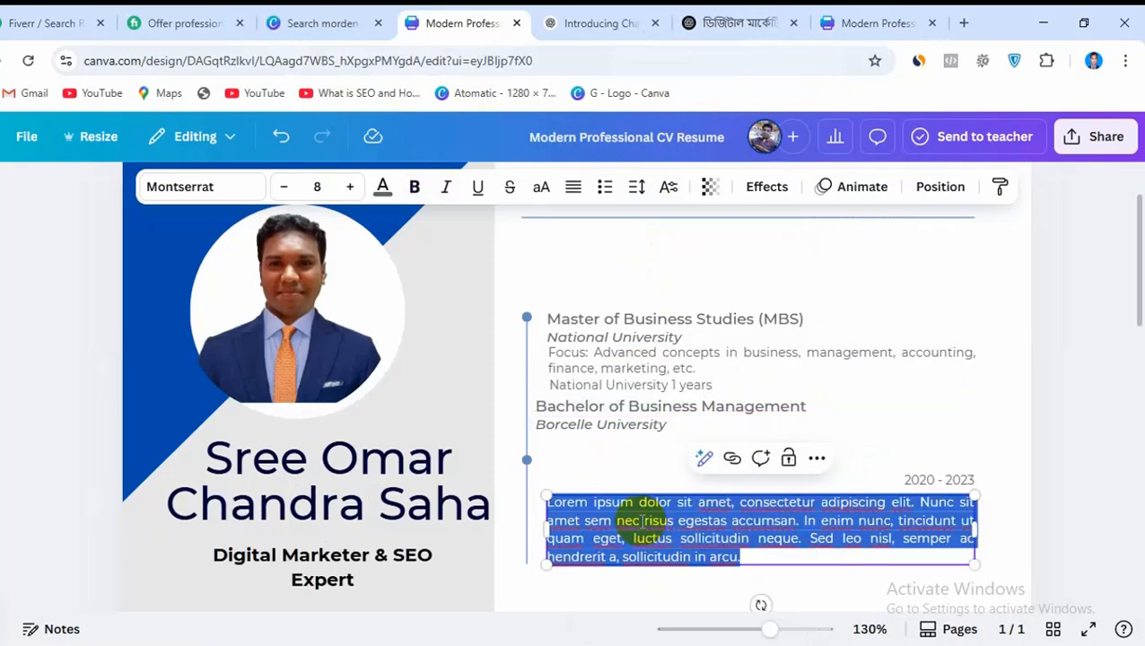
{"action": "key", "text": "ctrl+v"}
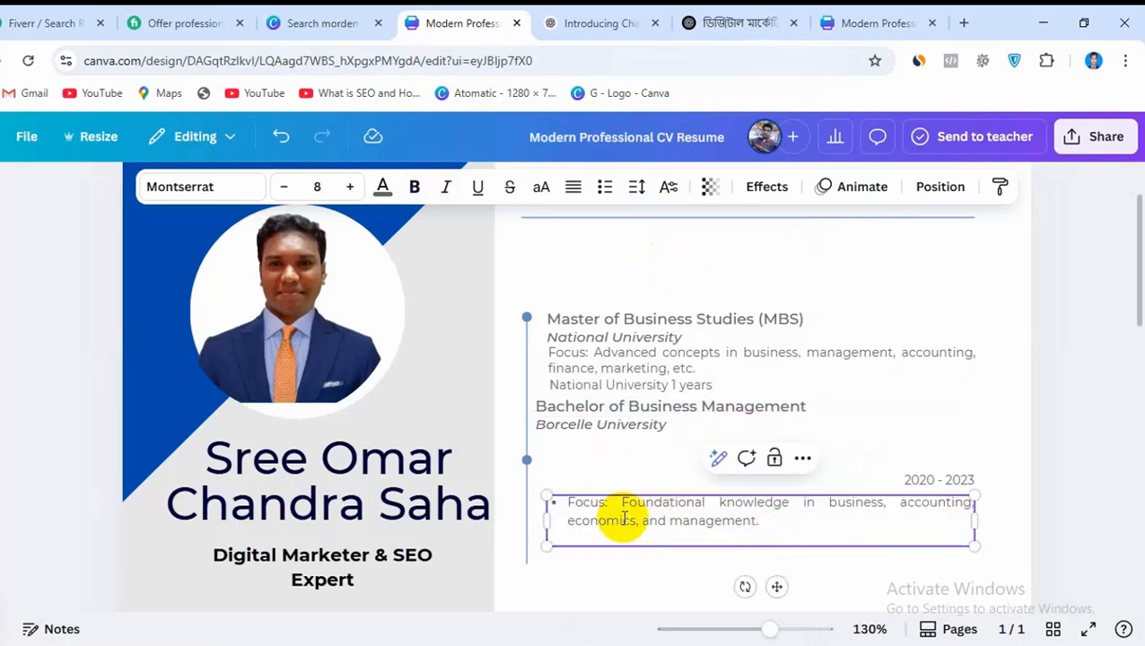
{"action": "left_click", "coordinate": [570, 505]}
{"action": "key", "text": "BackSpace"}
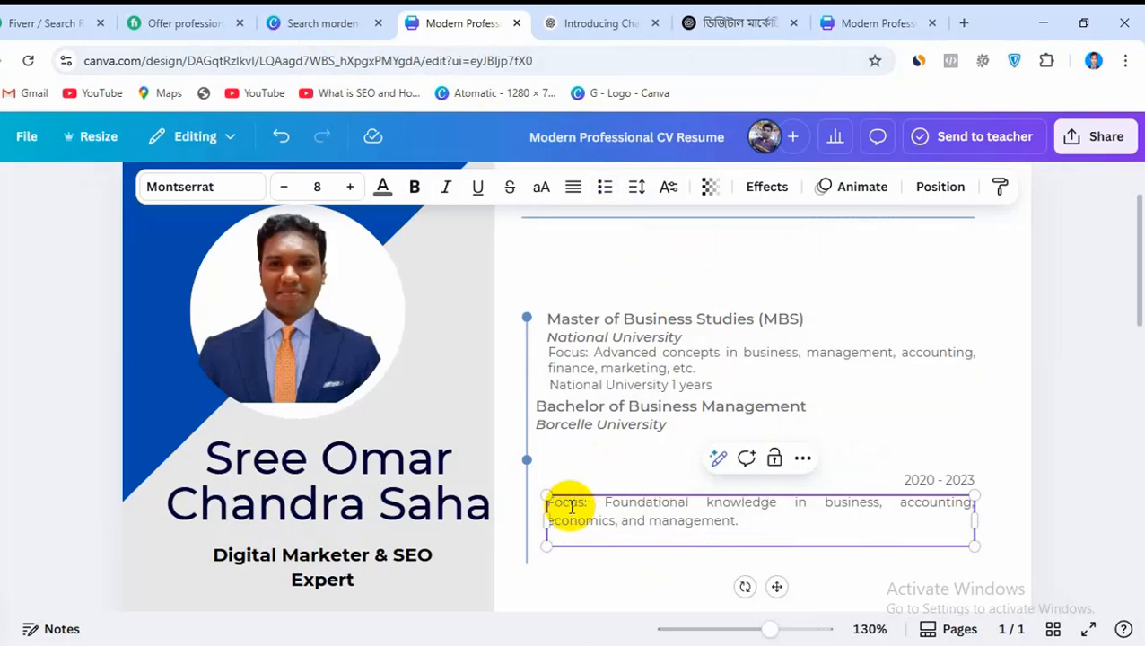
{"action": "left_click", "coordinate": [662, 458]}
{"action": "left_click_drag", "start_coordinate": [639, 523], "coordinate": [624, 452]}
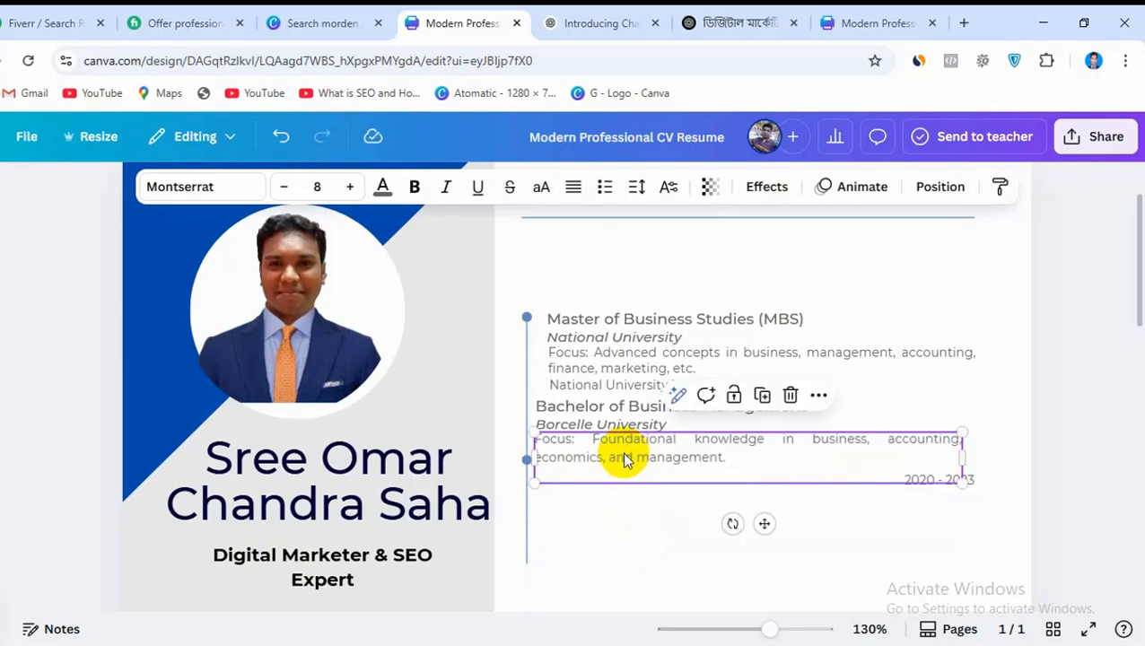
Change Borcelle University to National University in the bachelor's entry
{"action": "left_click", "coordinate": [626, 425]}
{"action": "double_click", "coordinate": [625, 425]}
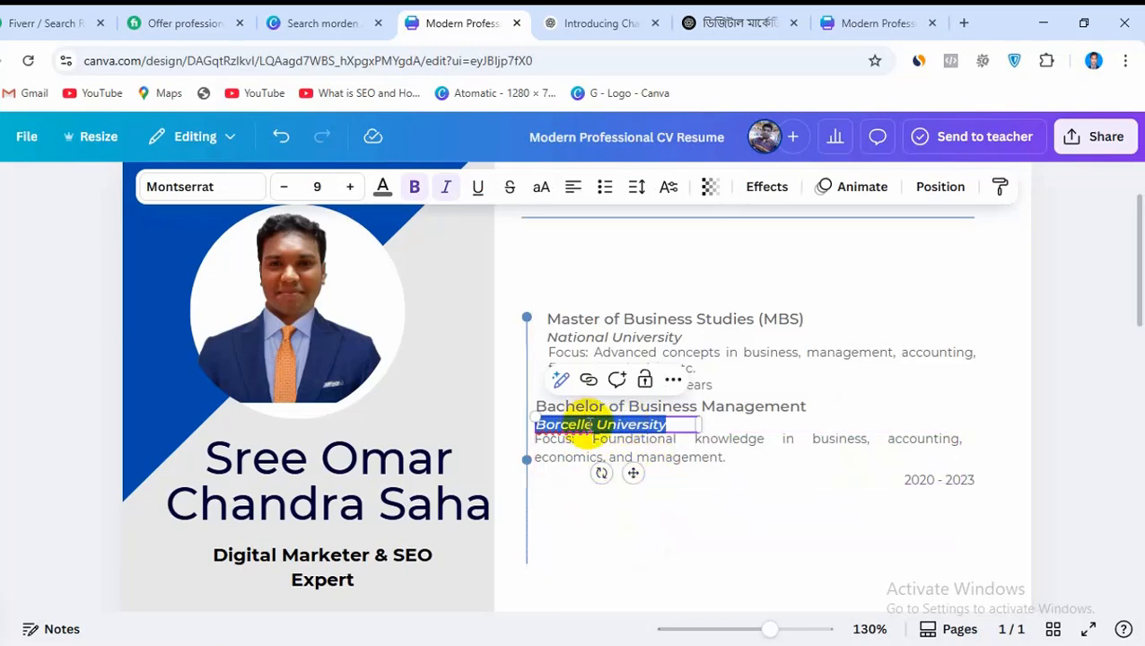
{"action": "left_click", "coordinate": [589, 424]}
{"action": "left_click_drag", "start_coordinate": [593, 425], "coordinate": [537, 425]}
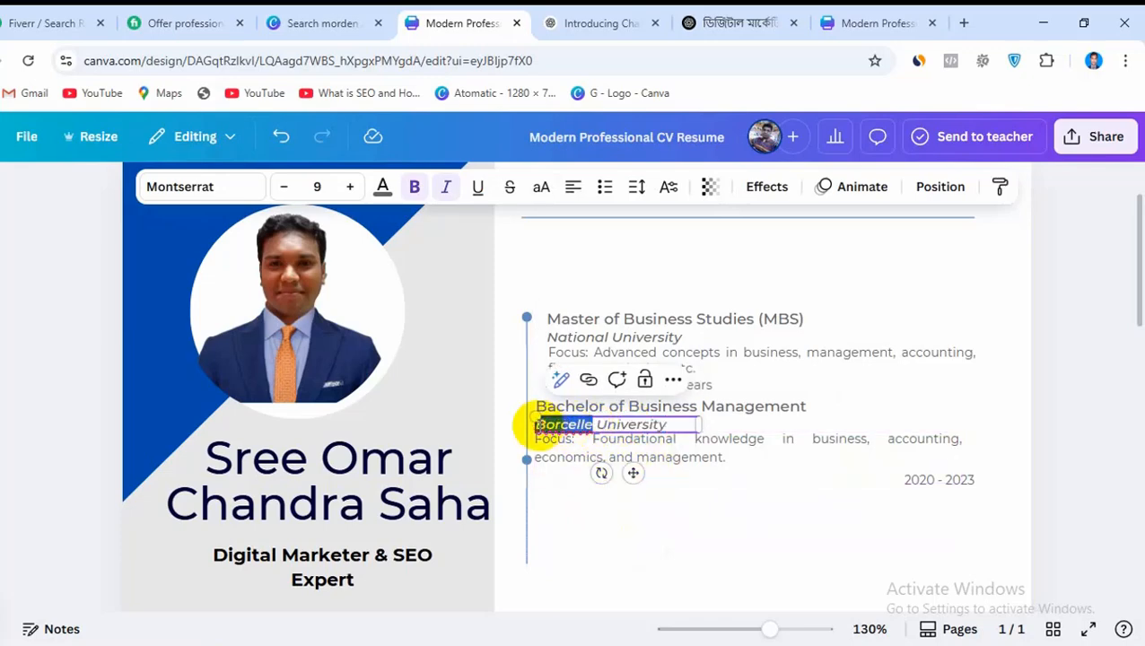
{"action": "type", "text": "Nationa"}
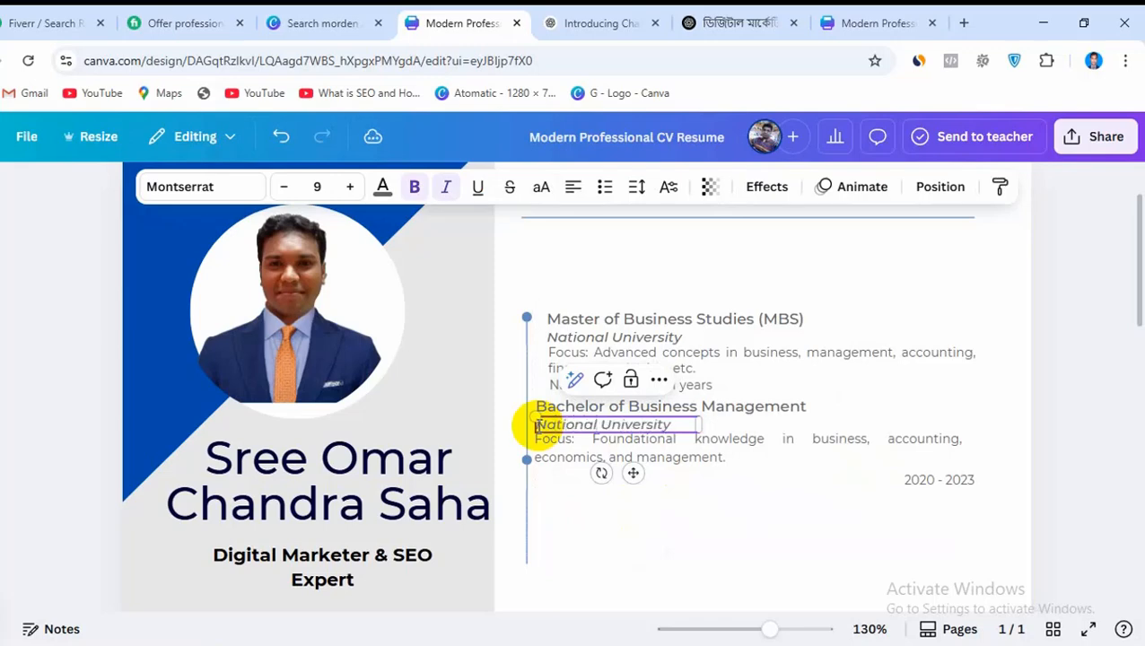
{"action": "left_click", "coordinate": [664, 511]}
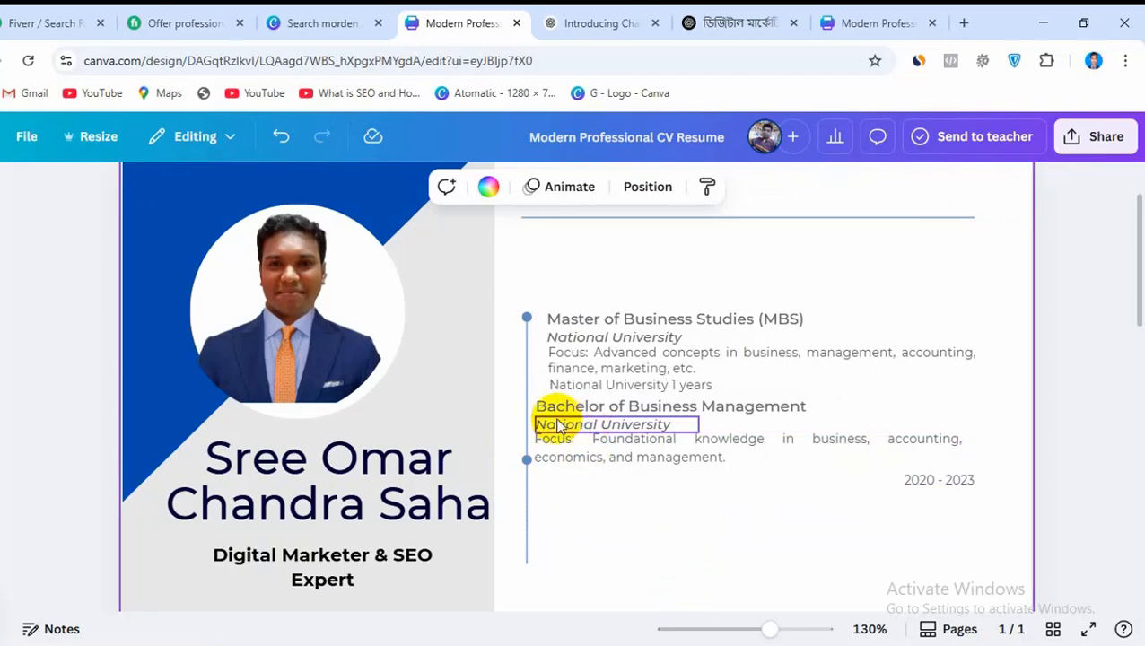
Set the text colour of the Master of Business Studies (MBS) heading and the "National University 1 years" line to black
{"action": "left_click", "coordinate": [653, 306]}
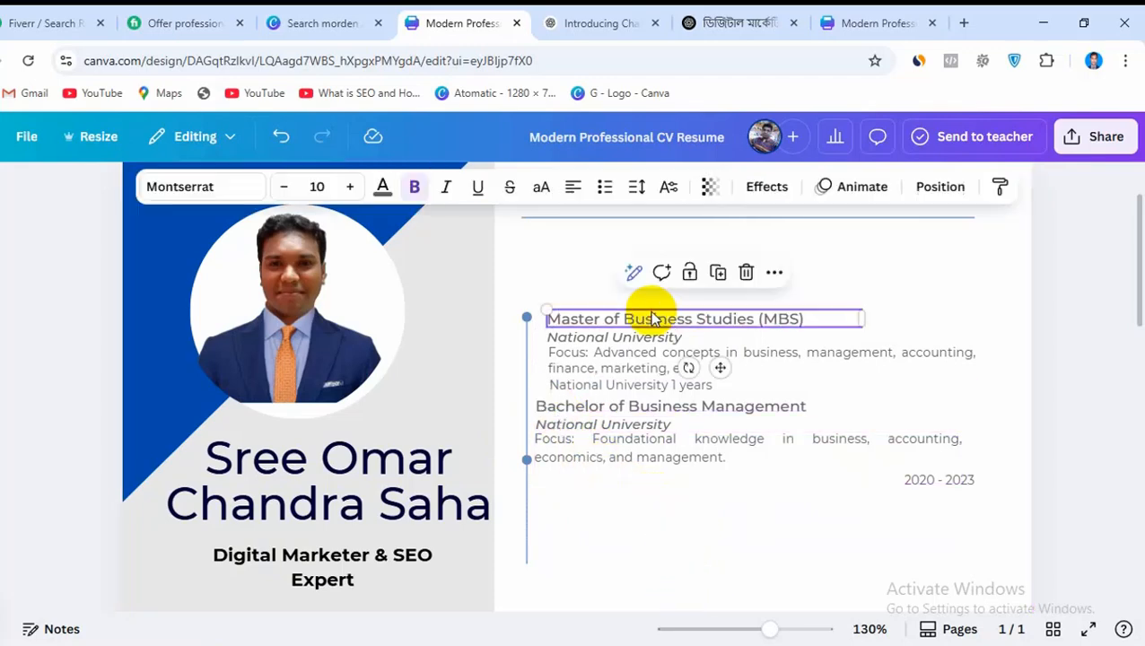
{"action": "left_click", "coordinate": [383, 186]}
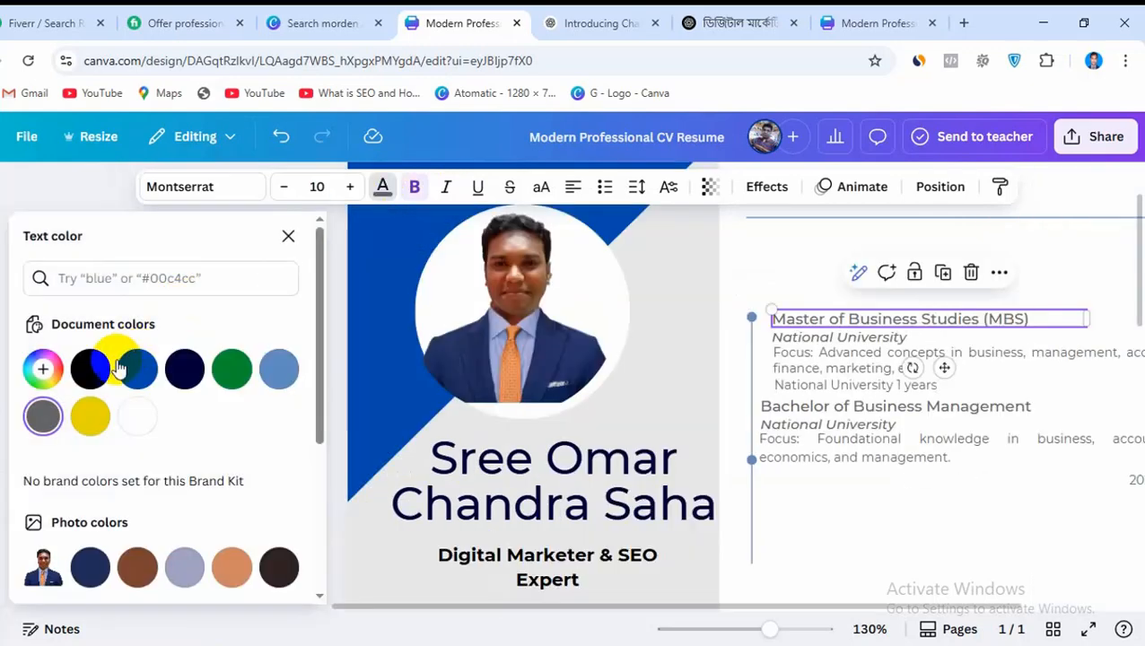
{"action": "left_click", "coordinate": [808, 403]}
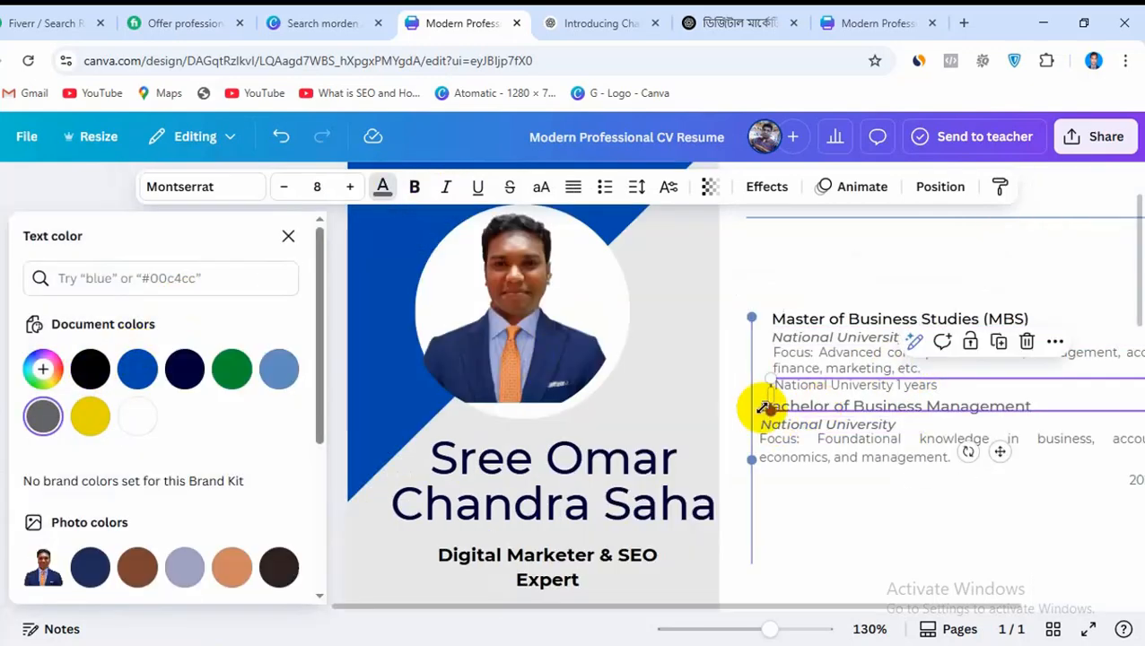
{"action": "left_click", "coordinate": [861, 524]}
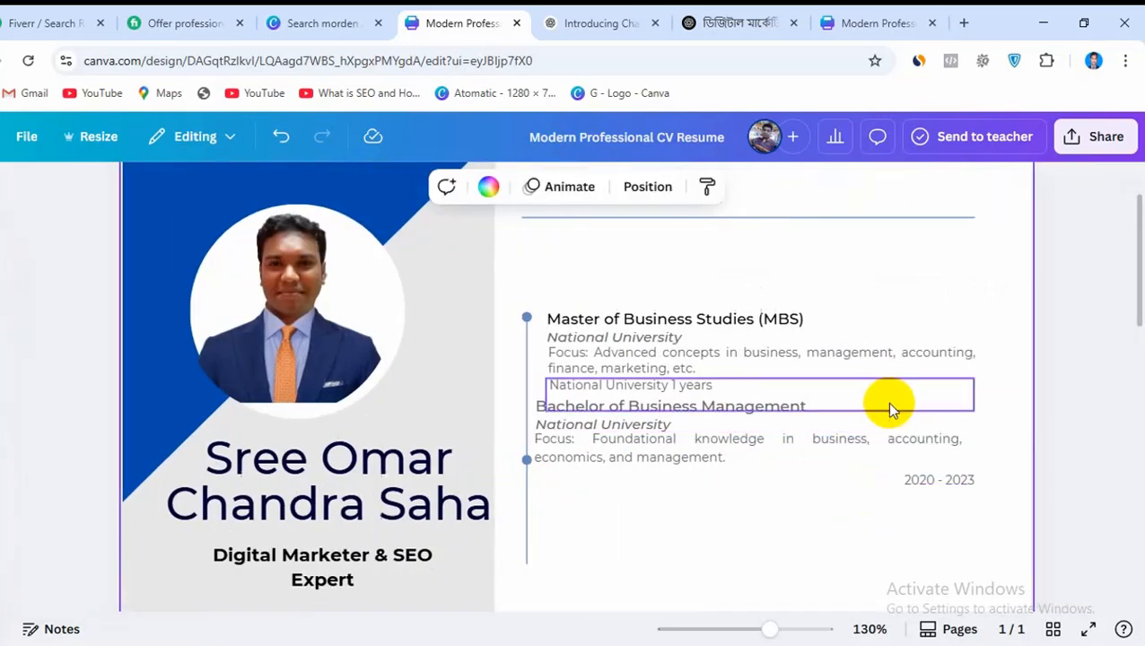
{"action": "left_click", "coordinate": [786, 414]}
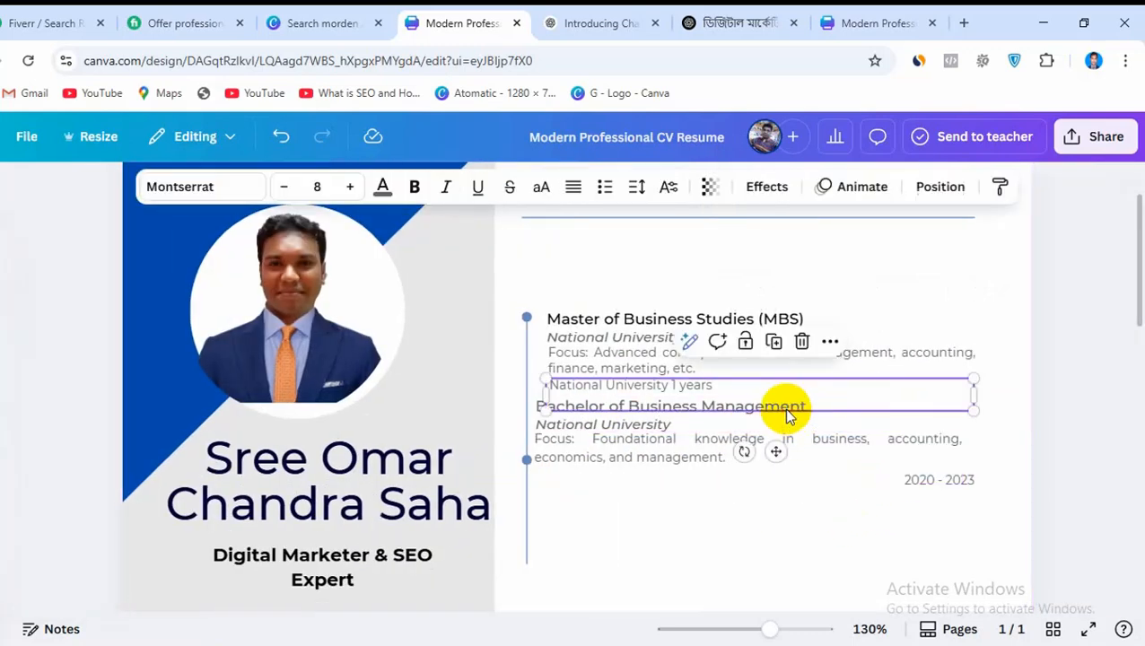
{"action": "left_click", "coordinate": [382, 189]}
{"action": "left_click", "coordinate": [90, 369]}
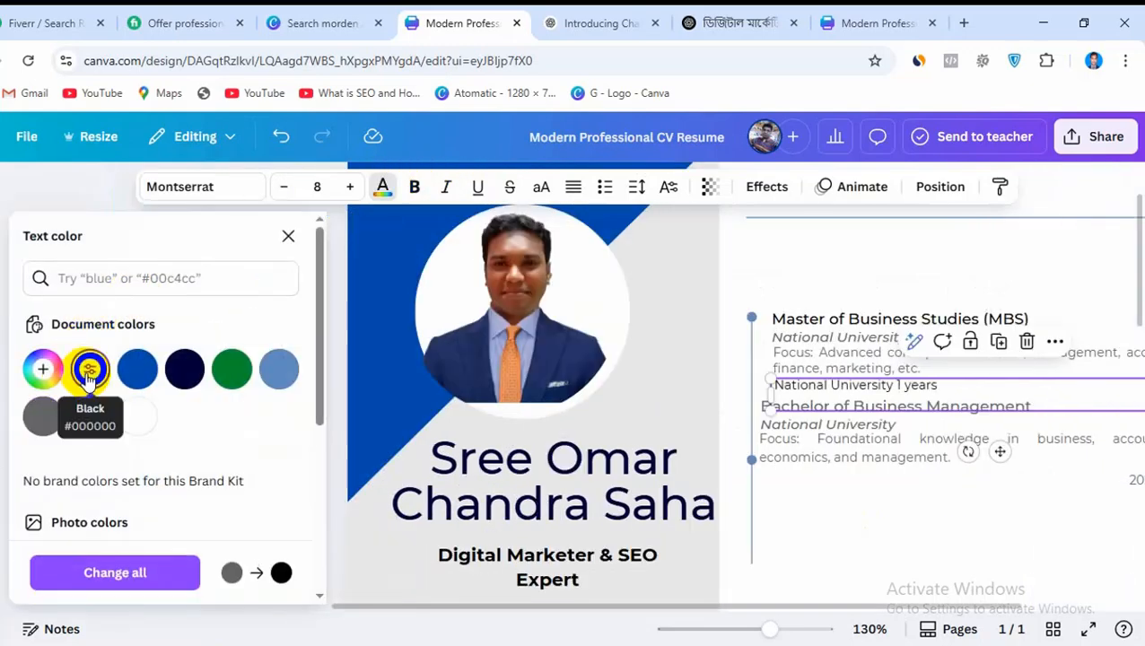
{"action": "left_click", "coordinate": [823, 524]}
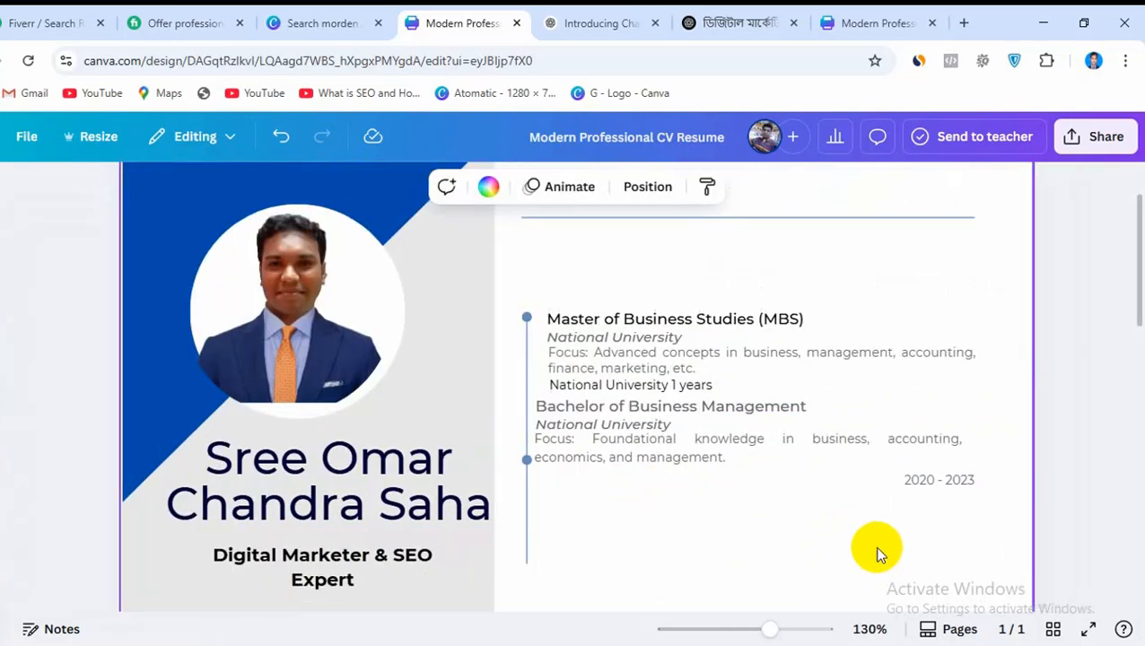
Nudge the bachelor's focus text down, align the "National University 1 years" line with its edge, and widen that line's text box
{"action": "mouse_move", "coordinate": [777, 444]}
{"action": "left_mouse_down"}
{"action": "mouse_move", "coordinate": [787, 456]}
{"action": "mouse_move", "coordinate": [777, 448]}
{"action": "left_mouse_up"}
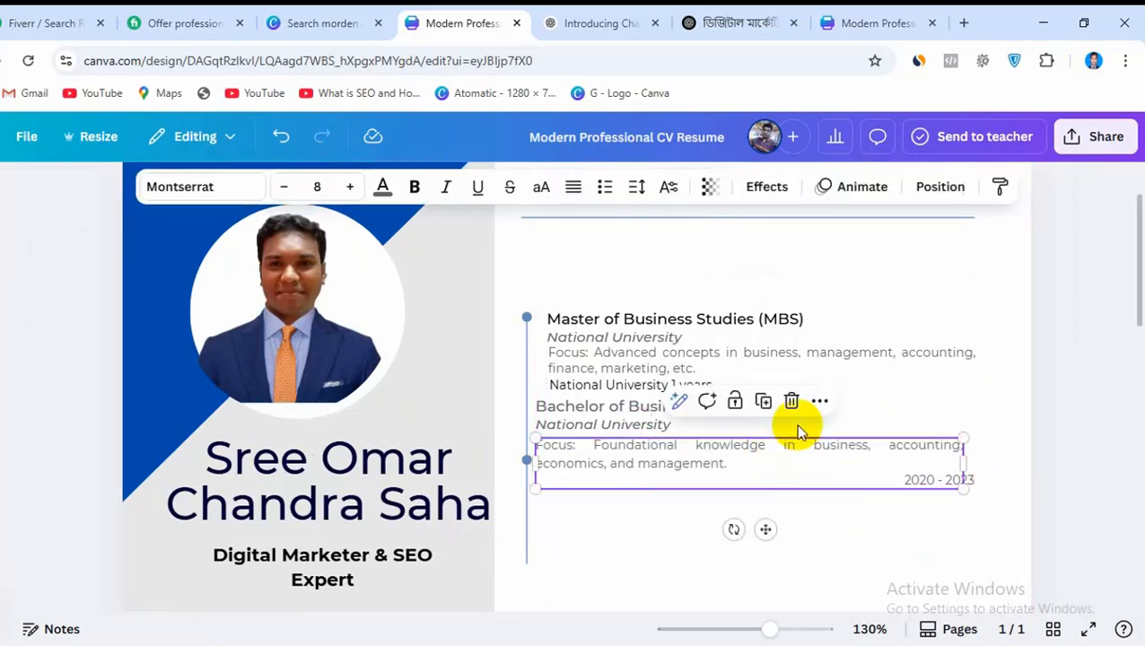
{"action": "left_click", "coordinate": [883, 403]}
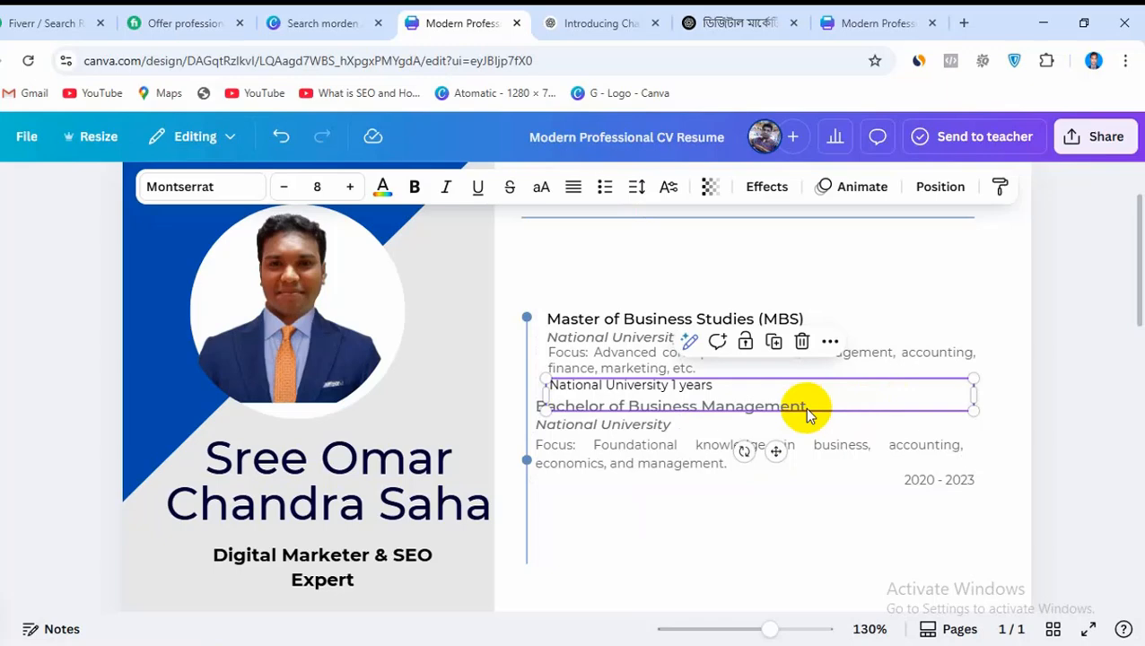
{"action": "mouse_move", "coordinate": [803, 406]}
{"action": "left_mouse_down"}
{"action": "mouse_move", "coordinate": [813, 404]}
{"action": "mouse_move", "coordinate": [799, 404]}
{"action": "left_mouse_up"}
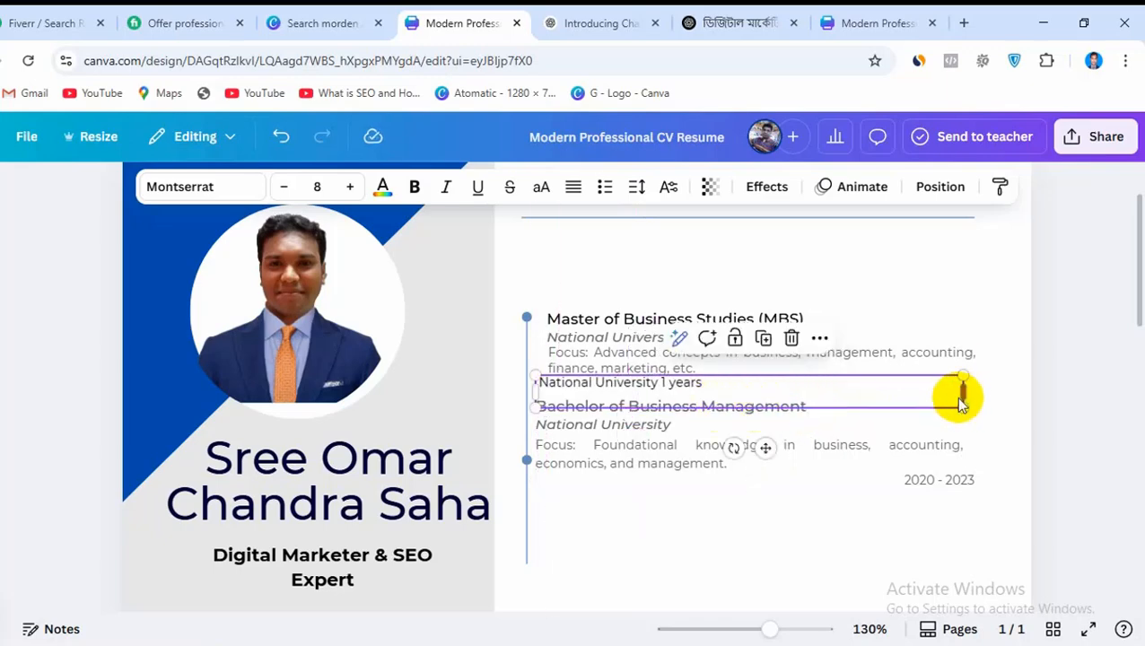
{"action": "left_click_drag", "start_coordinate": [967, 390], "coordinate": [997, 390]}
{"action": "left_click", "coordinate": [752, 533]}
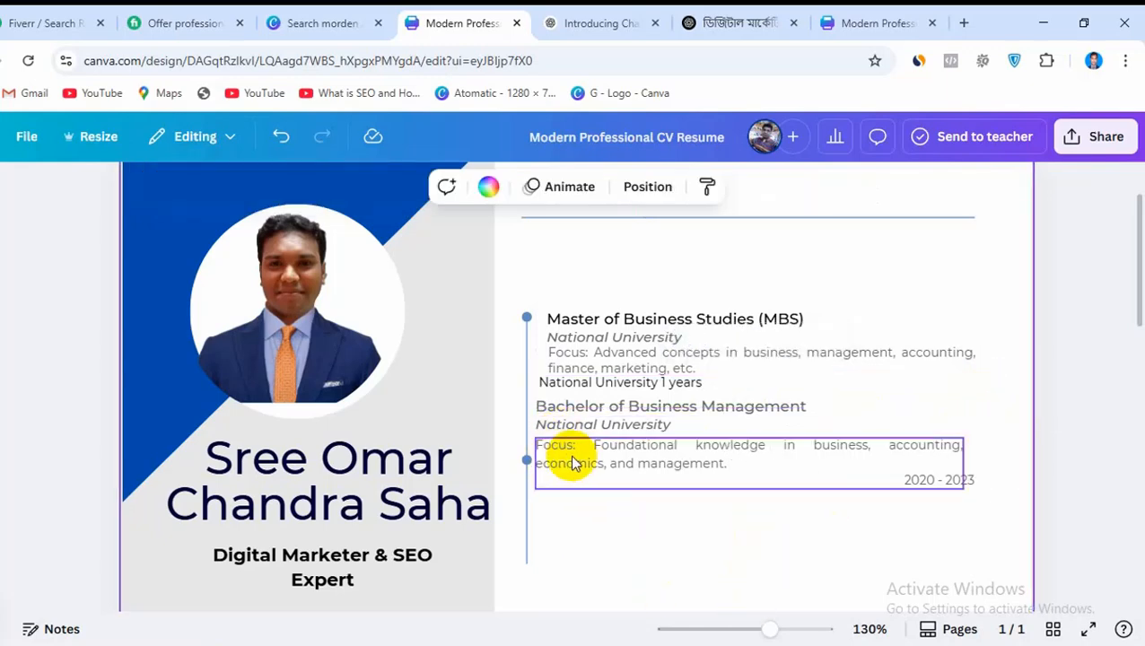
Spread the bachelor's university line and focus text downwards, and make the slightly raised Bachelor of Business Management heading black
{"action": "left_click_drag", "start_coordinate": [574, 464], "coordinate": [570, 519]}
{"action": "left_click_drag", "start_coordinate": [567, 435], "coordinate": [565, 459]}
{"action": "left_click_drag", "start_coordinate": [772, 415], "coordinate": [774, 406]}
{"action": "left_click", "coordinate": [382, 186]}
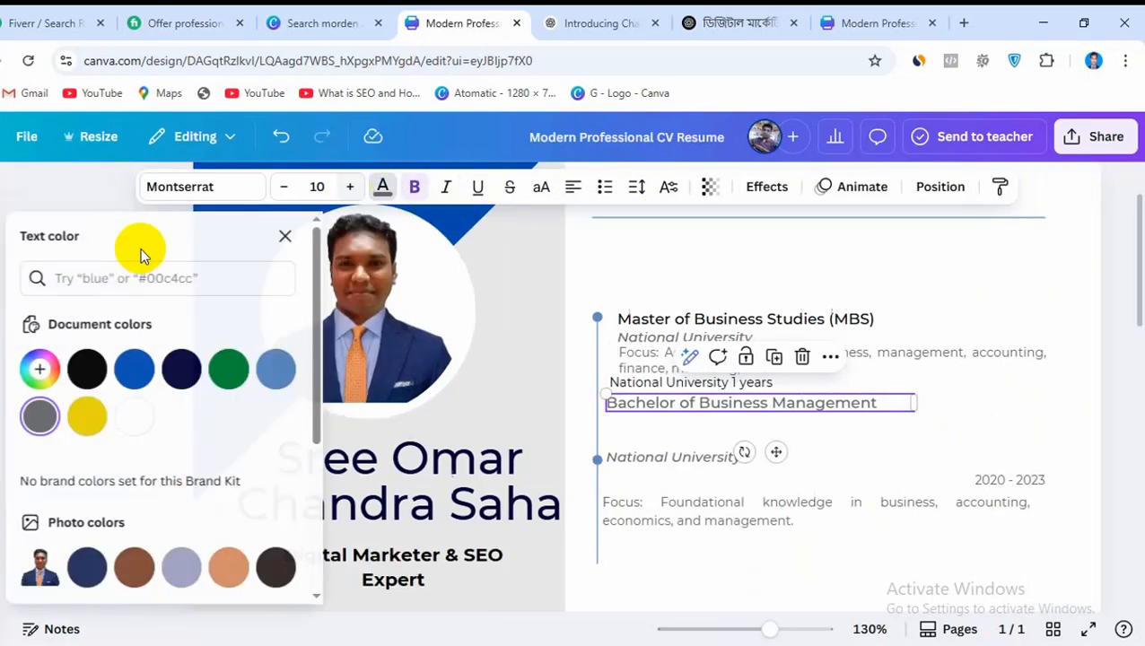
{"action": "left_click", "coordinate": [104, 374]}
{"action": "left_click", "coordinate": [896, 467]}
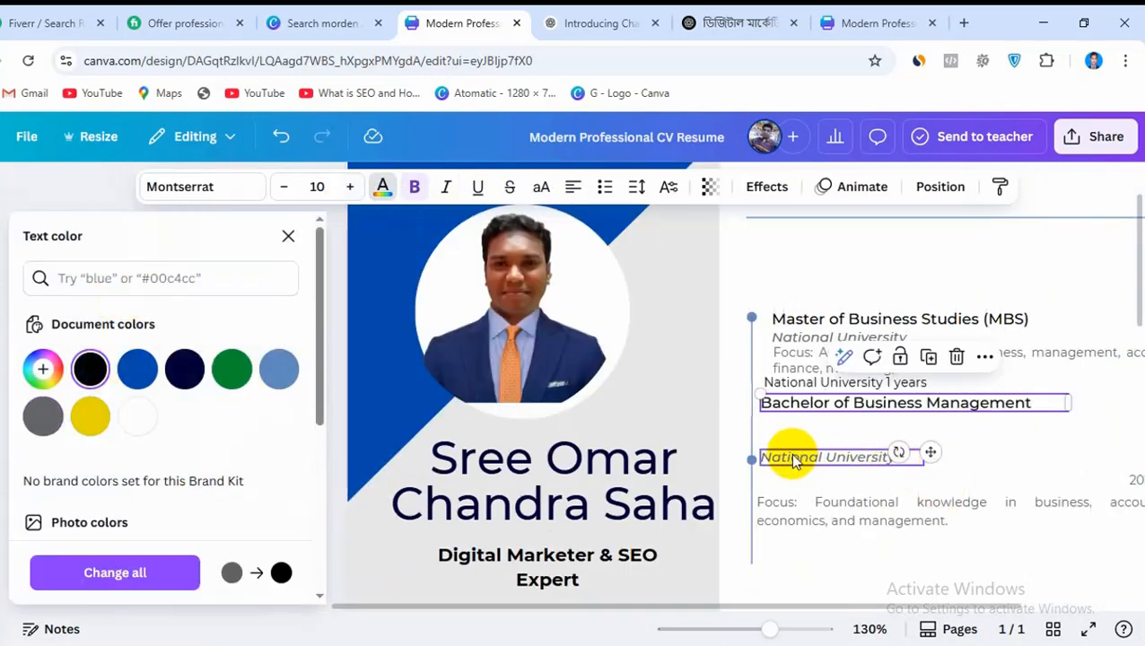
Move the bachelor's National University line and focus text up directly beneath the heading, and delete the 2020 - 2023 date
{"action": "left_click_drag", "start_coordinate": [792, 460], "coordinate": [792, 419]}
{"action": "left_click", "coordinate": [824, 535]}
{"action": "left_click_drag", "start_coordinate": [824, 535], "coordinate": [835, 454]}
{"action": "left_click", "coordinate": [879, 549]}
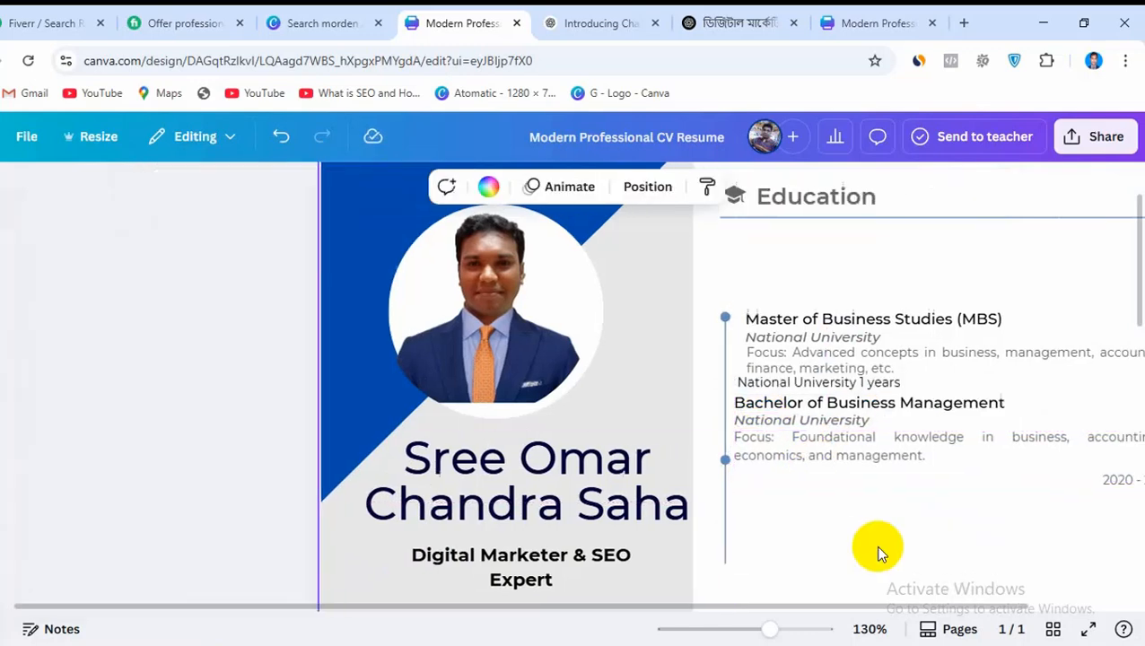
{"action": "left_click", "coordinate": [921, 486]}
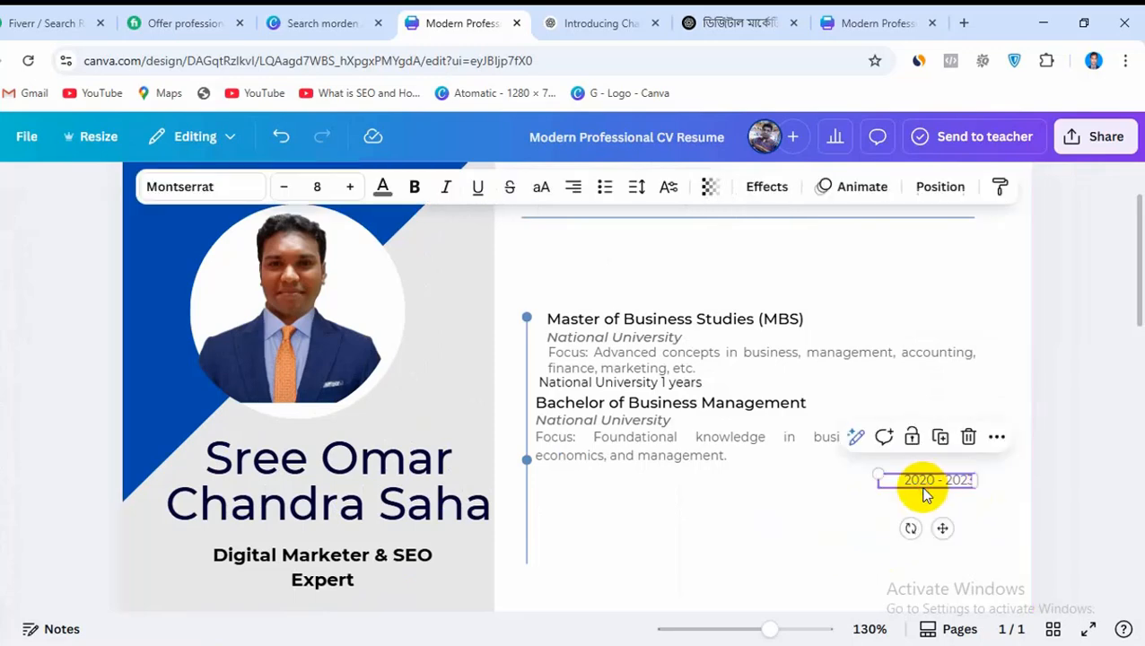
{"action": "left_click", "coordinate": [934, 549]}
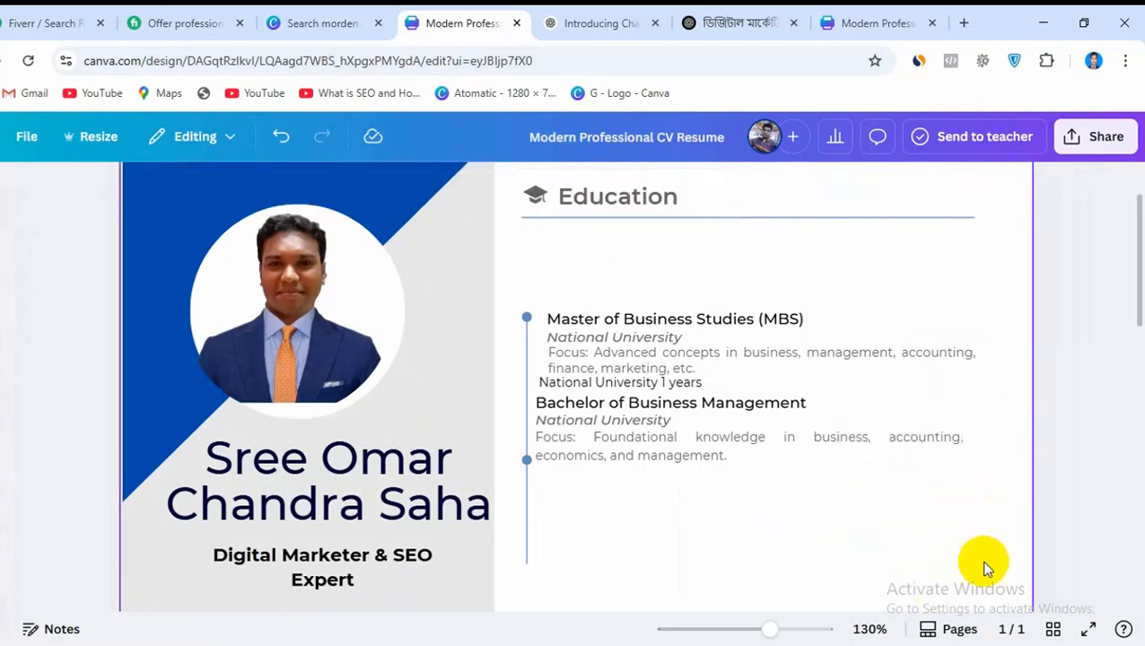
In the reference CV design, group the Professional Training / Certifications heading with its Digital Marketing Masterclass details and copy the group
{"action": "left_click", "coordinate": [875, 644]}
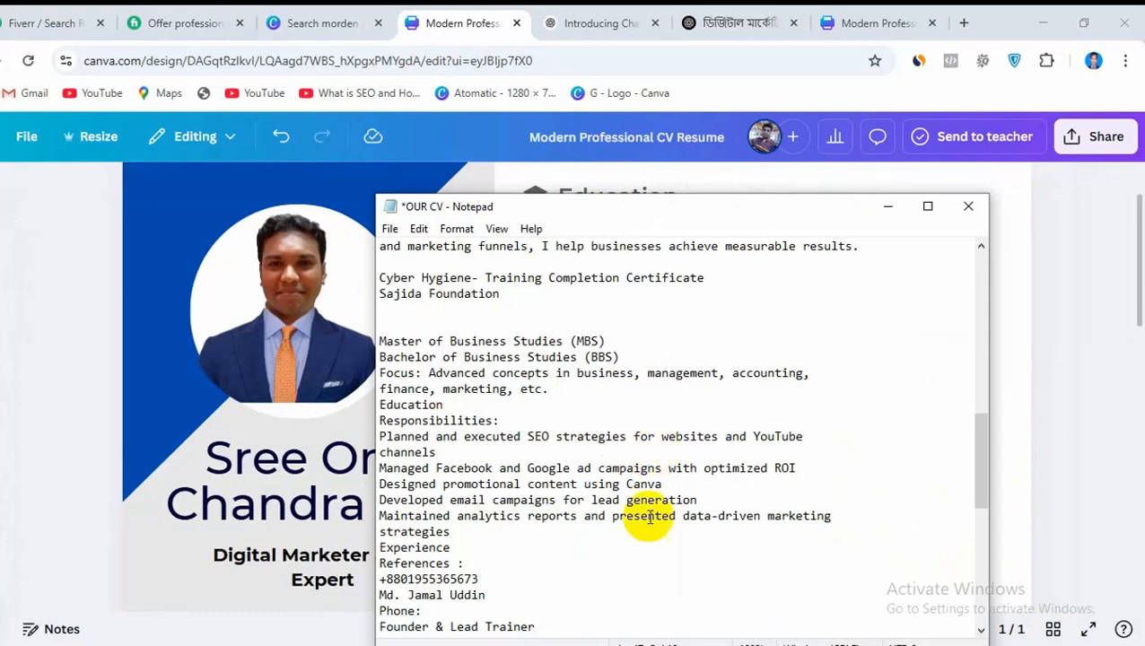
{"action": "left_click", "coordinate": [889, 207]}
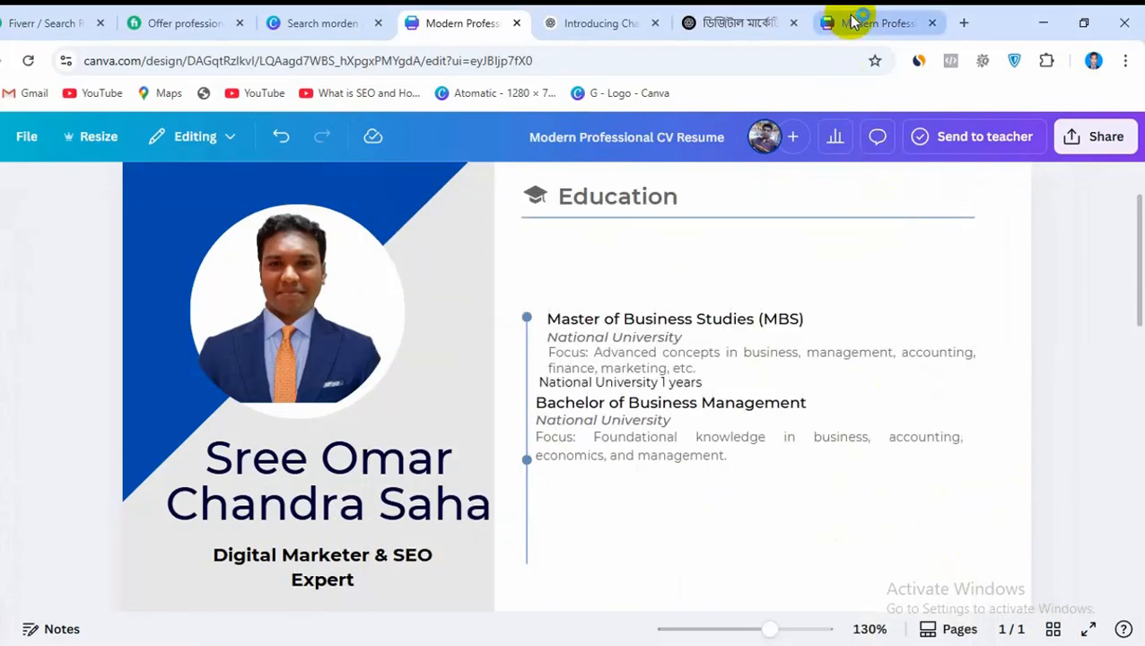
{"action": "left_click", "coordinate": [848, 22]}
{"action": "scroll", "coordinate": [736, 556], "scroll_direction": "down", "scroll_amount": 5}
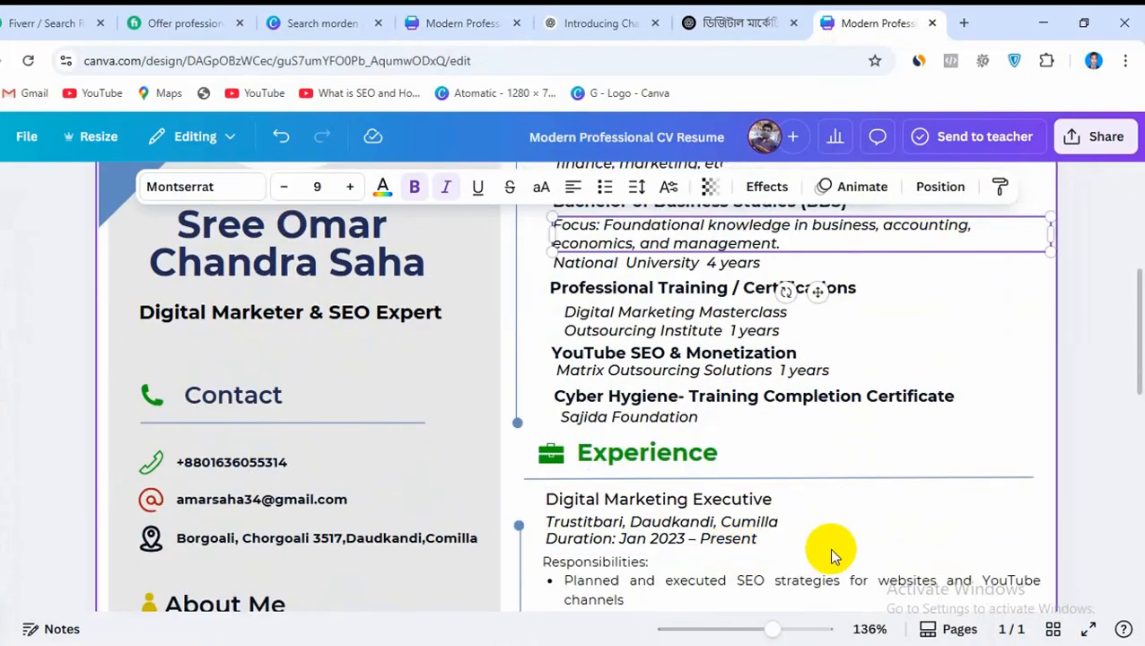
{"action": "scroll", "coordinate": [834, 549], "scroll_direction": "up", "scroll_amount": 2}
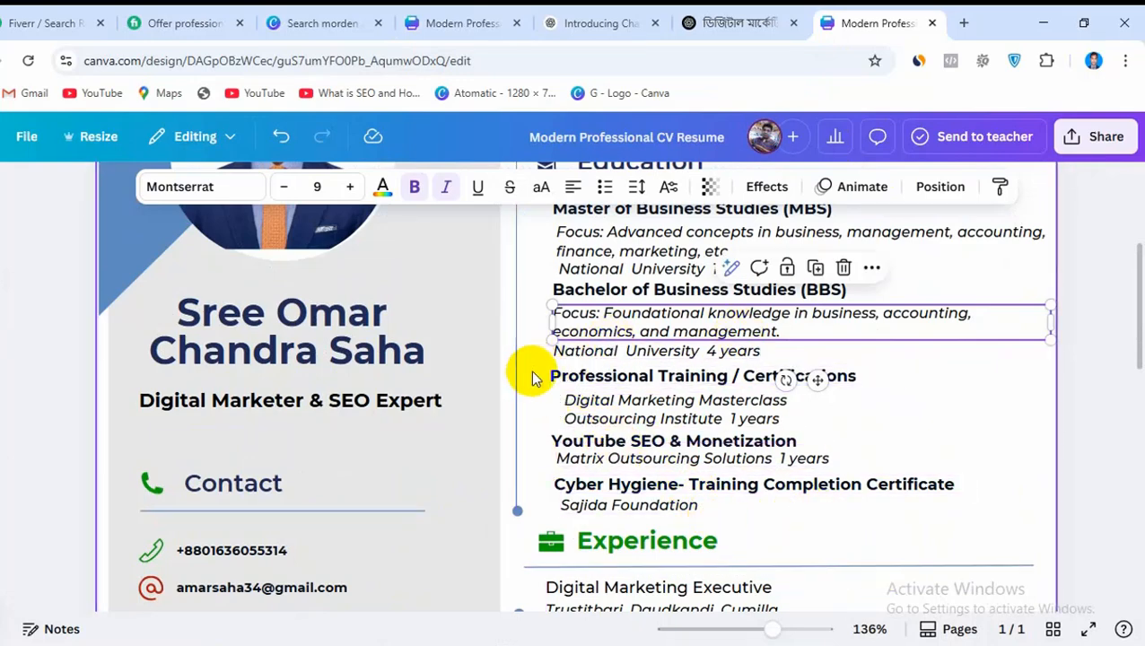
{"action": "left_click_drag", "start_coordinate": [543, 373], "coordinate": [632, 422]}
{"action": "left_click", "coordinate": [685, 327]}
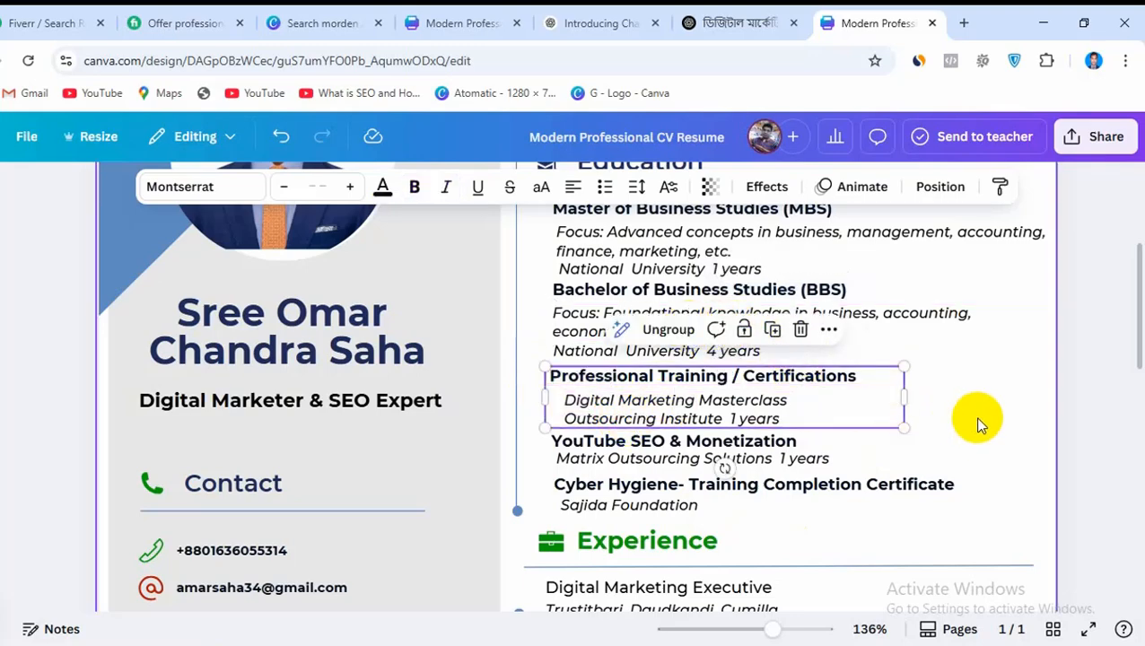
{"action": "right_click", "coordinate": [820, 413]}
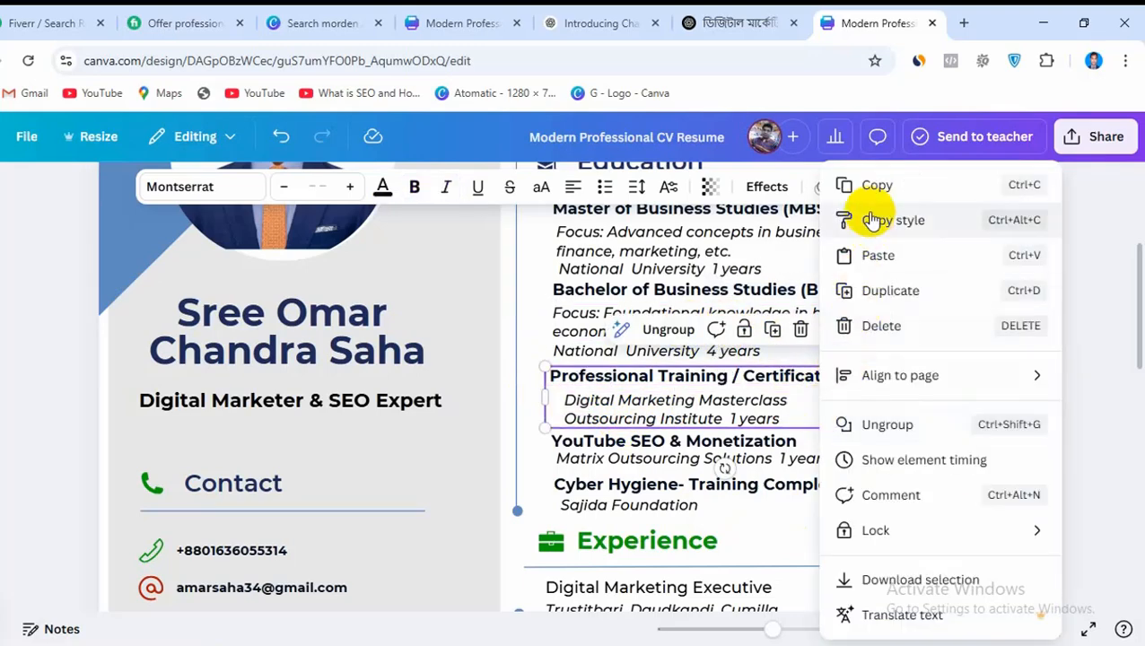
{"action": "left_click", "coordinate": [868, 184]}
In the CV being edited, try pasting the copied training details into a duplicate of the bachelor's focus text, and delete that duplicate
{"action": "left_click", "coordinate": [420, 19]}
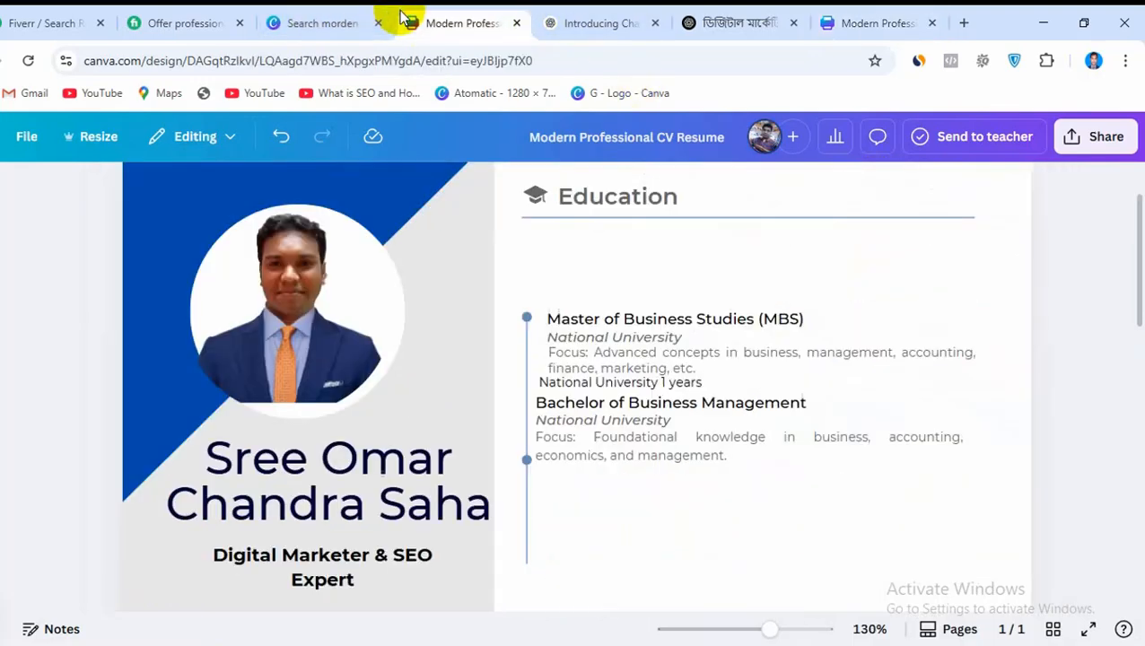
{"action": "left_click", "coordinate": [613, 440]}
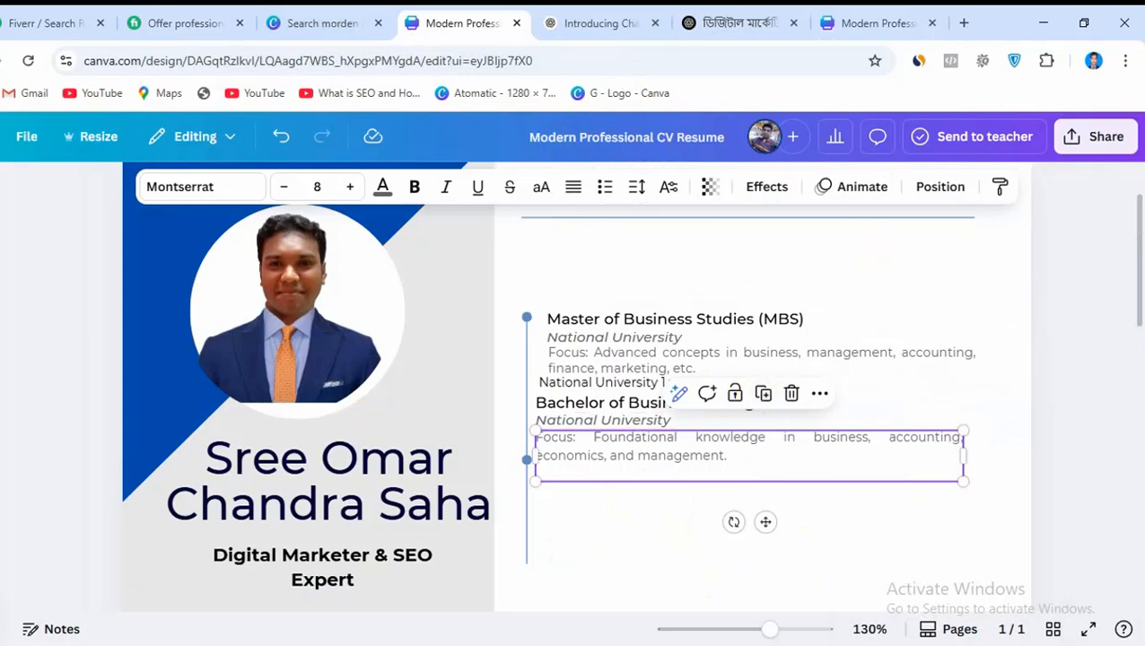
{"action": "left_click", "coordinate": [763, 393]}
{"action": "left_click_drag", "start_coordinate": [682, 474], "coordinate": [663, 494]}
{"action": "double_click", "coordinate": [662, 493]}
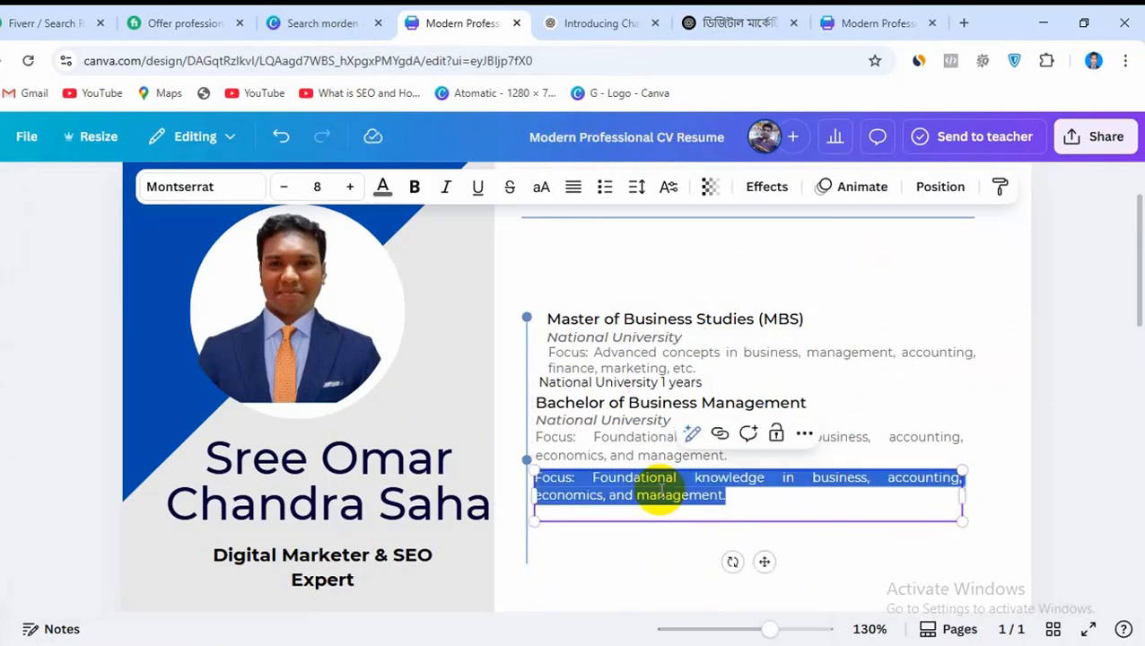
{"action": "type", "text": "Professional Training / Certifications Digital Marketing Masterclass Outsourcing Institute 1 years"}
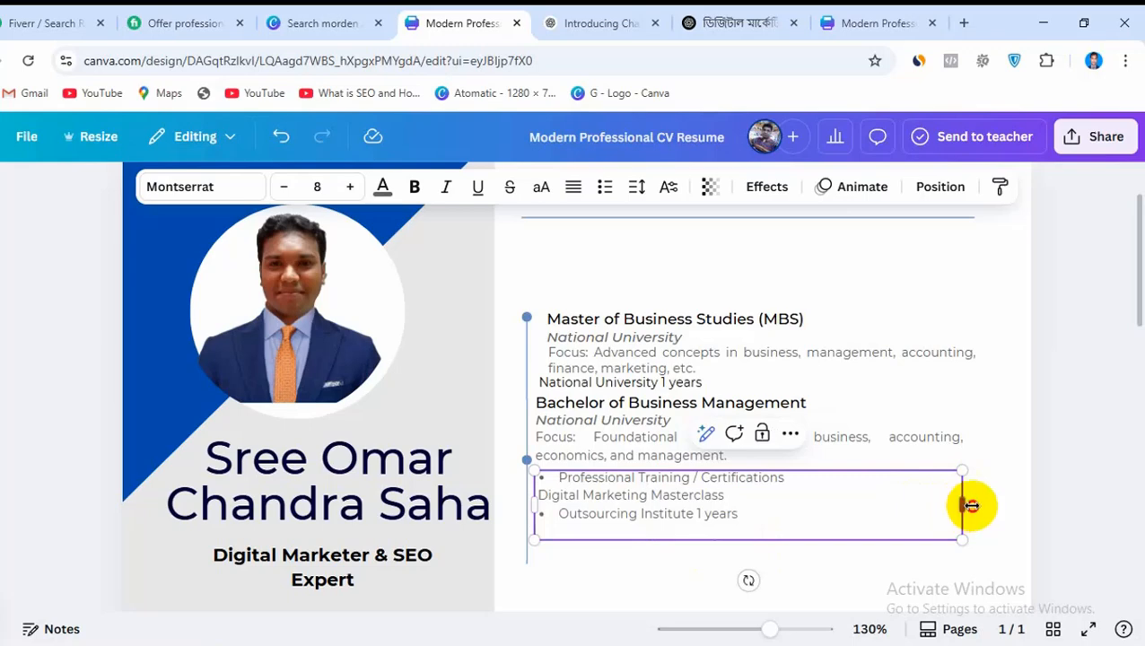
{"action": "left_click_drag", "start_coordinate": [972, 505], "coordinate": [996, 503]}
{"action": "left_click", "coordinate": [682, 564]}
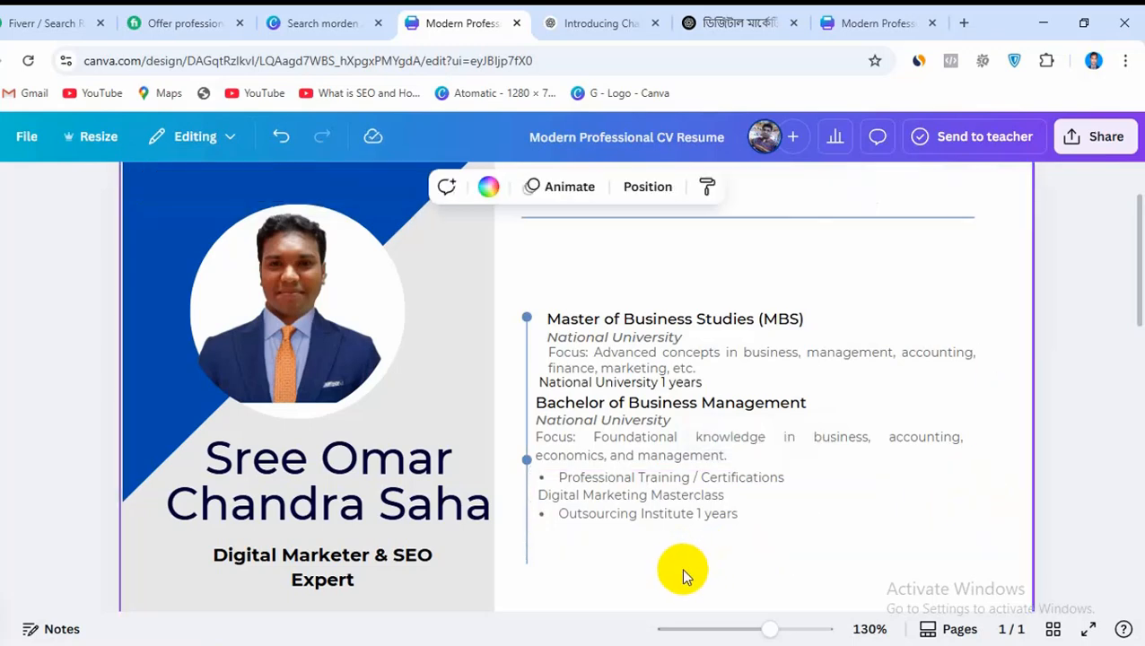
{"action": "left_click", "coordinate": [626, 521]}
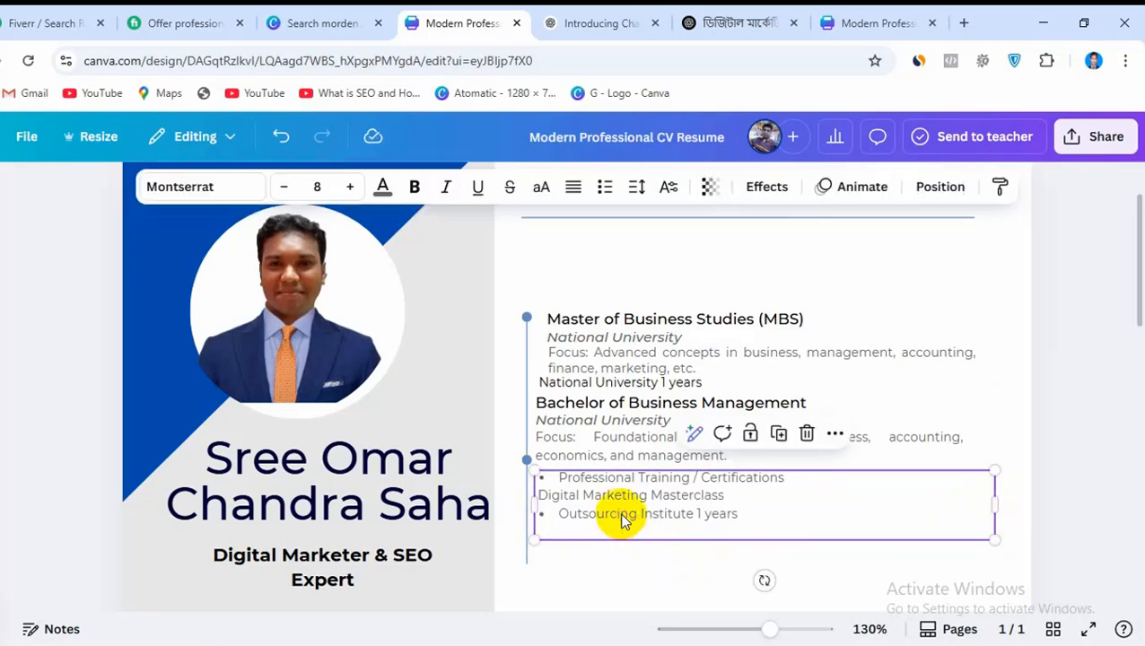
{"action": "key", "text": "Delete"}
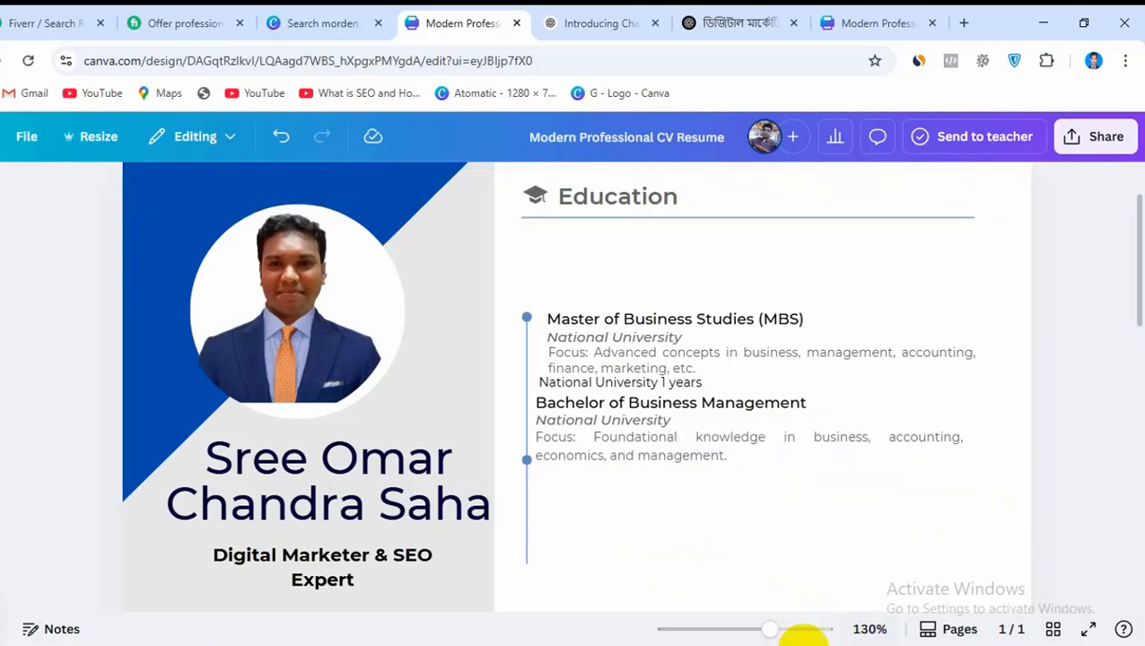
Duplicate the Master of Business Studies (MBS) heading and place the copy directly beneath the bachelor's focus text
{"action": "left_click", "coordinate": [613, 456]}
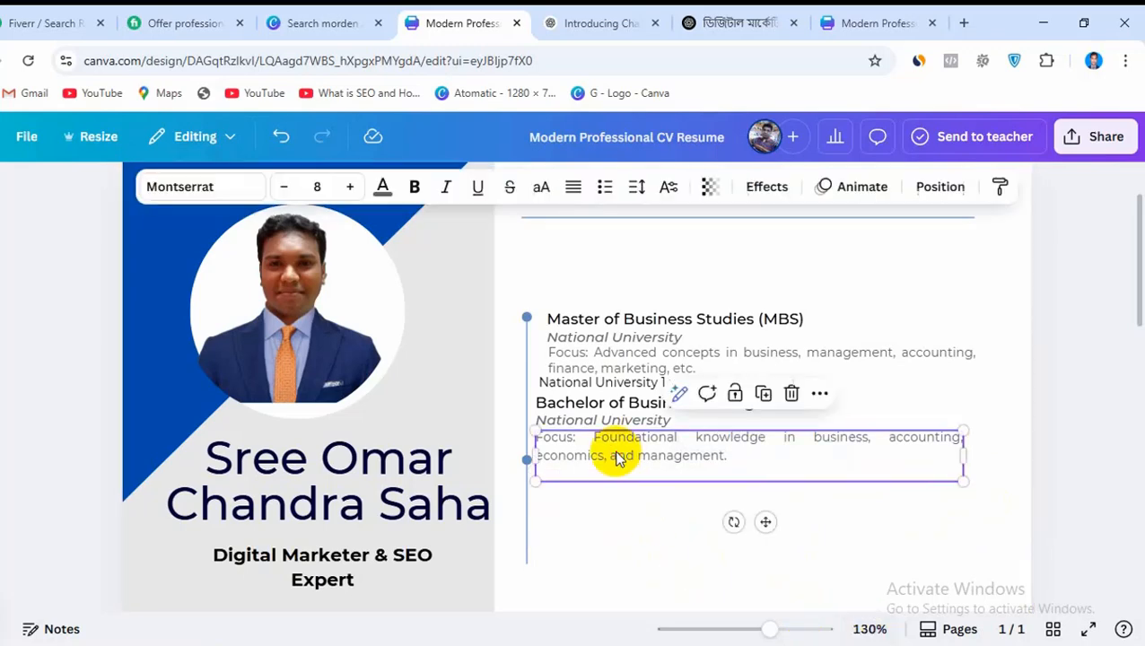
{"action": "left_click", "coordinate": [626, 404]}
{"action": "left_click", "coordinate": [583, 322]}
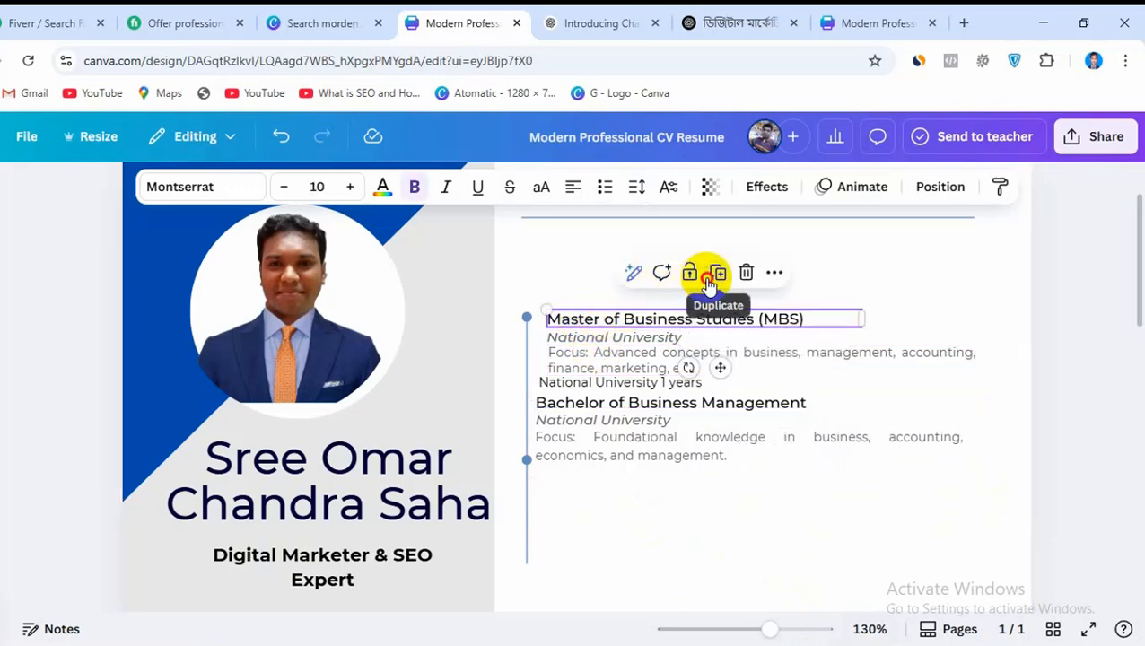
{"action": "left_click", "coordinate": [709, 283]}
{"action": "left_click_drag", "start_coordinate": [705, 326], "coordinate": [679, 464]}
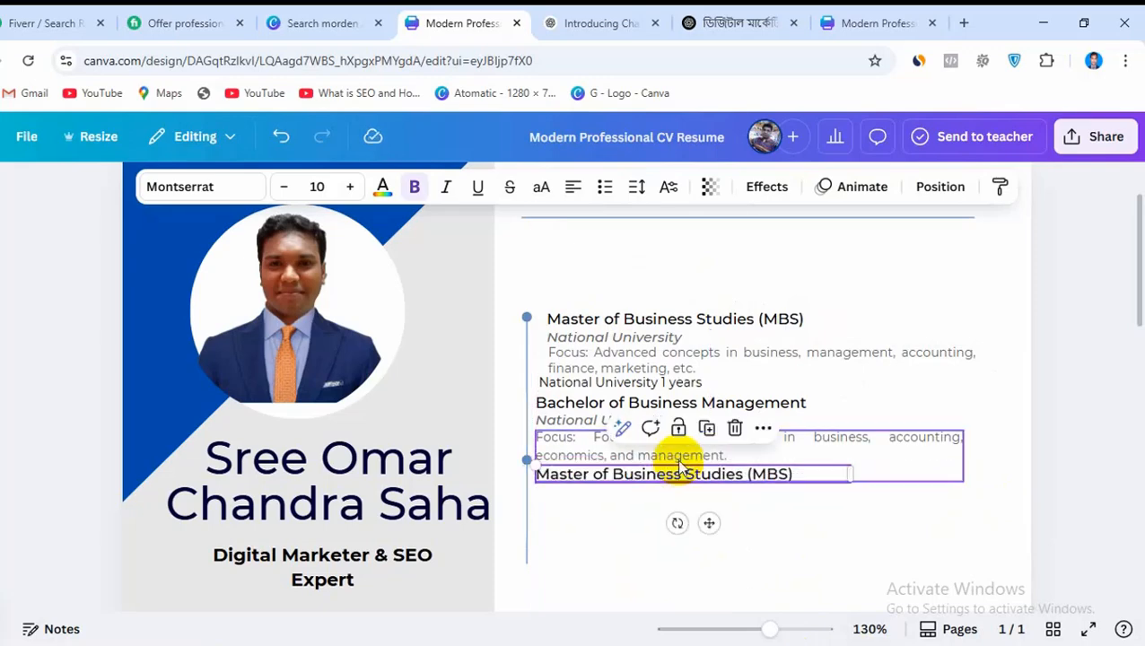
In the reference CV design, ungroup the Professional Training / Certifications heading from its Digital Marketing Masterclass details
{"action": "left_click", "coordinate": [874, 19]}
{"action": "left_click", "coordinate": [611, 378]}
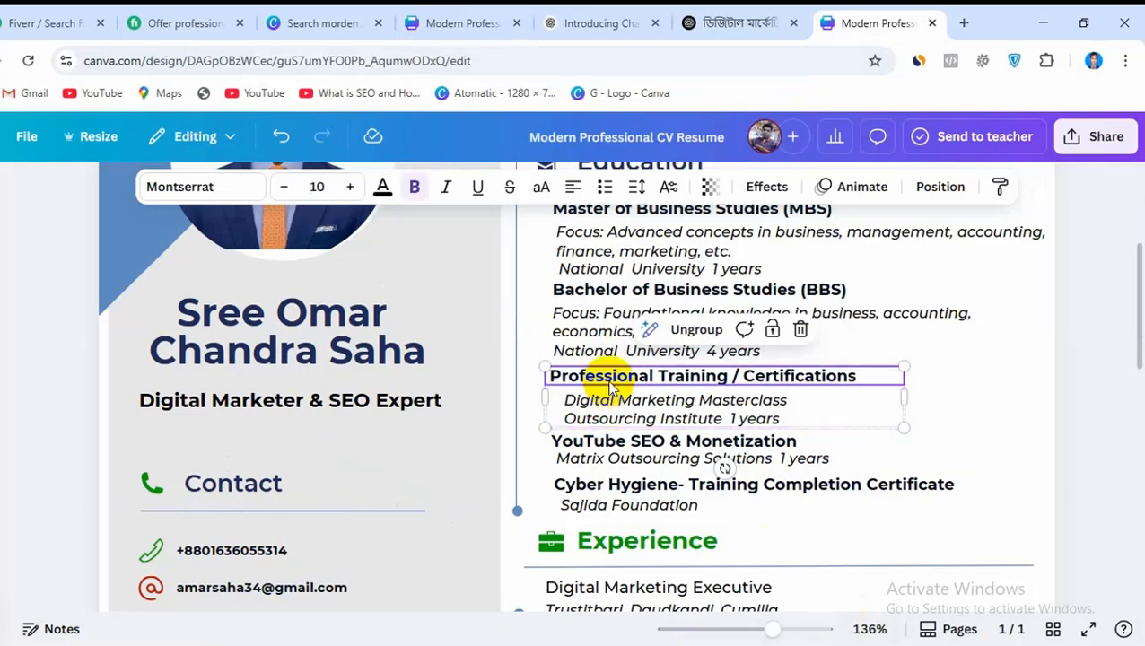
{"action": "left_click", "coordinate": [679, 329]}
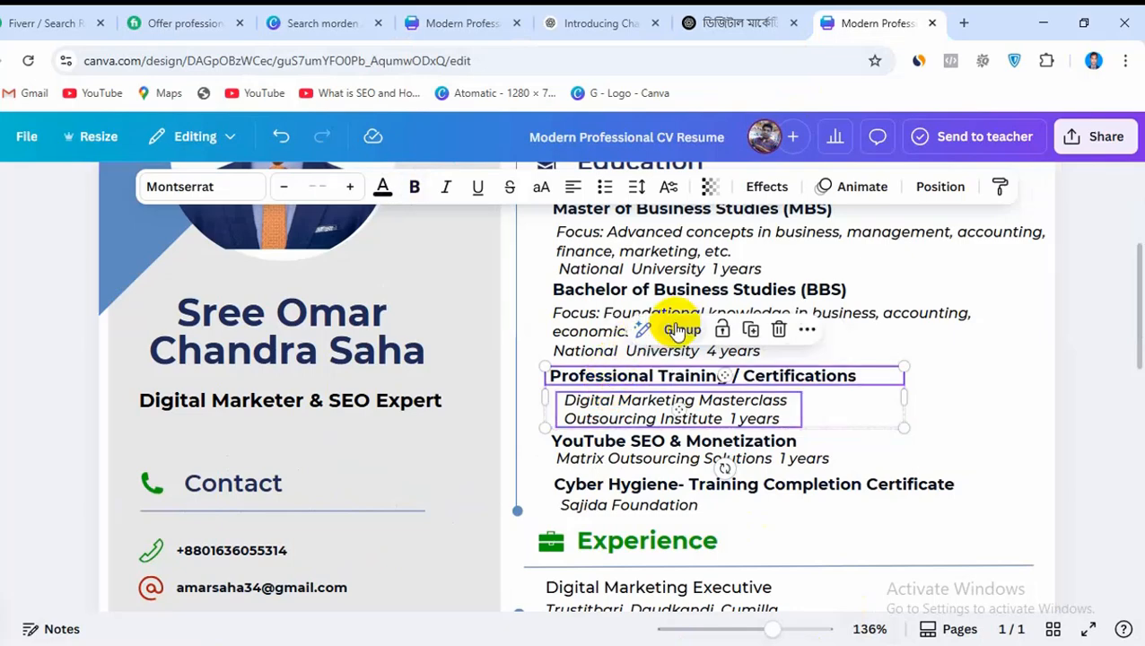
{"action": "left_click", "coordinate": [866, 447]}
{"action": "left_click", "coordinate": [860, 378]}
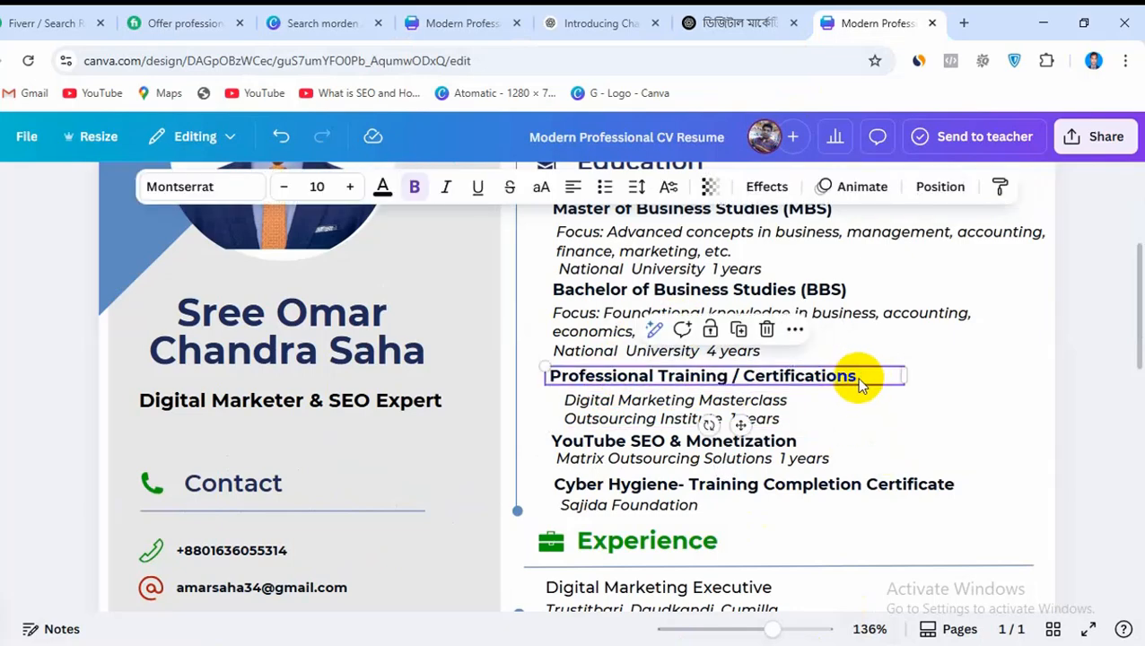
{"action": "left_click", "coordinate": [737, 329]}
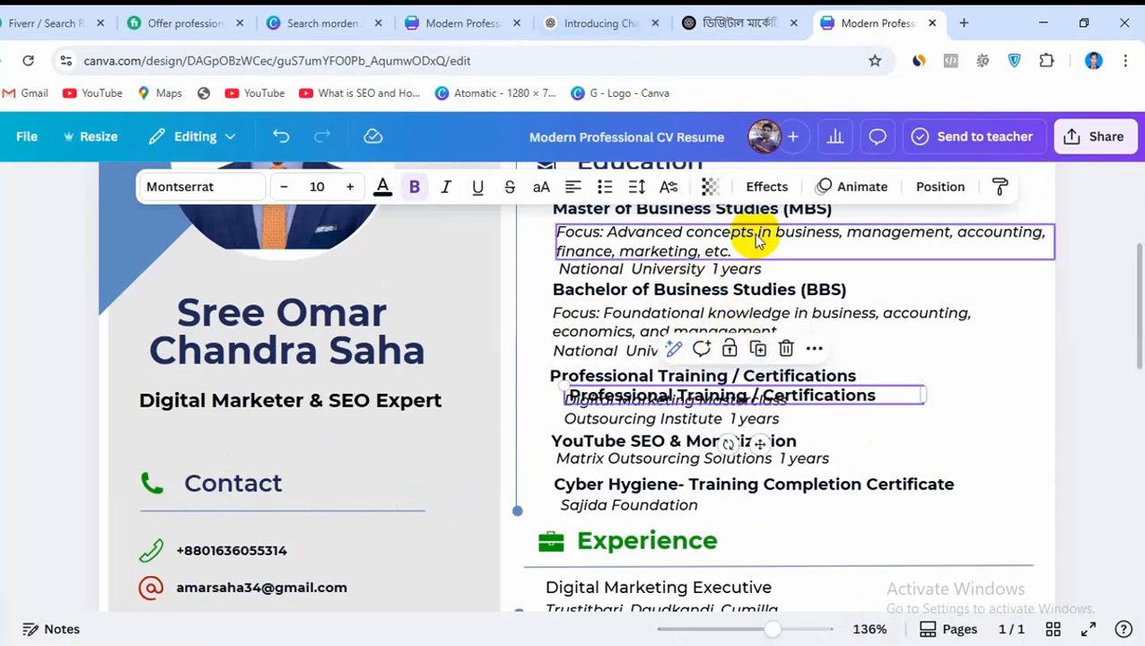
{"action": "left_click_drag", "start_coordinate": [841, 401], "coordinate": [843, 405]}
{"action": "key", "text": "Delete"}
Copy the reference CV's Professional Training / Certifications heading text and paste it over the duplicated MBS heading in the CV being edited
{"action": "left_click", "coordinate": [826, 381]}
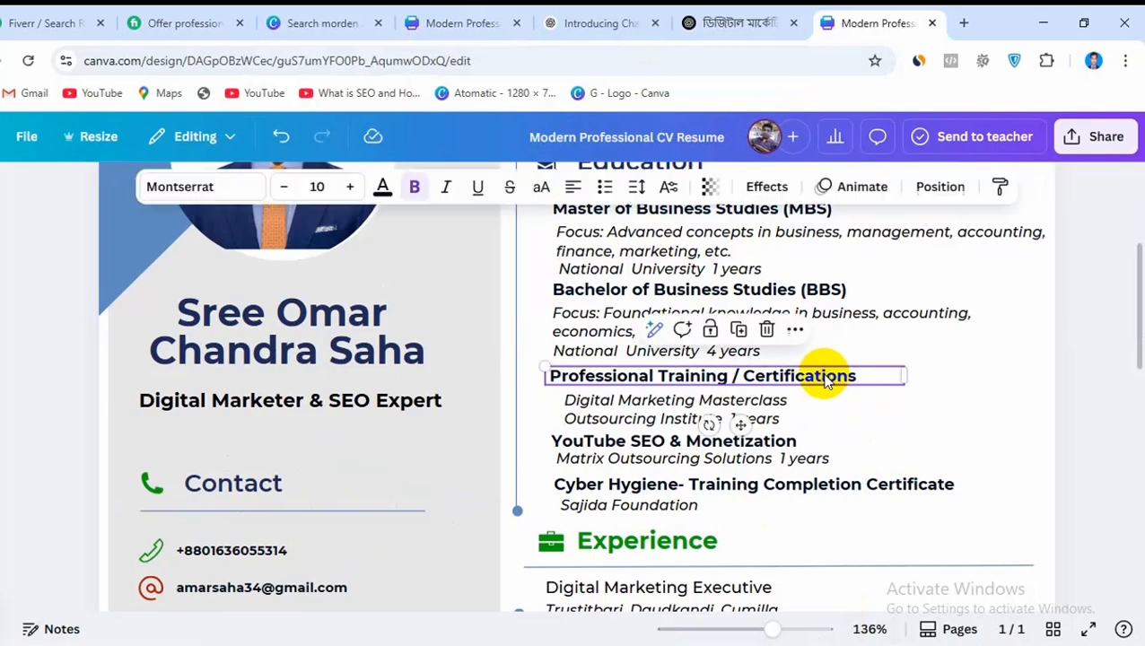
{"action": "double_click", "coordinate": [824, 375]}
{"action": "right_click", "coordinate": [823, 377]}
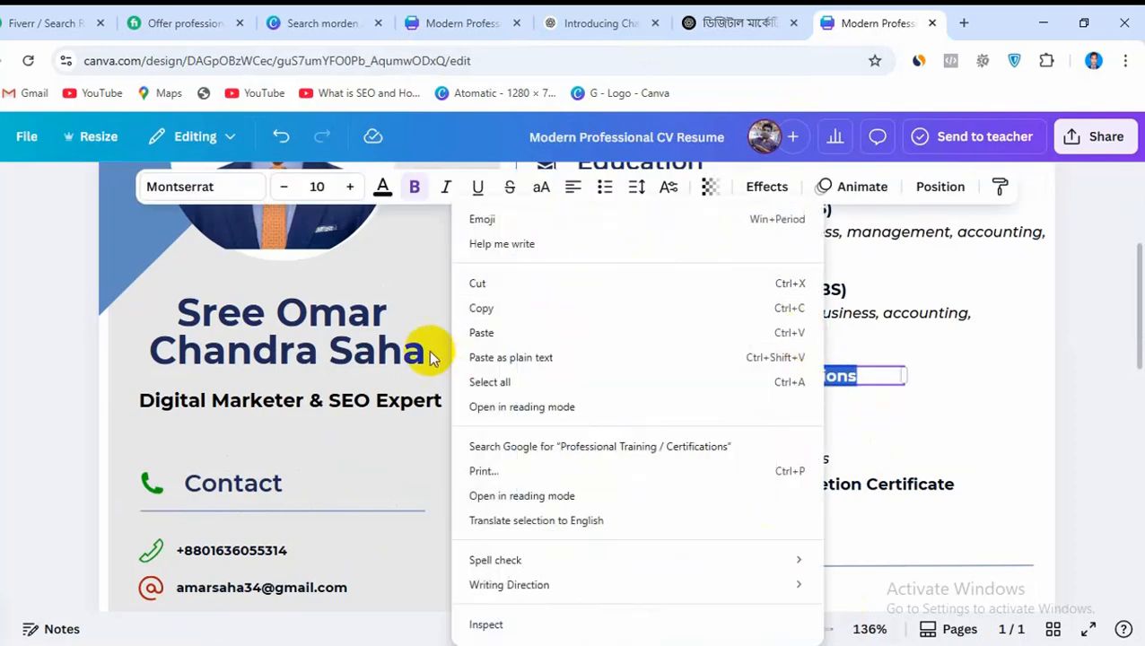
{"action": "left_click", "coordinate": [482, 308]}
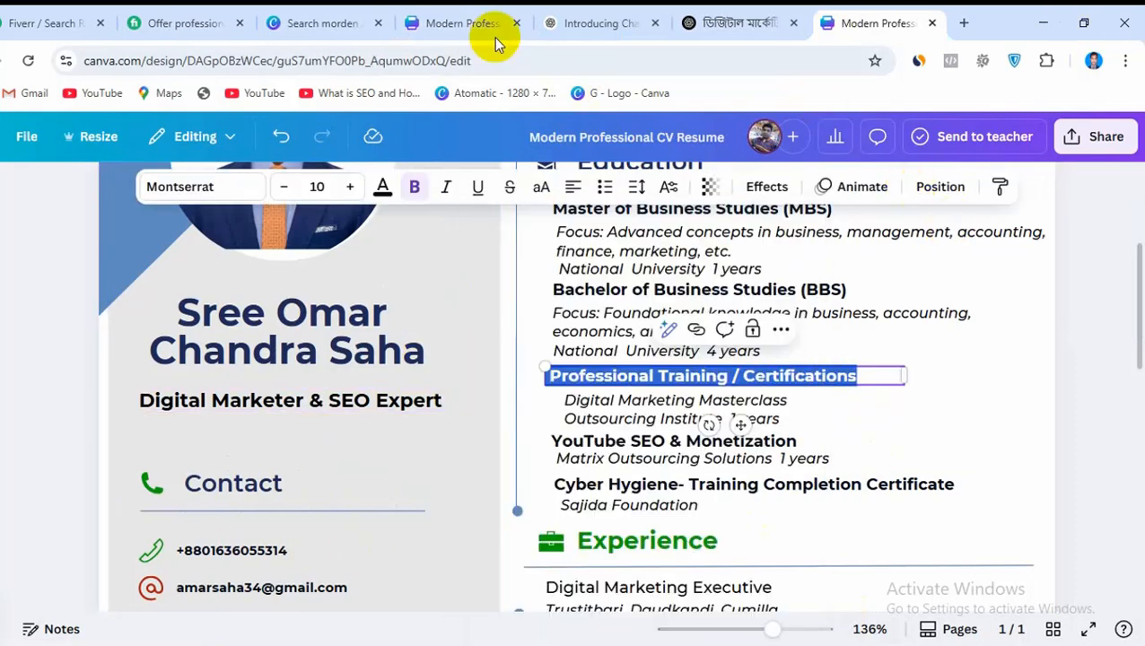
{"action": "left_click", "coordinate": [428, 21]}
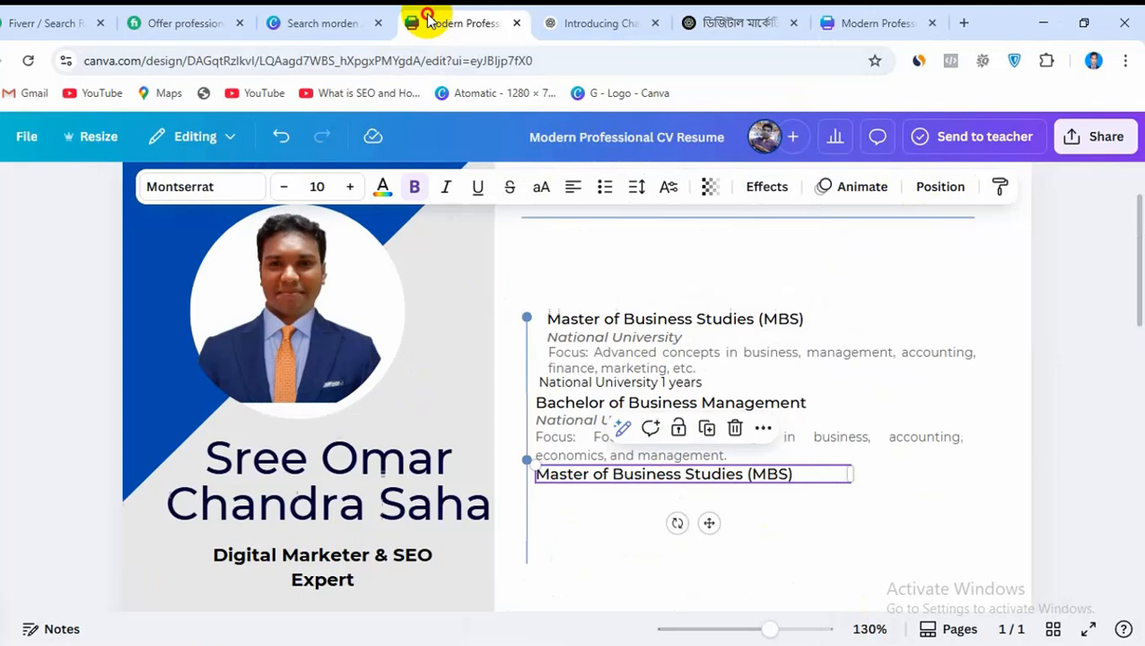
{"action": "double_click", "coordinate": [620, 476]}
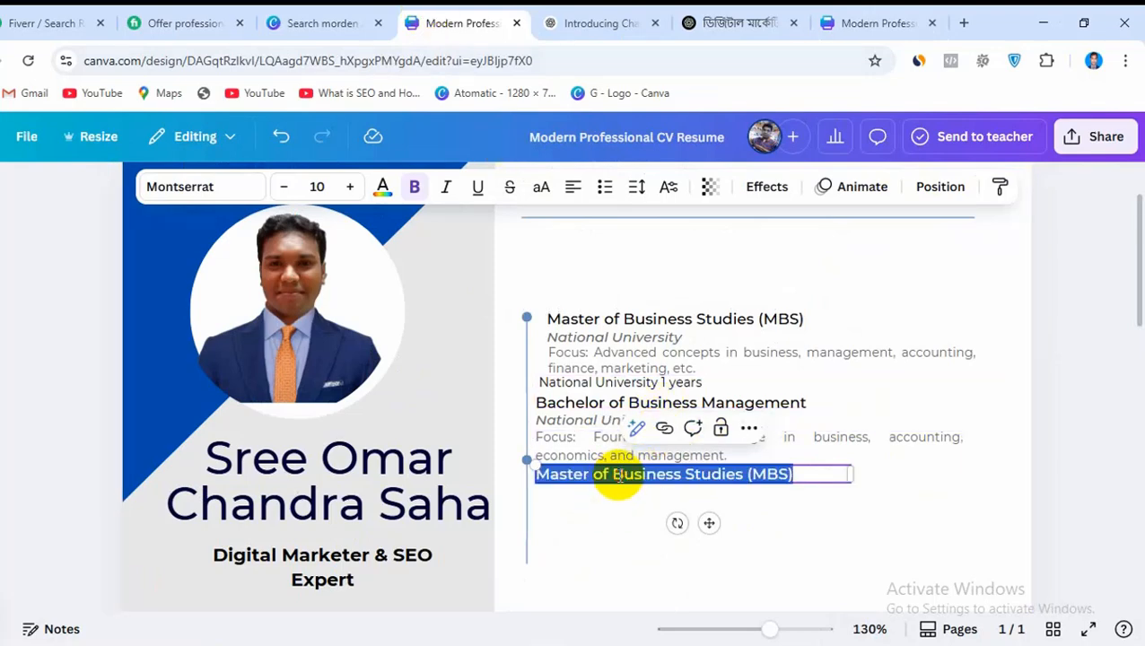
{"action": "key", "text": "ctrl+v"}
{"action": "left_click", "coordinate": [725, 519]}
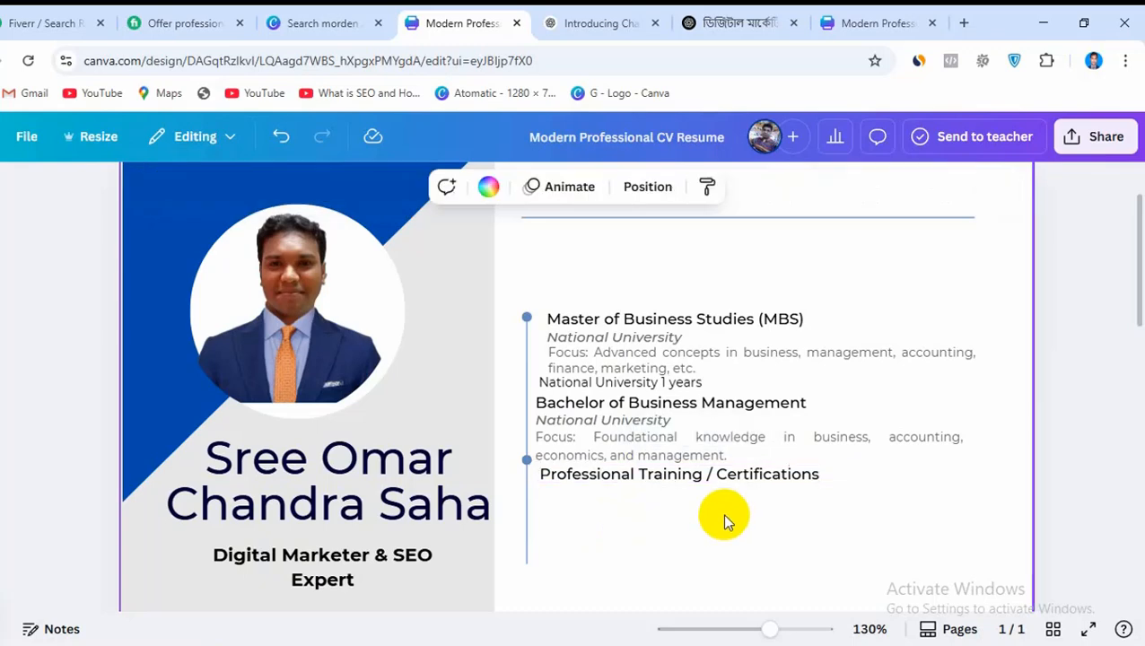
{"action": "left_click", "coordinate": [723, 18]}
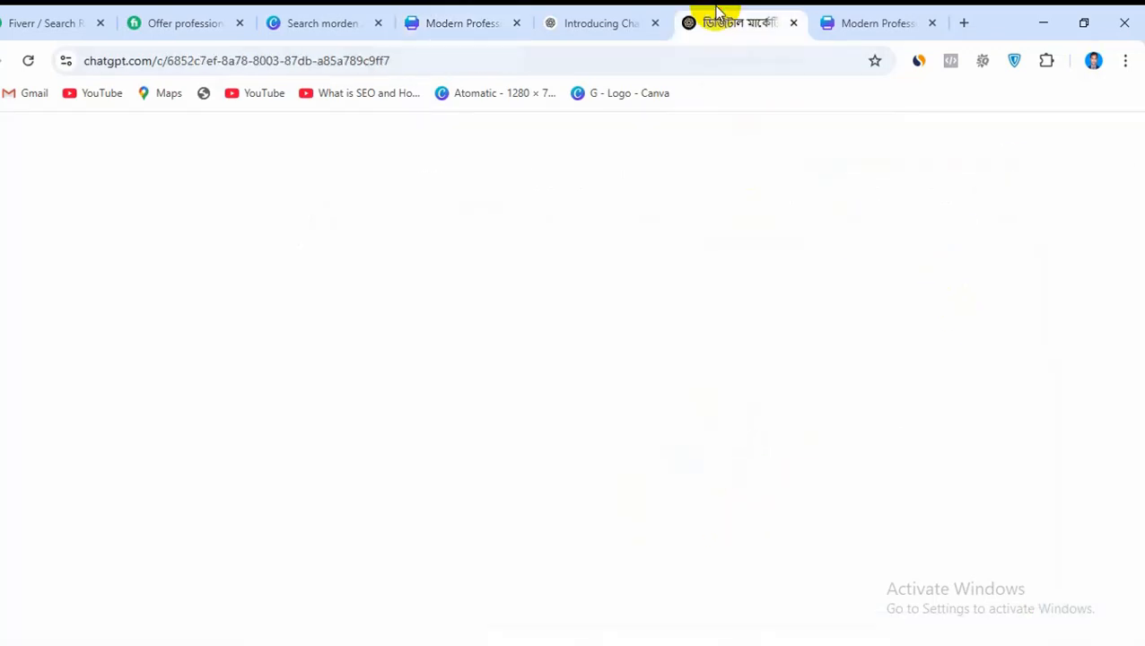
{"action": "left_click", "coordinate": [859, 14]}
{"action": "left_click", "coordinate": [584, 409]}
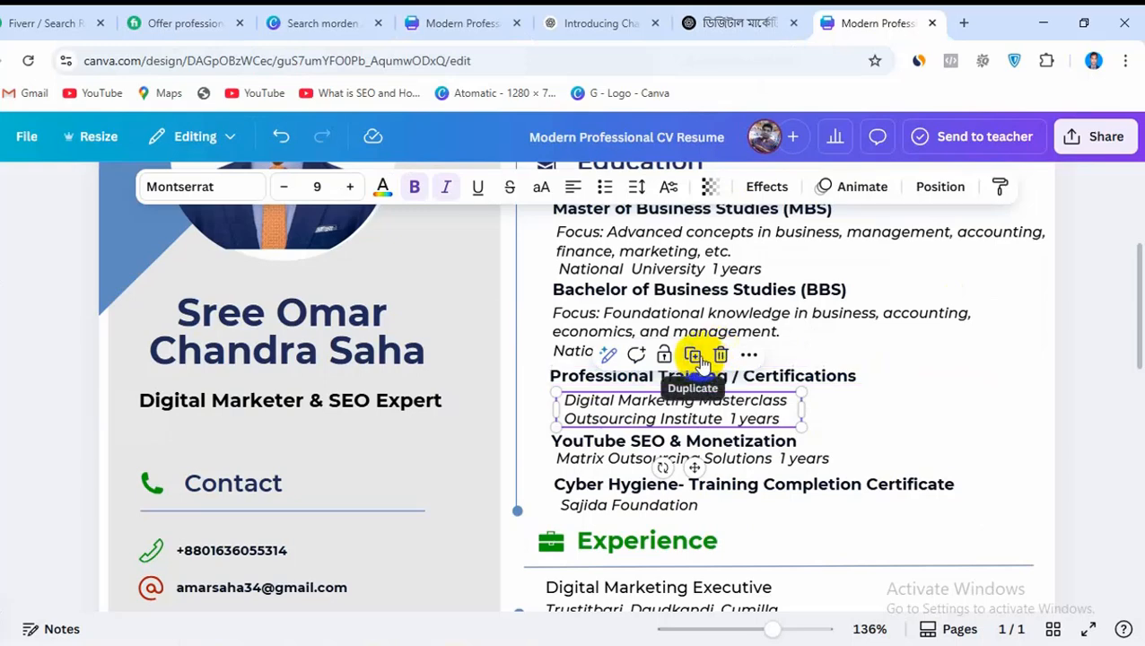
{"action": "left_click", "coordinate": [698, 356]}
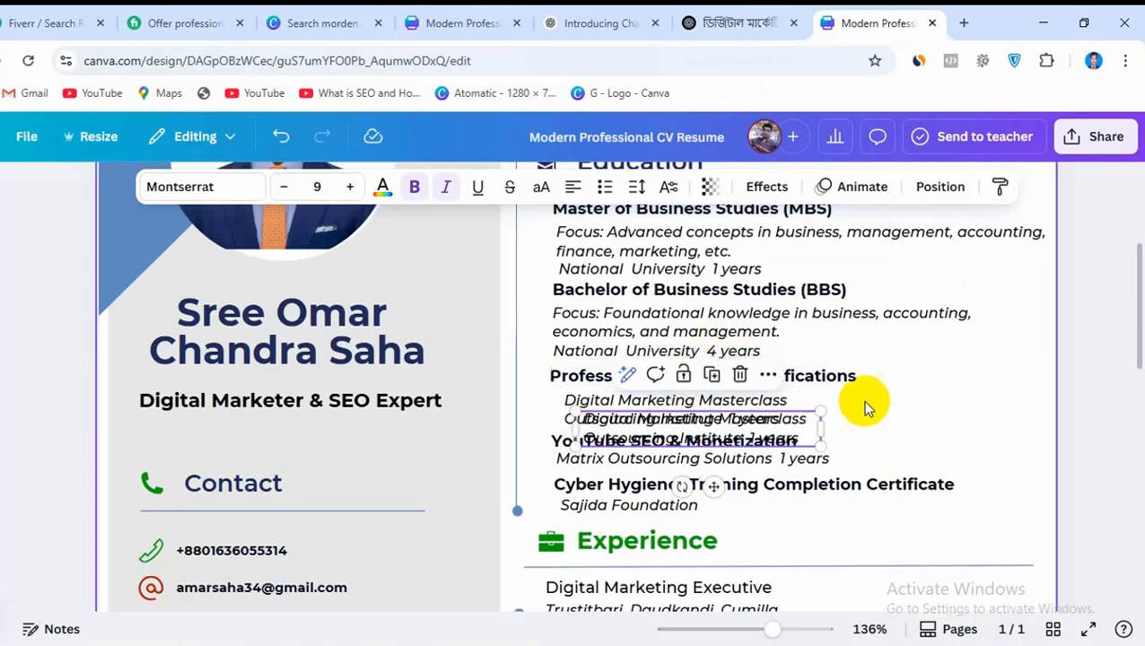
{"action": "double_click", "coordinate": [777, 421]}
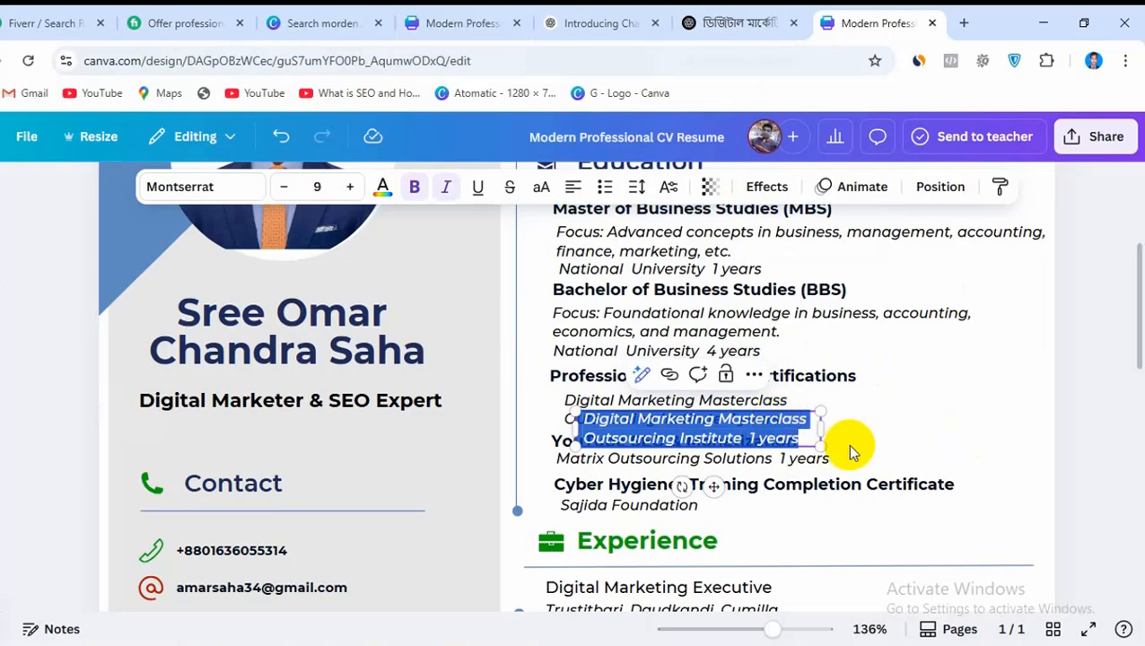
{"action": "left_click", "coordinate": [1003, 463]}
{"action": "left_click", "coordinate": [800, 429]}
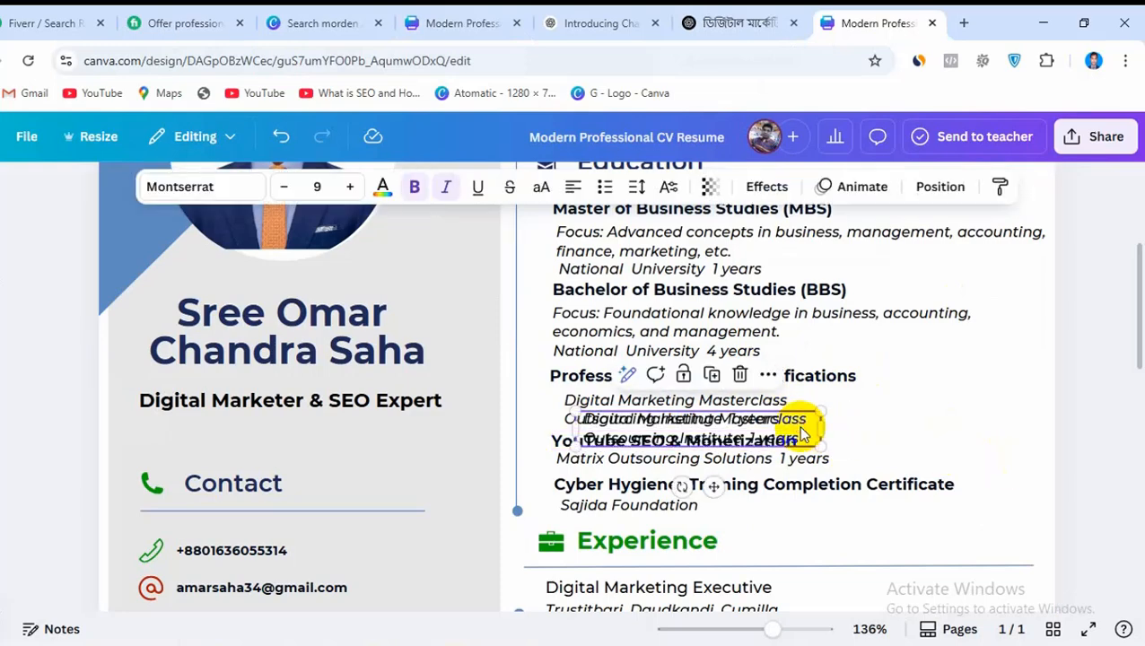
{"action": "left_click", "coordinate": [739, 376]}
Copy the reference CV's Digital Marketing Masterclass text box and try pasting it into the CV being edited
{"action": "left_click", "coordinate": [700, 405]}
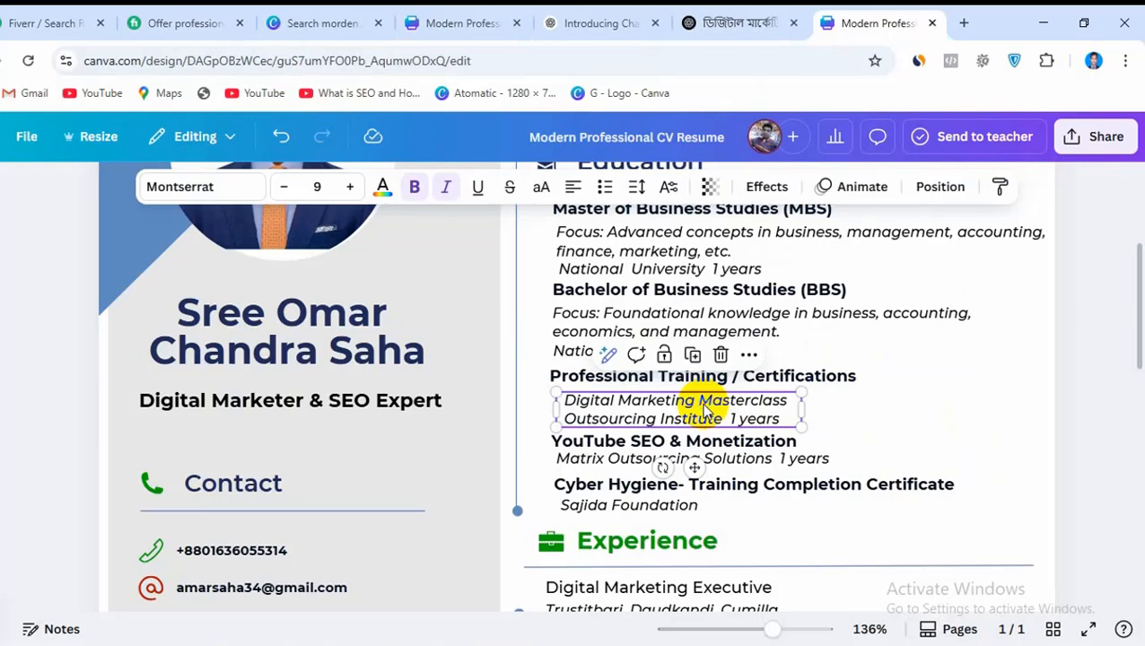
{"action": "right_click", "coordinate": [705, 411]}
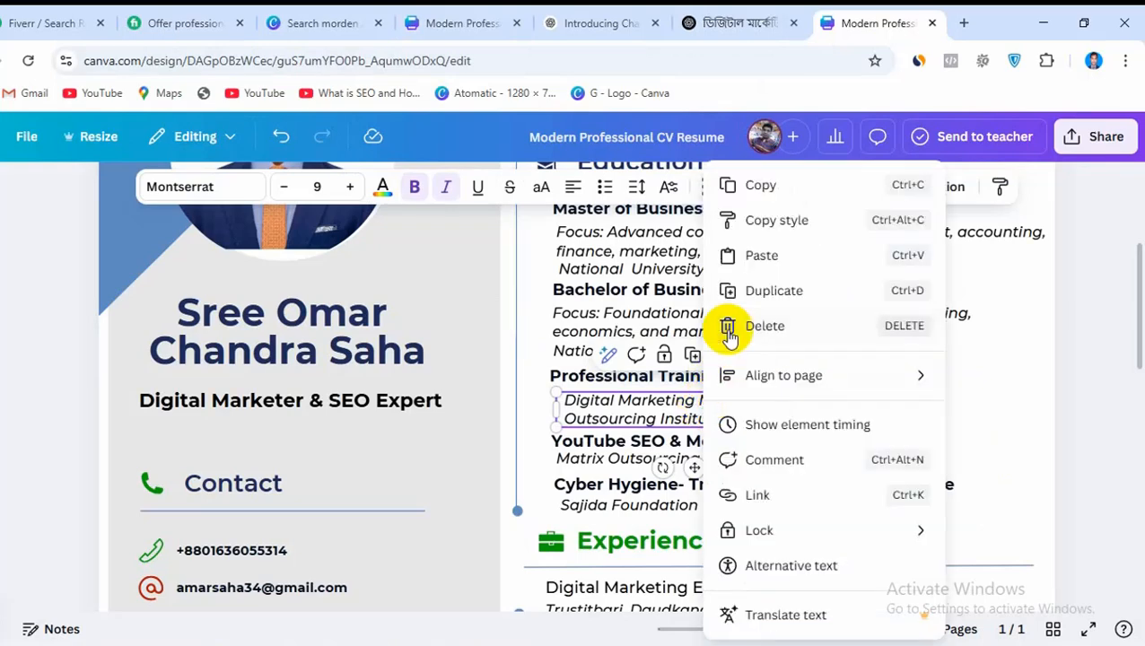
{"action": "left_click", "coordinate": [768, 186]}
{"action": "left_click", "coordinate": [496, 25]}
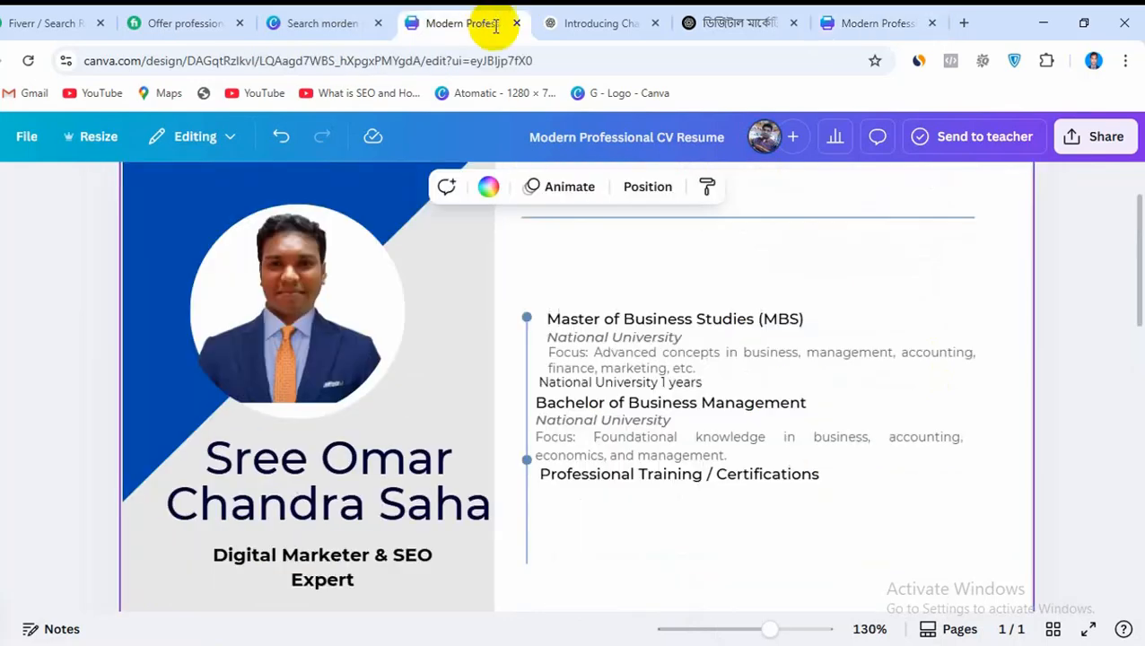
{"action": "right_click", "coordinate": [630, 509]}
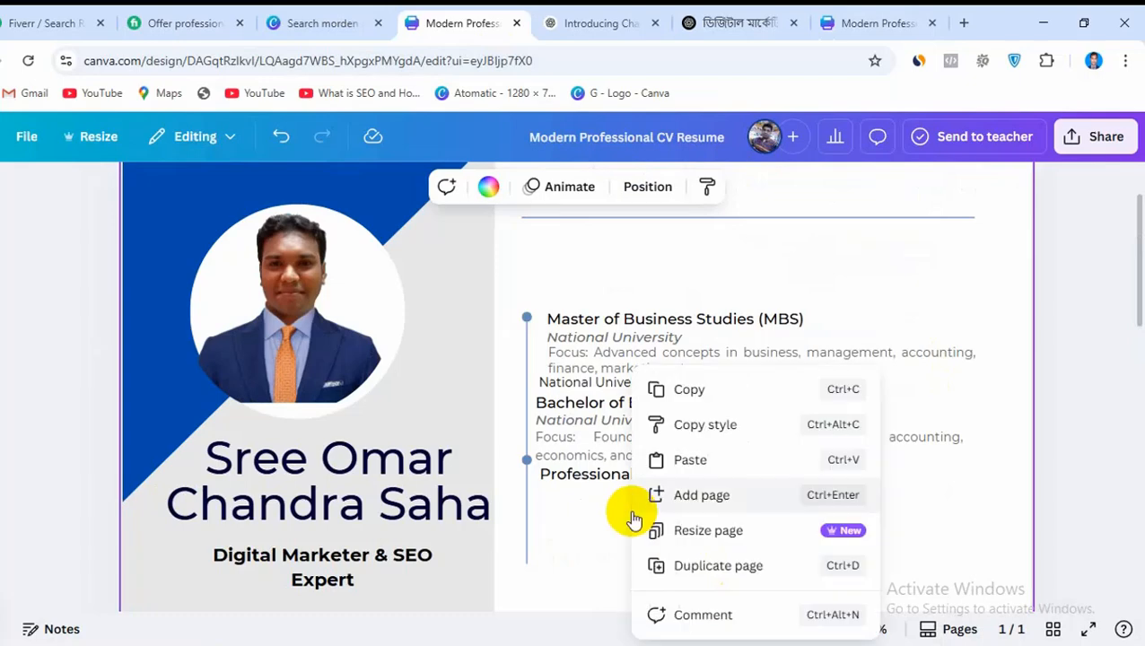
{"action": "left_click", "coordinate": [691, 460]}
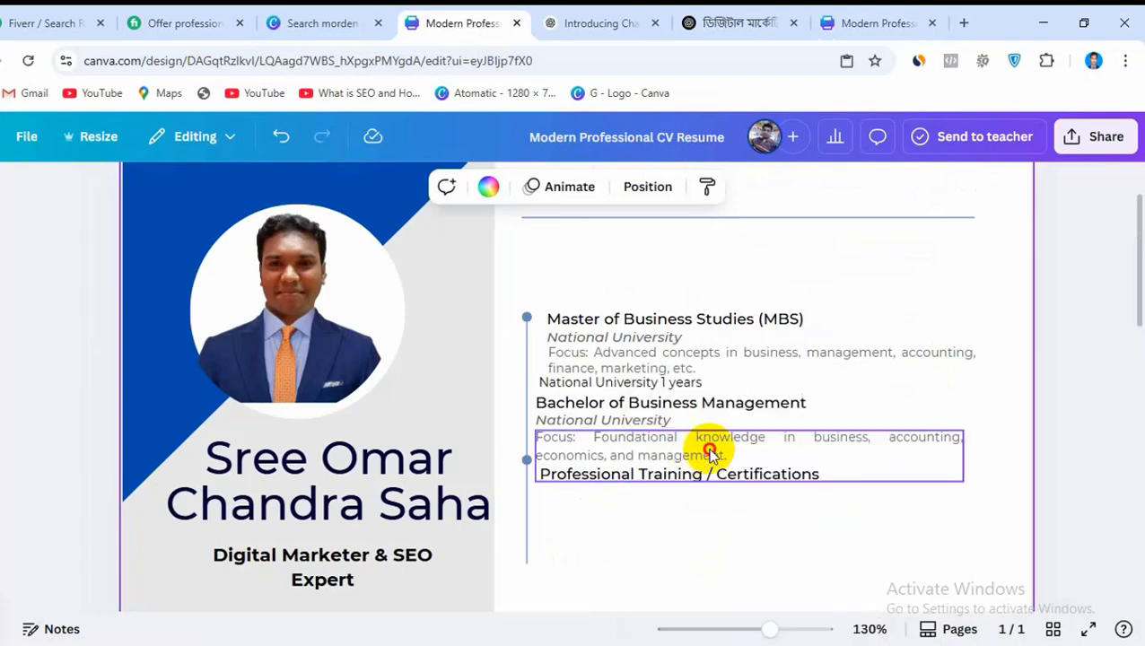
{"action": "left_click", "coordinate": [846, 542]}
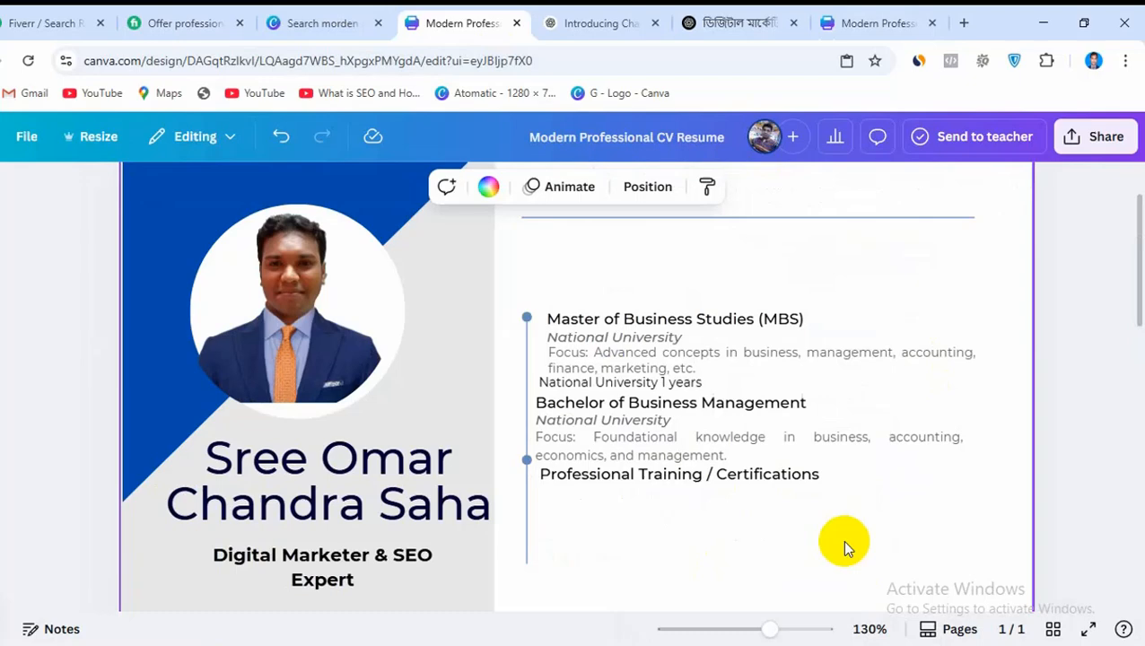
Duplicate the bachelor's focus text and place the copy directly beneath the Professional Training / Certifications heading
{"action": "left_click", "coordinate": [635, 478]}
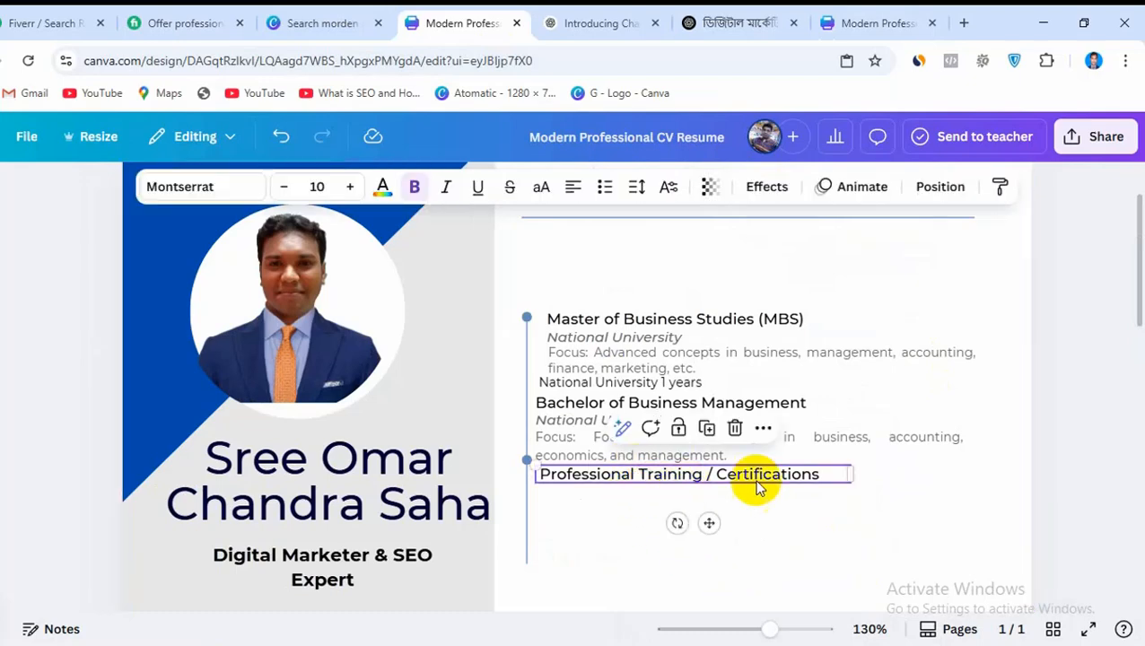
{"action": "left_click", "coordinate": [797, 436]}
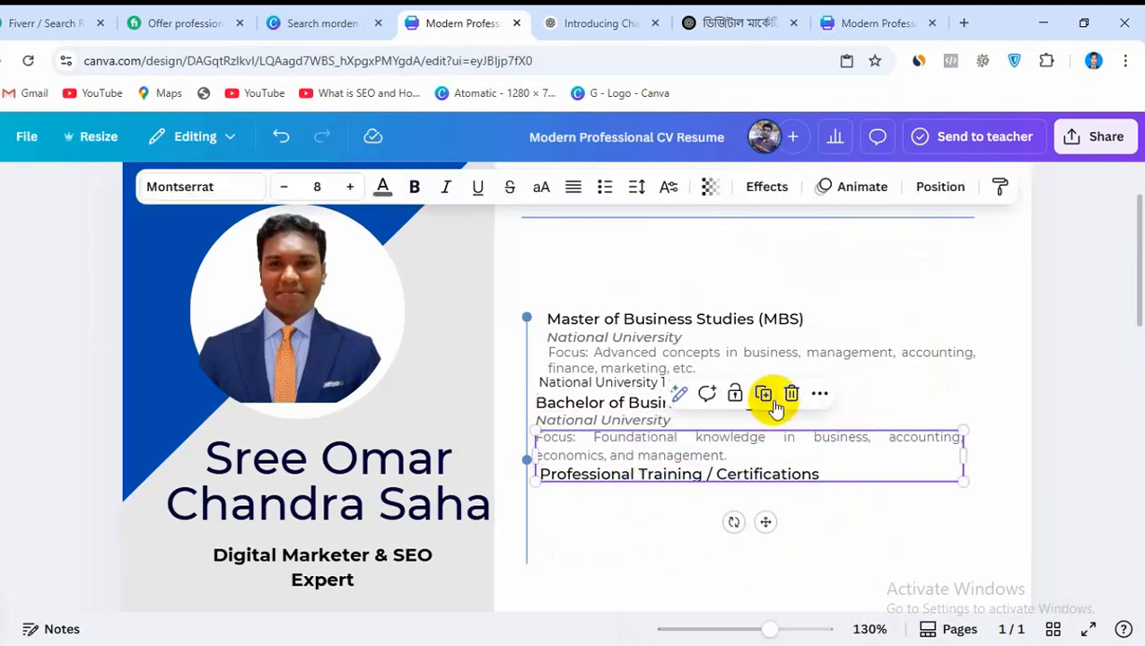
{"action": "left_click", "coordinate": [769, 395]}
{"action": "left_click_drag", "start_coordinate": [831, 459], "coordinate": [811, 500]}
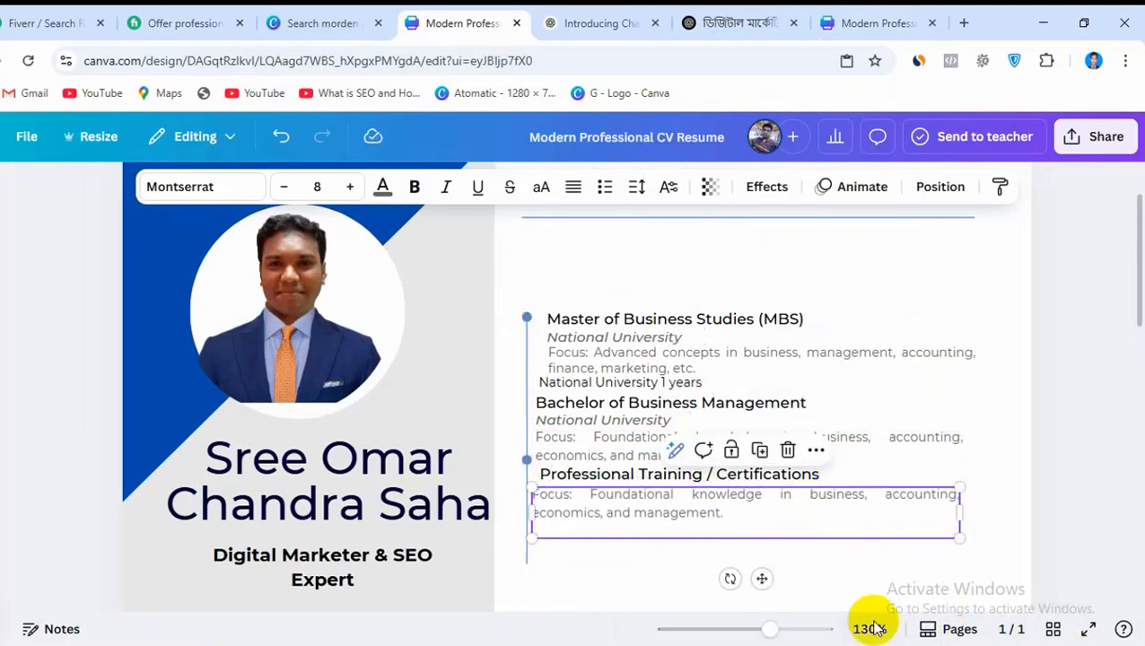
In the reference CV, copy the two lines Digital Marketing Masterclass and Outsourcing Institute 1 years as text, and return to the CV being edited
{"action": "left_click", "coordinate": [864, 13]}
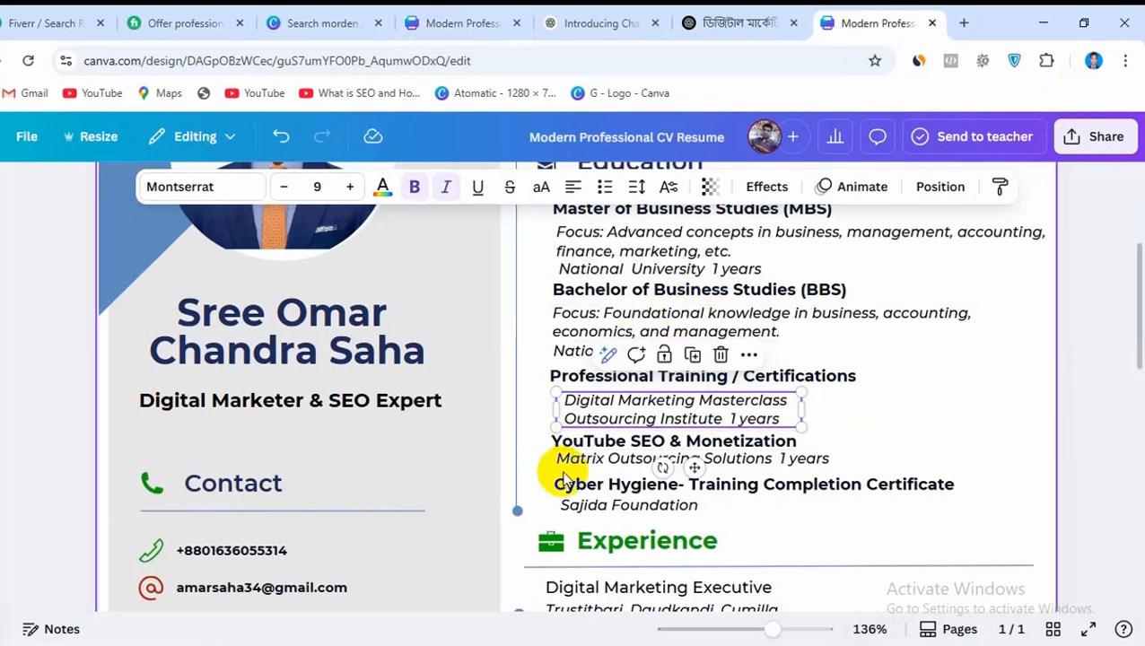
{"action": "triple_click", "coordinate": [611, 419]}
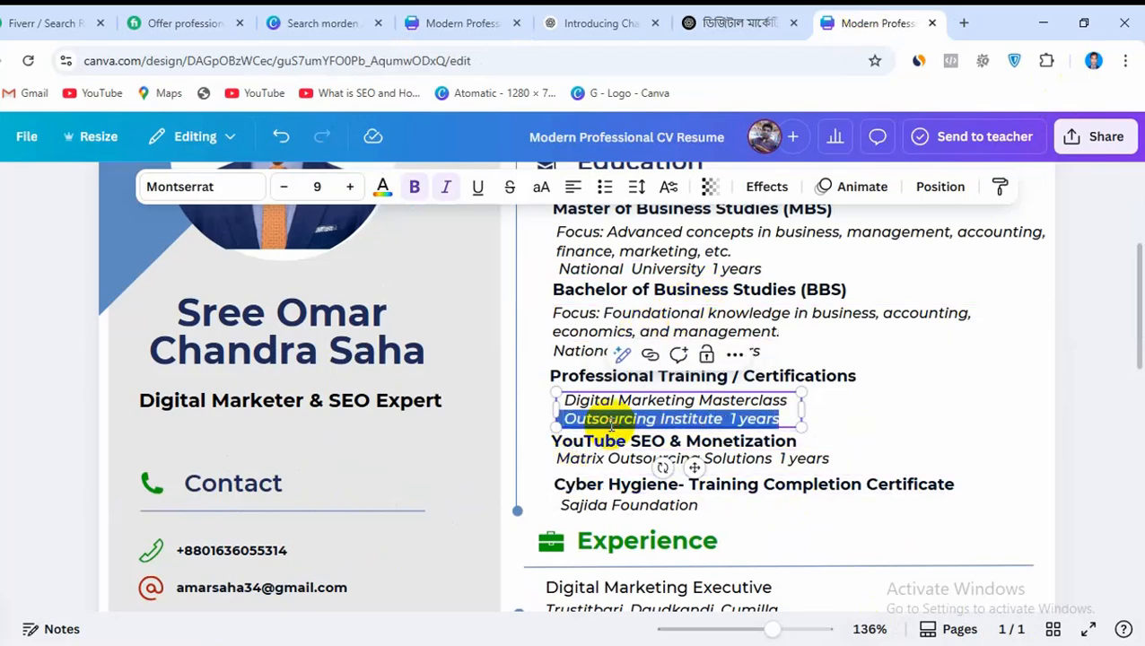
{"action": "left_click_drag", "start_coordinate": [565, 401], "coordinate": [764, 422]}
{"action": "right_click", "coordinate": [773, 424]}
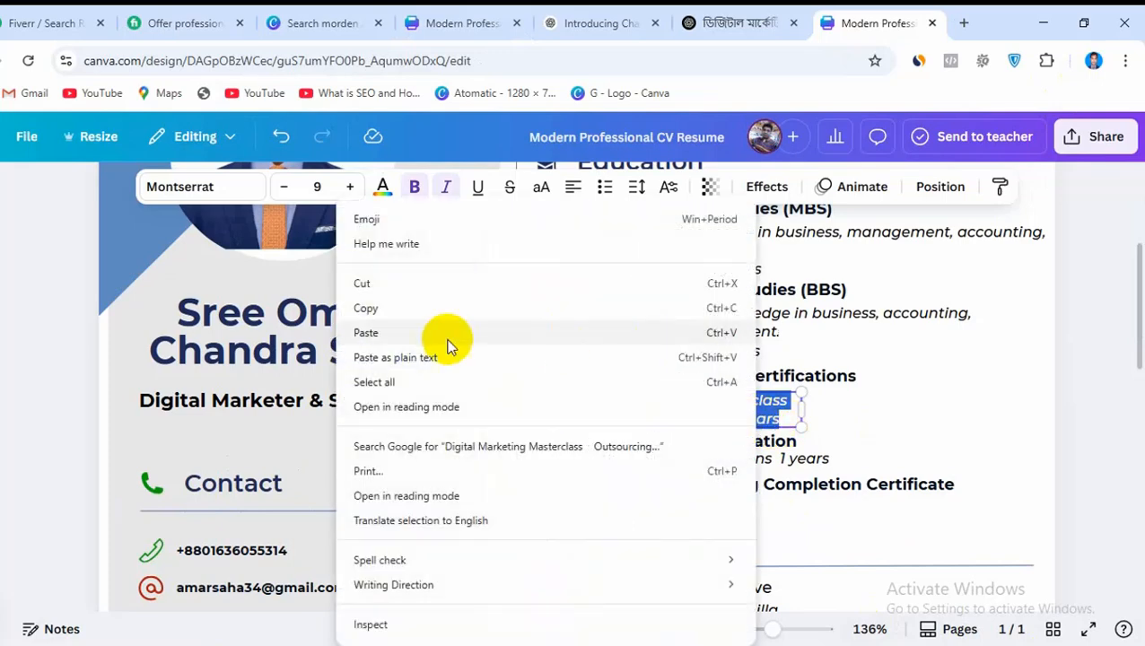
{"action": "left_click", "coordinate": [412, 308]}
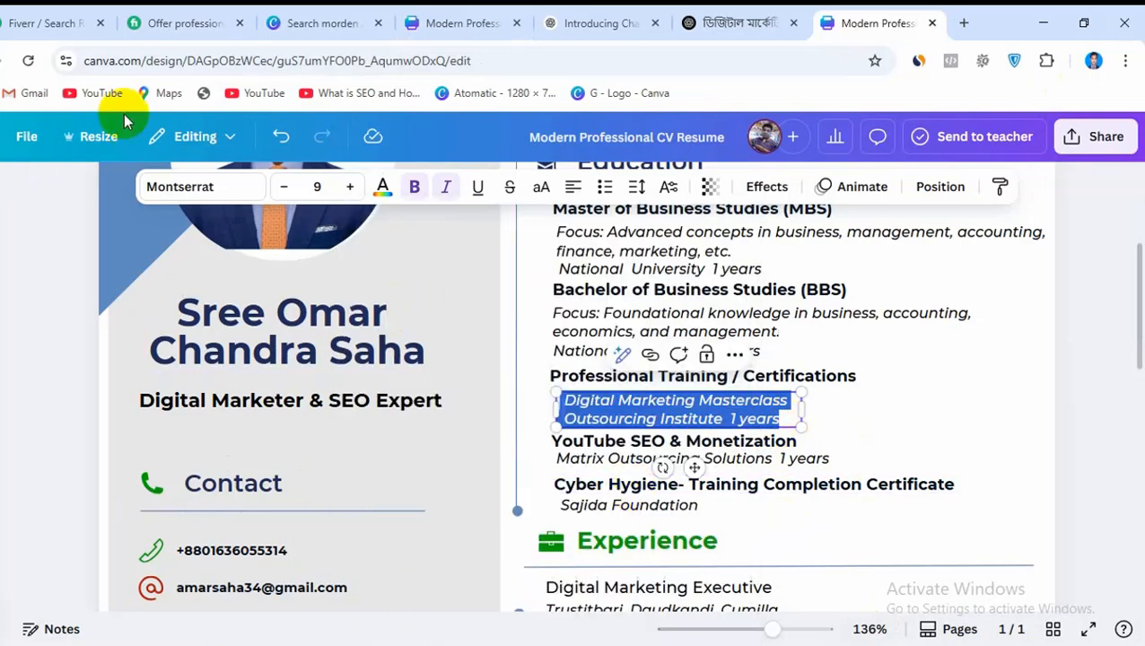
{"action": "left_click", "coordinate": [449, 20]}
Delete both stray italic copies of the Digital Marketing Masterclass text box below the training section
{"action": "key", "text": "ctrl+v"}
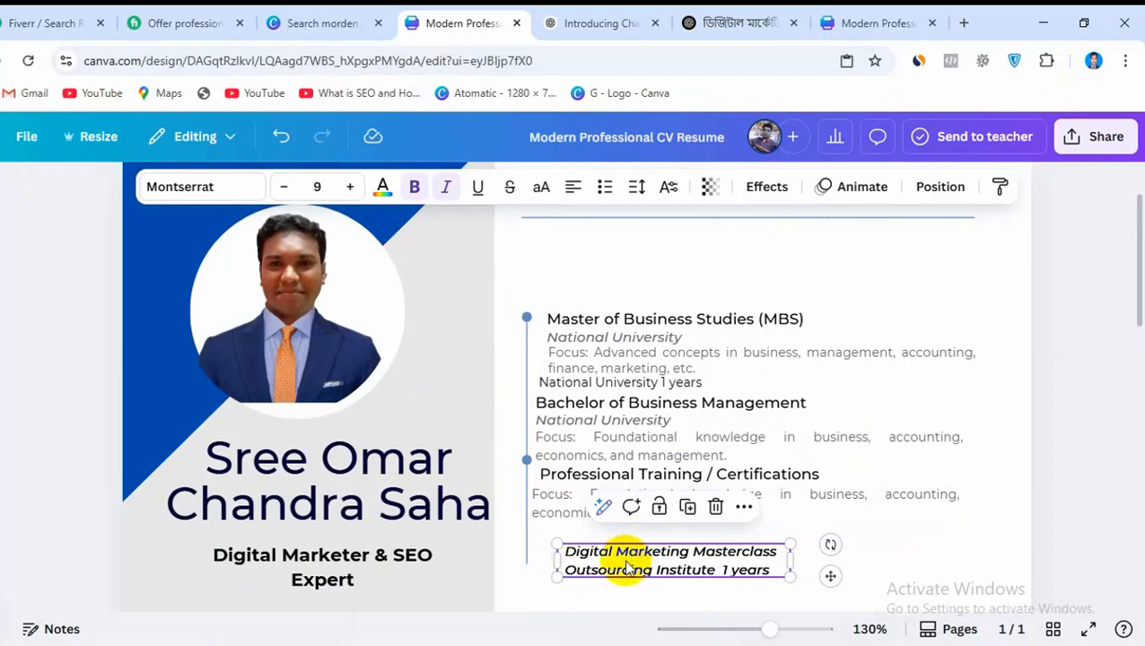
{"action": "left_click_drag", "start_coordinate": [627, 565], "coordinate": [827, 546]}
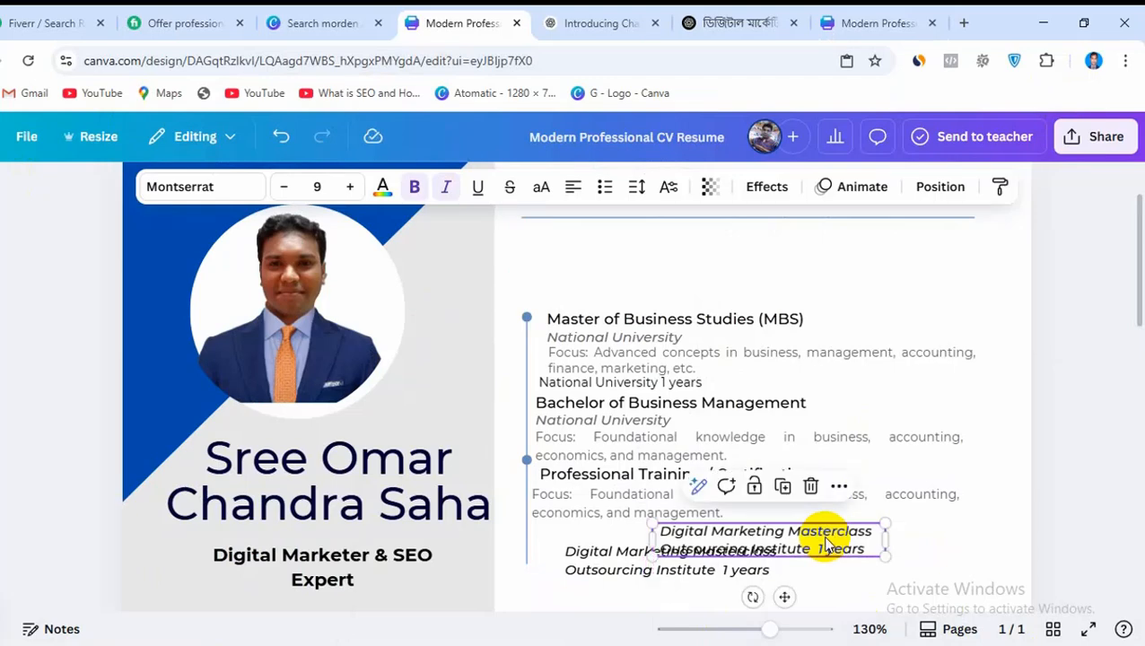
{"action": "left_click", "coordinate": [811, 486]}
{"action": "left_click", "coordinate": [754, 549]}
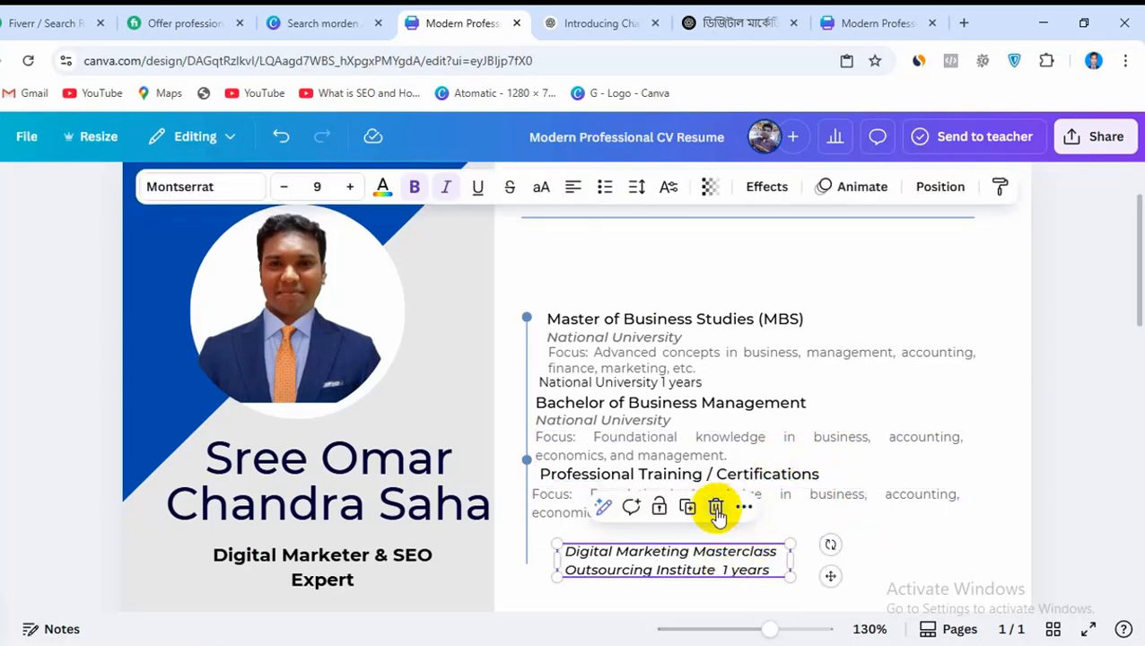
{"action": "left_click", "coordinate": [715, 508]}
Replace the duplicated focus text under Professional Training / Certifications with the copied Digital Marketing Masterclass and Outsourcing Institute 1 years lines
{"action": "left_click", "coordinate": [593, 511]}
{"action": "left_click", "coordinate": [592, 510]}
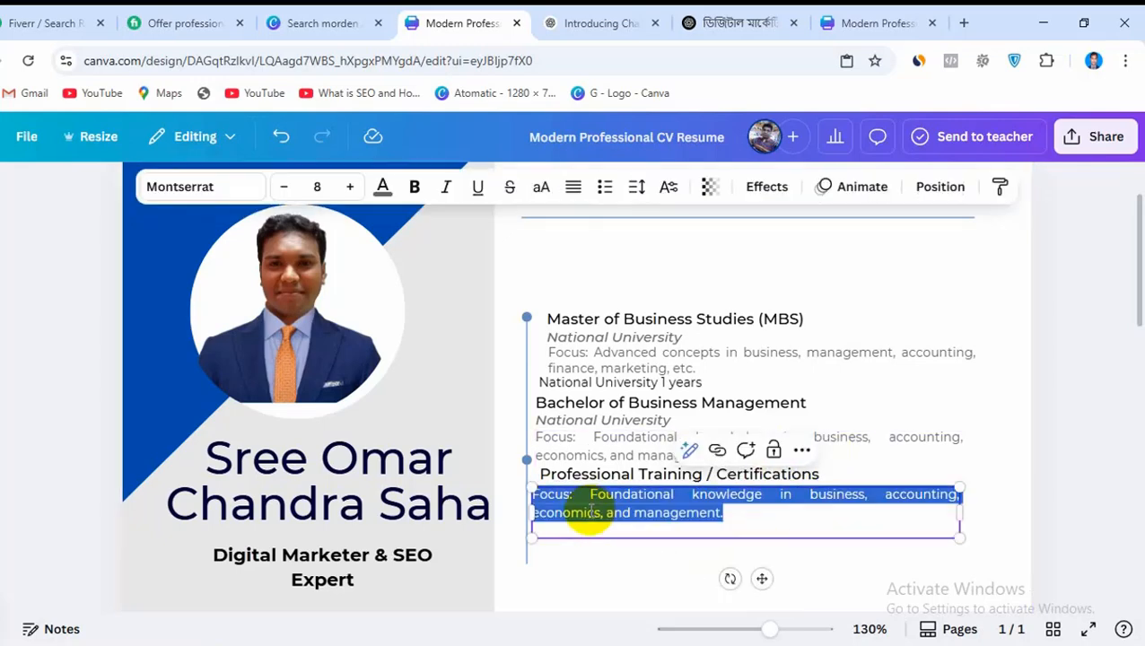
{"action": "key", "text": "ctrl+v"}
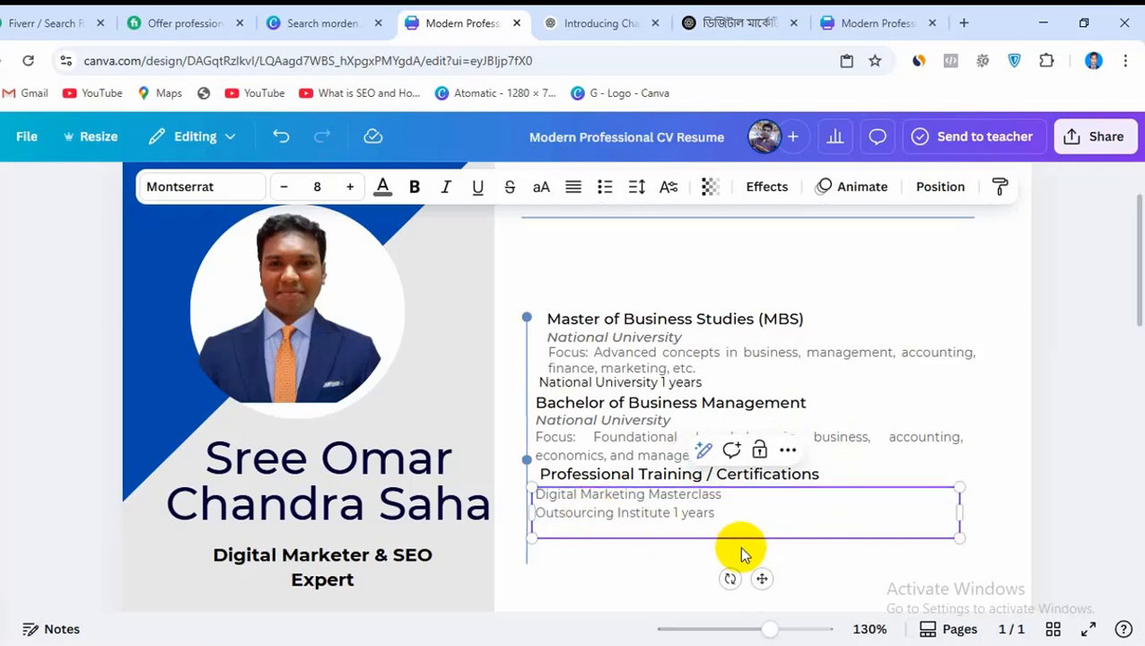
{"action": "left_click", "coordinate": [657, 571]}
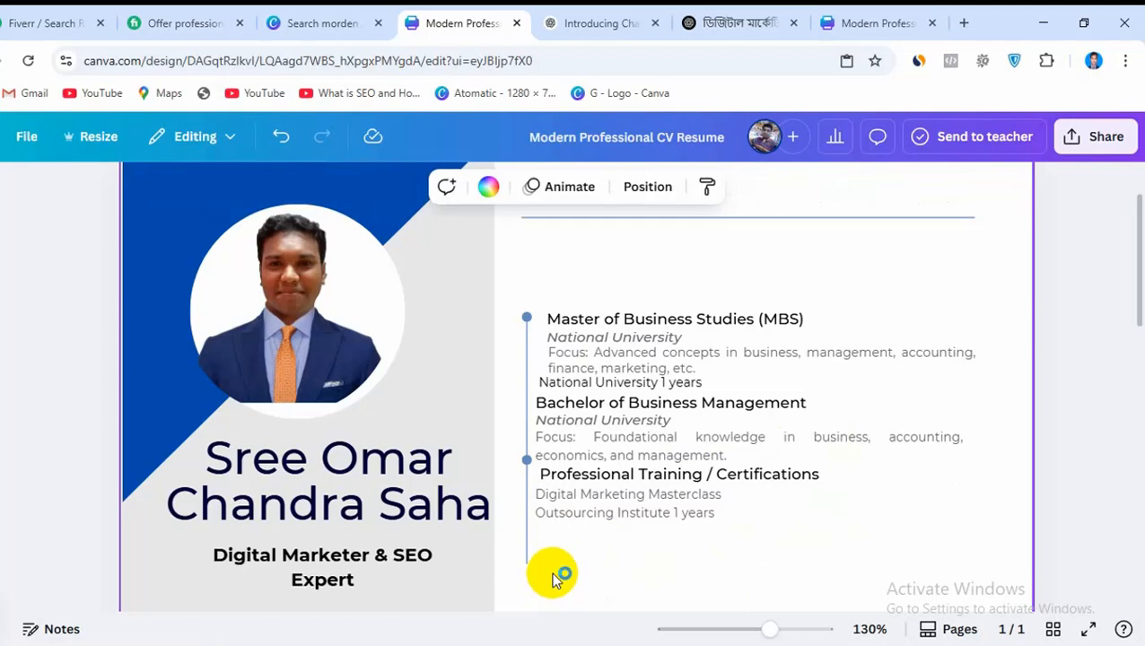
{"action": "scroll", "coordinate": [554, 574], "scroll_direction": "down", "scroll_amount": 5}
{"action": "scroll", "coordinate": [551, 560], "scroll_direction": "up", "scroll_amount": 5}
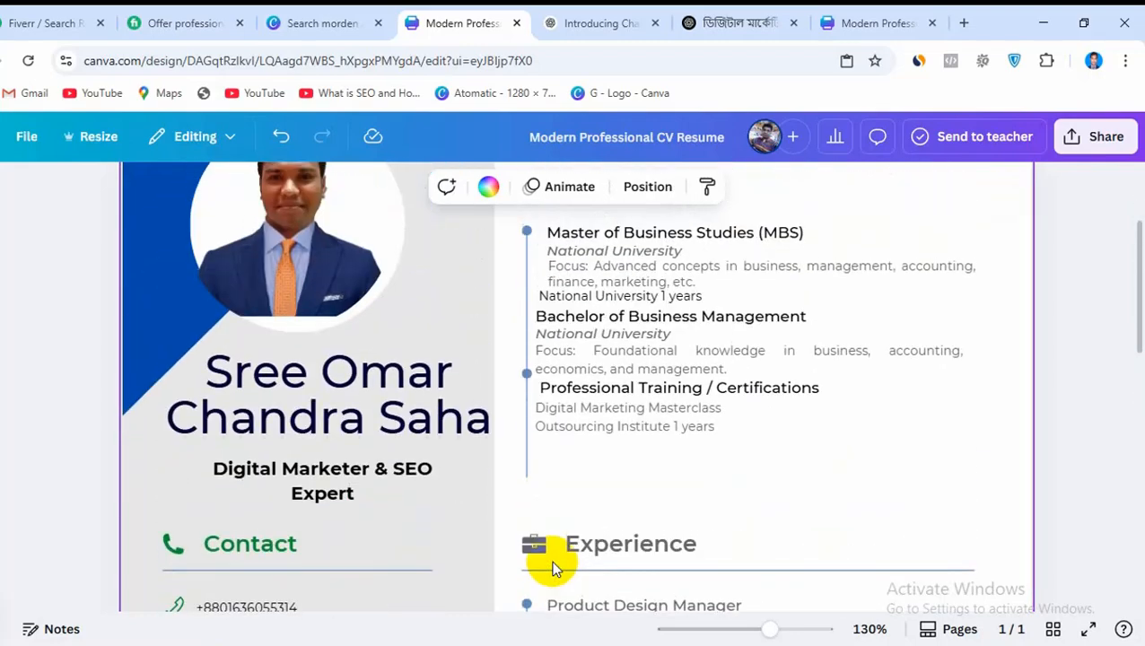
Duplicate the Professional Training / Certifications heading and place the copy beneath the Outsourcing Institute 1 years line
{"action": "left_click", "coordinate": [621, 472]}
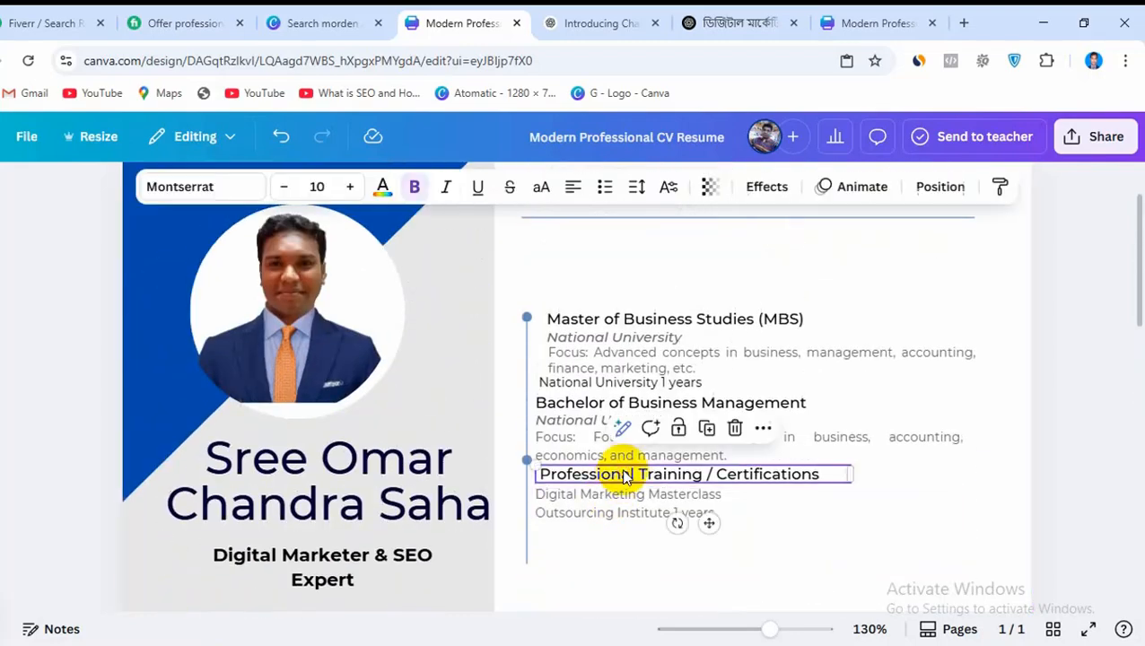
{"action": "left_click", "coordinate": [709, 429]}
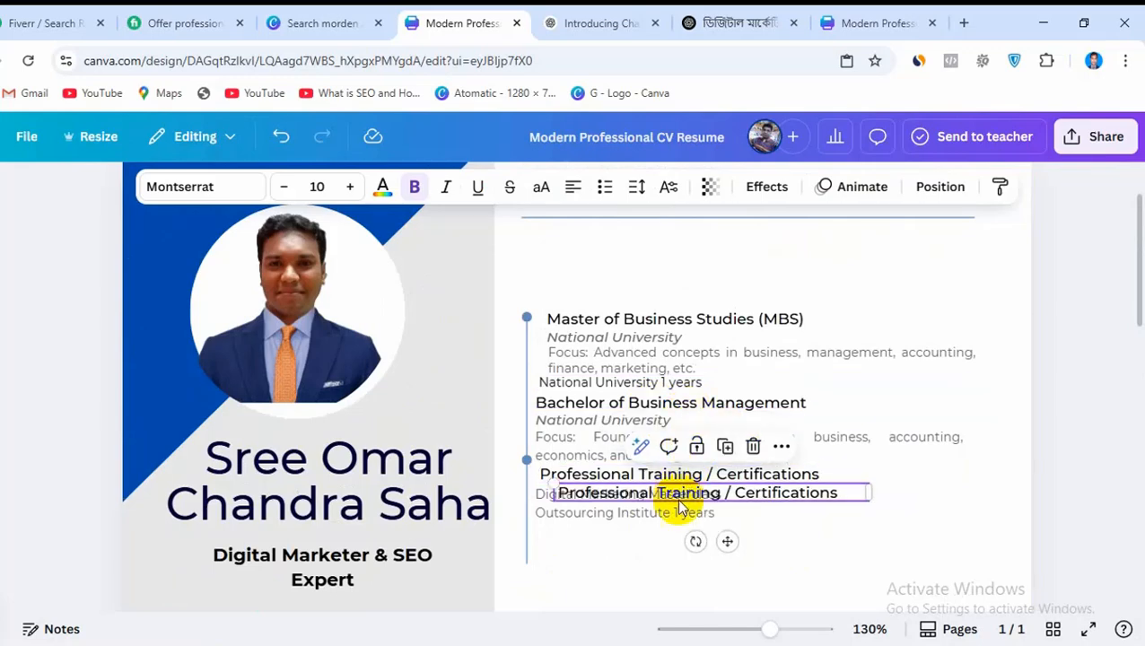
{"action": "left_click_drag", "start_coordinate": [679, 504], "coordinate": [650, 543]}
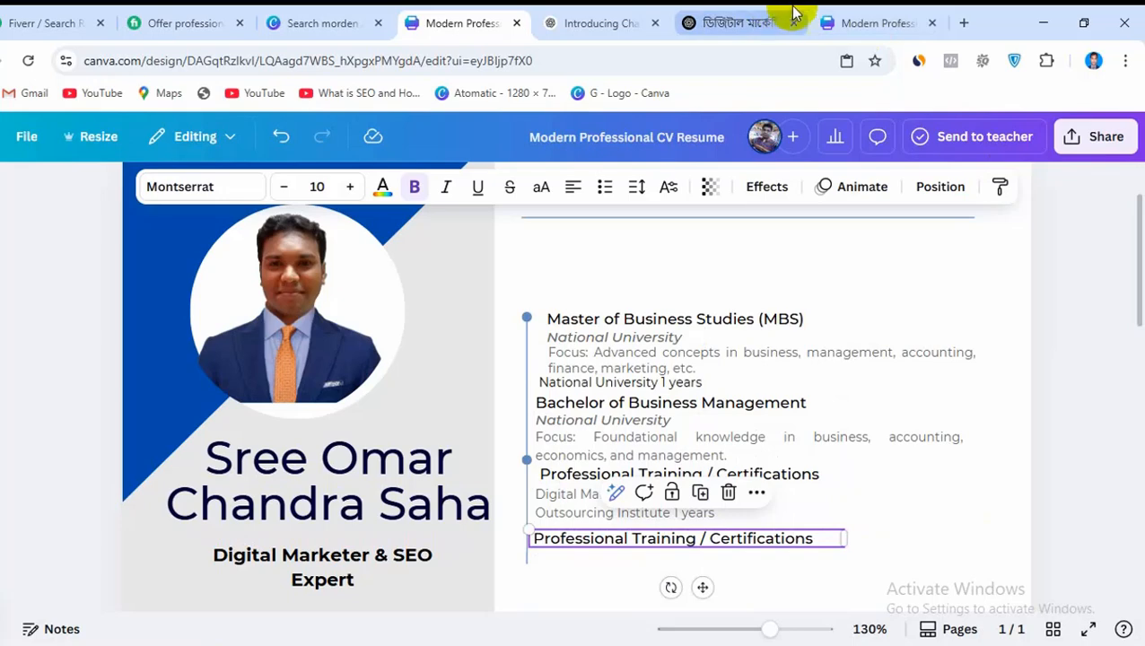
Replace the duplicated heading with Cyber Hygiene- Training Completion Certificate copied from the reference CV, and widen its text box to fit one line
{"action": "left_click", "coordinate": [824, 21]}
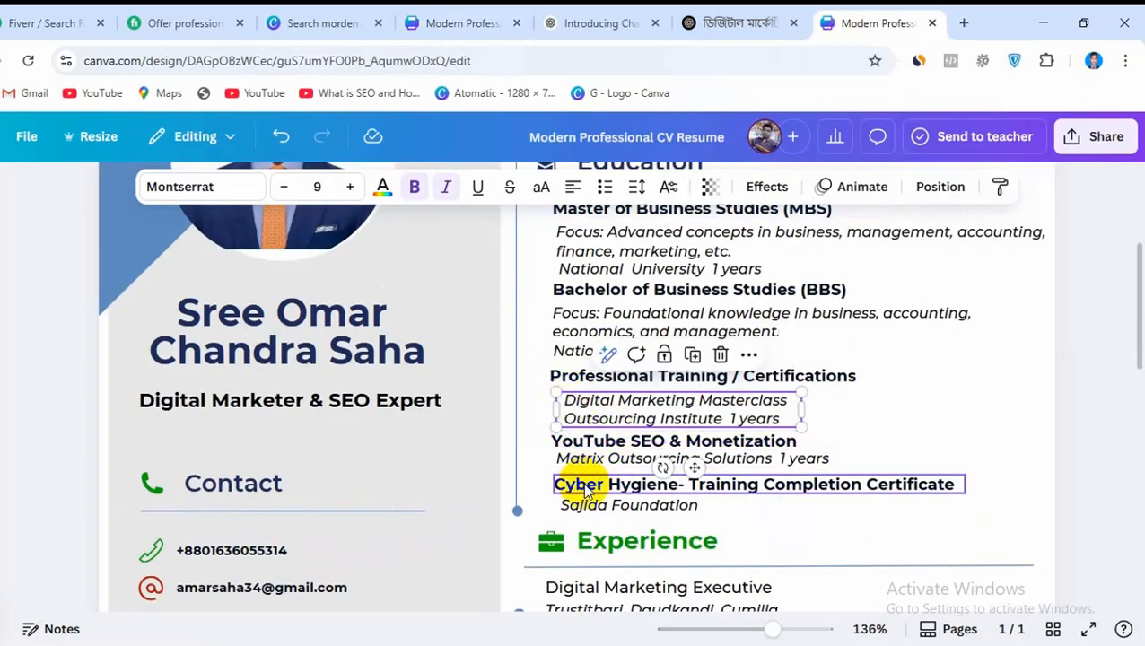
{"action": "left_click", "coordinate": [584, 489]}
{"action": "double_click", "coordinate": [599, 485]}
{"action": "key", "text": "ctrl+a"}
{"action": "key", "text": "ctrl+c"}
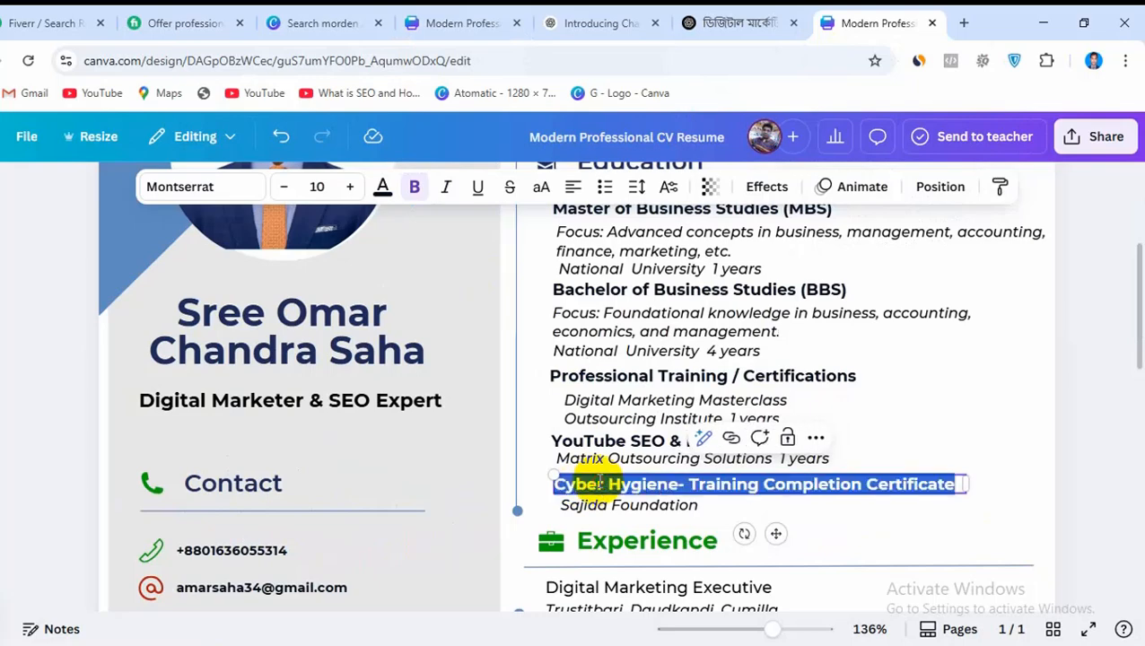
{"action": "left_click", "coordinate": [484, 22]}
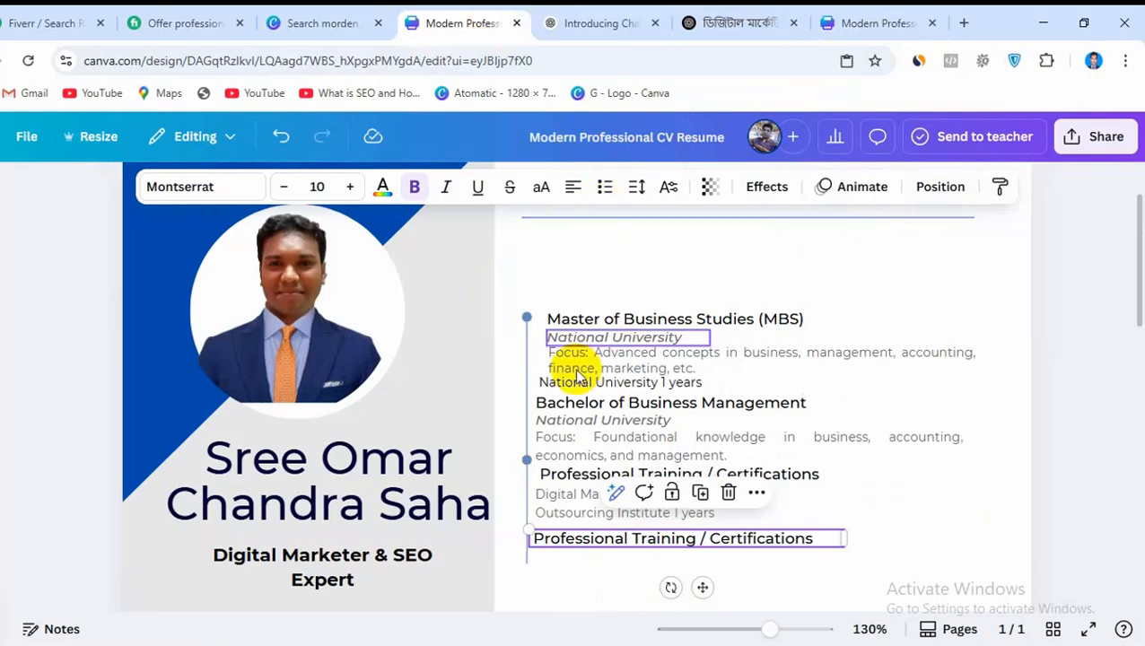
{"action": "triple_click", "coordinate": [598, 544]}
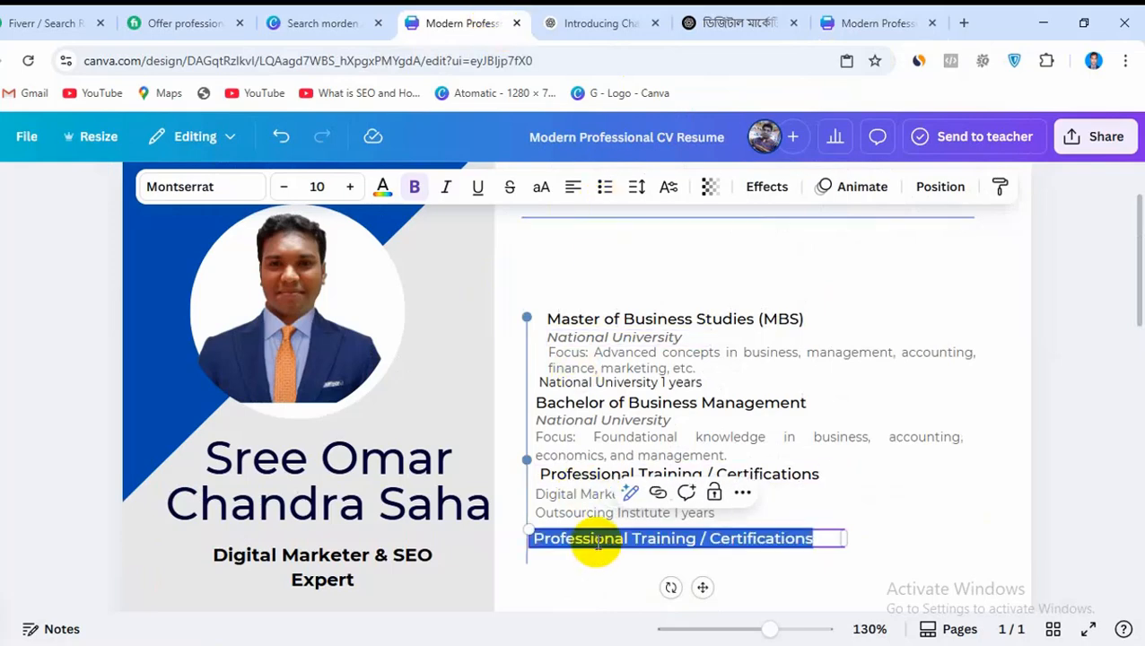
{"action": "key", "text": "ctrl+v"}
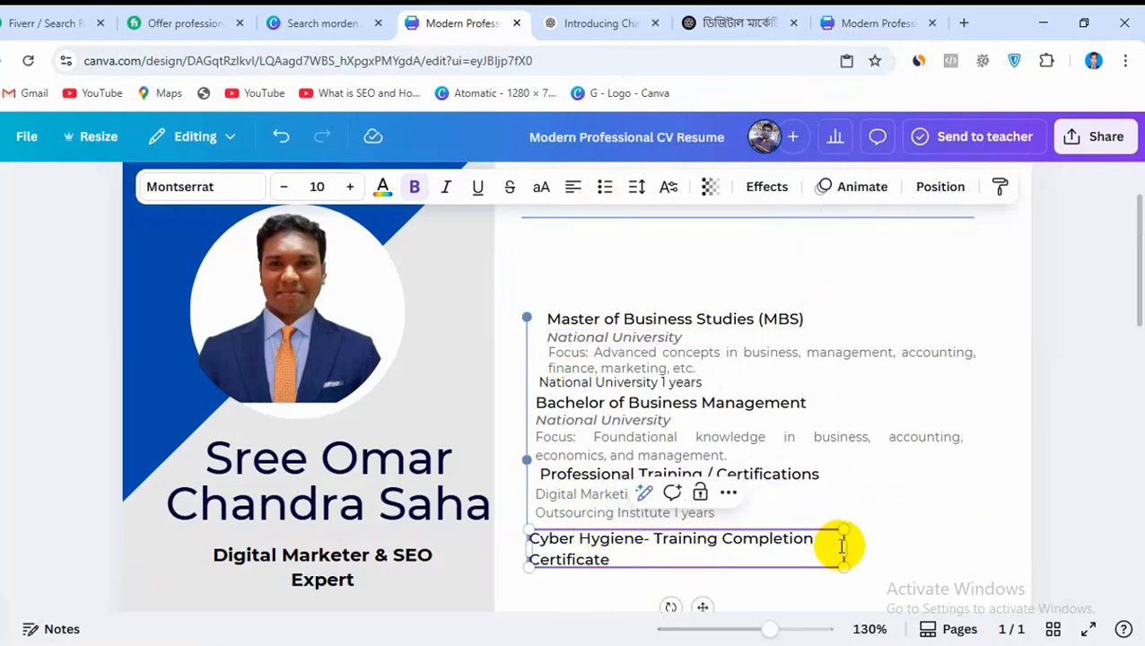
{"action": "left_click_drag", "start_coordinate": [846, 554], "coordinate": [934, 540]}
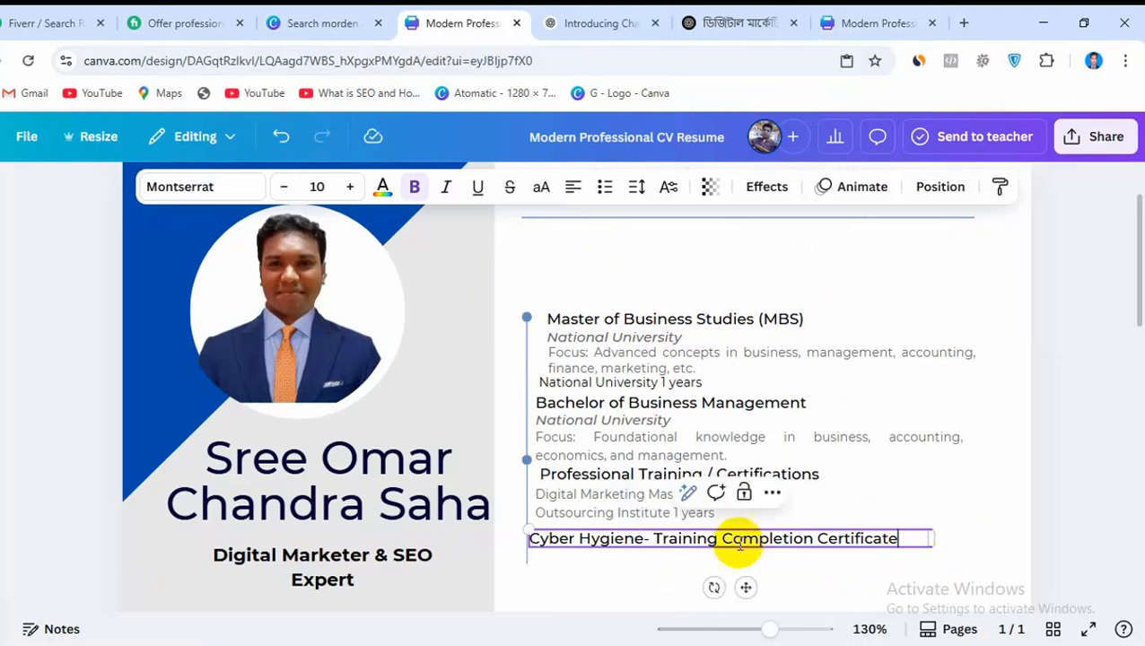
Duplicate the Digital Marketing Masterclass text box and place the copy directly beneath the Cyber Hygiene heading
{"action": "left_click", "coordinate": [630, 509]}
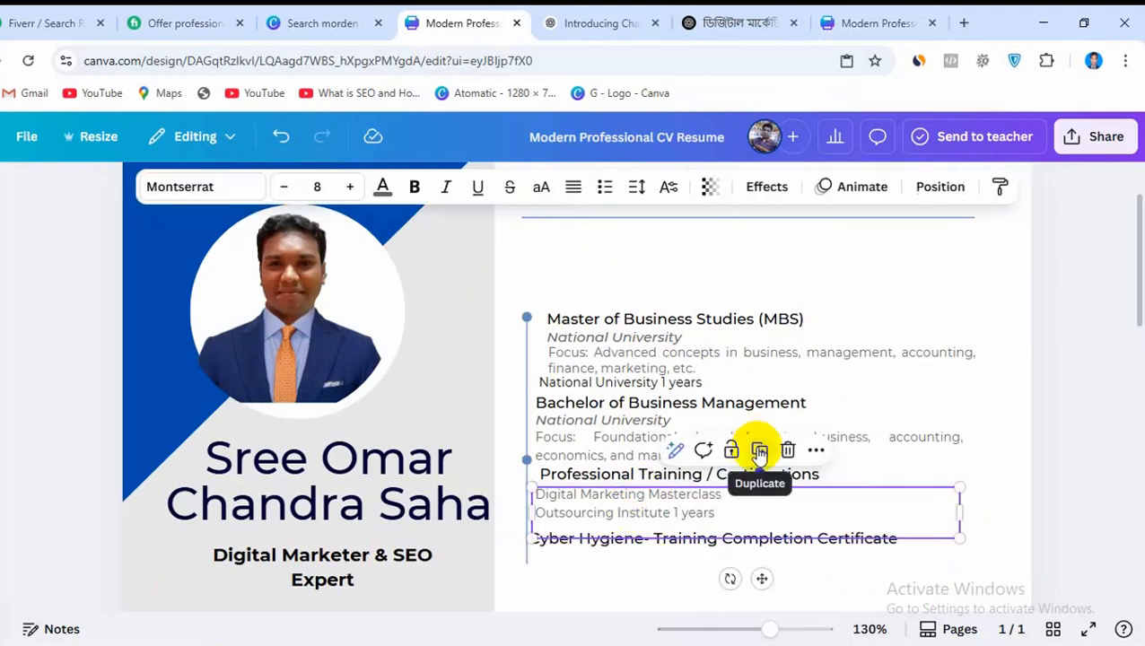
{"action": "left_click", "coordinate": [759, 450]}
{"action": "left_click_drag", "start_coordinate": [728, 522], "coordinate": [716, 565]}
Try to copy the Sajida Foundation line from the reference CV
{"action": "left_click", "coordinate": [741, 18]}
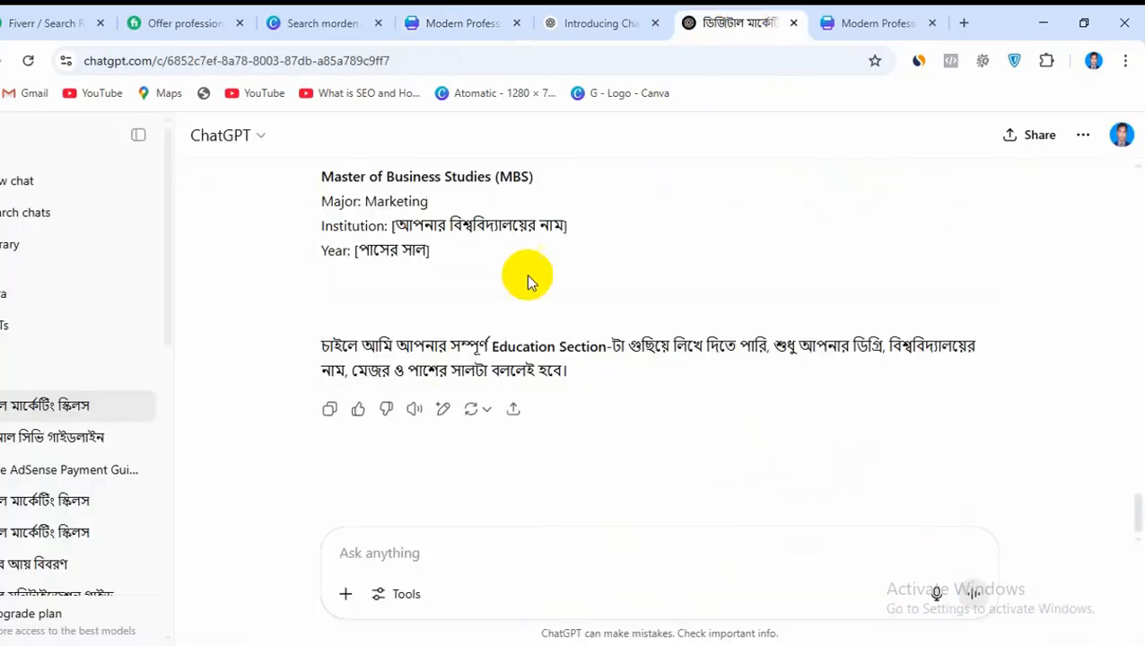
{"action": "left_click", "coordinate": [821, 20]}
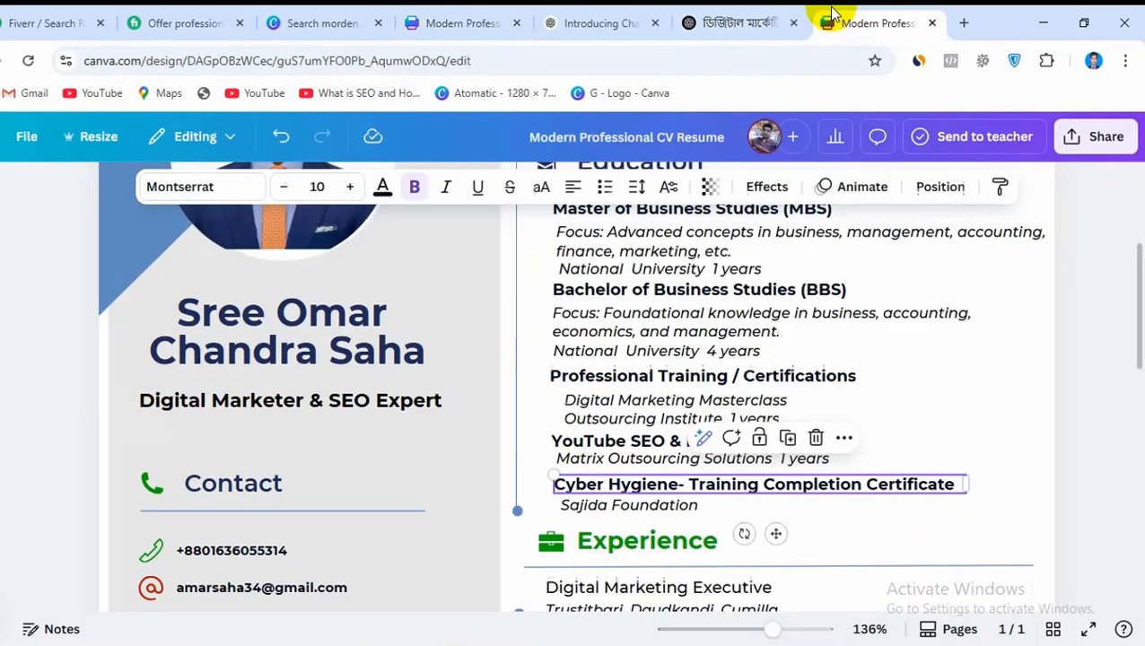
{"action": "left_click", "coordinate": [633, 508]}
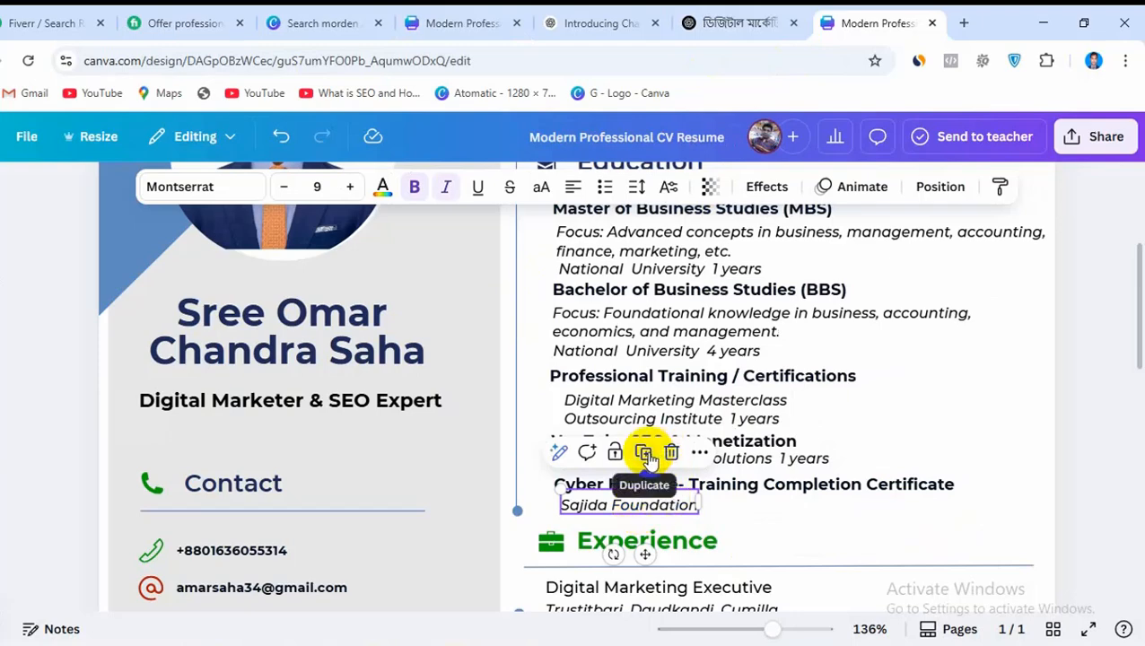
{"action": "double_click", "coordinate": [644, 507]}
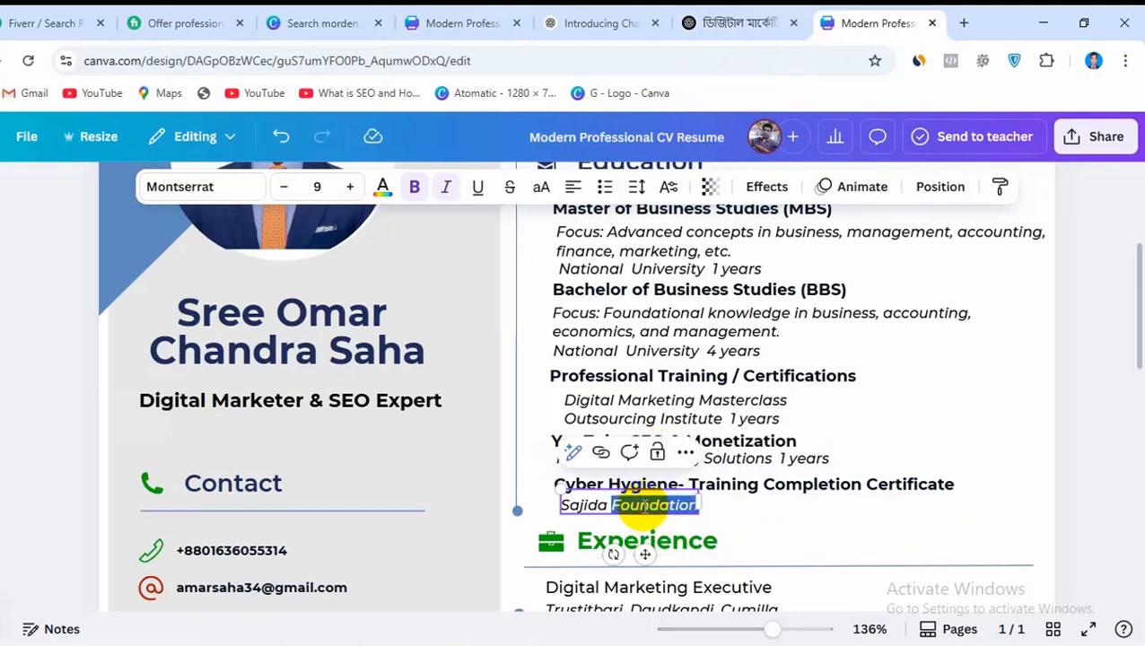
{"action": "key", "text": "ctrl+v"}
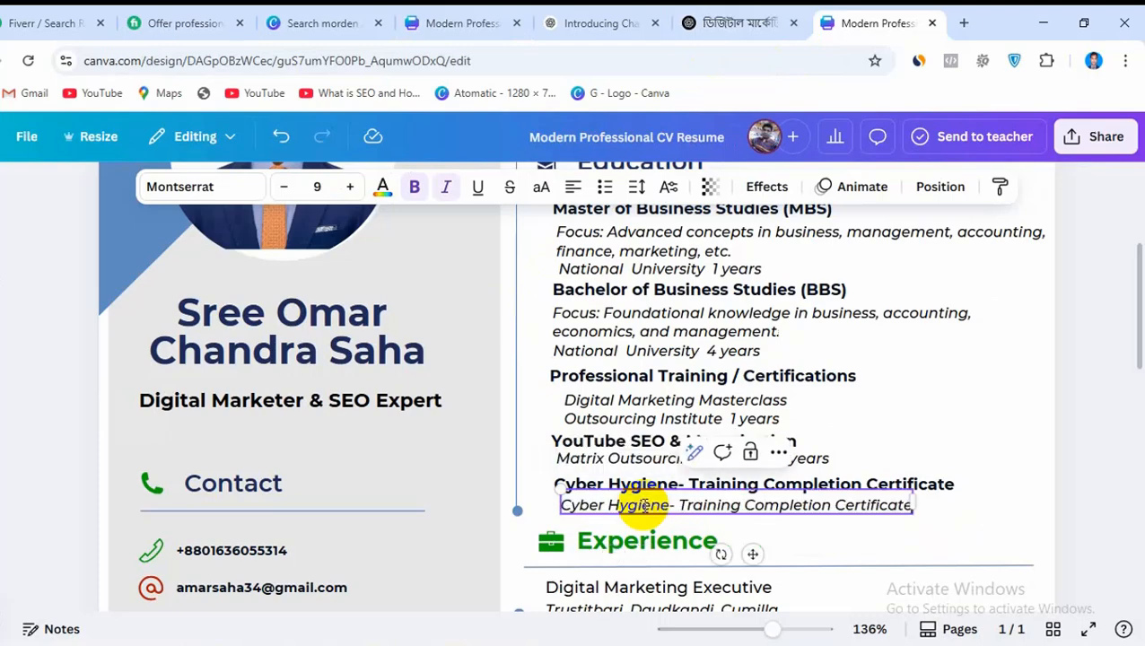
In the CV being edited, replace the duplicated two lines beneath the Cyber Hygiene heading with the clipboard text
{"action": "left_click", "coordinate": [404, 13]}
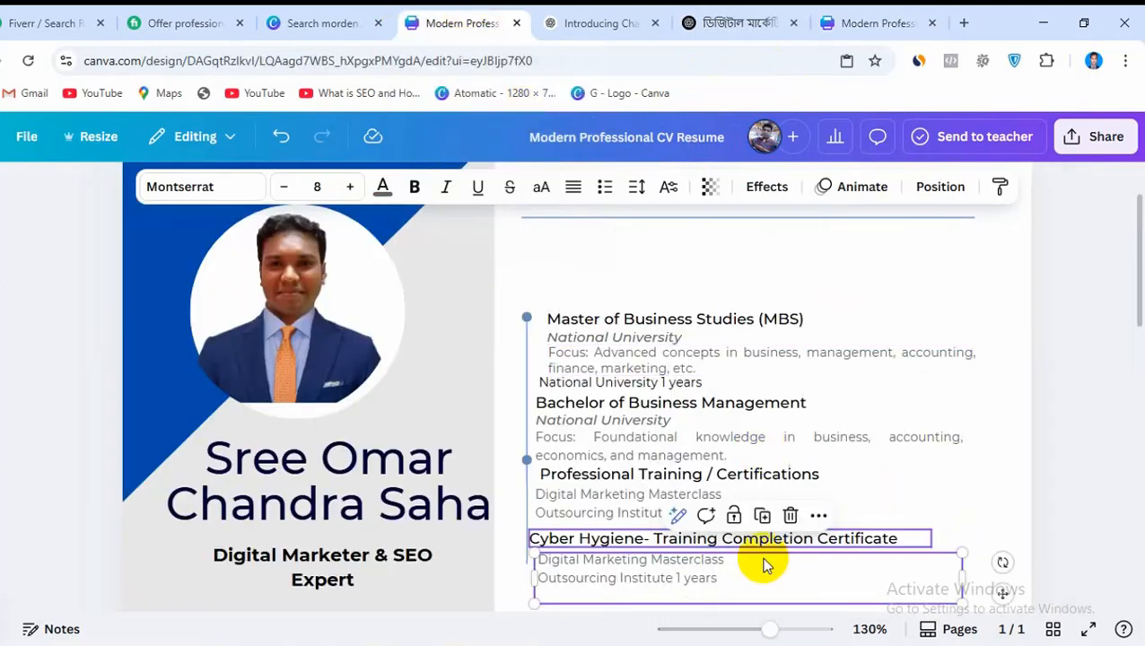
{"action": "triple_click", "coordinate": [679, 576]}
{"action": "triple_click", "coordinate": [679, 576]}
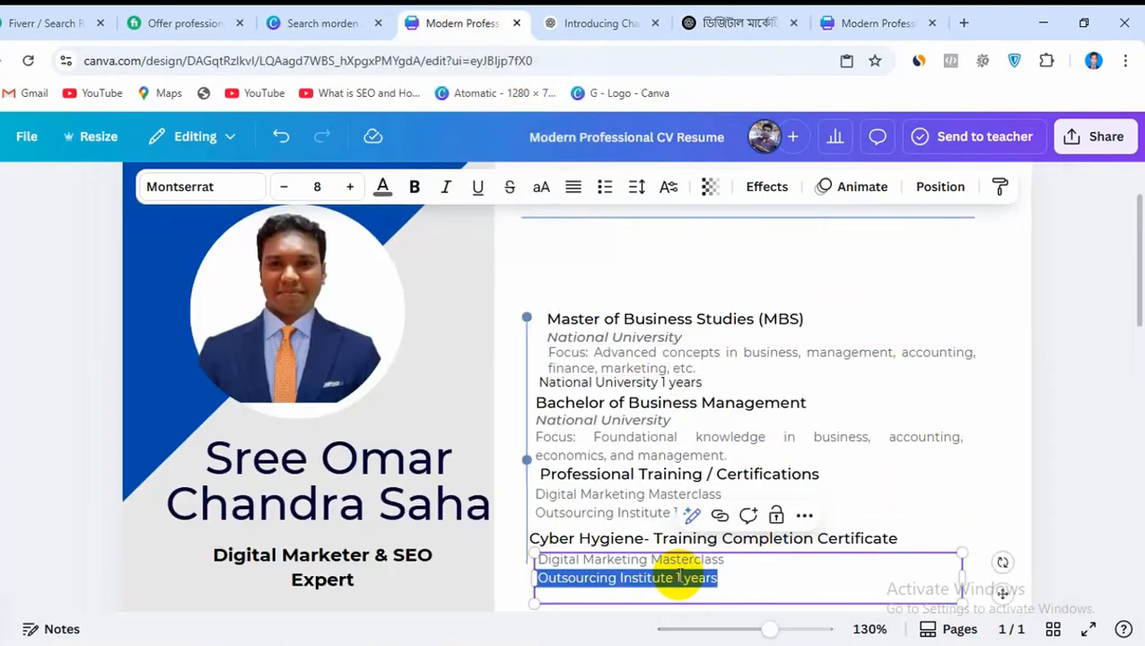
{"action": "left_click", "coordinate": [727, 581]}
{"action": "left_click_drag", "start_coordinate": [725, 580], "coordinate": [527, 566]}
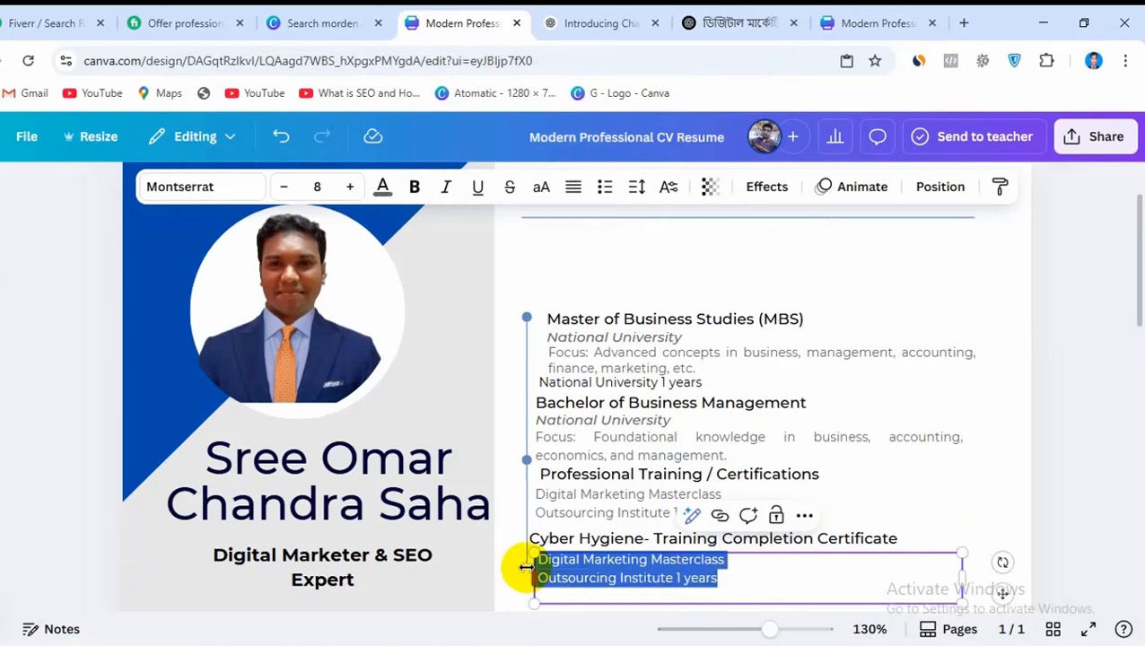
{"action": "key", "text": "ctrl+v"}
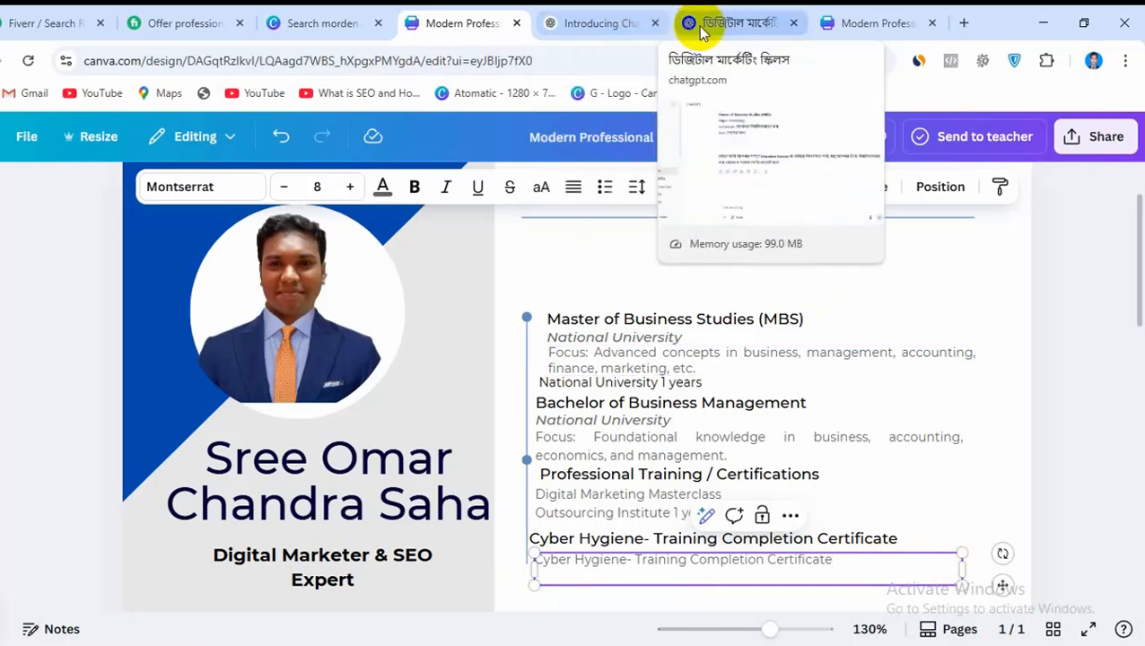
In the reference CV, undo the accidental paste over Sajida Foundation, copy that line as text, and return to the CV being edited
{"action": "left_click", "coordinate": [879, 22]}
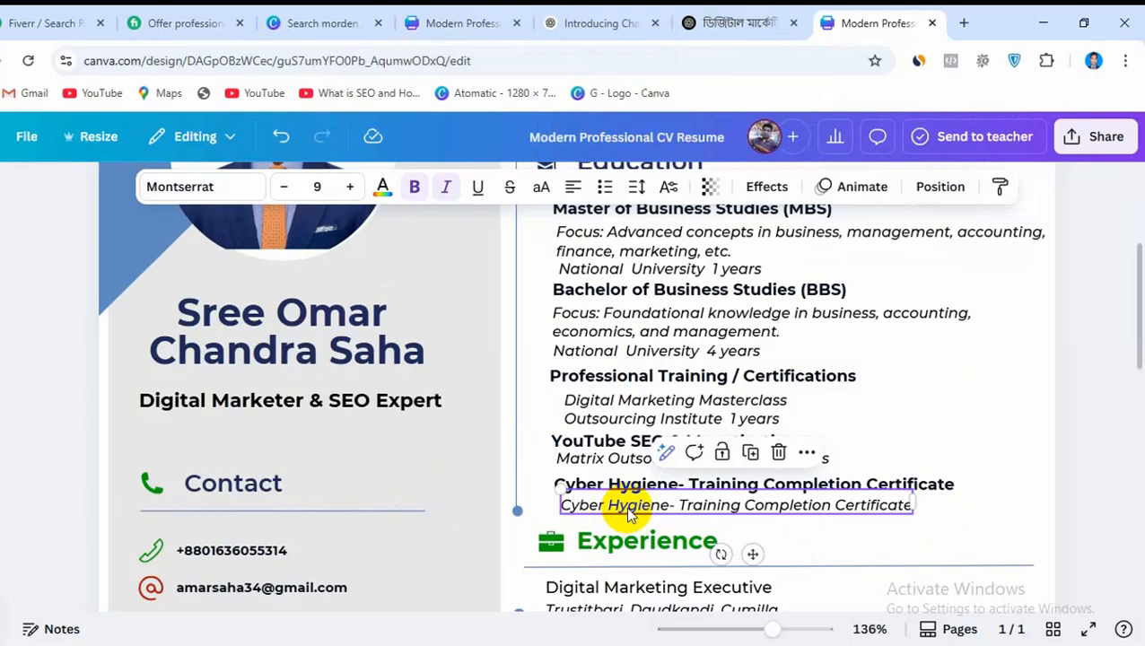
{"action": "key", "text": "ctrl+z"}
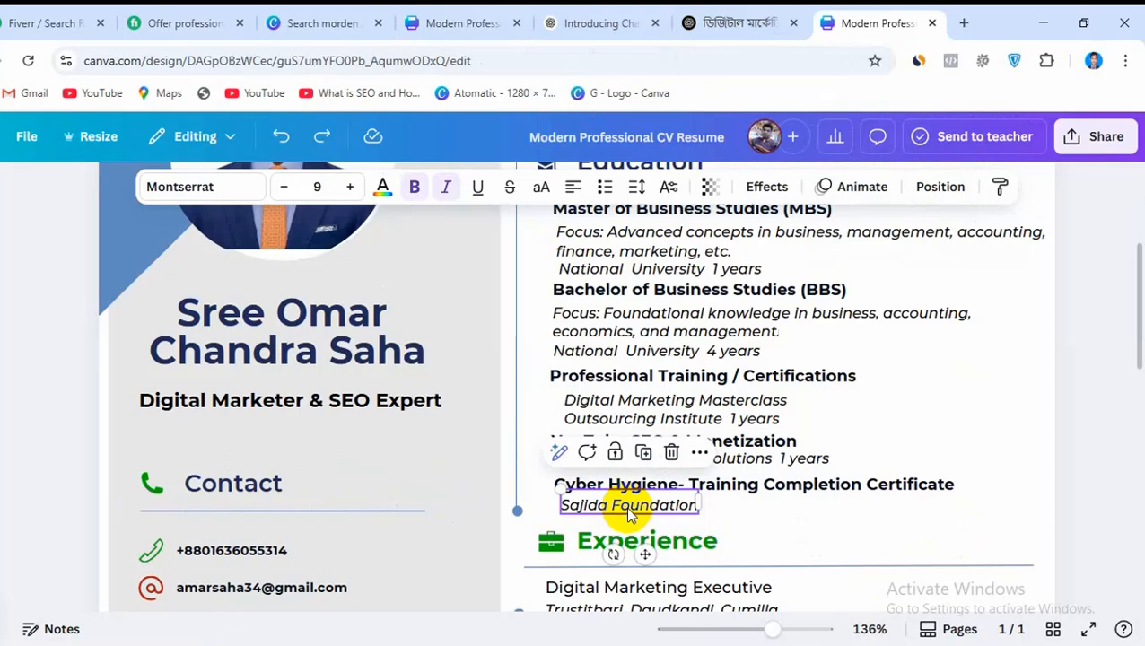
{"action": "double_click", "coordinate": [625, 506]}
{"action": "right_click", "coordinate": [628, 507]}
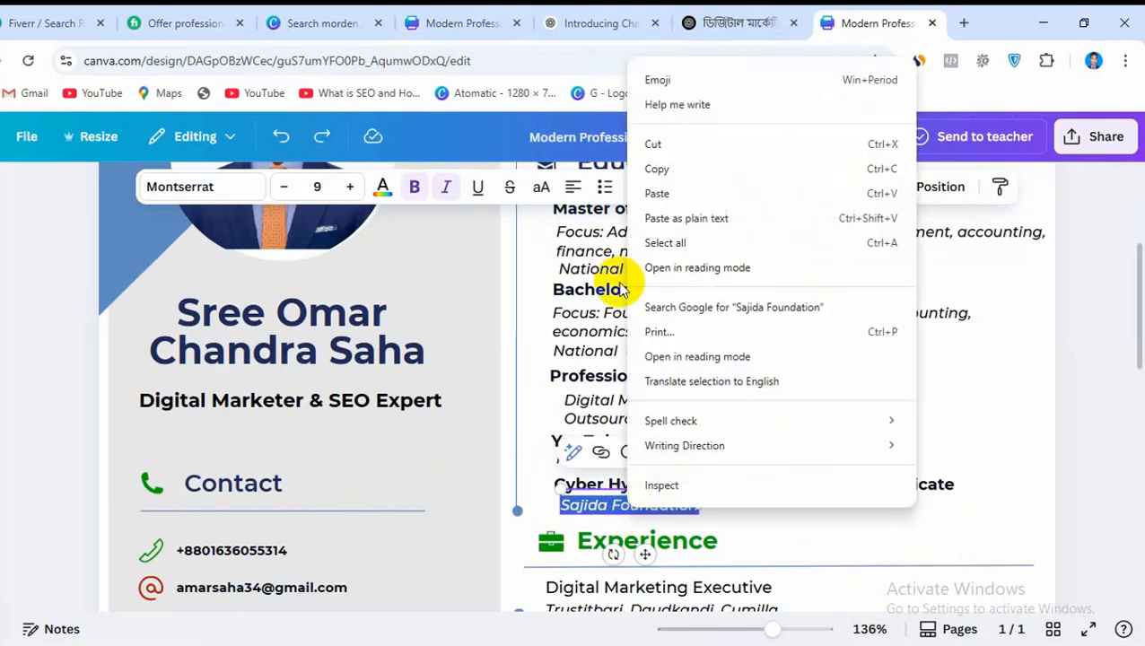
{"action": "left_click", "coordinate": [659, 168]}
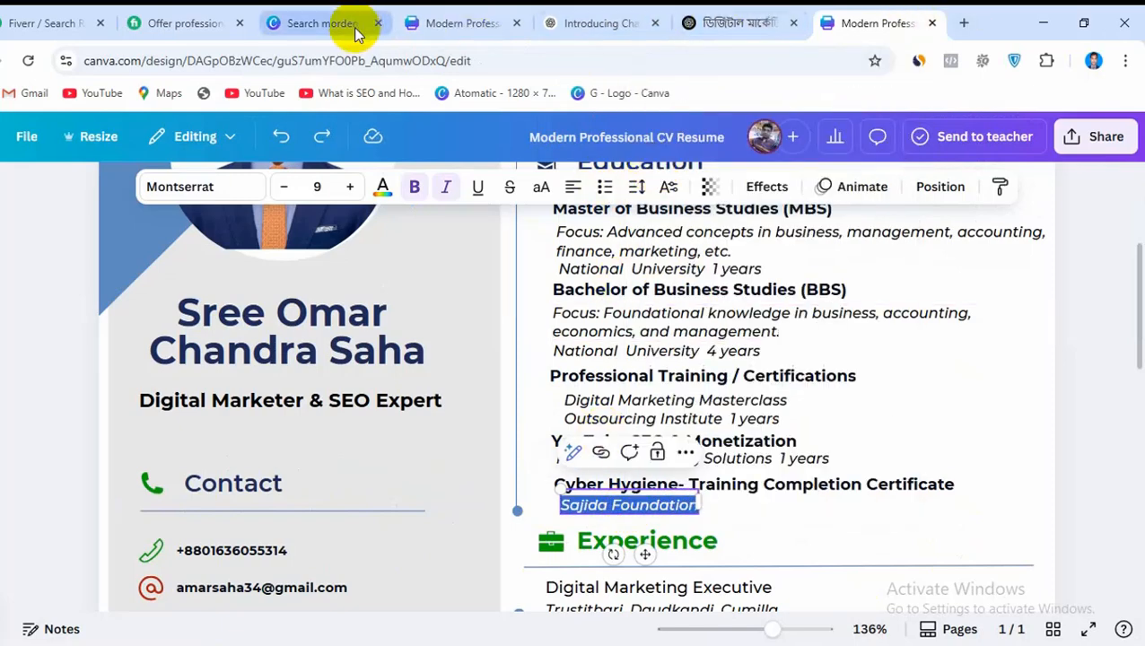
{"action": "left_click", "coordinate": [402, 15]}
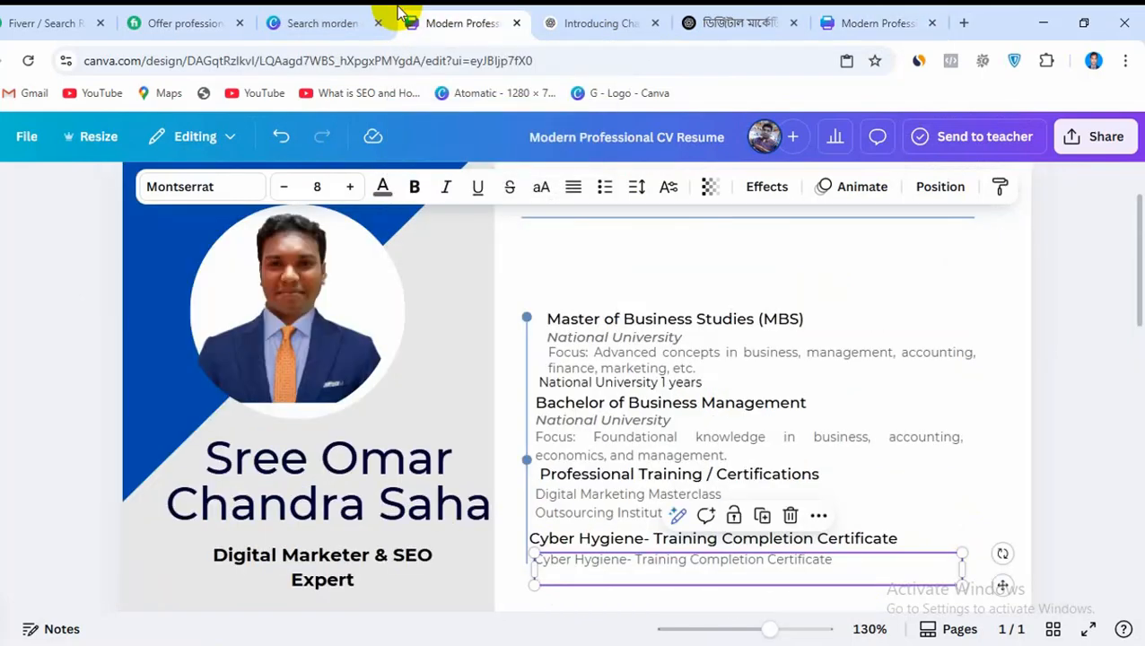
Replace the small text beneath the Cyber Hygiene heading with the copied Sajida Foundation line and deselect it
{"action": "double_click", "coordinate": [611, 560]}
{"action": "triple_click", "coordinate": [613, 560]}
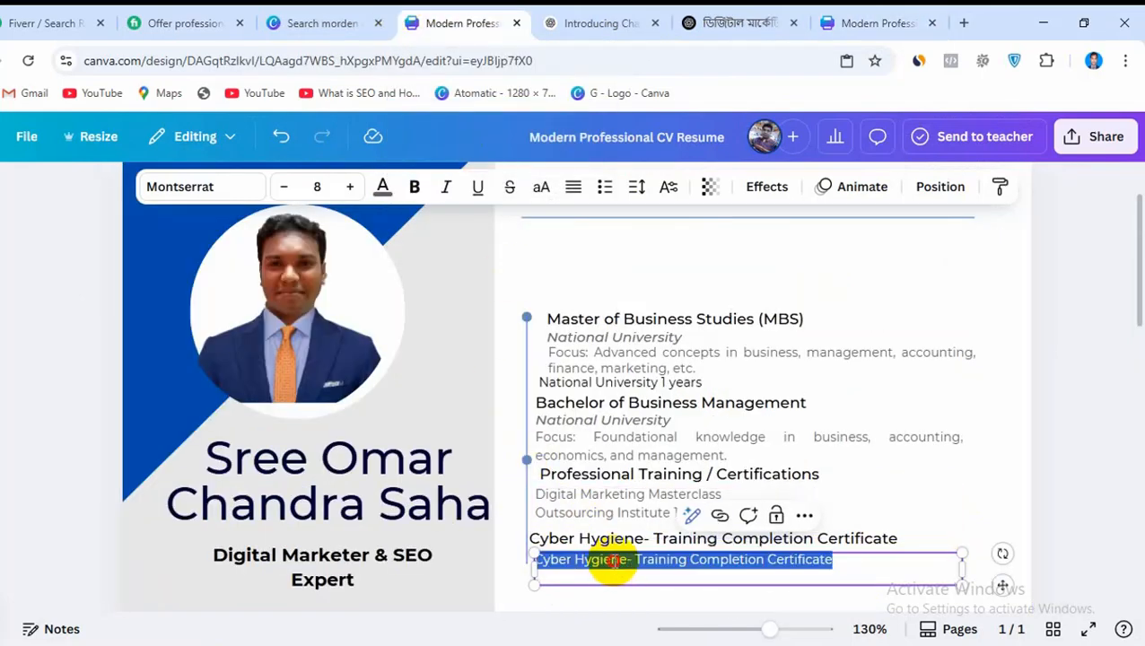
{"action": "key", "text": "ctrl+v"}
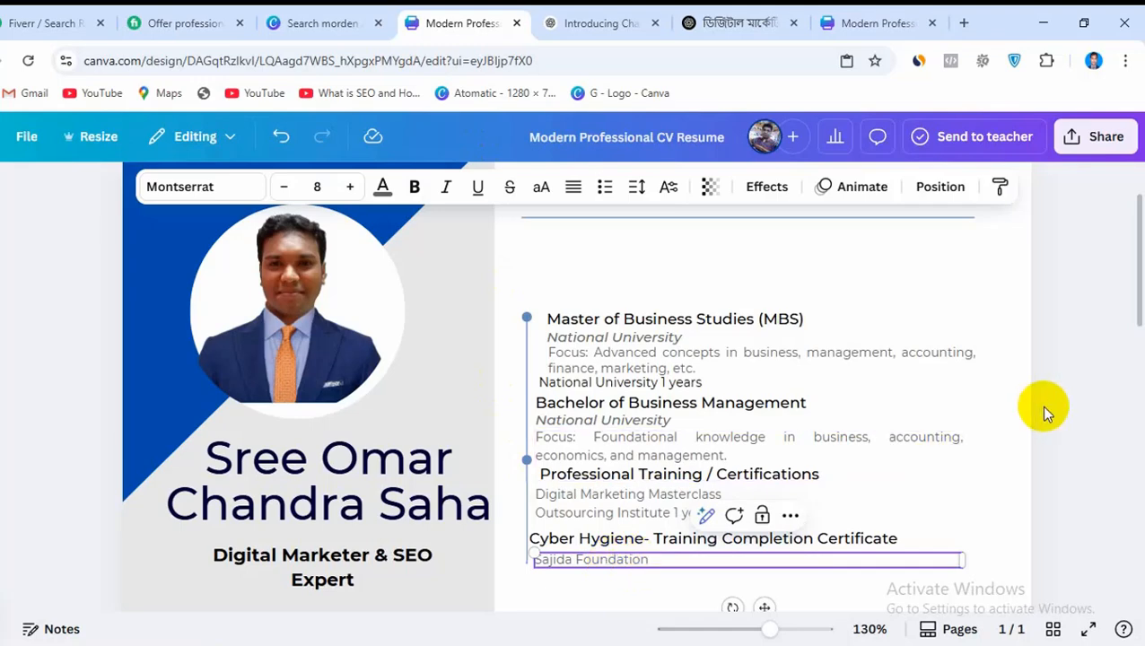
{"action": "left_click", "coordinate": [958, 476]}
{"action": "left_click", "coordinate": [882, 266]}
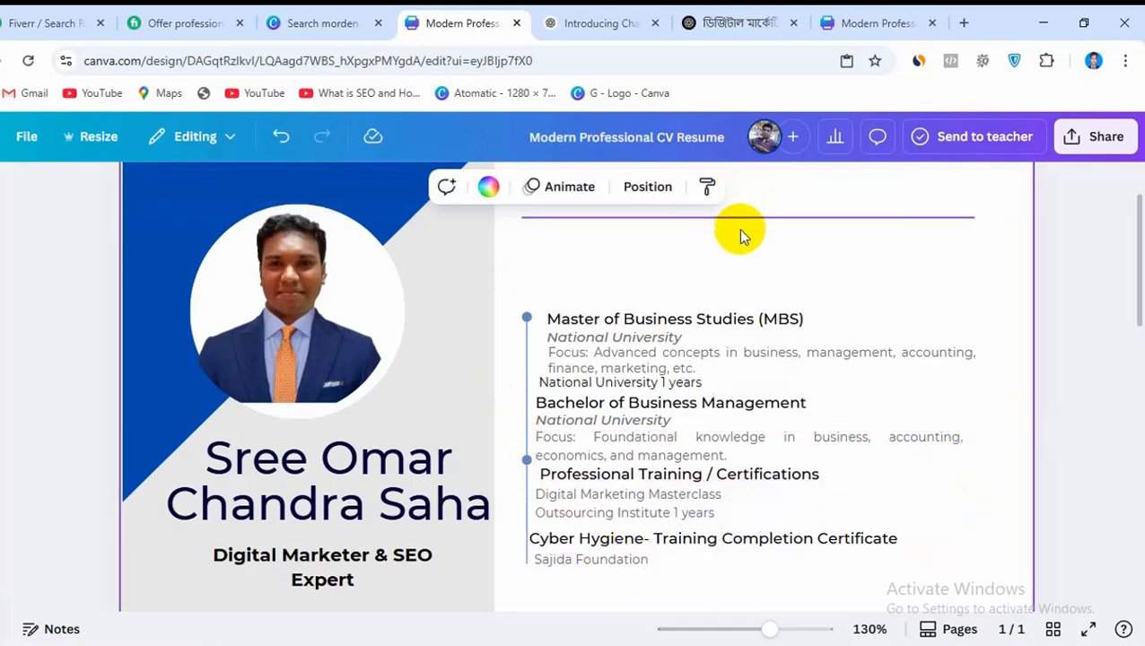
Move the master's title, university and focus text up beneath the Education heading, and delete the separate National University 1 years line
{"action": "scroll", "coordinate": [745, 251], "scroll_direction": "up", "scroll_amount": 2}
{"action": "left_click_drag", "start_coordinate": [601, 407], "coordinate": [582, 332]}
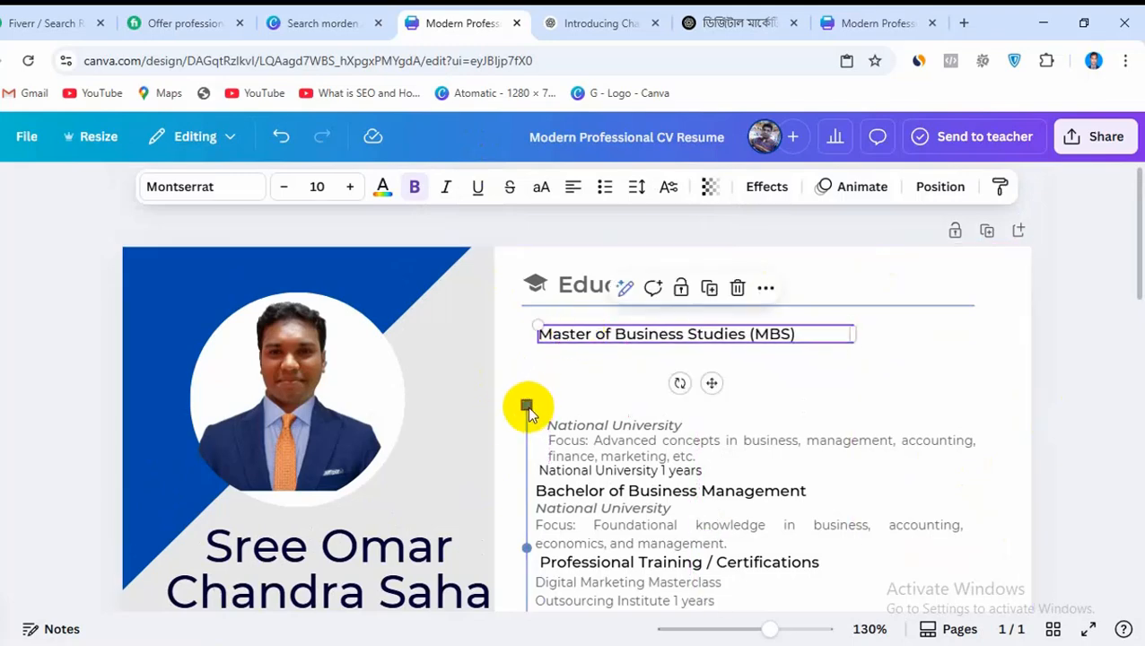
{"action": "left_click_drag", "start_coordinate": [592, 435], "coordinate": [583, 356]}
{"action": "left_click_drag", "start_coordinate": [636, 446], "coordinate": [626, 368]}
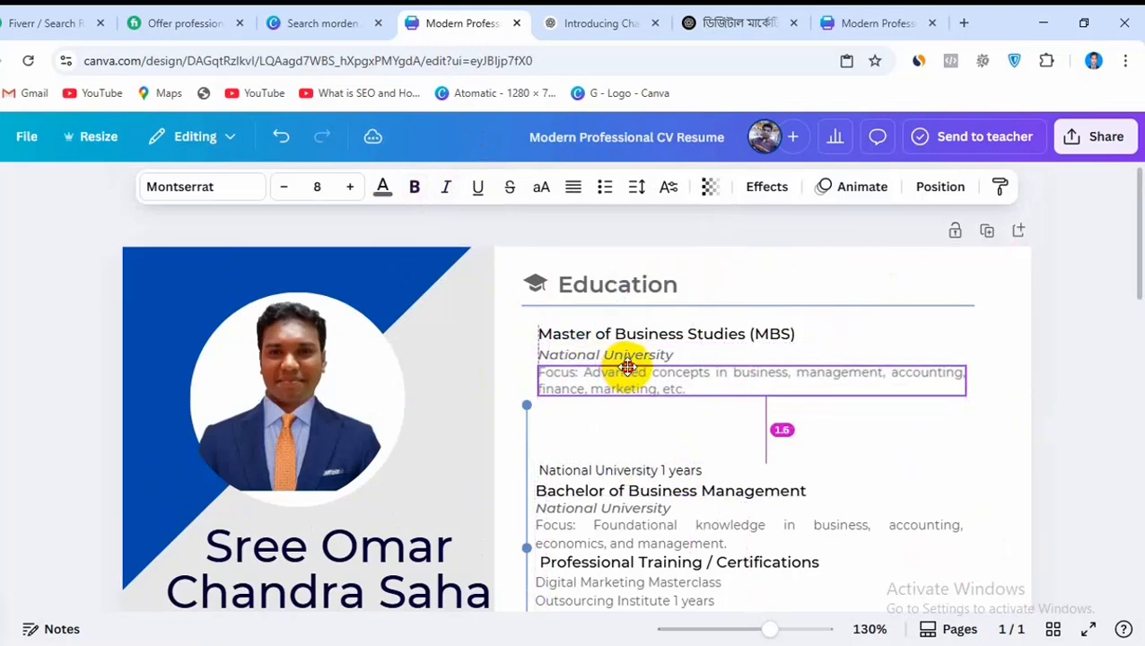
{"action": "left_click_drag", "start_coordinate": [613, 468], "coordinate": [637, 444]}
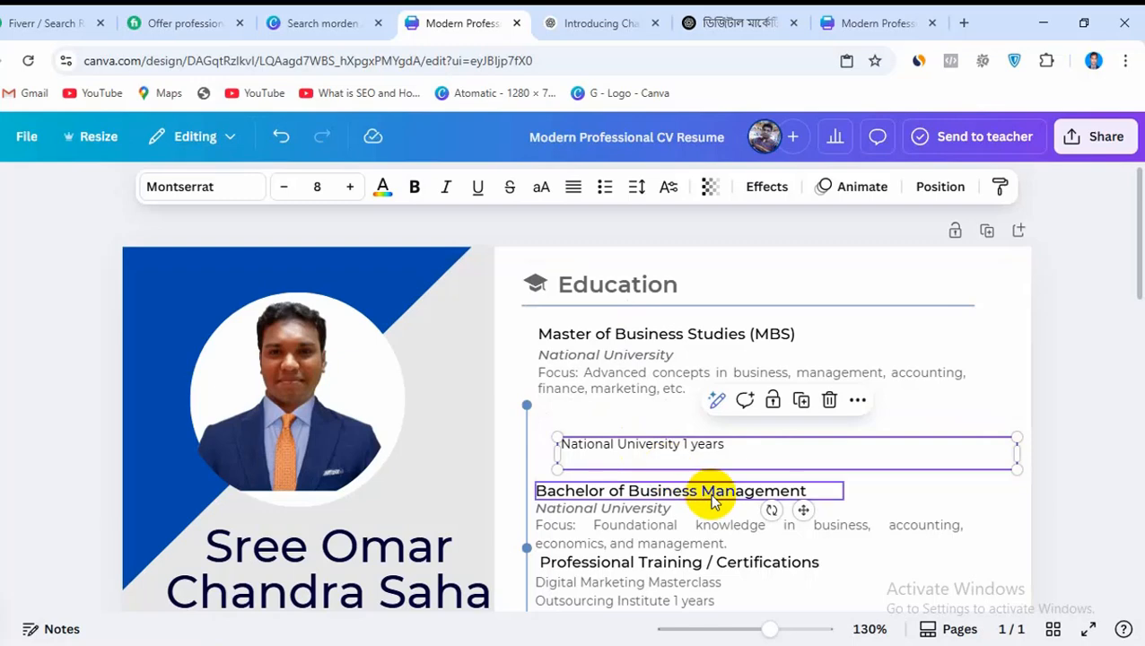
{"action": "left_click", "coordinate": [829, 400]}
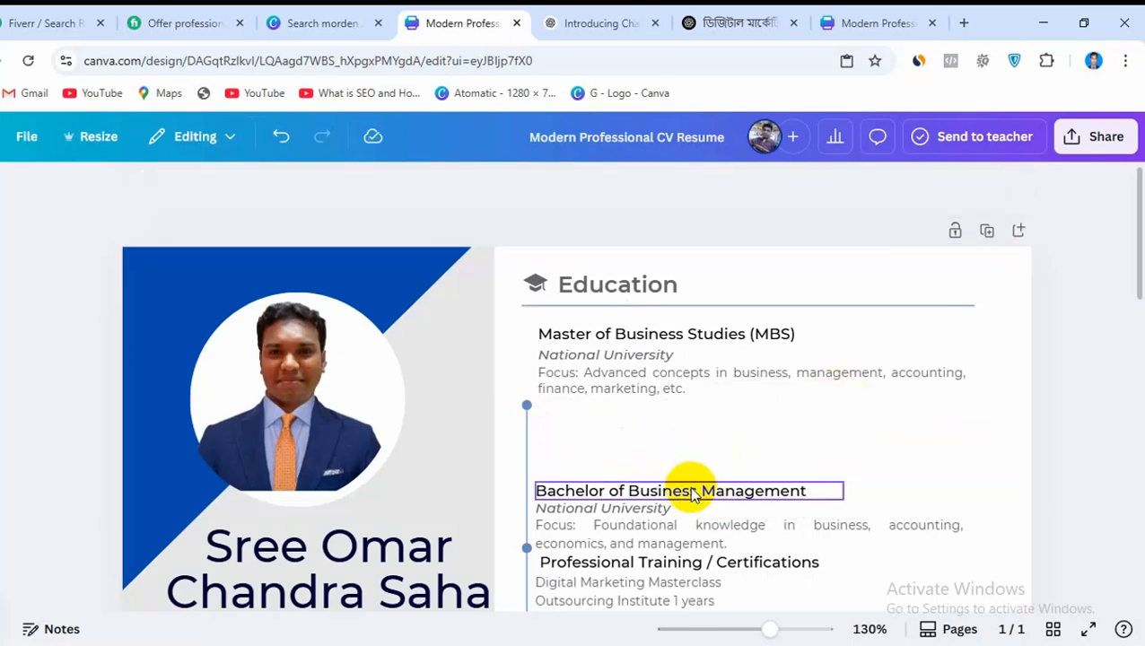
Move the Bachelor of Business Management title, its university line and its focus text up directly beneath the master's entry
{"action": "left_click_drag", "start_coordinate": [692, 495], "coordinate": [689, 408]}
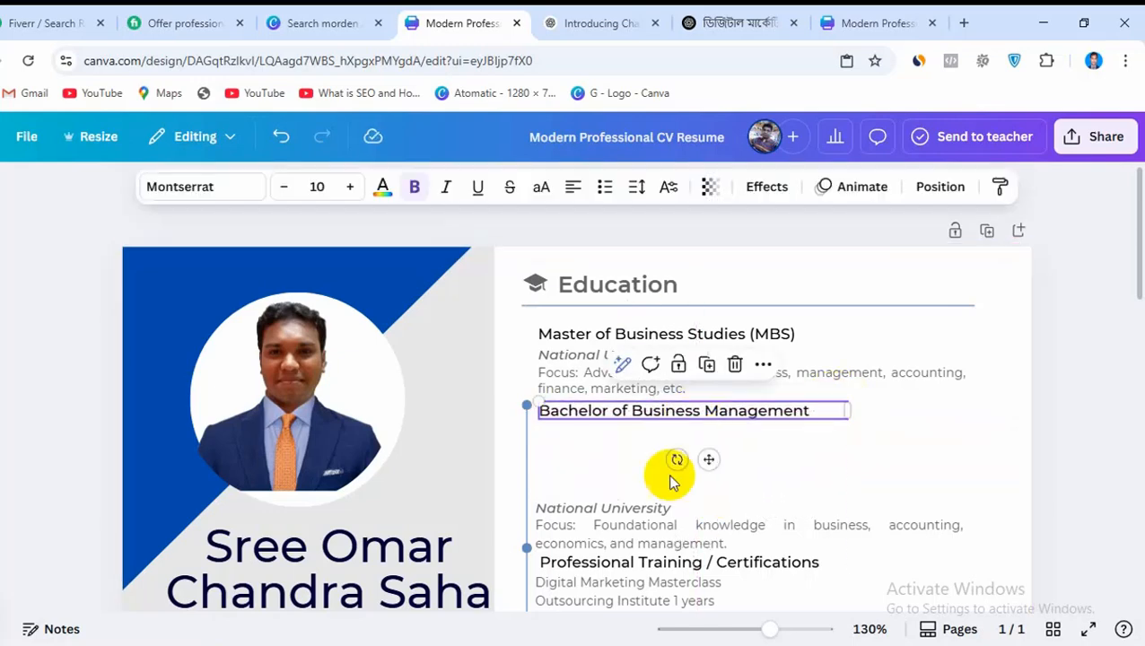
{"action": "left_click", "coordinate": [646, 506]}
{"action": "left_click_drag", "start_coordinate": [654, 505], "coordinate": [660, 434]}
{"action": "left_click_drag", "start_coordinate": [659, 538], "coordinate": [665, 459]}
{"action": "left_click_drag", "start_coordinate": [670, 459], "coordinate": [669, 460]}
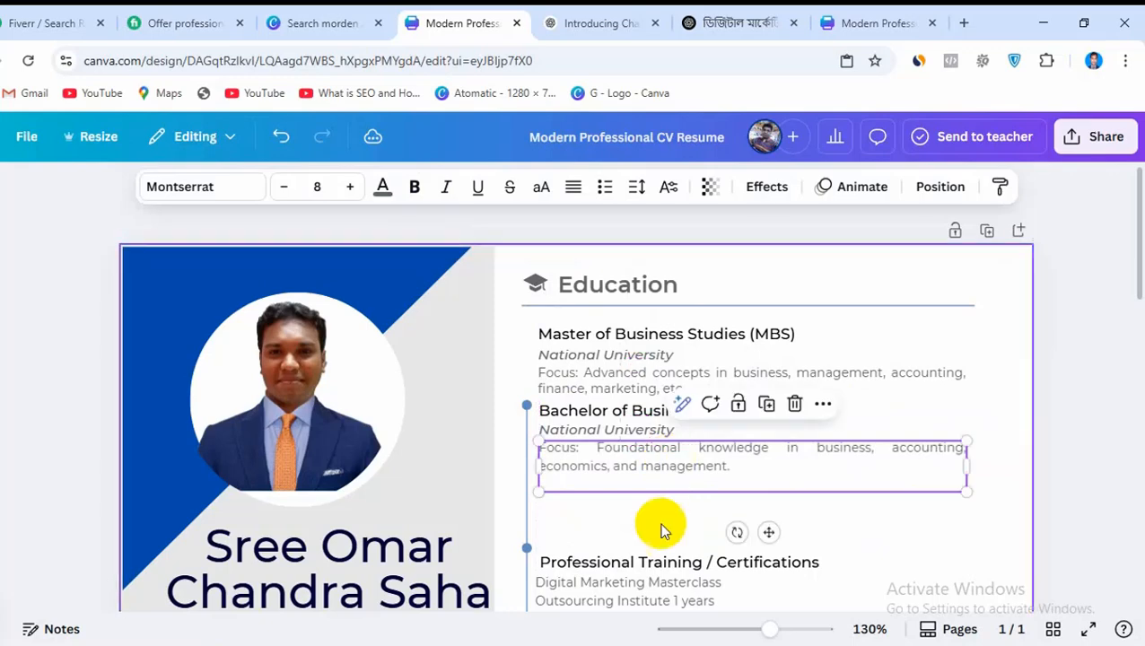
Move the Professional Training / Certifications title and its Digital Marketing Masterclass text up directly beneath the bachelor's entry
{"action": "left_click", "coordinate": [659, 561]}
{"action": "left_click_drag", "start_coordinate": [659, 561], "coordinate": [656, 494]}
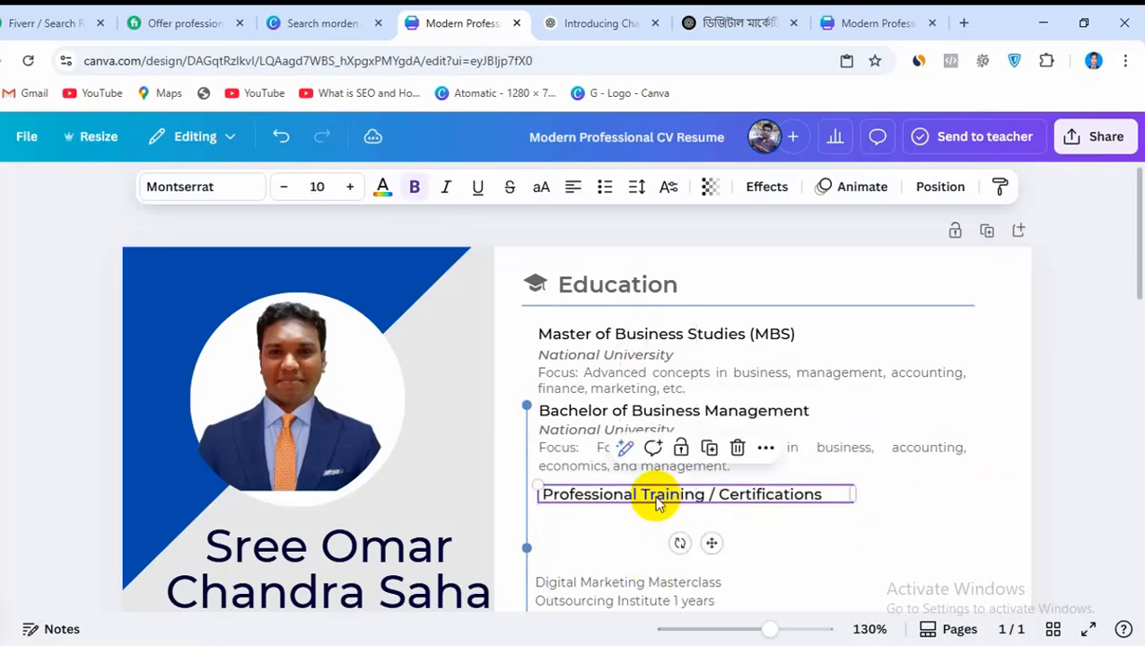
{"action": "left_click_drag", "start_coordinate": [646, 585], "coordinate": [654, 520]}
Move the Cyber Hygiene certificate title and its Sajida Foundation line up beneath the Outsourcing Institute text, and deselect them
{"action": "scroll", "coordinate": [795, 455], "scroll_direction": "down", "scroll_amount": 2}
{"action": "left_click_drag", "start_coordinate": [682, 464], "coordinate": [688, 386]}
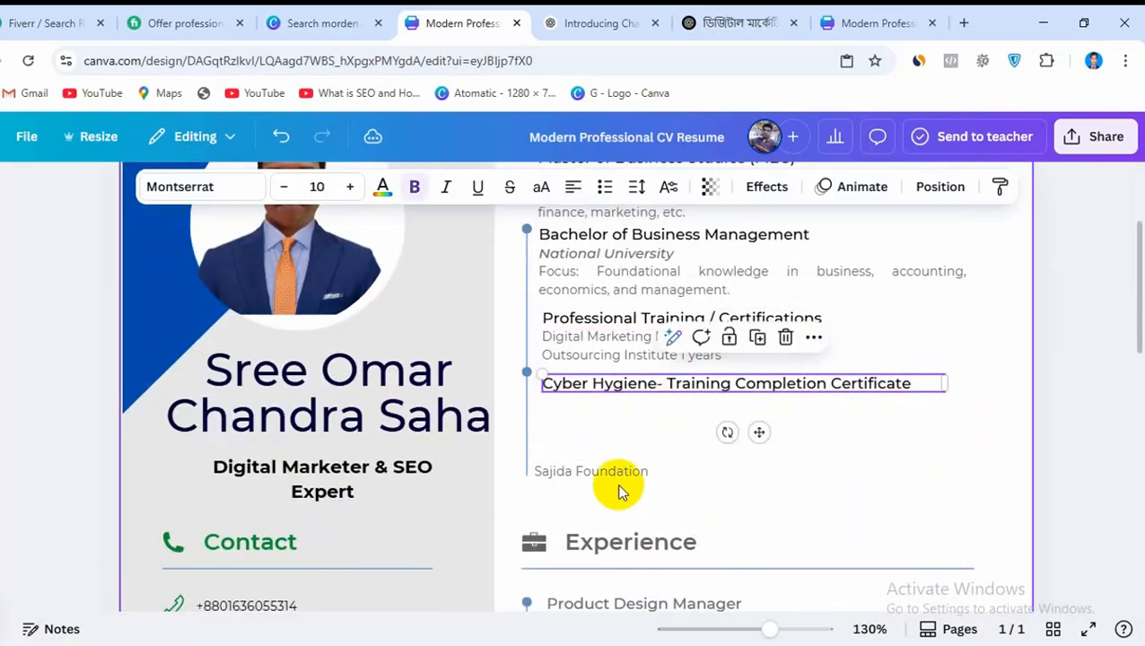
{"action": "left_click_drag", "start_coordinate": [621, 485], "coordinate": [626, 419]}
{"action": "left_click", "coordinate": [756, 514]}
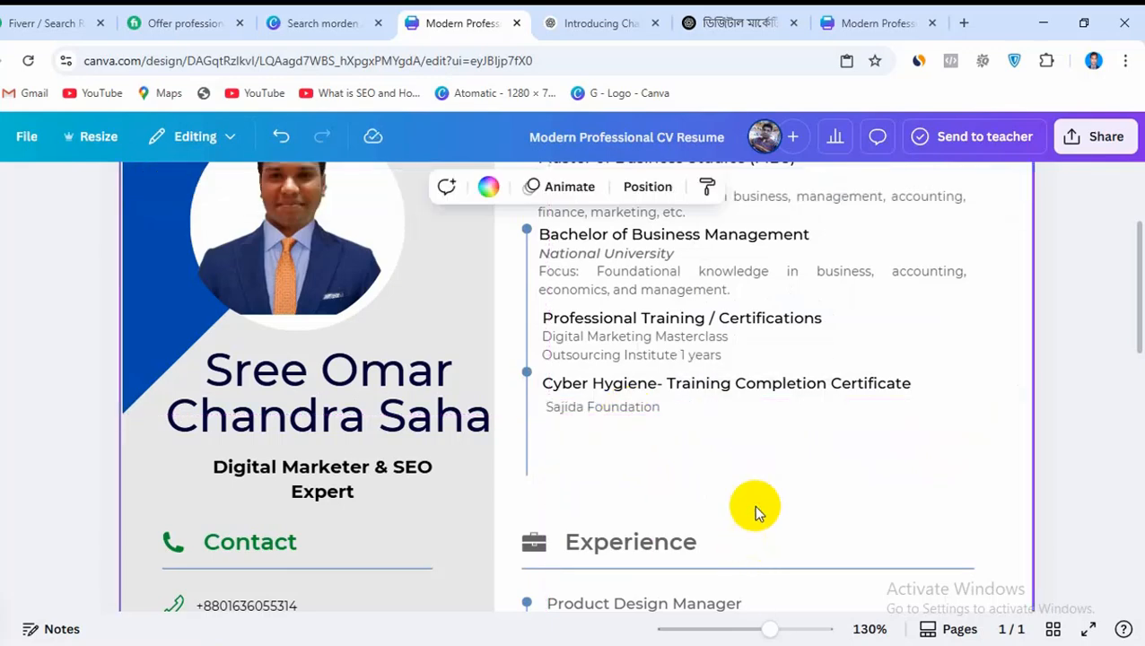
Move the vertical timeline line of the Education section up so it runs alongside the repositioned entries
{"action": "scroll", "coordinate": [746, 511], "scroll_direction": "up", "scroll_amount": 2}
{"action": "scroll", "coordinate": [758, 539], "scroll_direction": "down", "scroll_amount": 5}
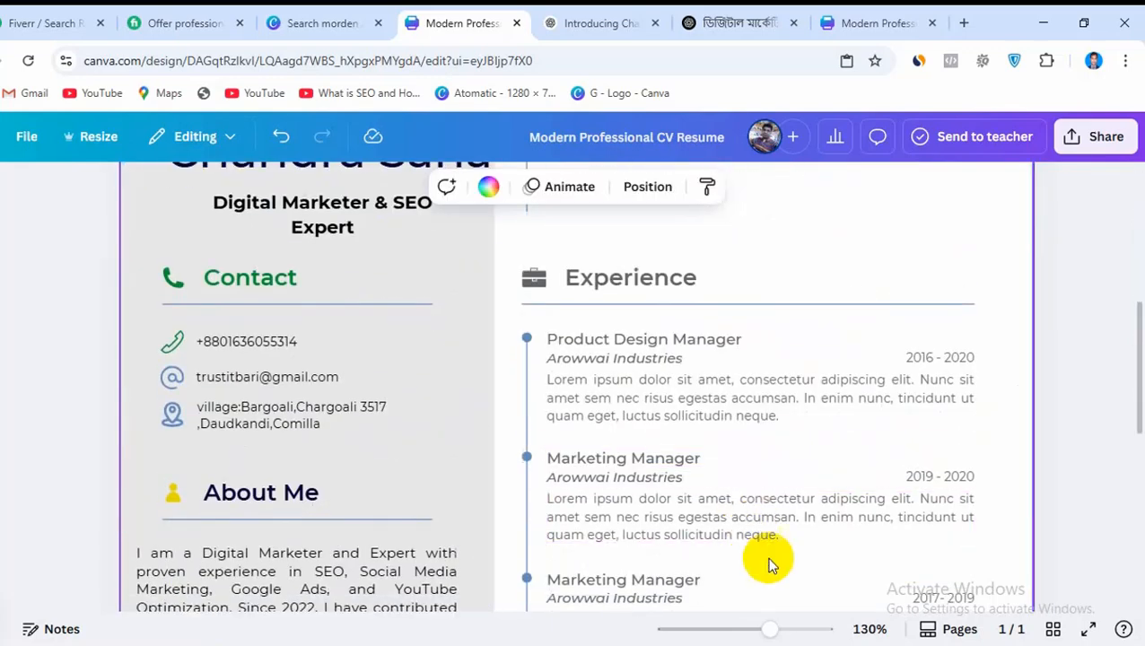
{"action": "scroll", "coordinate": [770, 562], "scroll_direction": "up", "scroll_amount": 1}
{"action": "scroll", "coordinate": [777, 570], "scroll_direction": "up", "scroll_amount": 3}
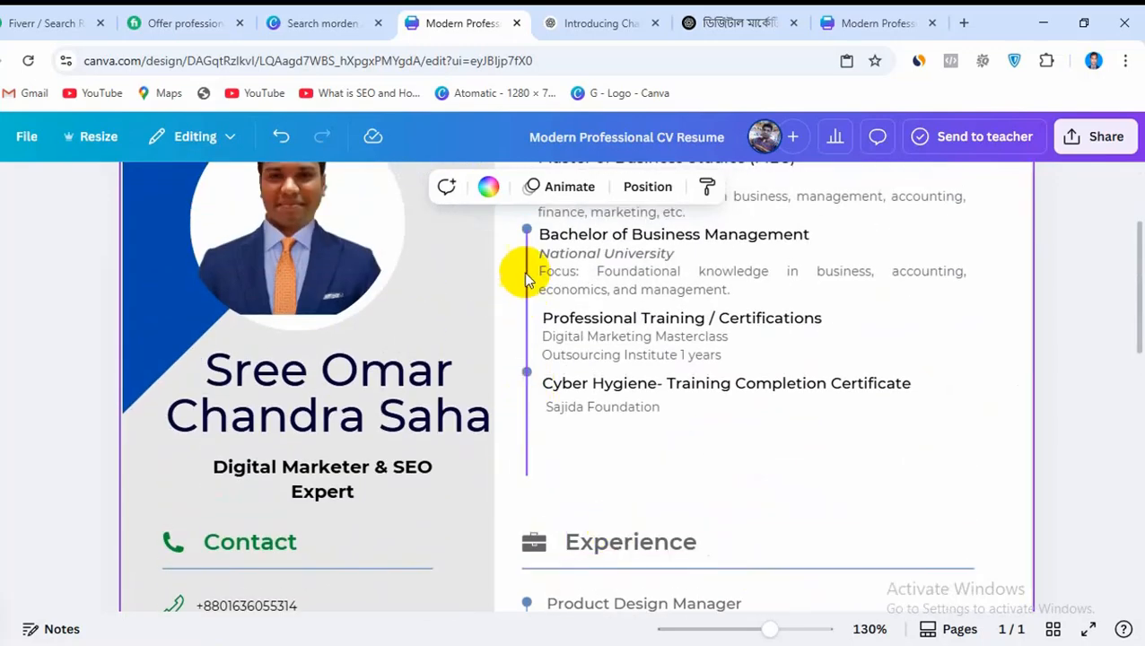
{"action": "left_click_drag", "start_coordinate": [524, 296], "coordinate": [521, 238]}
{"action": "scroll", "coordinate": [1018, 502], "scroll_direction": "up", "scroll_amount": 2}
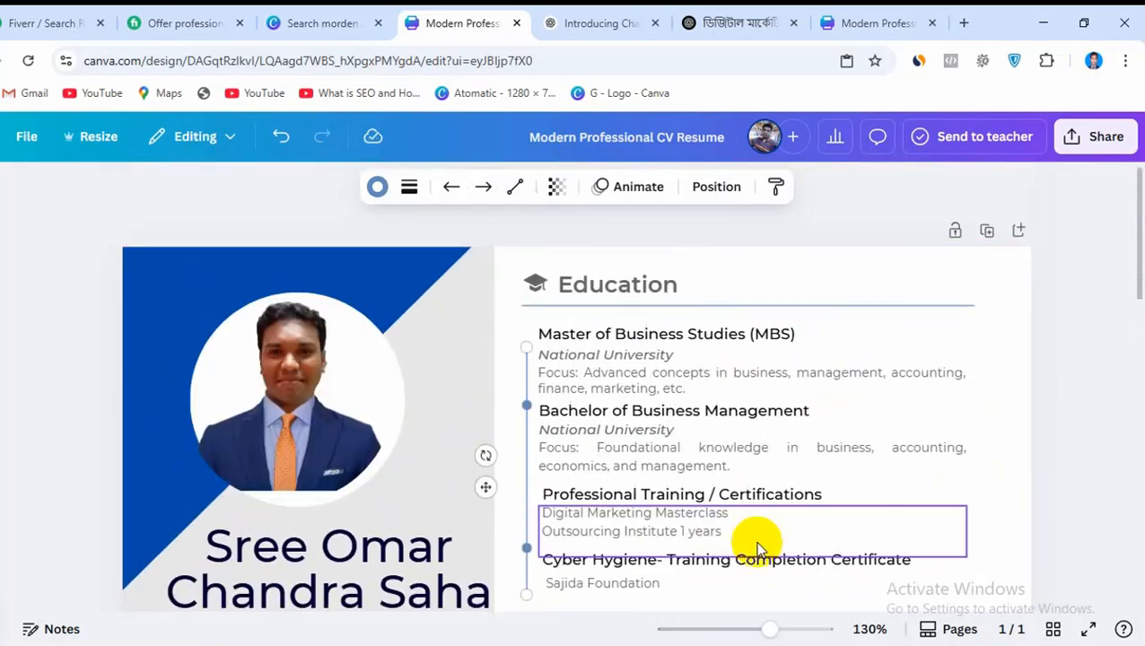
{"action": "left_click_drag", "start_coordinate": [526, 492], "coordinate": [522, 459]}
Move the briefcase icon and the Experience heading up side by side, just beneath the Sajida Foundation line
{"action": "scroll", "coordinate": [938, 557], "scroll_direction": "down", "scroll_amount": 4}
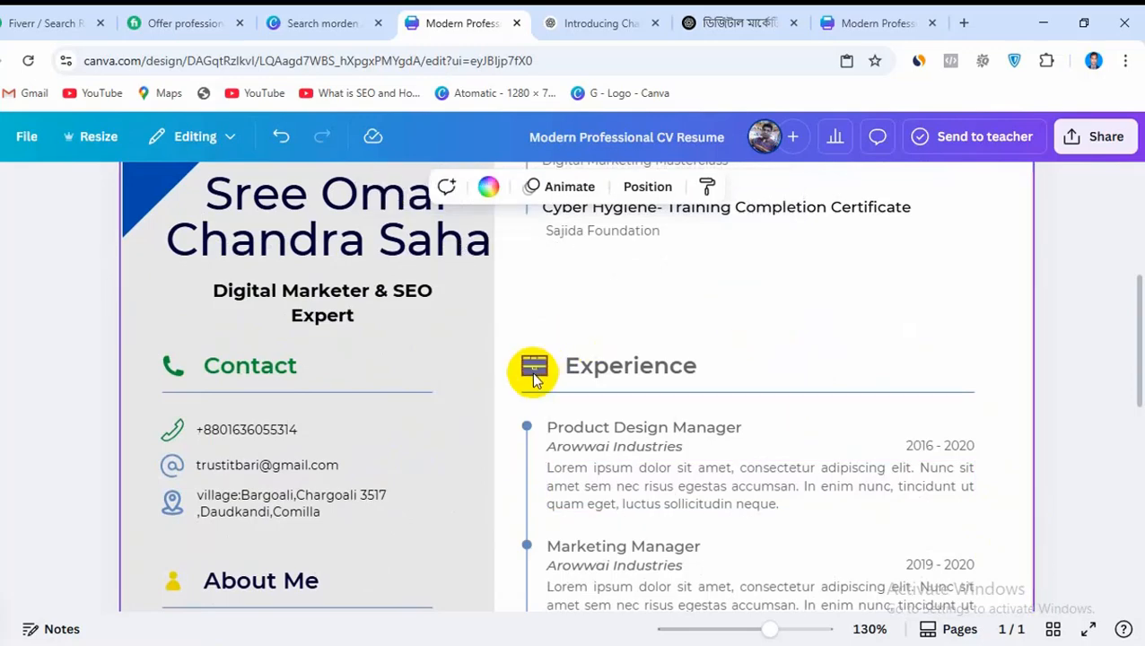
{"action": "left_click_drag", "start_coordinate": [532, 368], "coordinate": [527, 273]}
{"action": "left_click_drag", "start_coordinate": [615, 371], "coordinate": [616, 289]}
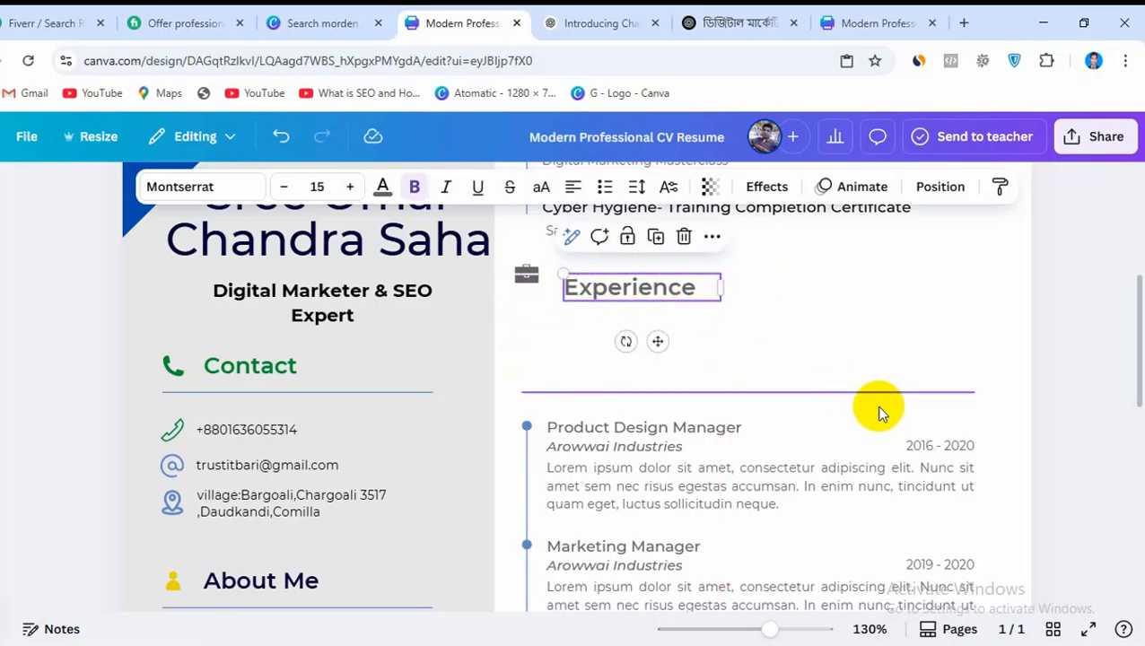
{"action": "left_click", "coordinate": [757, 299]}
{"action": "left_click_drag", "start_coordinate": [651, 286], "coordinate": [639, 268]}
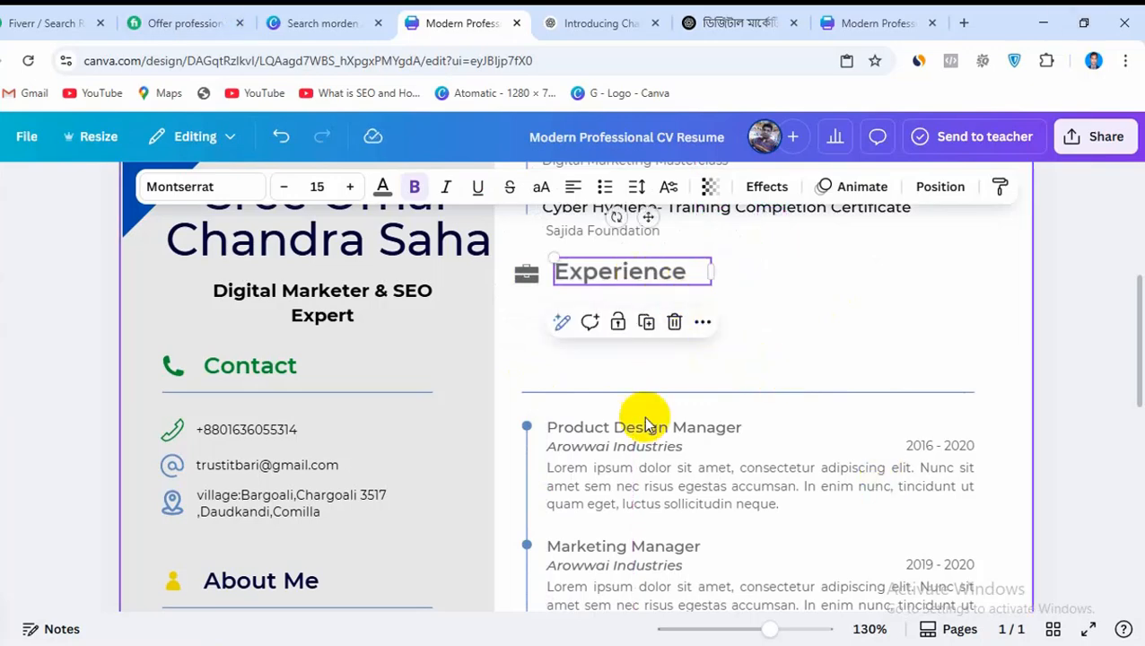
Recolor the Experience heading and its briefcase icon with the document's green, closing the PowerShell window that interrupts
{"action": "left_click", "coordinate": [383, 185]}
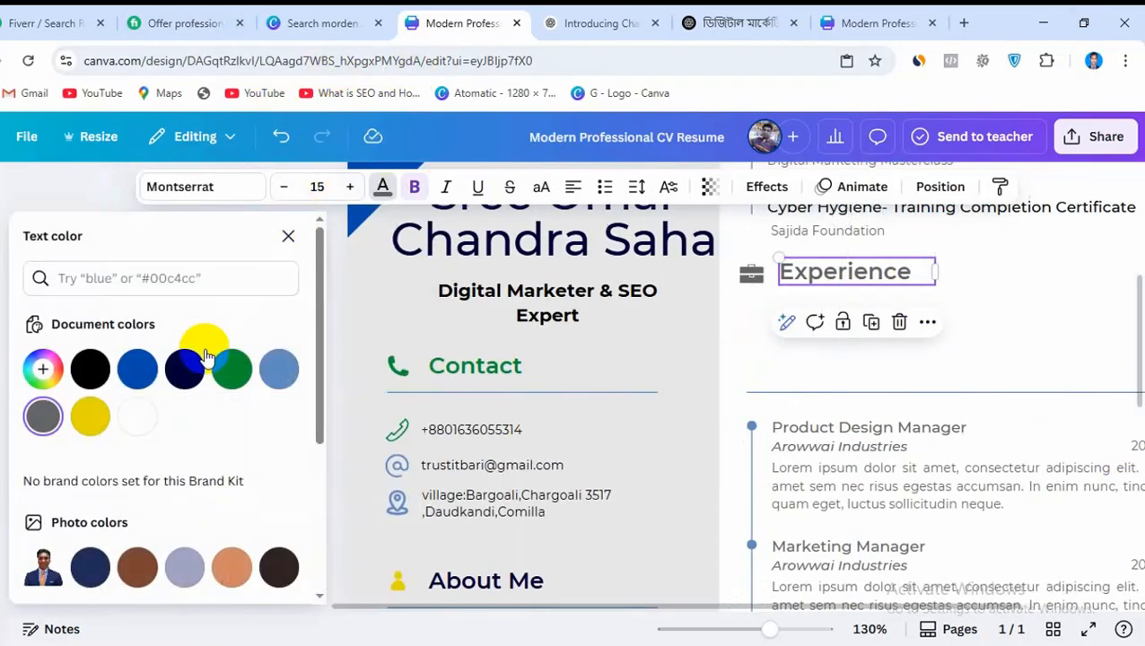
{"action": "left_click", "coordinate": [226, 380]}
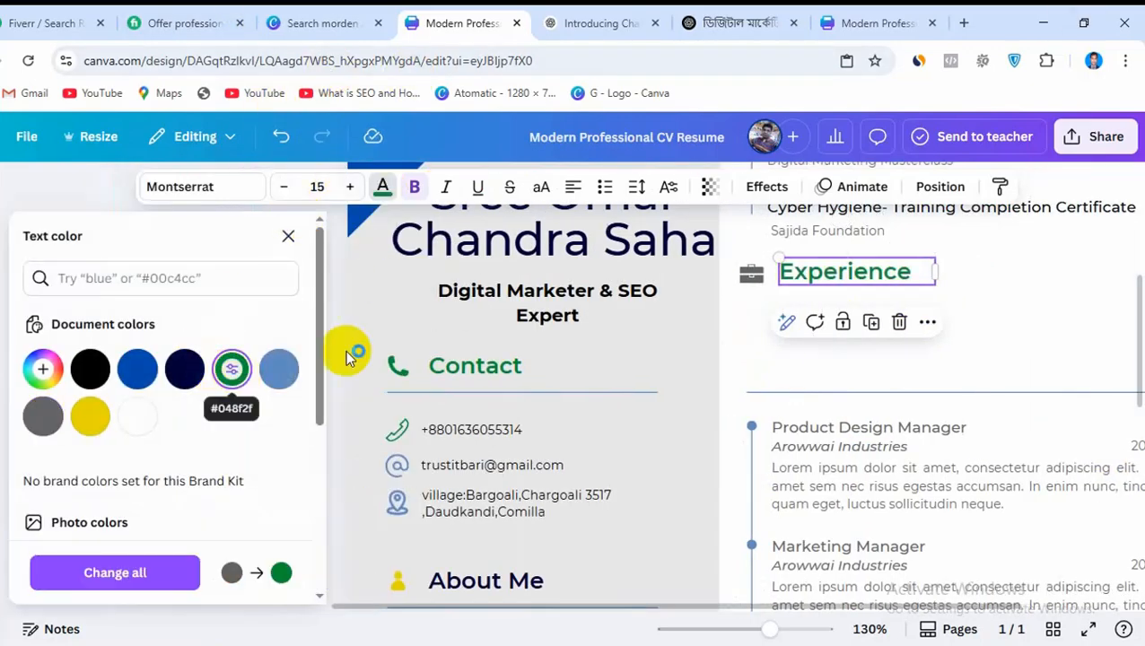
{"action": "left_click", "coordinate": [984, 353]}
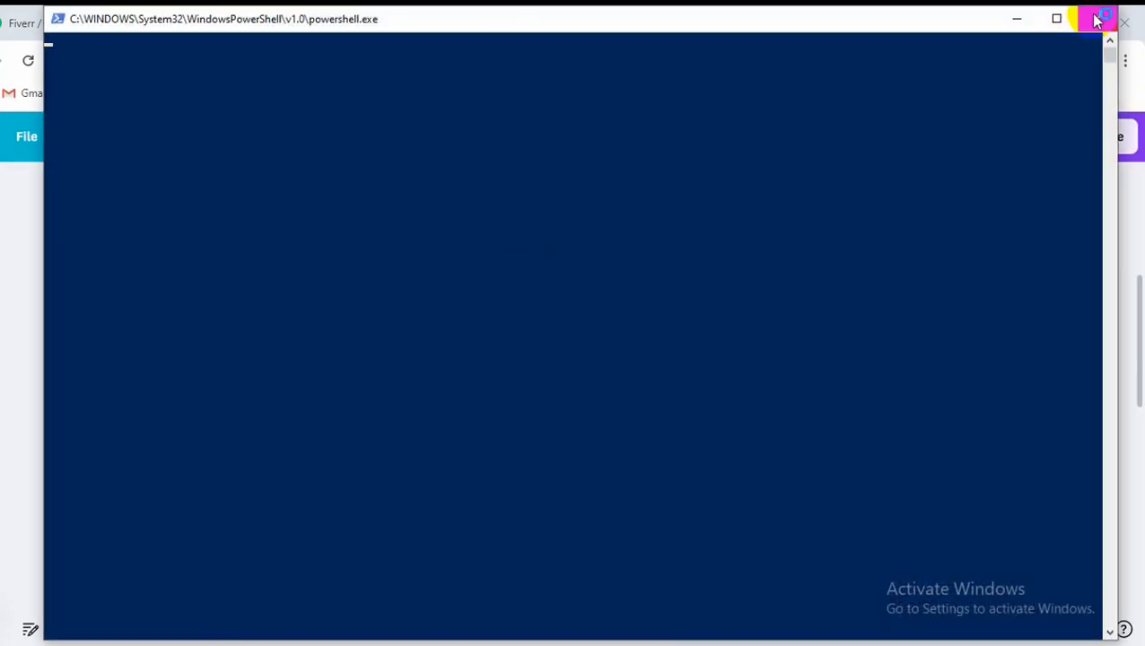
{"action": "left_click", "coordinate": [1096, 18]}
{"action": "left_click", "coordinate": [528, 275]}
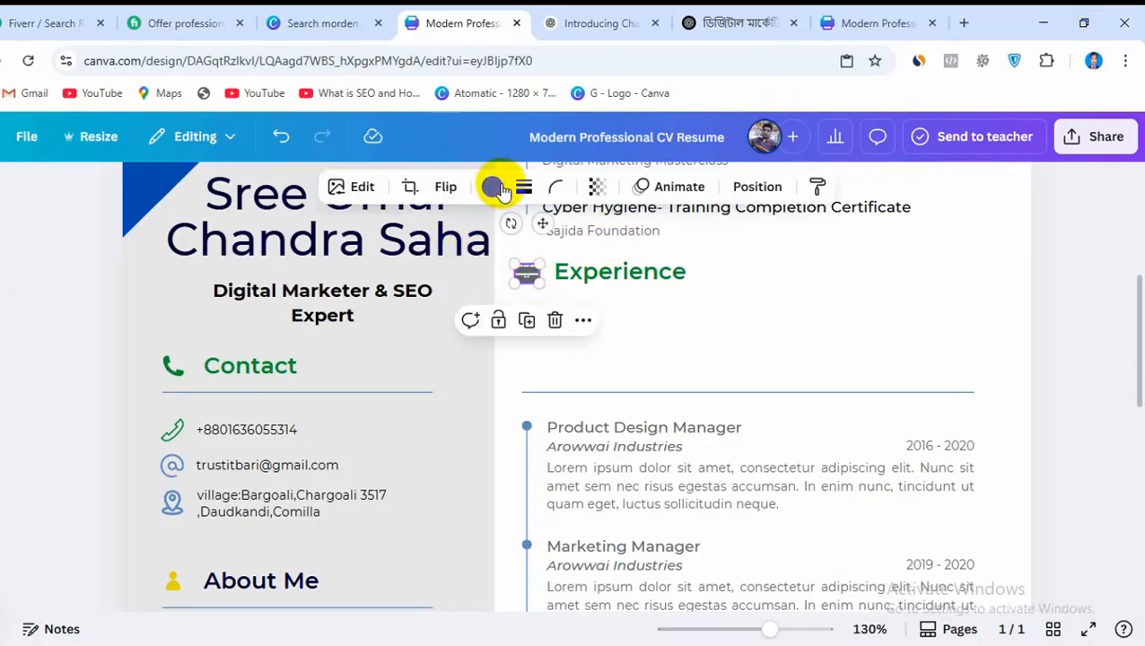
{"action": "left_click", "coordinate": [493, 187]}
{"action": "left_click", "coordinate": [235, 367]}
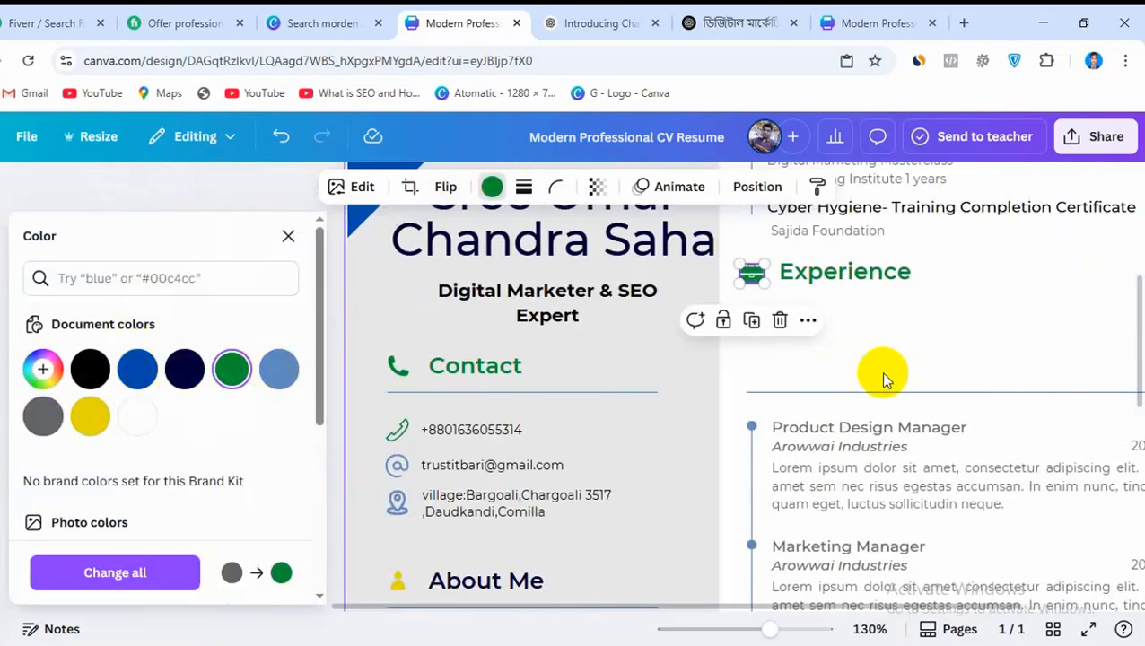
Move the section divider line up beneath the Experience heading and place the Product Design Manager title just below it
{"action": "left_click", "coordinate": [810, 393]}
{"action": "left_click_drag", "start_coordinate": [810, 393], "coordinate": [562, 299]}
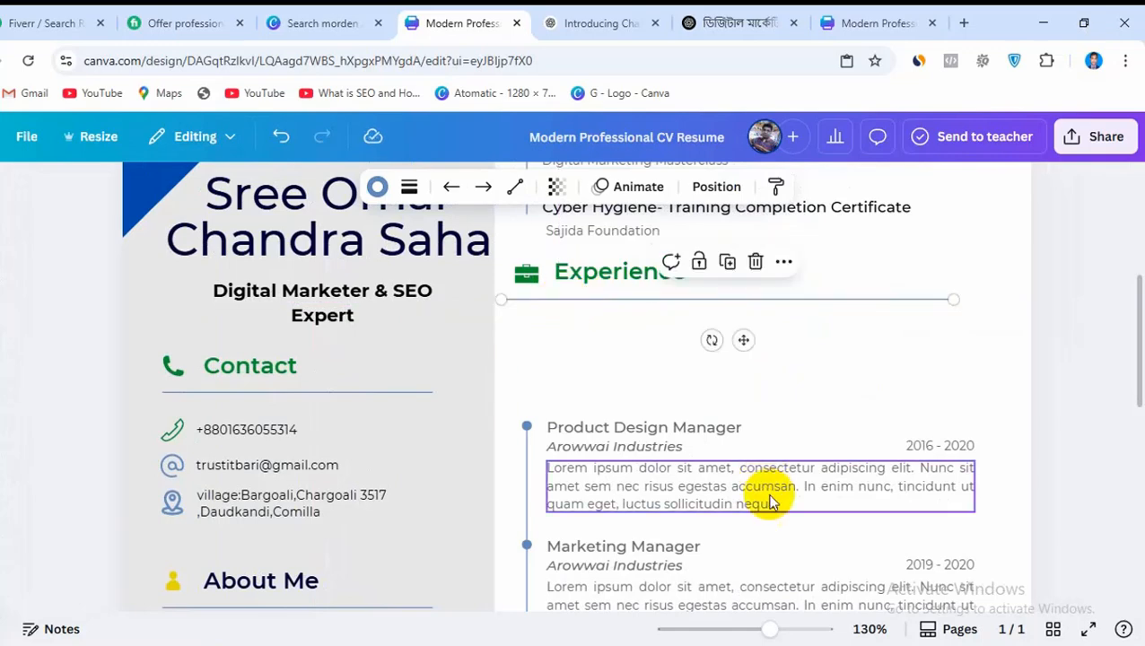
{"action": "left_click_drag", "start_coordinate": [587, 428], "coordinate": [583, 322]}
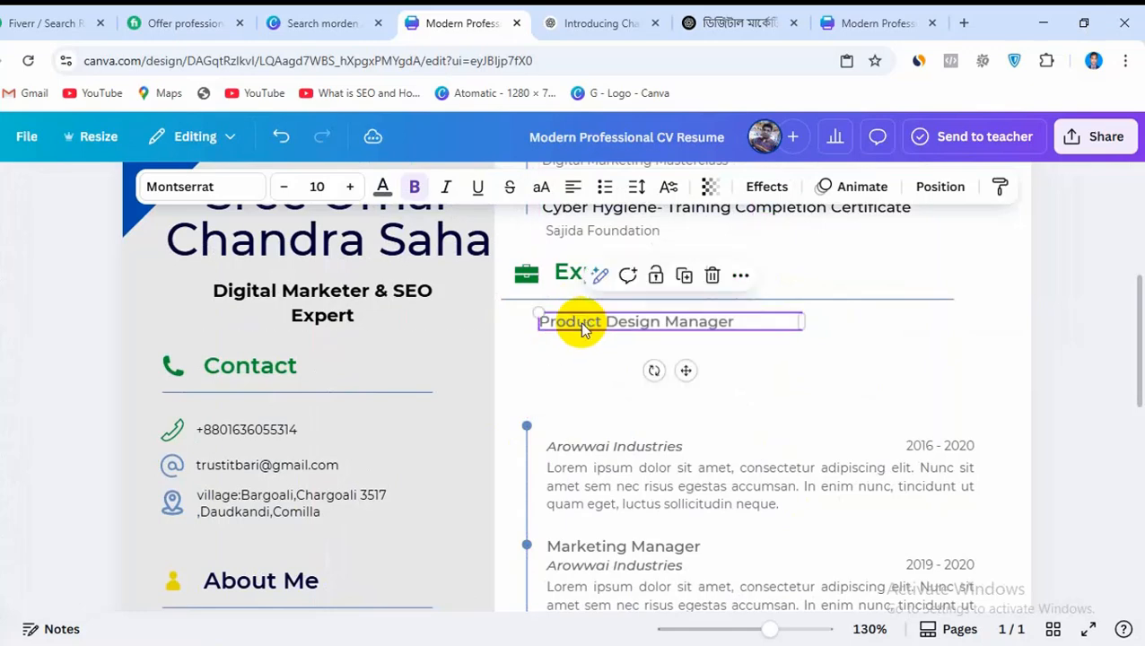
{"action": "left_click", "coordinate": [849, 372]}
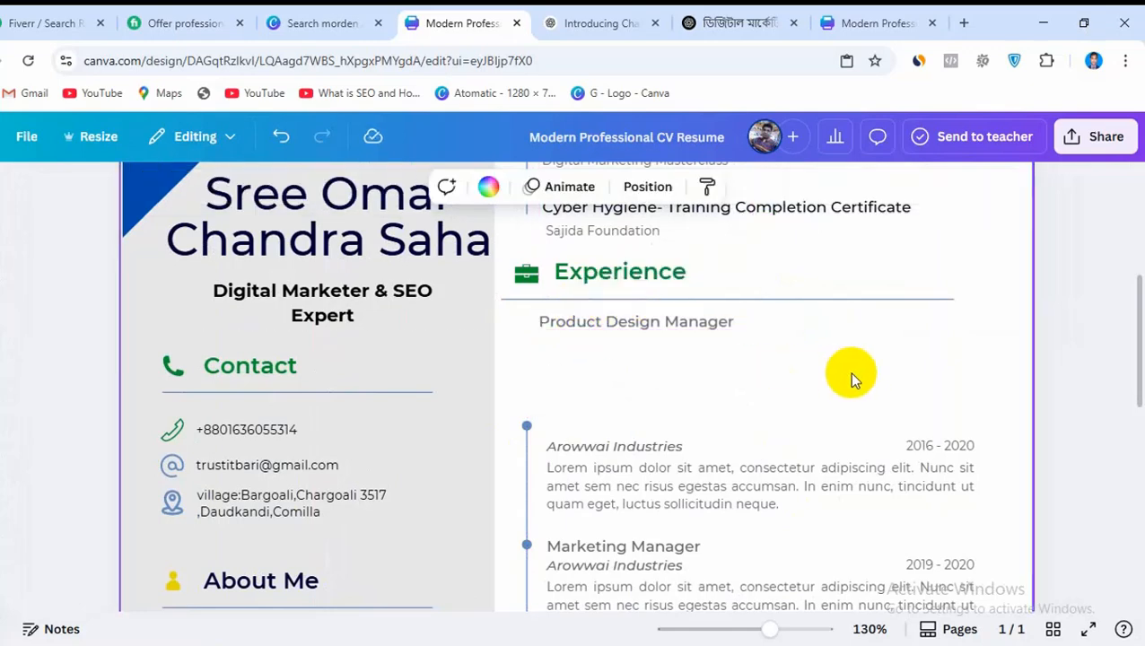
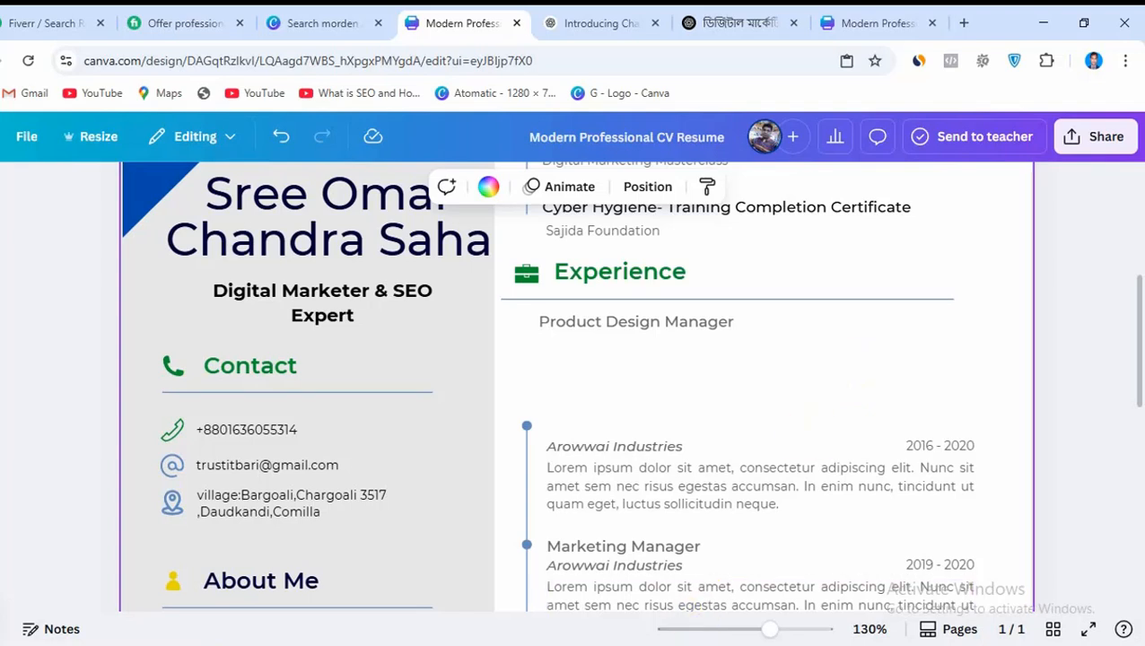
In the Word document, copy the Bengali prompt requesting a CV experience entry about YouTube video SEO and channel optimization since 2022
{"action": "key", "text": "alt+Tab"}
{"action": "scroll", "coordinate": [546, 459], "scroll_direction": "down", "scroll_amount": 4}
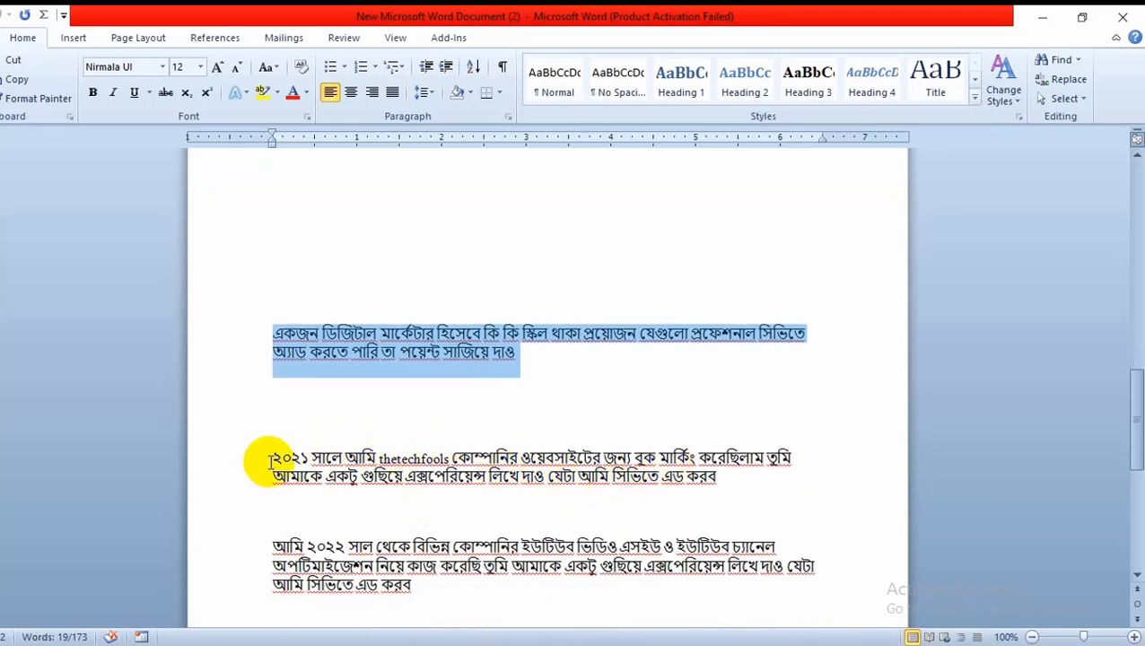
{"action": "scroll", "coordinate": [316, 458], "scroll_direction": "down", "scroll_amount": 2}
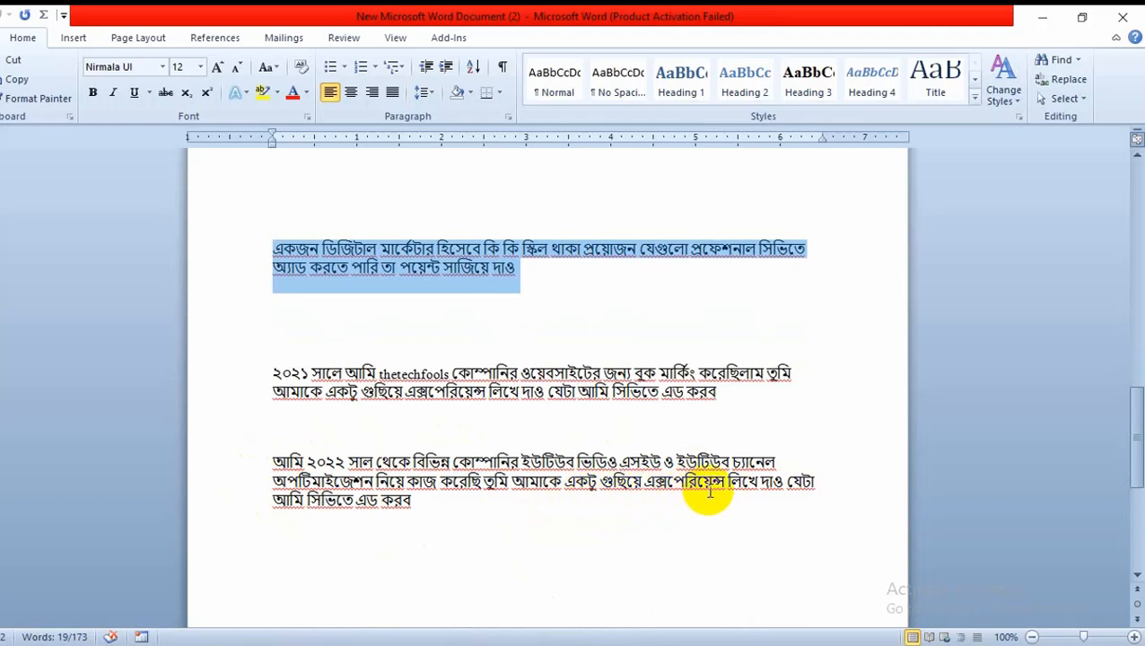
{"action": "left_click_drag", "start_coordinate": [421, 504], "coordinate": [268, 462]}
{"action": "right_click", "coordinate": [354, 475]}
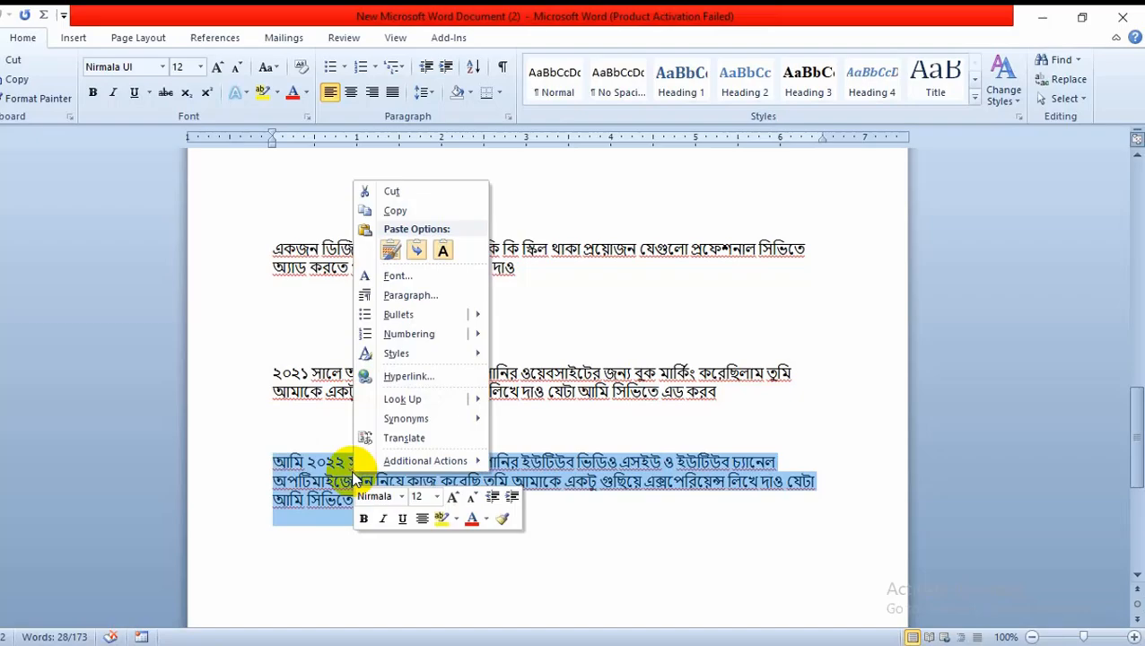
{"action": "left_click", "coordinate": [415, 210]}
Switch to the open ChatGPT conversation in the browser, paste the copied Bengali prompt and send it
{"action": "left_click", "coordinate": [353, 641]}
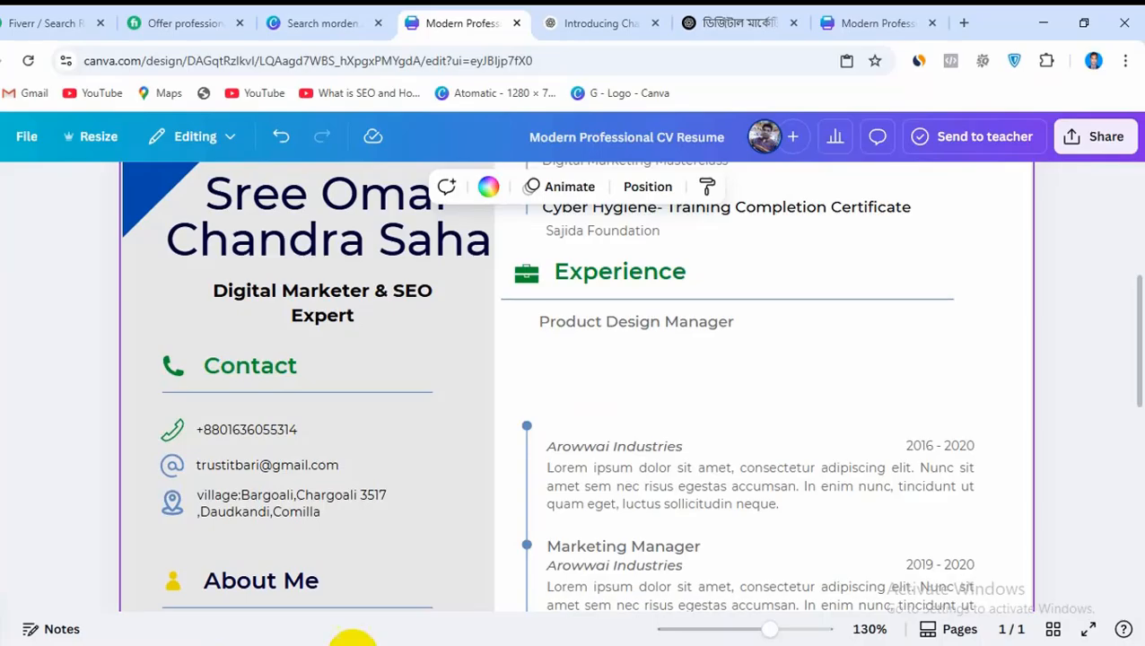
{"action": "left_click", "coordinate": [706, 13]}
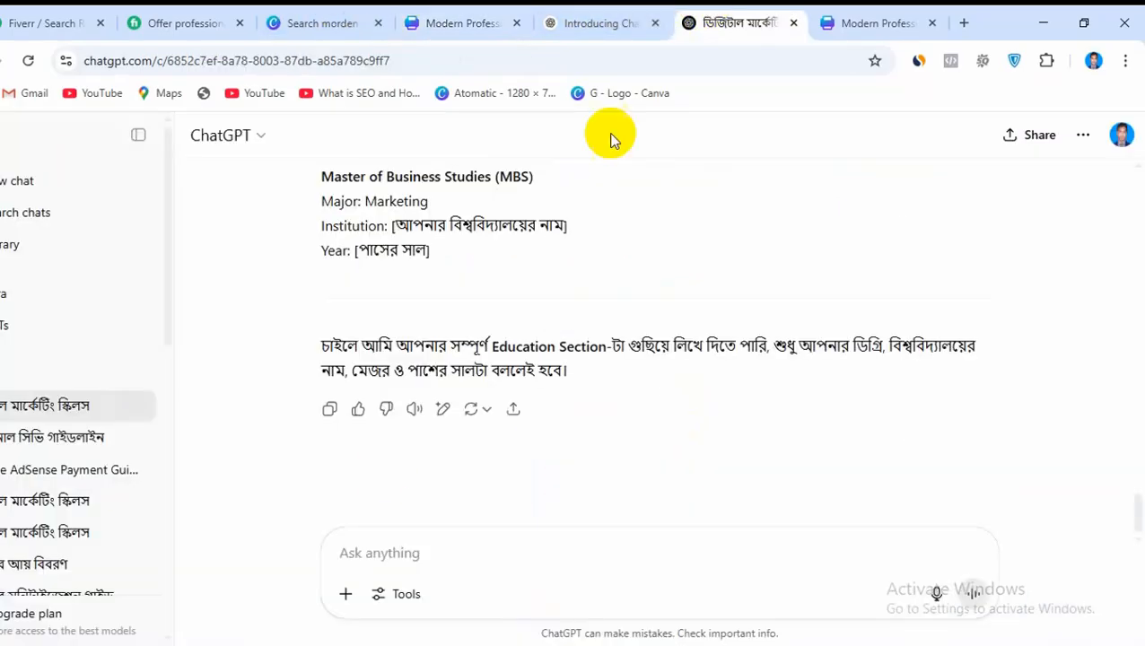
{"action": "right_click", "coordinate": [362, 547]}
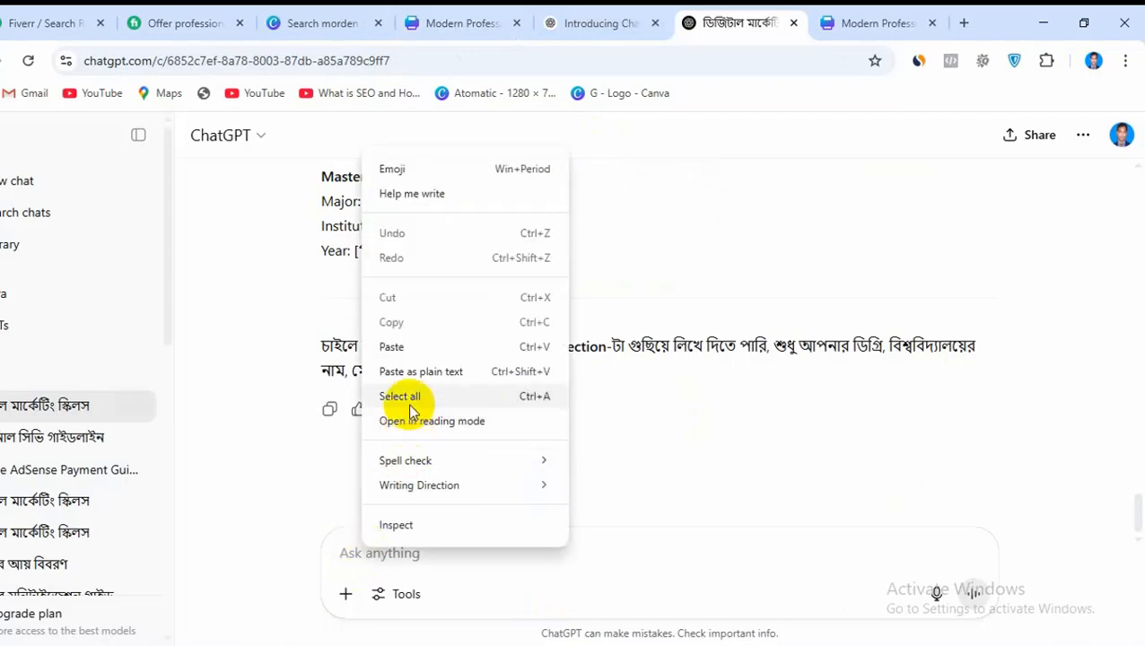
{"action": "left_click", "coordinate": [409, 345]}
{"action": "left_click", "coordinate": [972, 593]}
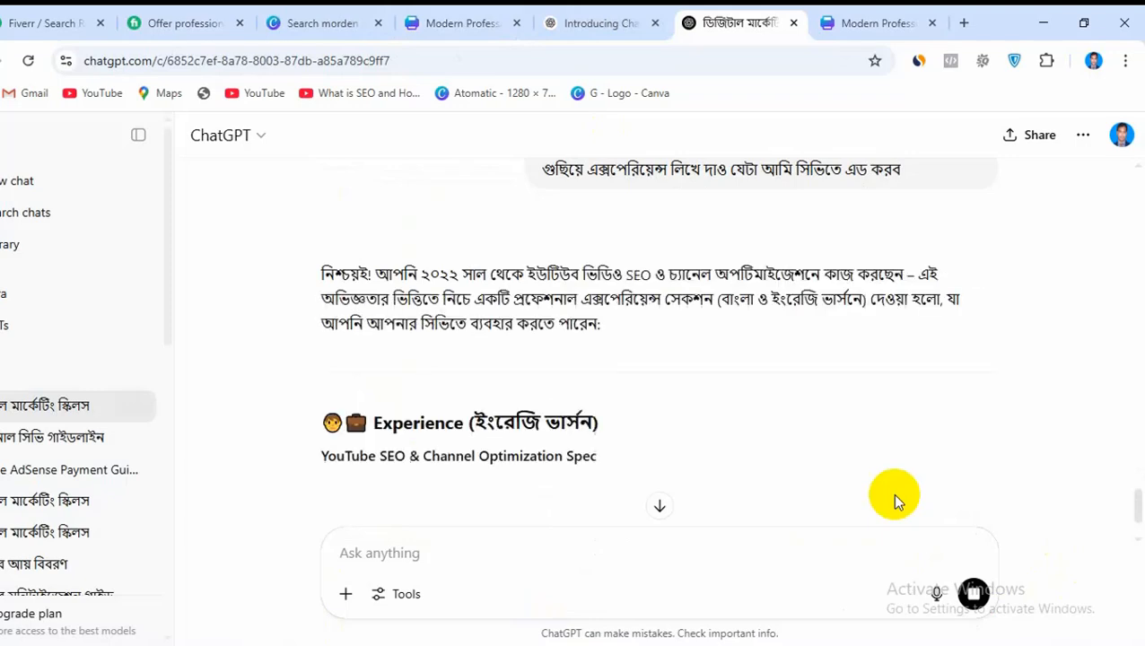
Review the generated English Experience answer and copy its job title, YouTube SEO & Channel Optimization Specialist
{"action": "scroll", "coordinate": [801, 473], "scroll_direction": "down", "scroll_amount": 3}
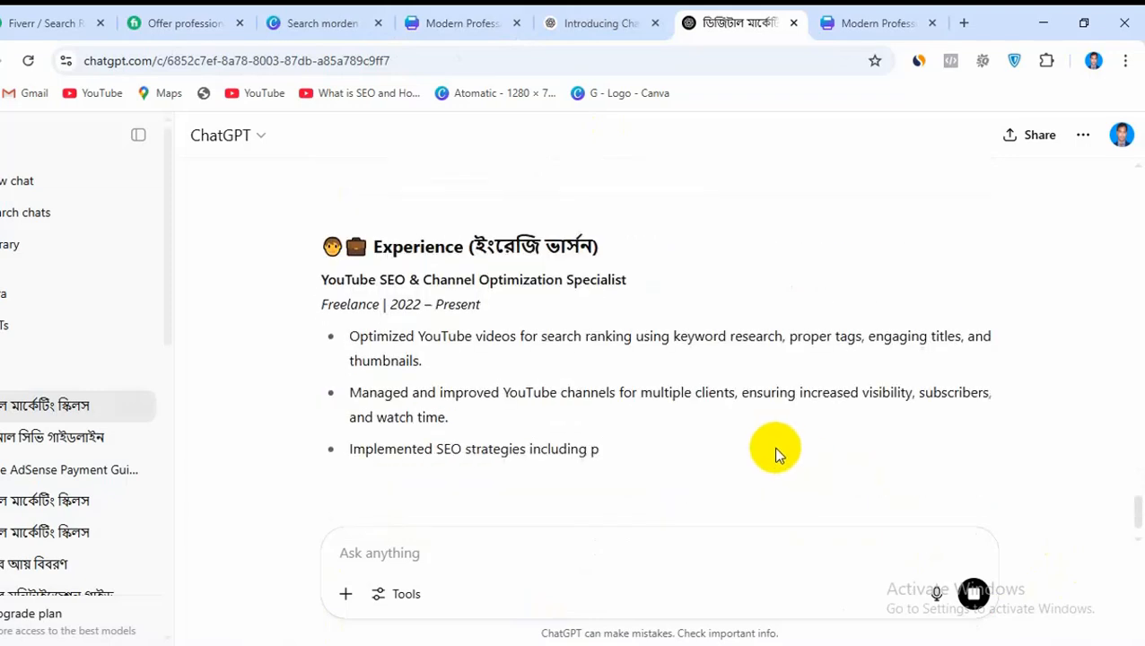
{"action": "scroll", "coordinate": [492, 382], "scroll_direction": "down", "scroll_amount": 1}
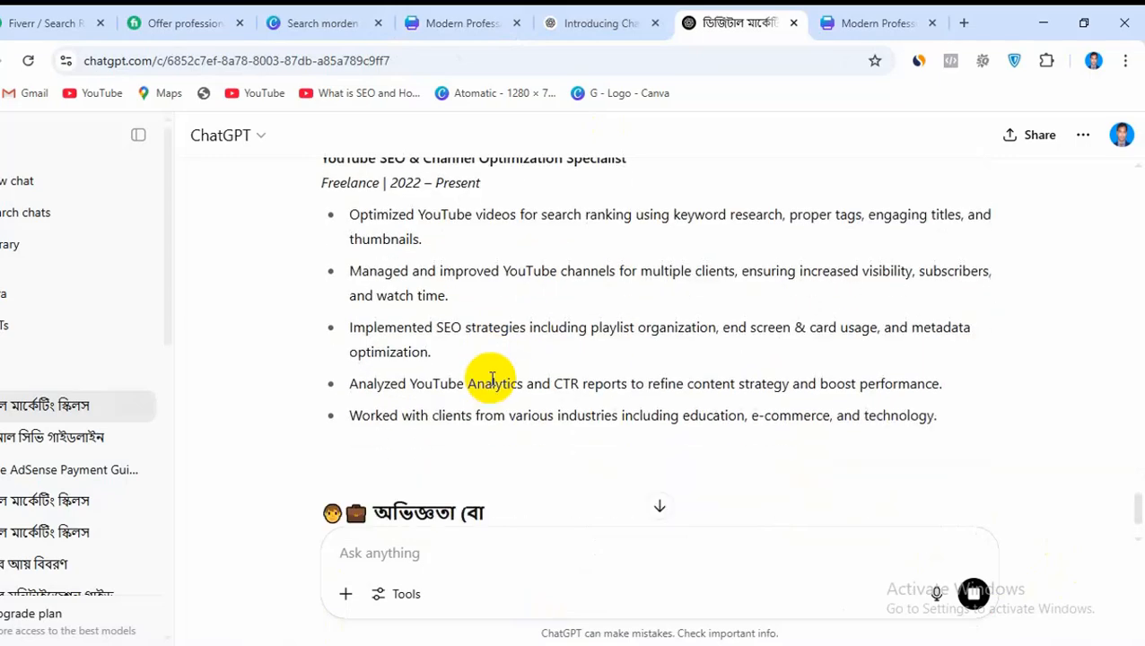
{"action": "scroll", "coordinate": [492, 381], "scroll_direction": "up", "scroll_amount": 1}
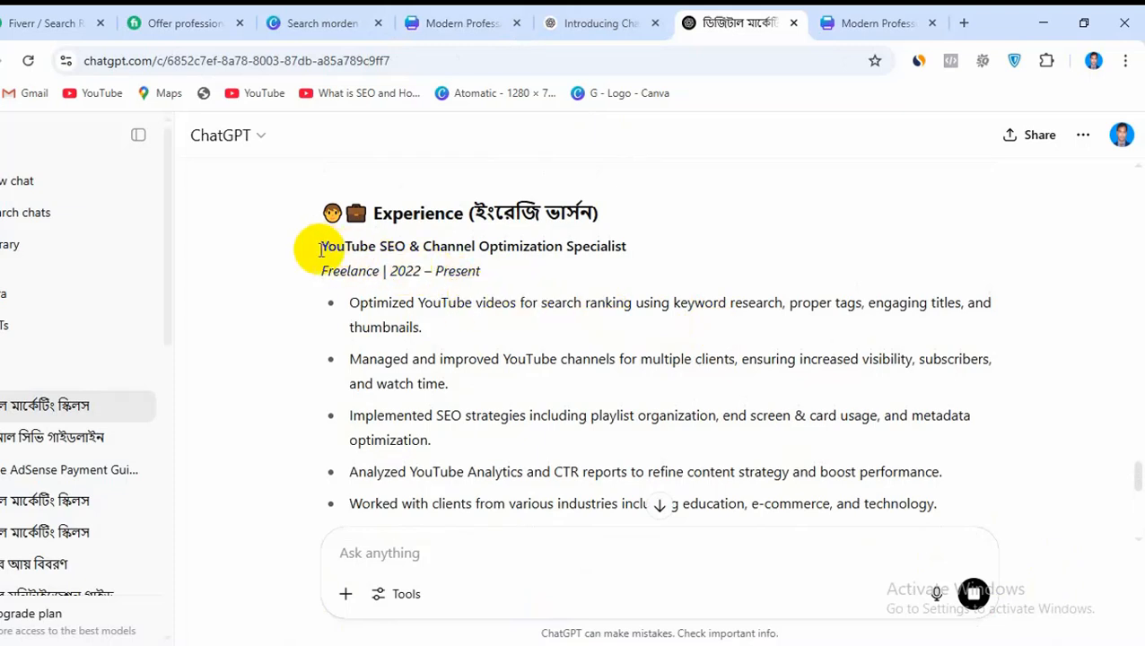
{"action": "left_click_drag", "start_coordinate": [323, 248], "coordinate": [622, 247]}
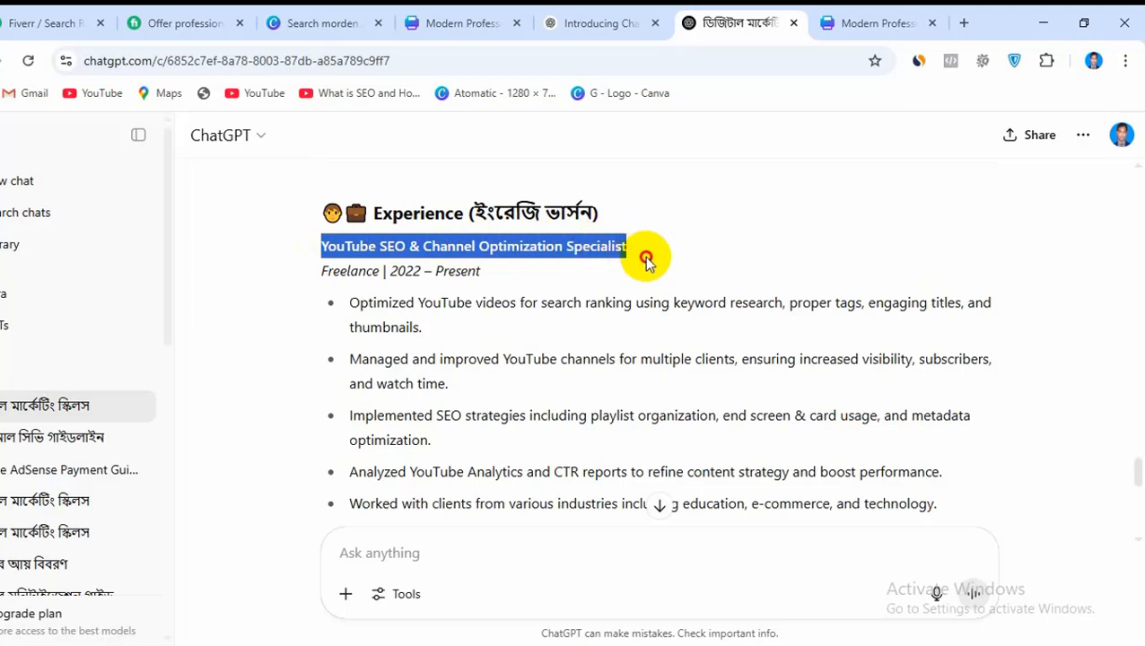
{"action": "left_click_drag", "start_coordinate": [646, 258], "coordinate": [931, 440]}
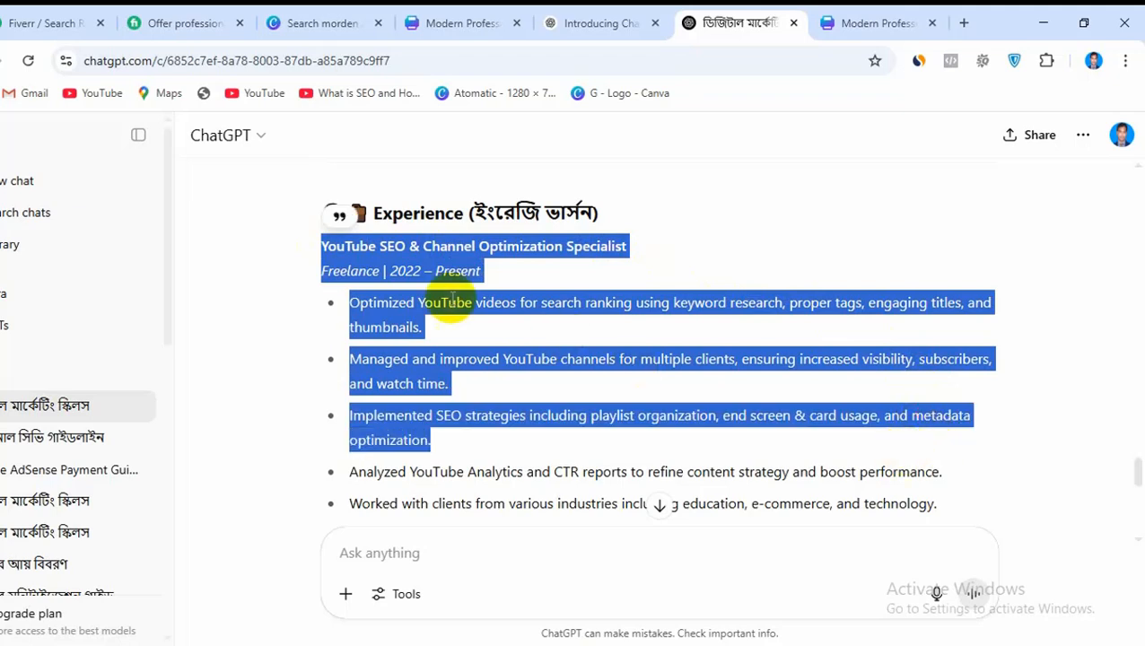
{"action": "left_click", "coordinate": [328, 247]}
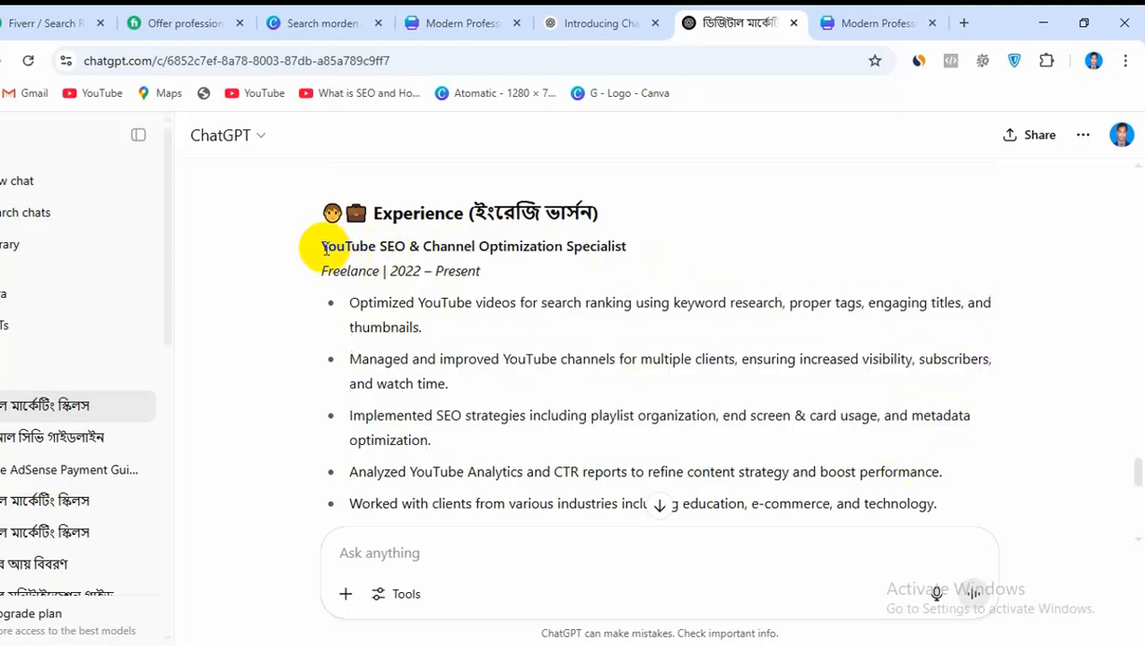
{"action": "left_click_drag", "start_coordinate": [328, 248], "coordinate": [651, 248]}
{"action": "right_click", "coordinate": [585, 256]}
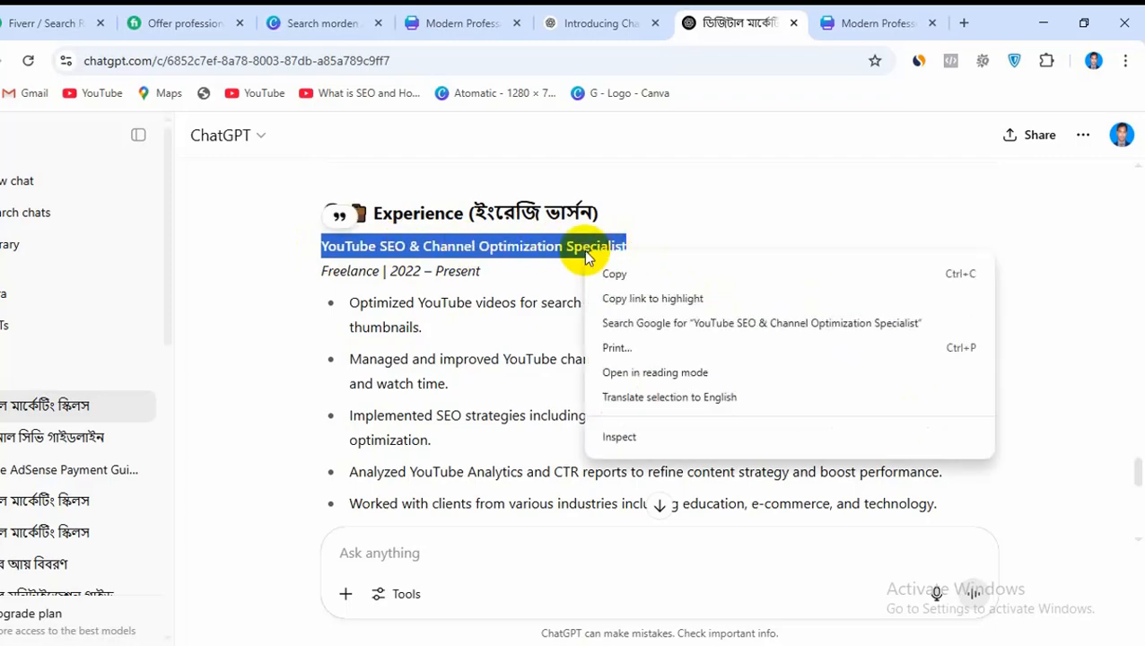
{"action": "left_click", "coordinate": [619, 274]}
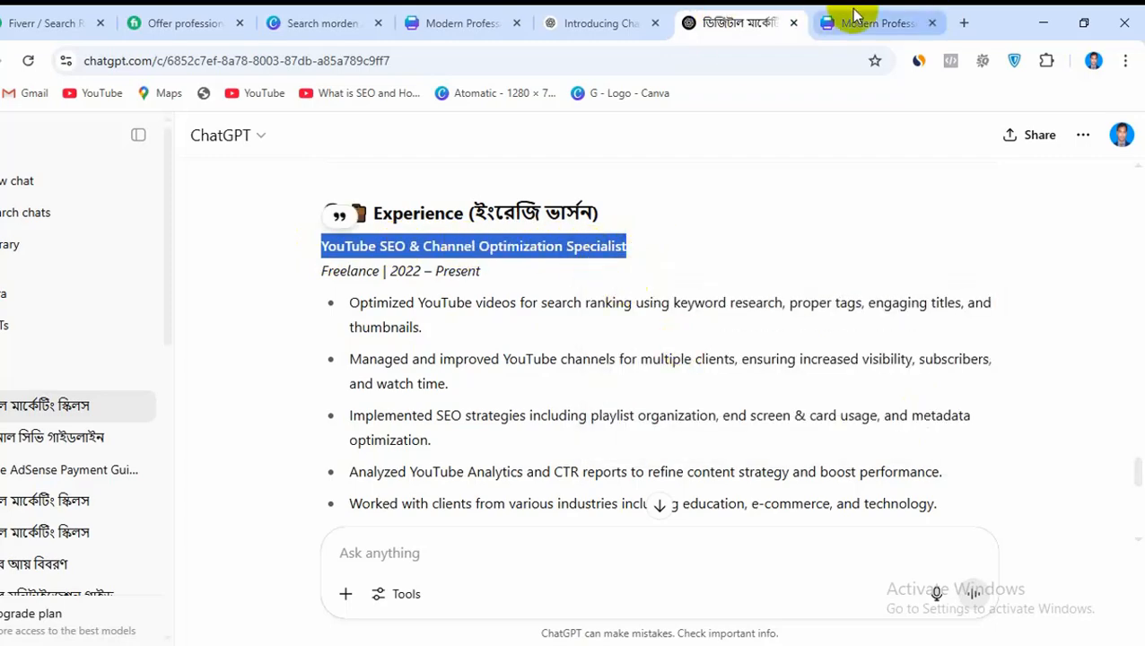
Replace the Product Design Manager title in the Canva CV with YouTube SEO & Channel Optimization Specialist, widening its box to fit one line
{"action": "left_click", "coordinate": [429, 17]}
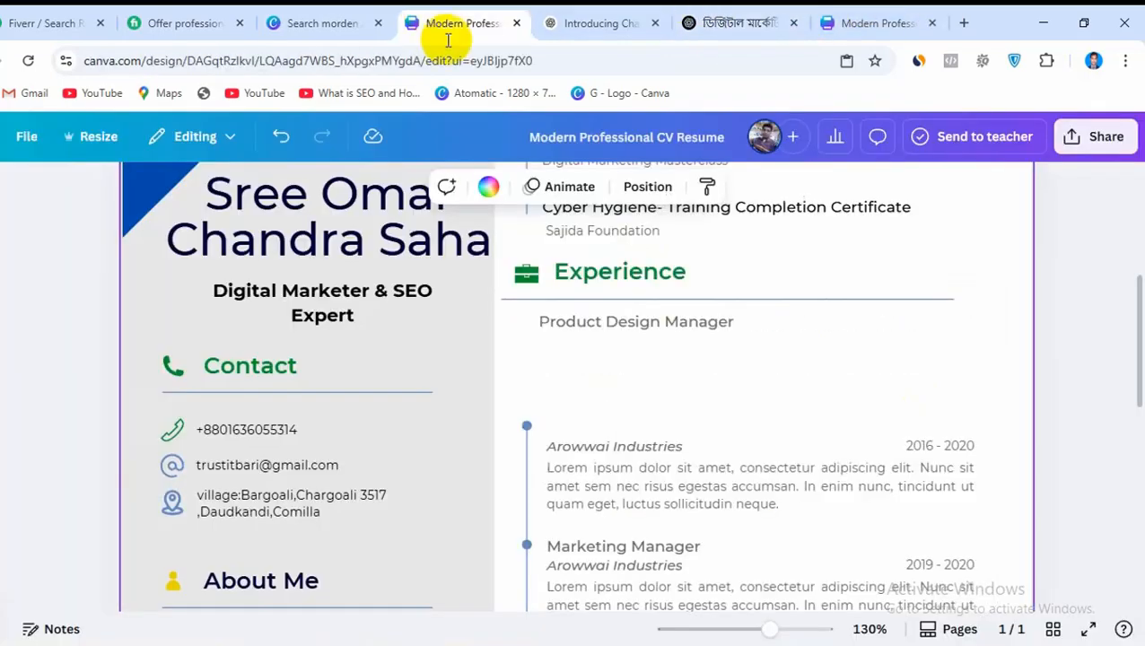
{"action": "double_click", "coordinate": [611, 323]}
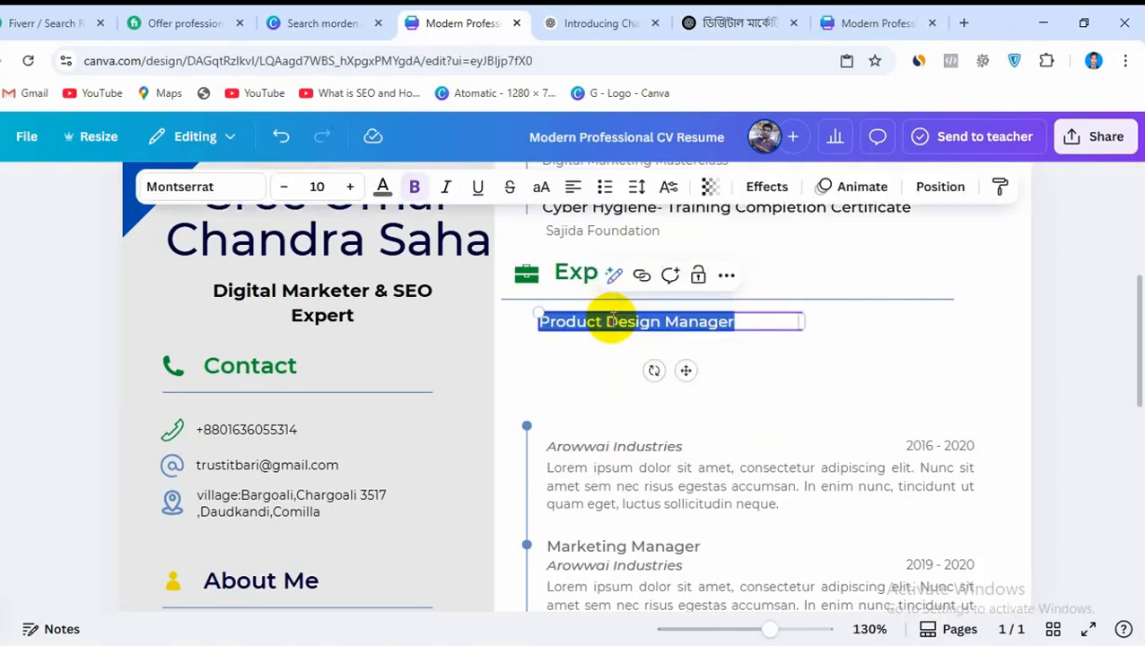
{"action": "key", "text": "ctrl+v"}
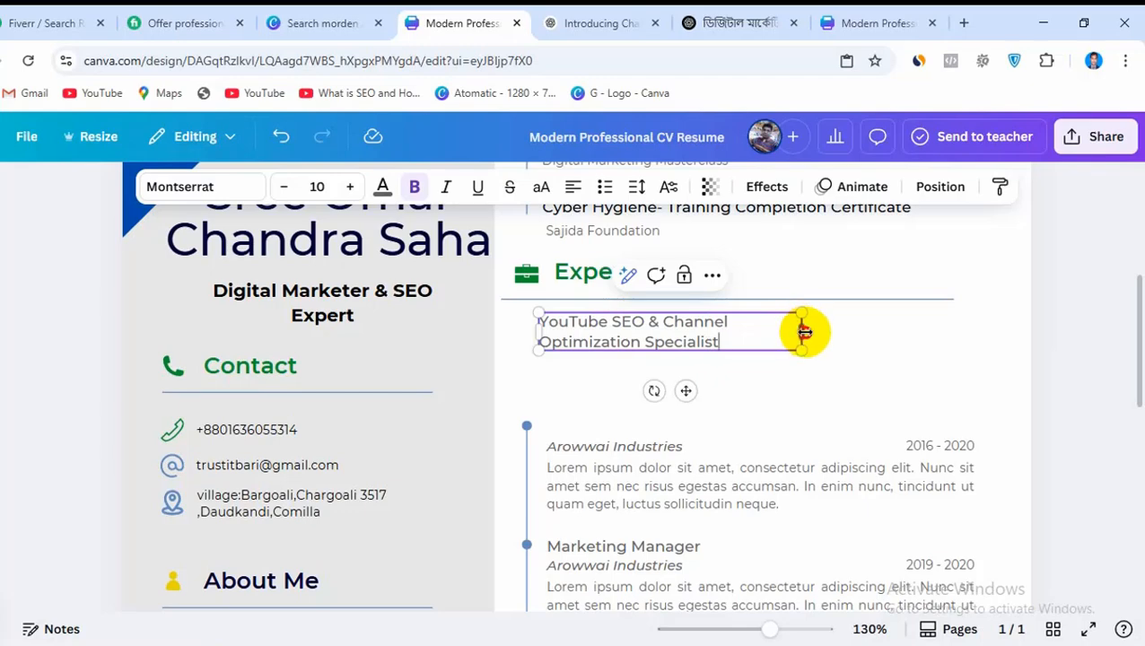
{"action": "left_click_drag", "start_coordinate": [803, 332], "coordinate": [932, 313]}
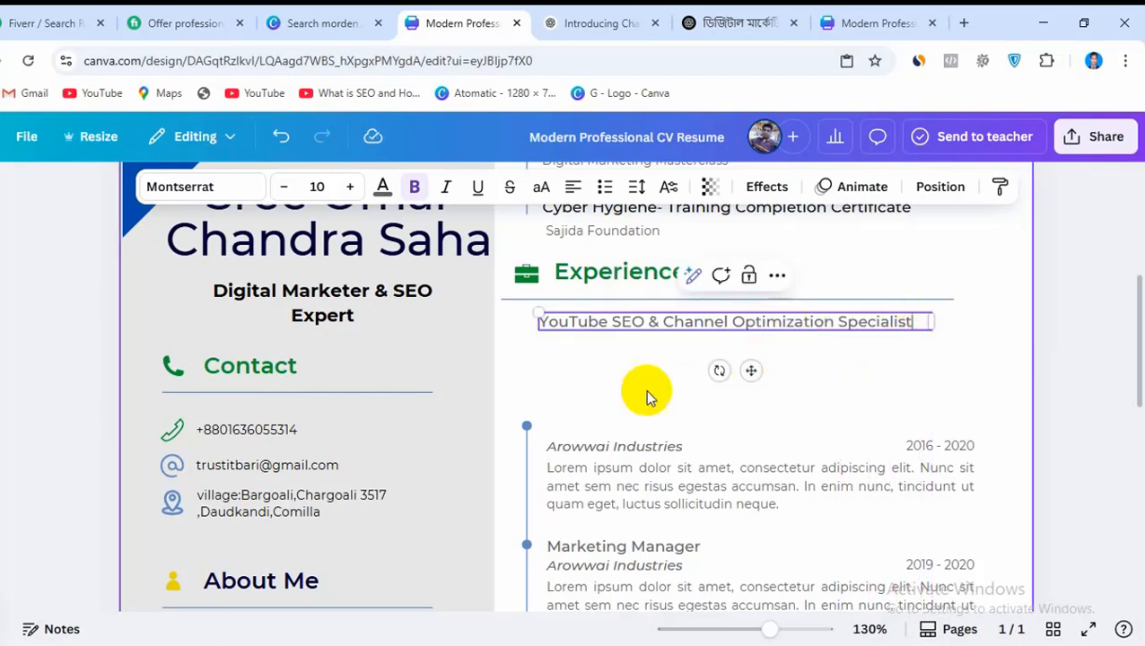
{"action": "left_click", "coordinate": [645, 389]}
Move the first Arowwai Industries line up beneath the new job title and copy Freelance | 2022 – Present from the ChatGPT answer
{"action": "left_click_drag", "start_coordinate": [619, 445], "coordinate": [617, 338]}
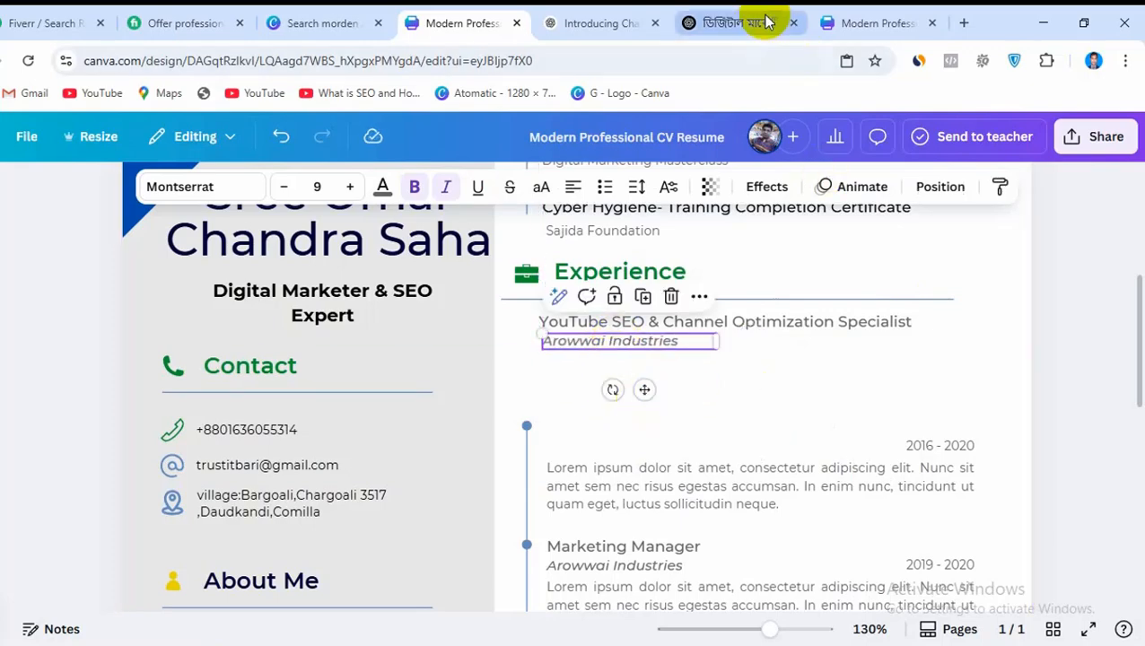
{"action": "left_click", "coordinate": [642, 19]}
{"action": "left_click", "coordinate": [705, 20]}
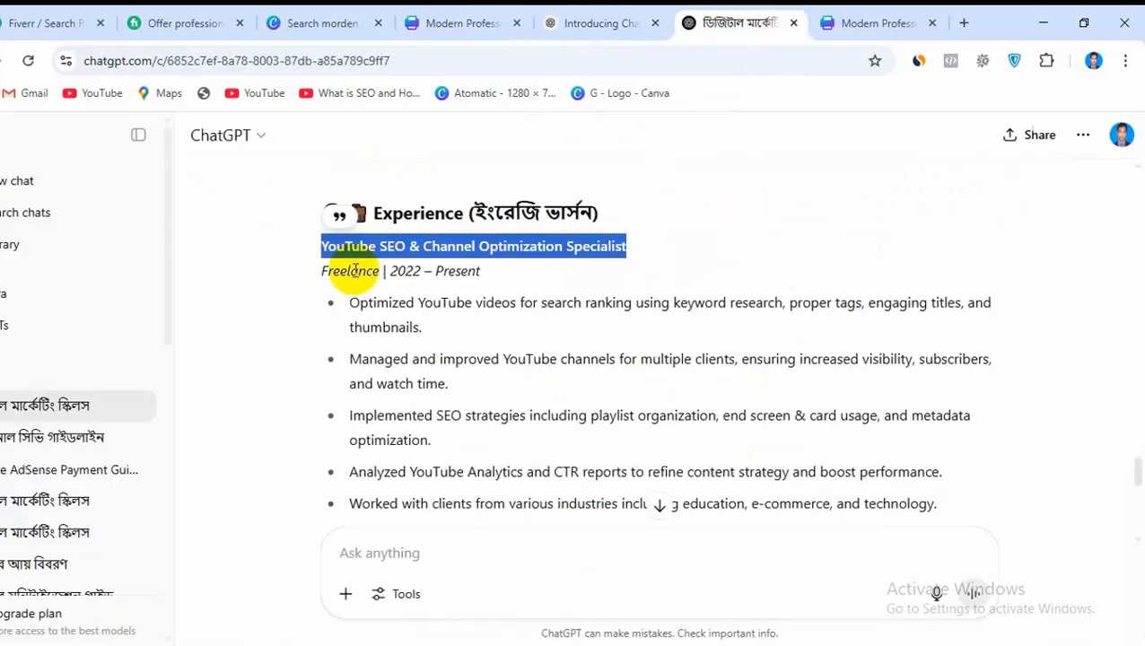
{"action": "left_click_drag", "start_coordinate": [320, 271], "coordinate": [529, 275]}
{"action": "right_click", "coordinate": [465, 278]}
{"action": "left_click", "coordinate": [489, 288]}
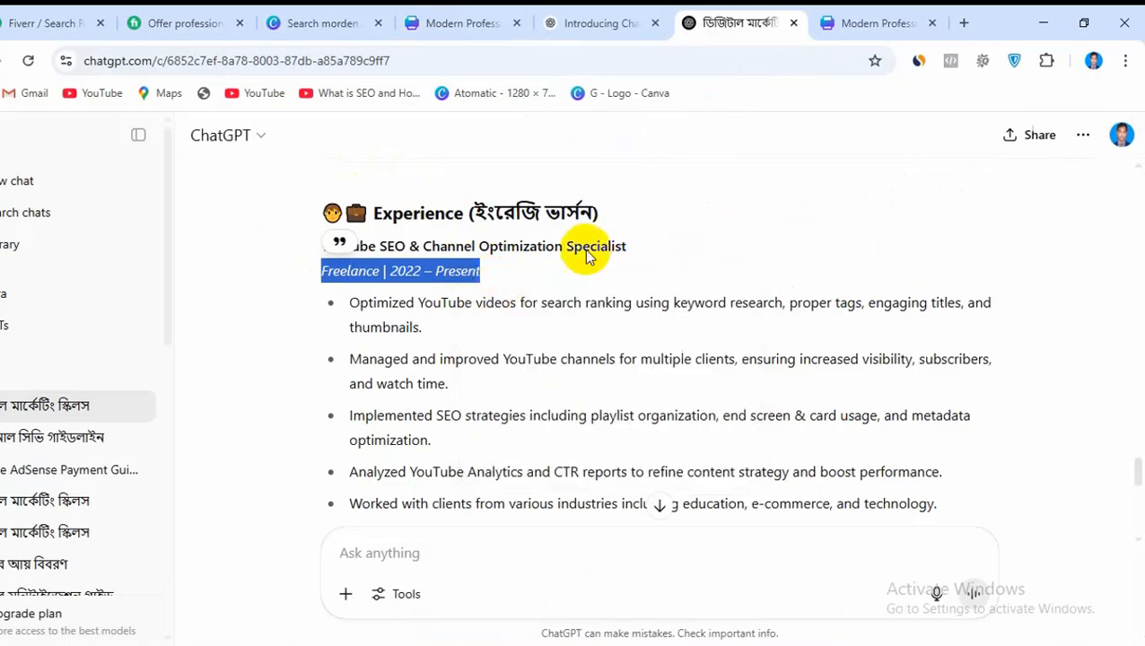
Replace the Arowwai Industries text under the new job title with Freelance | 2022 – Present and widen its text box
{"action": "left_click", "coordinate": [897, 19]}
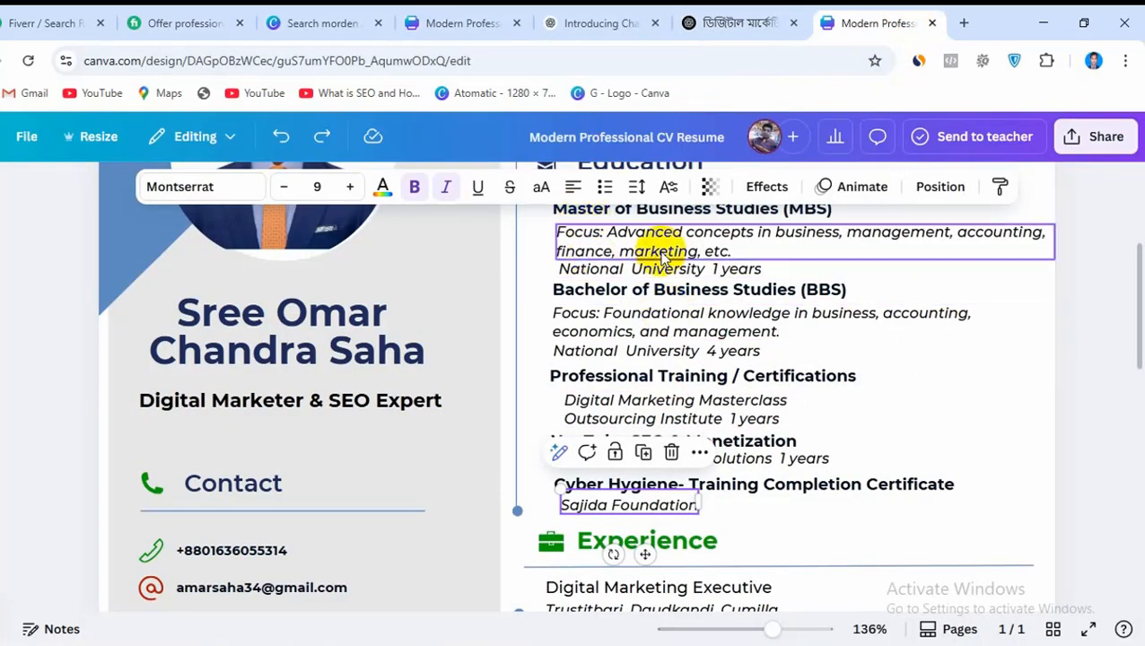
{"action": "left_click", "coordinate": [459, 15]}
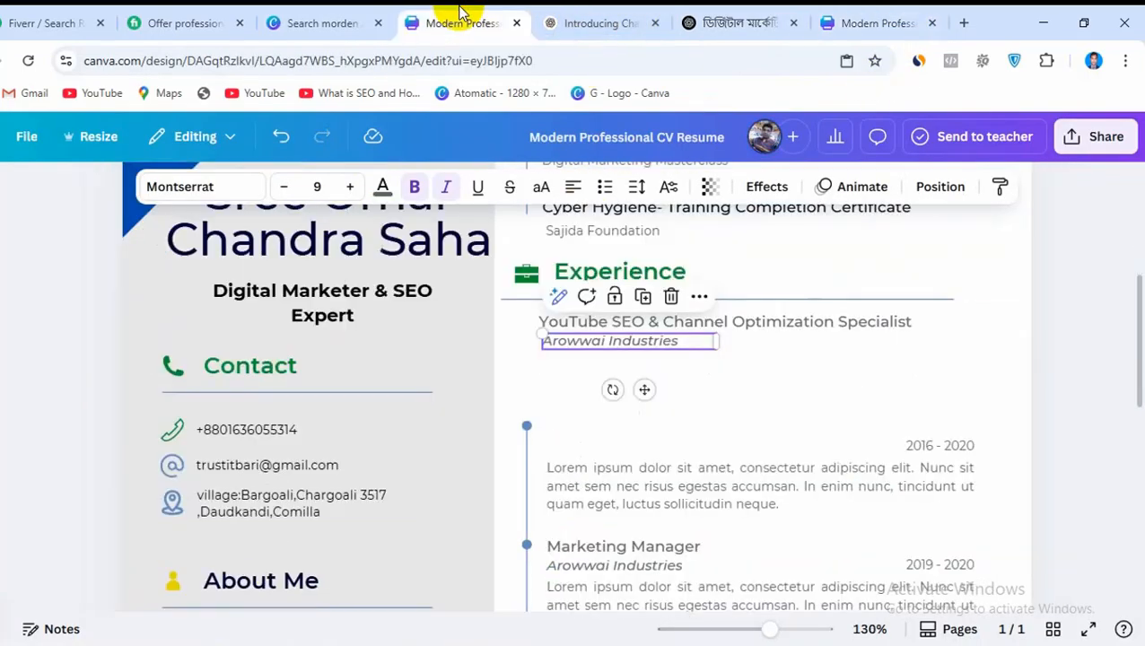
{"action": "double_click", "coordinate": [606, 339]}
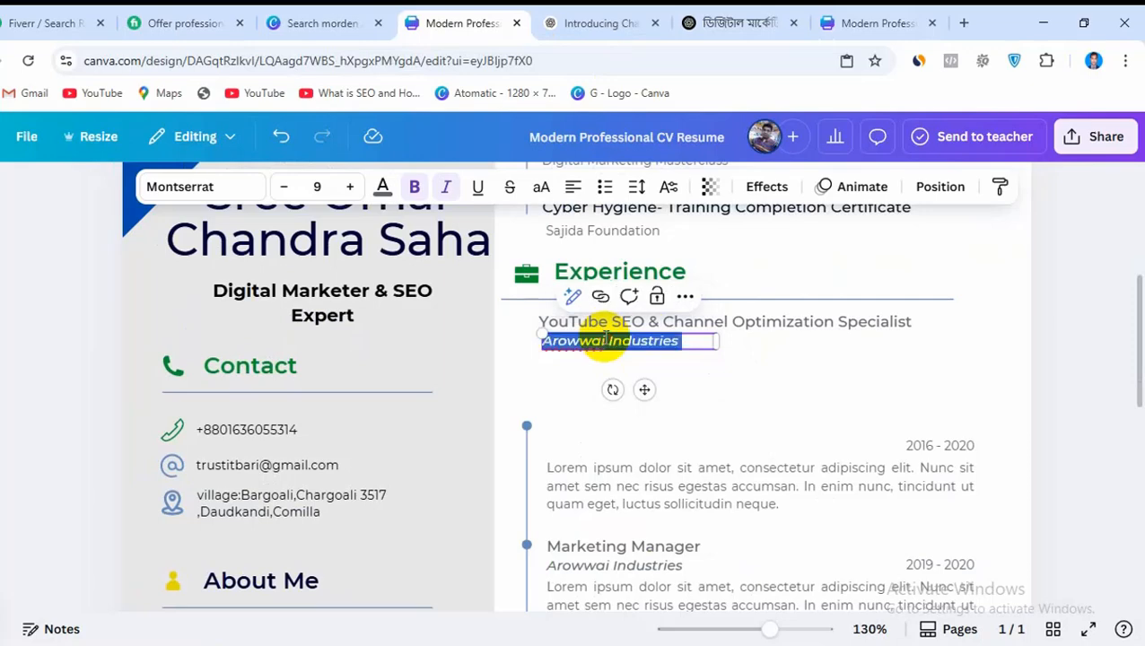
{"action": "key", "text": "ctrl+v"}
{"action": "left_click_drag", "start_coordinate": [715, 352], "coordinate": [771, 345]}
Move the first lorem ipsum paragraph up beneath the Freelance line and copy the first three Experience bullets from the ChatGPT answer
{"action": "left_click_drag", "start_coordinate": [655, 485], "coordinate": [646, 388]}
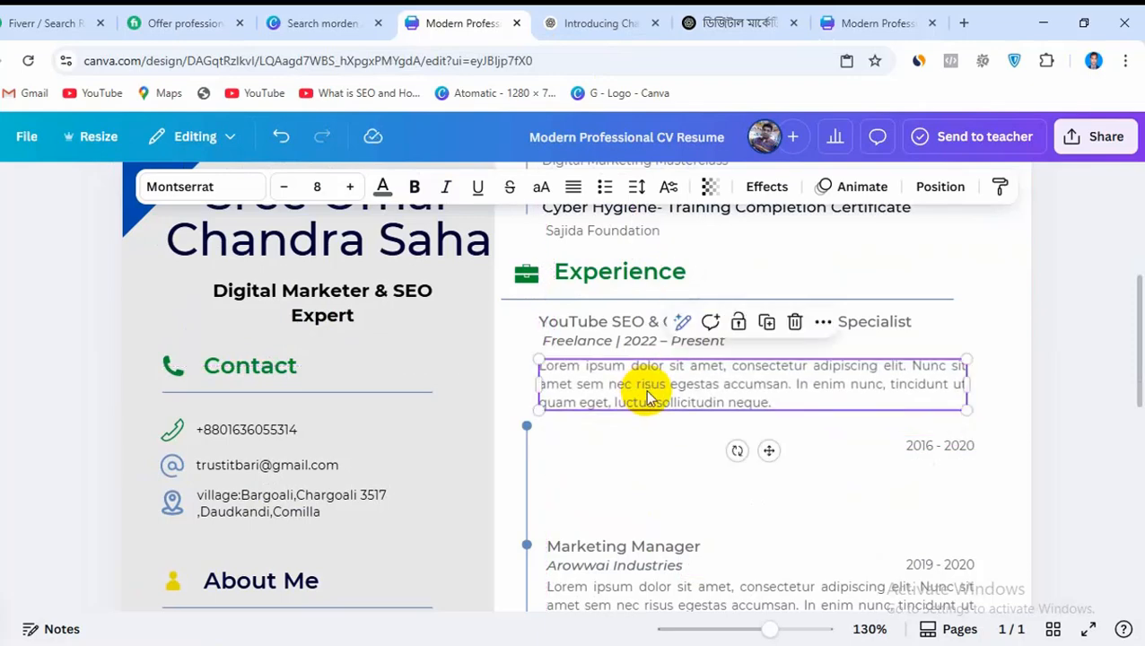
{"action": "left_click", "coordinate": [773, 13]}
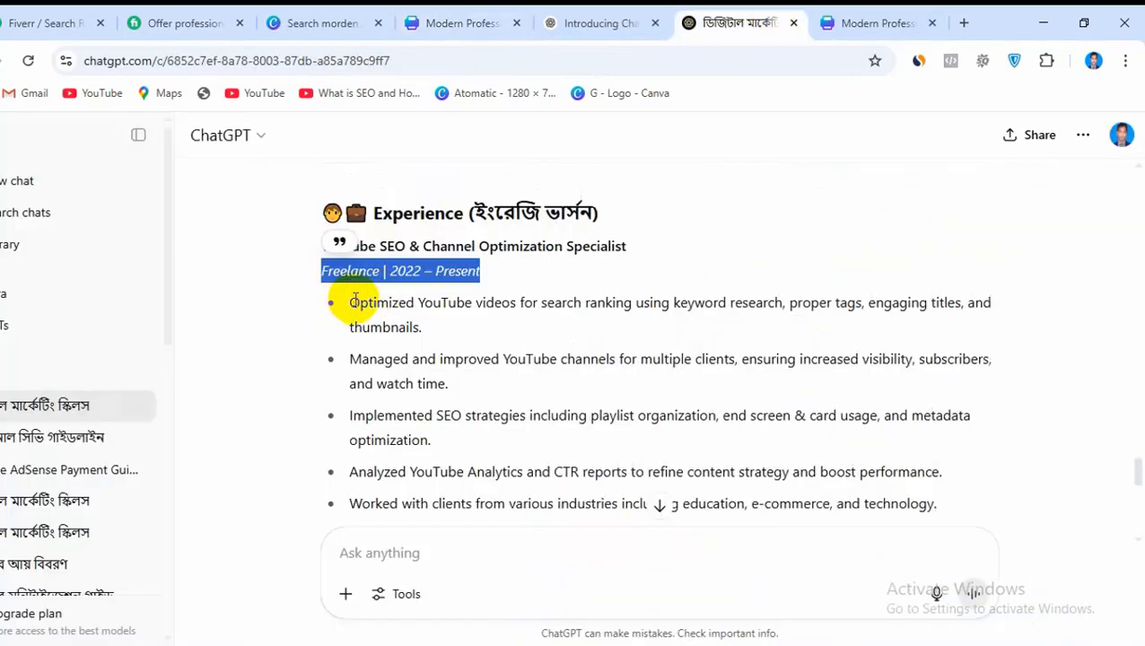
{"action": "left_click_drag", "start_coordinate": [328, 307], "coordinate": [435, 436]}
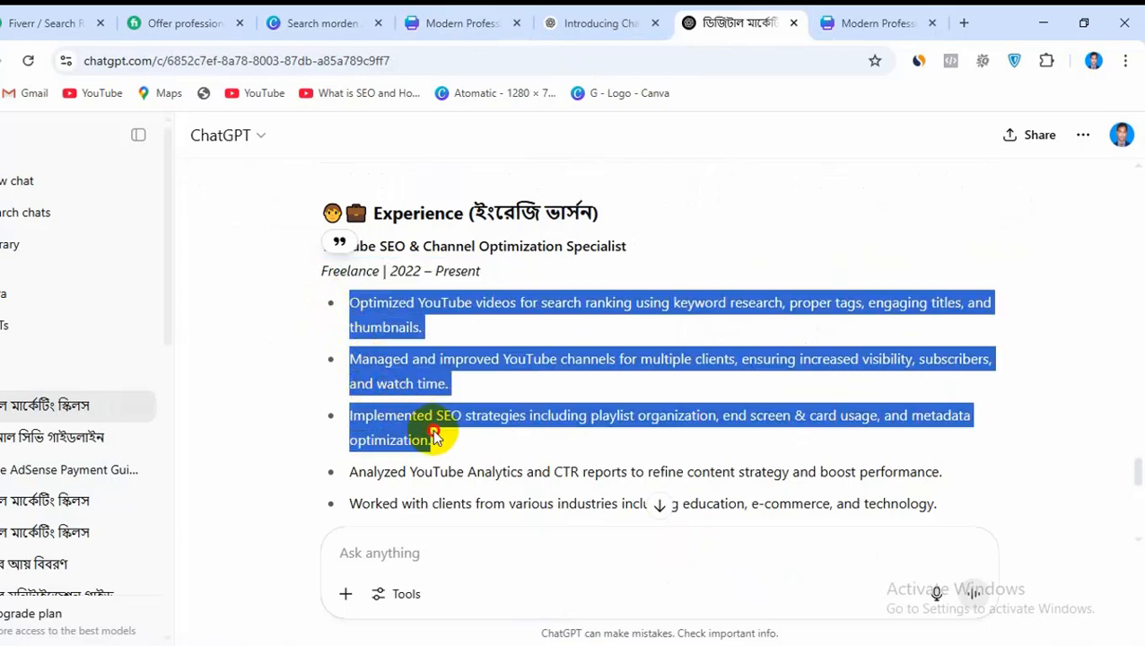
{"action": "right_click", "coordinate": [530, 308]}
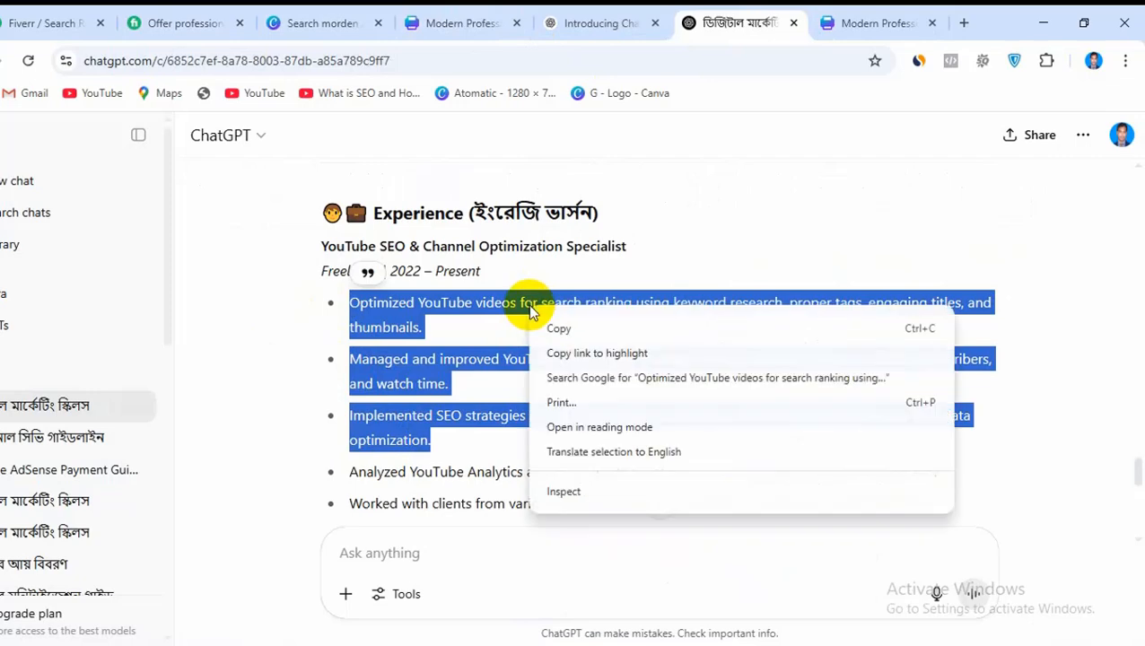
{"action": "left_click", "coordinate": [559, 329]}
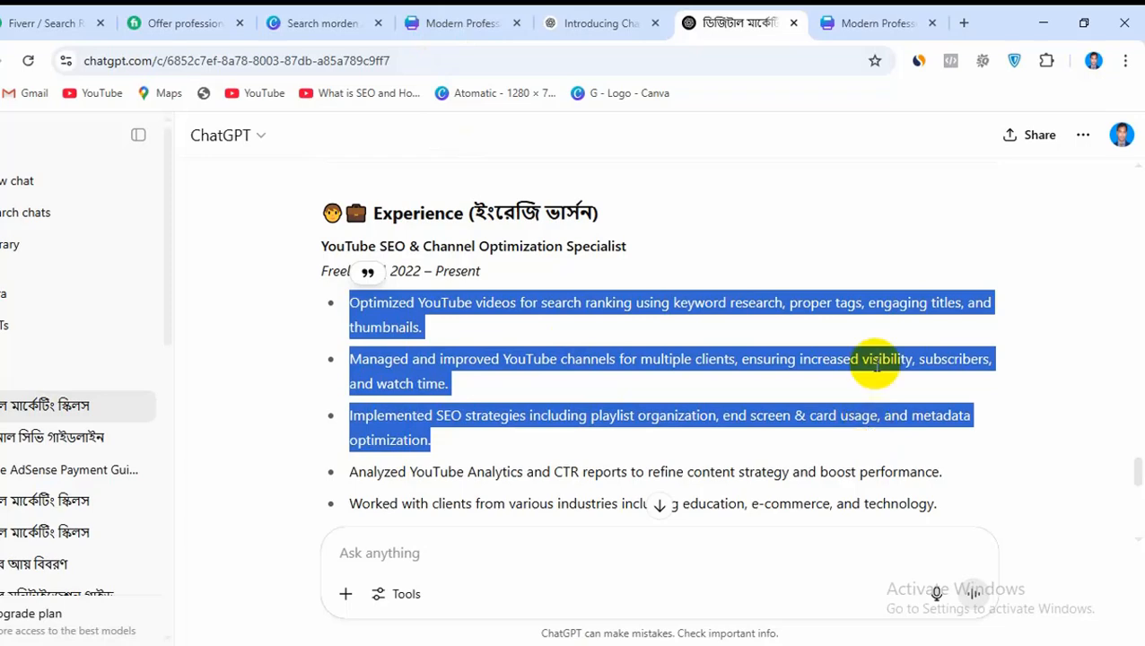
Replace the moved lorem ipsum paragraph with the three copied bullets, widen its text box, and delete the overlapping 2016 - 2020 date
{"action": "left_click", "coordinate": [442, 12]}
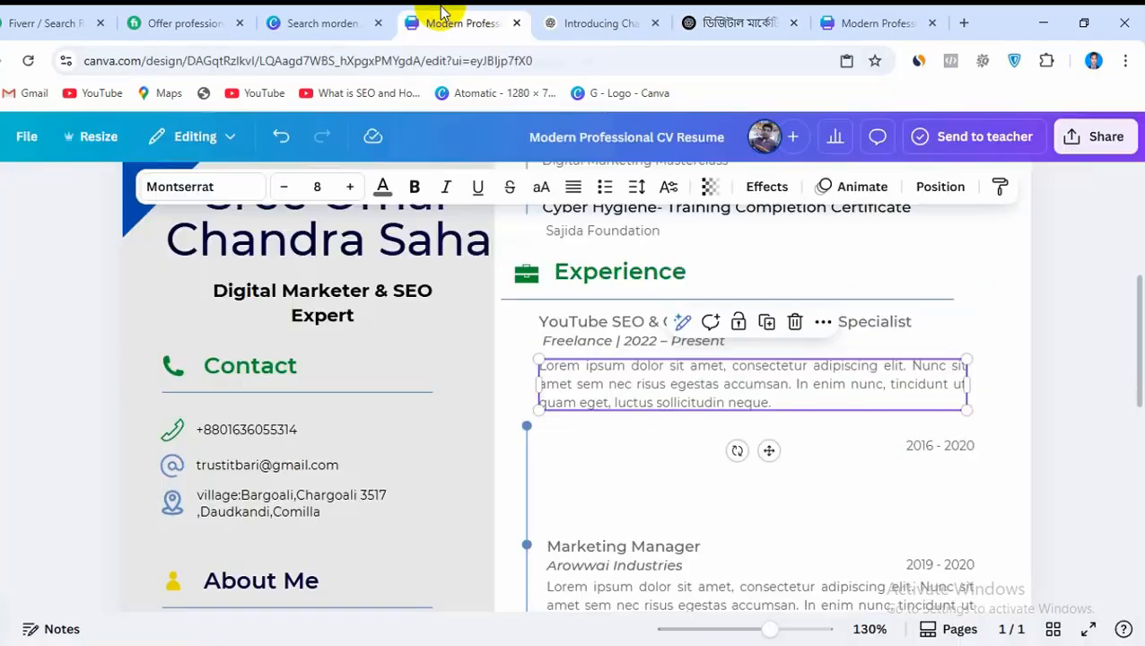
{"action": "double_click", "coordinate": [654, 385]}
{"action": "key", "text": "ctrl+v"}
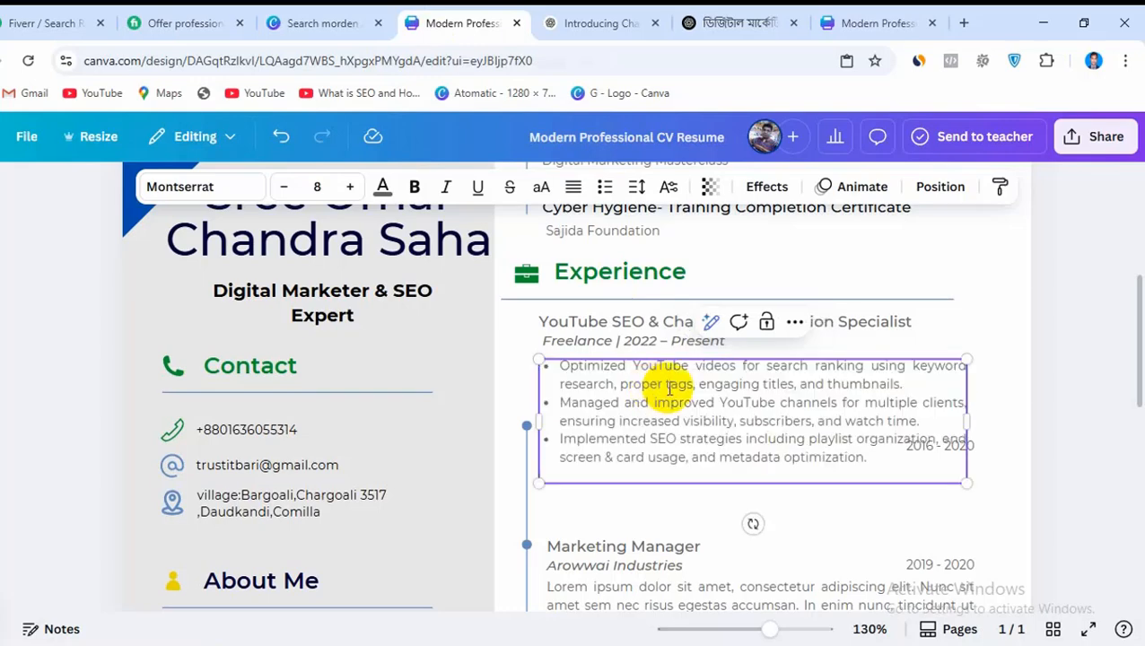
{"action": "left_click_drag", "start_coordinate": [968, 419], "coordinate": [1002, 419]}
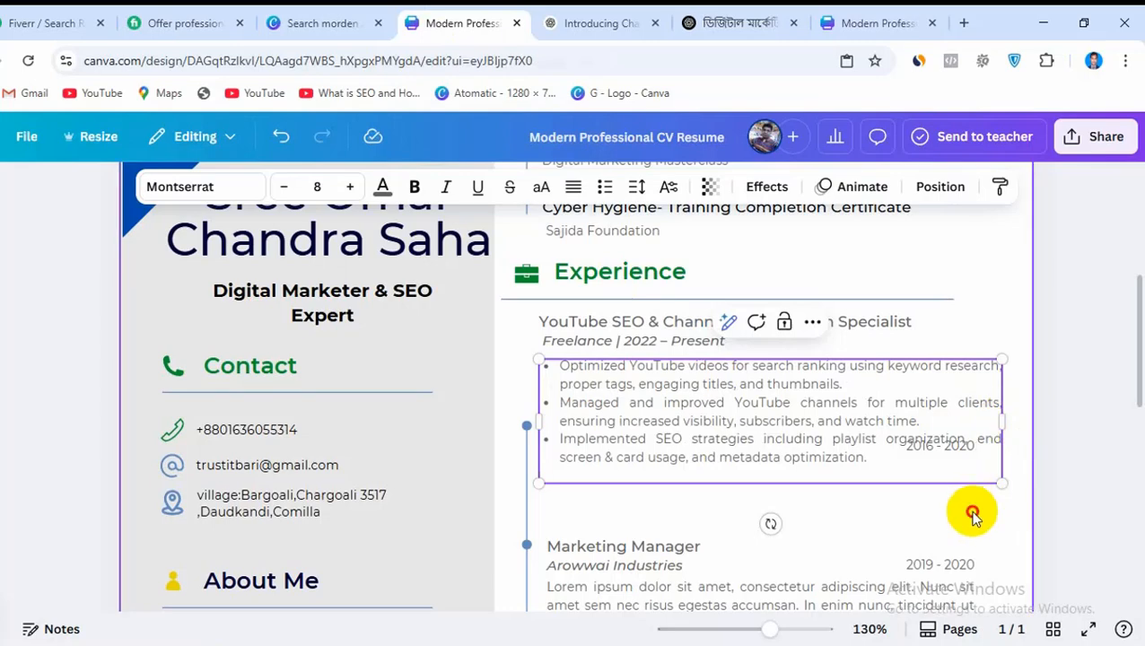
{"action": "left_click", "coordinate": [933, 442]}
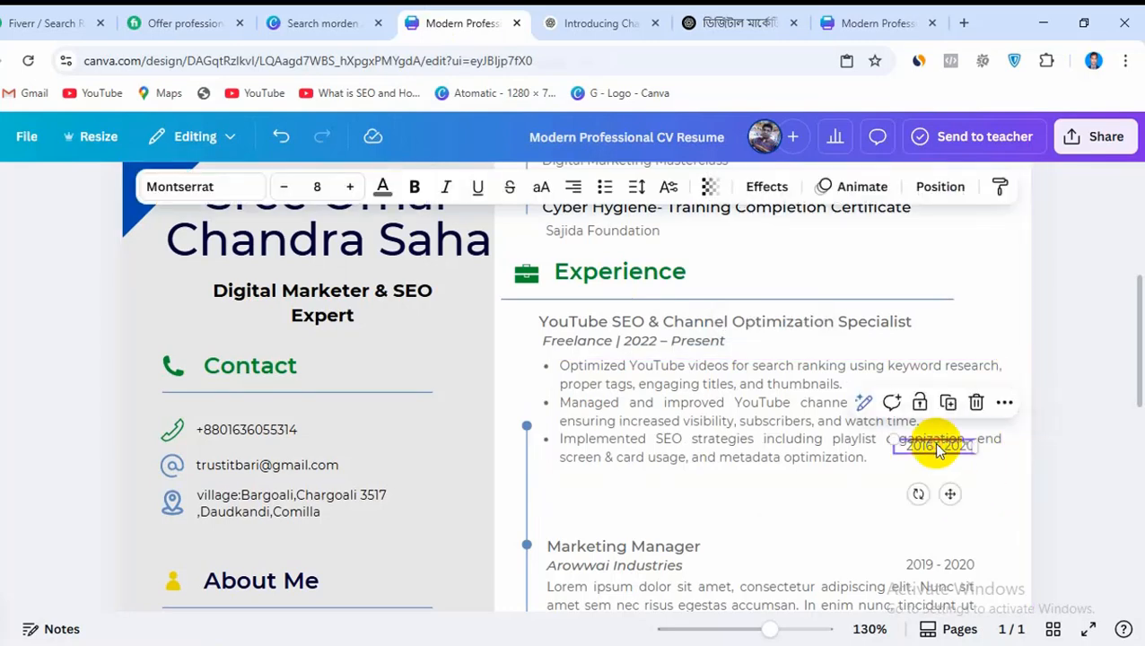
{"action": "key", "text": "Delete"}
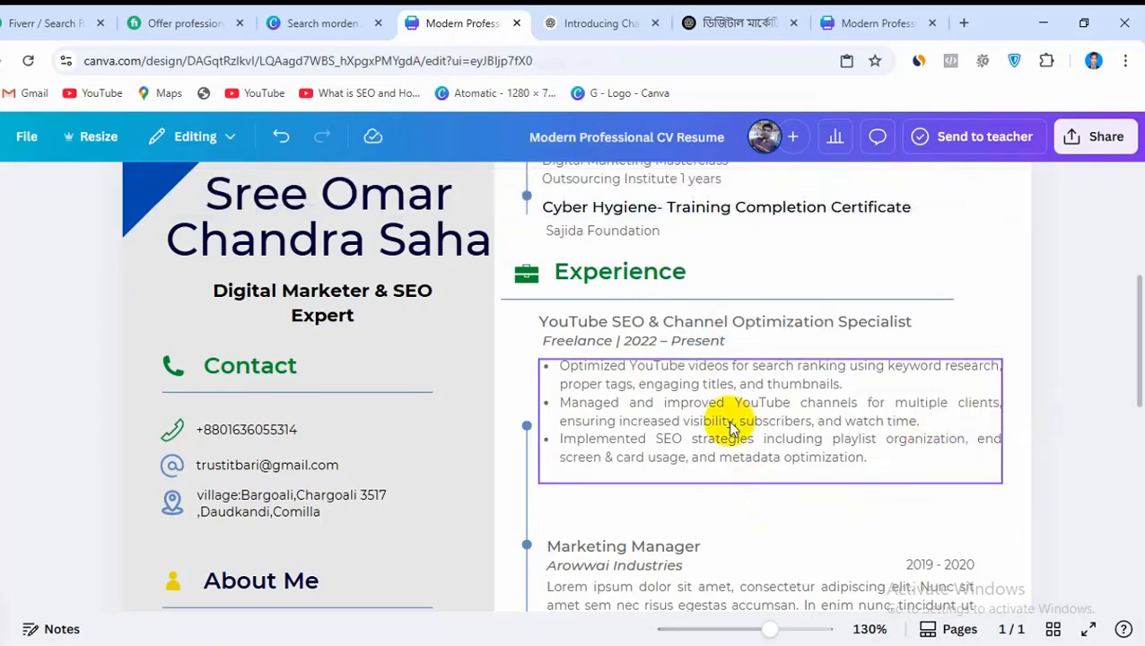
Nudge the first Experience bullets slightly and set the YouTube SEO job title and its Freelance | 2022 – Present line to black (#000000)
{"action": "left_click_drag", "start_coordinate": [729, 422], "coordinate": [729, 422]}
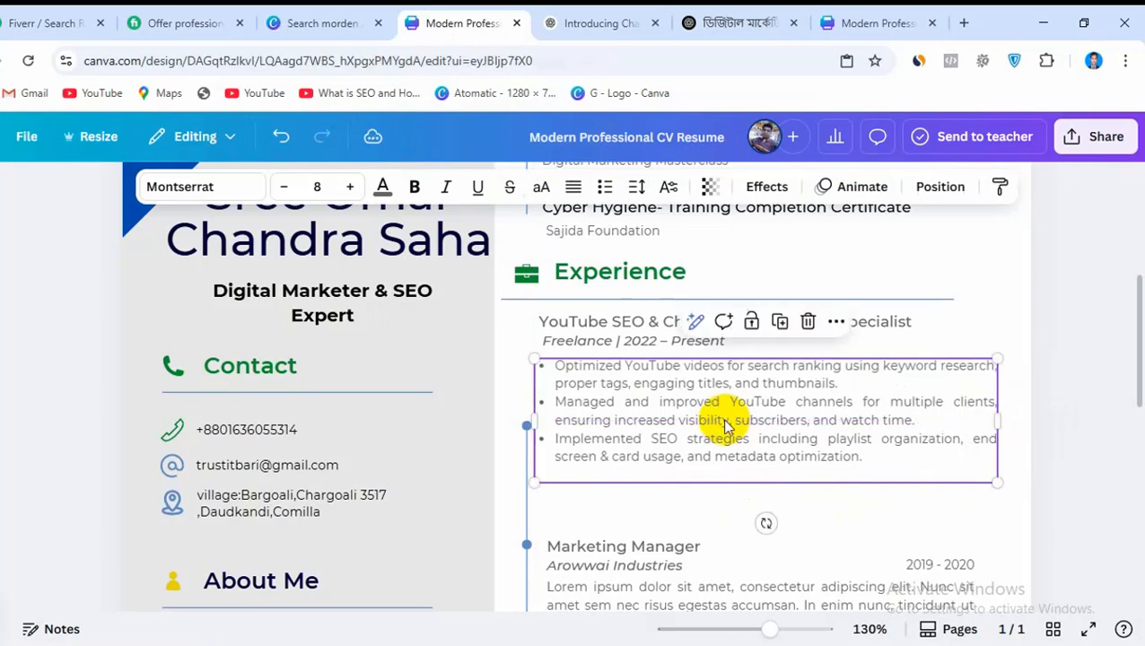
{"action": "left_click", "coordinate": [861, 330]}
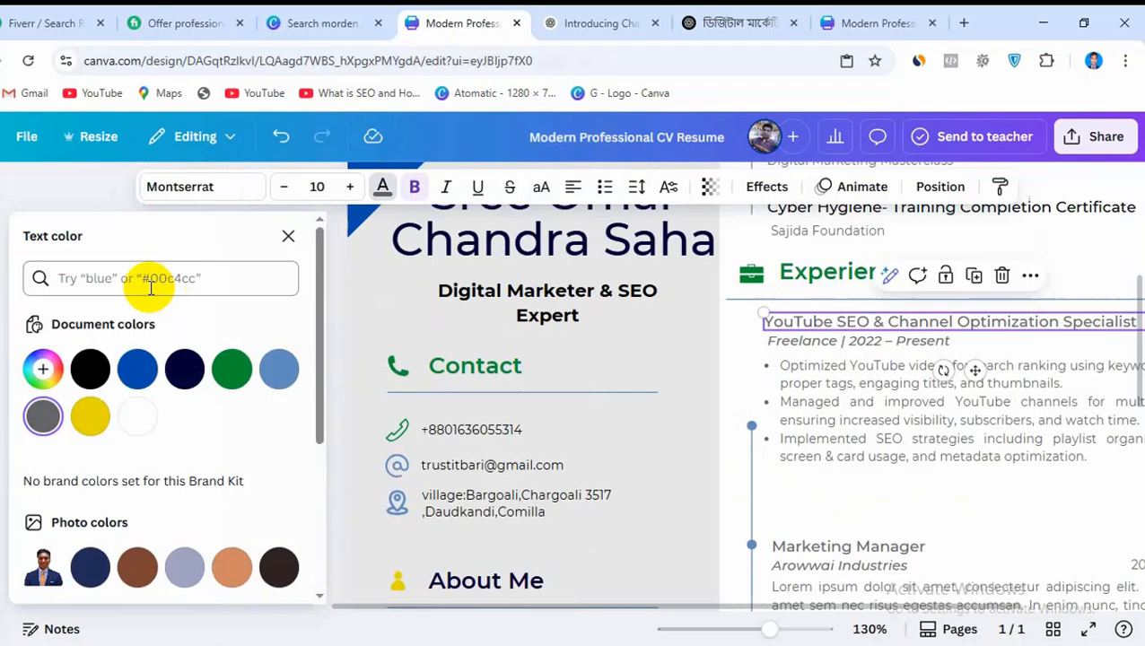
{"action": "left_click", "coordinate": [90, 369]}
{"action": "left_click", "coordinate": [825, 341]}
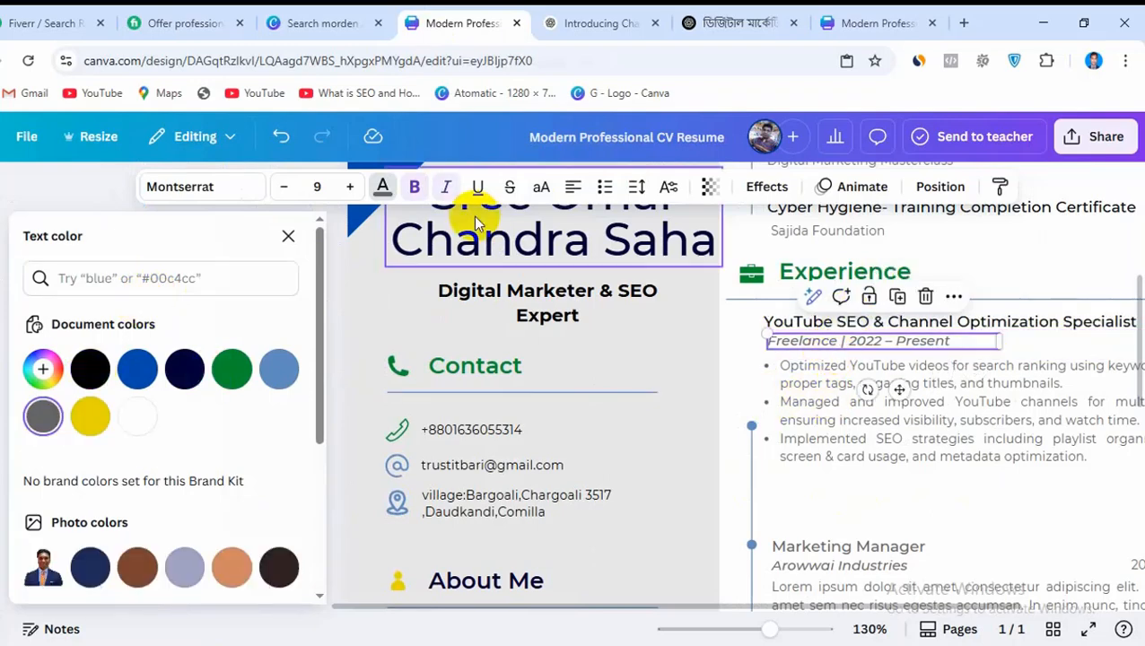
{"action": "left_click", "coordinate": [383, 186]}
{"action": "left_click", "coordinate": [382, 186]}
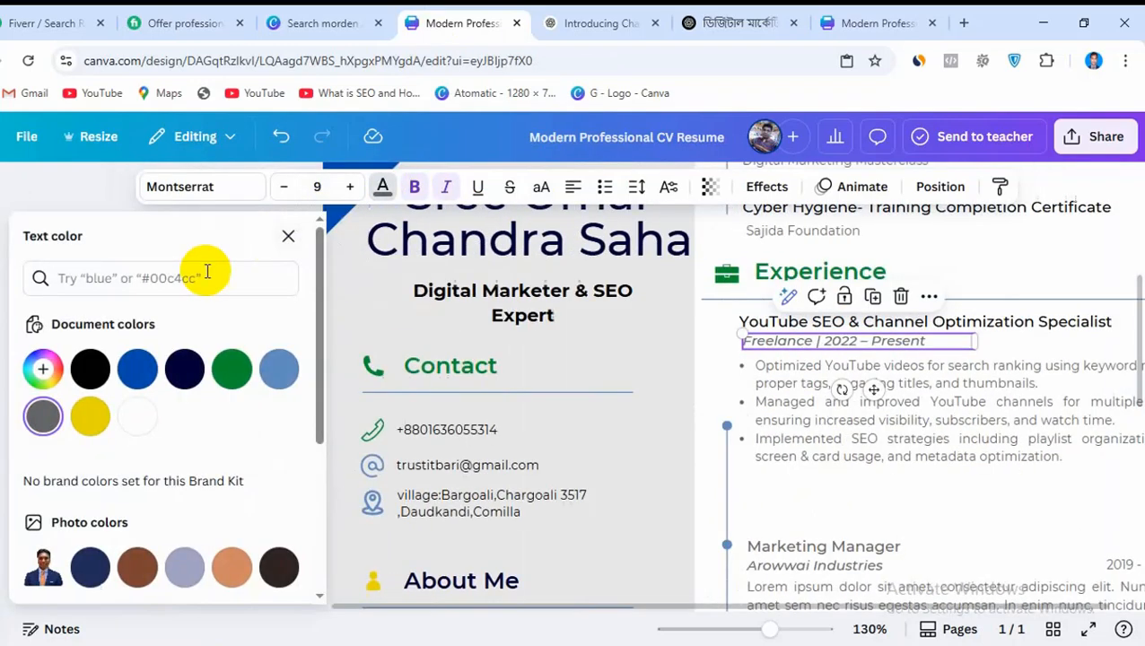
{"action": "left_click", "coordinate": [99, 382]}
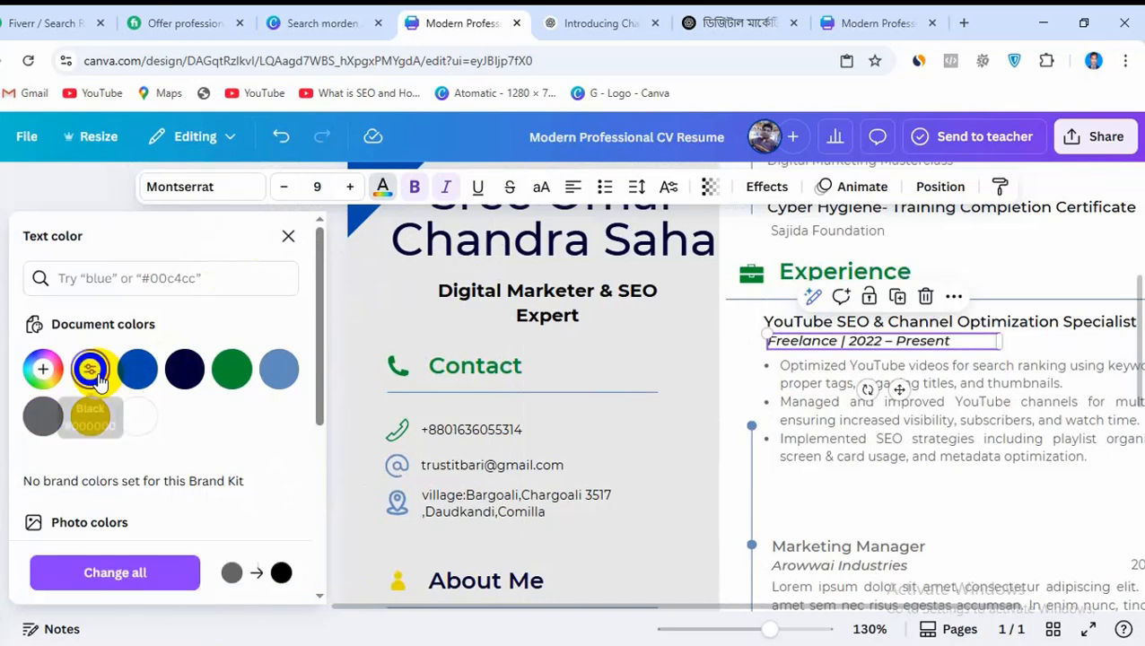
{"action": "left_click", "coordinate": [930, 500]}
Move the Marketing Manager title and its Arowwai Industries line up directly beneath the first job's bullets
{"action": "left_click_drag", "start_coordinate": [582, 544], "coordinate": [583, 483]}
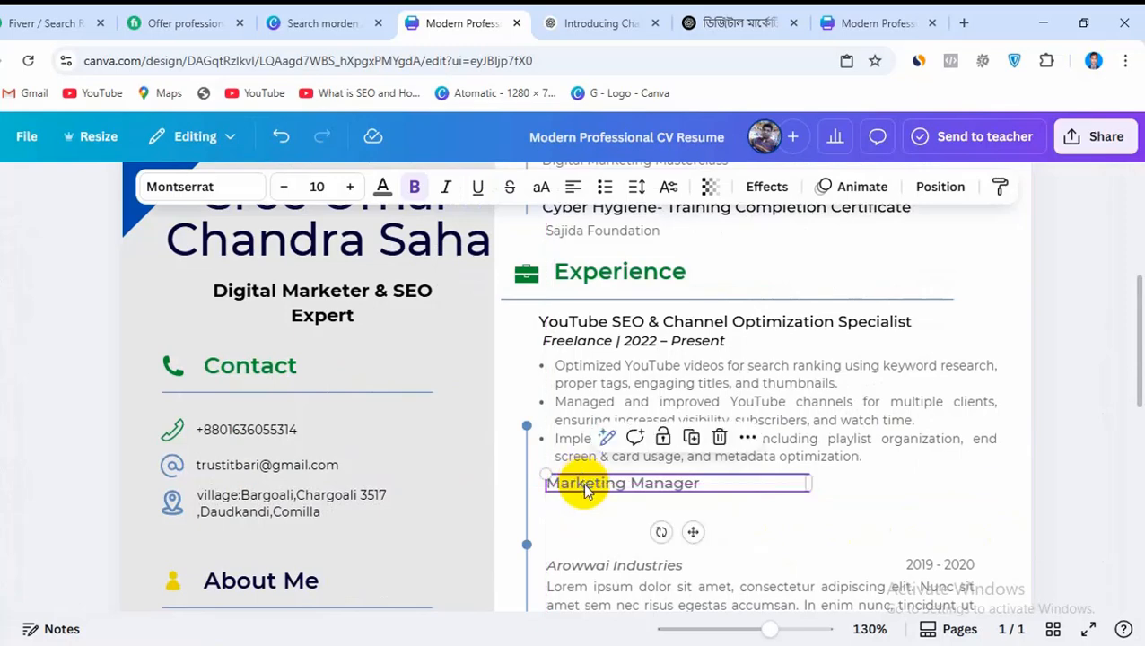
{"action": "left_click", "coordinate": [605, 564]}
{"action": "left_click_drag", "start_coordinate": [605, 565], "coordinate": [604, 504]}
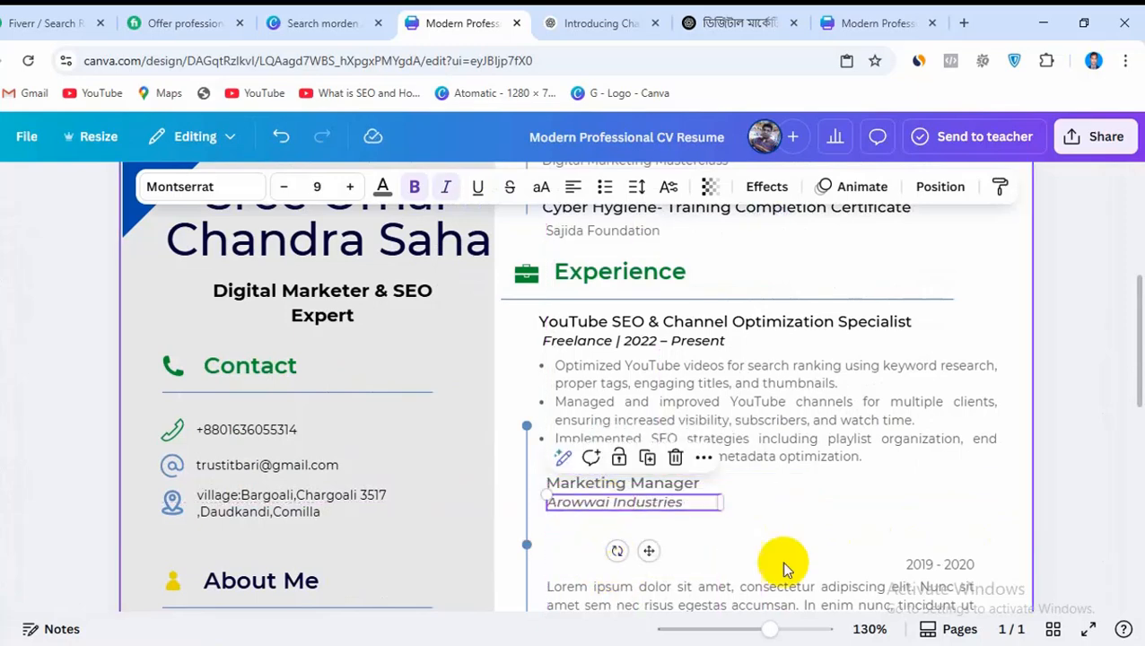
Switch to the Word document and copy the Bengali prompt about the 2021 bookmarking work for thetechfools
{"action": "left_click", "coordinate": [821, 640]}
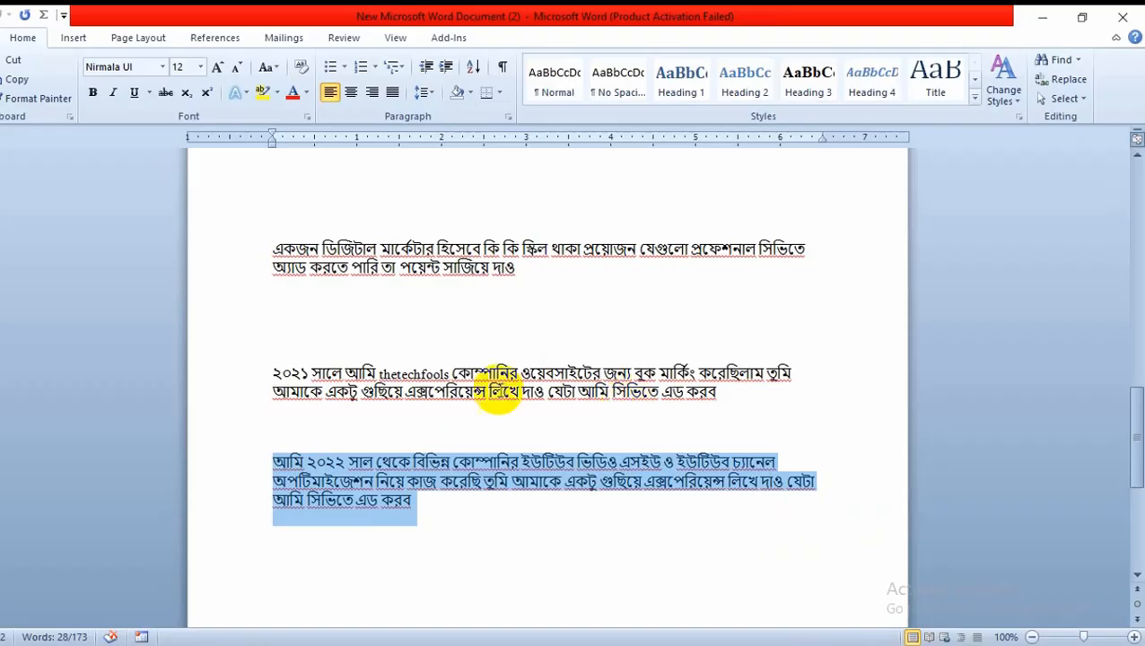
{"action": "left_click", "coordinate": [255, 395]}
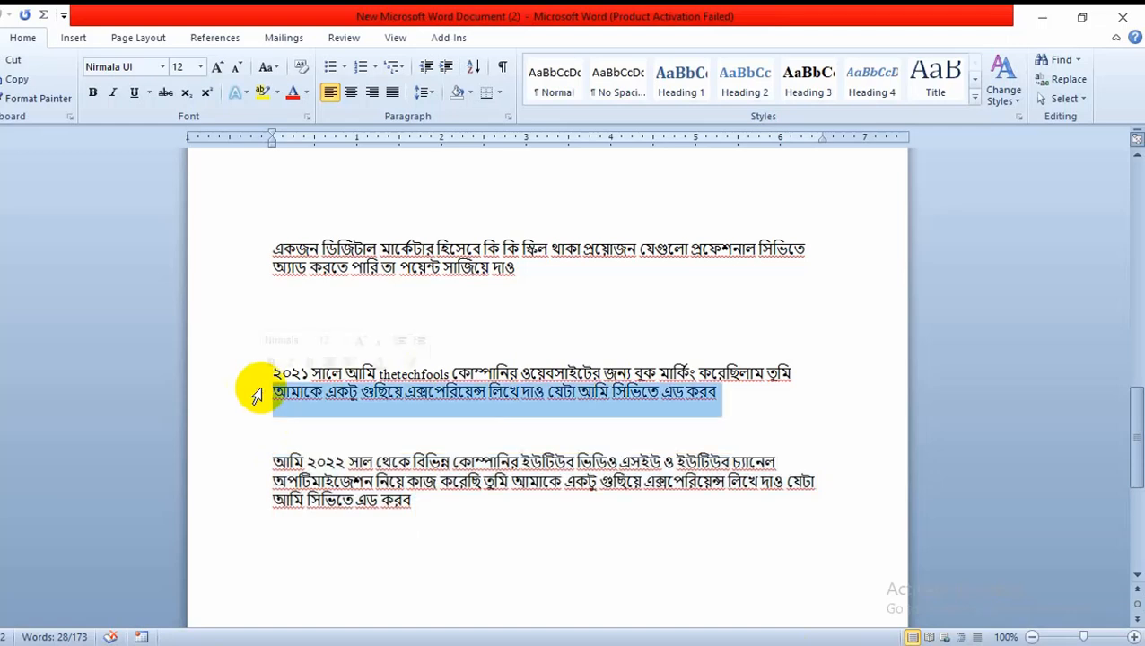
{"action": "left_click", "coordinate": [373, 395]}
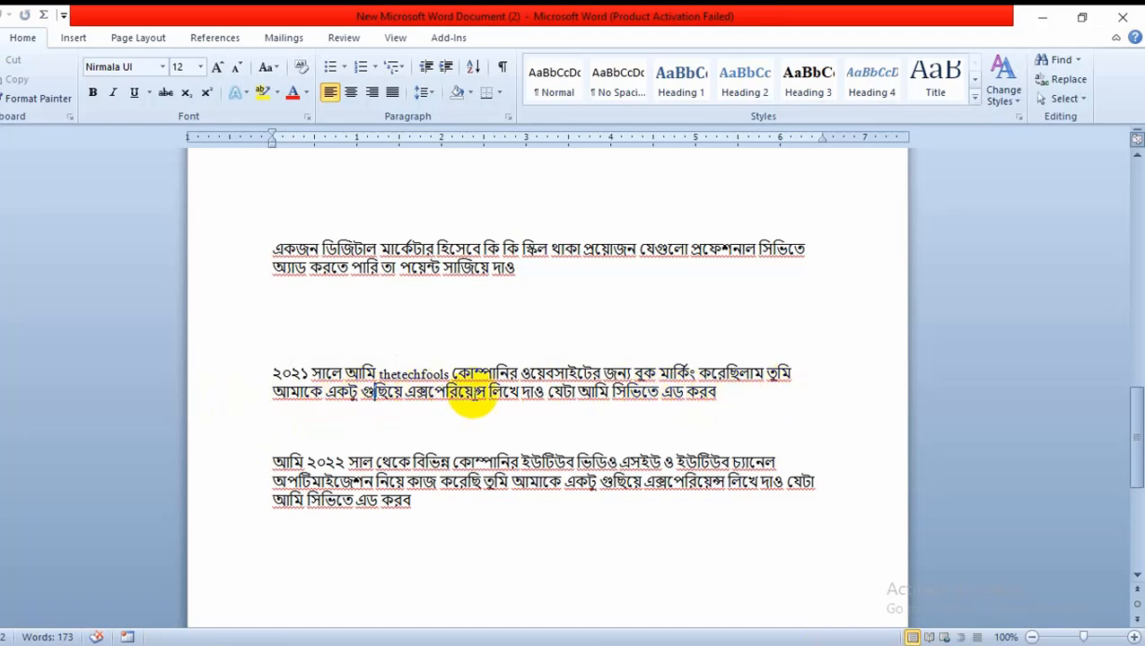
{"action": "left_click_drag", "start_coordinate": [719, 398], "coordinate": [241, 382]}
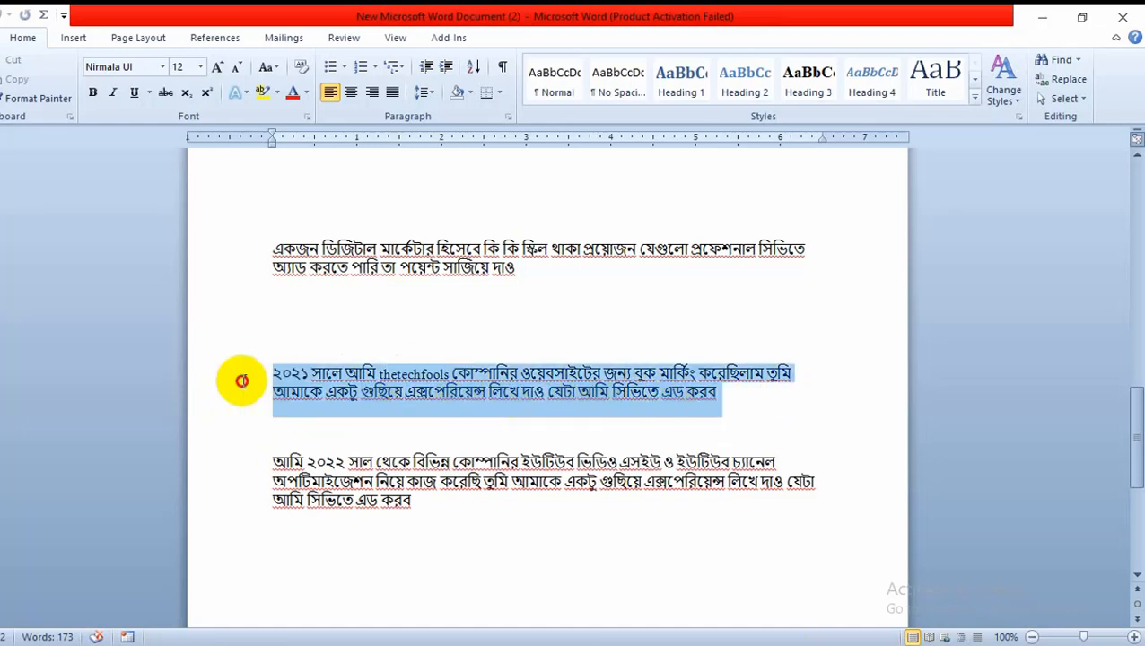
{"action": "right_click", "coordinate": [341, 382]}
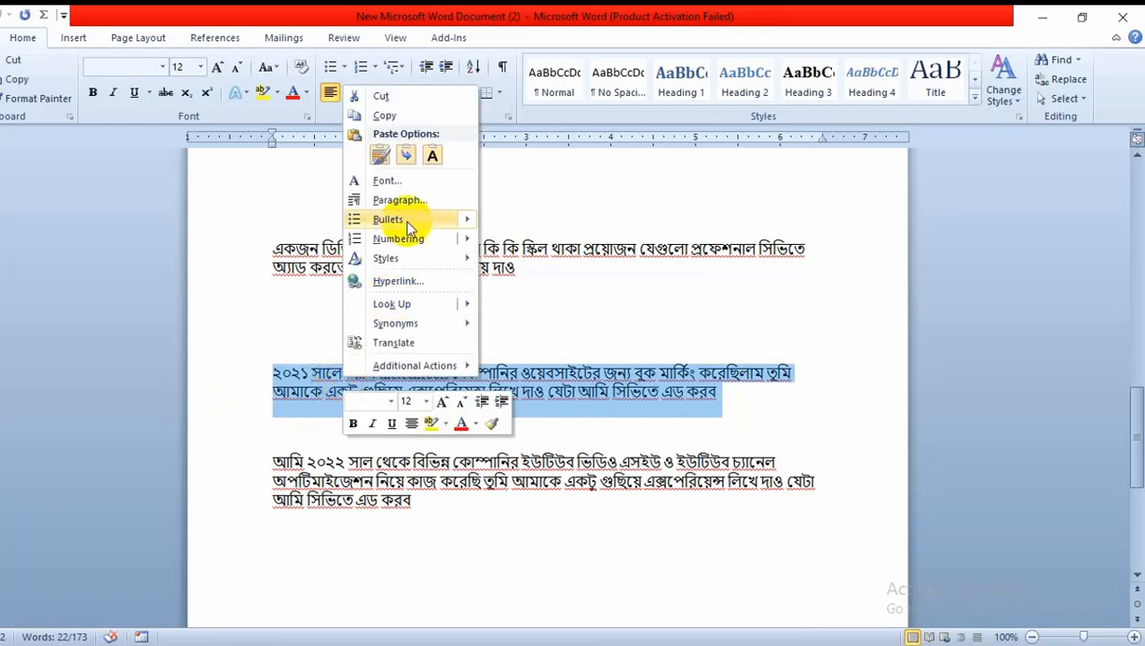
{"action": "left_click", "coordinate": [398, 116]}
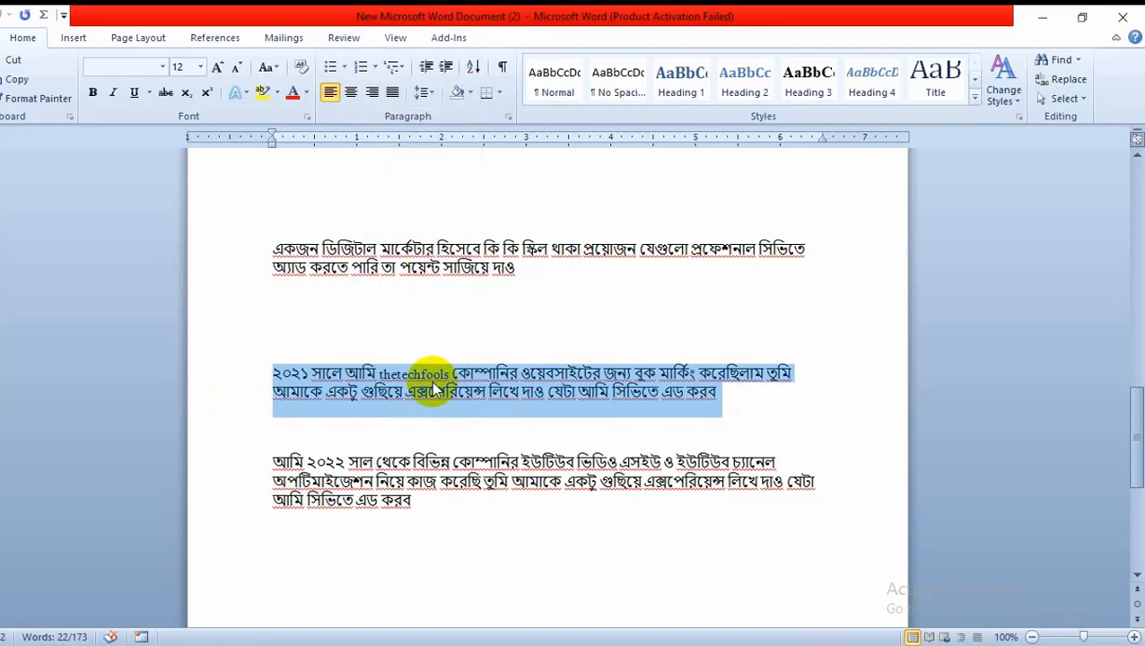
Return to the ChatGPT conversation and send it the copied thetechfools bookmarking prompt
{"action": "key", "text": "alt+Tab"}
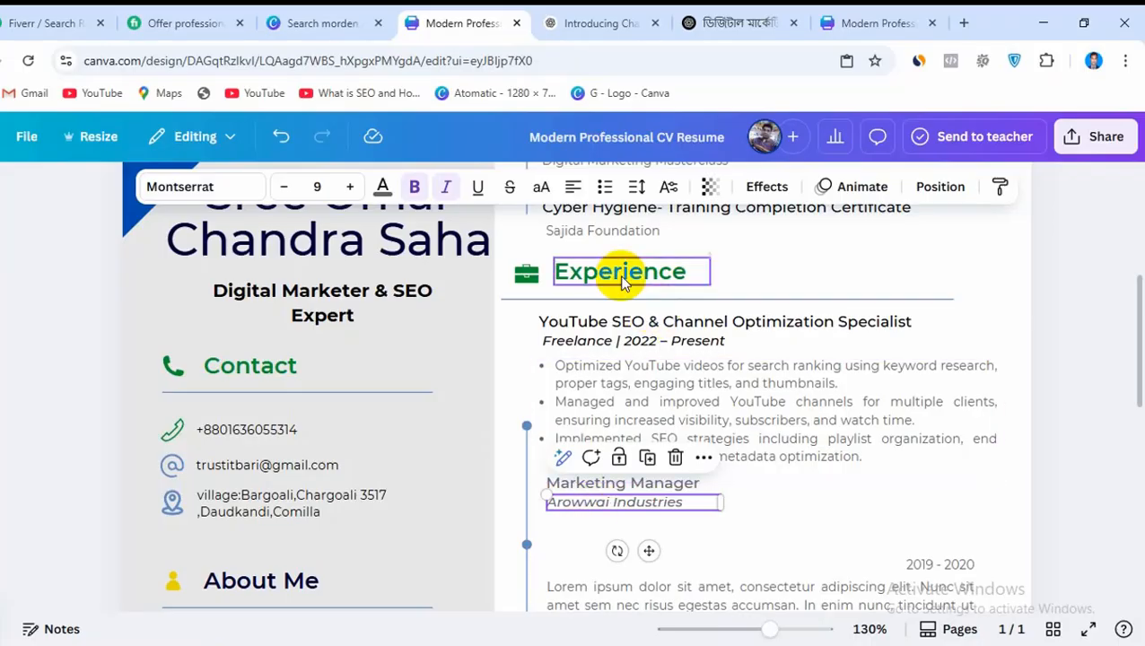
{"action": "left_click", "coordinate": [770, 16]}
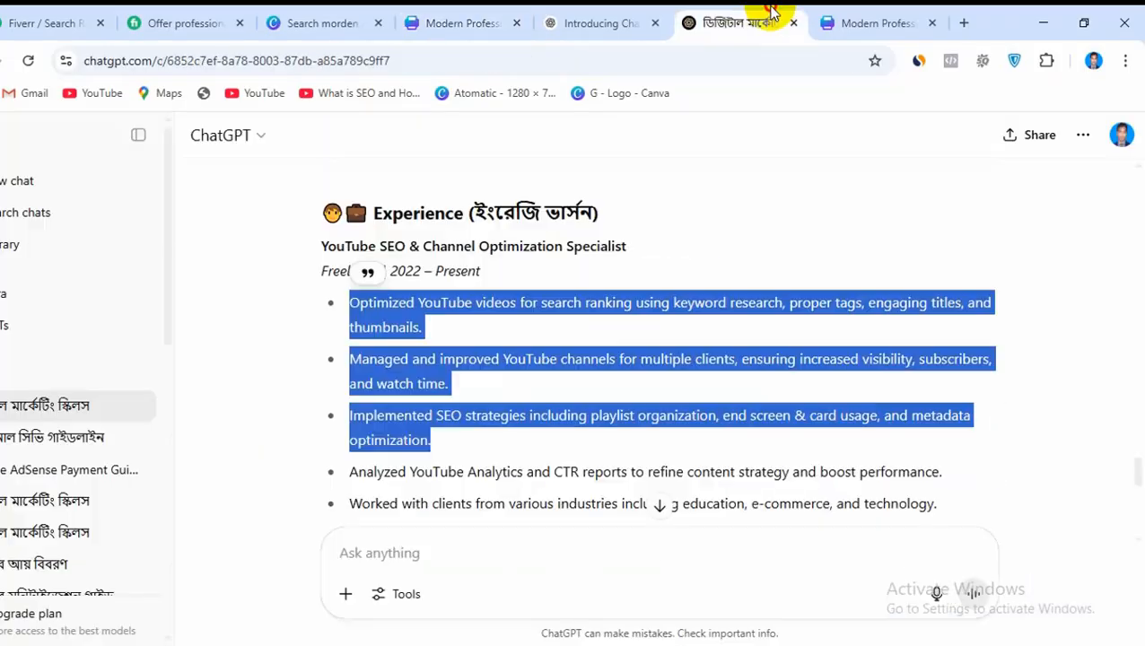
{"action": "left_click", "coordinate": [401, 554]}
{"action": "right_click", "coordinate": [396, 559]}
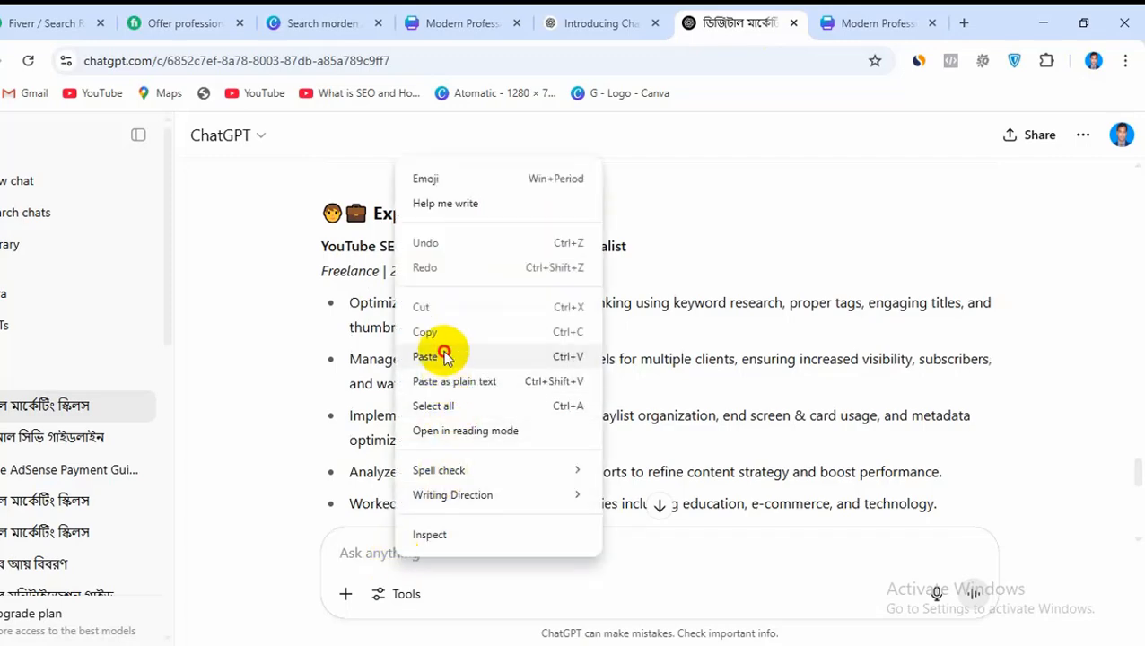
{"action": "left_click", "coordinate": [440, 355]}
{"action": "left_click", "coordinate": [975, 595]}
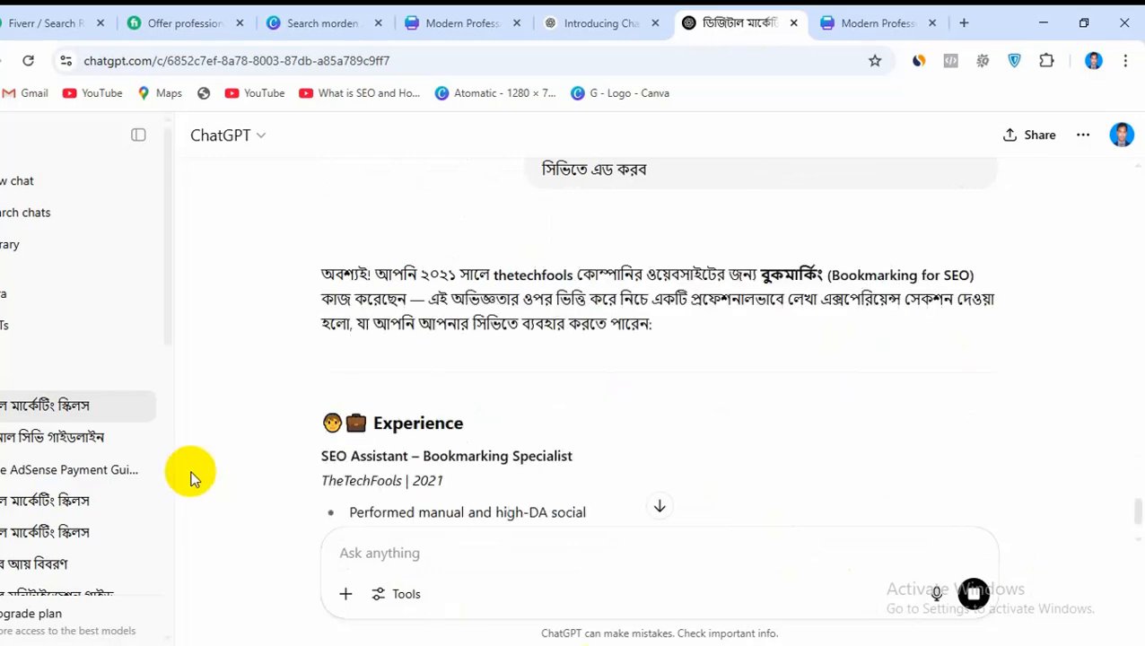
Copy the job title SEO Assistant – Bookmarking Specialist from the new ChatGPT answer
{"action": "scroll", "coordinate": [629, 482], "scroll_direction": "down", "scroll_amount": 1}
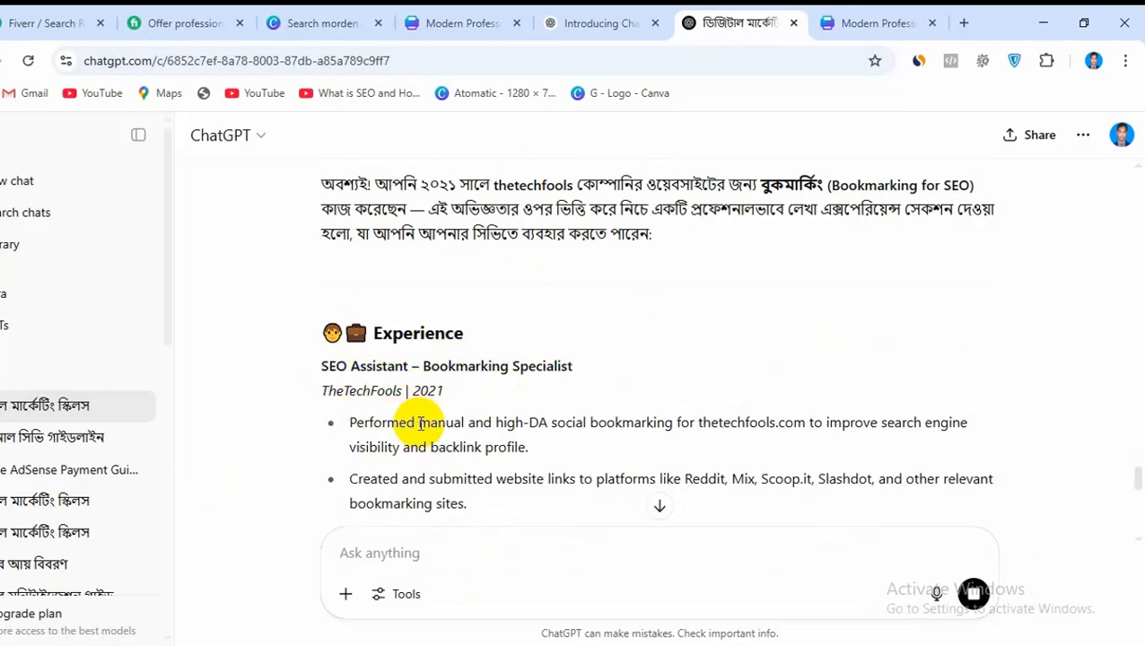
{"action": "scroll", "coordinate": [340, 406], "scroll_direction": "up", "scroll_amount": 2}
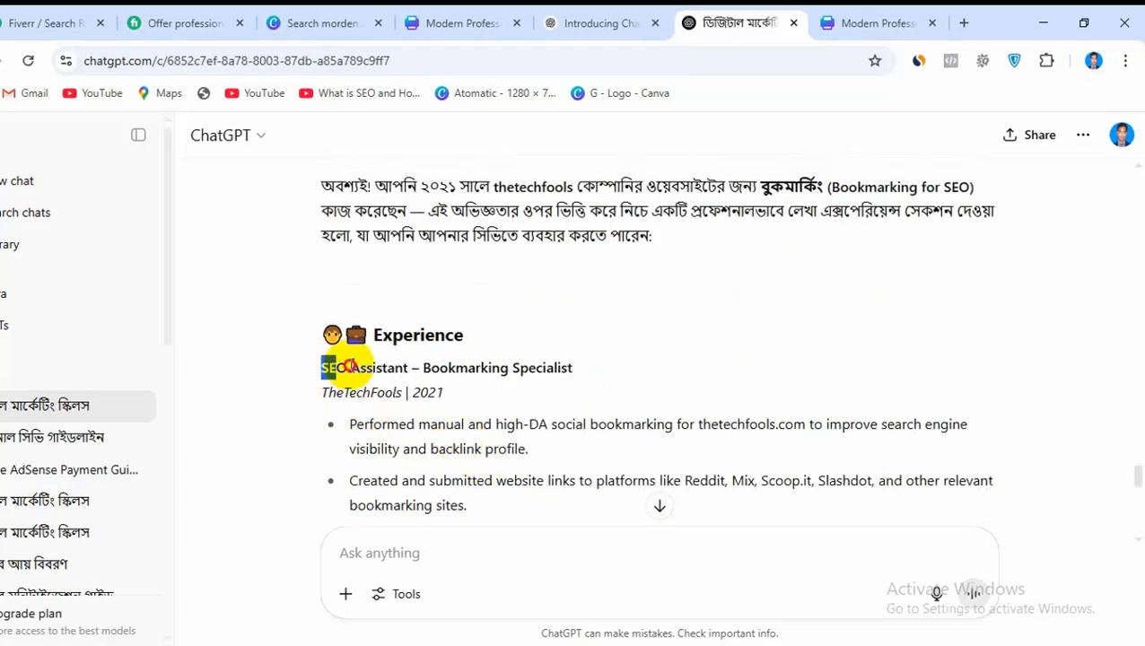
{"action": "left_click_drag", "start_coordinate": [348, 368], "coordinate": [595, 378]}
{"action": "right_click", "coordinate": [550, 375]}
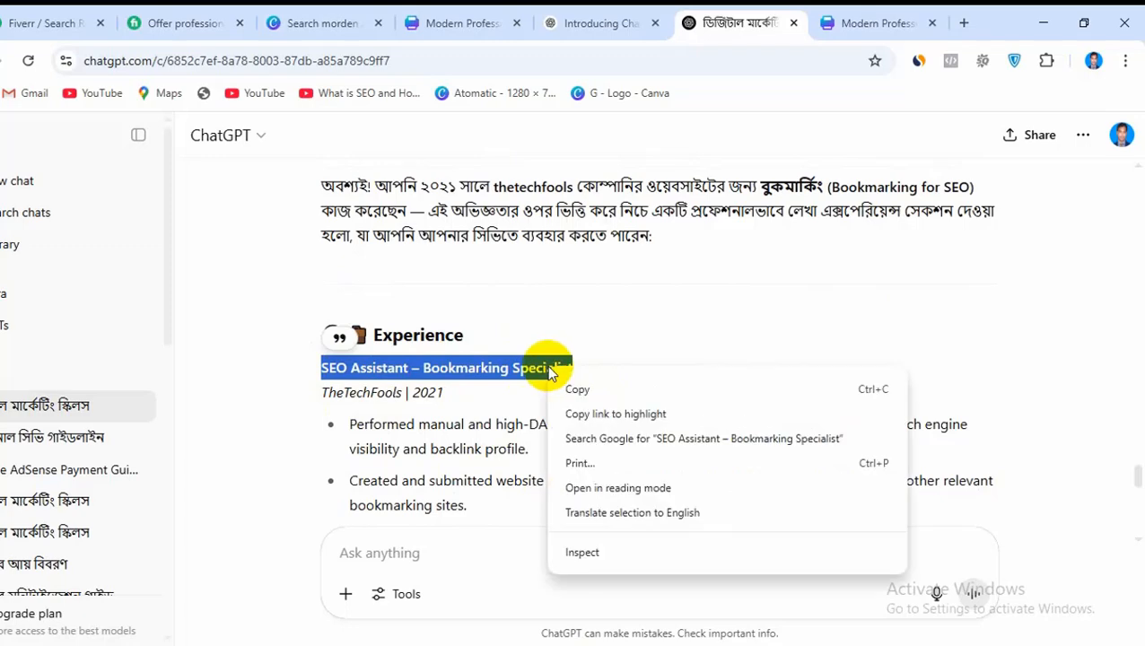
{"action": "left_click", "coordinate": [571, 389]}
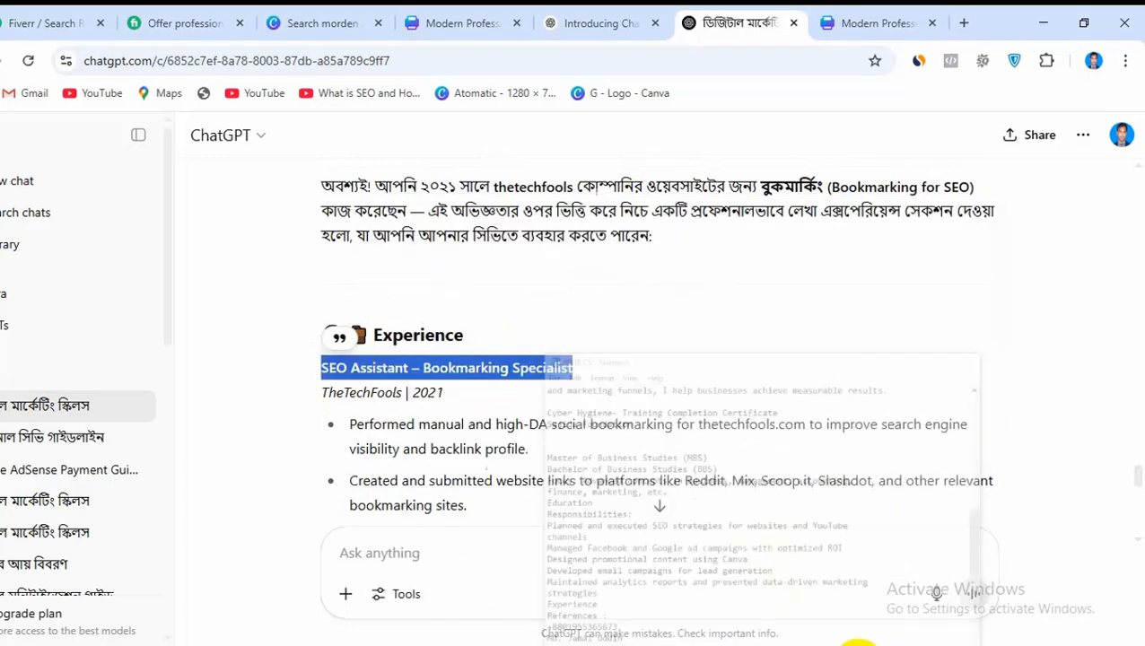
In the Canva CV, replace Marketing Manager with SEO Assistant – Bookmarking Specialist and widen its text box to about 8.7
{"action": "left_click", "coordinate": [319, 644]}
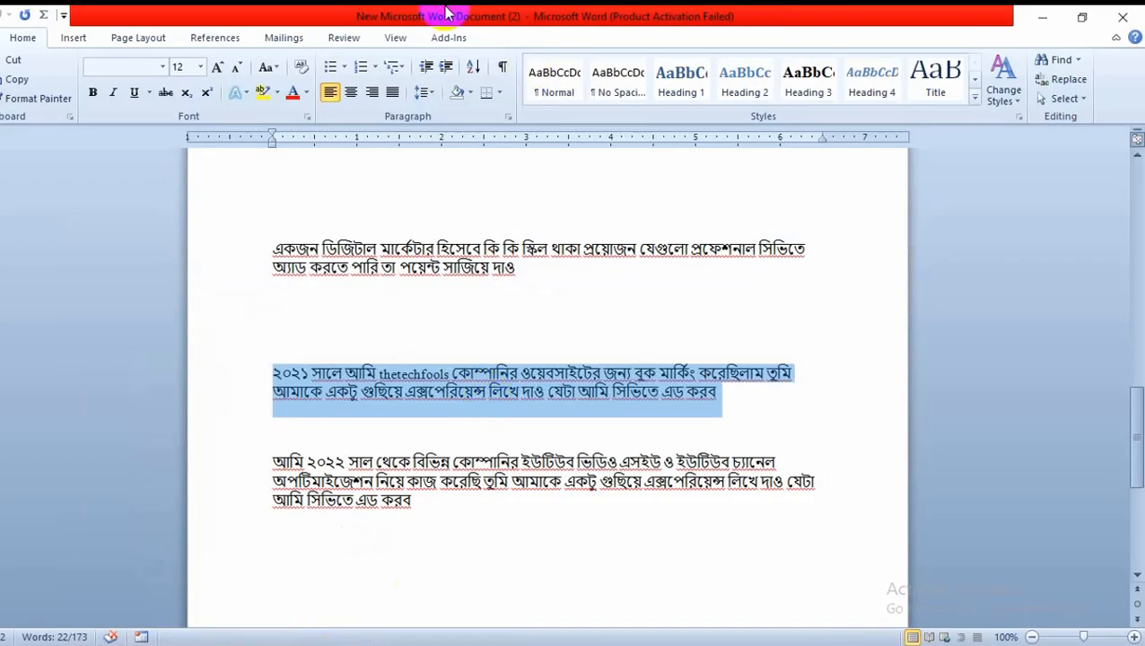
{"action": "left_click", "coordinate": [314, 639]}
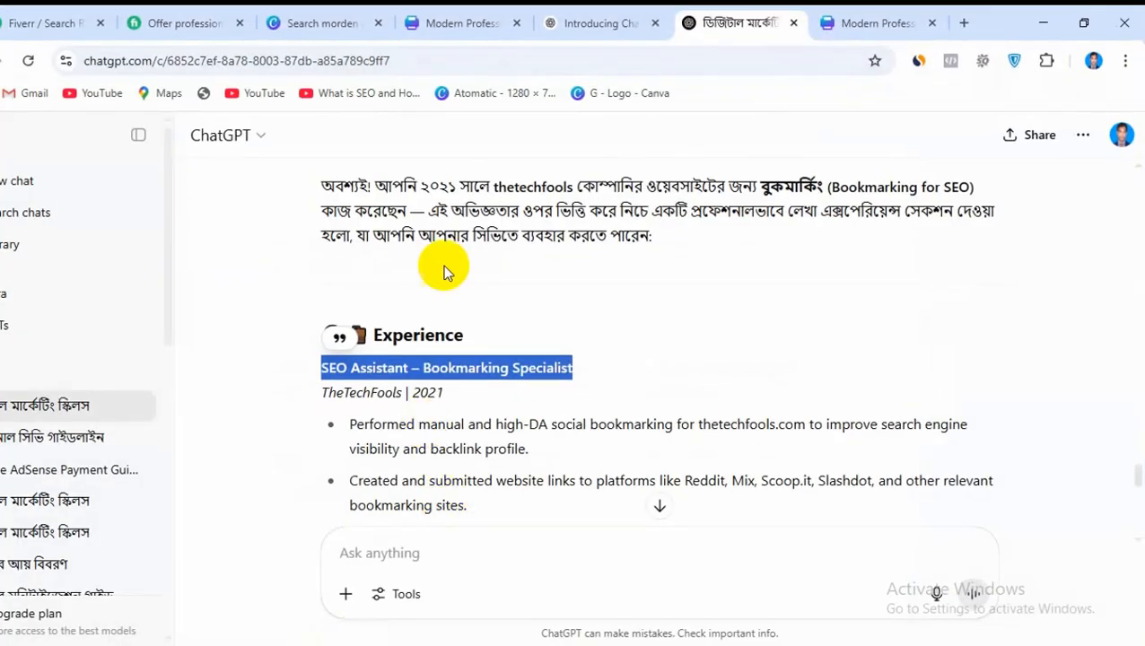
{"action": "left_click", "coordinate": [462, 22]}
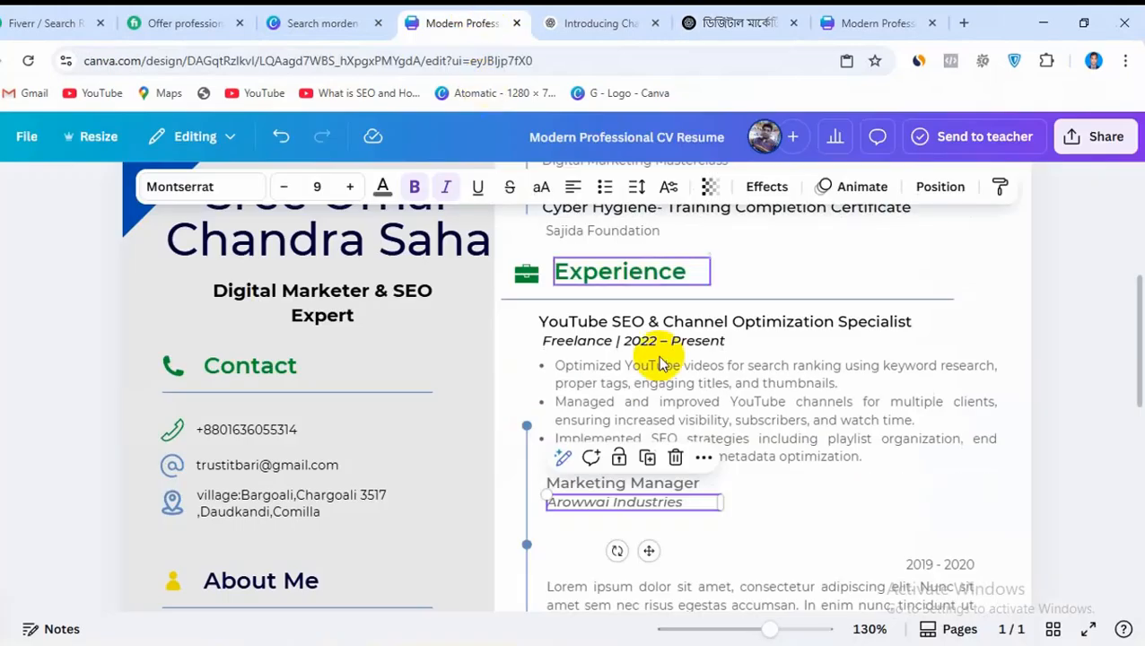
{"action": "left_click", "coordinate": [619, 485]}
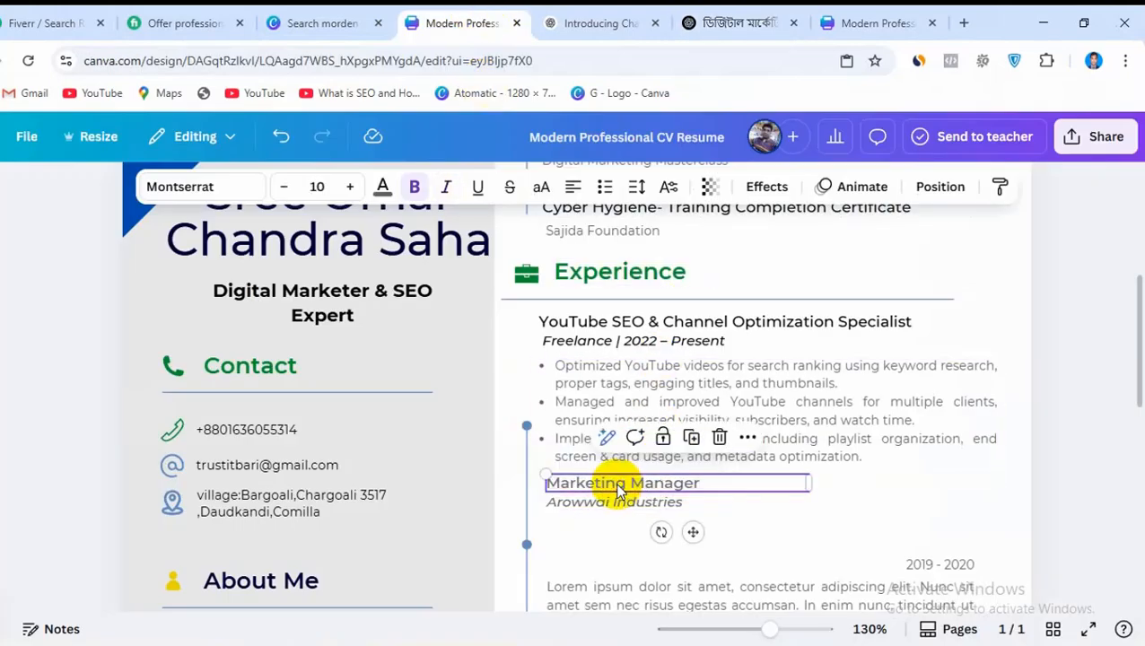
{"action": "double_click", "coordinate": [619, 485]}
{"action": "key", "text": "ctrl+v"}
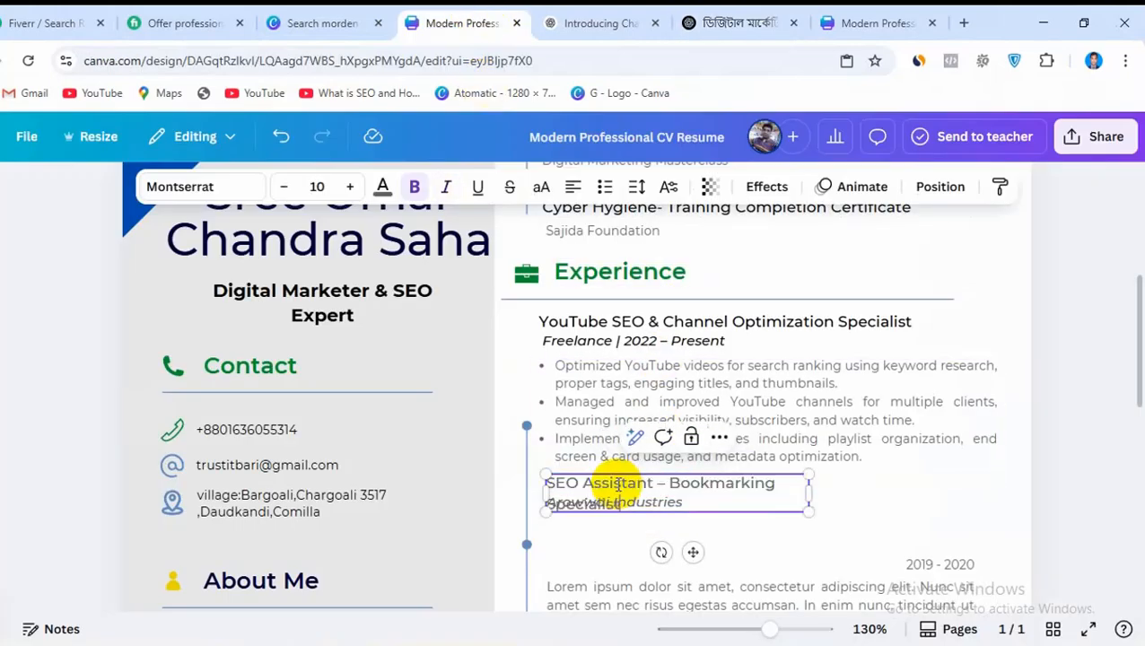
{"action": "left_click_drag", "start_coordinate": [807, 491], "coordinate": [925, 480]}
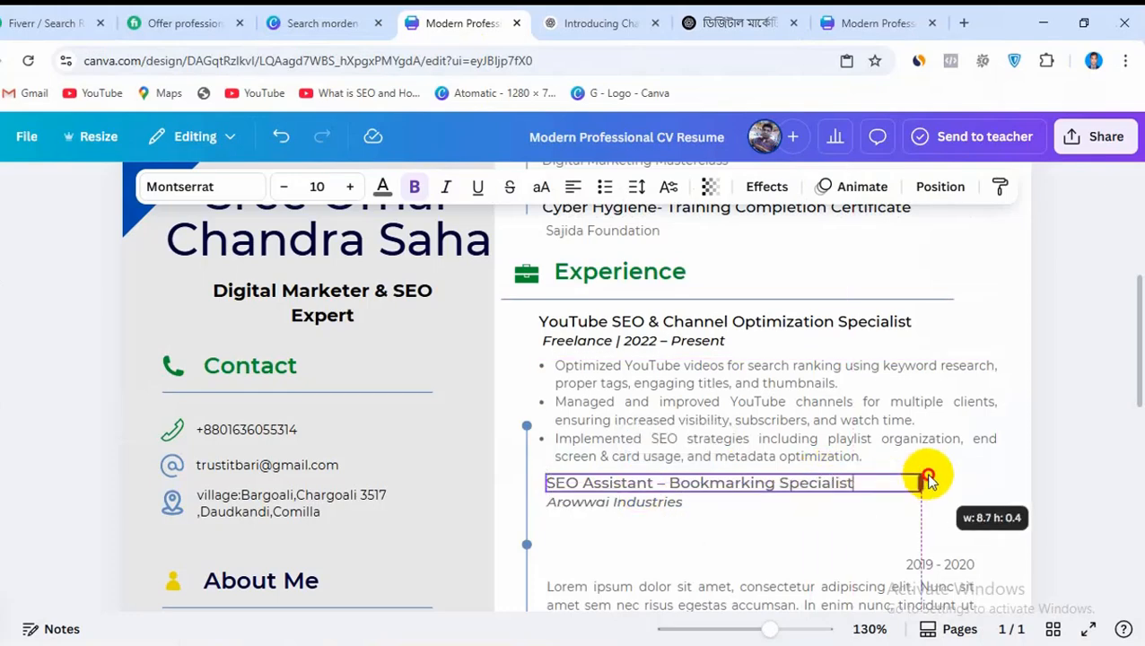
Copy the line TheTechFools | 2021 from the ChatGPT answer
{"action": "double_click", "coordinate": [634, 505]}
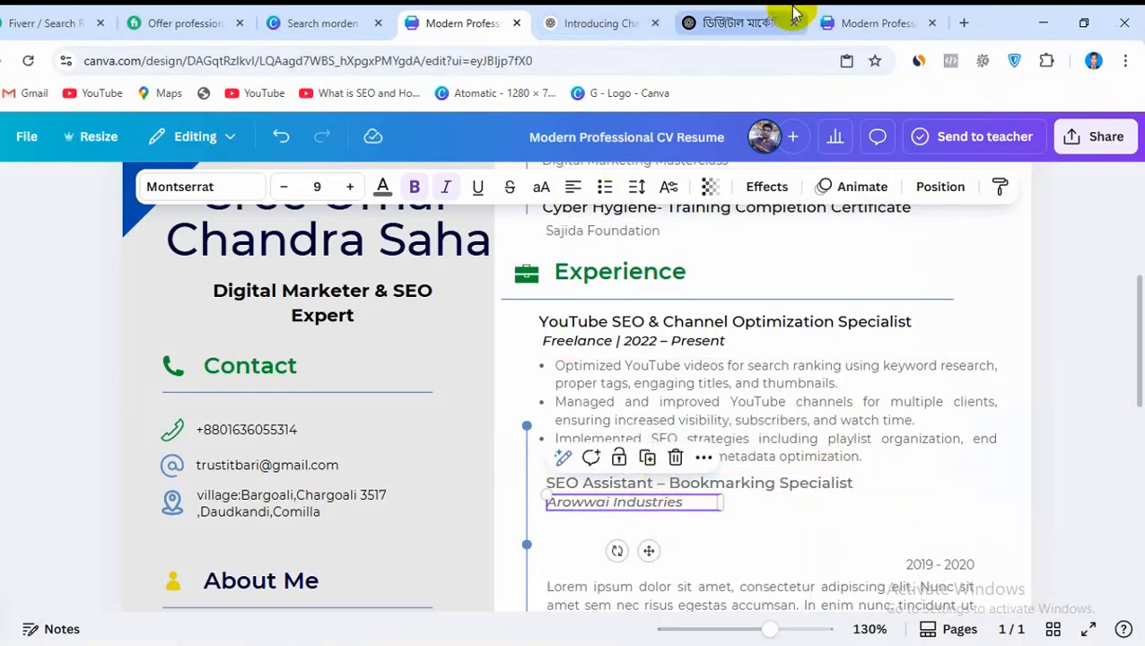
{"action": "left_click", "coordinate": [752, 22]}
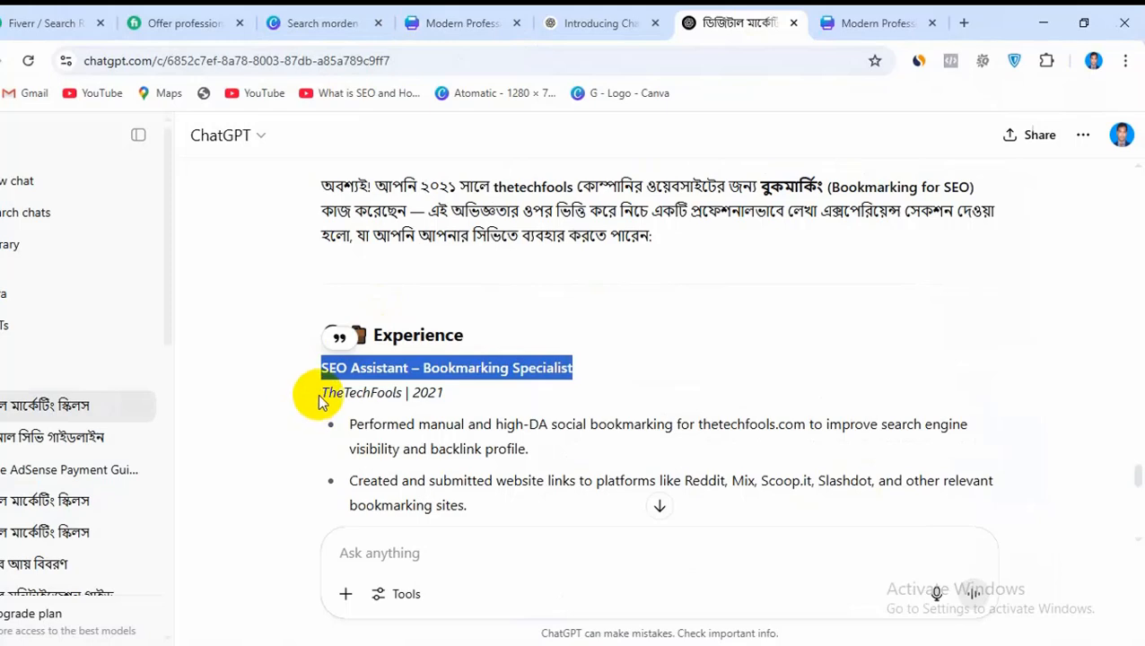
{"action": "left_click_drag", "start_coordinate": [318, 401], "coordinate": [451, 399]}
{"action": "right_click", "coordinate": [435, 392]}
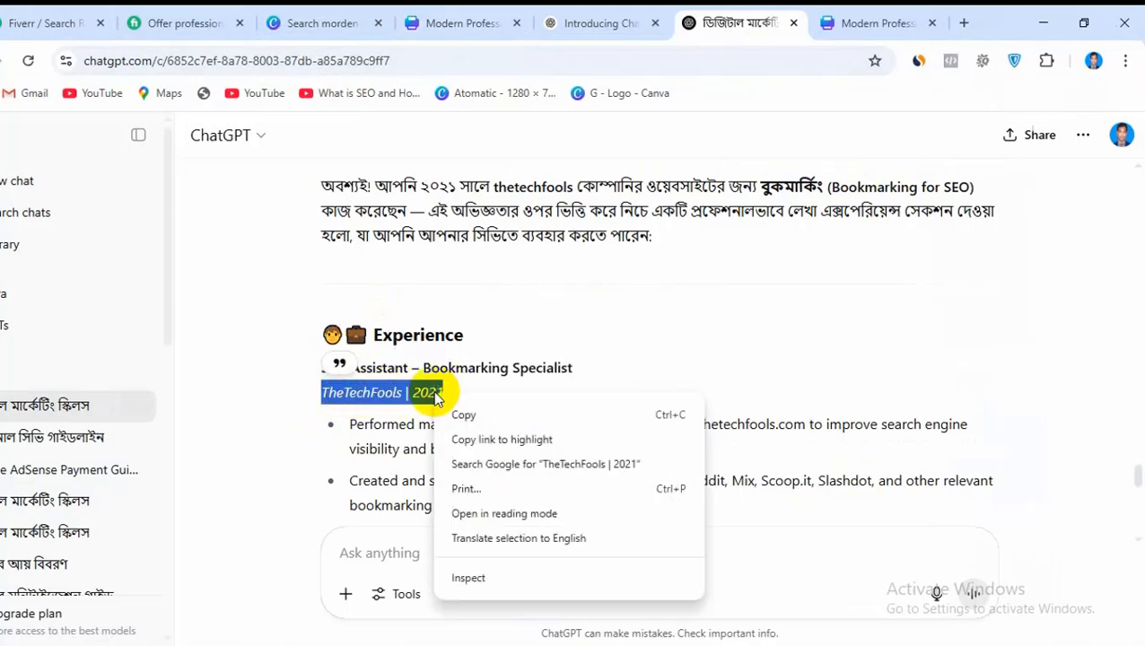
{"action": "left_click", "coordinate": [455, 413]}
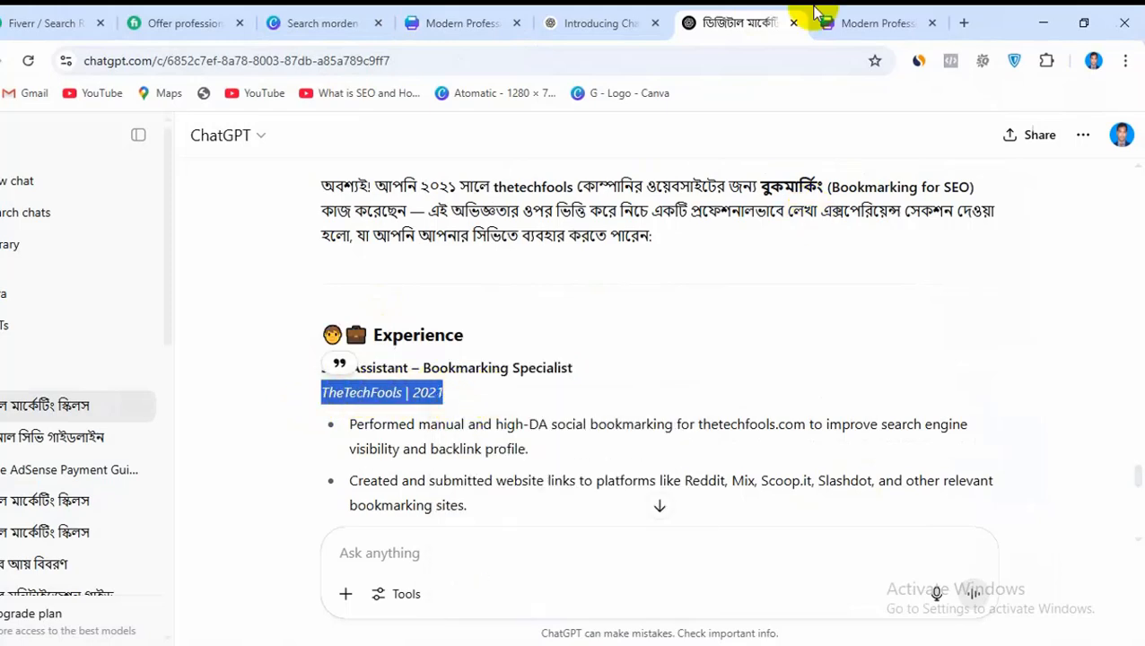
Replace the Arowwai Industries text under the SEO Assistant title in the Canva CV with TheTechFools | 2021
{"action": "left_click", "coordinate": [489, 20]}
{"action": "double_click", "coordinate": [612, 507]}
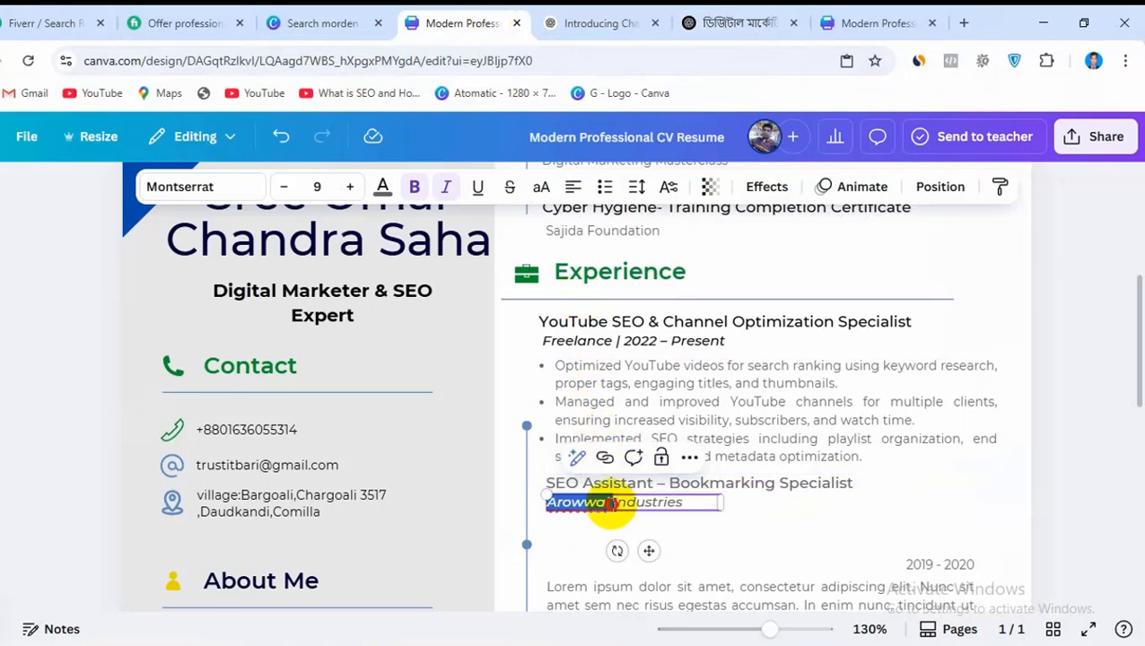
{"action": "double_click", "coordinate": [614, 504]}
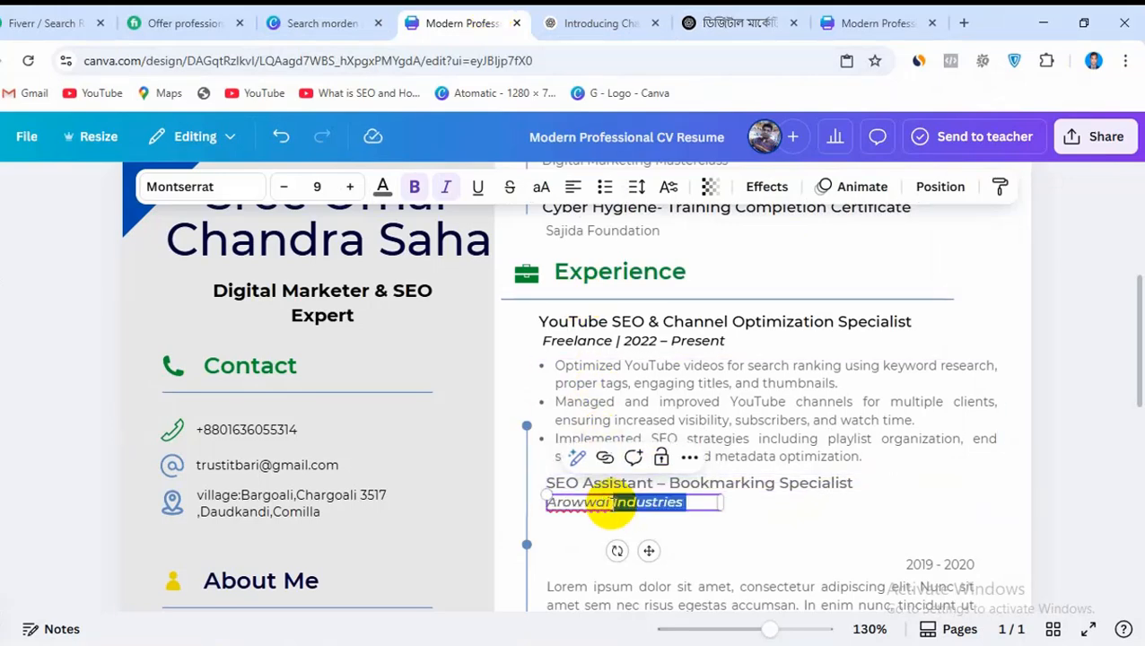
{"action": "key", "text": "ctrl+v"}
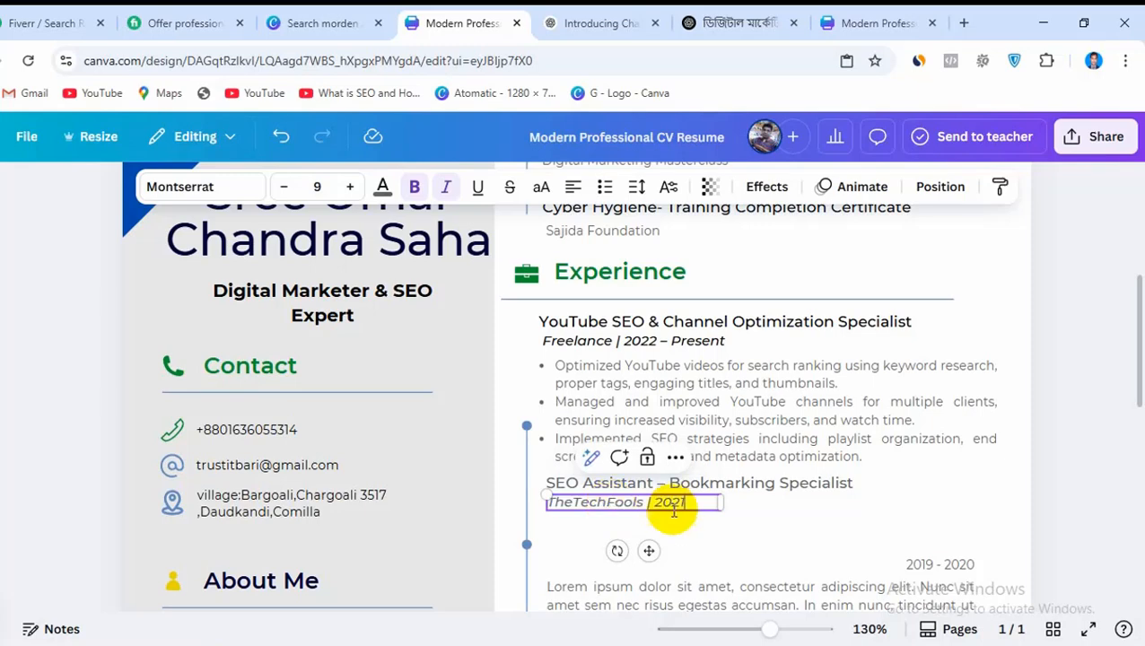
Move the placeholder description paragraph up directly beneath the TheTechFools | 2021 line
{"action": "left_click", "coordinate": [672, 588]}
{"action": "left_click_drag", "start_coordinate": [672, 588], "coordinate": [690, 538]}
Copy all the bookmarking job bullets, from Performed manual and high-DA social bookmarking to ranking improvements, from the ChatGPT answer
{"action": "left_click", "coordinate": [720, 20]}
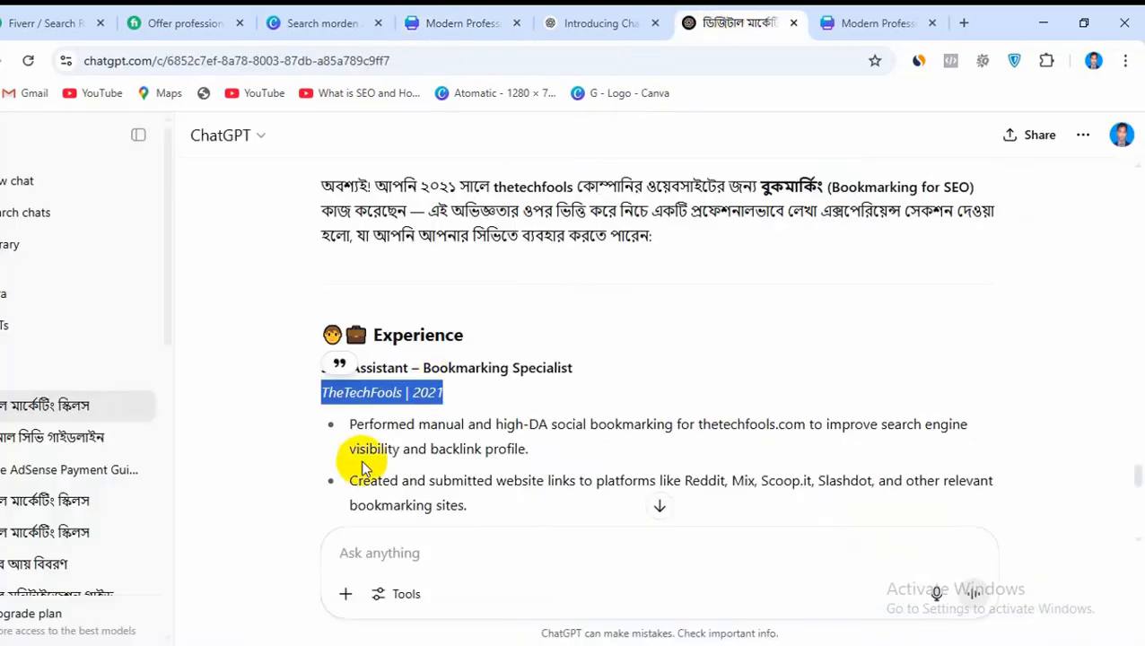
{"action": "left_click_drag", "start_coordinate": [350, 425], "coordinate": [539, 471]}
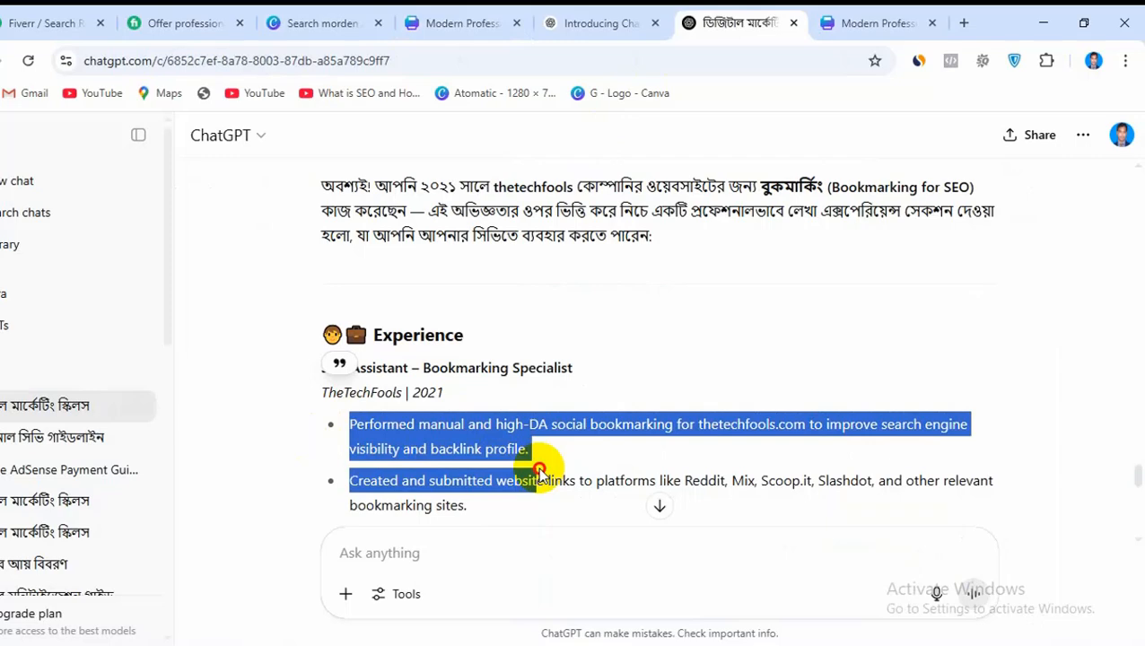
{"action": "left_click_drag", "start_coordinate": [539, 470], "coordinate": [906, 243]}
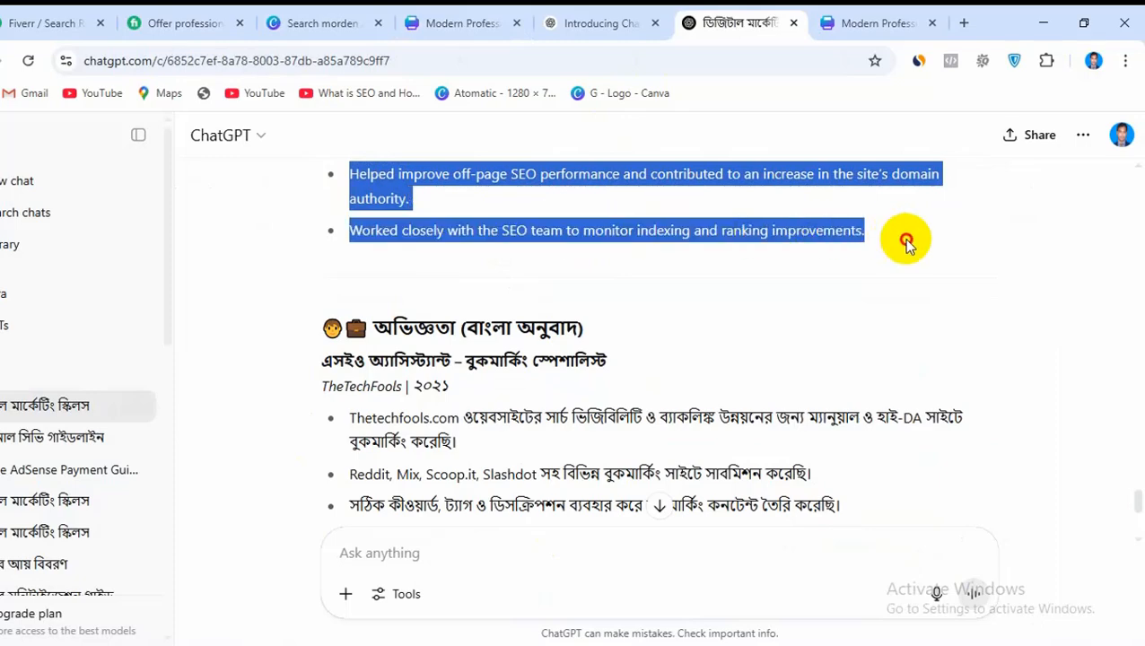
{"action": "right_click", "coordinate": [672, 176]}
{"action": "left_click", "coordinate": [705, 197]}
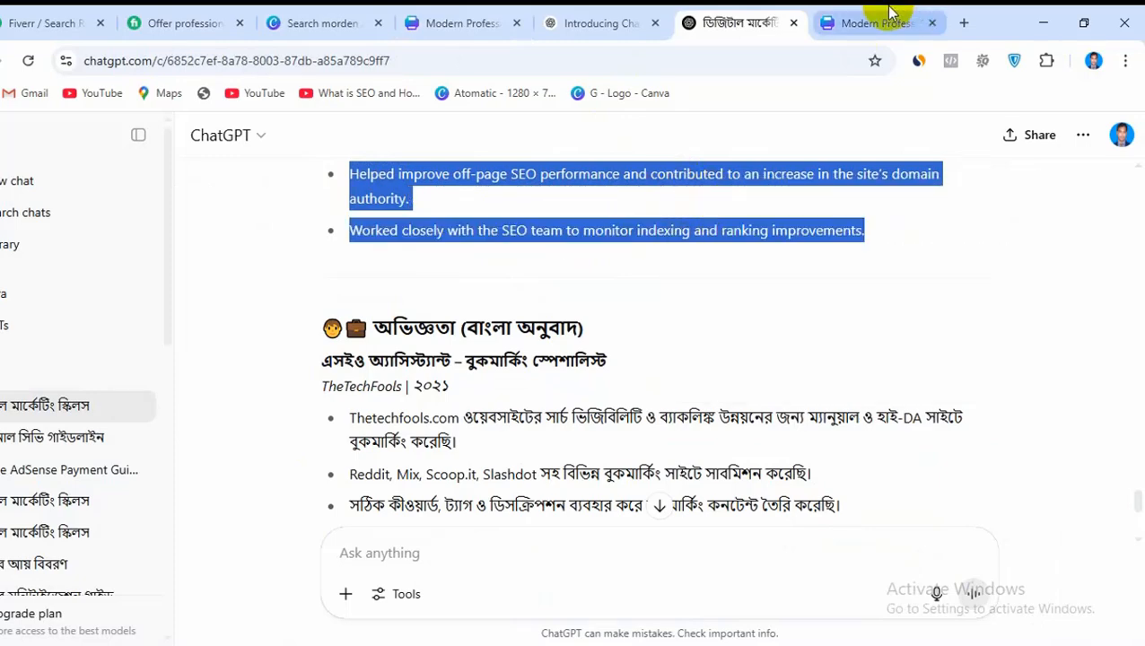
In the Canva CV, replace the lorem ipsum text under TheTechFools | 2021 with the copied bookmarking bullets
{"action": "left_click", "coordinate": [408, 20]}
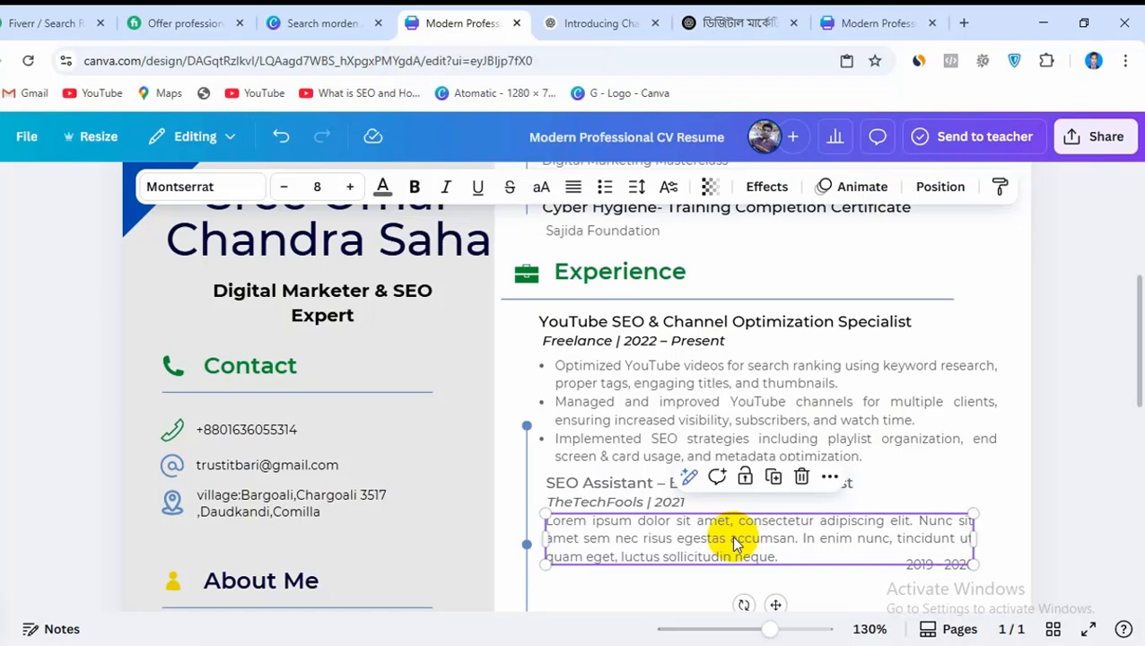
{"action": "double_click", "coordinate": [651, 541]}
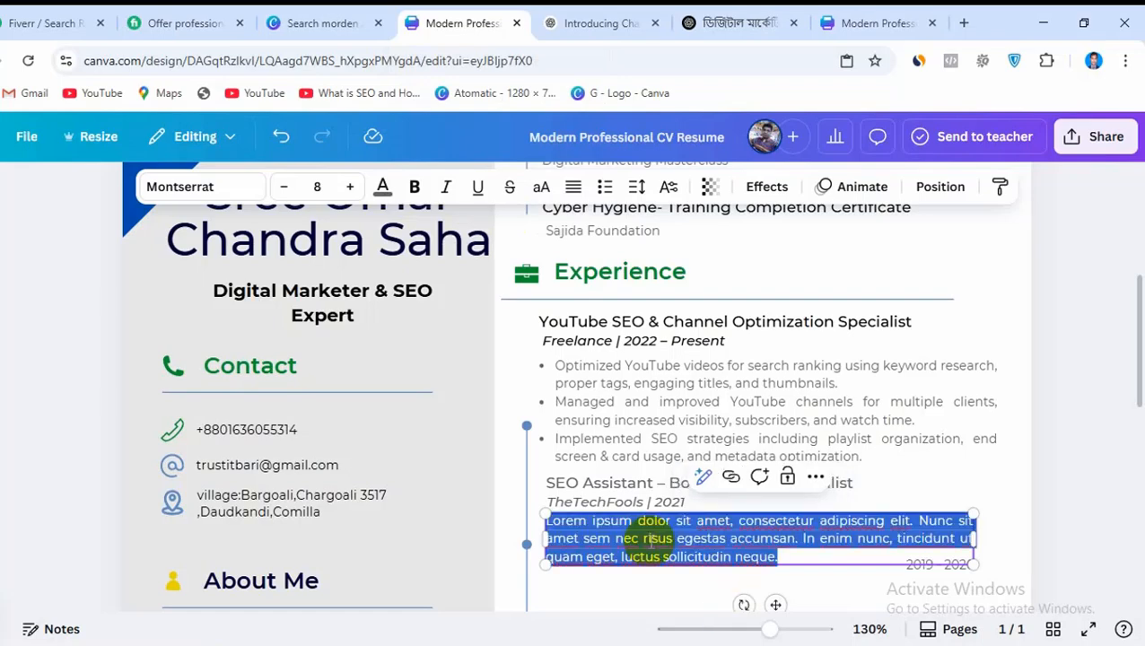
{"action": "key", "text": "ctrl+v"}
Delete the Marketing Manager title, Arowwai Industries line and lorem ipsum paragraph of the placeholder job overlapping the new bullets
{"action": "scroll", "coordinate": [808, 453], "scroll_direction": "down", "scroll_amount": 5}
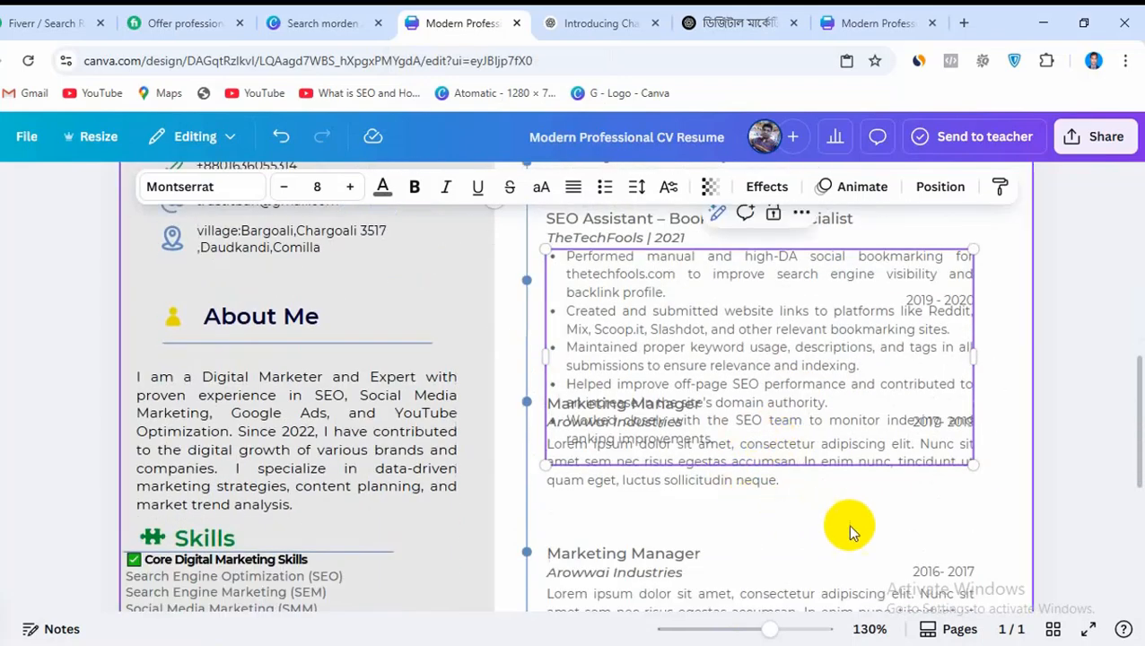
{"action": "left_click", "coordinate": [847, 524]}
{"action": "left_click_drag", "start_coordinate": [593, 480], "coordinate": [601, 519]}
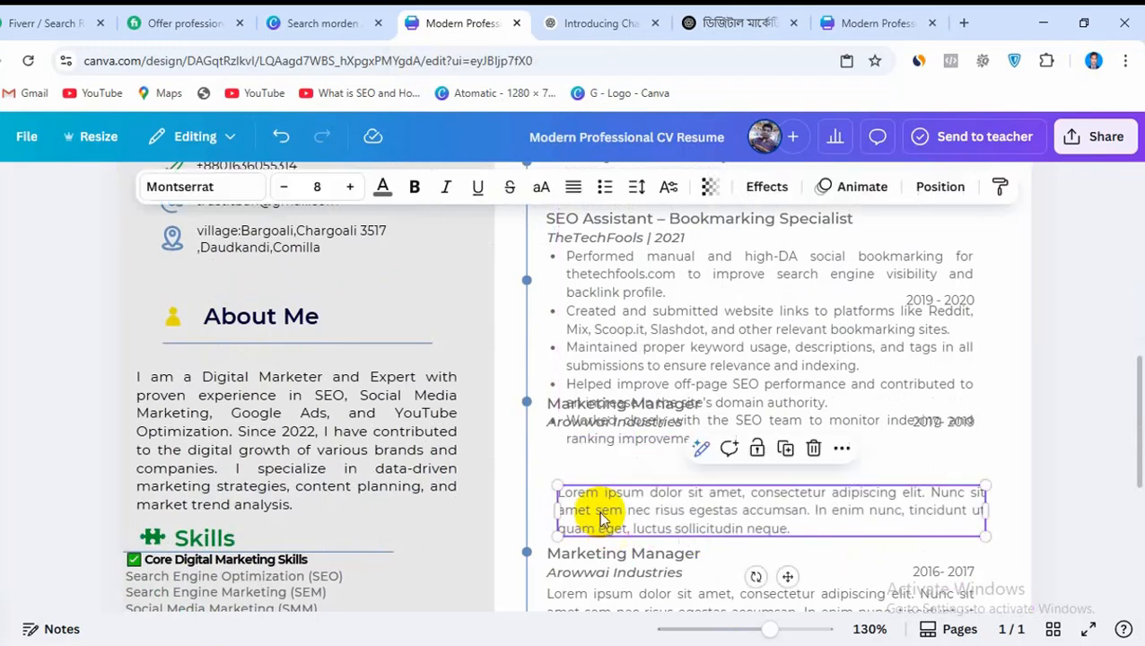
{"action": "left_click_drag", "start_coordinate": [545, 404], "coordinate": [565, 498]}
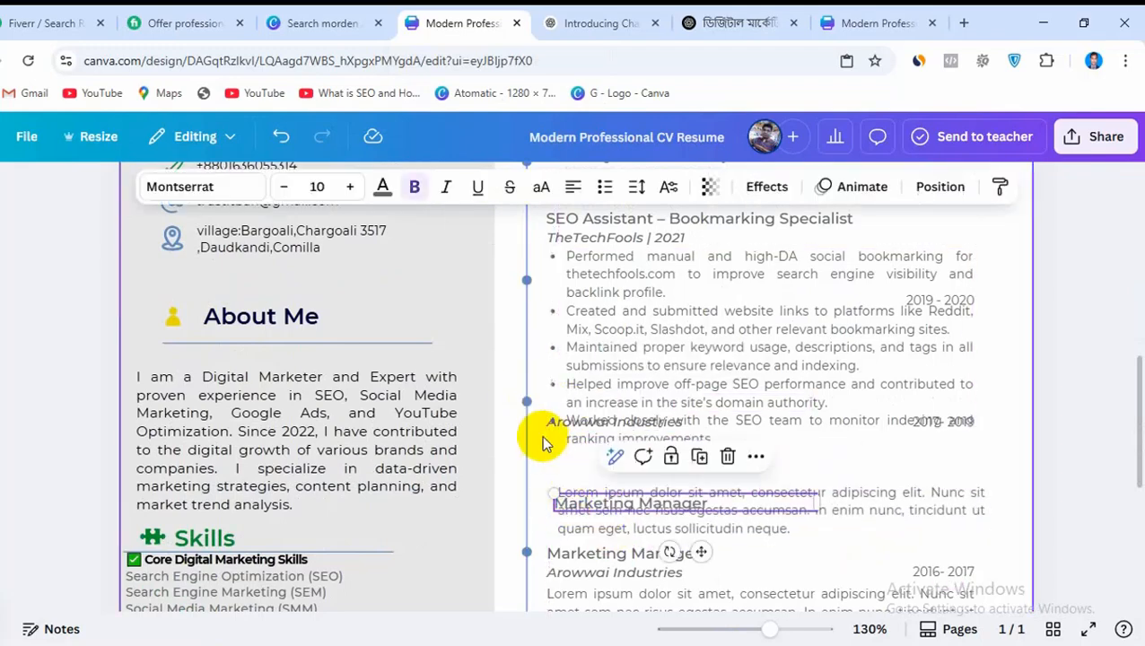
{"action": "left_click_drag", "start_coordinate": [549, 415], "coordinate": [556, 468]}
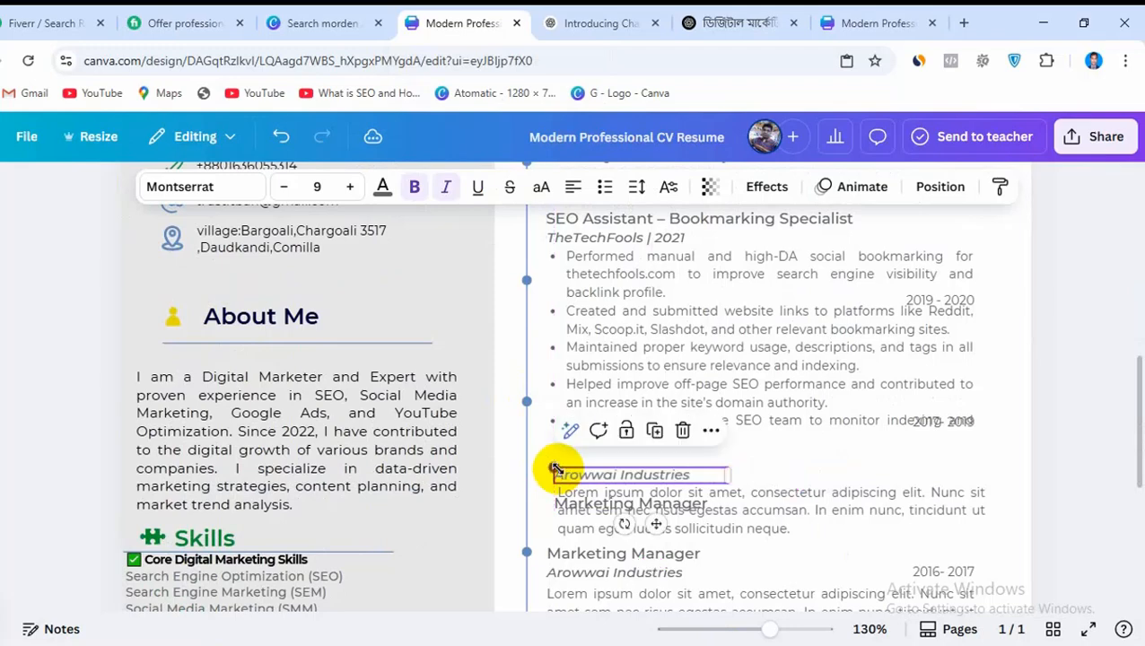
{"action": "left_click", "coordinate": [682, 431]}
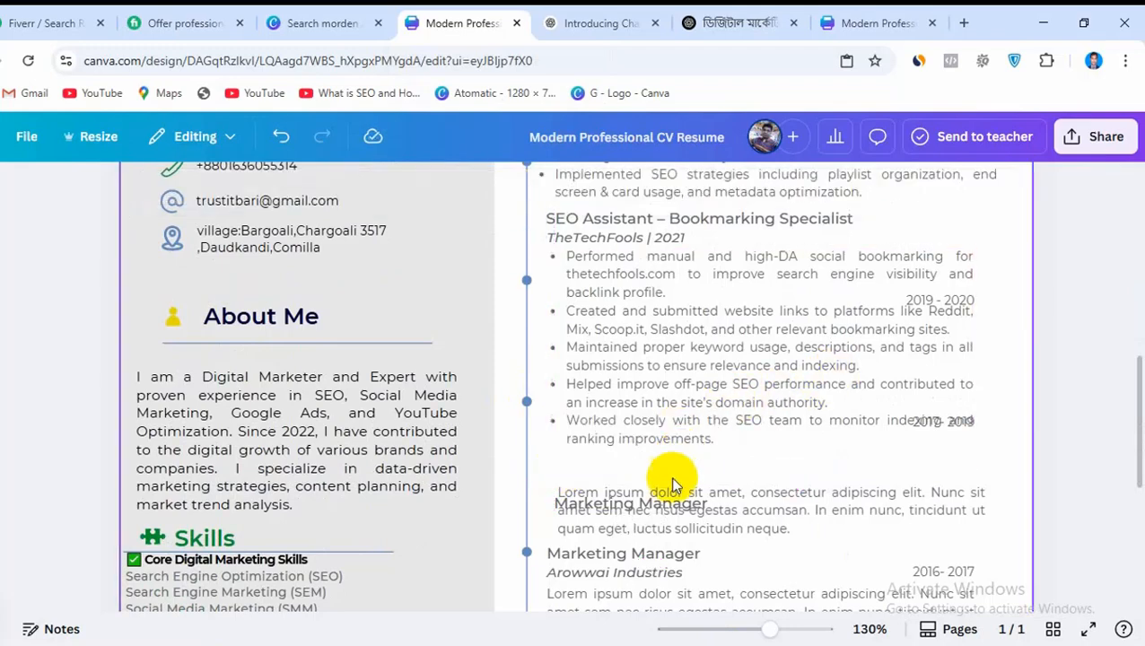
{"action": "left_click", "coordinate": [642, 508]}
{"action": "key", "text": "Delete"}
{"action": "left_click", "coordinate": [672, 503]}
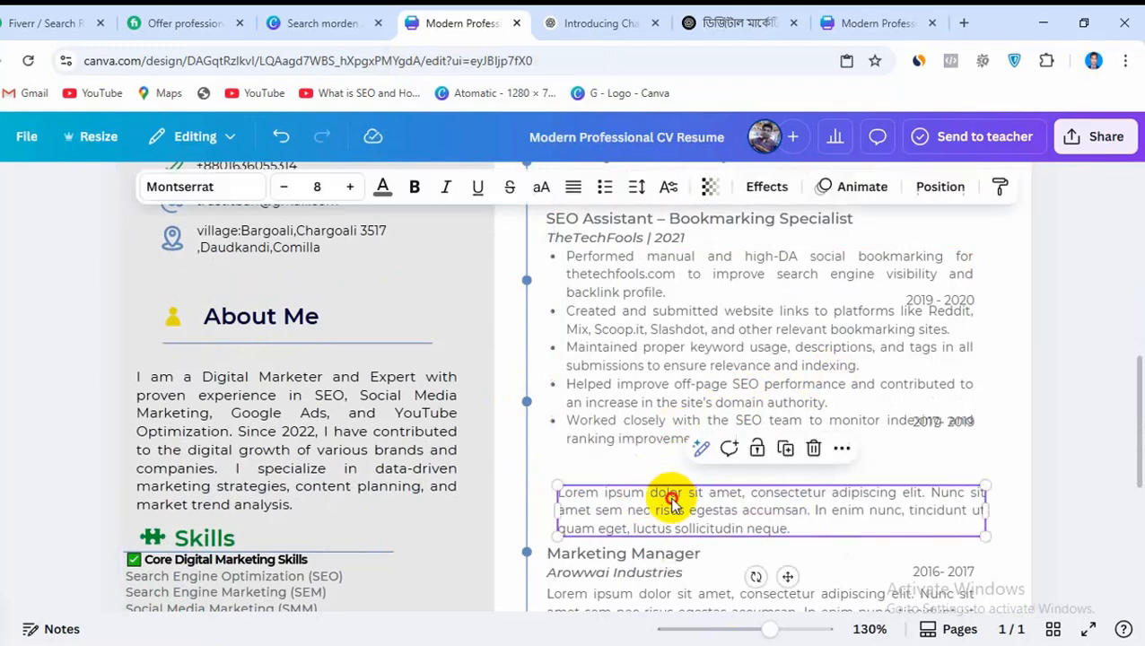
{"action": "key", "text": "Delete"}
Move the remaining Marketing Manager title, Arowwai Industries line and description up, stacking them just below the bookmarking bullets
{"action": "scroll", "coordinate": [672, 476], "scroll_direction": "down", "scroll_amount": 4}
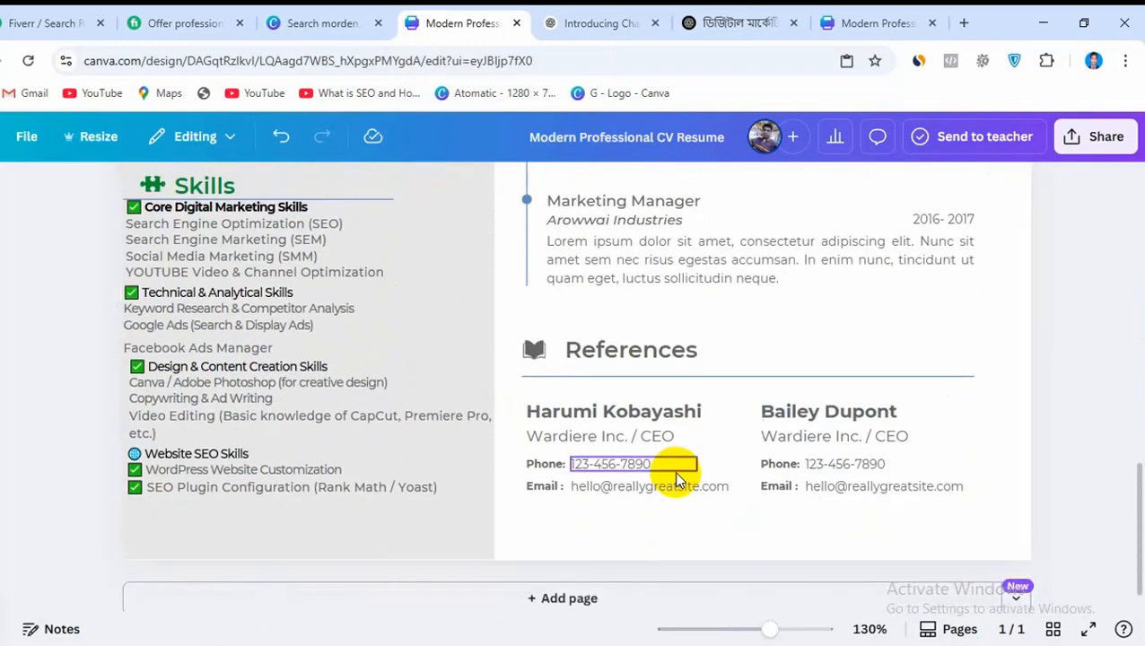
{"action": "scroll", "coordinate": [677, 467], "scroll_direction": "up", "scroll_amount": 3}
{"action": "scroll", "coordinate": [682, 473], "scroll_direction": "up", "scroll_amount": 3}
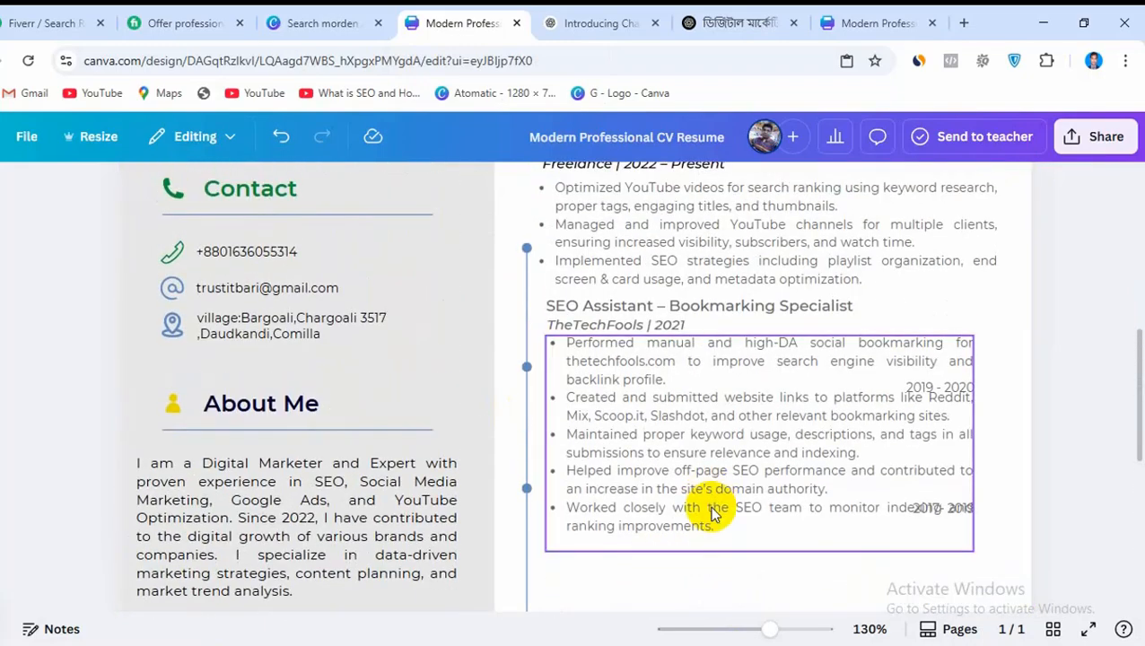
{"action": "scroll", "coordinate": [691, 510], "scroll_direction": "down", "scroll_amount": 4}
{"action": "left_click_drag", "start_coordinate": [590, 378], "coordinate": [592, 296]}
{"action": "left_click", "coordinate": [591, 387]}
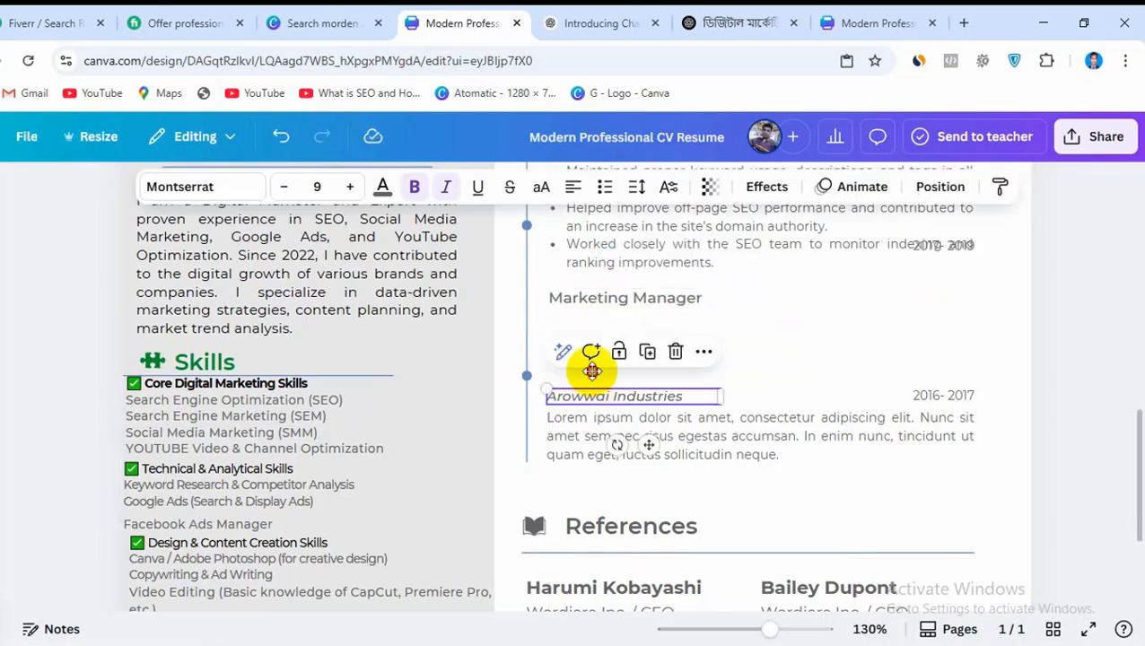
{"action": "left_click_drag", "start_coordinate": [591, 388], "coordinate": [594, 318]}
{"action": "left_click", "coordinate": [593, 434]}
{"action": "left_click_drag", "start_coordinate": [594, 434], "coordinate": [592, 360]}
{"action": "left_click", "coordinate": [591, 321]}
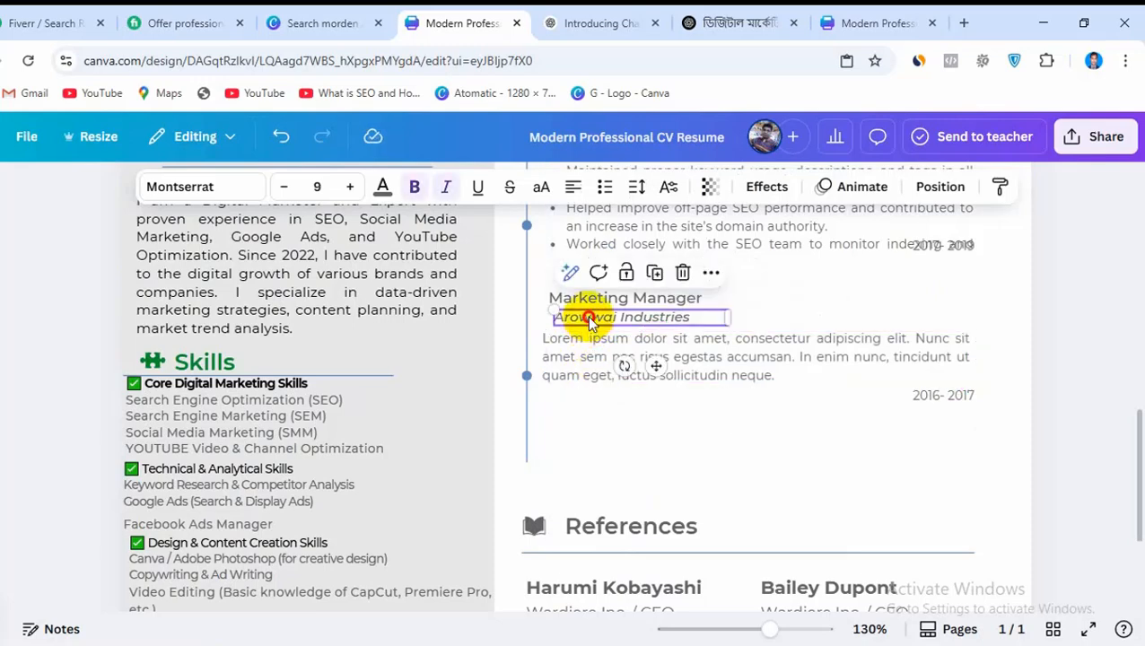
{"action": "left_click_drag", "start_coordinate": [591, 321], "coordinate": [585, 359]}
{"action": "left_click", "coordinate": [583, 359]}
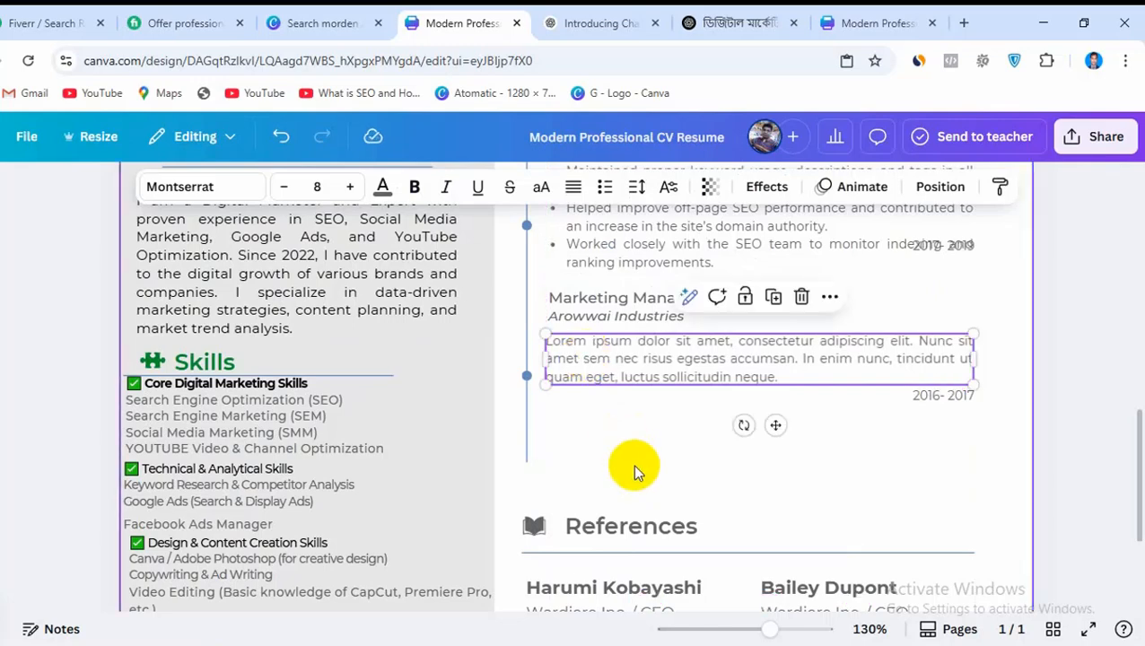
Delete the 2019 - 2020 date overlapping the SEO Assistant bullets
{"action": "scroll", "coordinate": [633, 467], "scroll_direction": "up", "scroll_amount": 3}
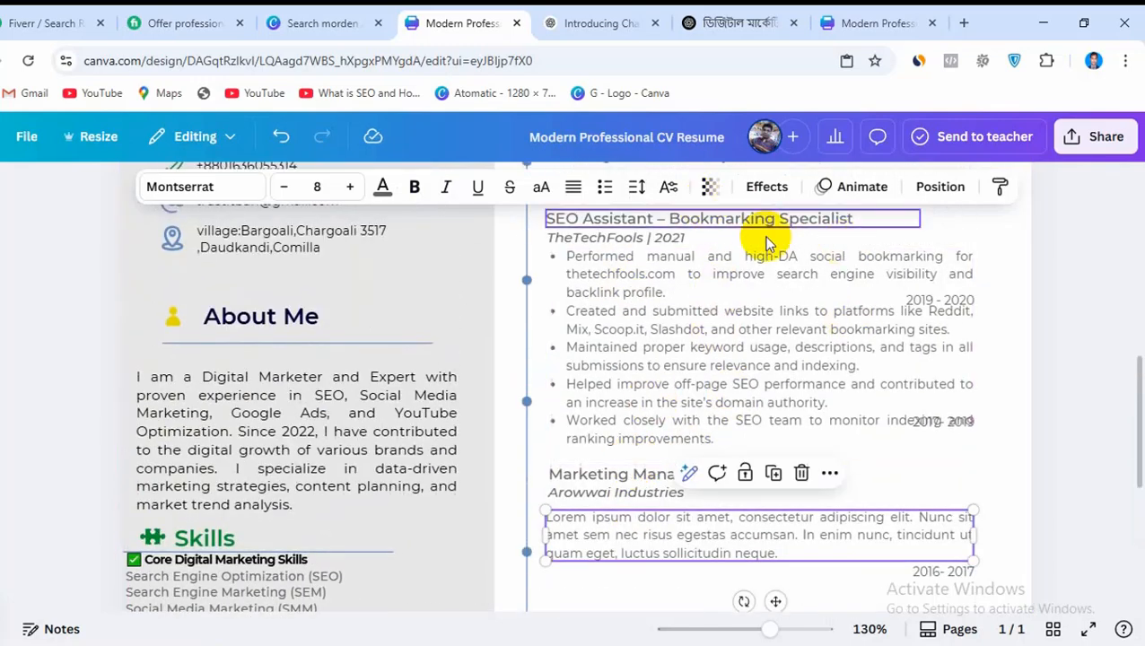
{"action": "left_click", "coordinate": [917, 304]}
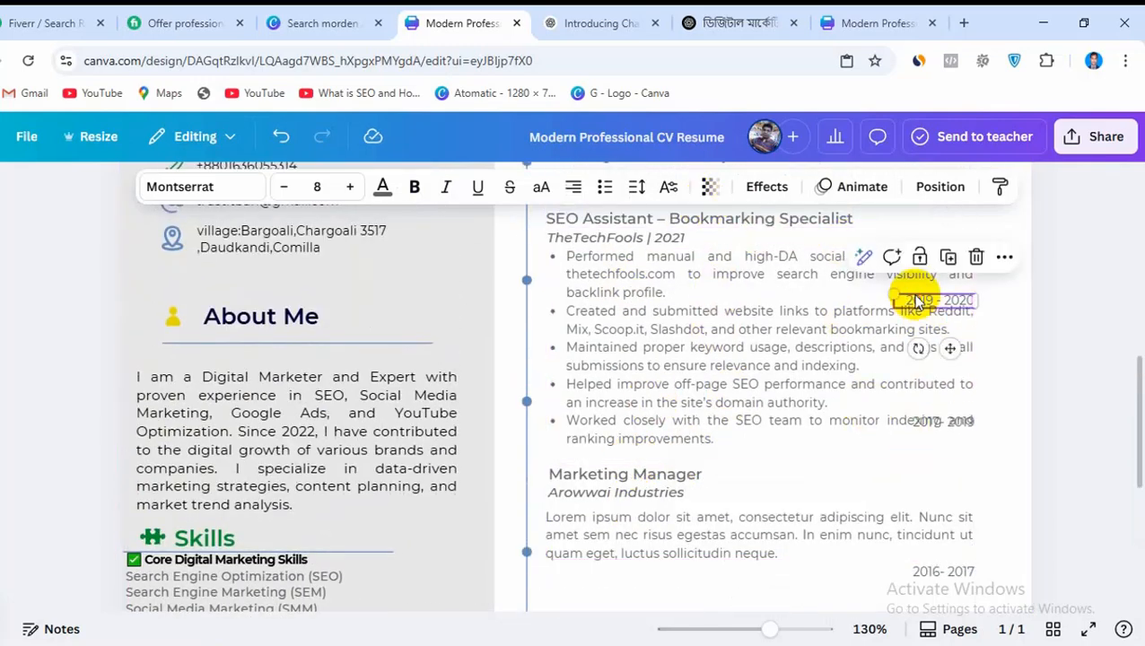
{"action": "key", "text": "Delete"}
{"action": "left_click", "coordinate": [902, 477]}
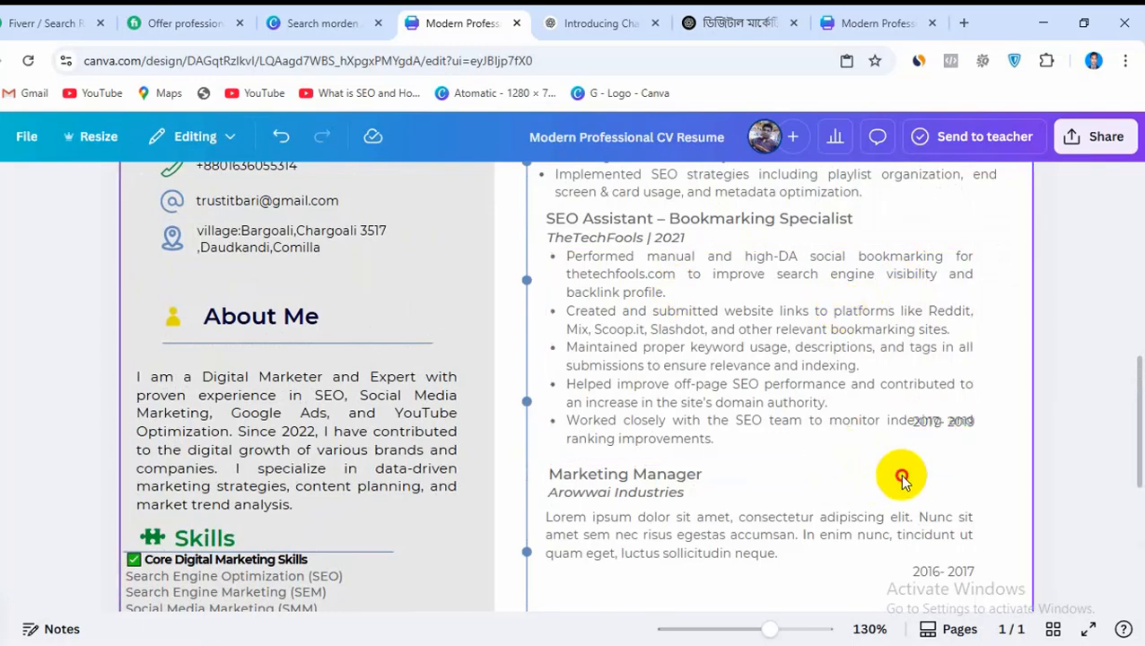
Change the text color of the SEO Assistant – Bookmarking Specialist title and the TheTechFools | 2021 line to black
{"action": "scroll", "coordinate": [901, 476], "scroll_direction": "up", "scroll_amount": 3}
{"action": "left_click", "coordinate": [643, 398]}
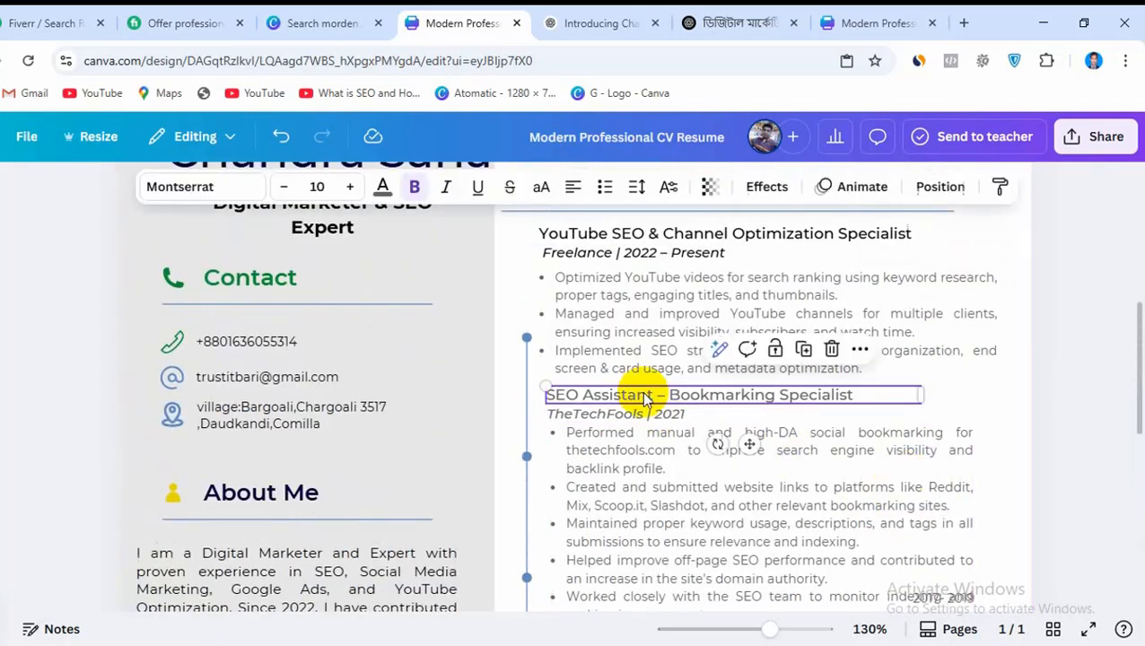
{"action": "left_click", "coordinate": [384, 188]}
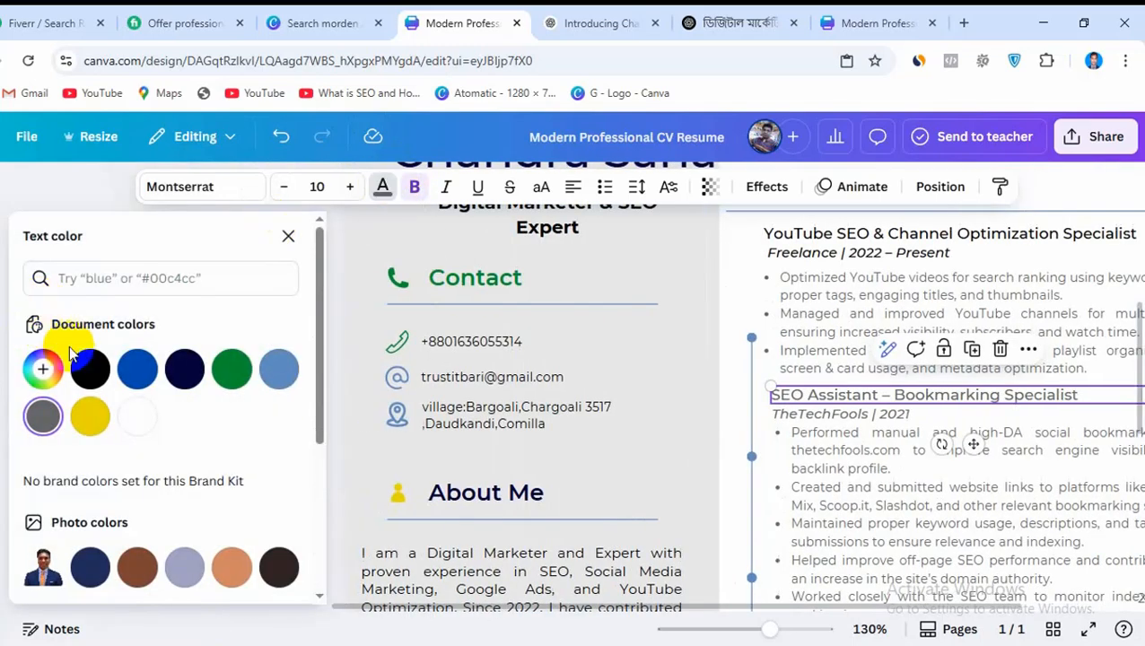
{"action": "left_click", "coordinate": [86, 368]}
{"action": "left_click", "coordinate": [798, 413]}
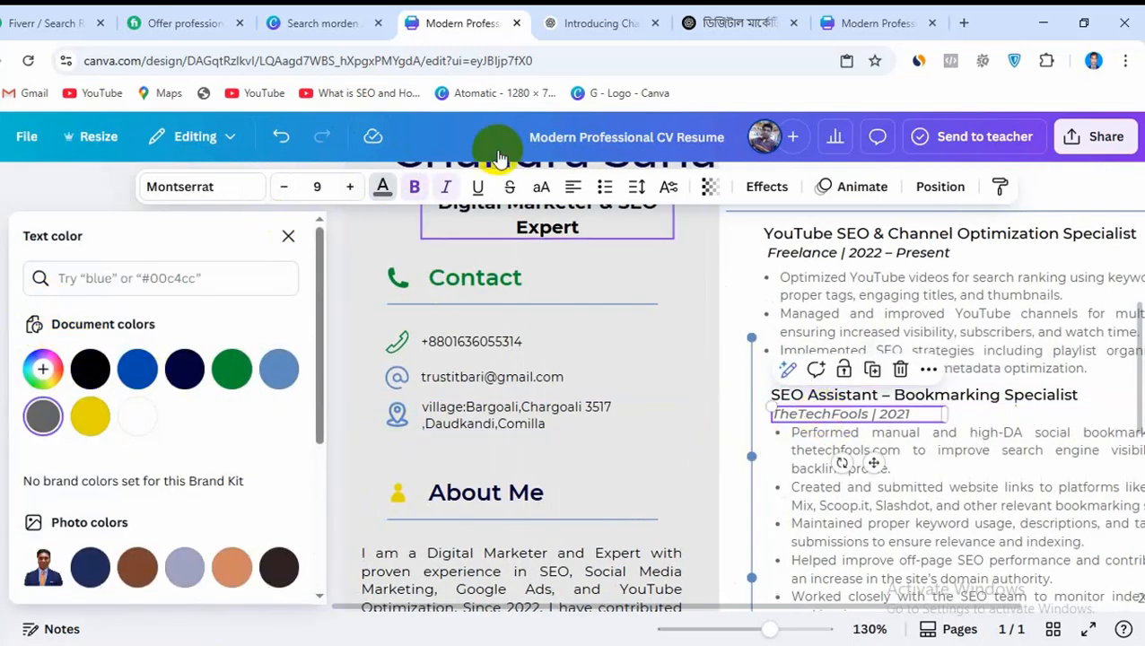
{"action": "left_click", "coordinate": [380, 188]}
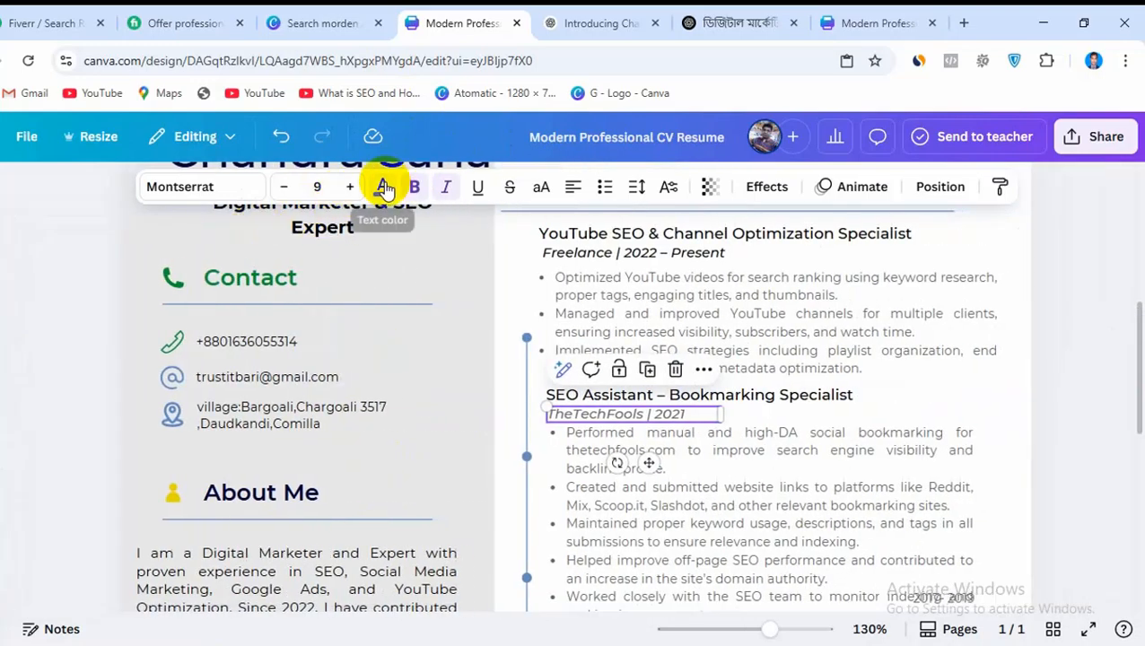
{"action": "left_click", "coordinate": [383, 186]}
{"action": "left_click", "coordinate": [88, 369]}
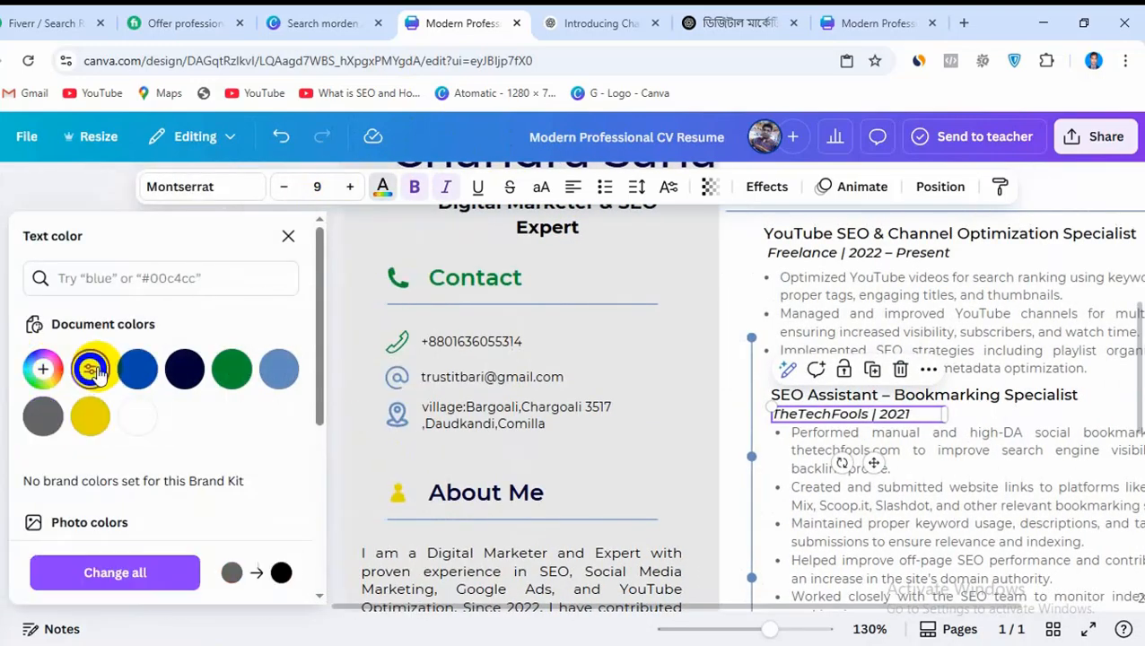
Move the References heading, its book icon and the divider line up closer to the Experience section
{"action": "scroll", "coordinate": [839, 487], "scroll_direction": "down", "scroll_amount": 5}
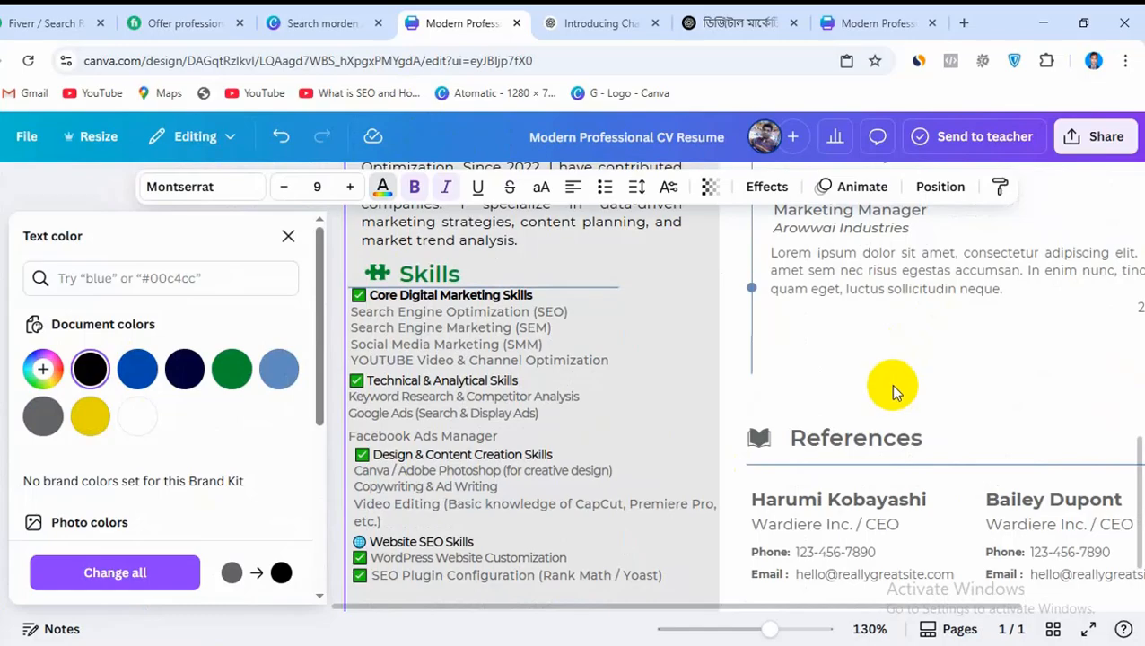
{"action": "scroll", "coordinate": [889, 388], "scroll_direction": "up", "scroll_amount": 3}
{"action": "scroll", "coordinate": [887, 473], "scroll_direction": "up", "scroll_amount": 5}
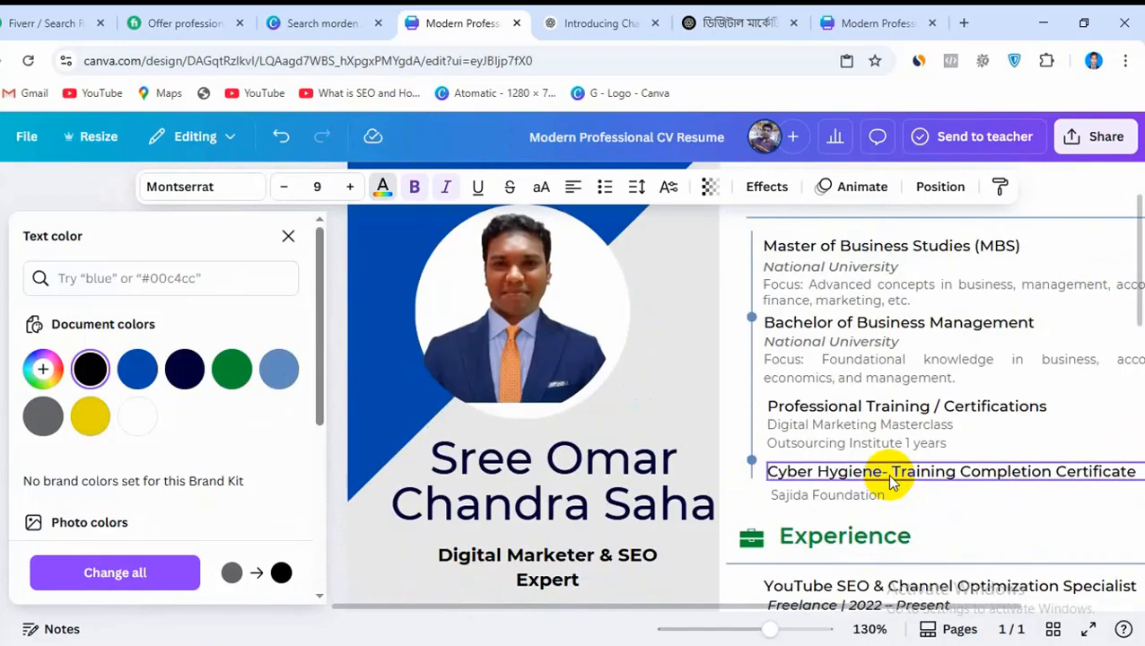
{"action": "scroll", "coordinate": [547, 445], "scroll_direction": "down", "scroll_amount": 6}
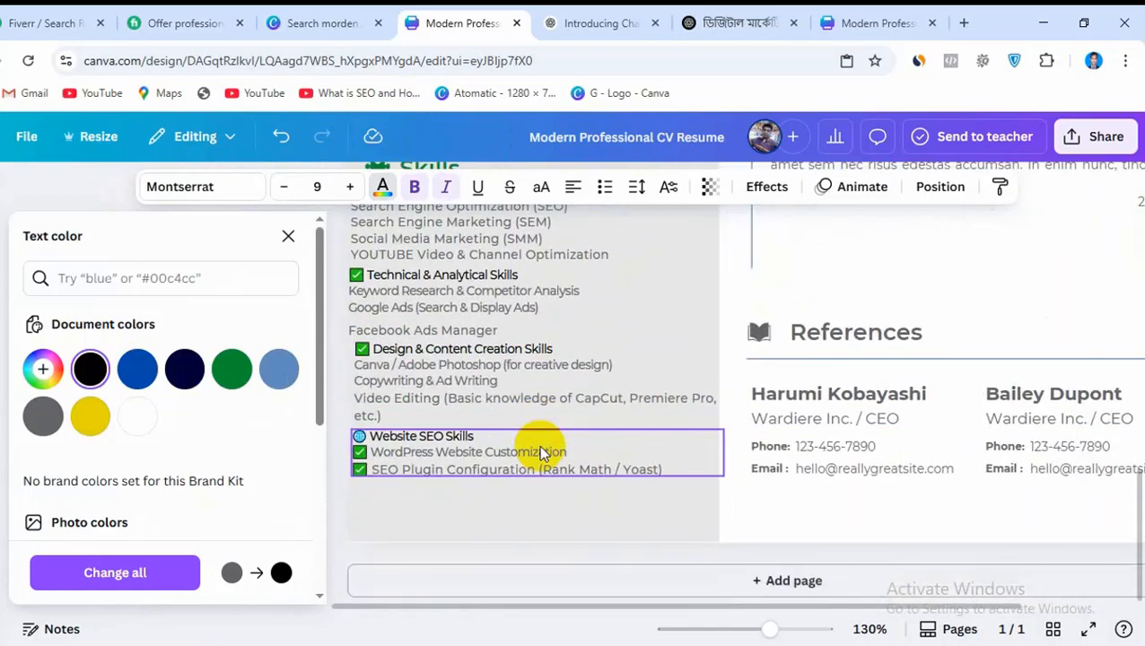
{"action": "scroll", "coordinate": [702, 463], "scroll_direction": "up", "scroll_amount": 3}
{"action": "scroll", "coordinate": [979, 468], "scroll_direction": "down", "scroll_amount": 3}
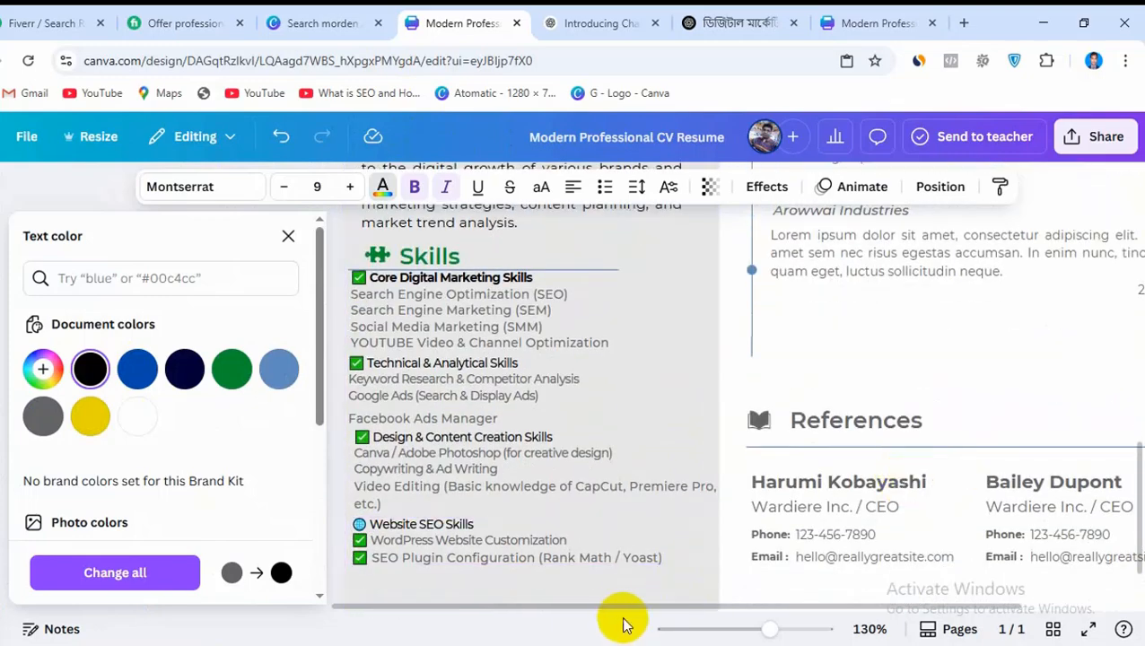
{"action": "left_click_drag", "start_coordinate": [617, 610], "coordinate": [679, 617]}
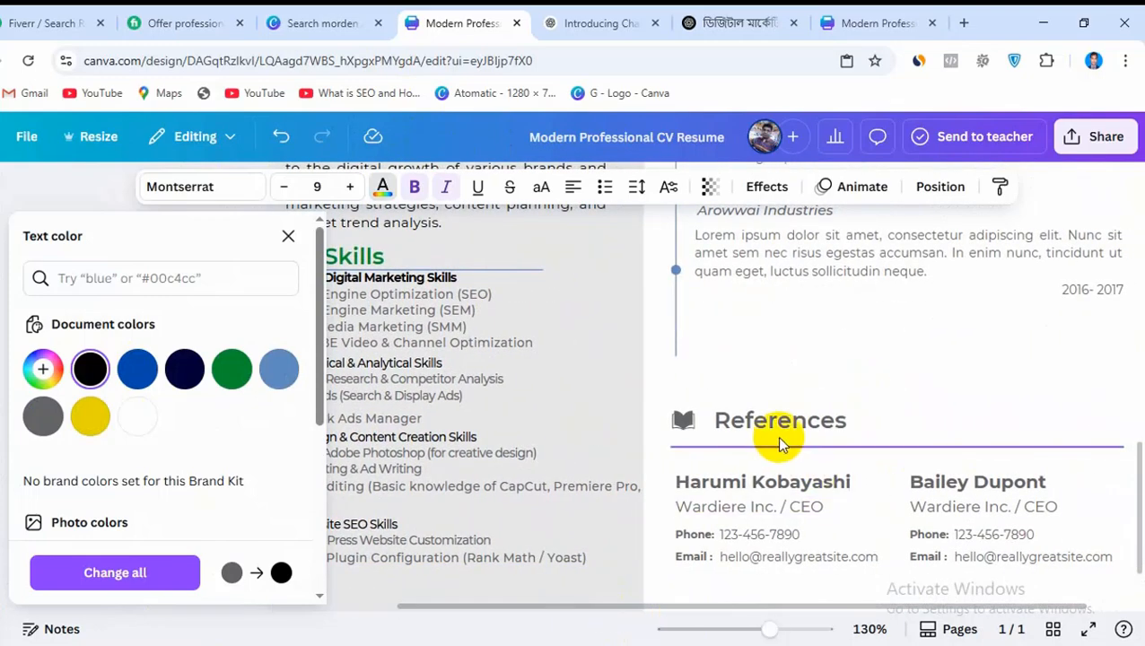
{"action": "left_click_drag", "start_coordinate": [769, 427], "coordinate": [762, 371]}
{"action": "left_click_drag", "start_coordinate": [681, 420], "coordinate": [537, 371]}
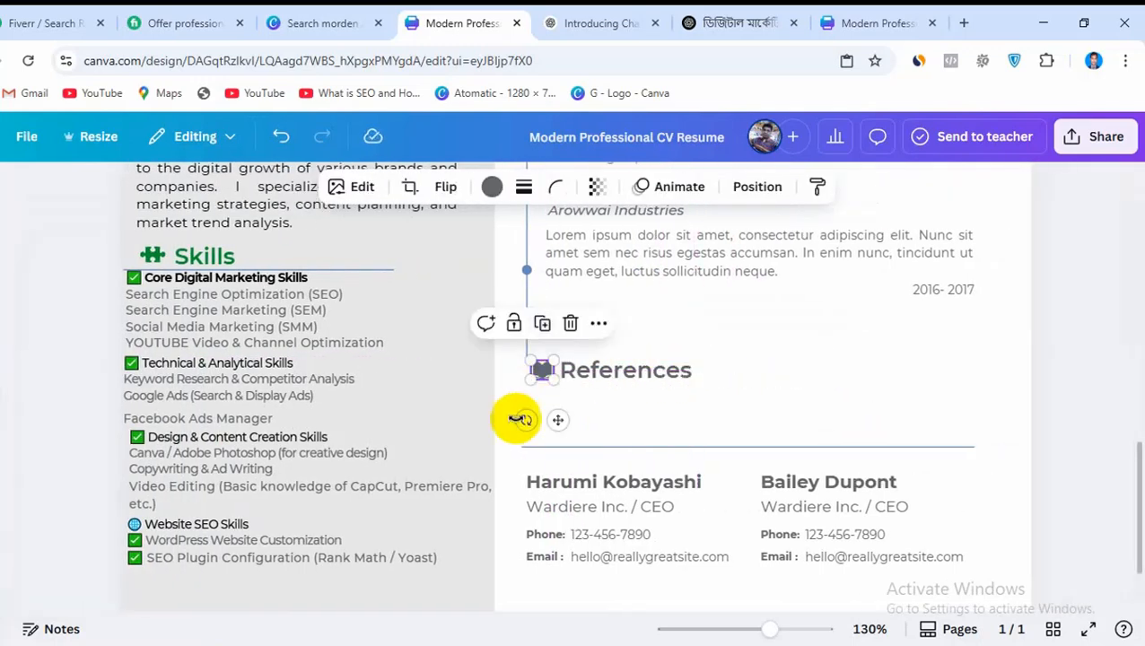
{"action": "left_click_drag", "start_coordinate": [654, 447], "coordinate": [651, 396]}
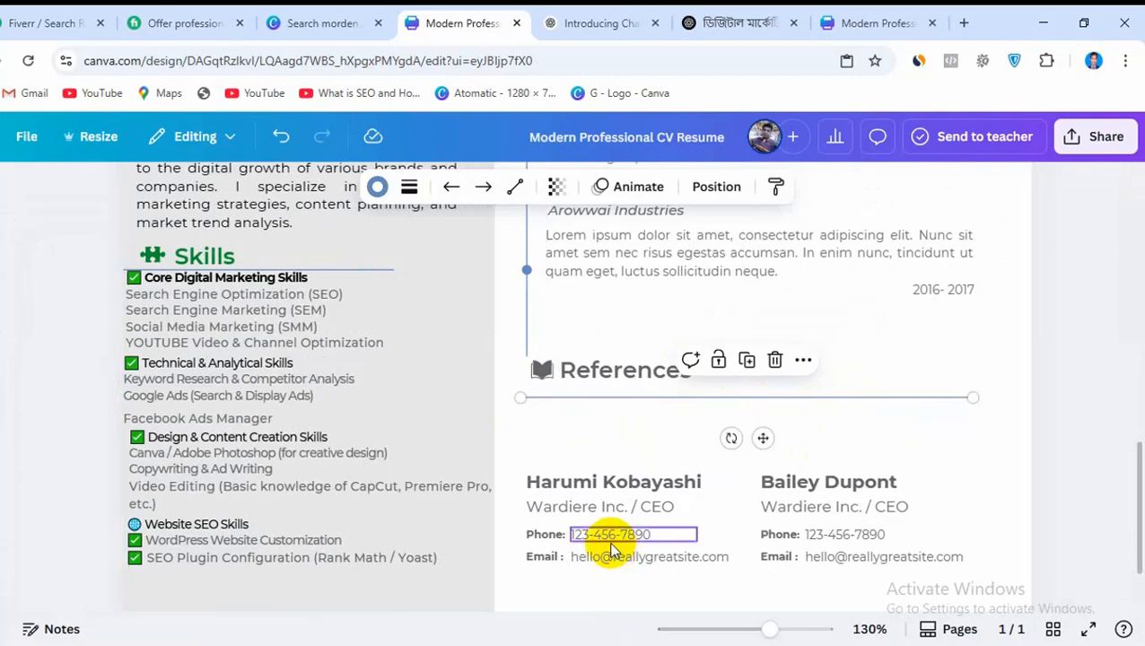
Replace the placeholder name of the first reference in the References section with the new reference name
{"action": "left_click", "coordinate": [567, 485]}
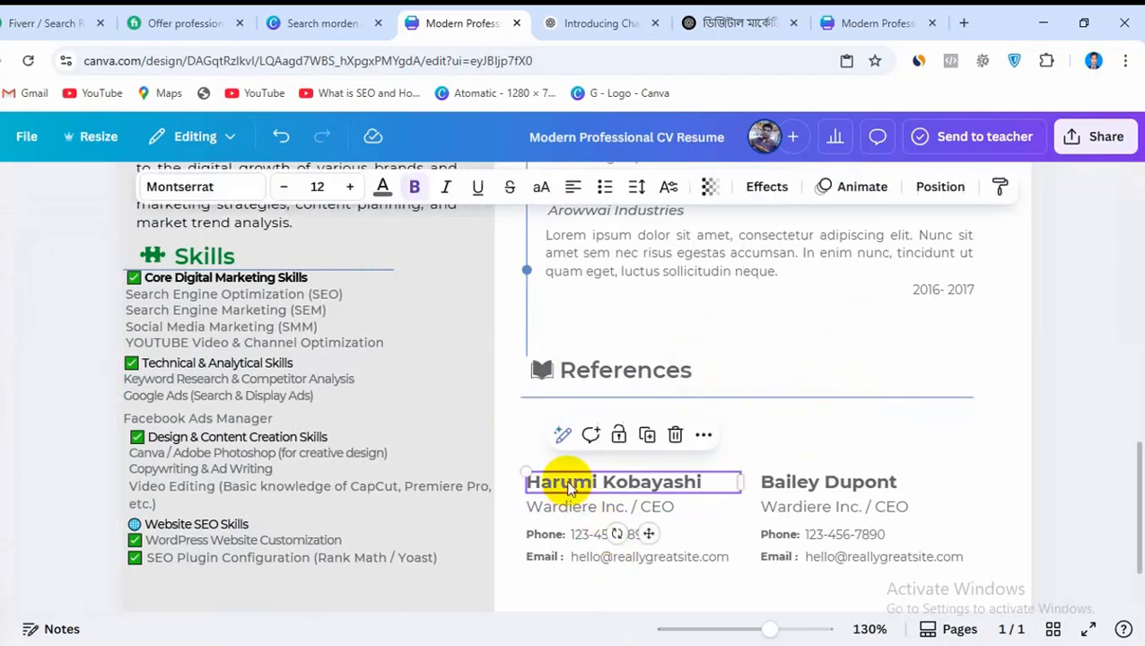
{"action": "double_click", "coordinate": [568, 484]}
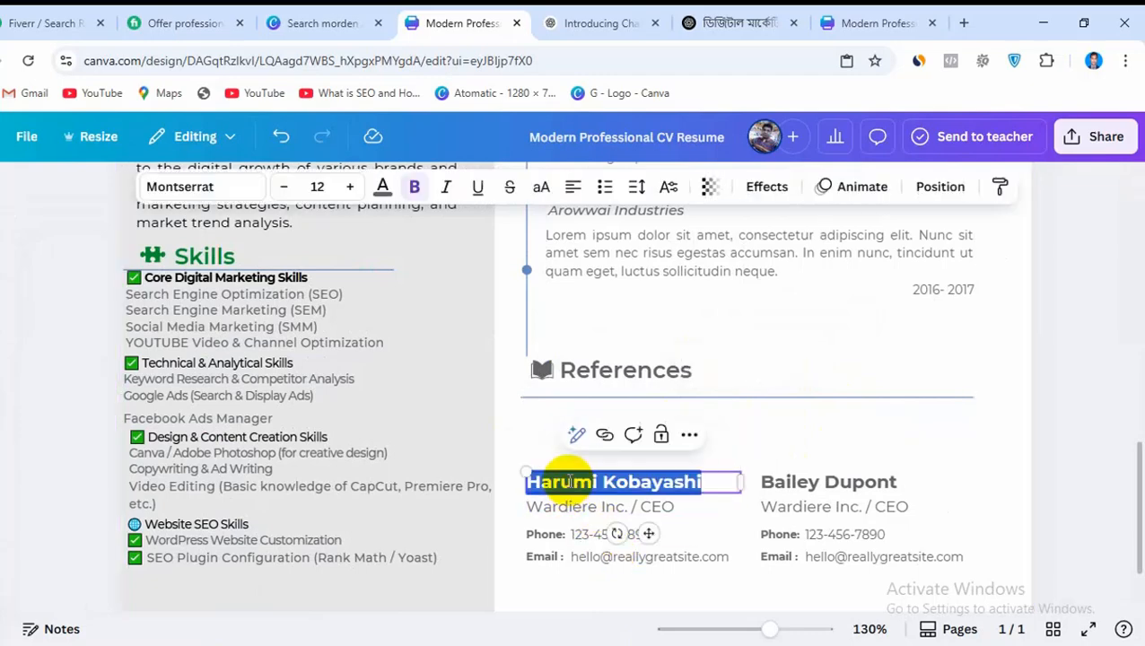
{"action": "key", "text": "BackSpace"}
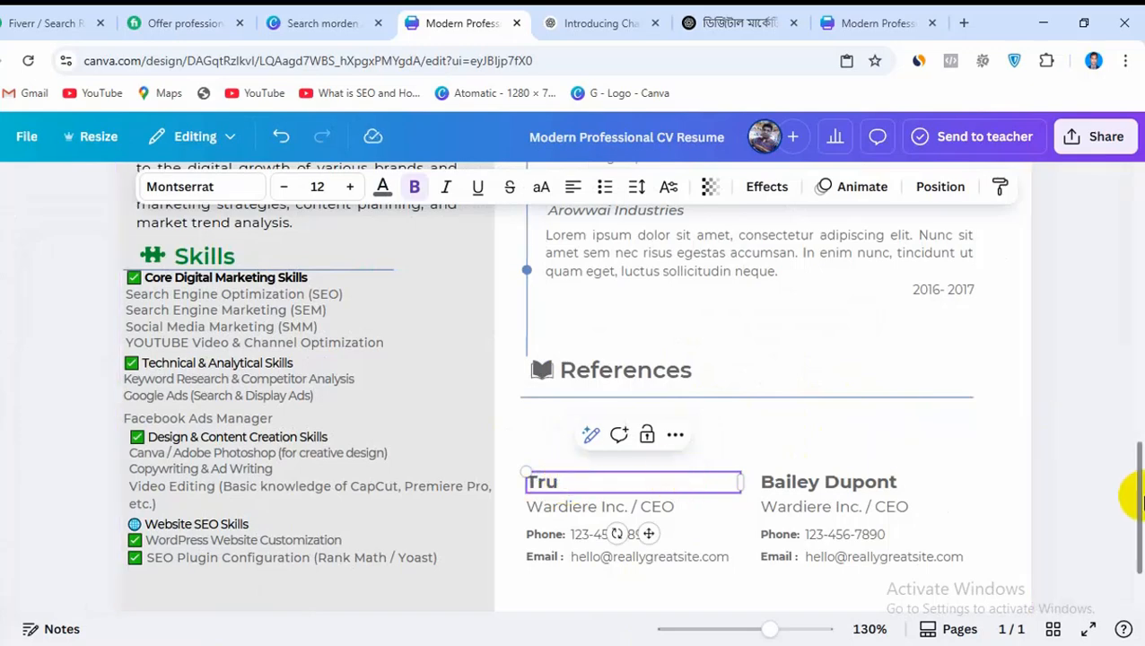
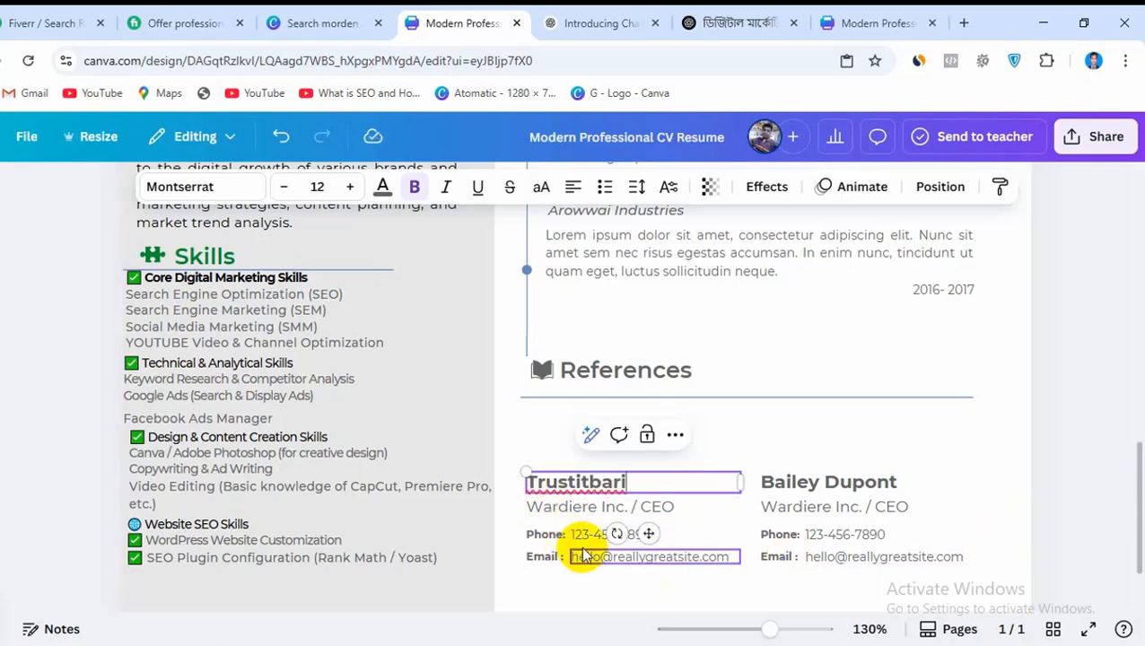
{"action": "left_click", "coordinate": [933, 463]}
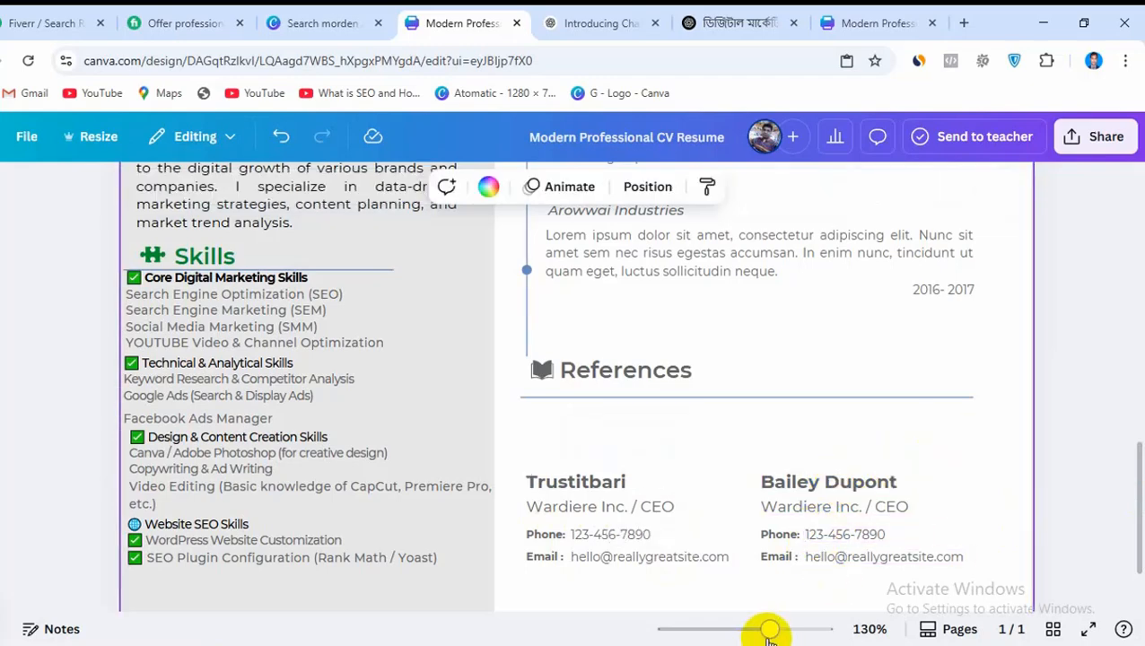
Review the whole CV layout, from the photo and Education section down to the Skills and References sections
{"action": "left_click_drag", "start_coordinate": [767, 631], "coordinate": [718, 628]}
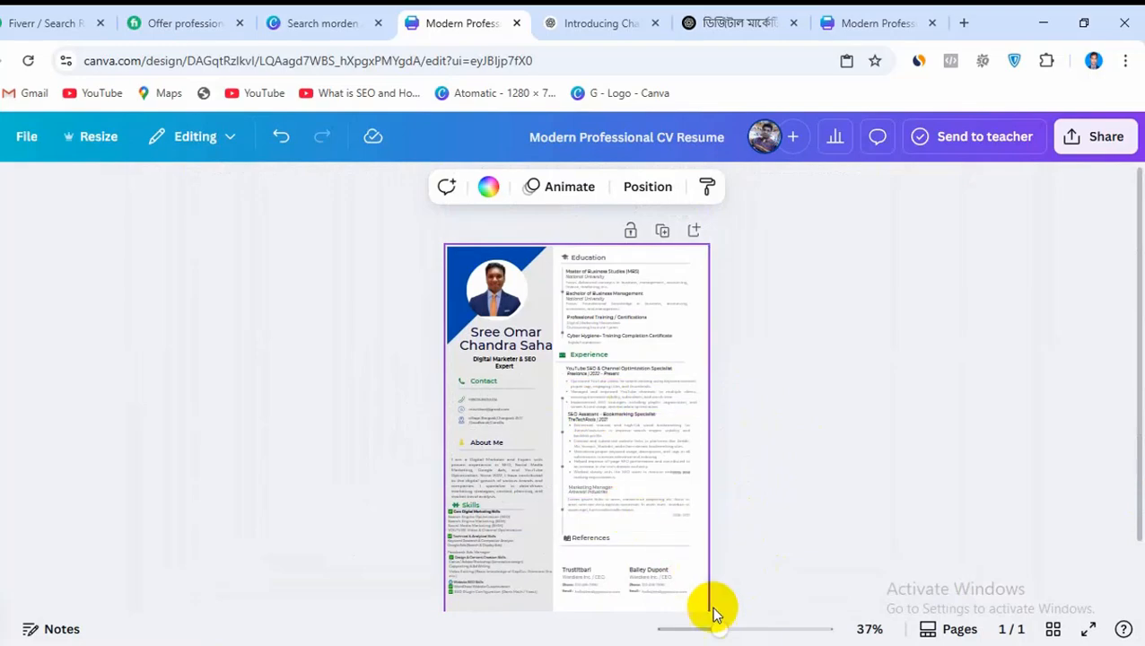
{"action": "left_click_drag", "start_coordinate": [720, 628], "coordinate": [756, 633]}
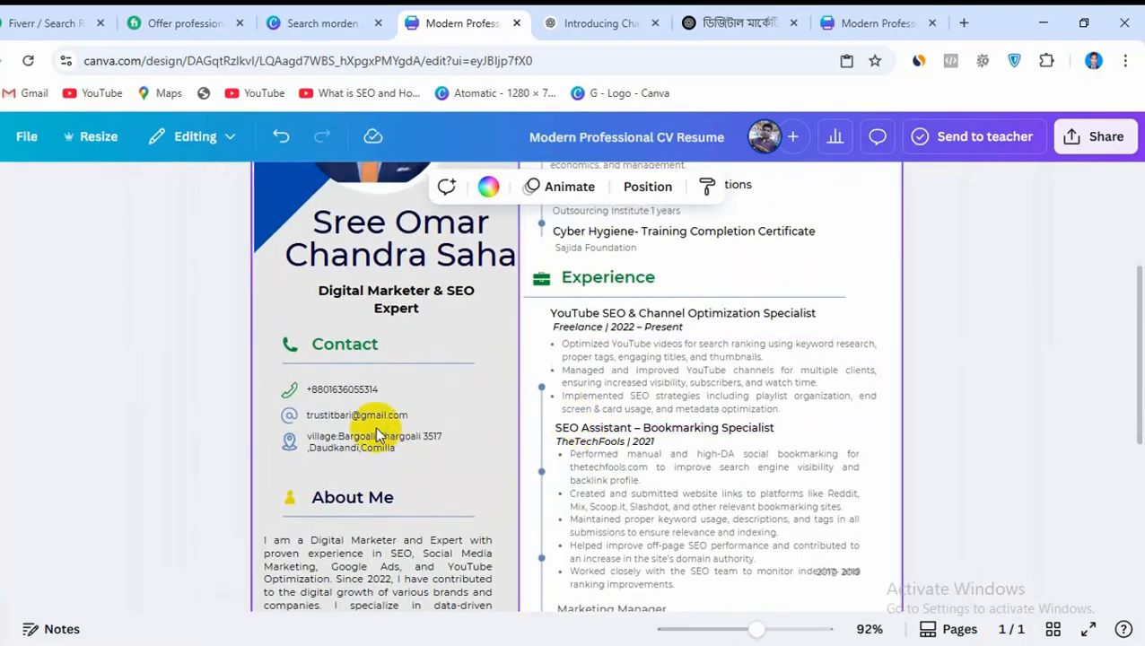
{"action": "scroll", "coordinate": [378, 428], "scroll_direction": "up", "scroll_amount": 3}
{"action": "scroll", "coordinate": [503, 413], "scroll_direction": "down", "scroll_amount": 1}
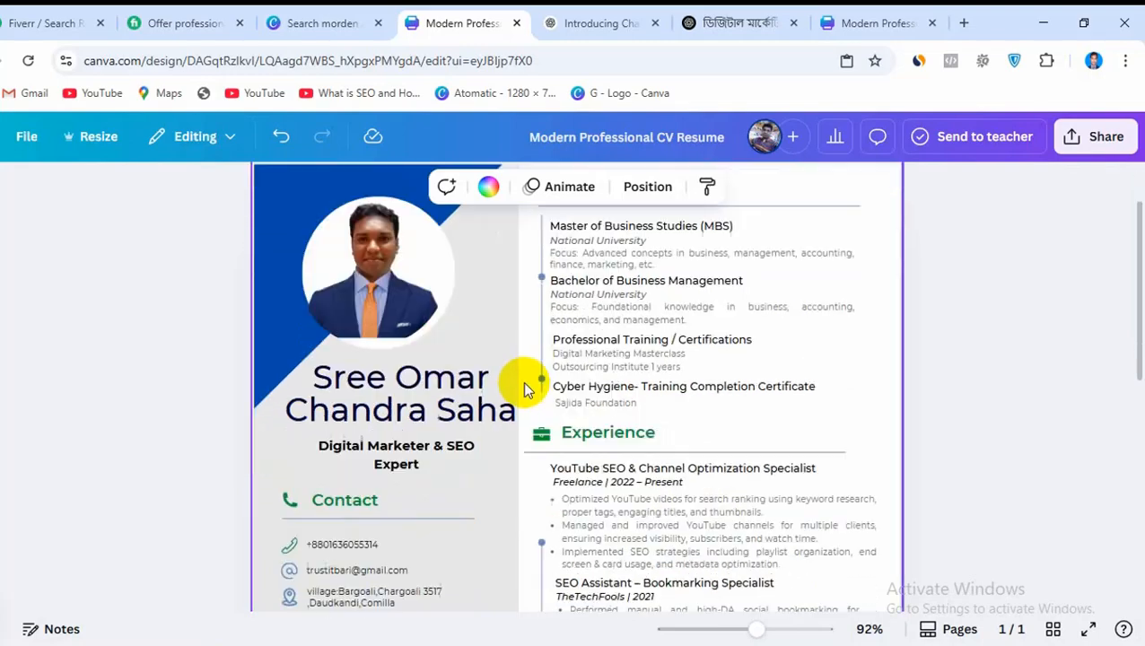
{"action": "scroll", "coordinate": [621, 440], "scroll_direction": "down", "scroll_amount": 2}
{"action": "scroll", "coordinate": [593, 460], "scroll_direction": "down", "scroll_amount": 1}
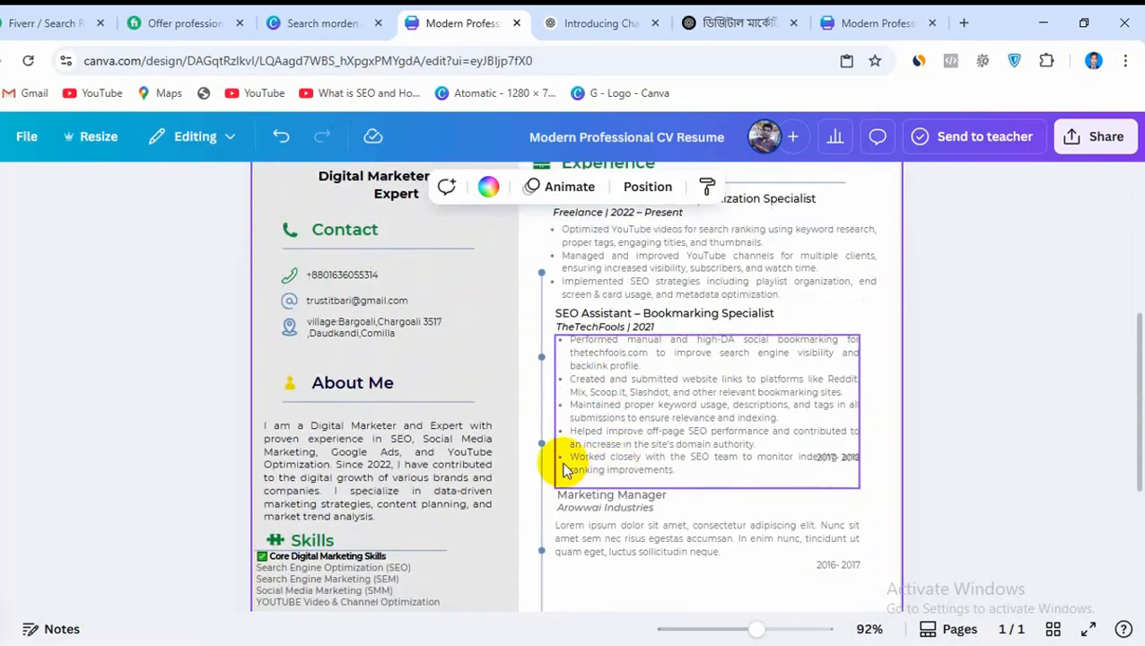
{"action": "scroll", "coordinate": [378, 460], "scroll_direction": "down", "scroll_amount": 2}
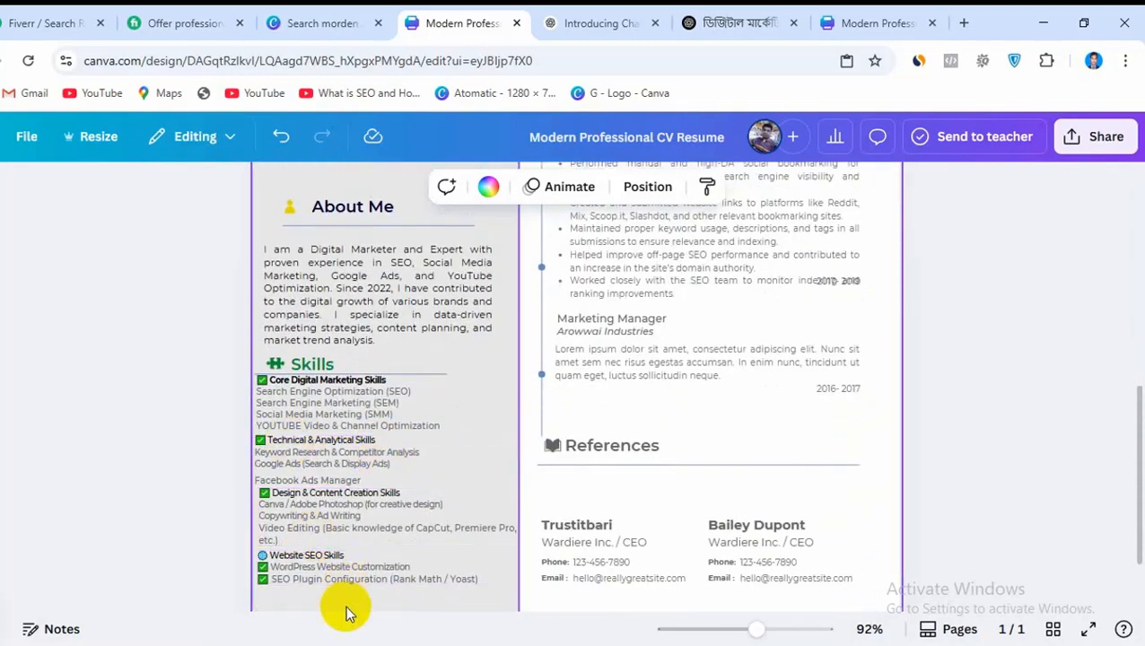
{"action": "scroll", "coordinate": [386, 543], "scroll_direction": "down", "scroll_amount": 2}
{"action": "scroll", "coordinate": [391, 534], "scroll_direction": "up", "scroll_amount": 8}
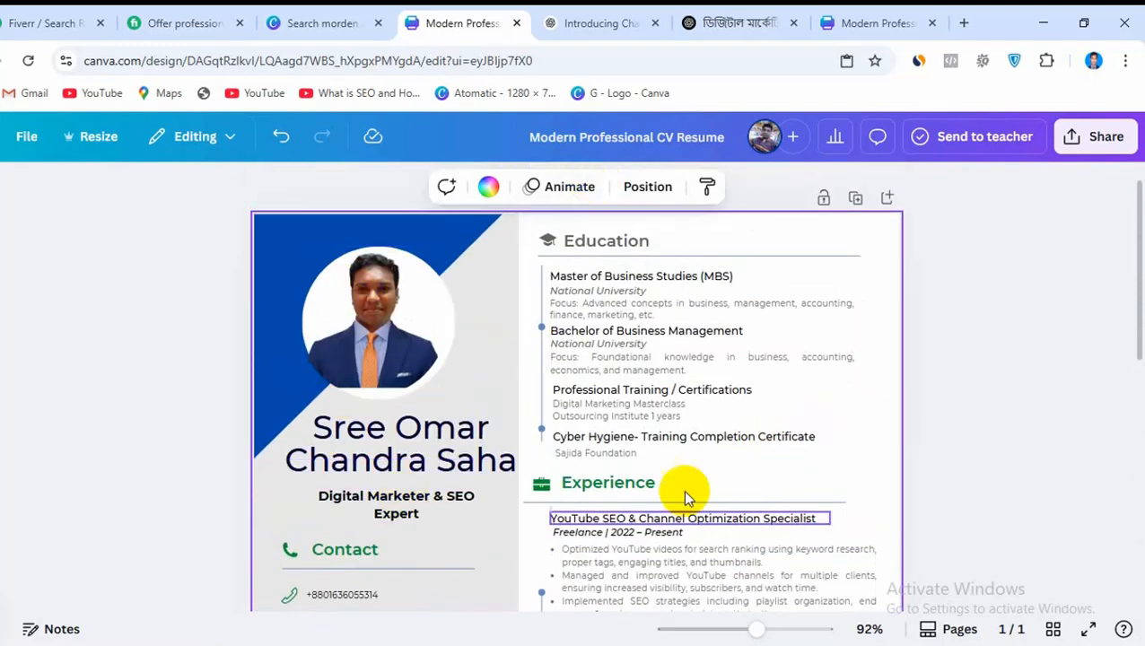
{"action": "scroll", "coordinate": [767, 457], "scroll_direction": "down", "scroll_amount": 4}
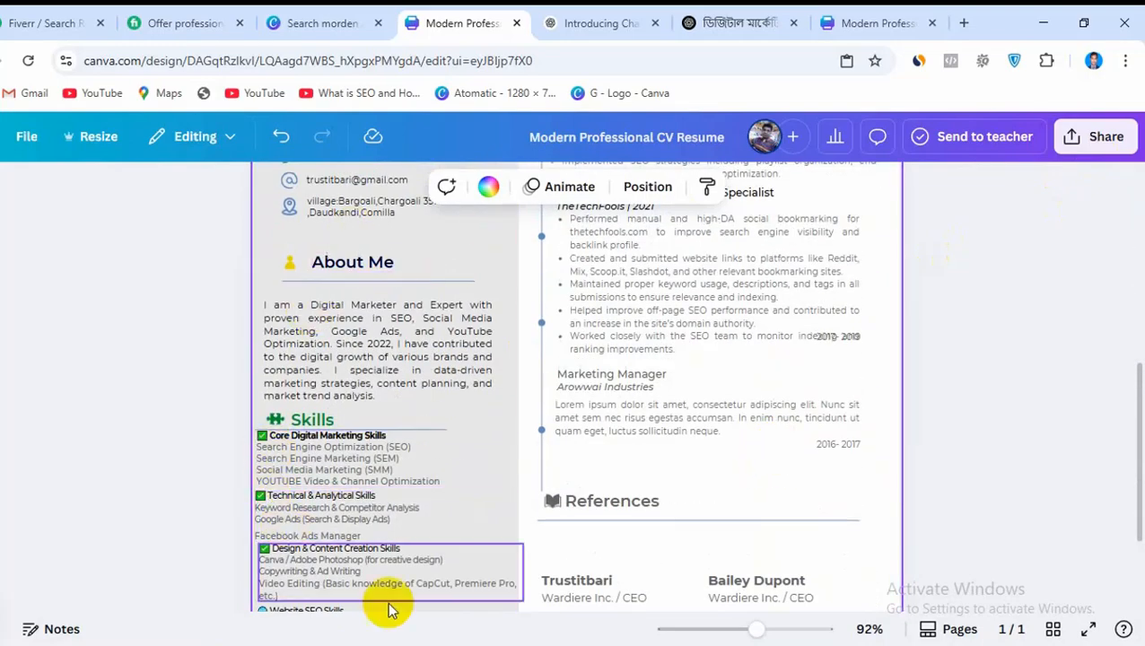
{"action": "scroll", "coordinate": [475, 341], "scroll_direction": "down", "scroll_amount": 2}
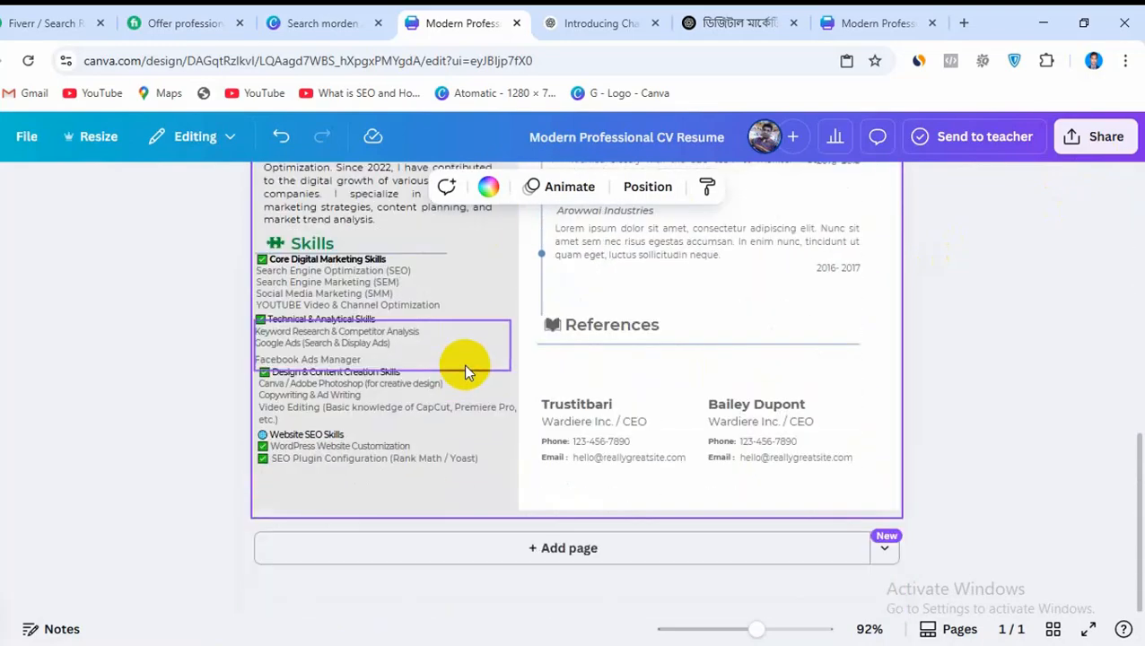
Shift the Website SEO, Design & Content Creation and Technical & Analytical Skills blocks down to space them more evenly
{"action": "left_click", "coordinate": [300, 439]}
{"action": "left_click_drag", "start_coordinate": [307, 476], "coordinate": [314, 489]}
{"action": "left_click", "coordinate": [302, 417]}
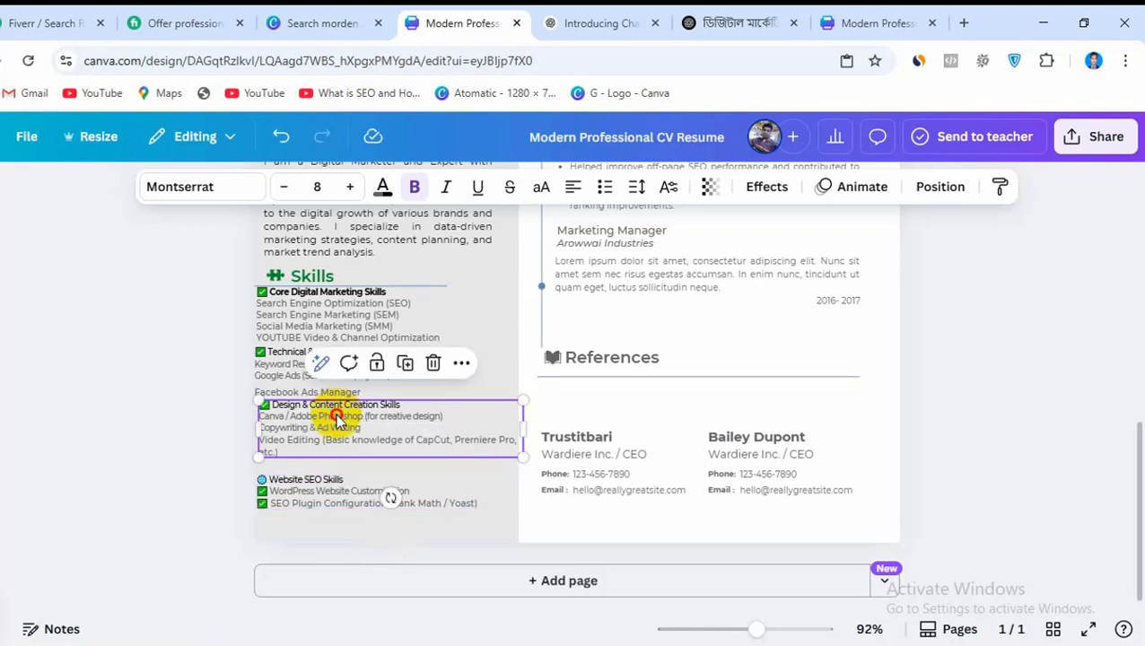
{"action": "left_click_drag", "start_coordinate": [307, 417], "coordinate": [332, 417]}
{"action": "left_click", "coordinate": [353, 483]}
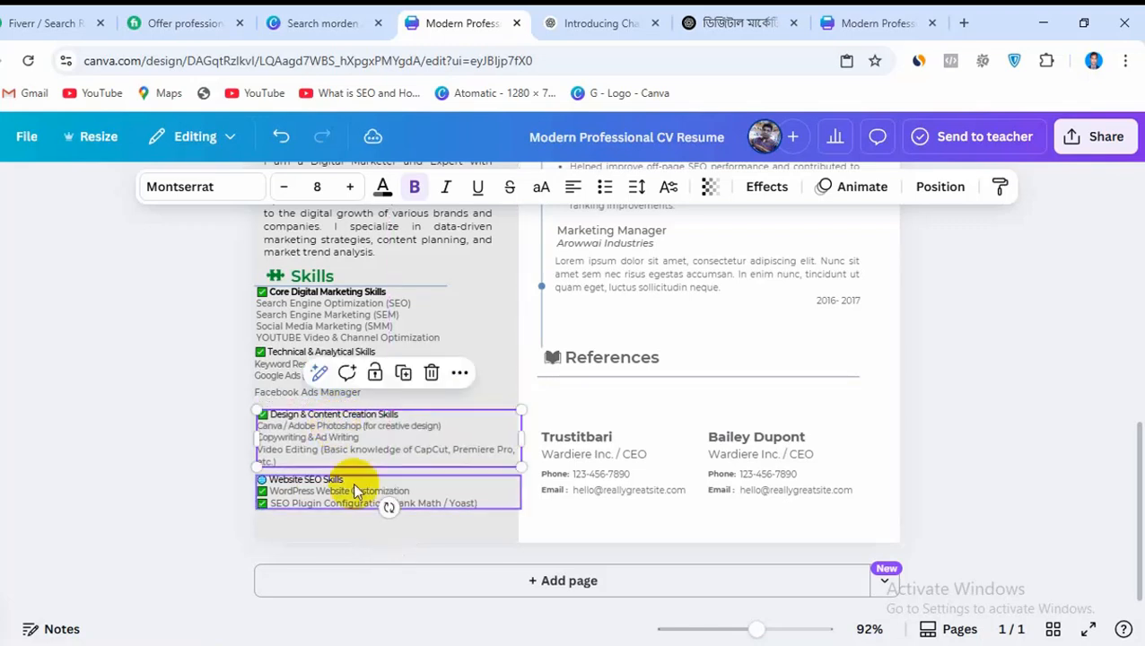
{"action": "left_click_drag", "start_coordinate": [352, 485], "coordinate": [355, 497]}
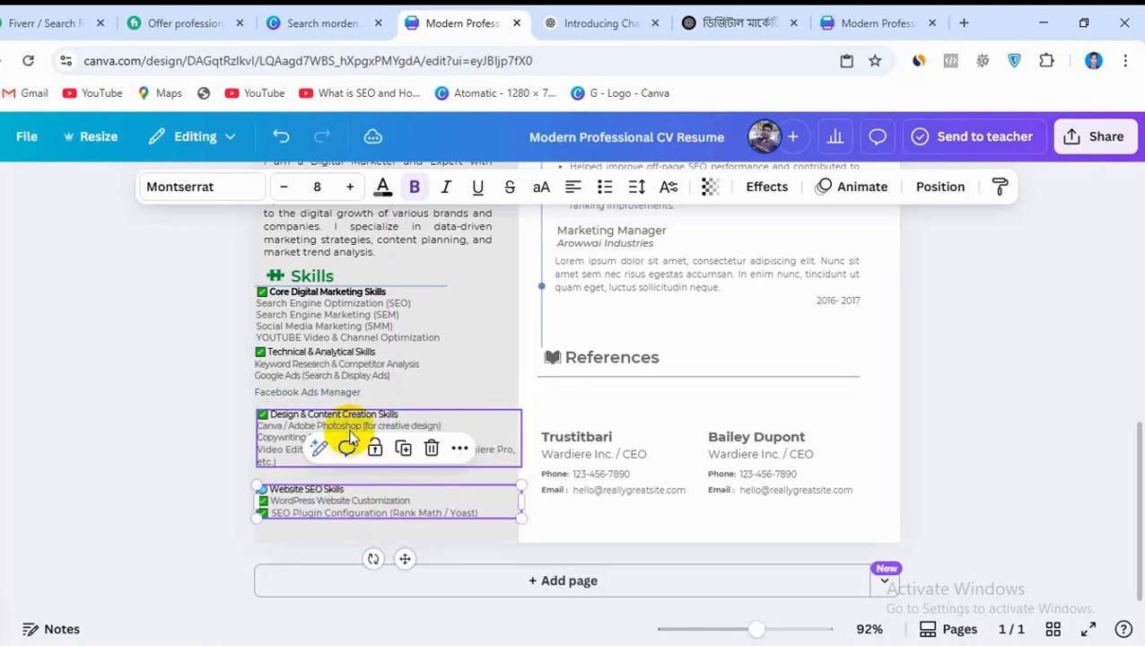
{"action": "left_click_drag", "start_coordinate": [349, 418], "coordinate": [352, 421]}
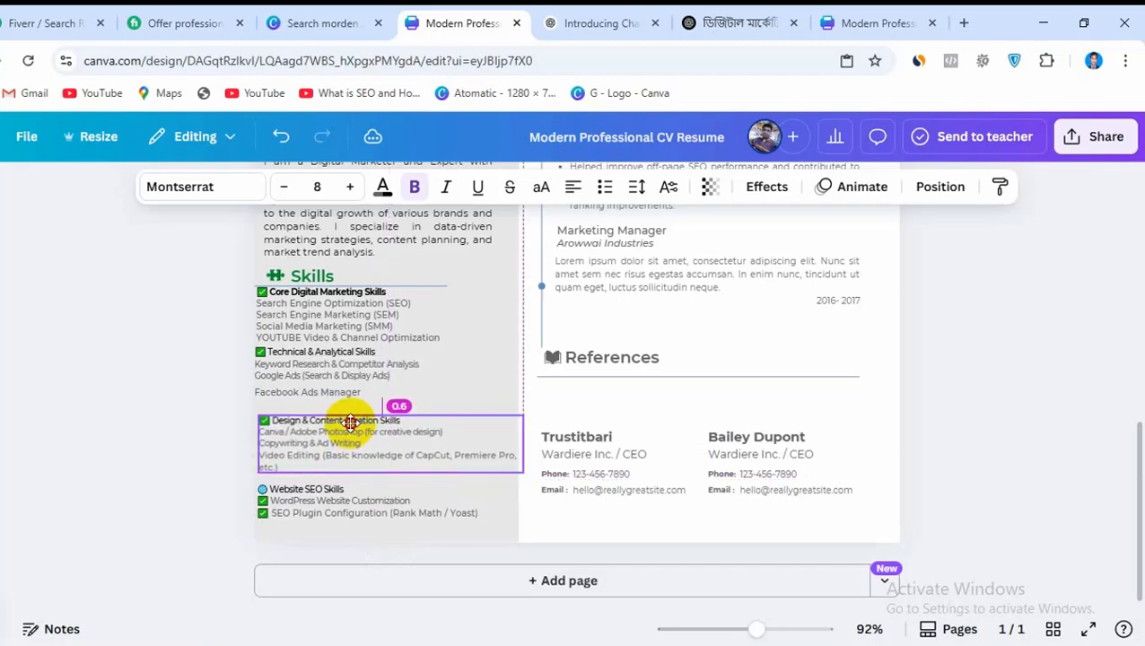
{"action": "left_click_drag", "start_coordinate": [314, 363], "coordinate": [319, 368]}
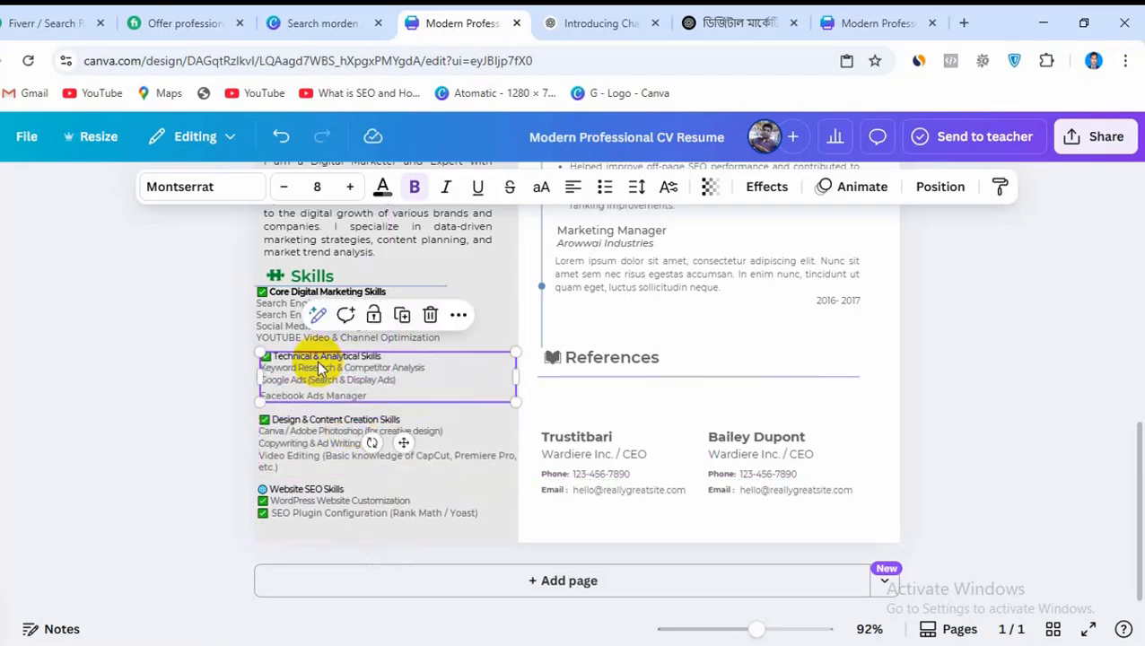
Change the text color of the Marketing Manager title and the Arowwai Industries line to black
{"action": "scroll", "coordinate": [1132, 408], "scroll_direction": "up", "scroll_amount": 2}
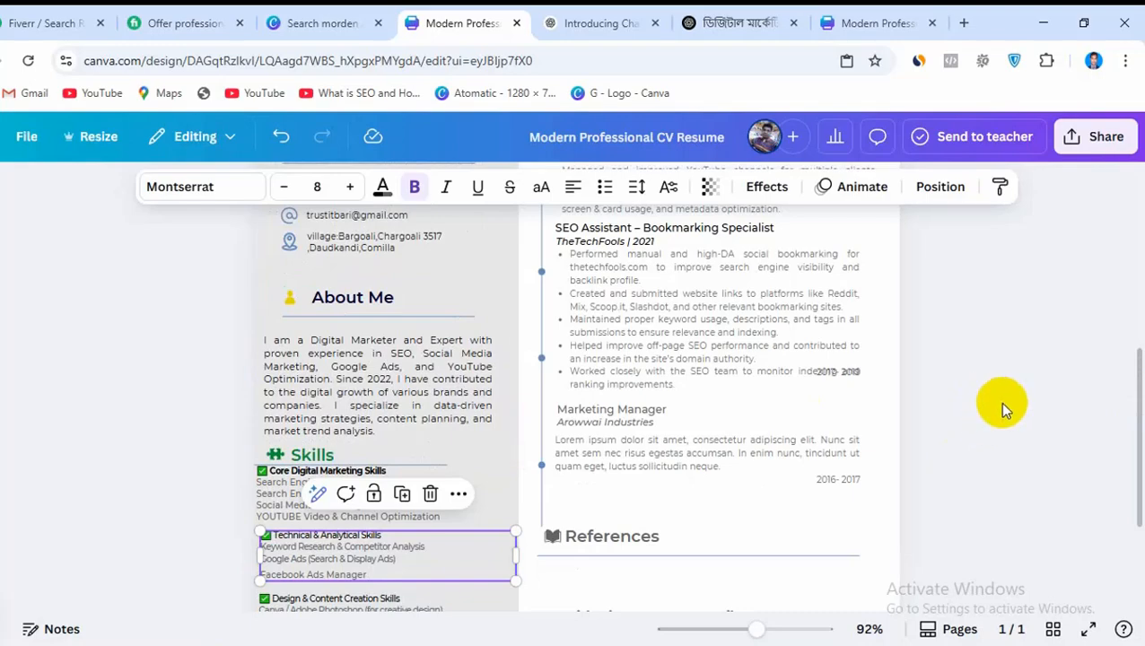
{"action": "scroll", "coordinate": [1000, 402], "scroll_direction": "up", "scroll_amount": 3}
{"action": "scroll", "coordinate": [990, 399], "scroll_direction": "down", "scroll_amount": 3}
{"action": "left_click", "coordinate": [596, 410]}
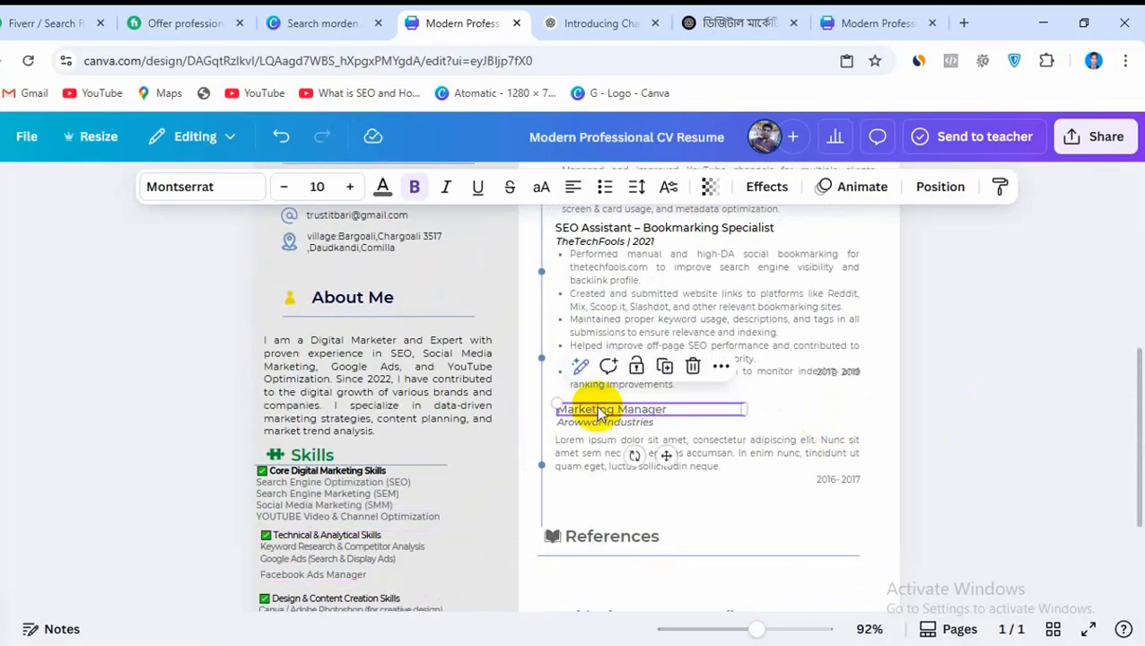
{"action": "left_click", "coordinate": [383, 186]}
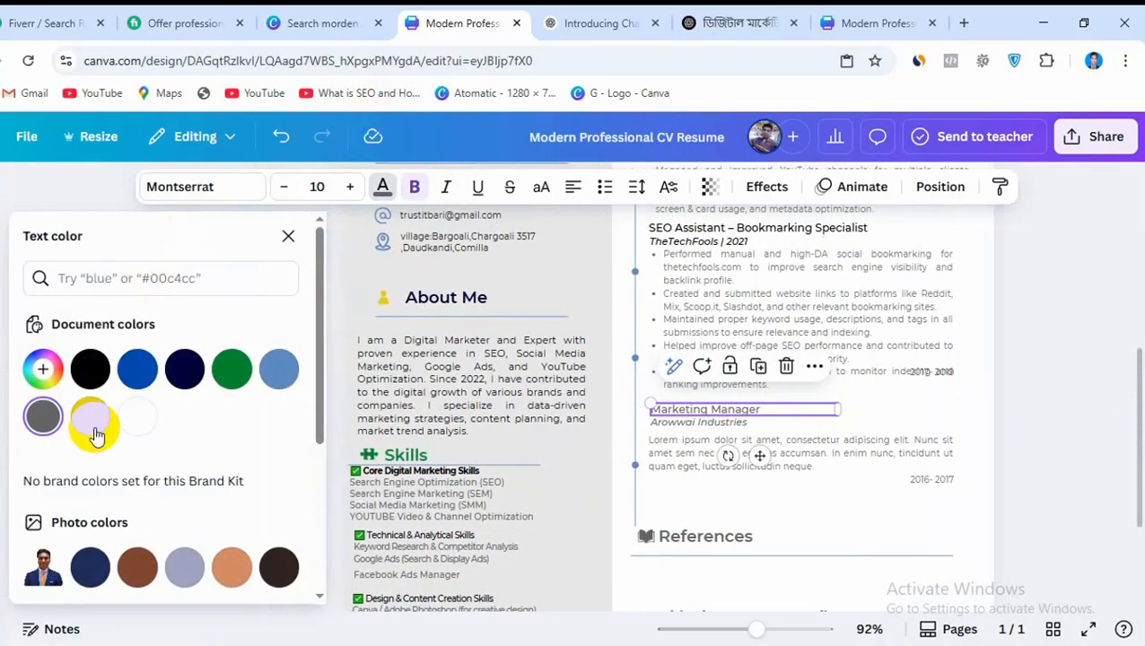
{"action": "left_click", "coordinate": [87, 386]}
{"action": "left_click", "coordinate": [691, 423]}
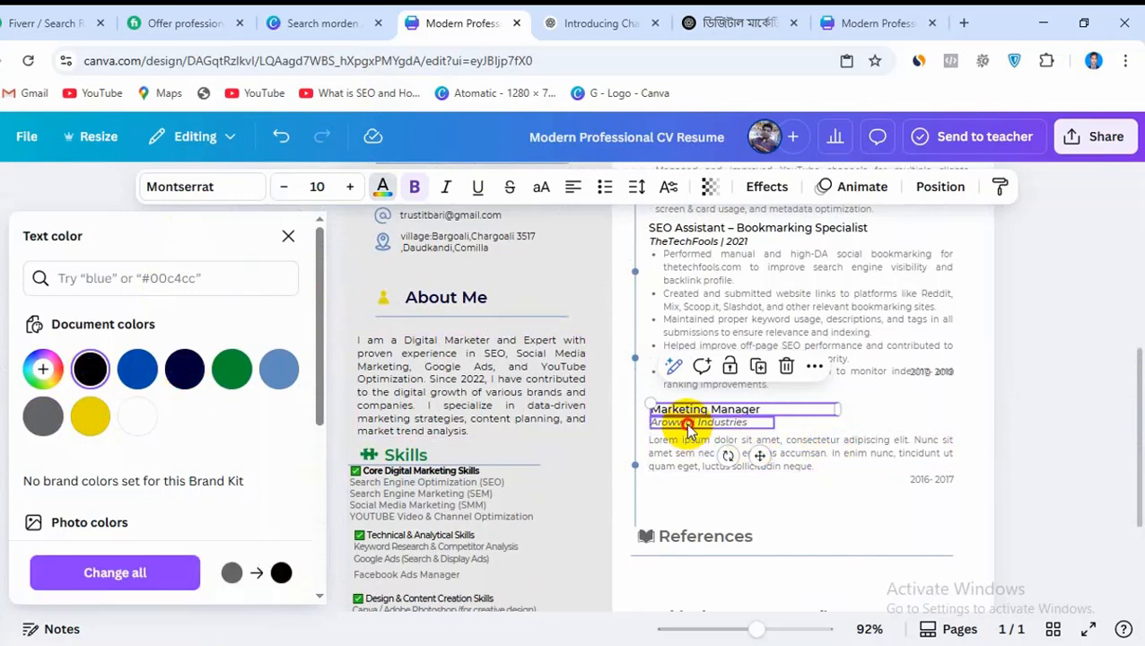
{"action": "left_click", "coordinate": [380, 187]}
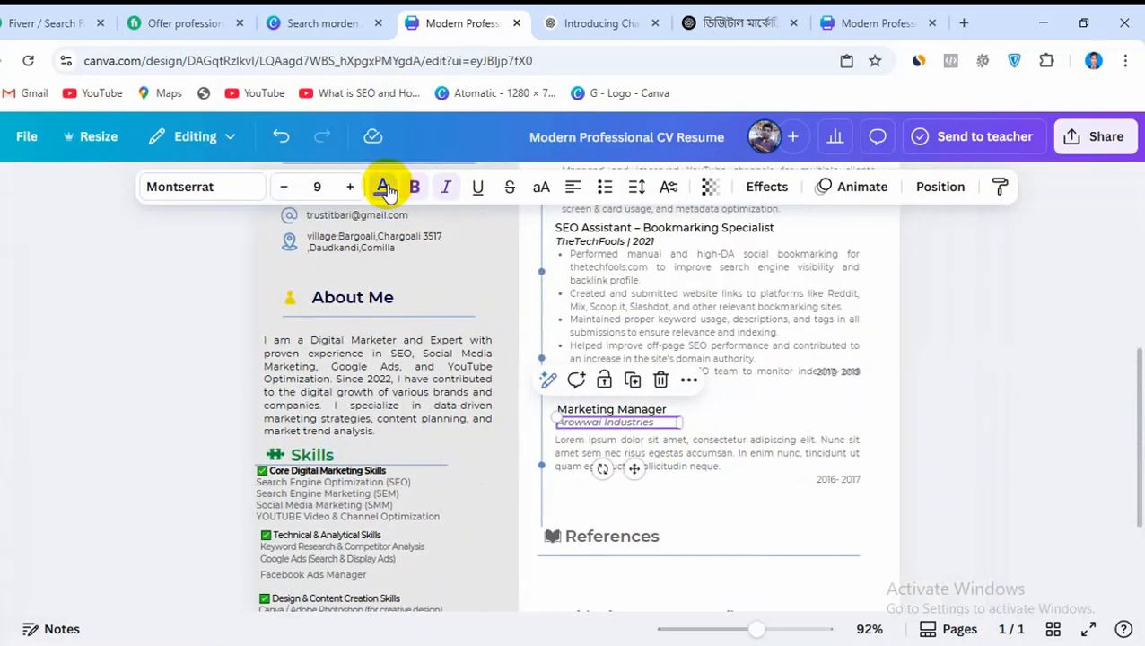
{"action": "left_click", "coordinate": [381, 186]}
{"action": "left_click", "coordinate": [90, 368]}
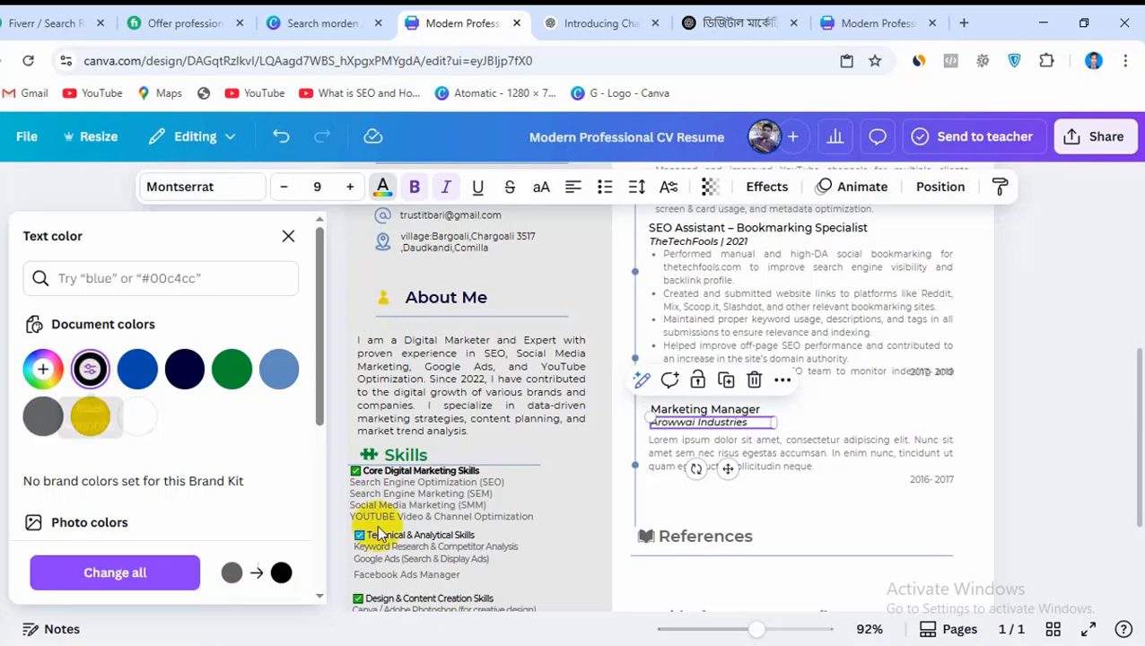
Color the References heading black and its book icon yellow
{"action": "left_click", "coordinate": [686, 538]}
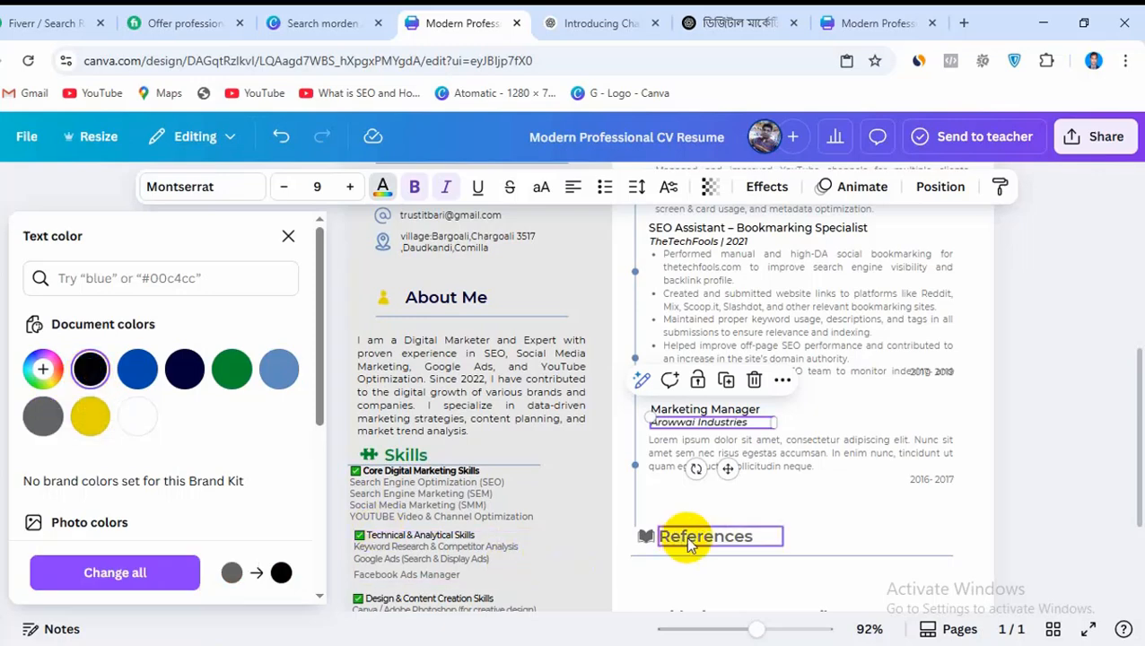
{"action": "left_click", "coordinate": [379, 189]}
{"action": "left_click", "coordinate": [381, 186]}
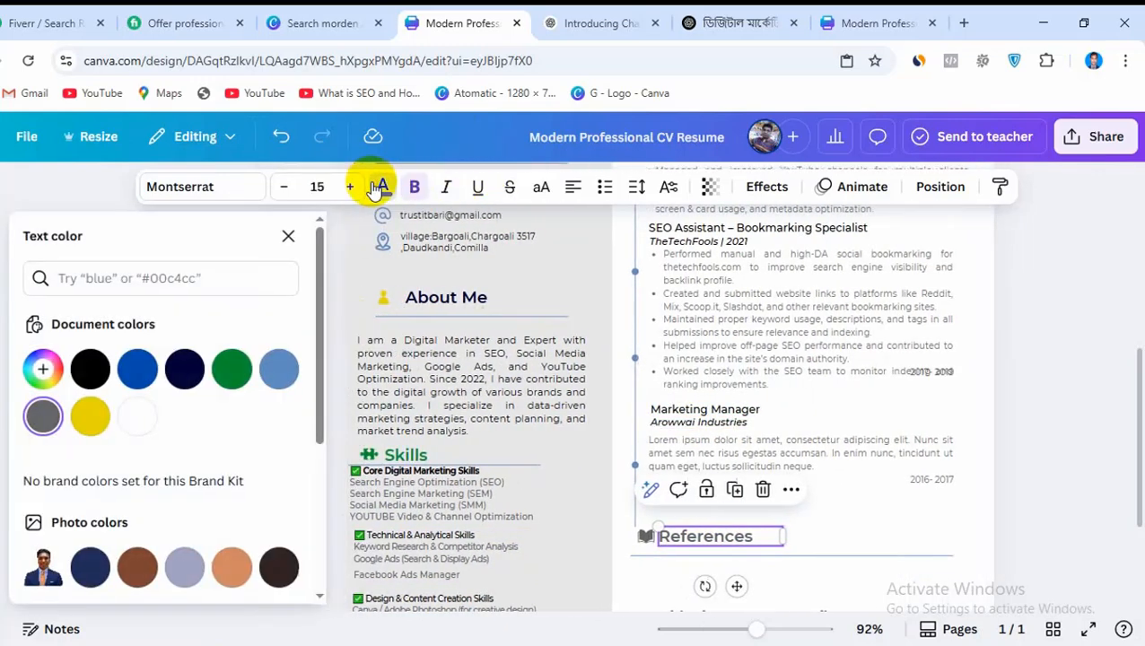
{"action": "left_click", "coordinate": [90, 368]}
{"action": "left_click", "coordinate": [641, 541]}
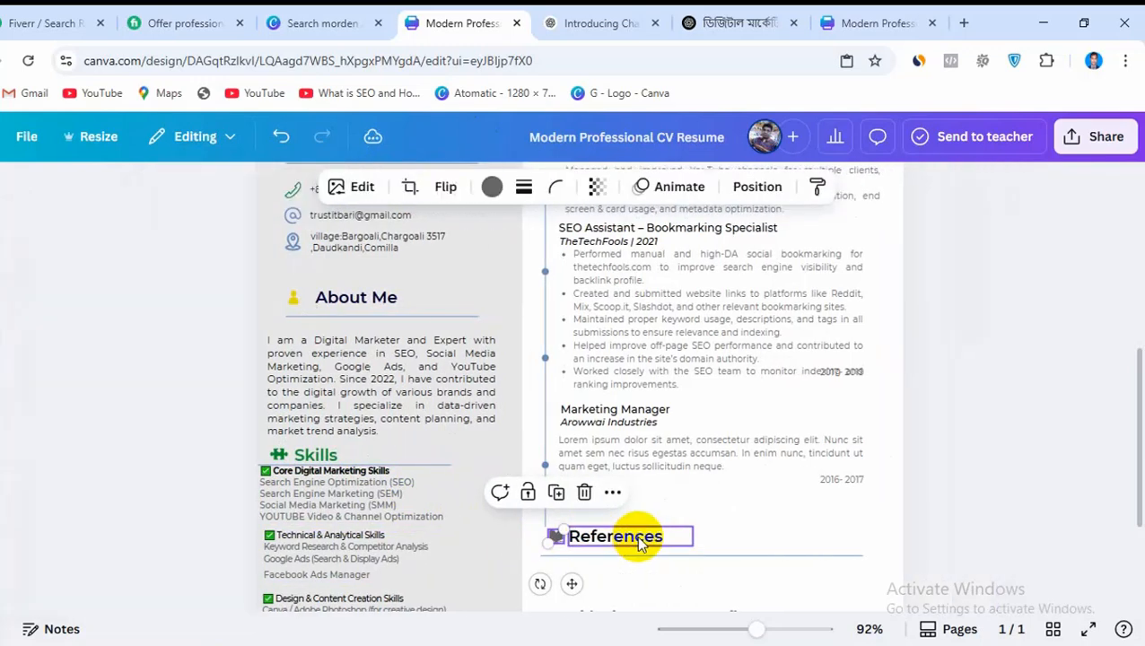
{"action": "left_click", "coordinate": [491, 190]}
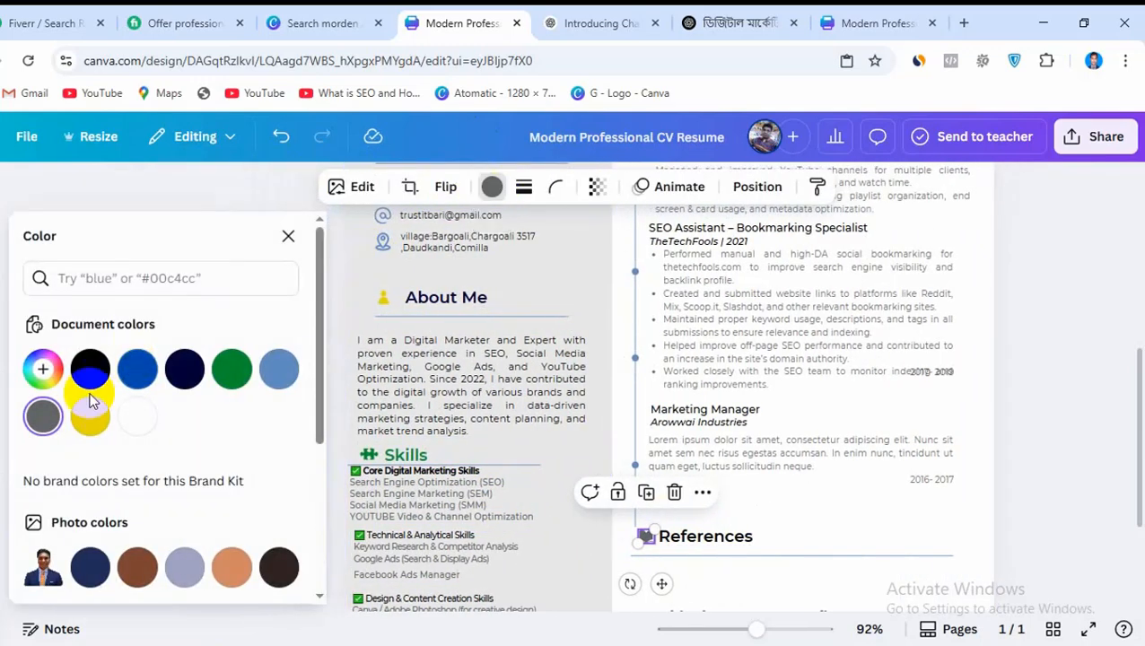
{"action": "left_click", "coordinate": [90, 416]}
{"action": "scroll", "coordinate": [879, 471], "scroll_direction": "down", "scroll_amount": 4}
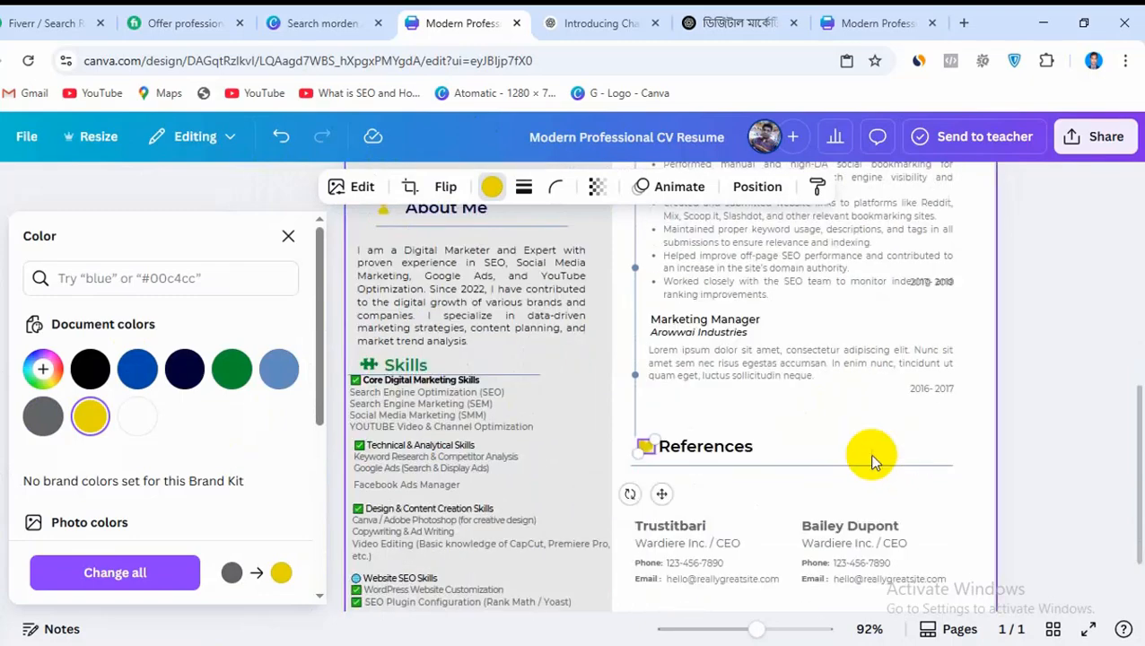
{"action": "left_click", "coordinate": [1055, 440]}
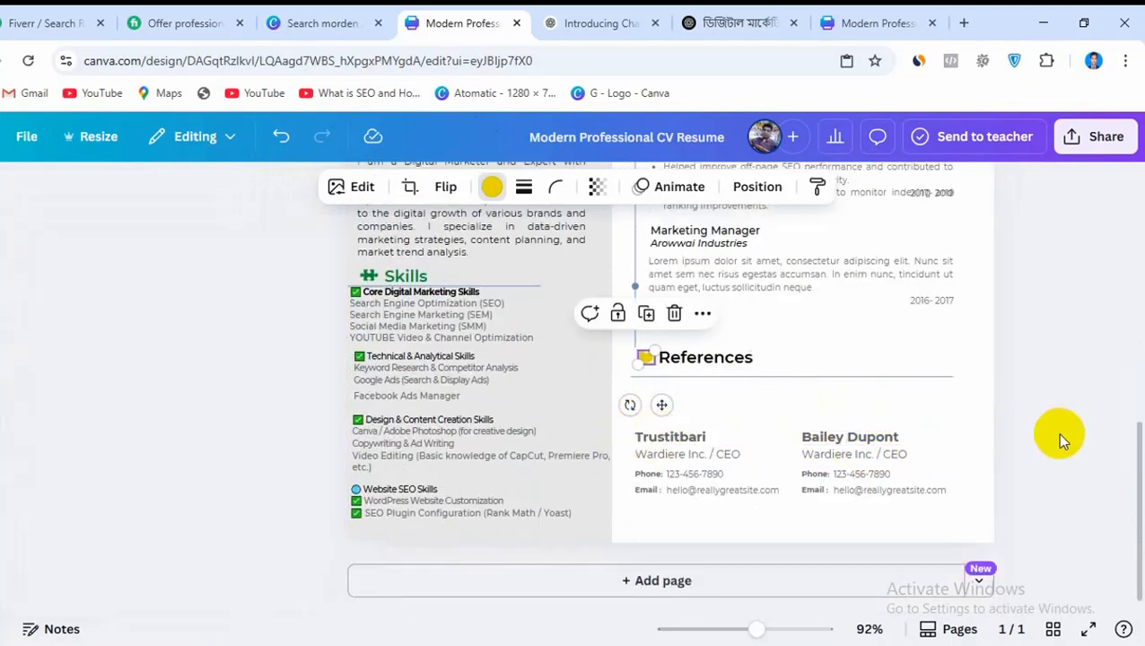
Download the finished one-page CV design as a PDF Standard file
{"action": "scroll", "coordinate": [972, 425], "scroll_direction": "up", "scroll_amount": 3}
{"action": "scroll", "coordinate": [973, 425], "scroll_direction": "up", "scroll_amount": 4}
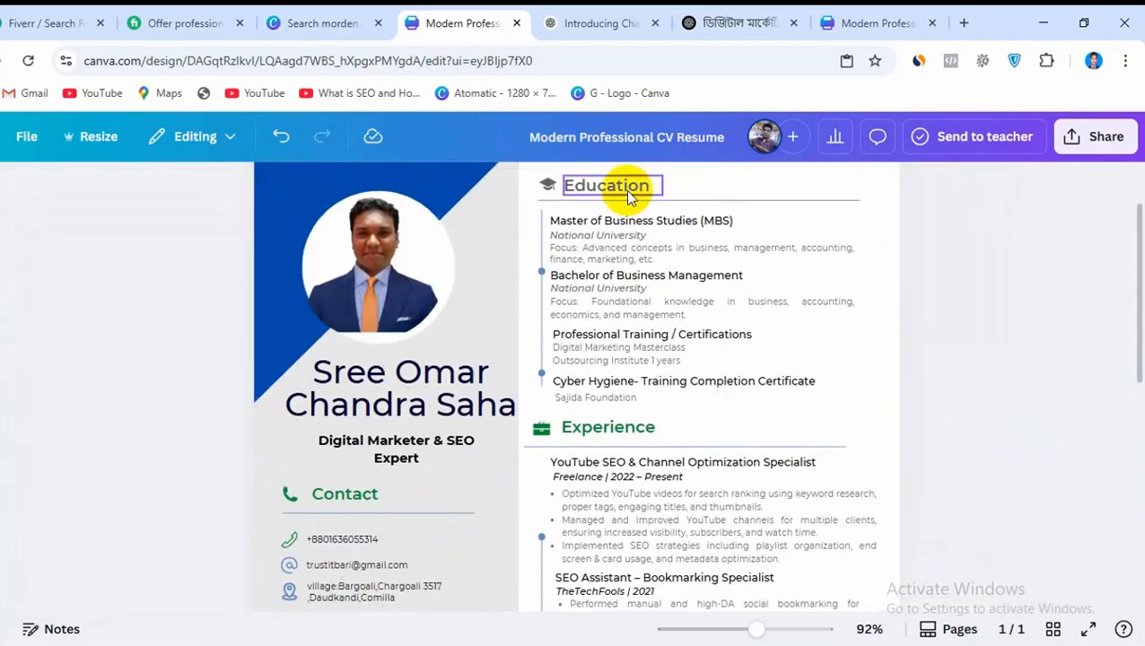
{"action": "scroll", "coordinate": [984, 461], "scroll_direction": "up", "scroll_amount": 1}
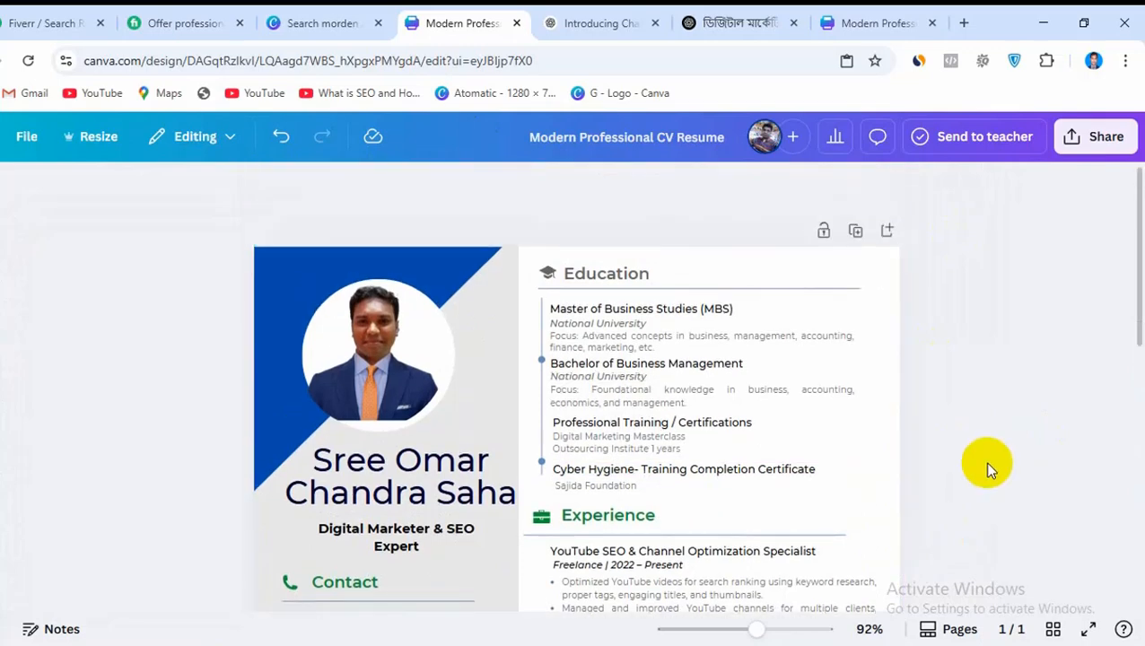
{"action": "left_click", "coordinate": [1070, 137]}
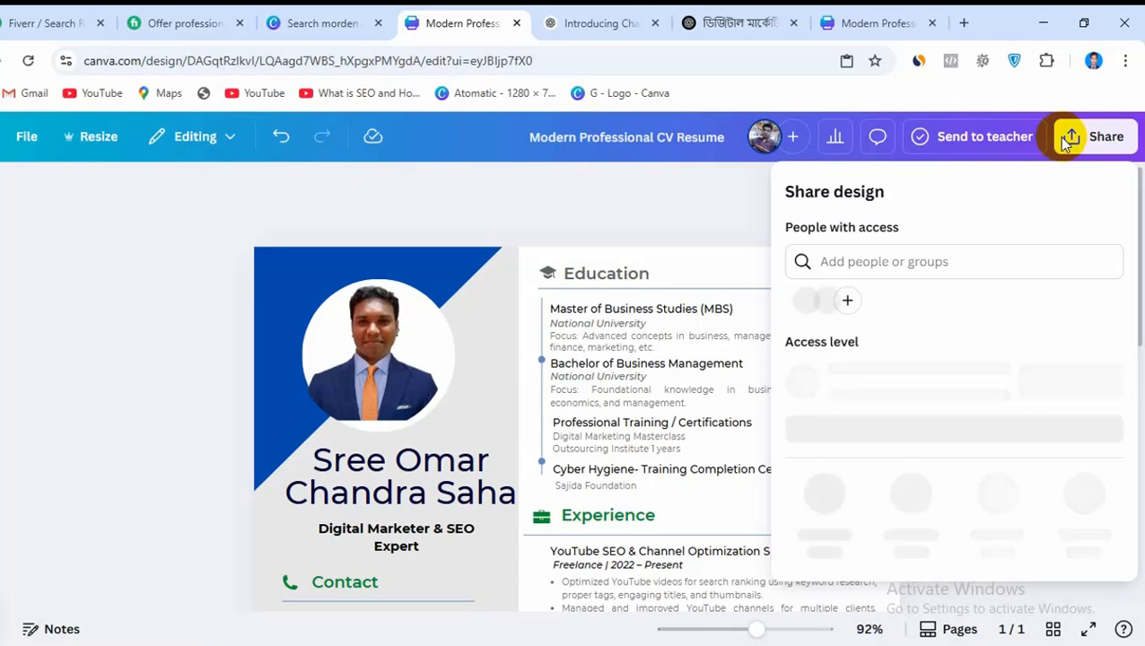
{"action": "left_click", "coordinate": [819, 498]}
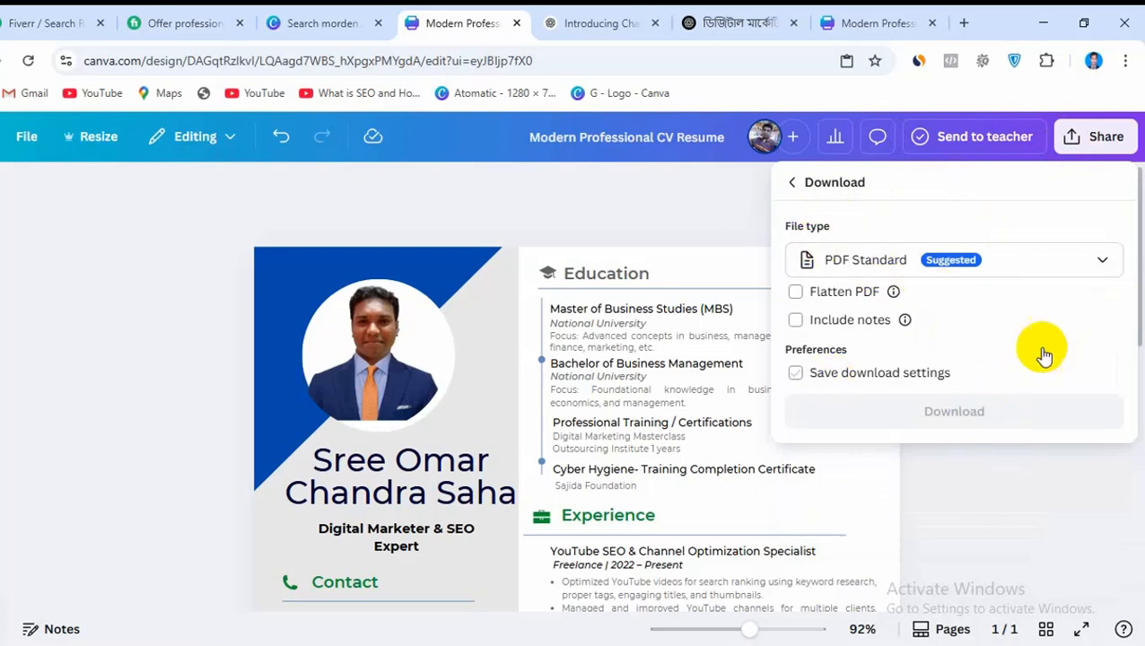
{"action": "left_click", "coordinate": [1034, 263]}
{"action": "left_click", "coordinate": [1038, 269]}
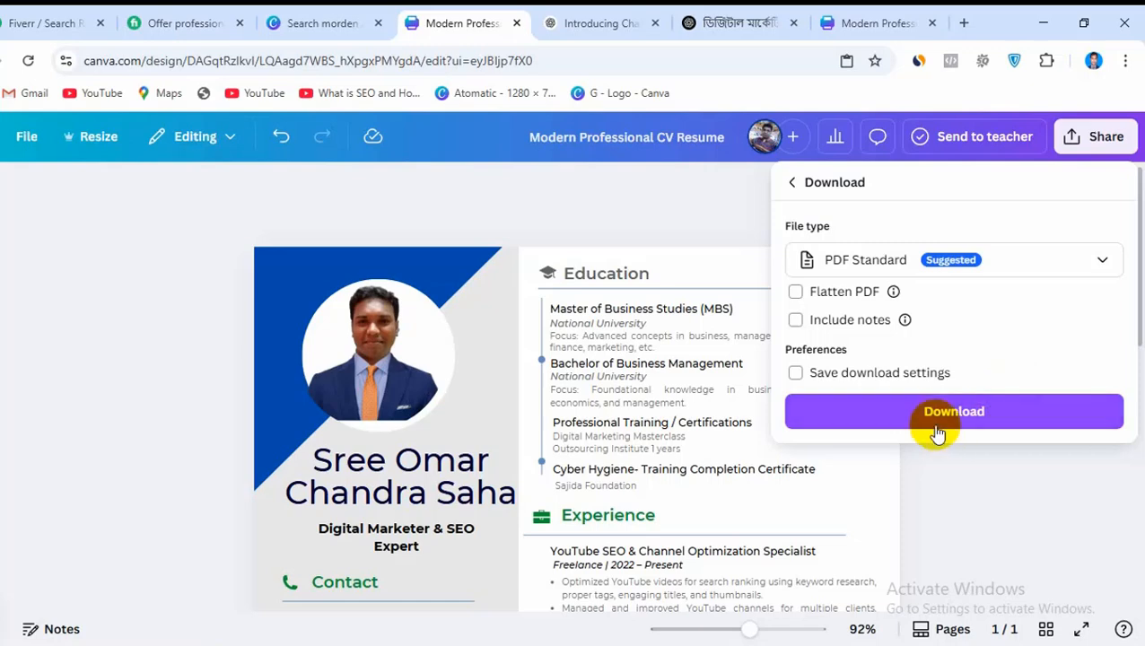
{"action": "left_click", "coordinate": [940, 415]}
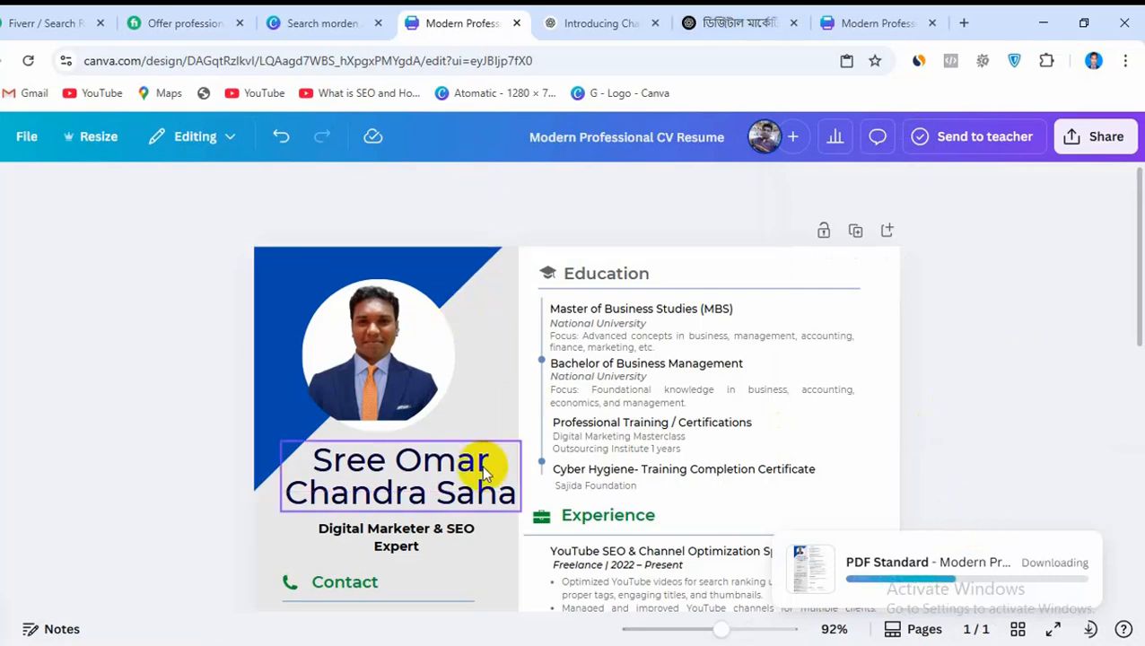
Try lavender, blue and purple fills on the CV's sidebar background shape, and settle on the light blue from the default solid colors
{"action": "scroll", "coordinate": [476, 518], "scroll_direction": "down", "scroll_amount": 3}
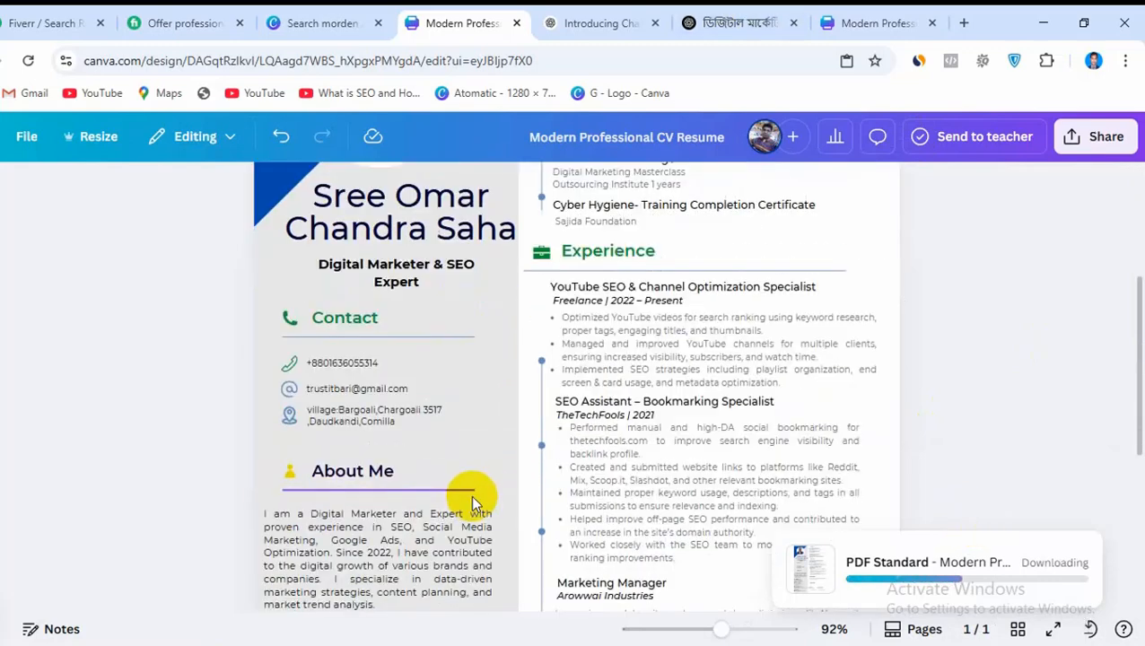
{"action": "left_click", "coordinate": [494, 449]}
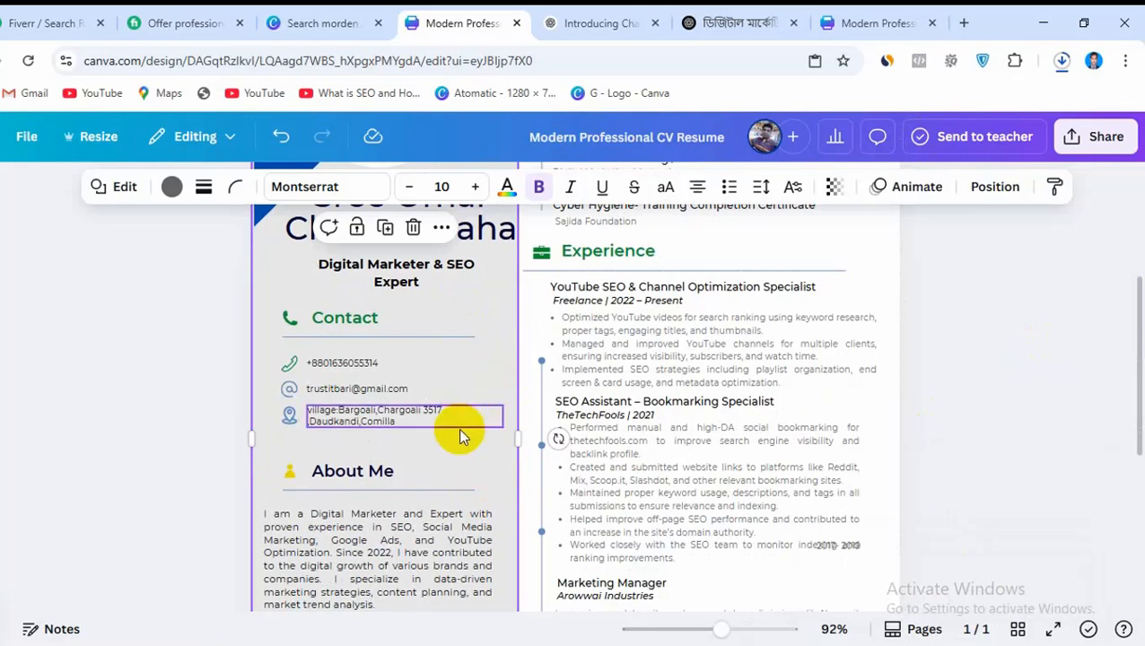
{"action": "left_click", "coordinate": [172, 187]}
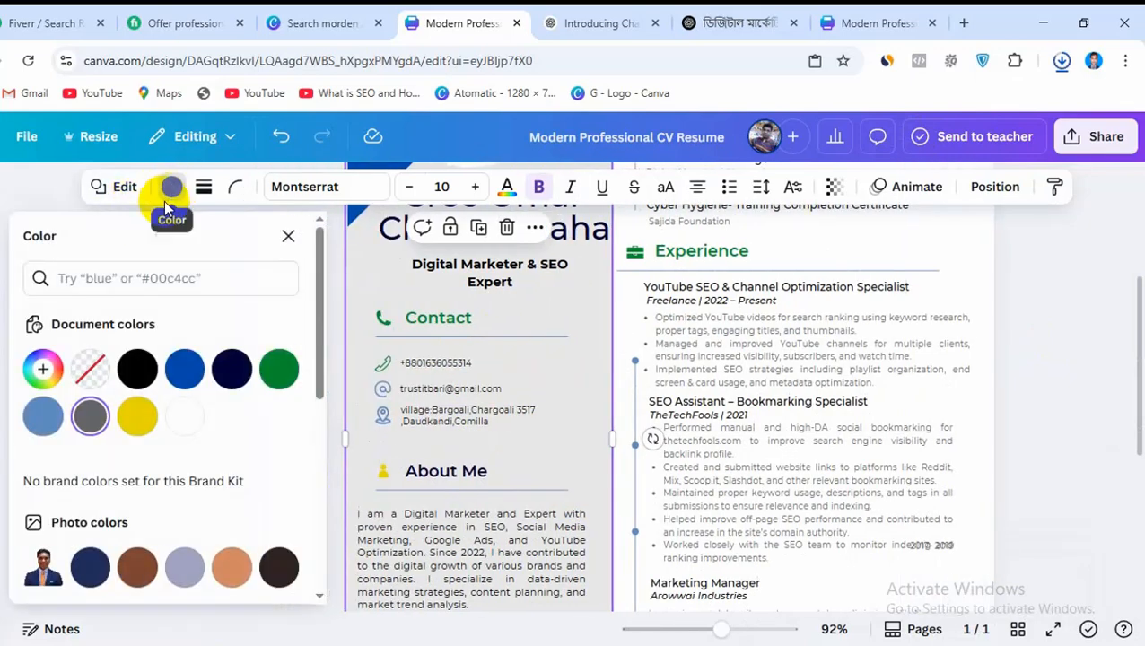
{"action": "left_click", "coordinate": [186, 567]}
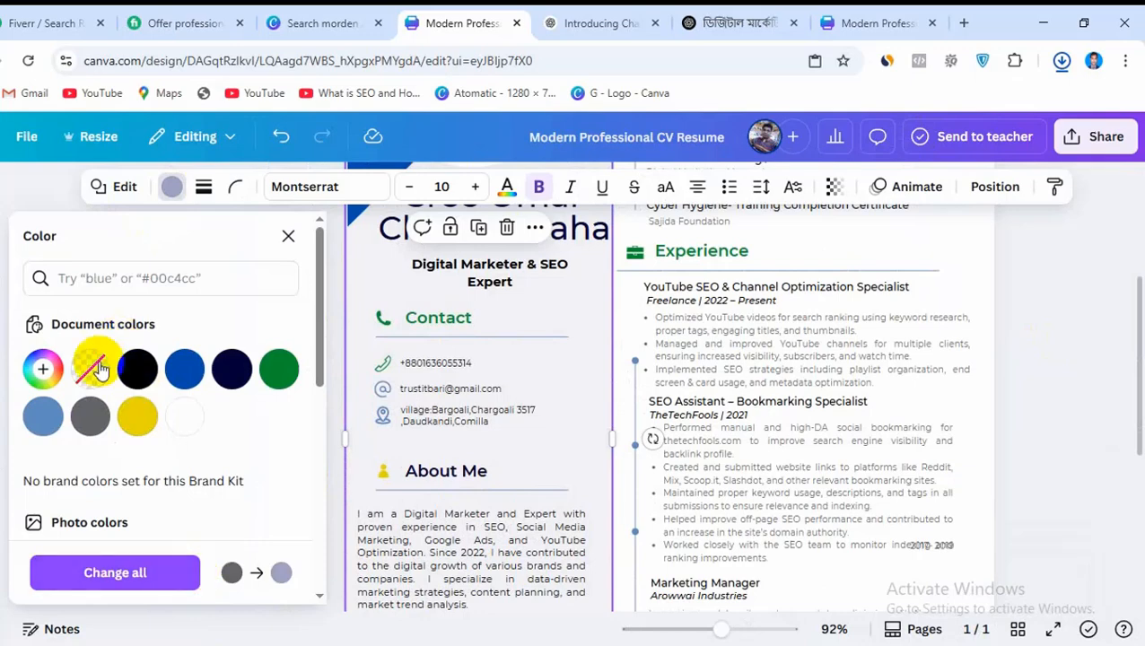
{"action": "scroll", "coordinate": [232, 368], "scroll_direction": "down", "scroll_amount": 3}
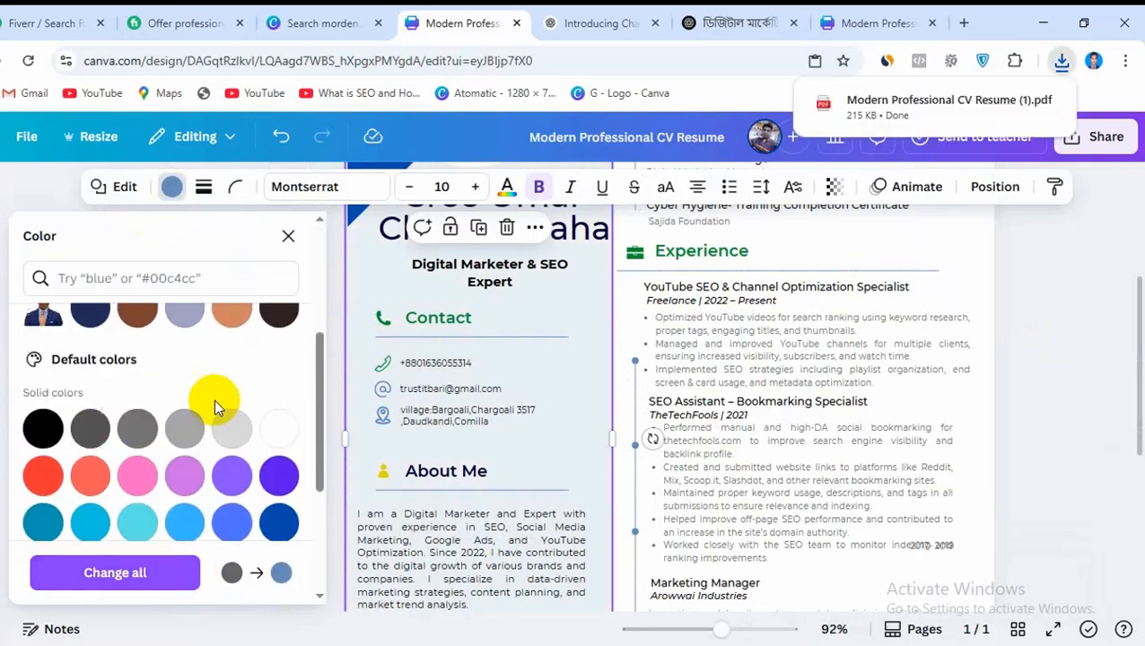
{"action": "left_click", "coordinate": [232, 472]}
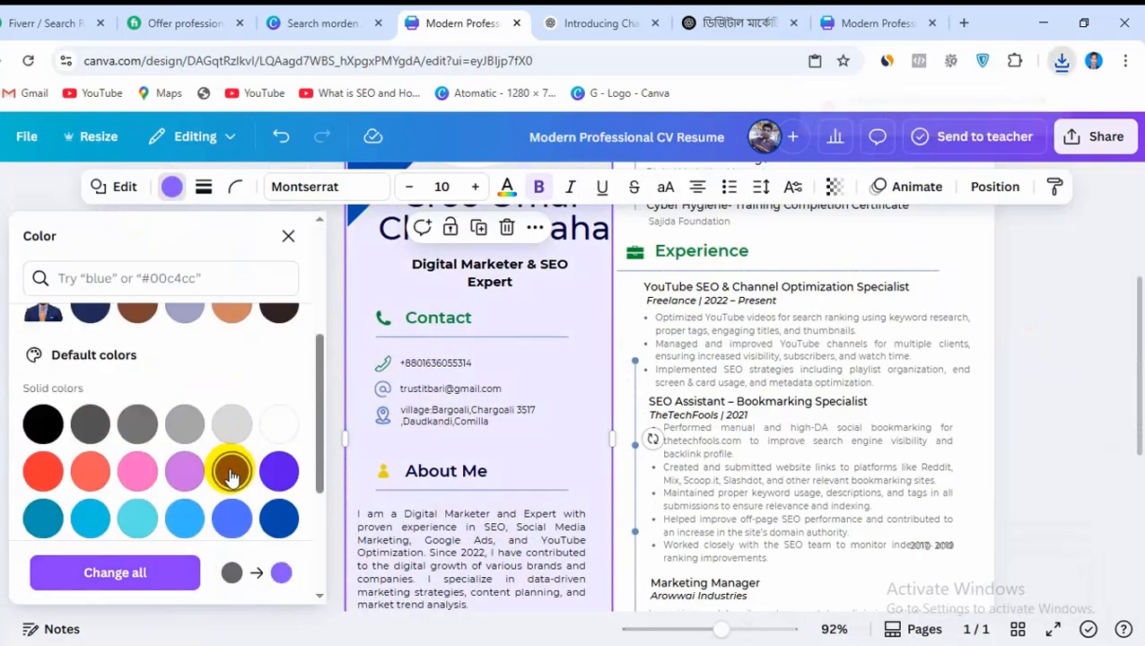
{"action": "left_click", "coordinate": [278, 471]}
{"action": "scroll", "coordinate": [409, 511], "scroll_direction": "down", "scroll_amount": 4}
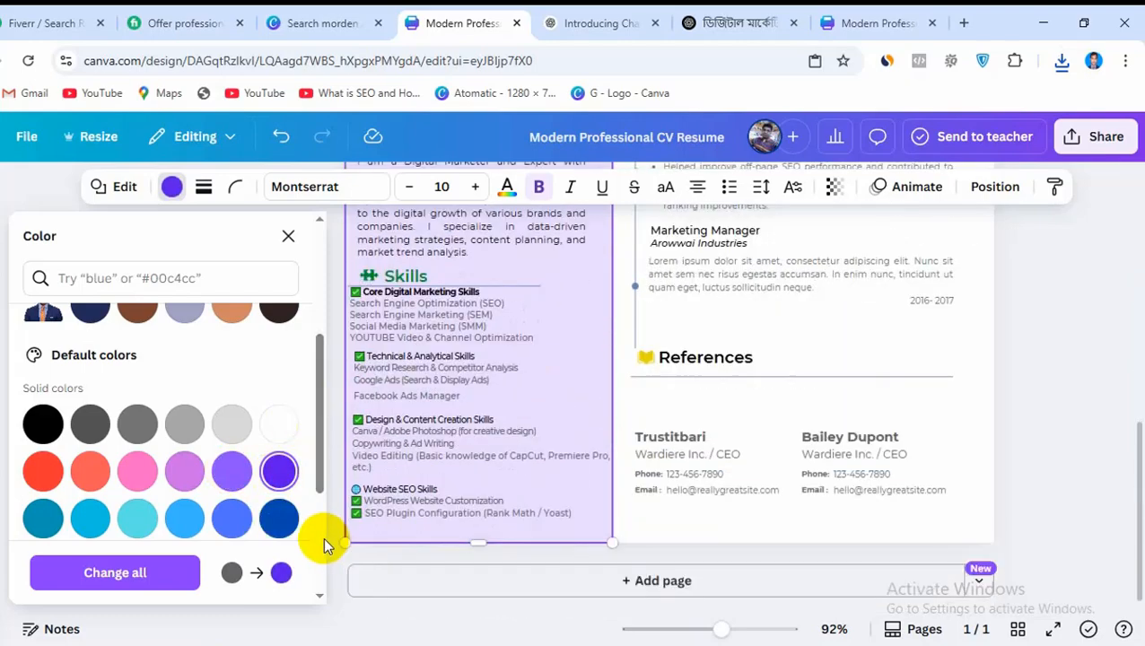
{"action": "left_click", "coordinate": [183, 518]}
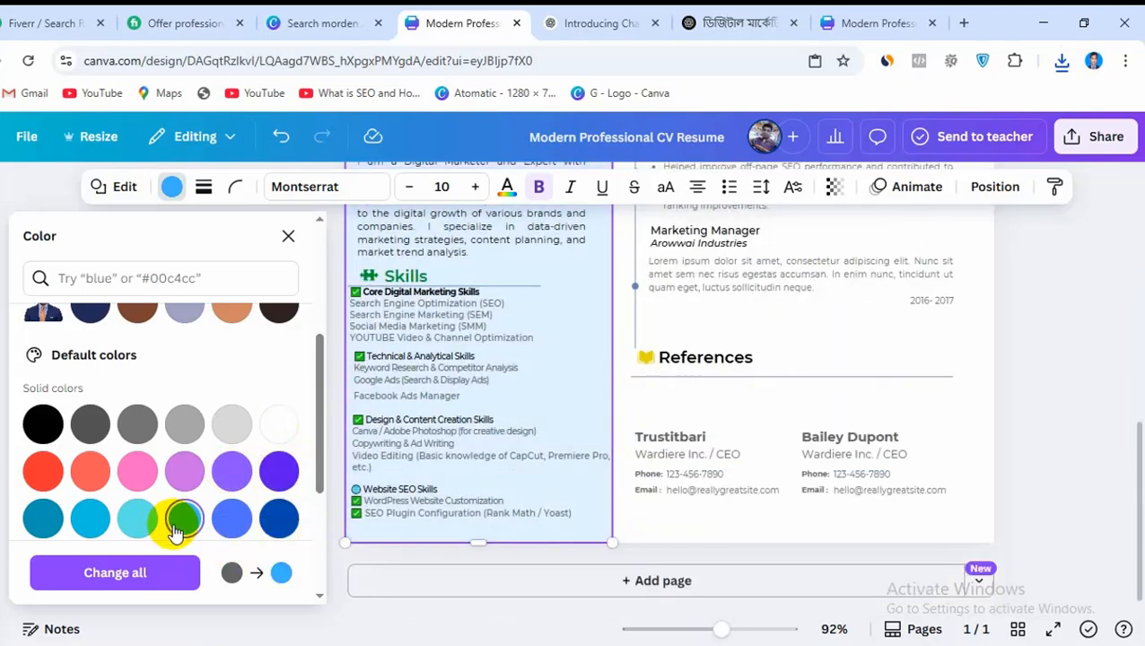
{"action": "scroll", "coordinate": [680, 437], "scroll_direction": "up", "scroll_amount": 5}
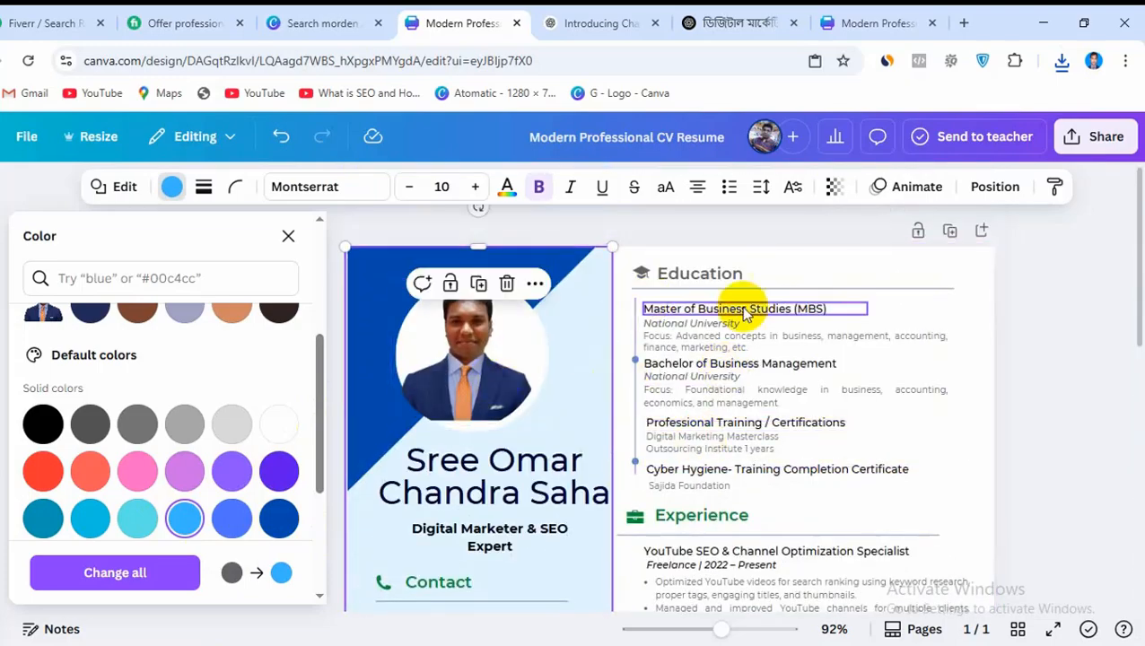
{"action": "scroll", "coordinate": [440, 399], "scroll_direction": "down", "scroll_amount": 5}
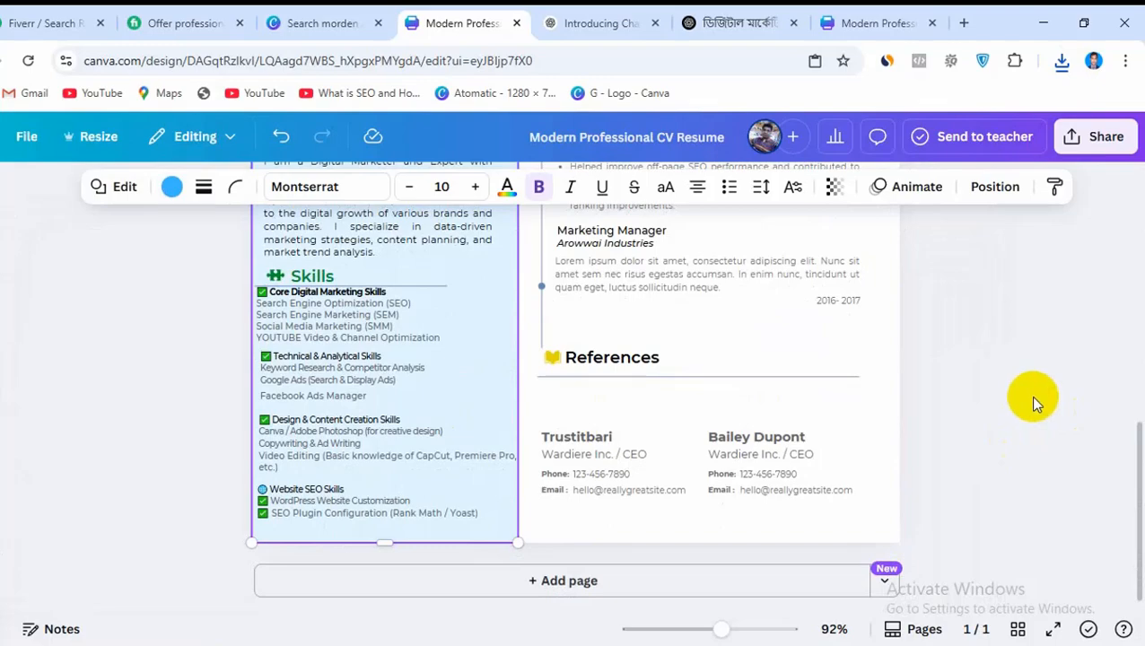
{"action": "scroll", "coordinate": [1032, 401], "scroll_direction": "up", "scroll_amount": 5}
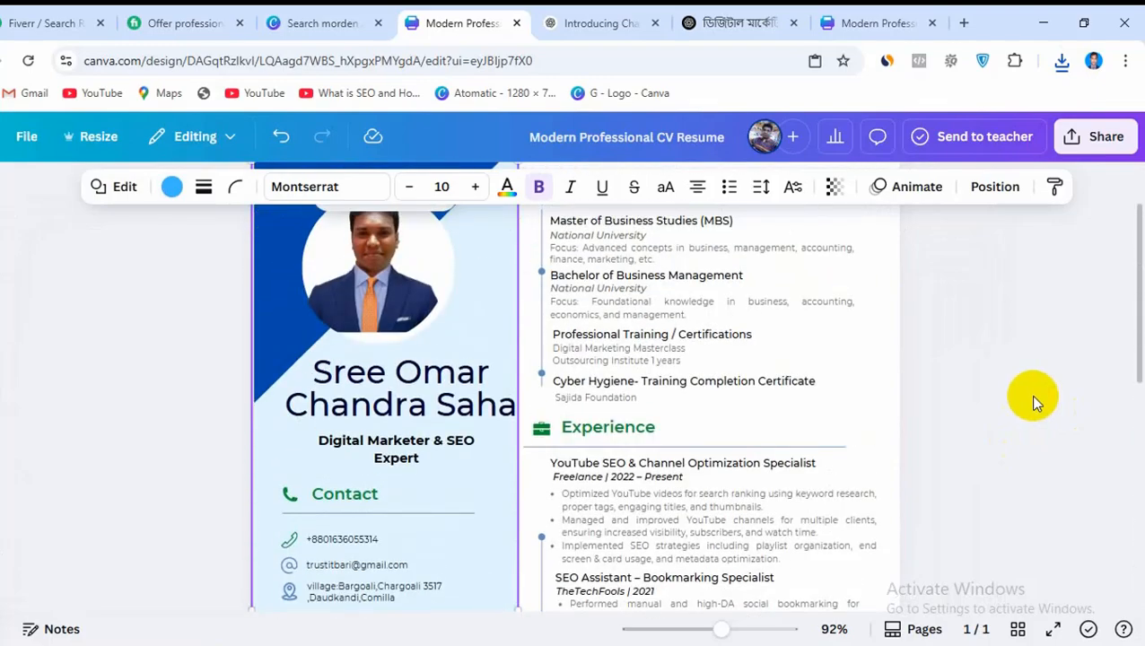
{"action": "scroll", "coordinate": [1033, 397], "scroll_direction": "up", "scroll_amount": 2}
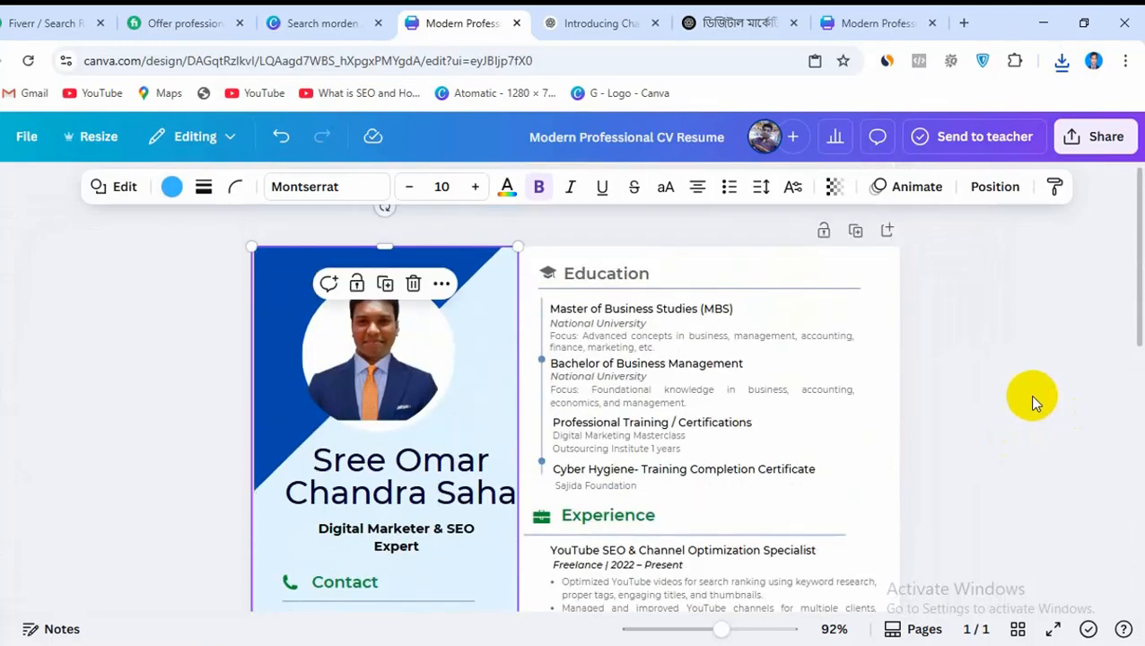
Open the downloaded Modern Professional CV Resume (1).pdf from the Downloads folder and review the page from the photo down to the References section
{"action": "left_click", "coordinate": [1062, 60]}
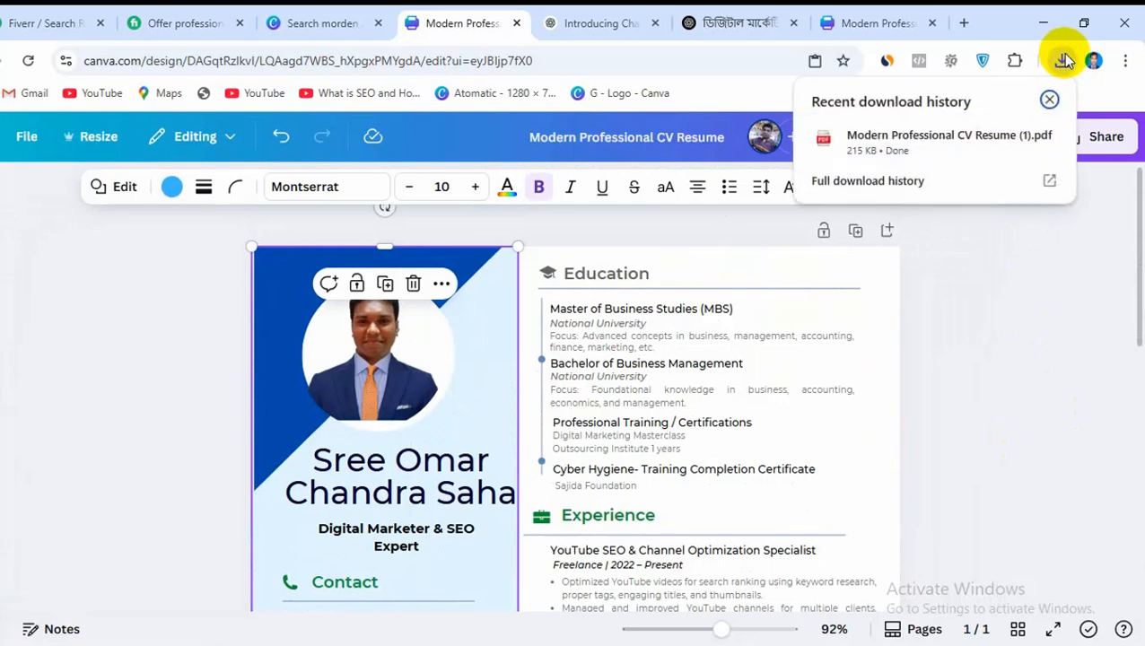
{"action": "left_click", "coordinate": [1014, 141]}
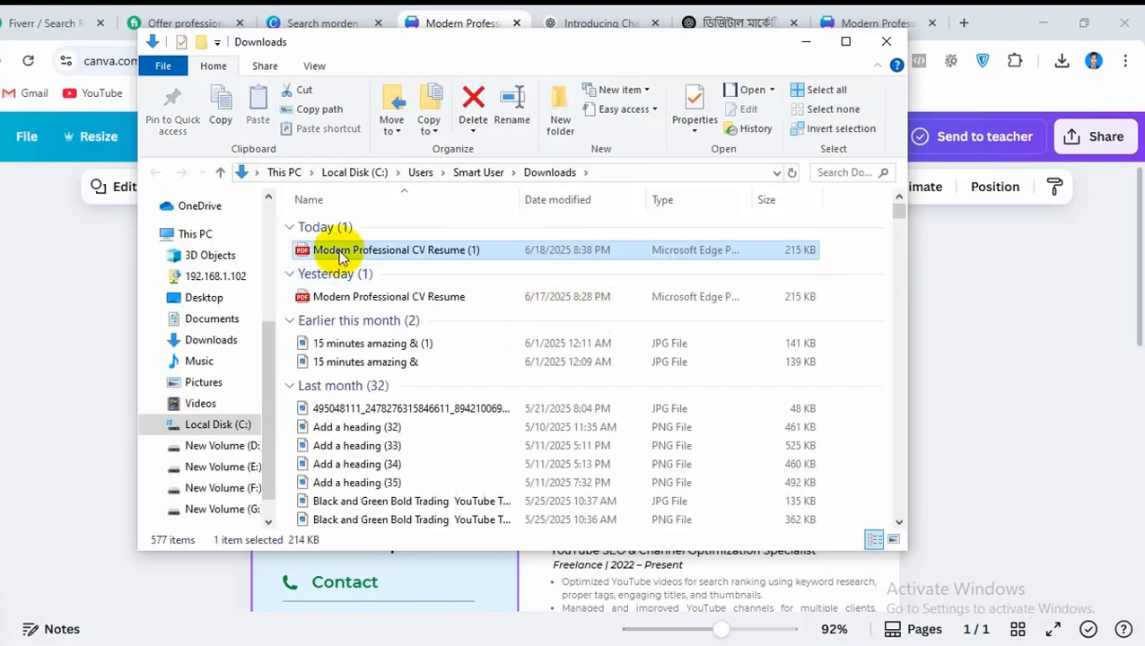
{"action": "double_click", "coordinate": [412, 256]}
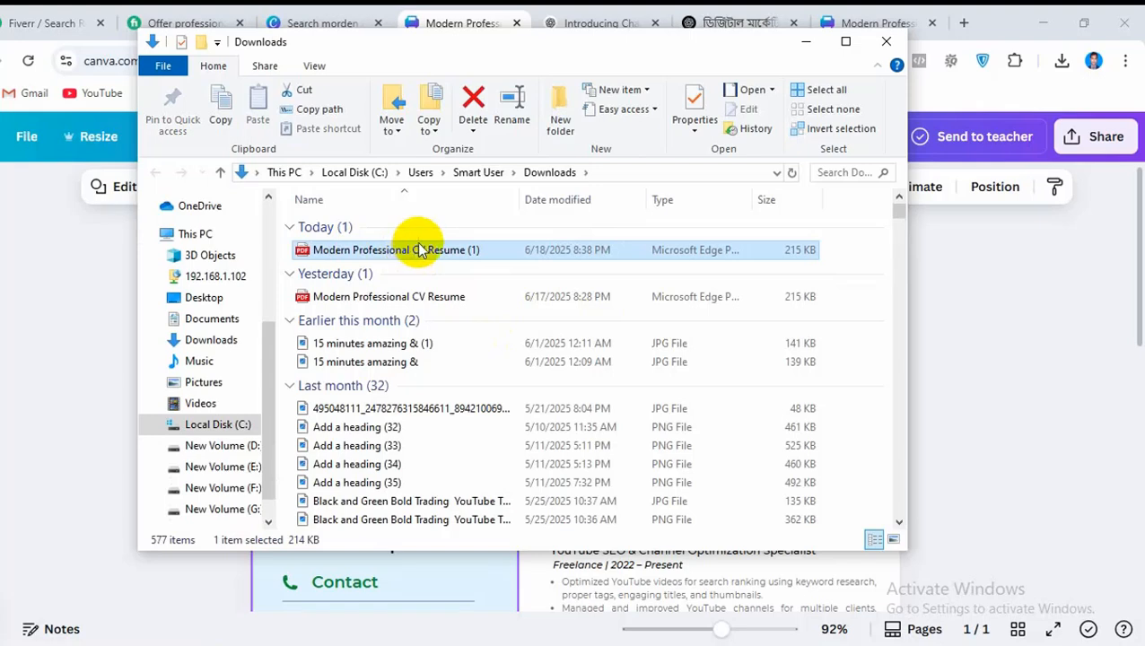
{"action": "double_click", "coordinate": [419, 253]}
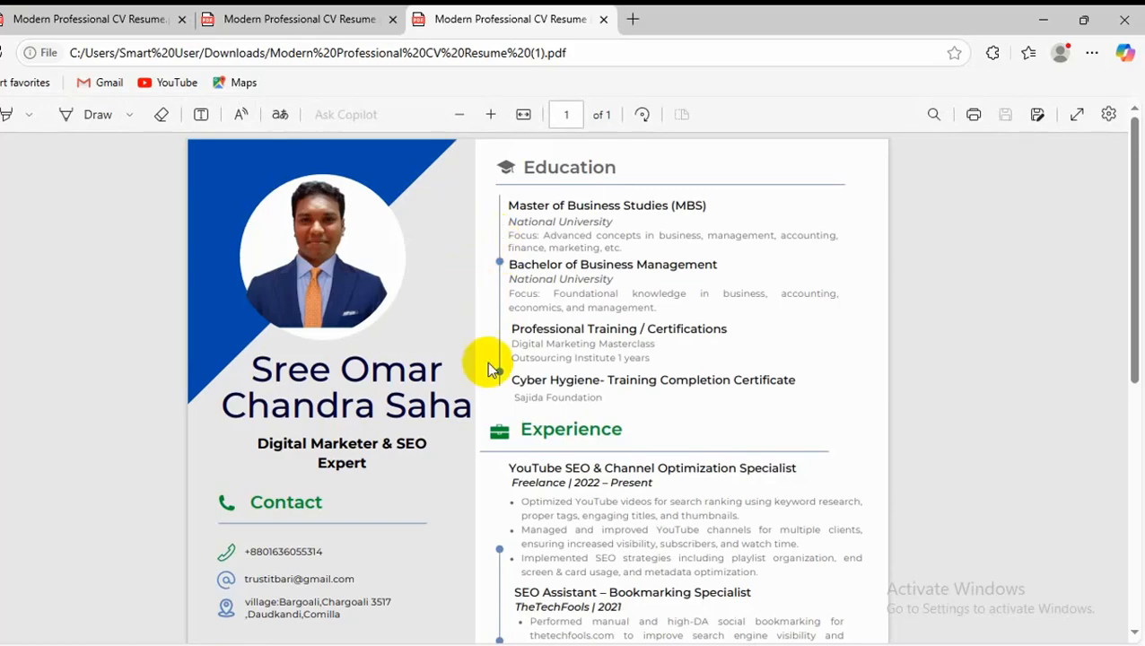
{"action": "scroll", "coordinate": [487, 363], "scroll_direction": "down", "scroll_amount": 5}
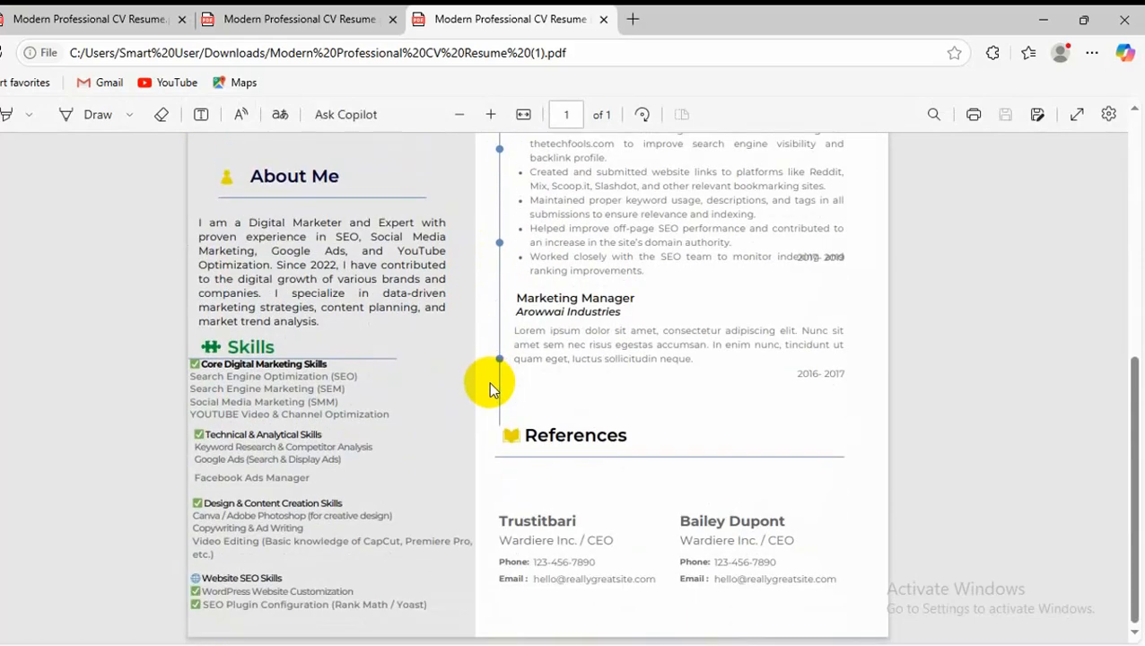
{"action": "scroll", "coordinate": [676, 492], "scroll_direction": "up", "scroll_amount": 4}
{"action": "scroll", "coordinate": [677, 492], "scroll_direction": "up", "scroll_amount": 3}
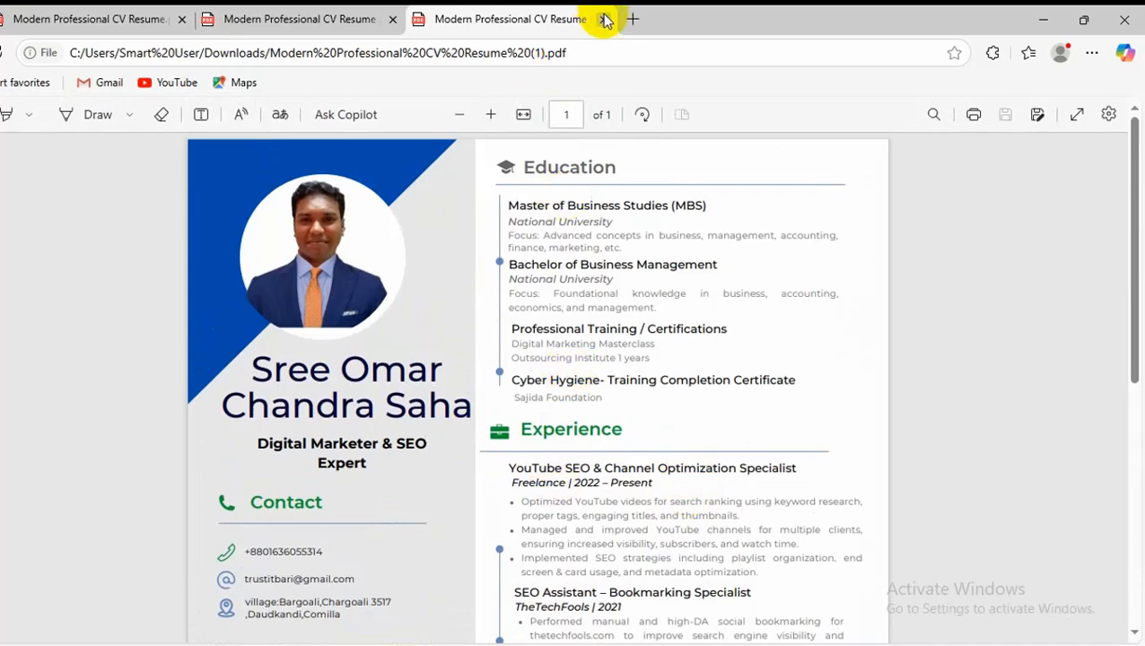
{"action": "scroll", "coordinate": [366, 408], "scroll_direction": "down", "scroll_amount": 6}
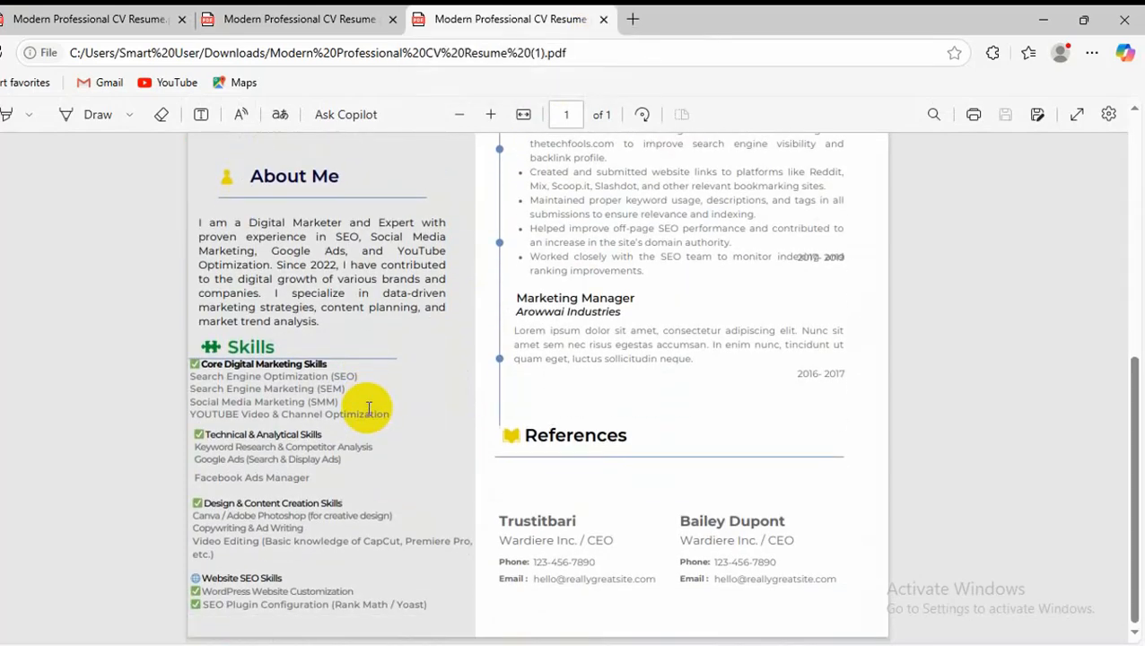
Switch back to the Fiverr resume-writing gig and look through its sample CV designs in the gallery
{"action": "left_click", "coordinate": [309, 644]}
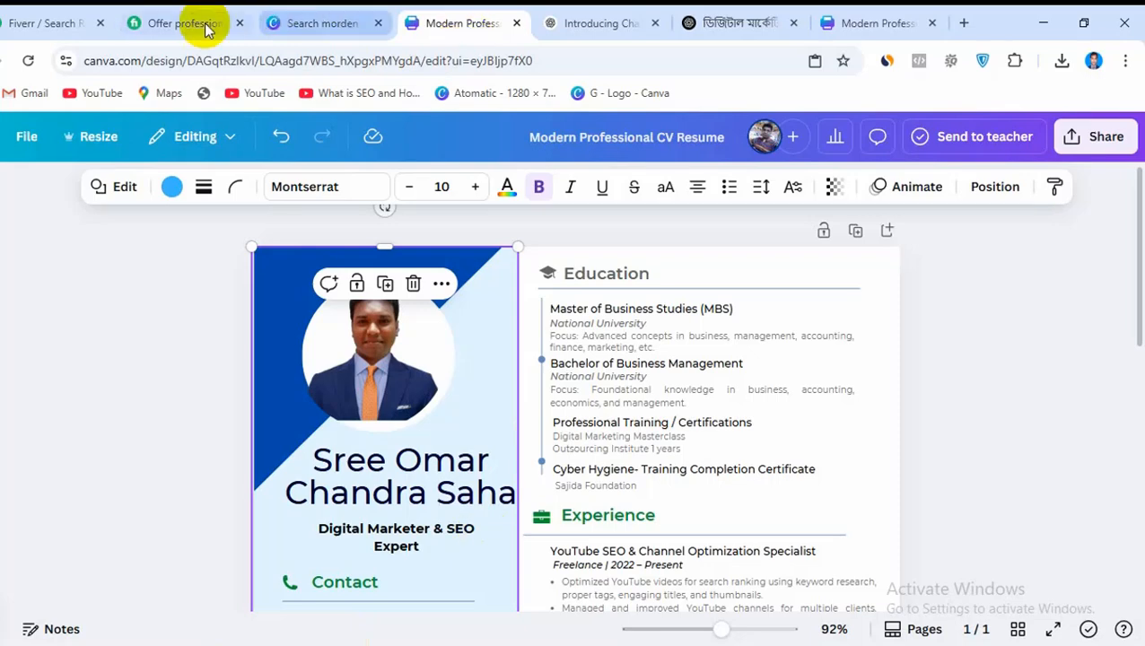
{"action": "left_click", "coordinate": [172, 20]}
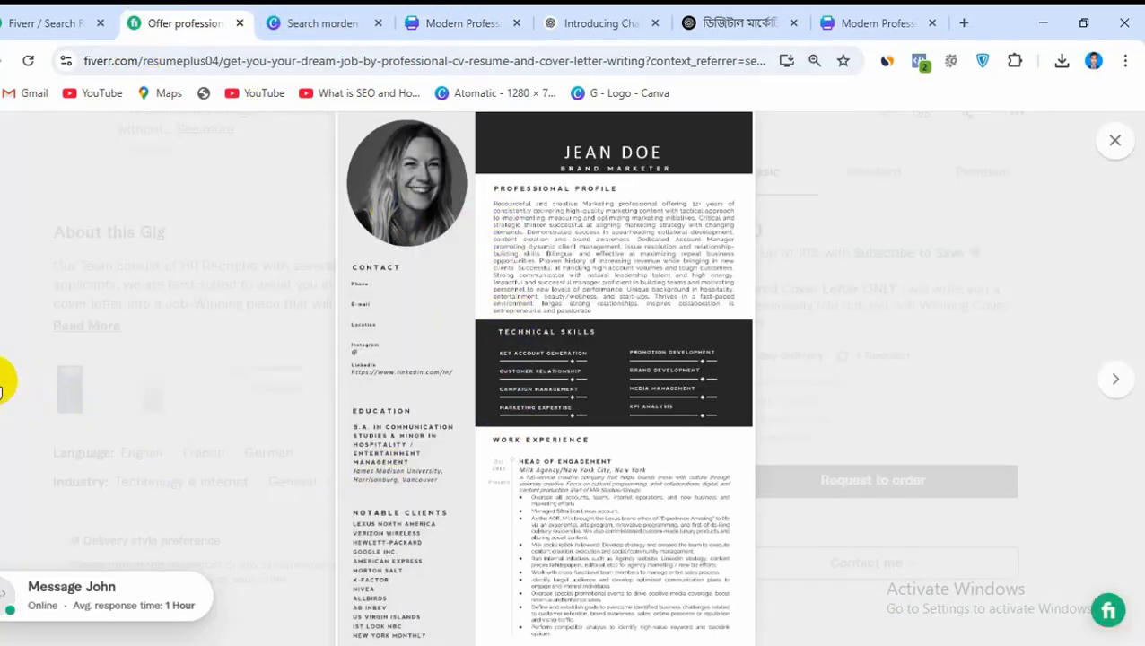
{"action": "left_click", "coordinate": [2, 384]}
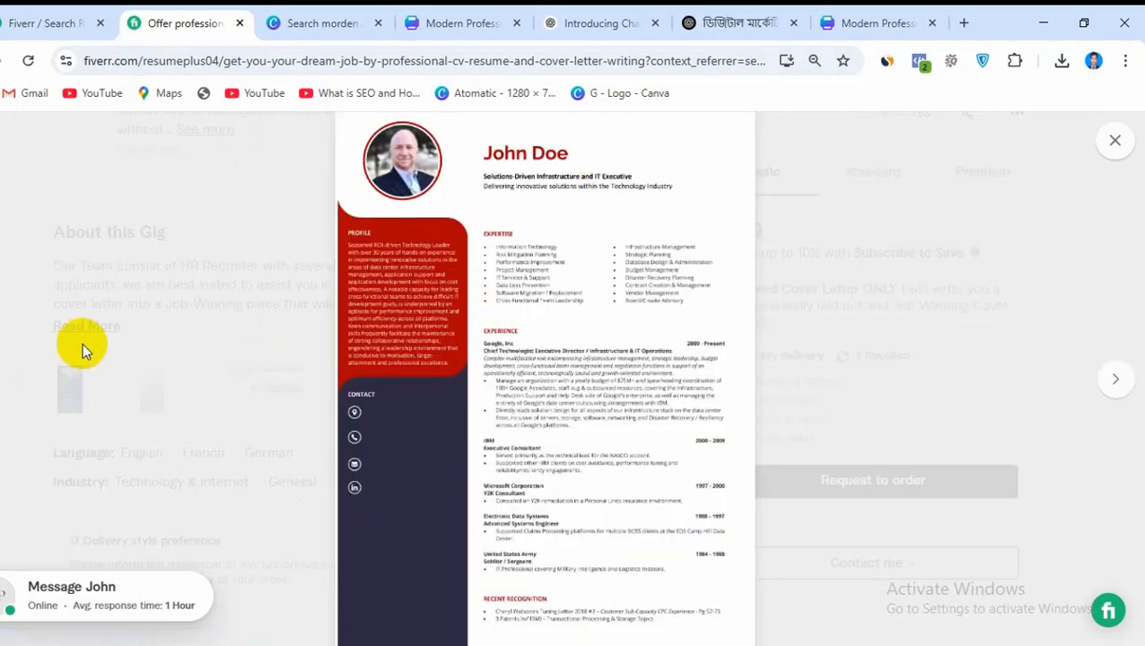
{"action": "left_click", "coordinate": [2, 381]}
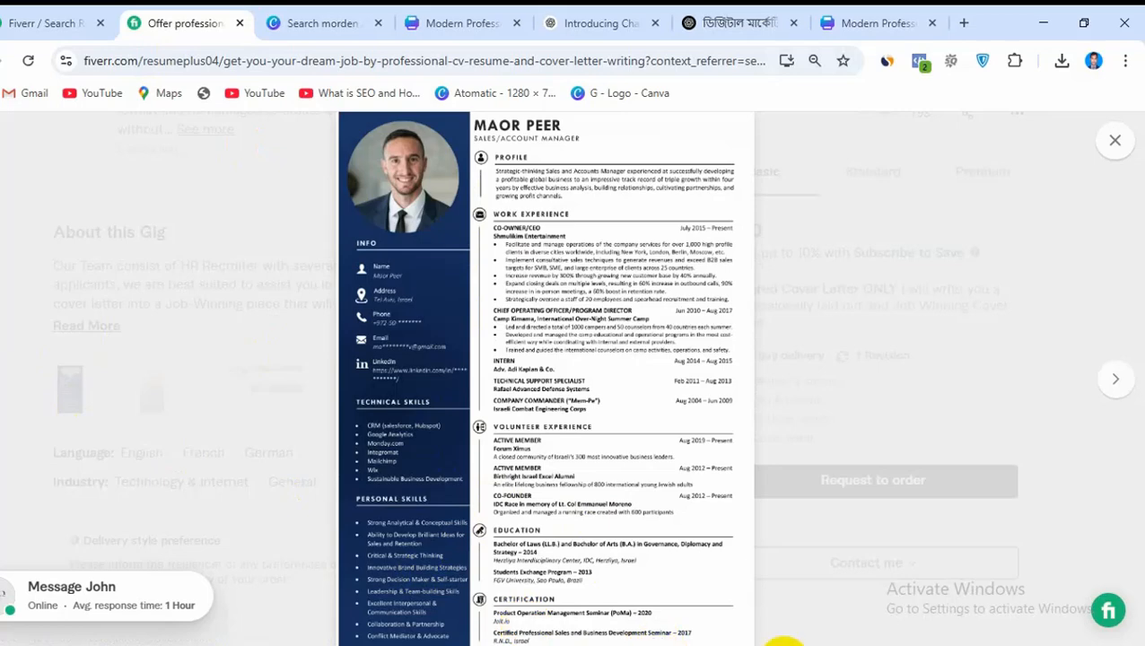
{"action": "mouse_move", "coordinate": [821, 642]}
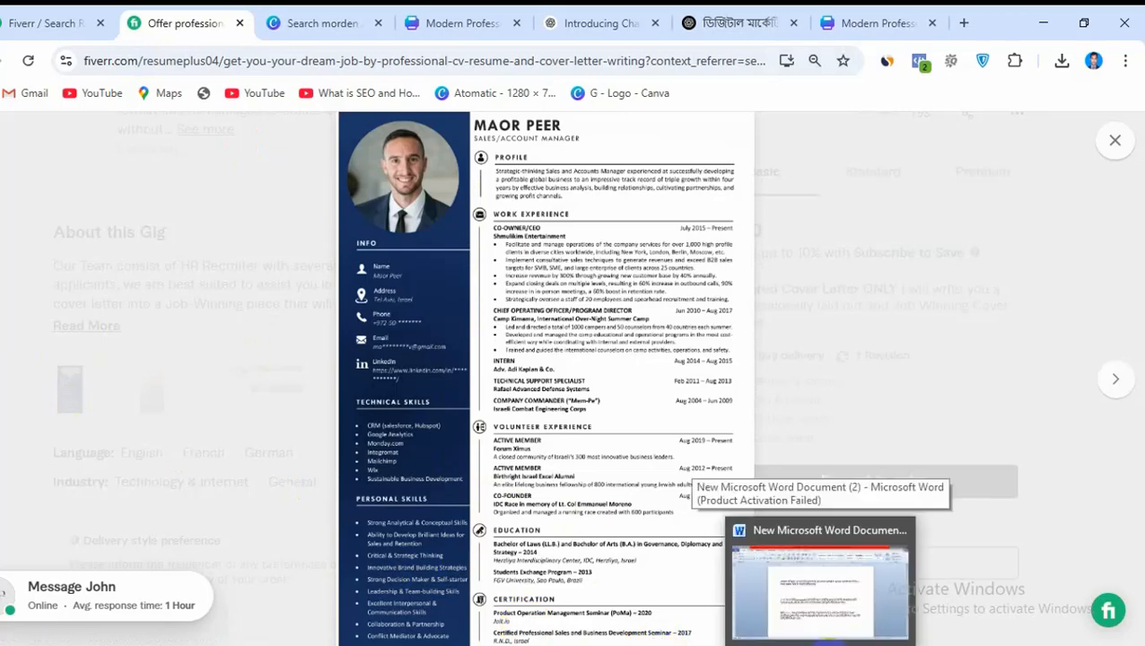